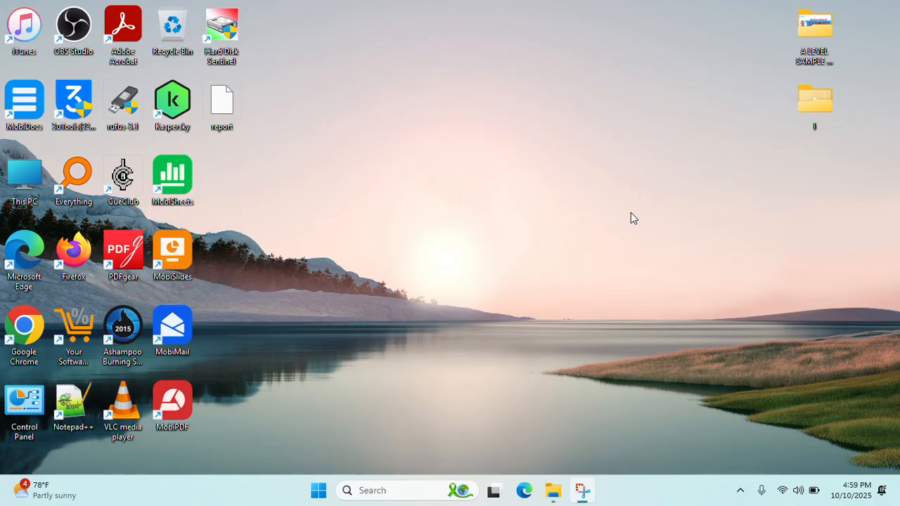
- Open the A LEVEL SAMPLE PRAC QUESTION desktop folder and select the Cover photo JPEG
double_click(809, 42)
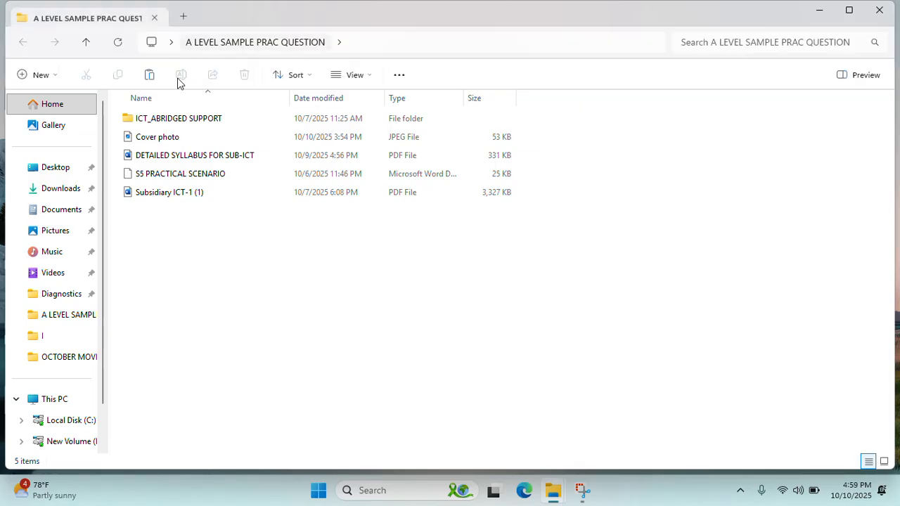
click(171, 140)
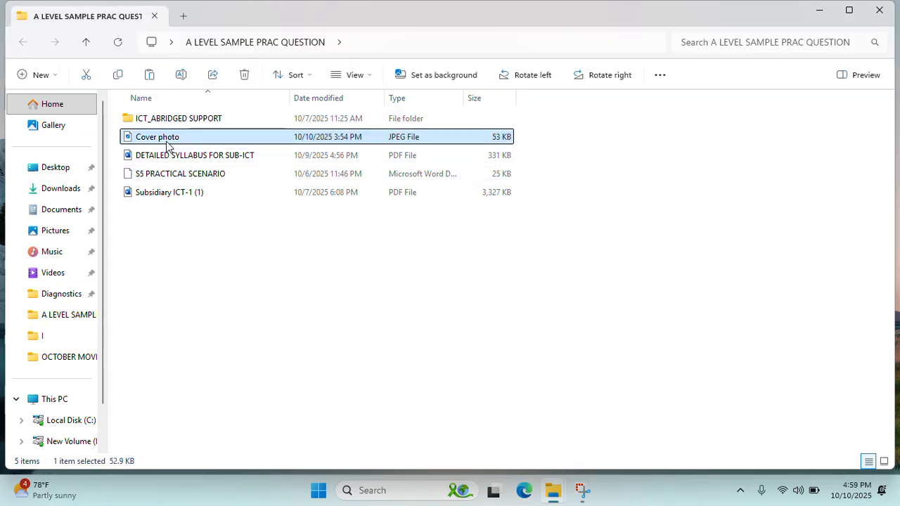
right_click(173, 139)
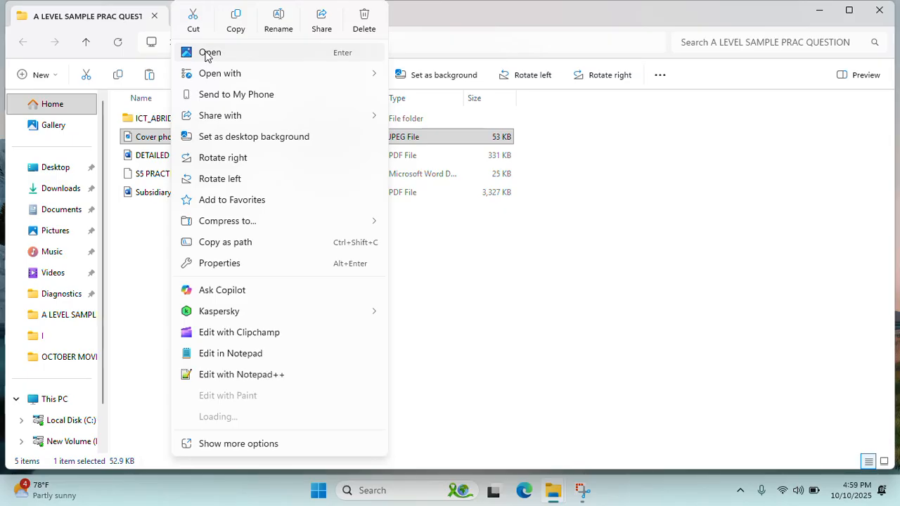
click(128, 140)
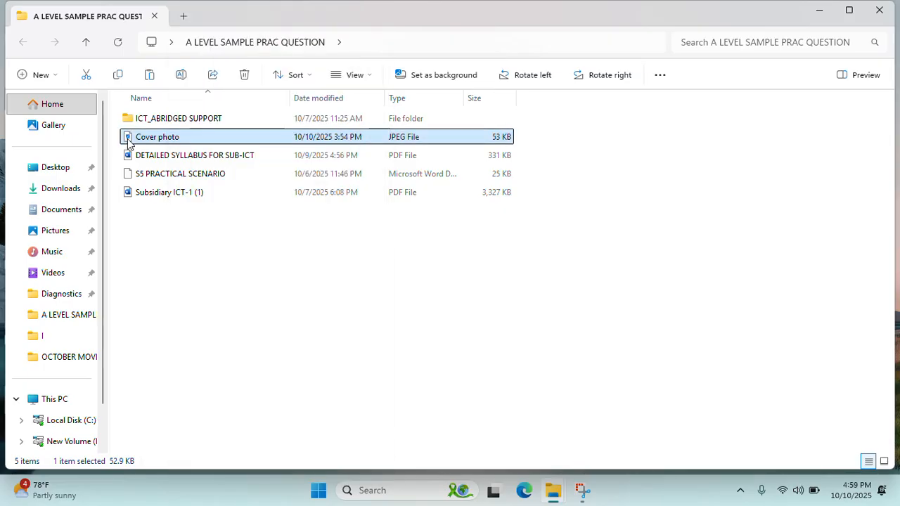
- View Cover photo maximized in Photos, then minimize the viewer back to the folder
double_click(127, 139)
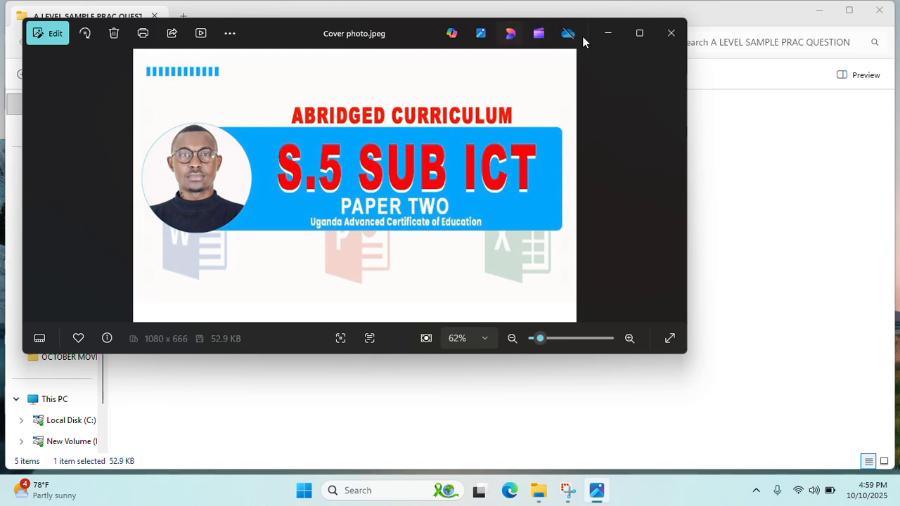
click(639, 34)
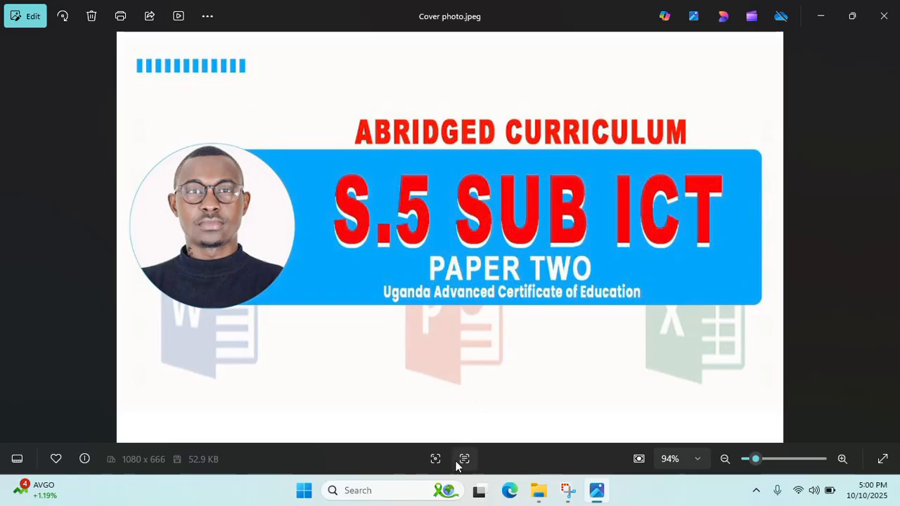
click(818, 17)
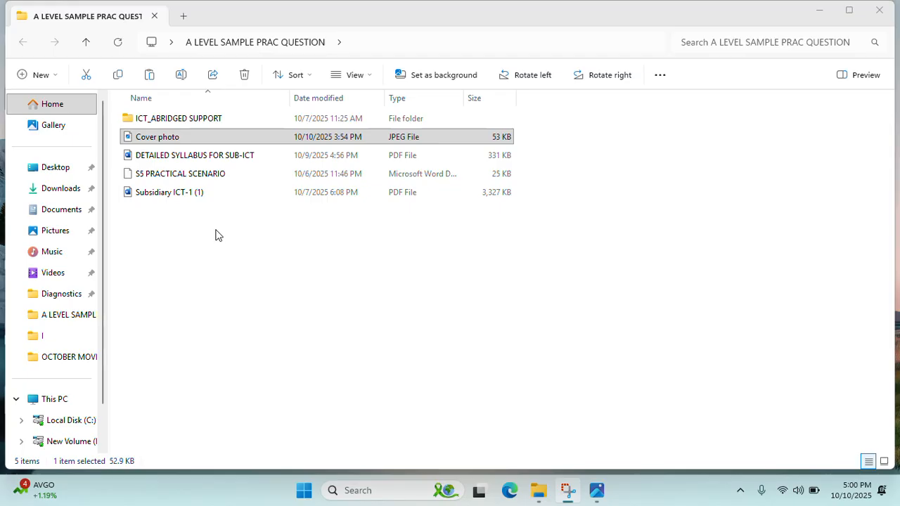
- Launch Google Chrome by searching 'CHROME' from Start
click(305, 495)
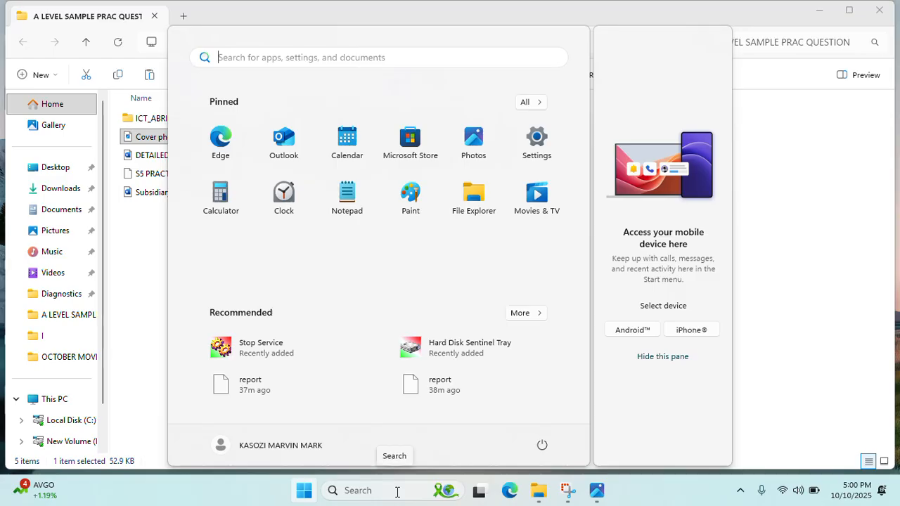
text(CHROM)
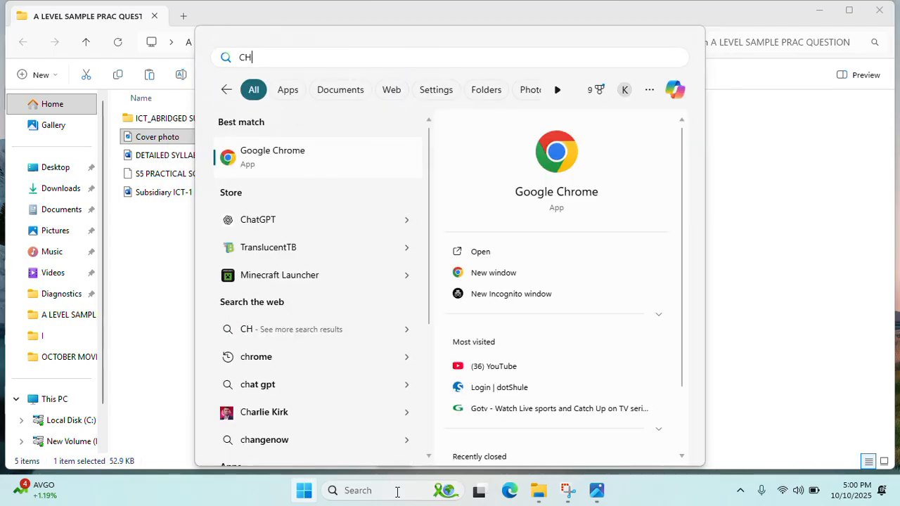
text(E)
key(Return)
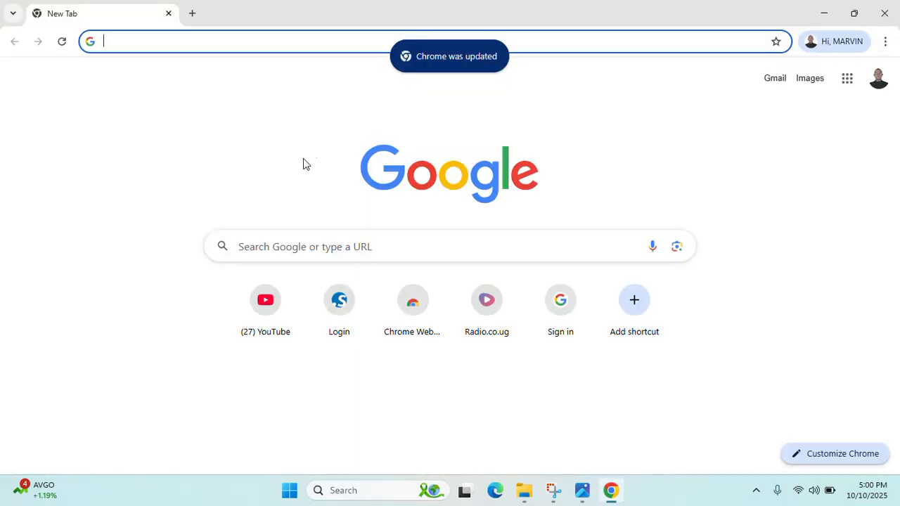
- On YouTube, rerun the earlier search for the channel owner's name from search history
click(279, 315)
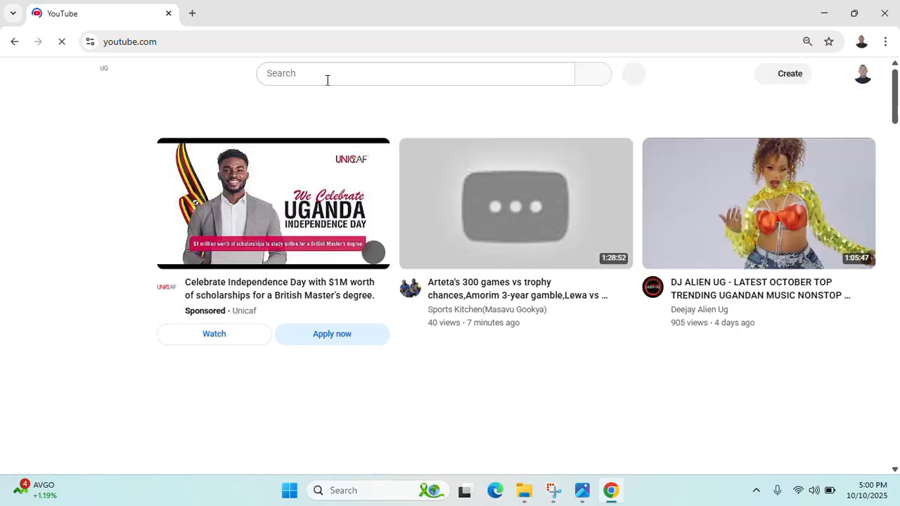
click(328, 78)
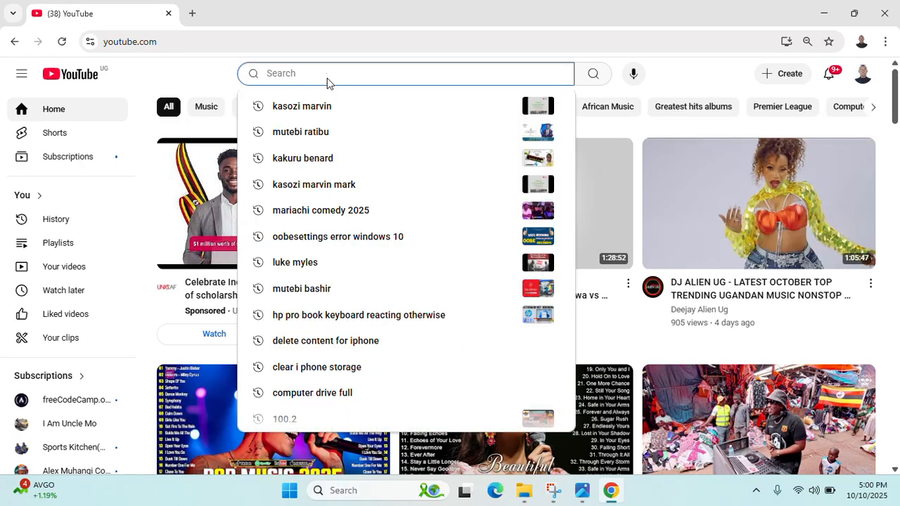
click(321, 106)
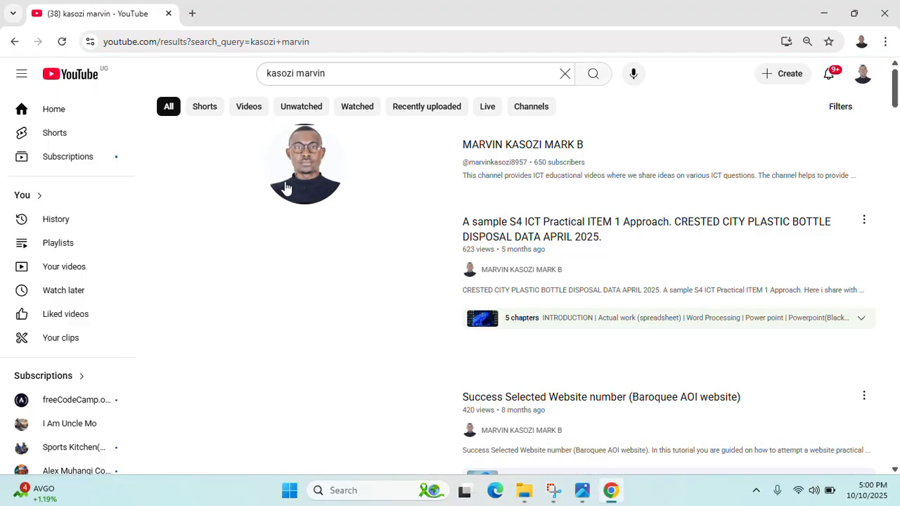
- Open the ICT tutor's channel page on its Videos tab
click(307, 147)
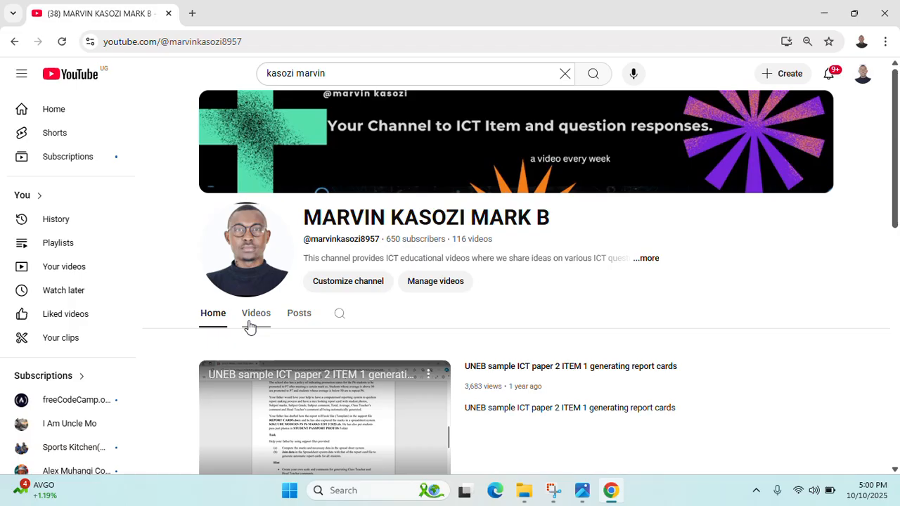
click(251, 325)
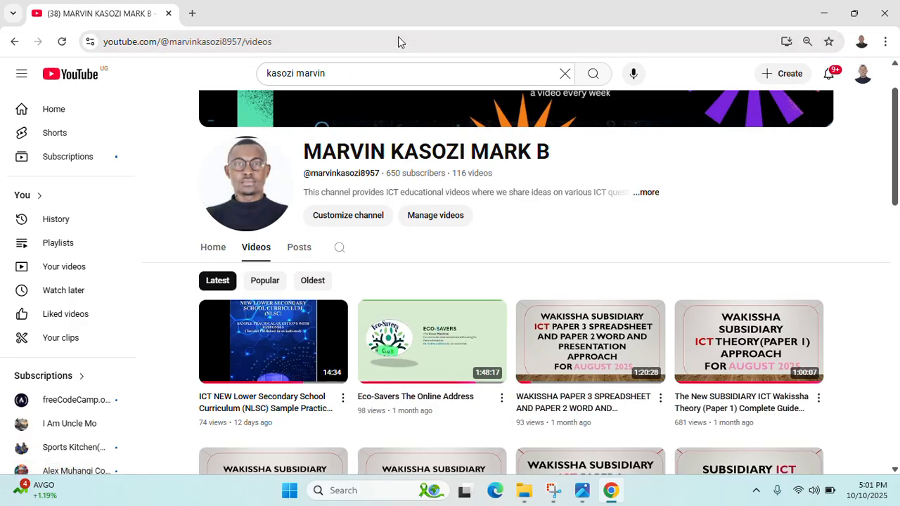
click(376, 30)
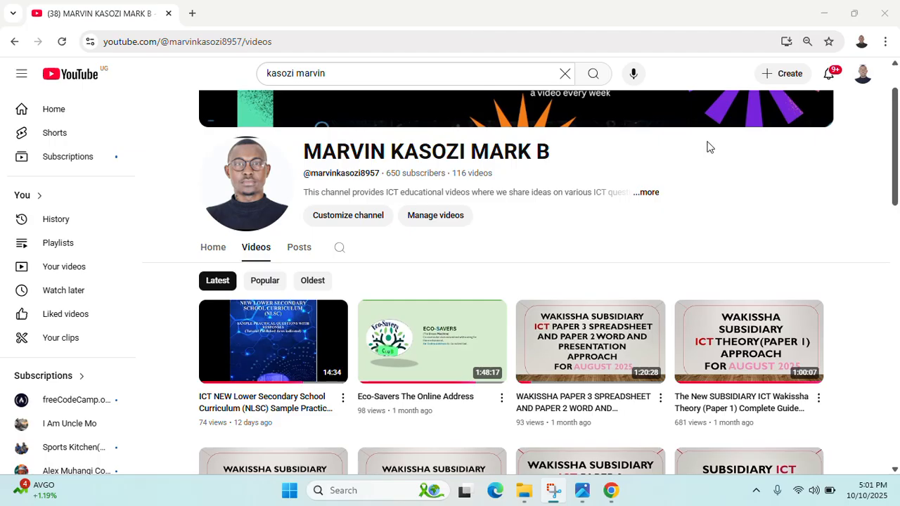
- Scroll down through the channel's uploaded videos grid and back up
scroll(492, 281, down, 2)
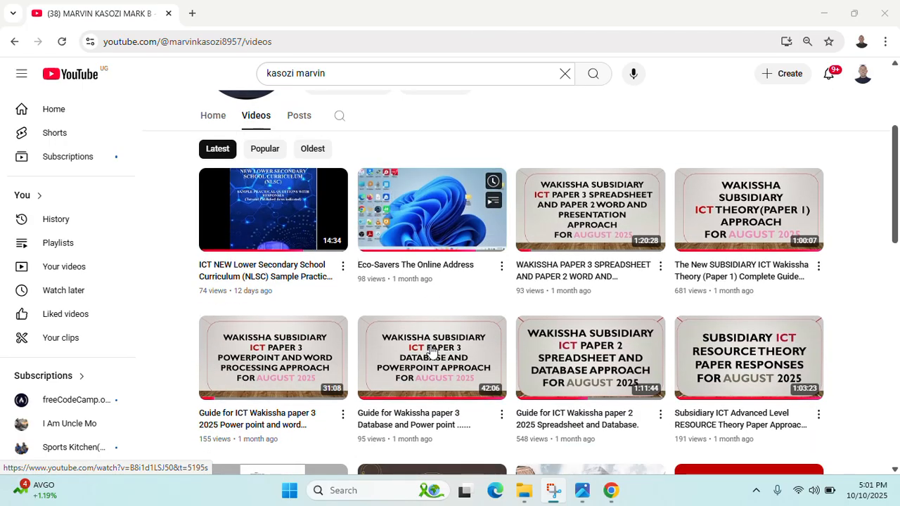
scroll(431, 349, down, 1)
scroll(432, 349, up, 2)
scroll(427, 354, down, 1)
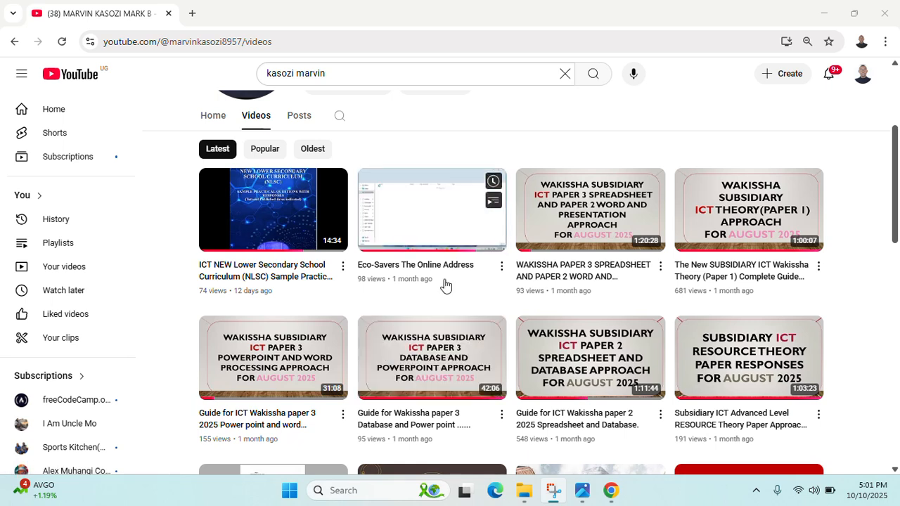
scroll(264, 311, down, 1)
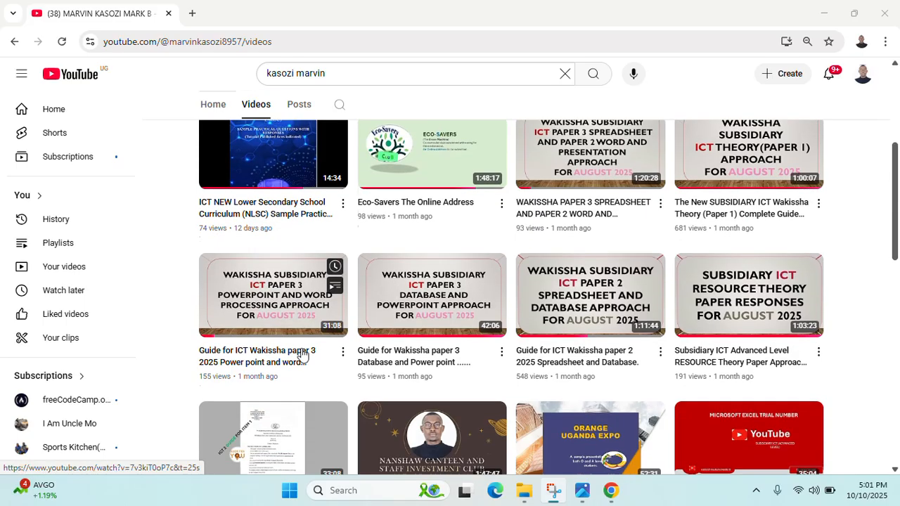
scroll(288, 296, up, 2)
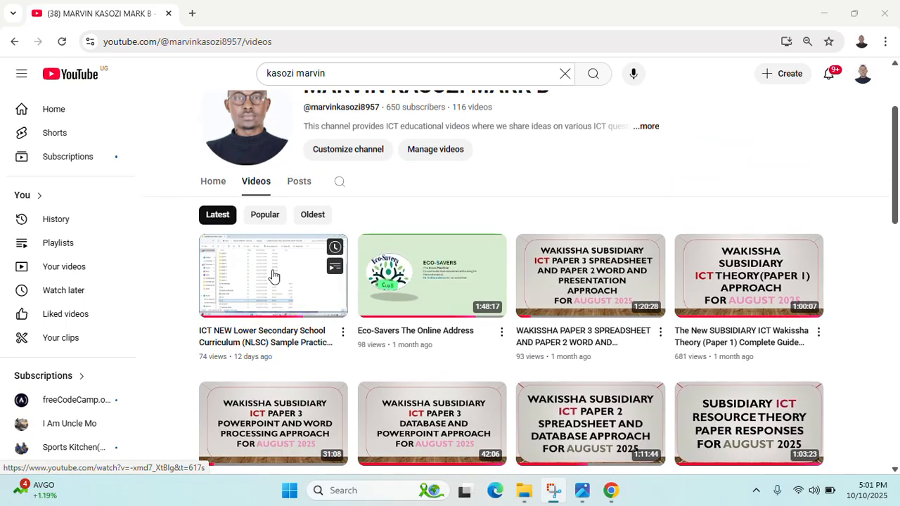
scroll(304, 299, down, 1)
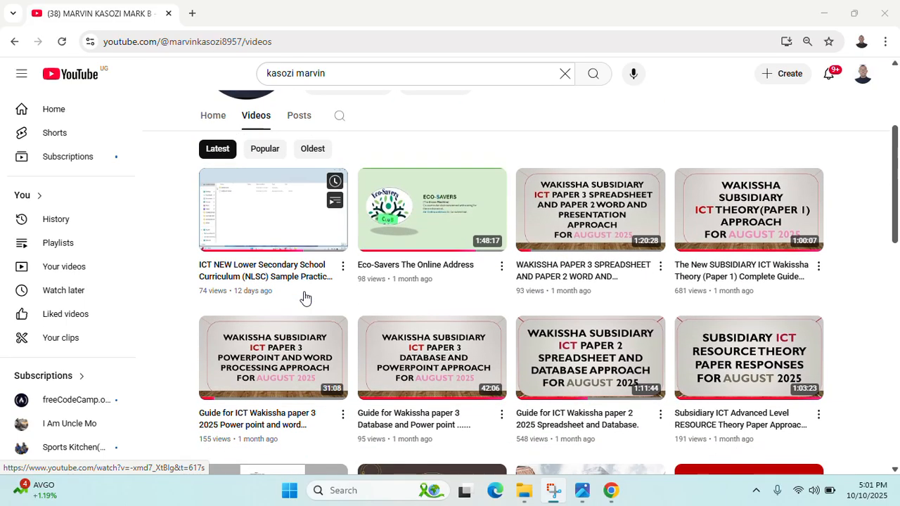
scroll(305, 299, down, 8)
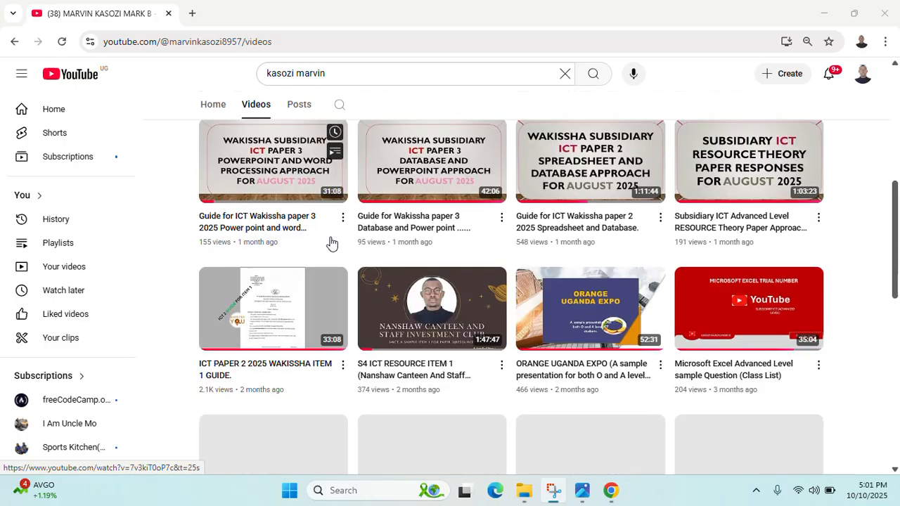
scroll(388, 262, up, 5)
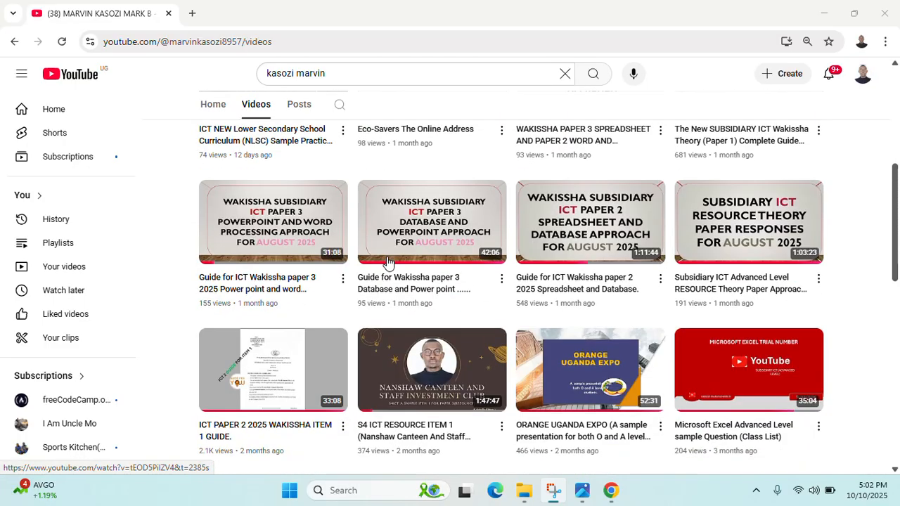
scroll(387, 262, down, 3)
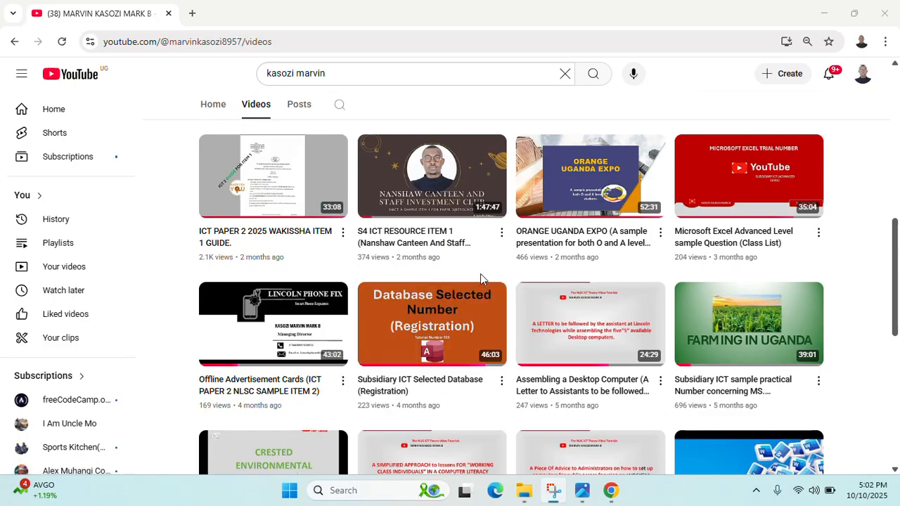
scroll(464, 274, down, 4)
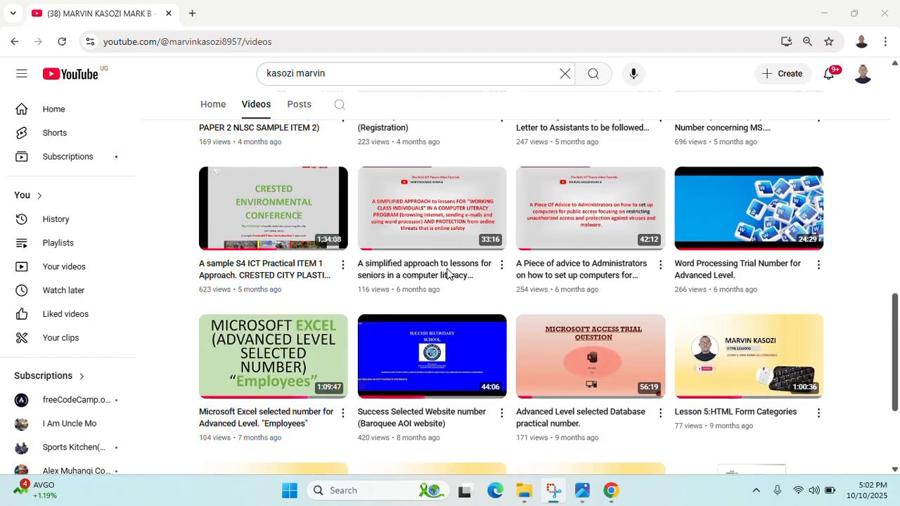
scroll(457, 282, down, 2)
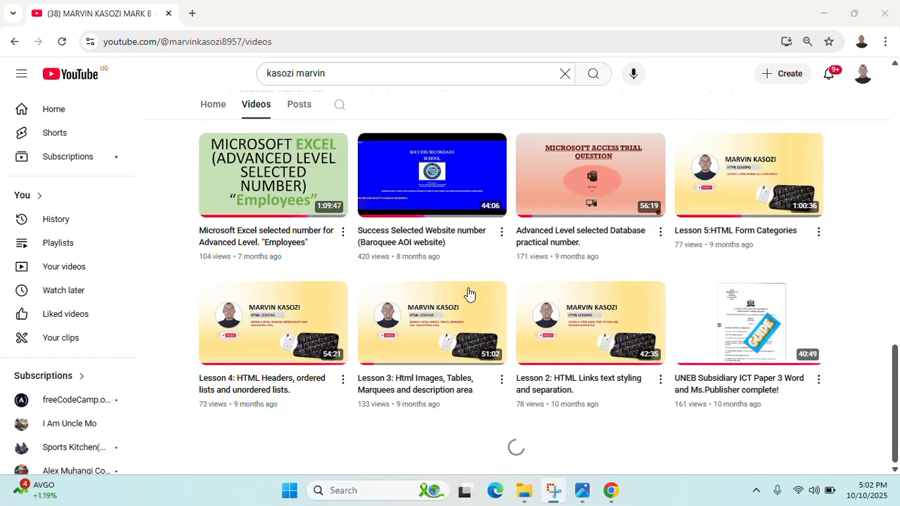
scroll(621, 299, down, 3)
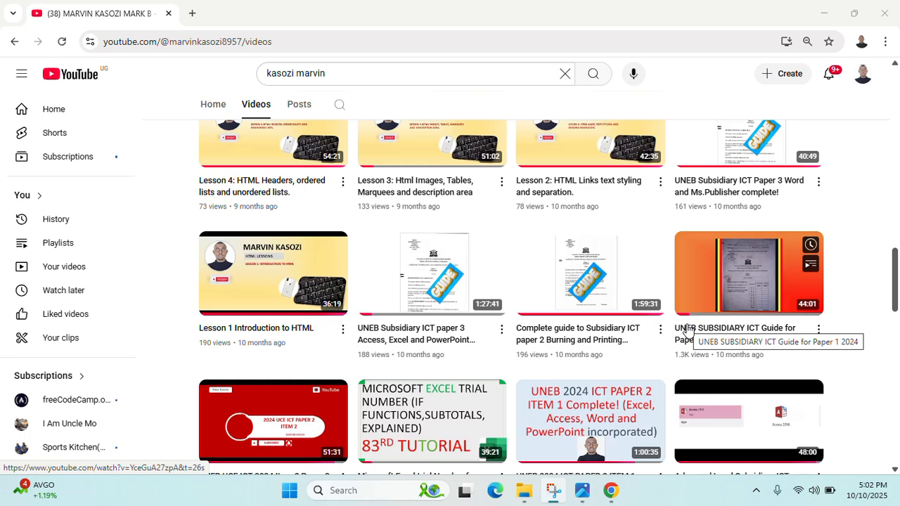
scroll(688, 330, down, 3)
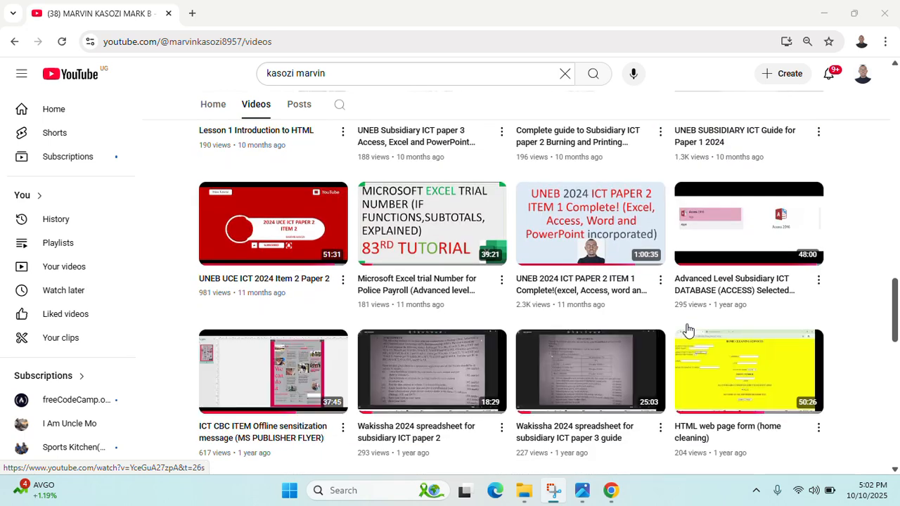
scroll(689, 330, down, 2)
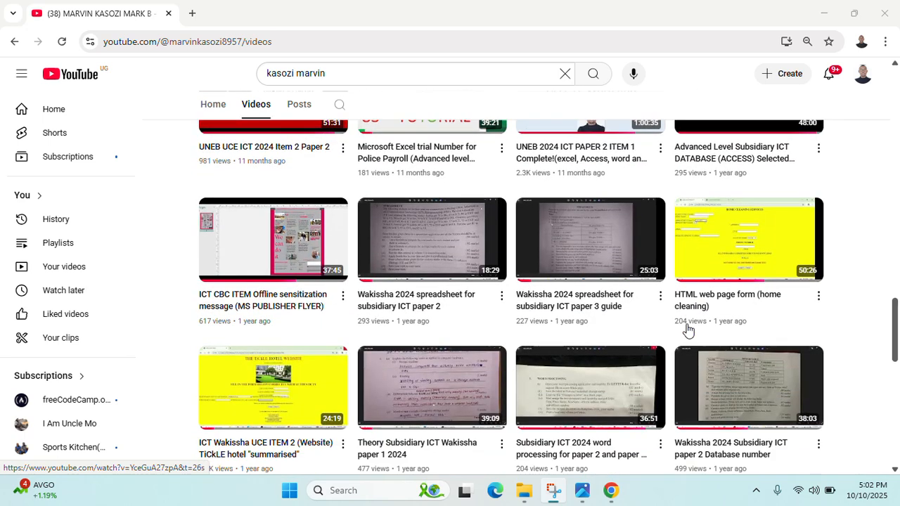
scroll(686, 330, up, 15)
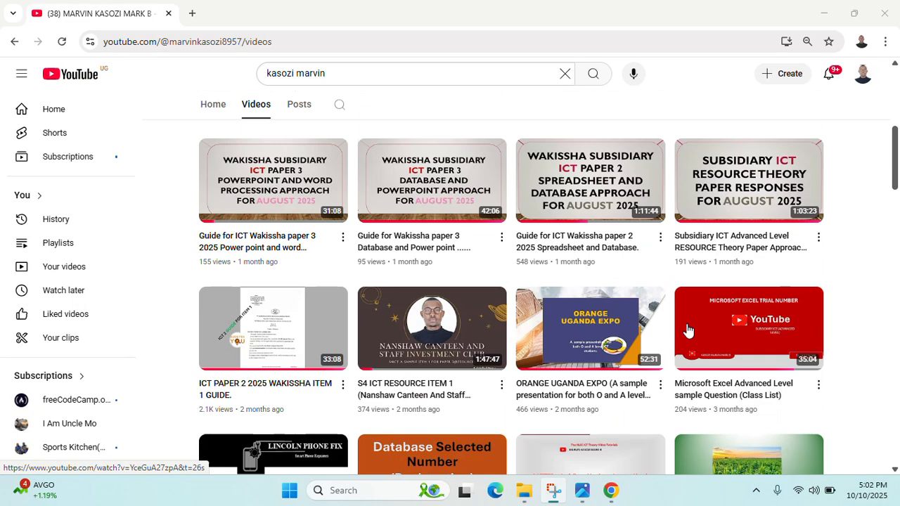
- Return to the folder and peek inside ICT_ABRIDGED SUPPORT before going back
click(821, 12)
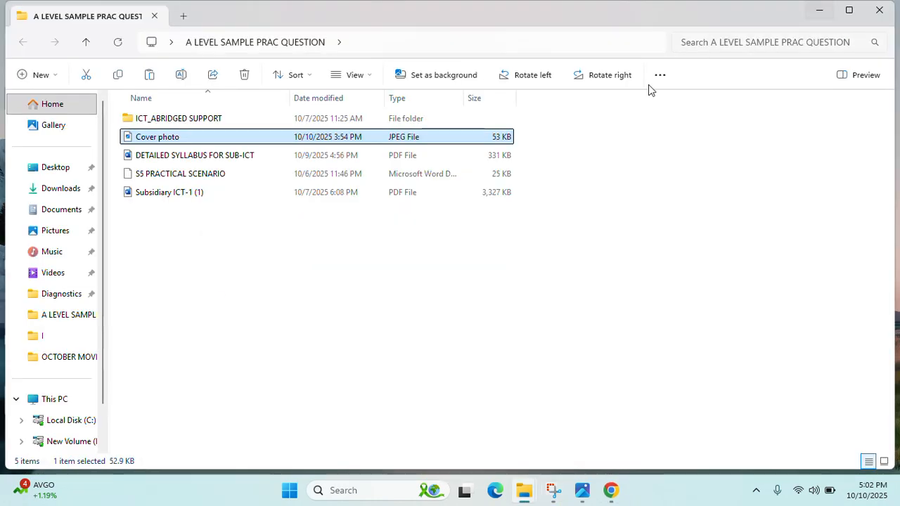
double_click(159, 121)
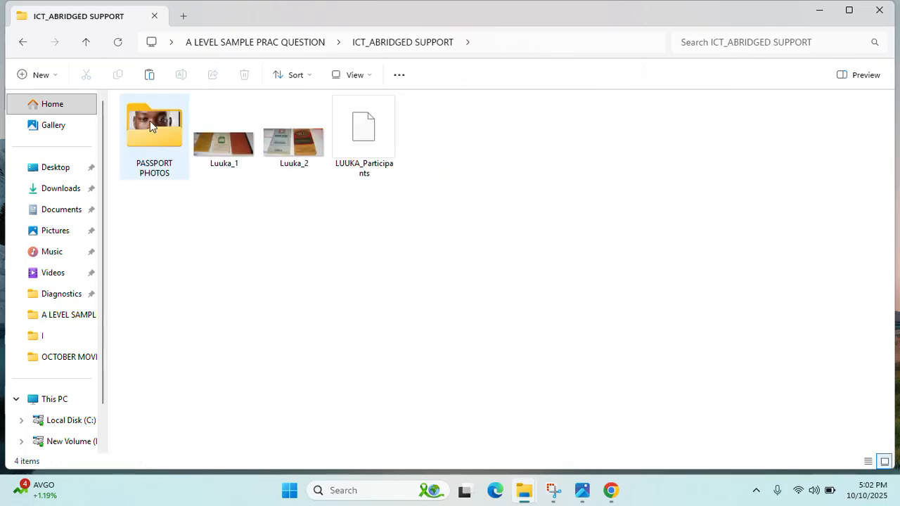
click(23, 42)
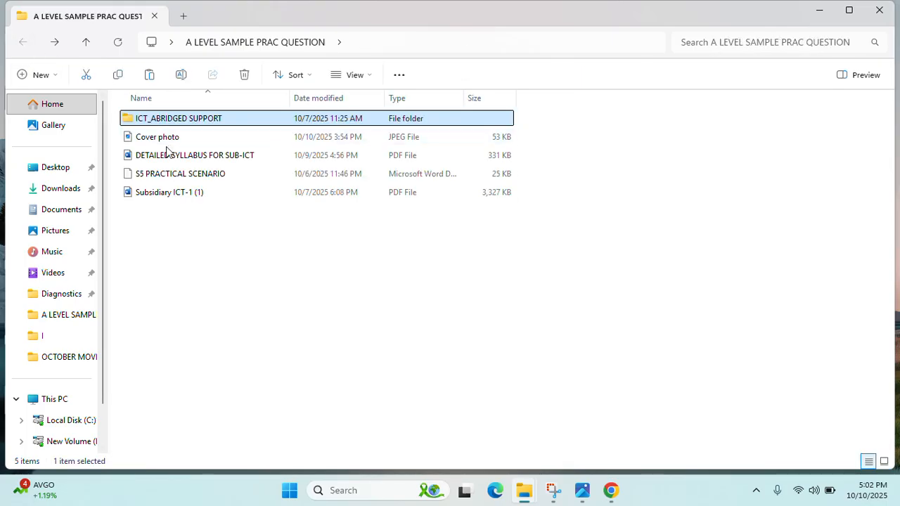
- Open the S5 PRACTICAL SCENARIO document with Word
click(167, 155)
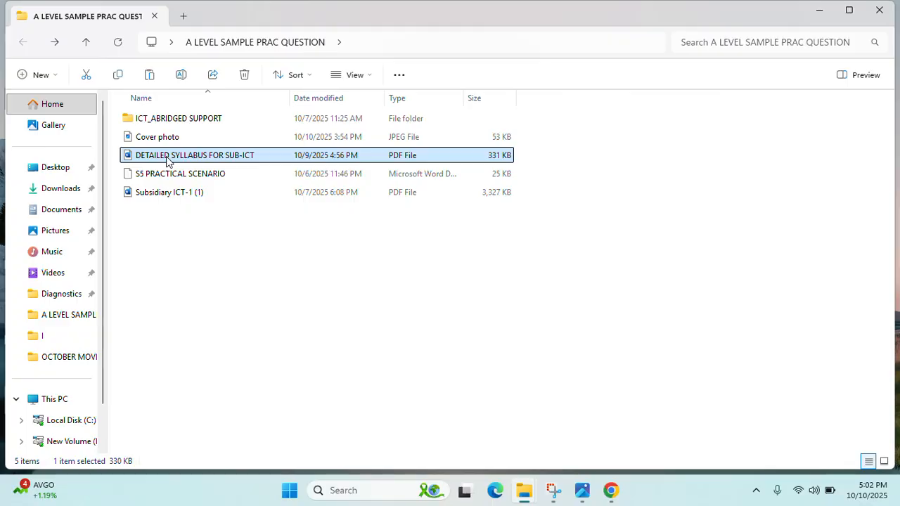
click(154, 175)
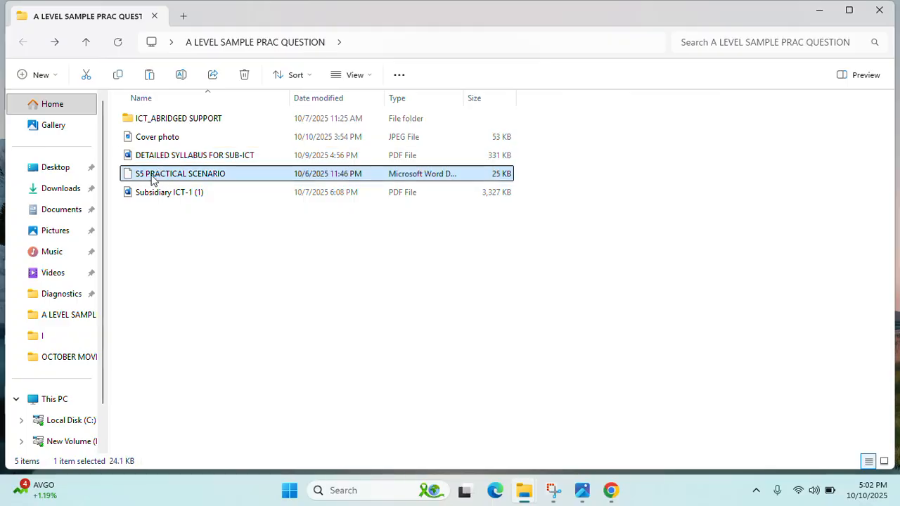
right_click(153, 178)
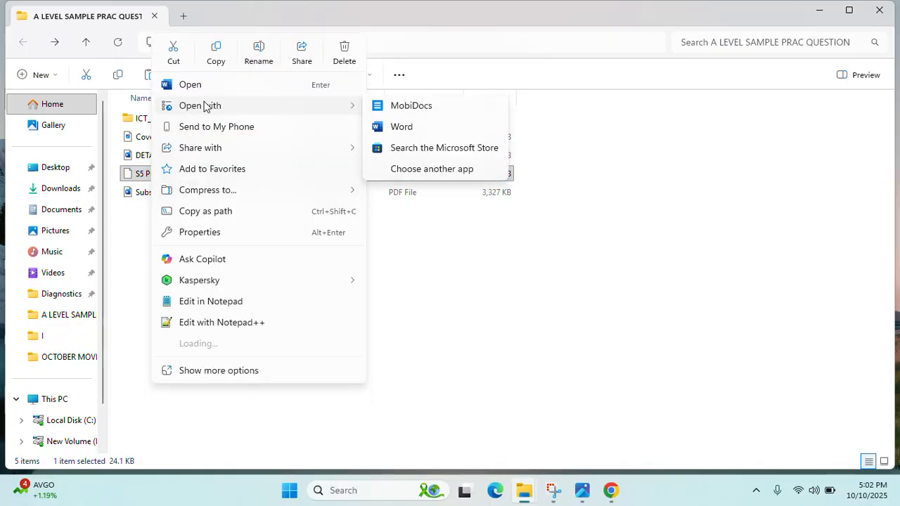
mouse_move(351, 105)
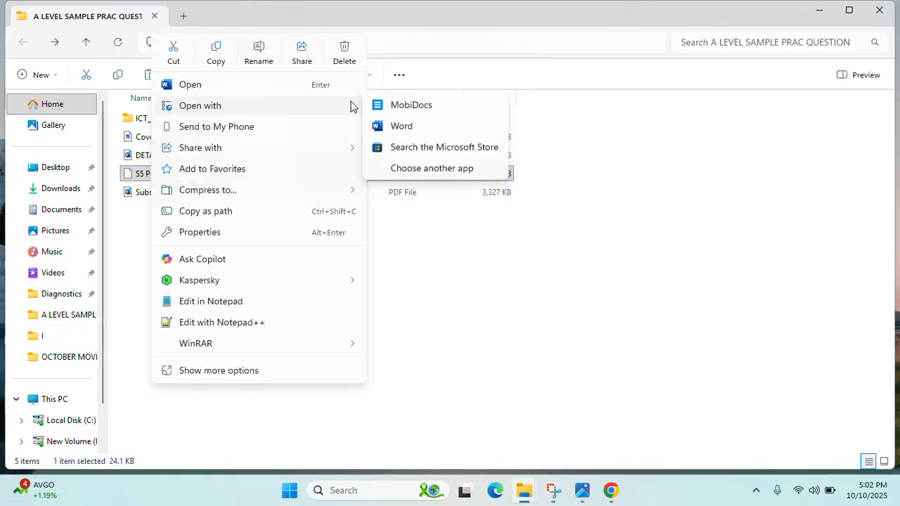
click(390, 130)
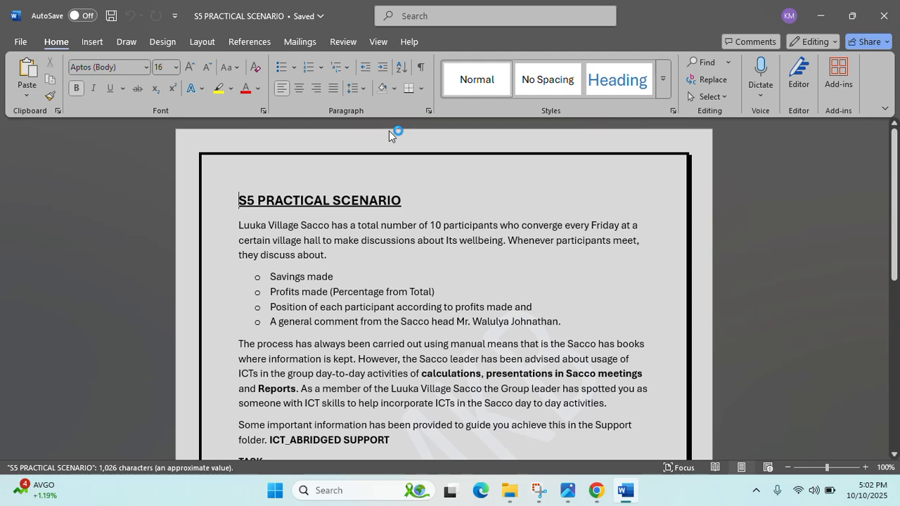
scroll(366, 203, down, 1)
scroll(366, 203, up, 1)
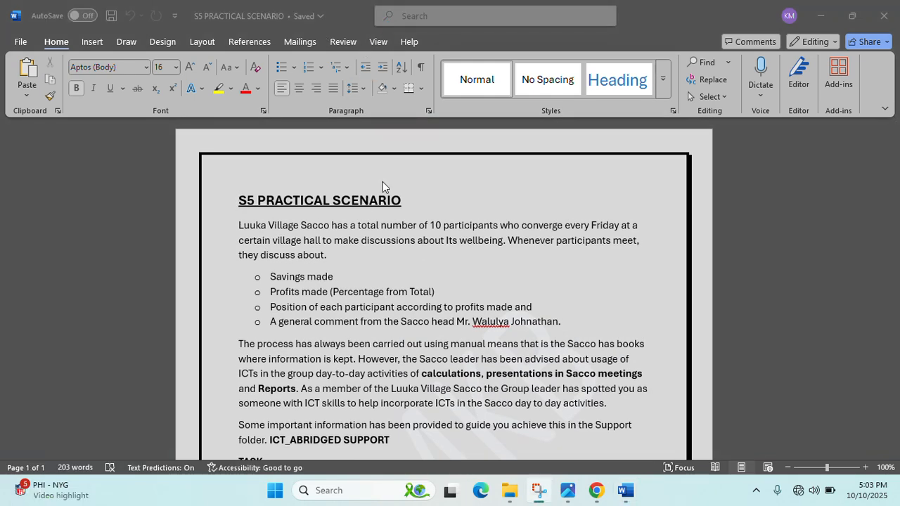
scroll(385, 201, down, 1)
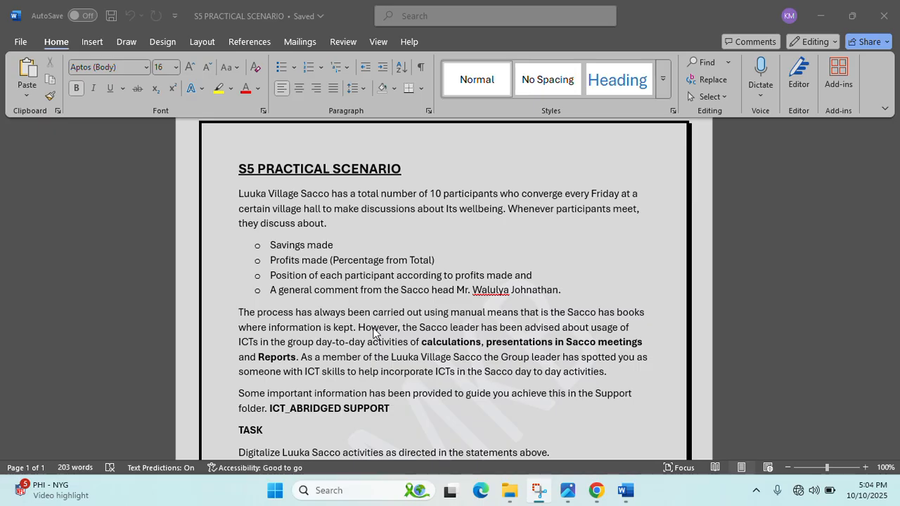
- Scroll through the S5 PRACTICAL SCENARIO brief in Word
scroll(373, 334, down, 1)
scroll(373, 334, down, 1)
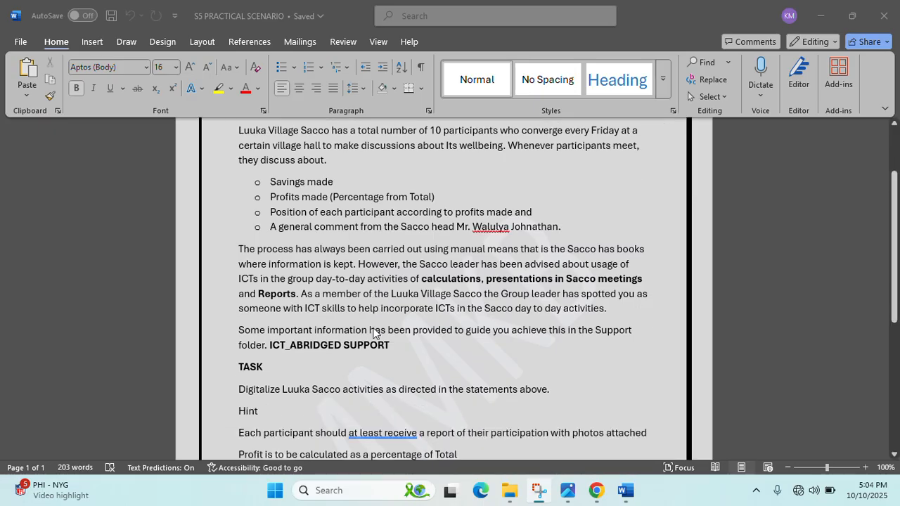
scroll(373, 333, up, 1)
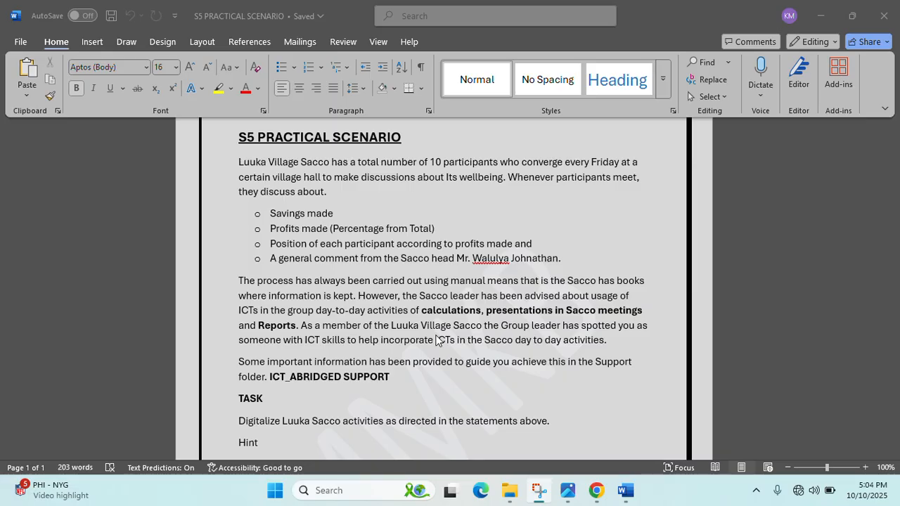
scroll(437, 340, down, 1)
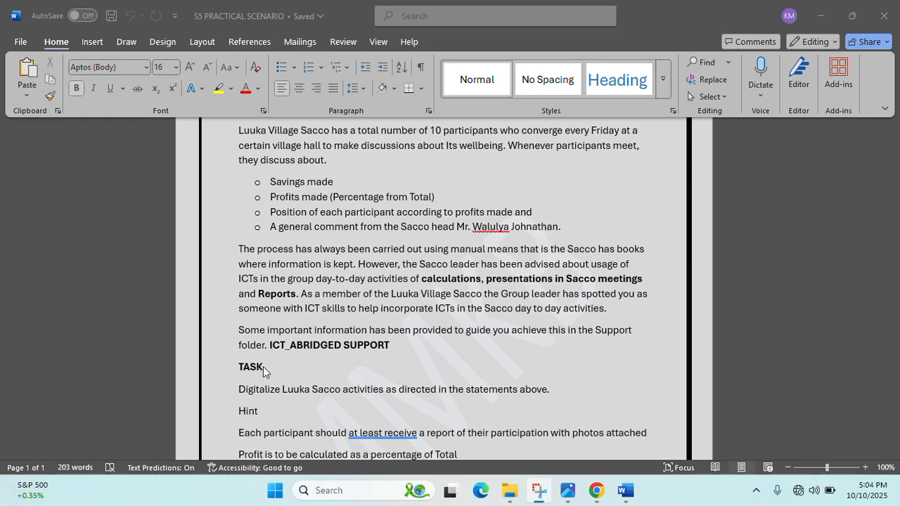
scroll(281, 366, down, 1)
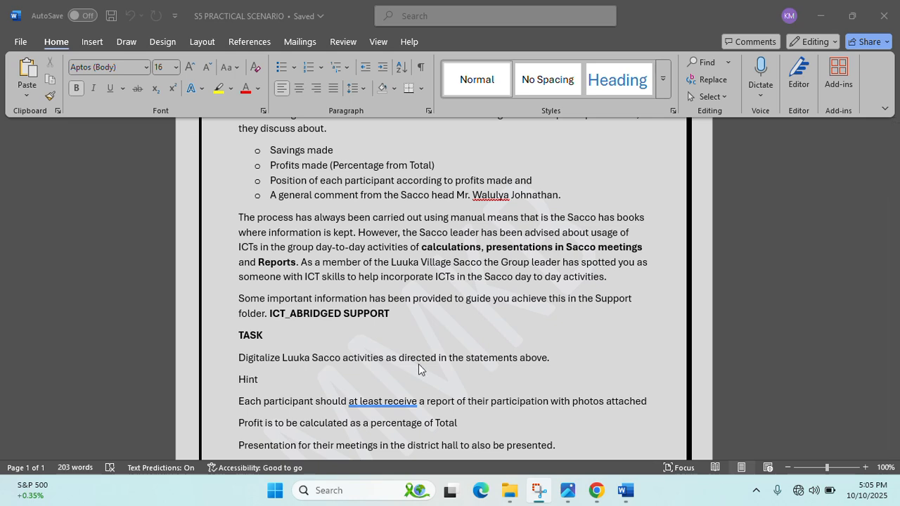
scroll(320, 427, down, 1)
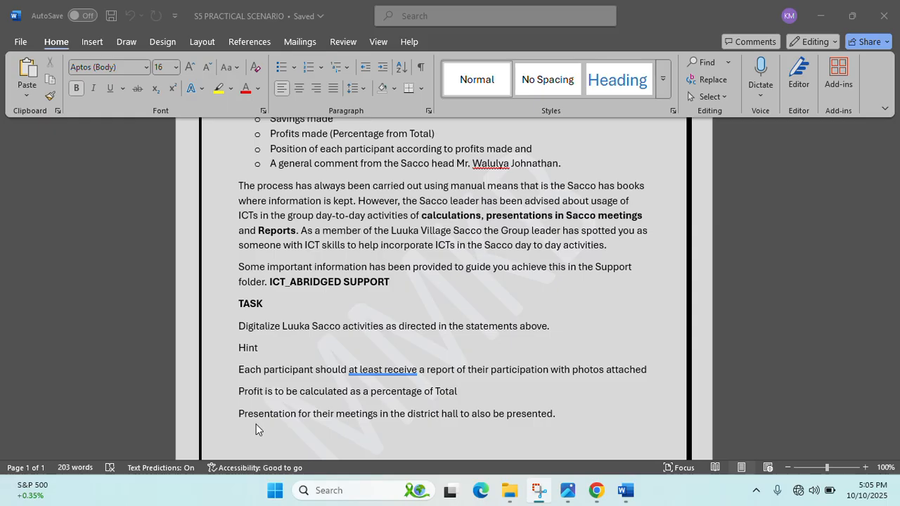
scroll(256, 424, down, 1)
scroll(263, 424, up, 1)
- Check the cover photo, then select the four bulleted requirement lines in the brief
click(568, 490)
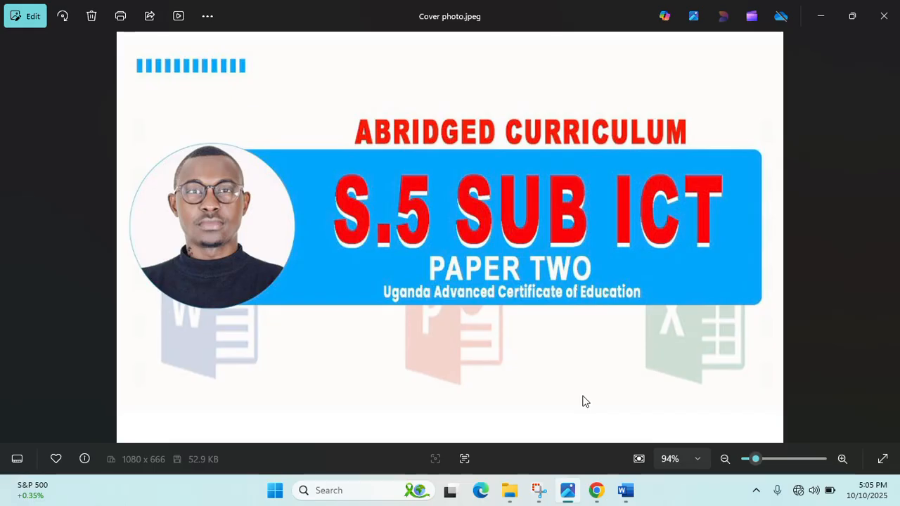
click(625, 490)
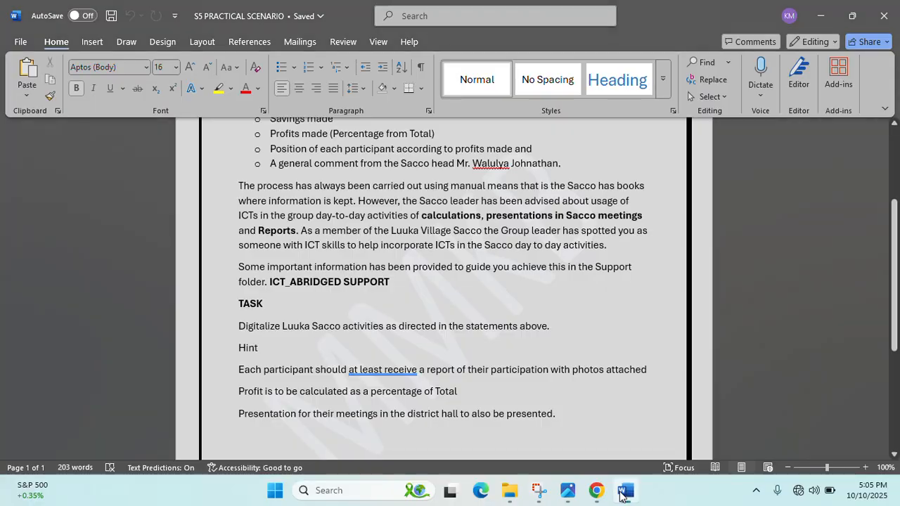
ctrl+scroll(488, 353, down, 2)
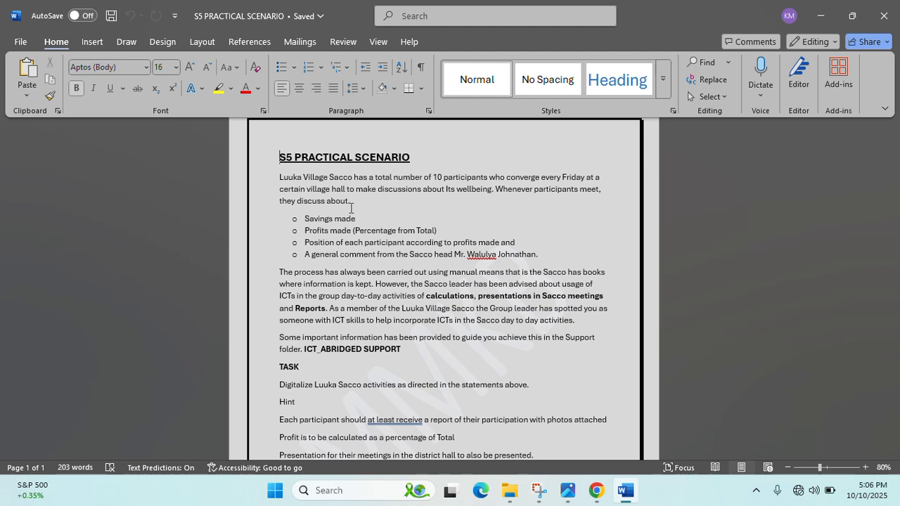
ctrl+scroll(351, 209, up, 1)
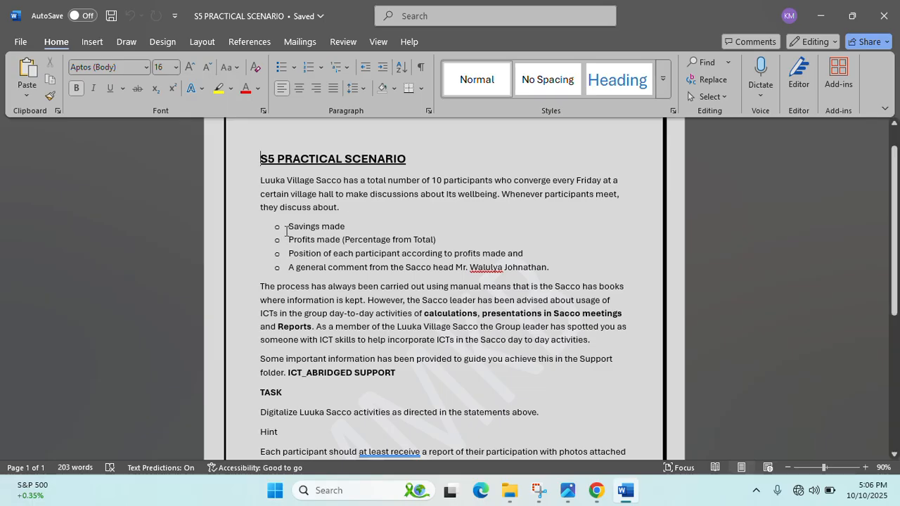
drag(289, 227, 555, 272)
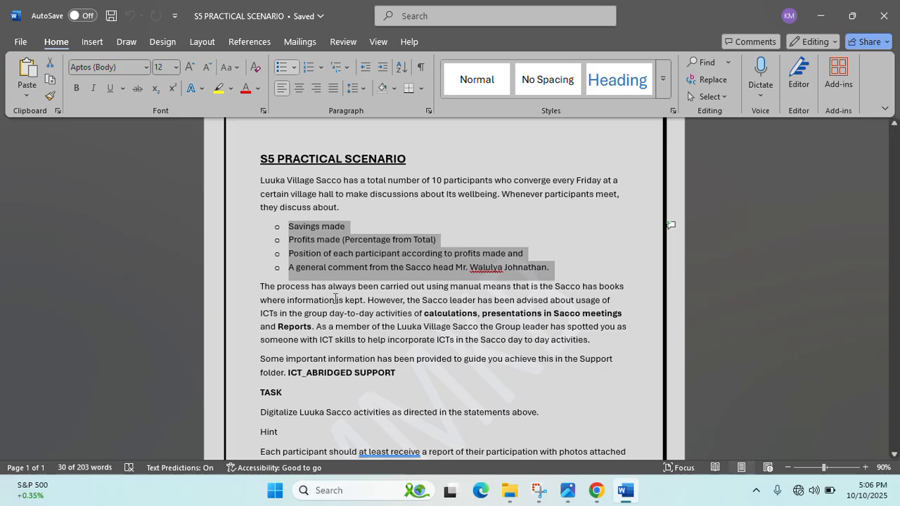
scroll(338, 303, down, 1)
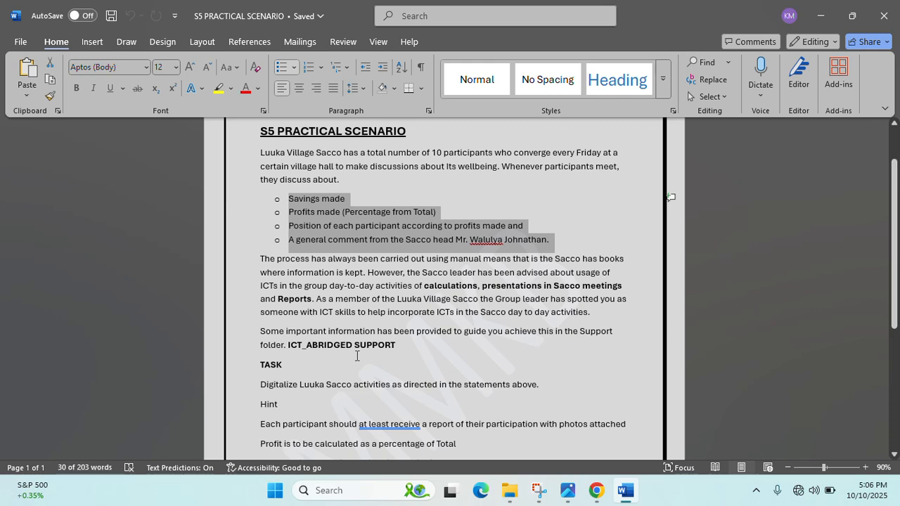
scroll(389, 281, down, 1)
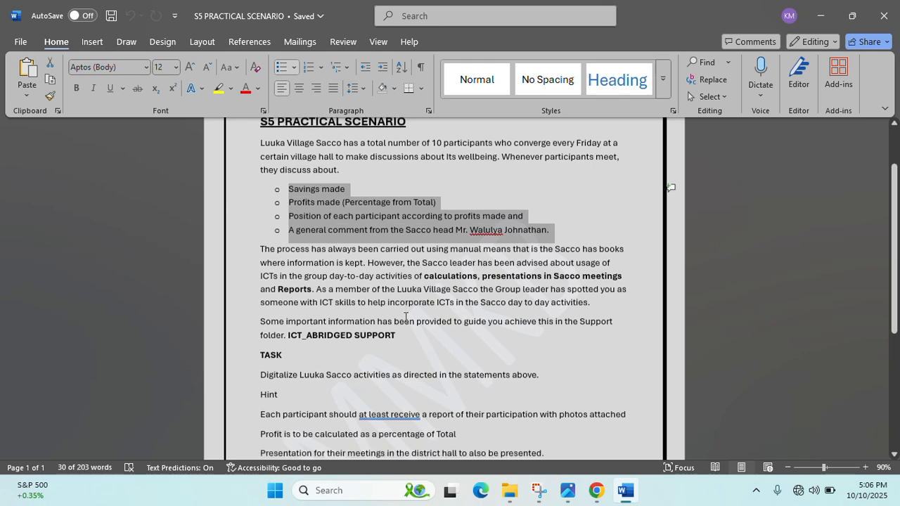
click(567, 490)
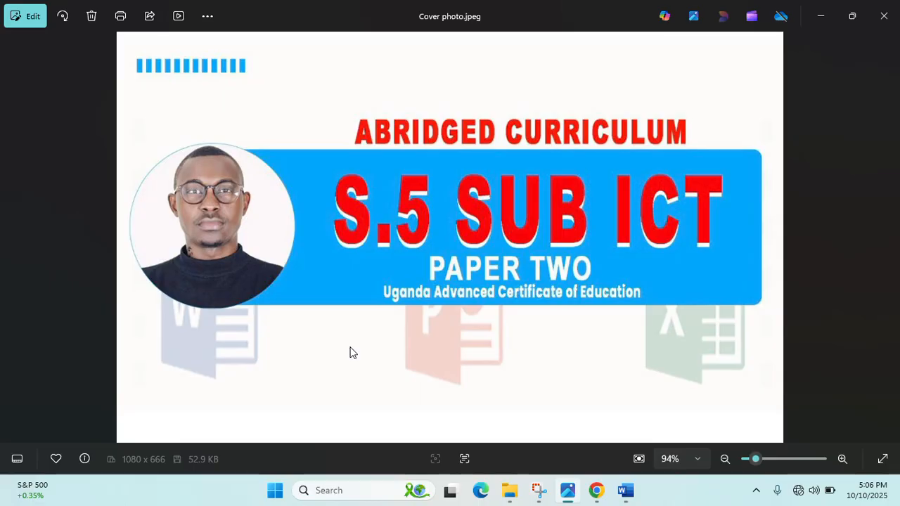
click(812, 20)
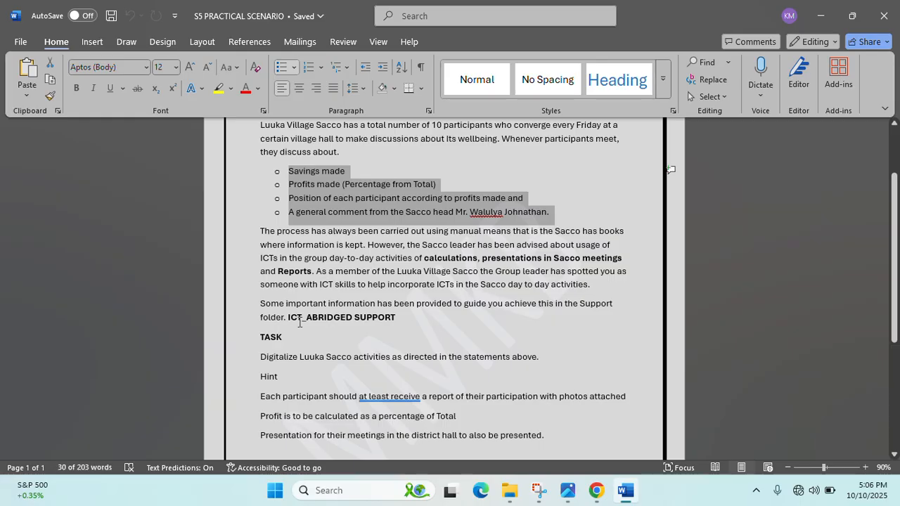
scroll(385, 338, down, 1)
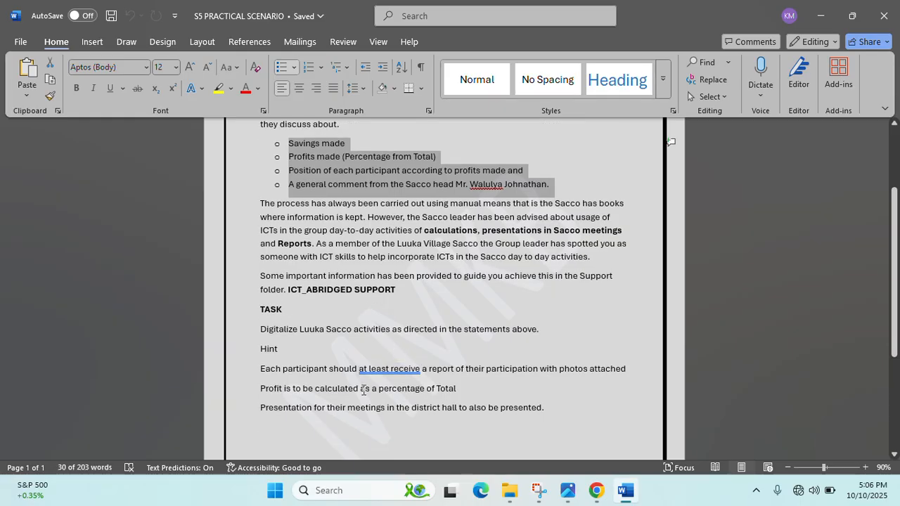
scroll(384, 369, up, 3)
scroll(367, 383, down, 1)
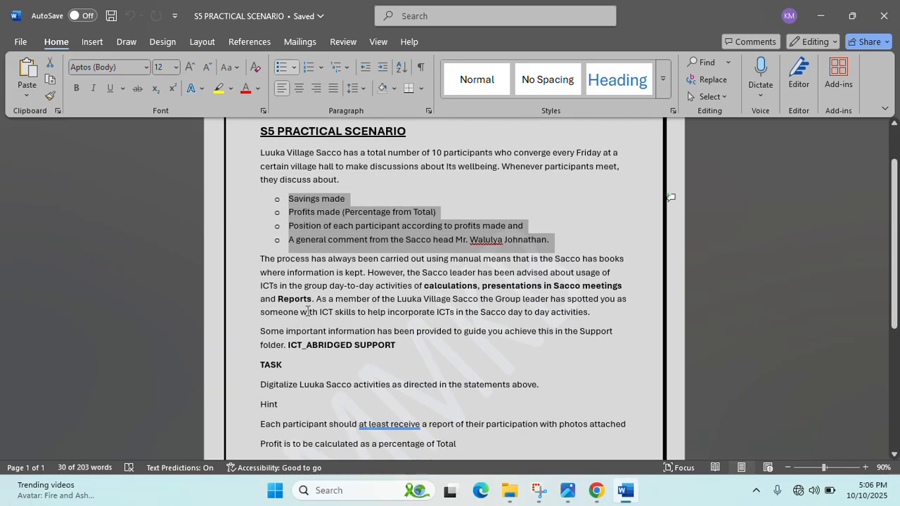
click(407, 348)
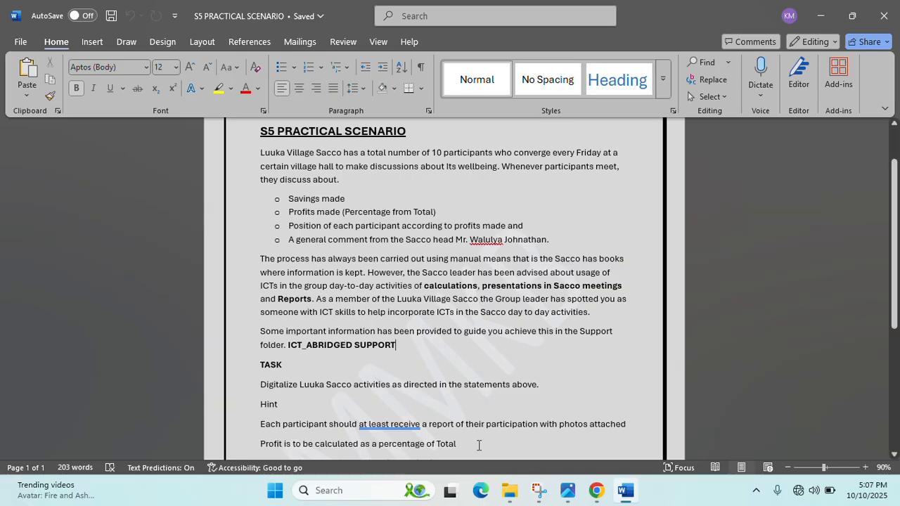
scroll(479, 445, down, 2)
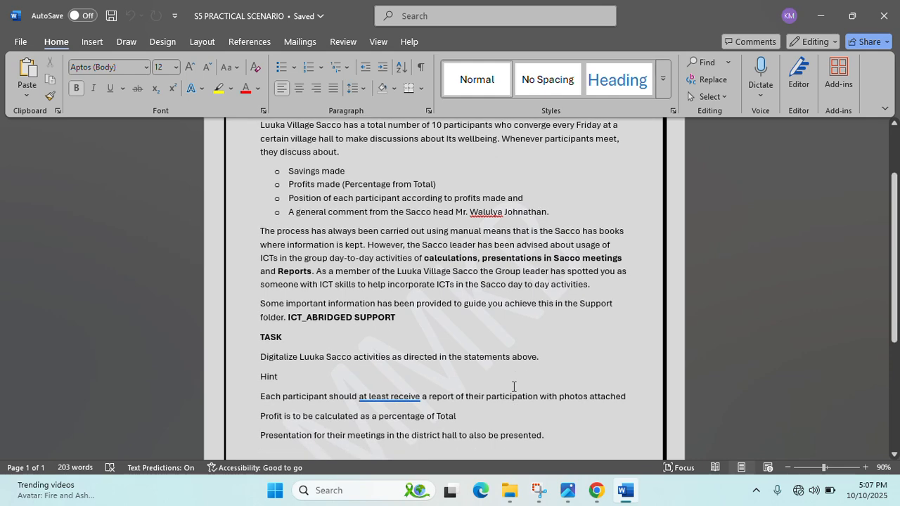
scroll(514, 386, up, 2)
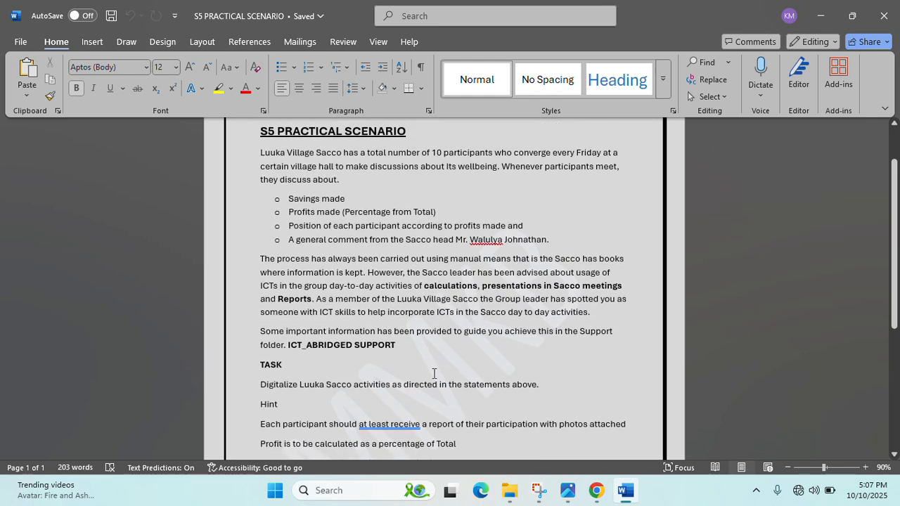
scroll(450, 355, down, 2)
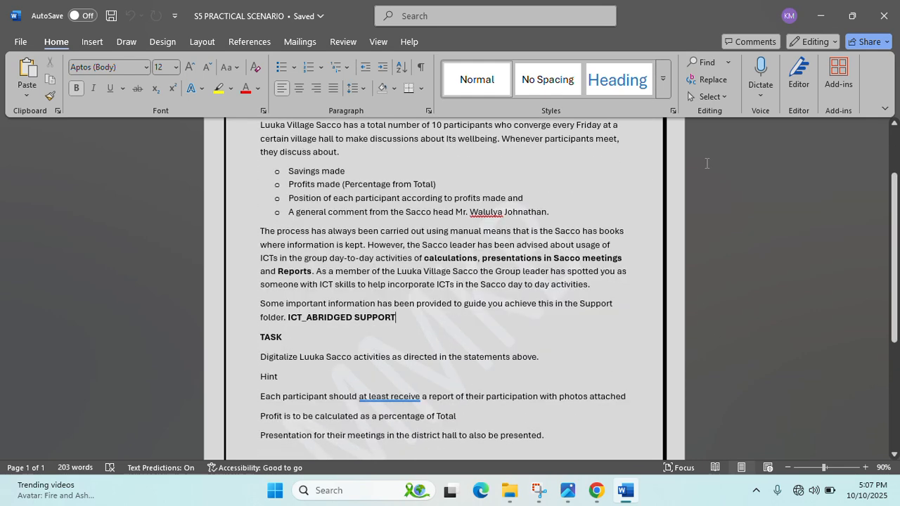
- Close Explorer, reposition the A LEVEL SAMPLE PRAC QUESTION folder on the desktop, and reopen it
click(816, 15)
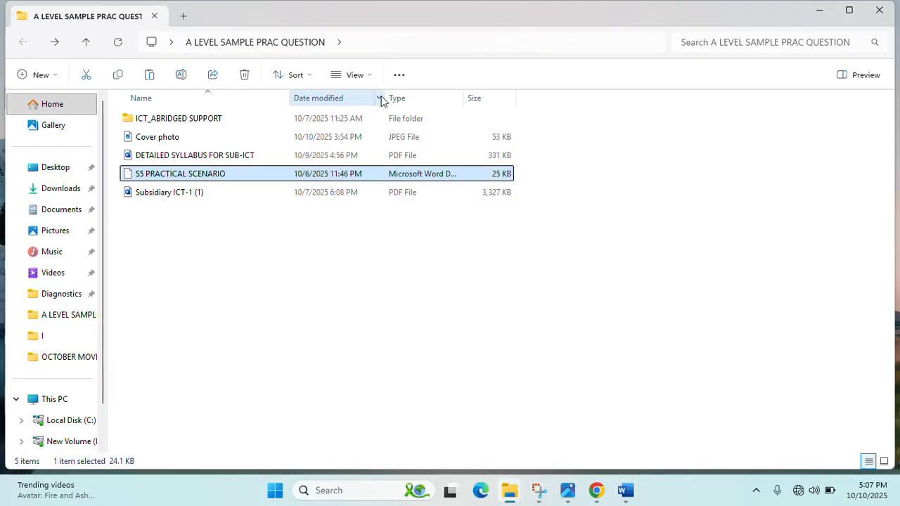
click(175, 158)
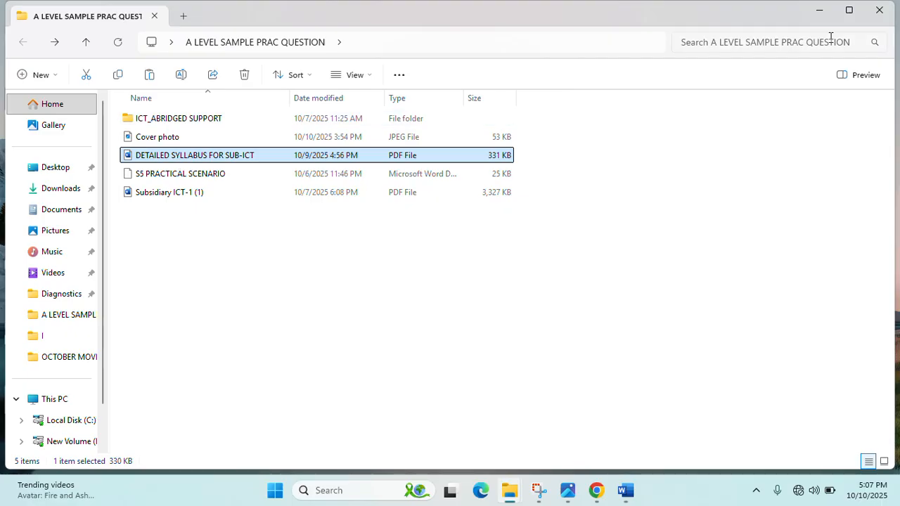
click(880, 10)
drag(814, 28, 618, 102)
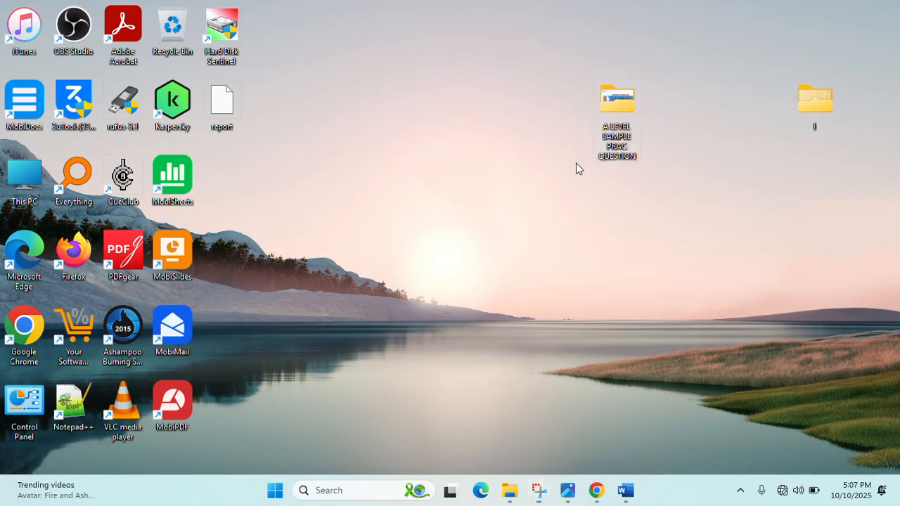
double_click(625, 132)
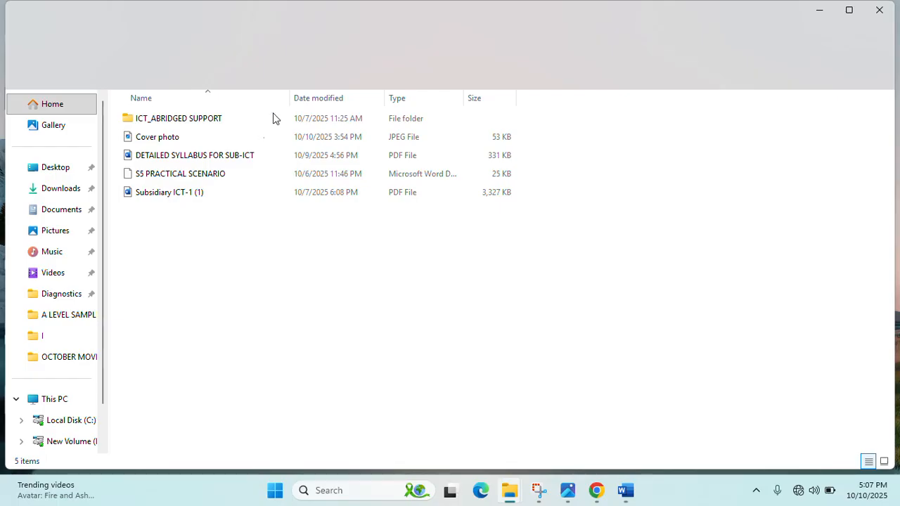
- Choose Open with > Choose another app for the Subsidiary ICT-1 (1) PDF
click(152, 127)
click(156, 196)
right_click(156, 196)
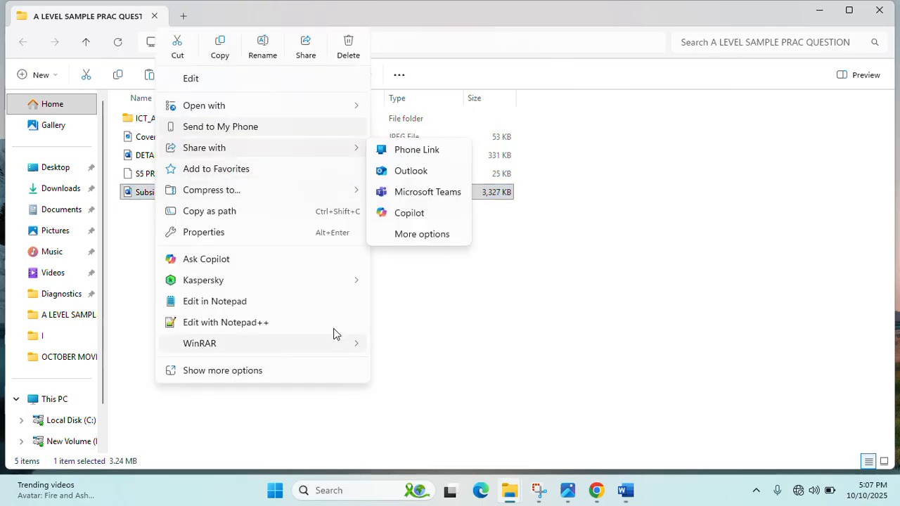
mouse_move(344, 342)
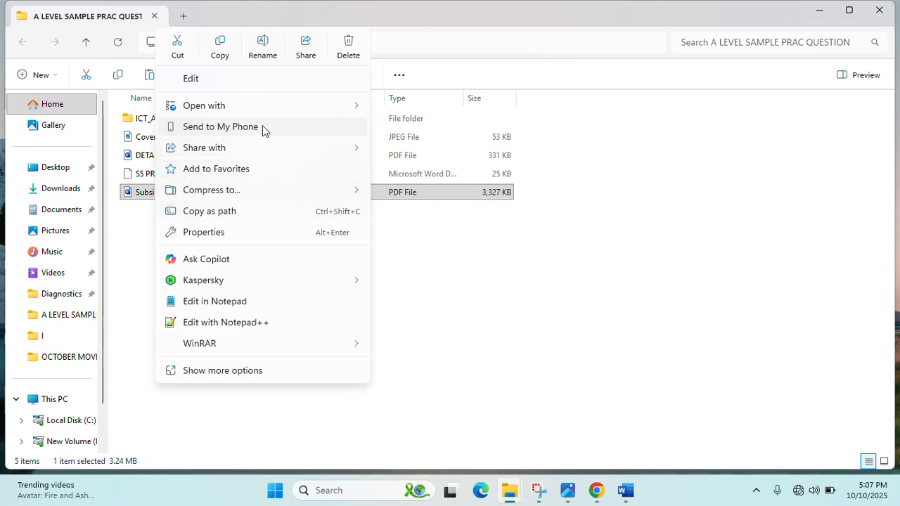
mouse_move(351, 154)
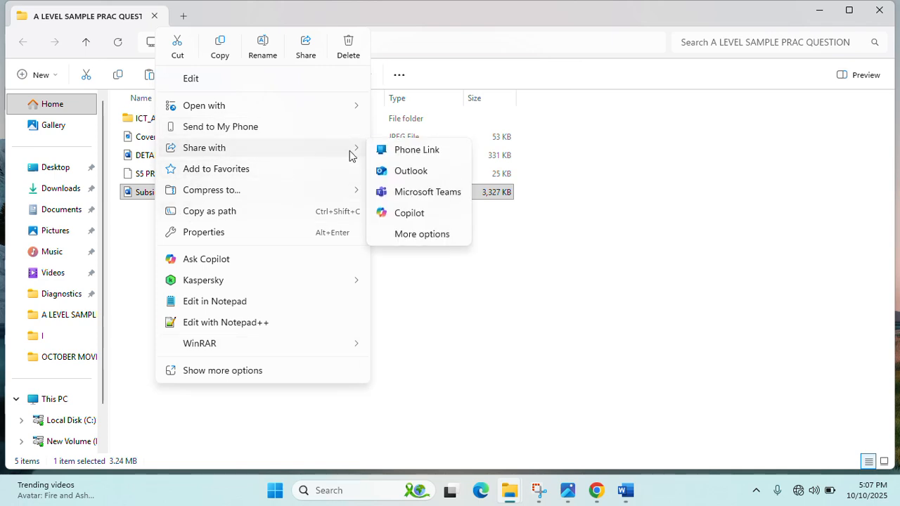
mouse_move(295, 111)
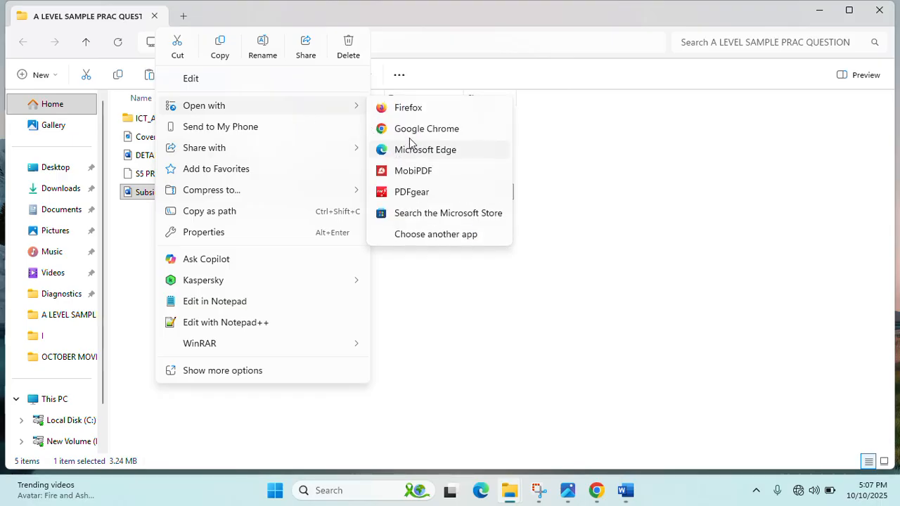
click(414, 235)
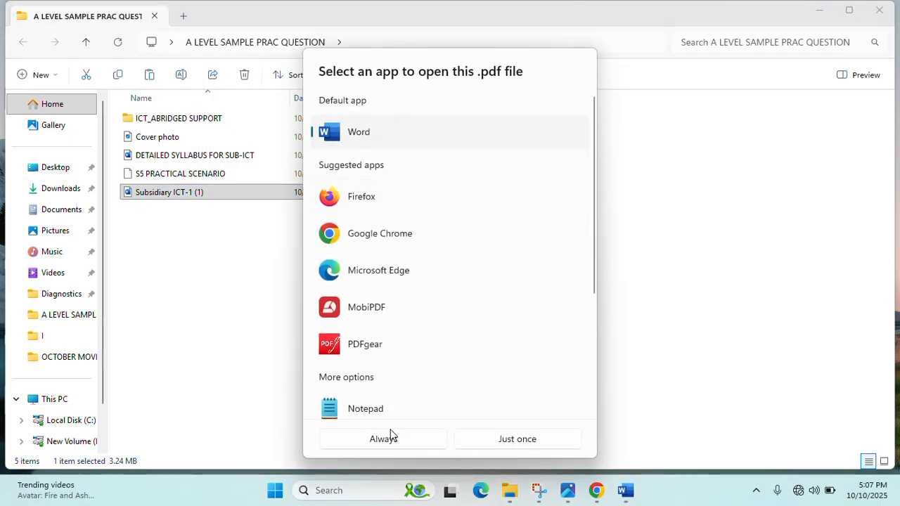
- Open the Subsidiary ICT-1 (1) PDF in Word just once, accept the conversion notice, and switch back to Explorer
click(516, 439)
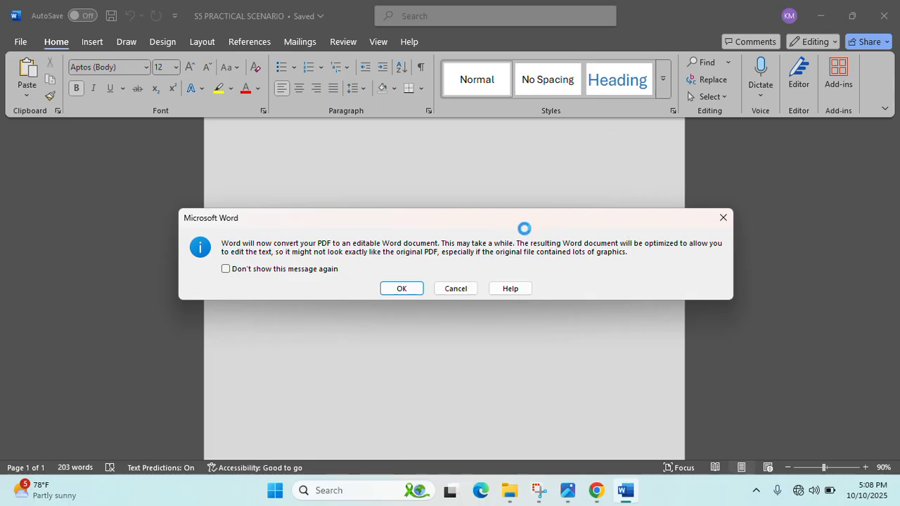
click(723, 218)
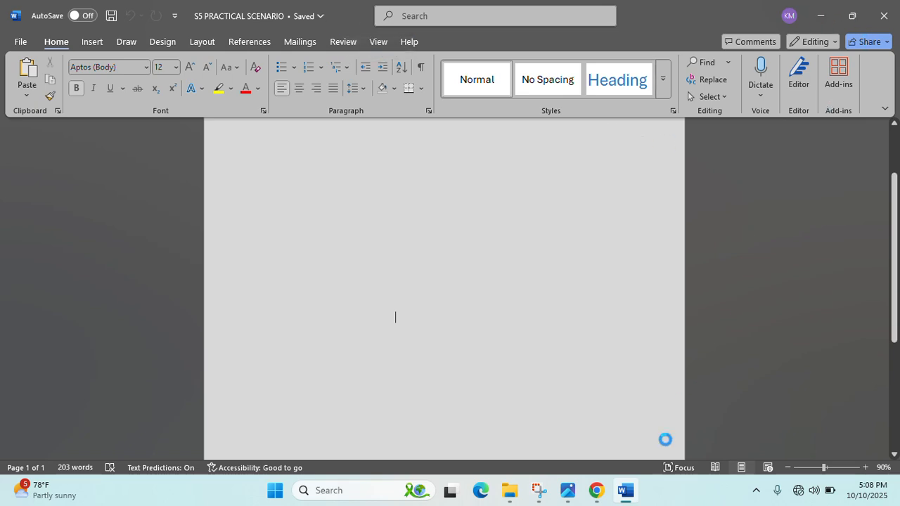
click(508, 496)
click(623, 432)
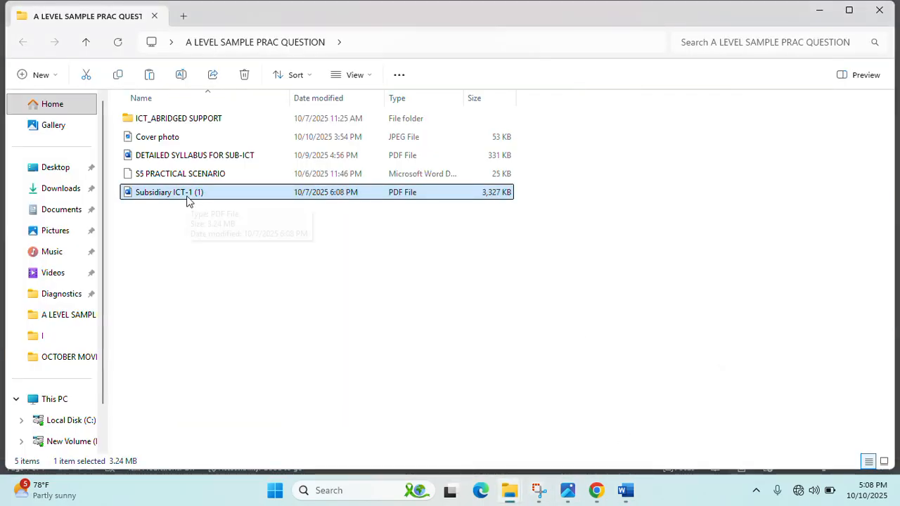
- Open the DETAILED SYLLABUS FOR SUB-ICT PDF with Word, just once
click(169, 156)
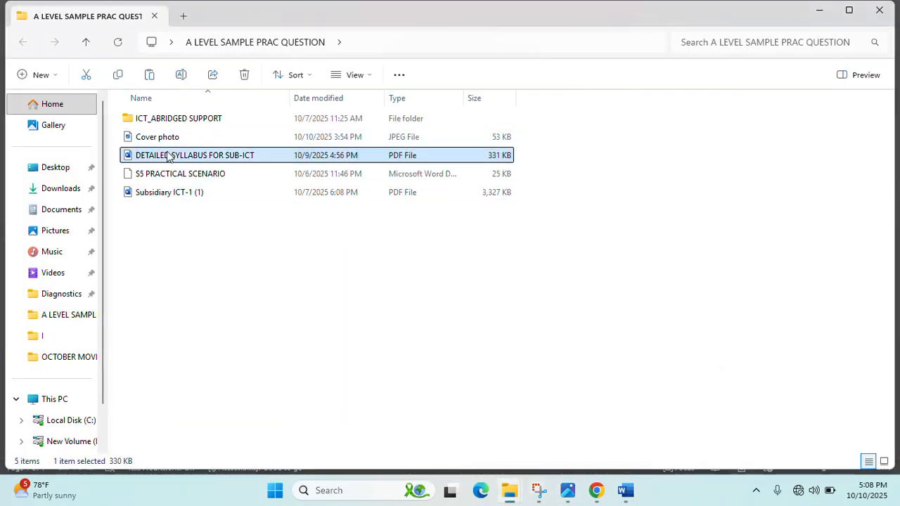
right_click(169, 155)
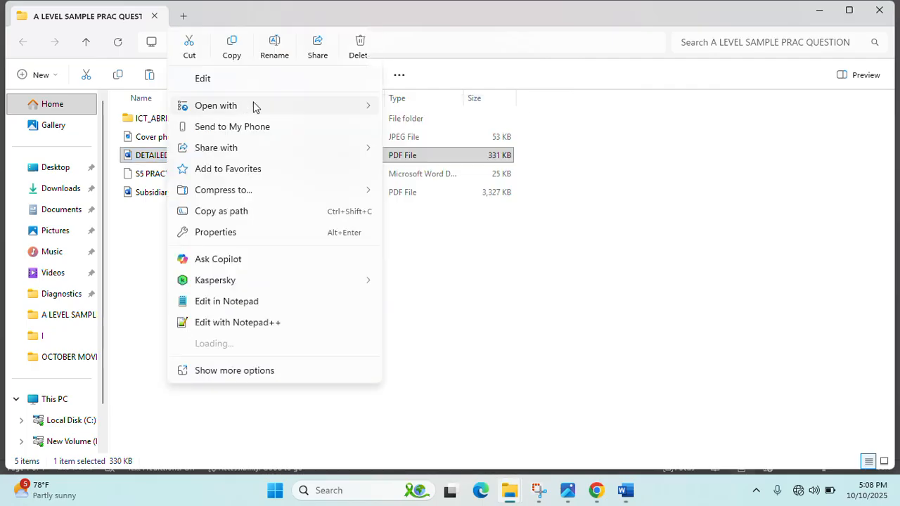
mouse_move(360, 116)
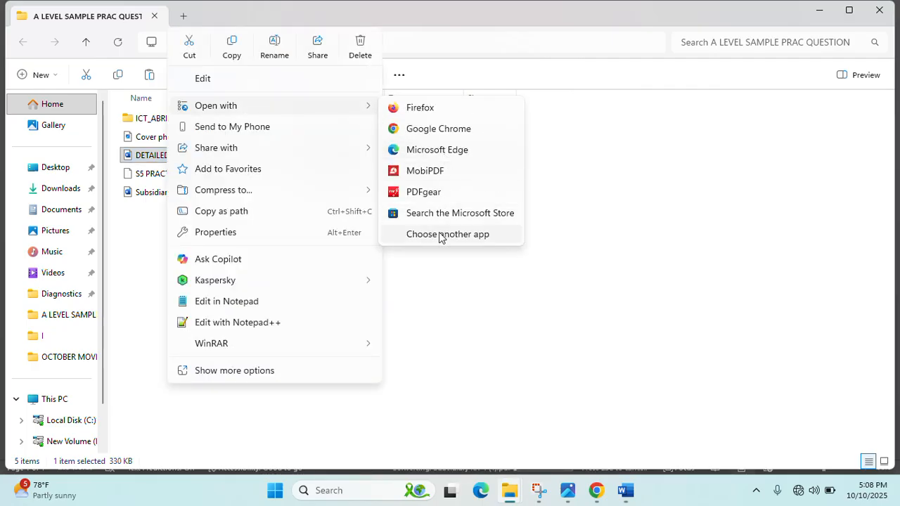
click(440, 236)
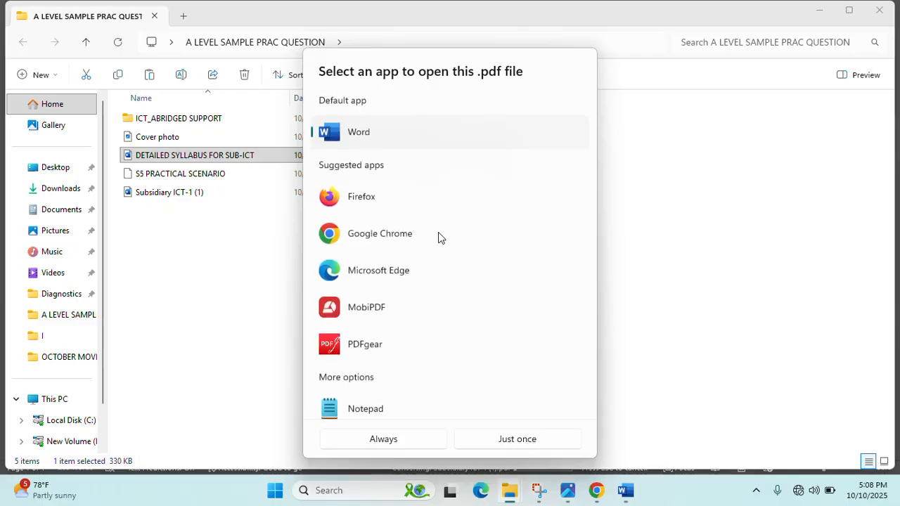
click(505, 437)
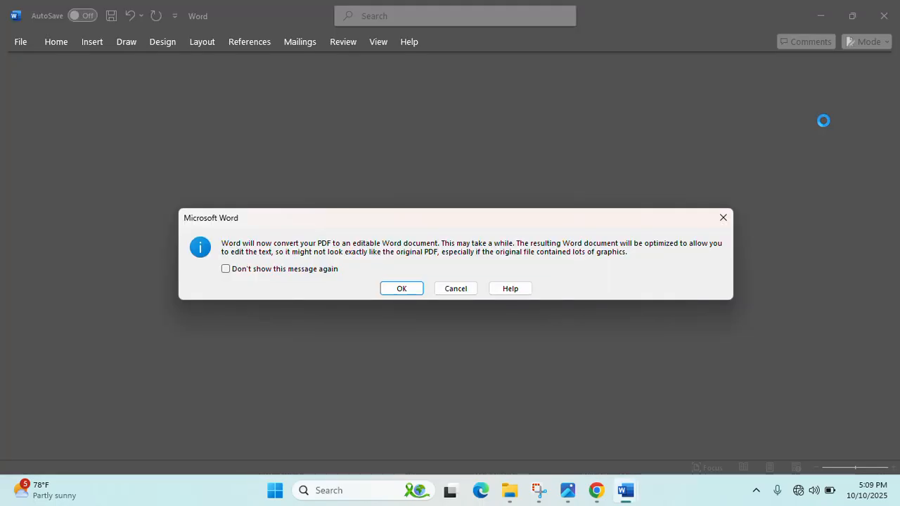
- Convert the syllabus PDF to editable text, enable editing, and dismiss the interactive-content warnings
click(404, 285)
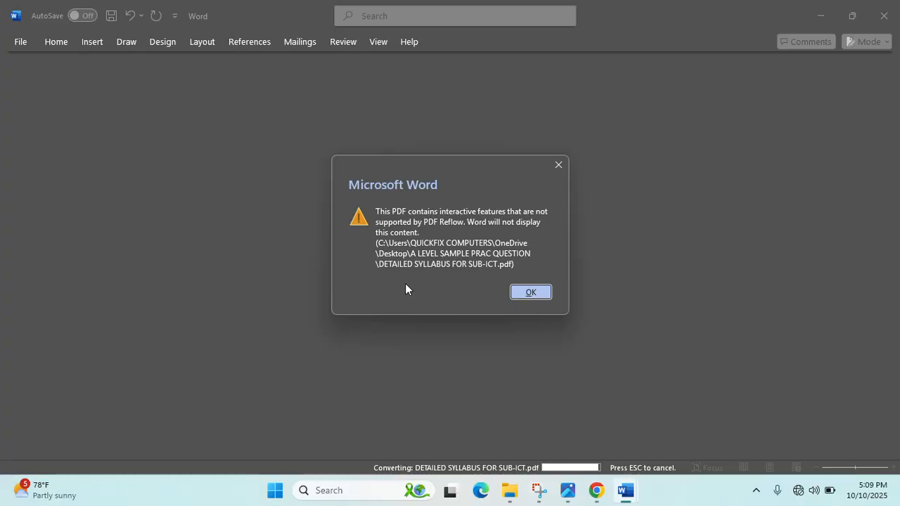
click(521, 294)
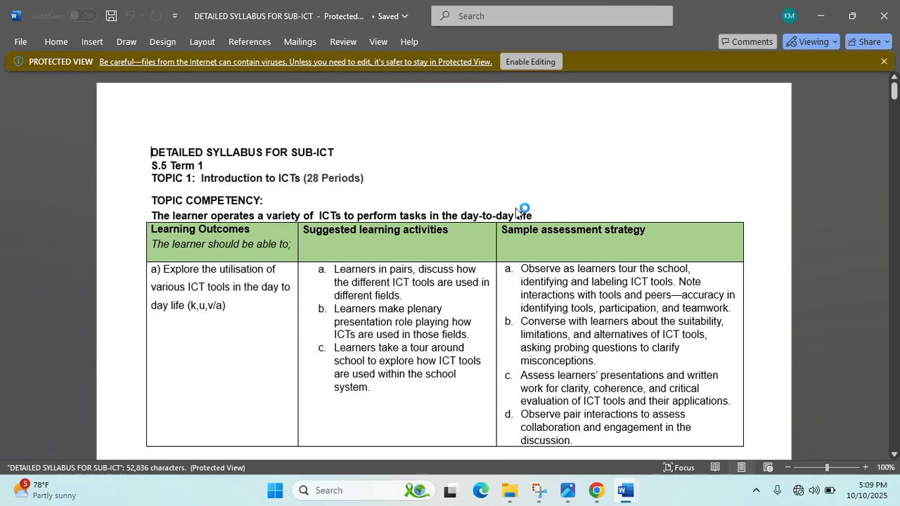
click(546, 63)
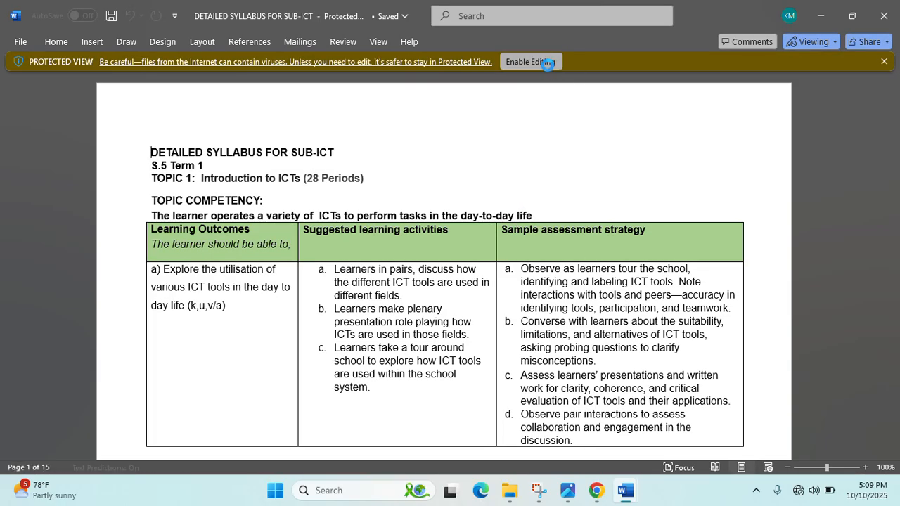
click(402, 287)
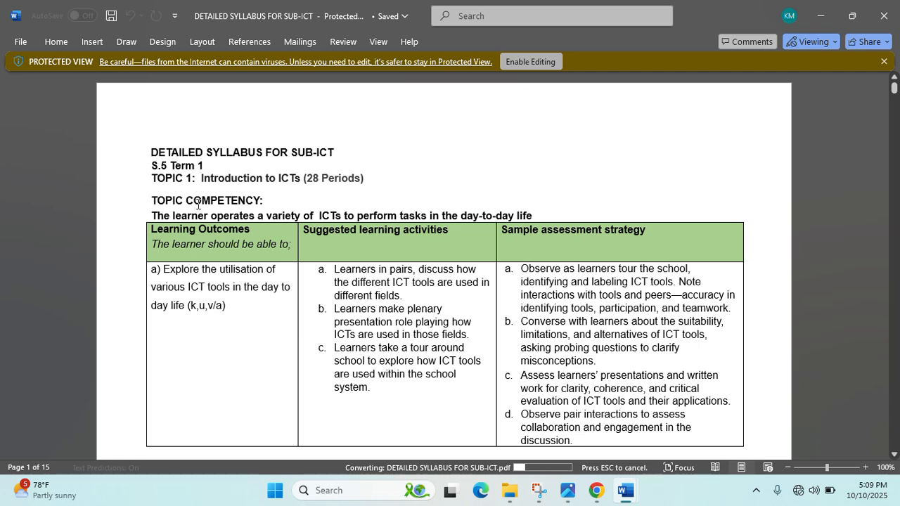
scroll(299, 227, down, 6)
scroll(298, 226, up, 6)
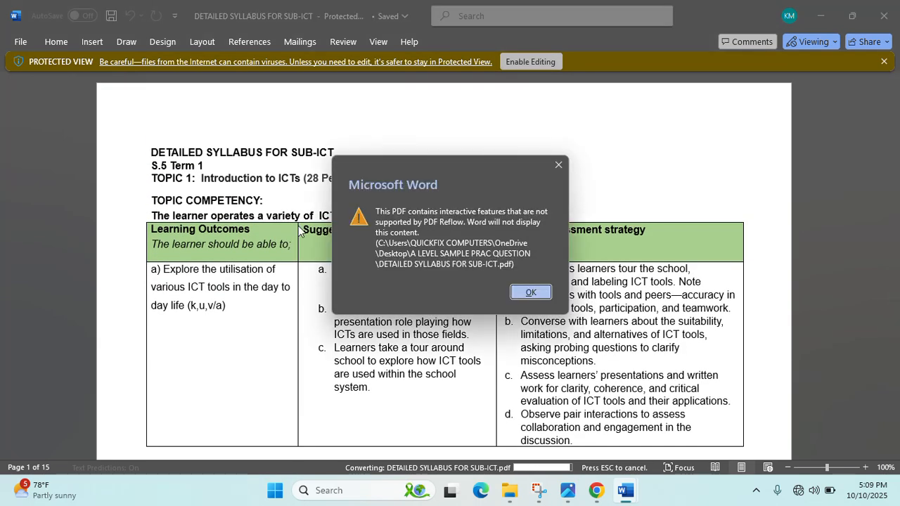
click(528, 292)
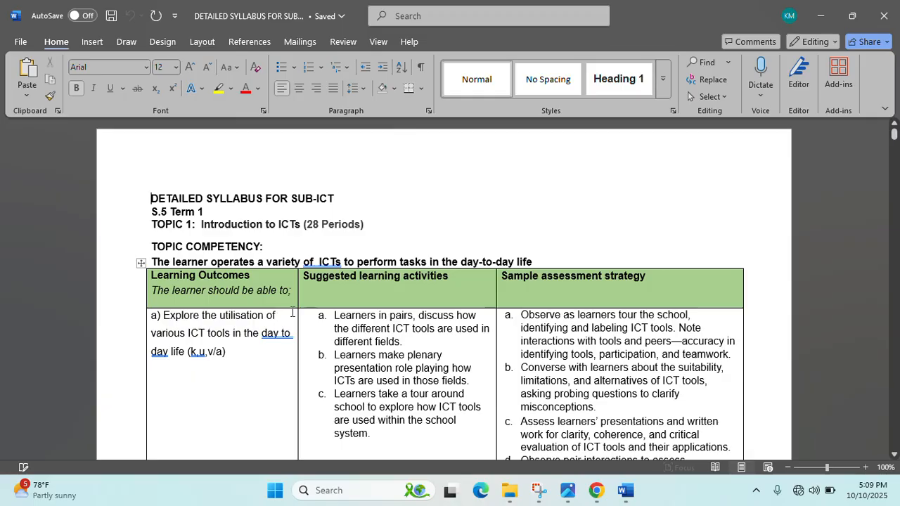
- Scroll through the syllabus down to the TOPIC 6: Electronic Spreadsheet table
scroll(298, 283, down, 4)
scroll(297, 284, down, 15)
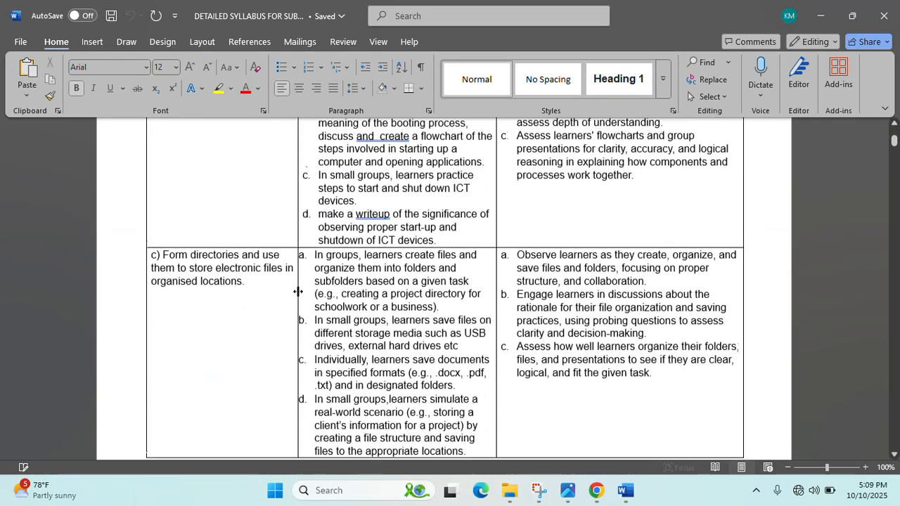
scroll(296, 295, down, 5)
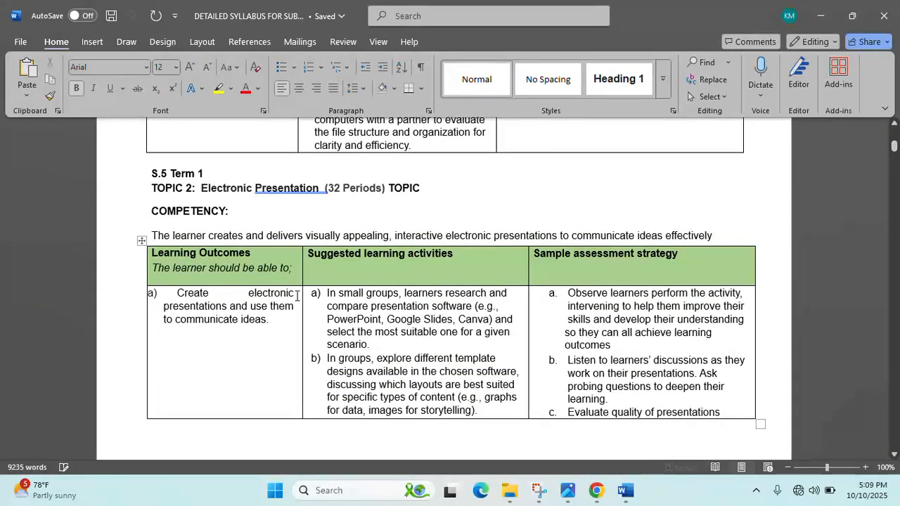
scroll(296, 295, up, 5)
scroll(296, 295, down, 2)
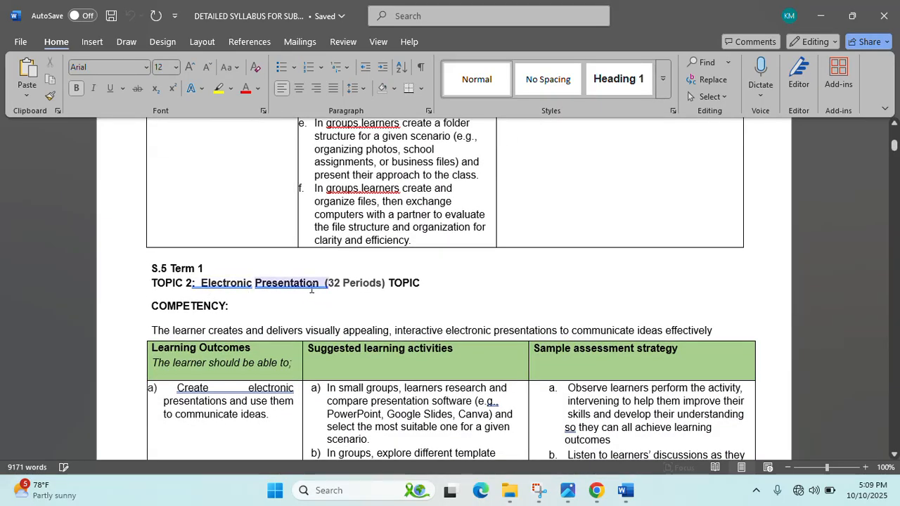
click(319, 300)
scroll(285, 301, down, 15)
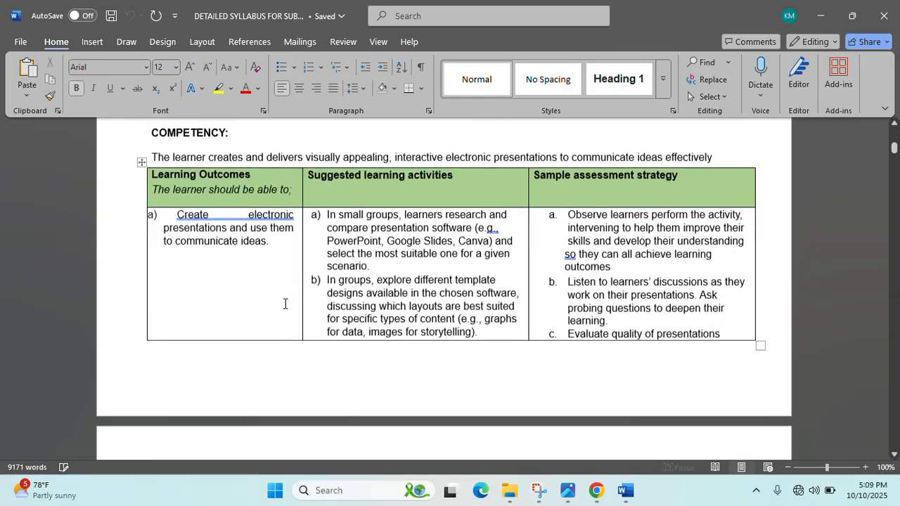
scroll(285, 303, down, 20)
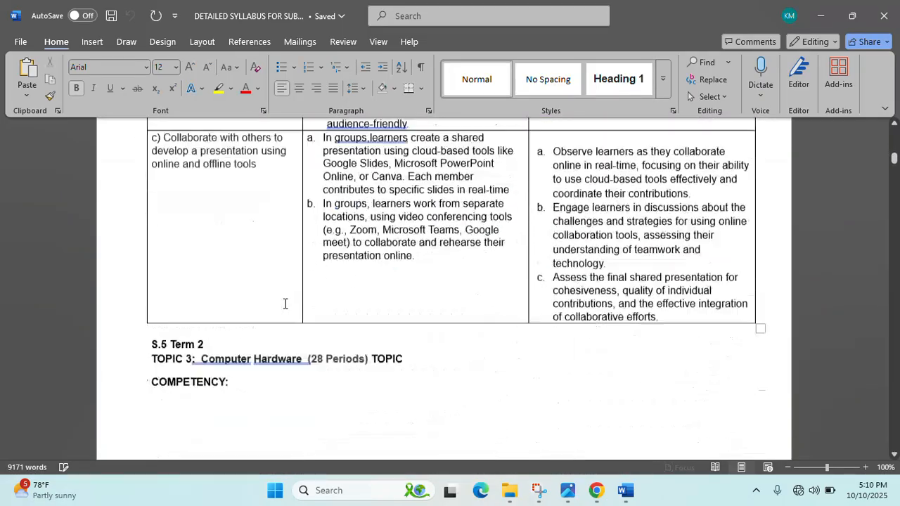
scroll(285, 303, up, 4)
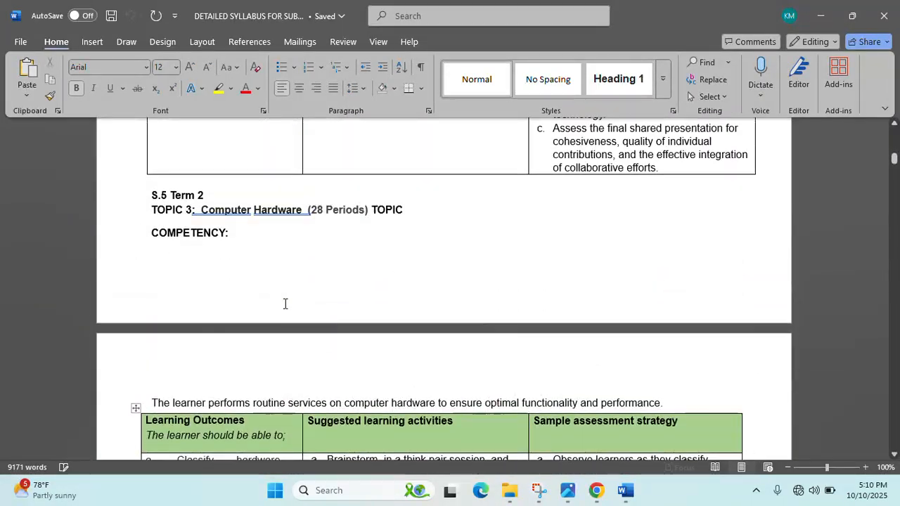
scroll(285, 303, down, 10)
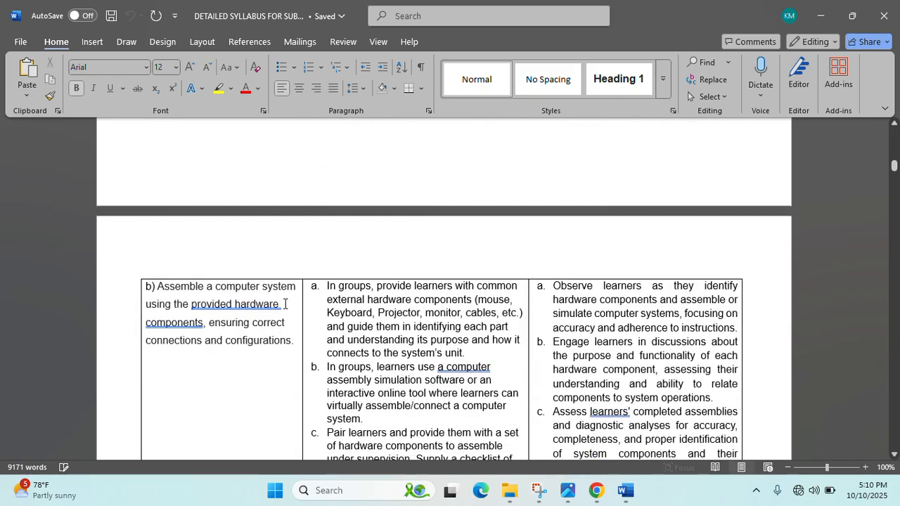
scroll(286, 304, down, 11)
scroll(285, 304, up, 3)
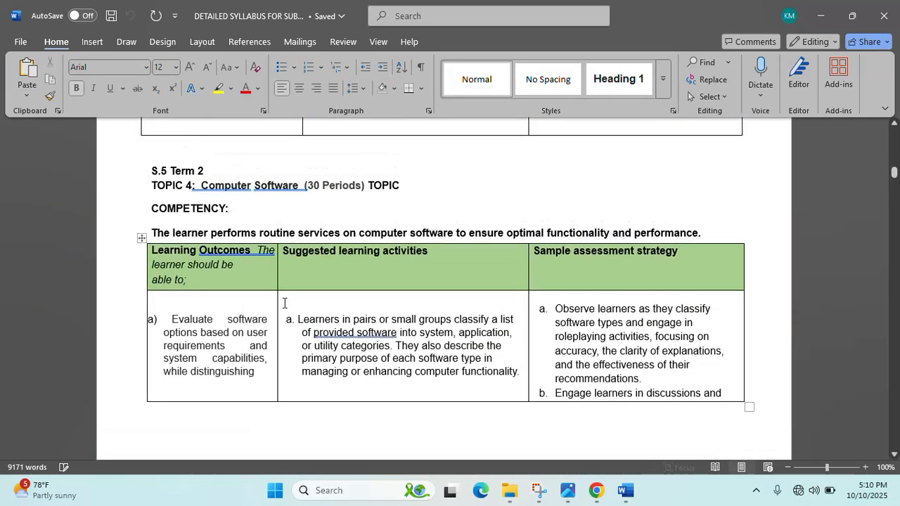
scroll(285, 303, down, 12)
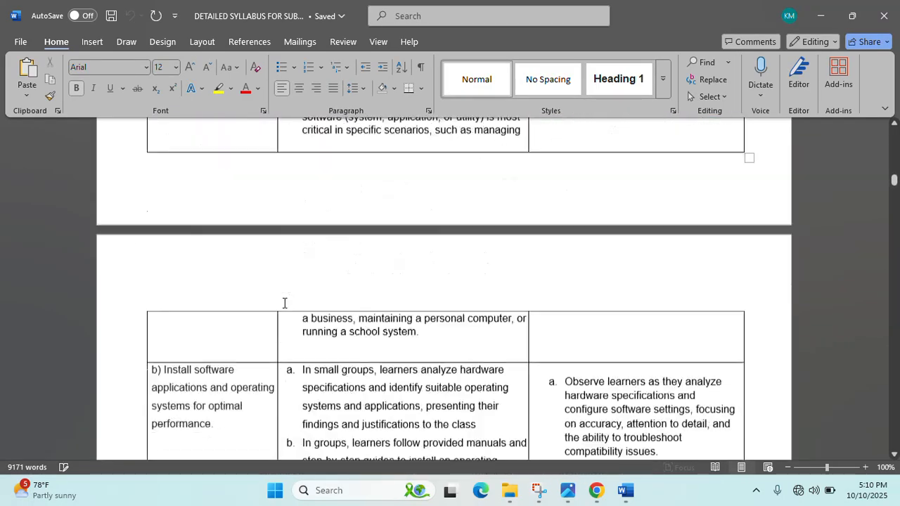
scroll(284, 303, down, 12)
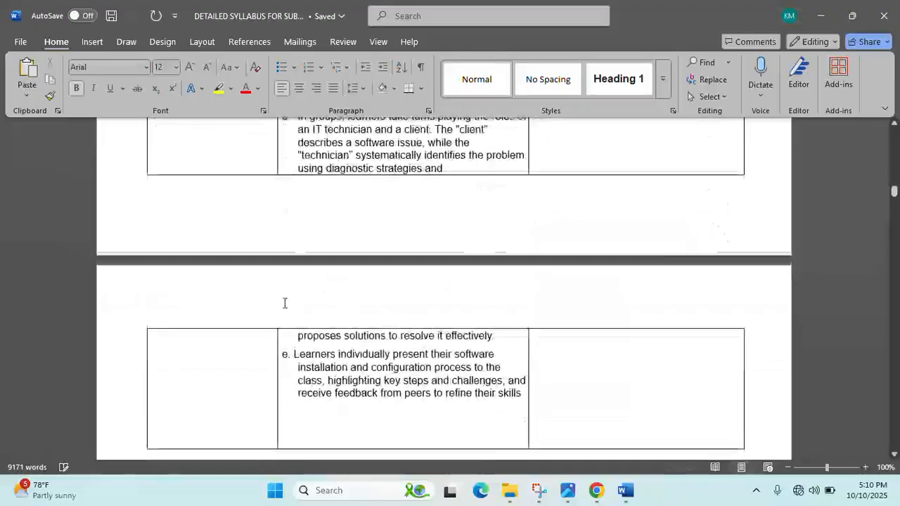
scroll(285, 303, down, 2)
scroll(285, 303, up, 2)
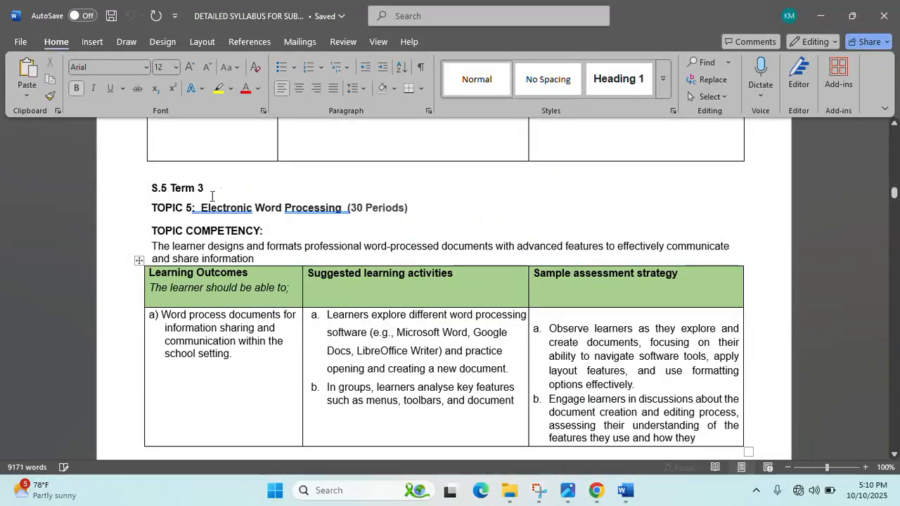
scroll(237, 216, up, 10)
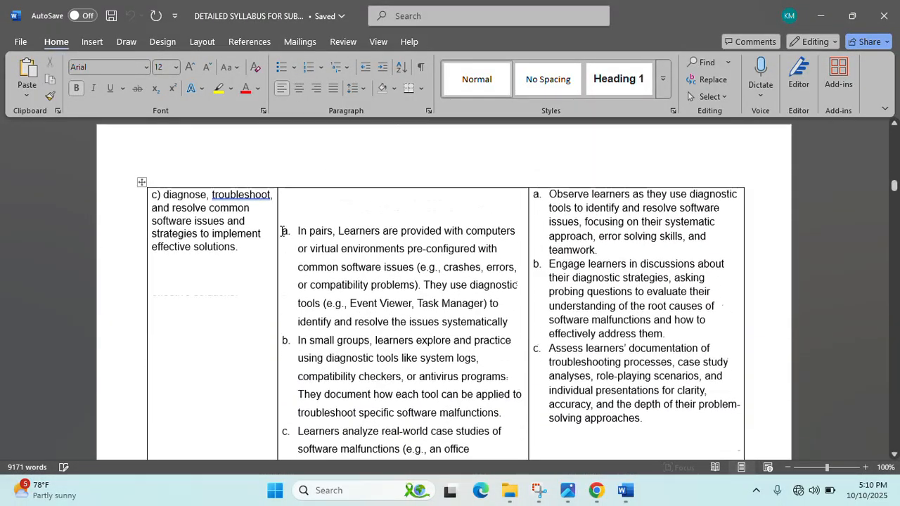
scroll(282, 231, up, 9)
scroll(282, 232, down, 15)
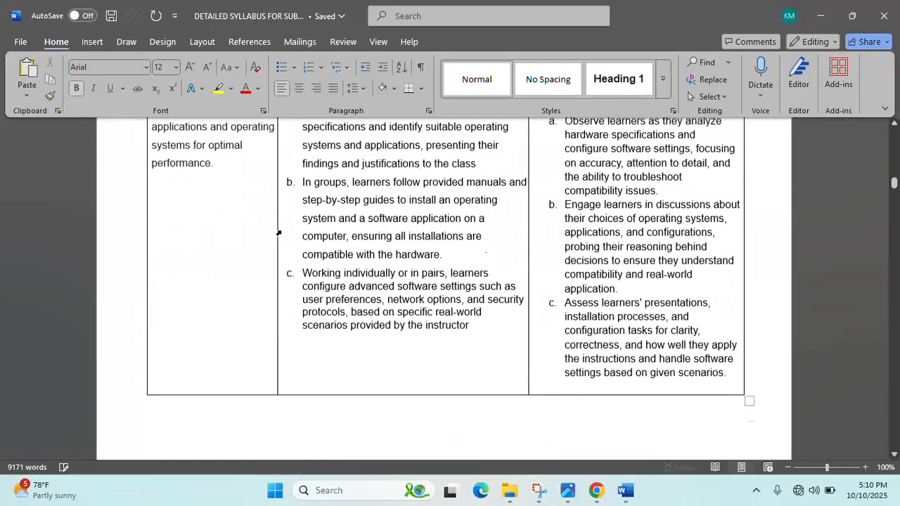
scroll(278, 233, down, 20)
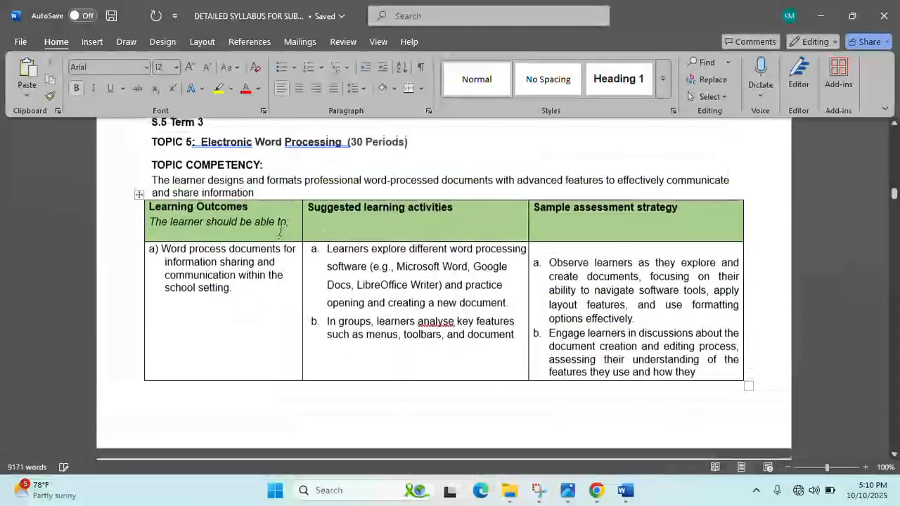
scroll(269, 212, up, 4)
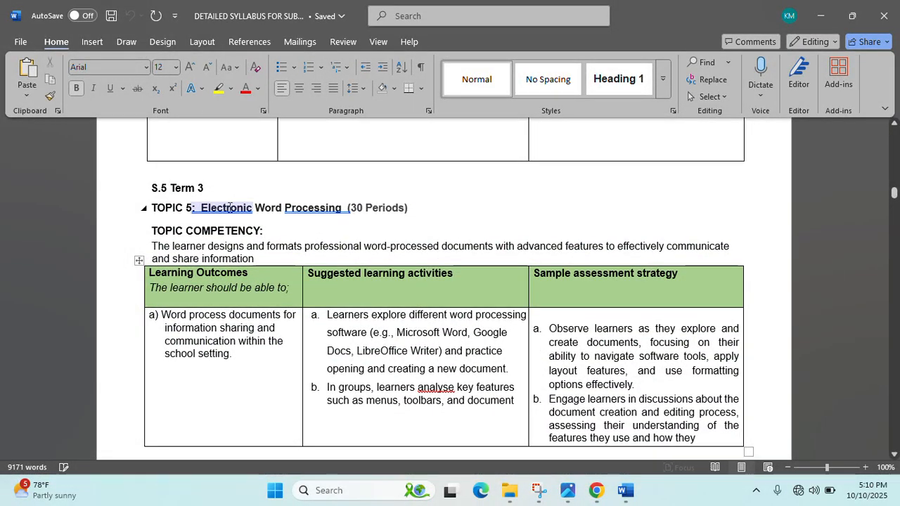
scroll(291, 221, down, 20)
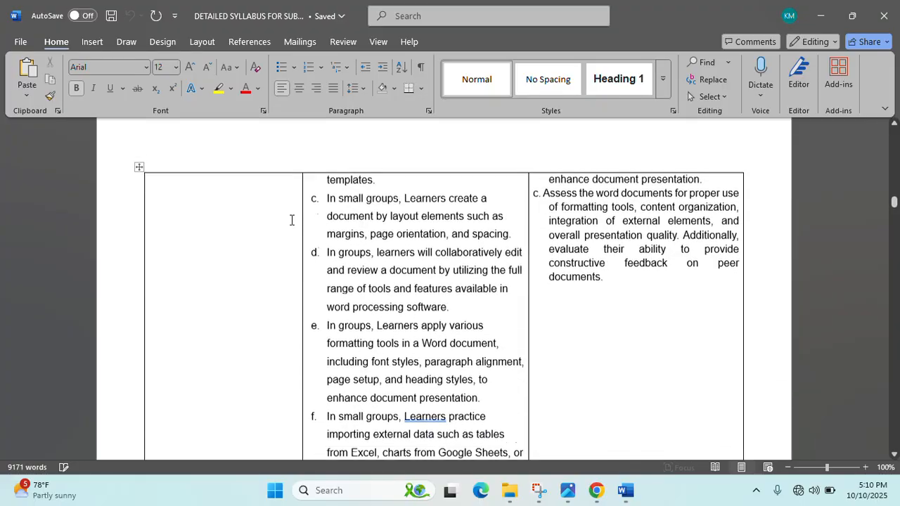
scroll(291, 220, down, 20)
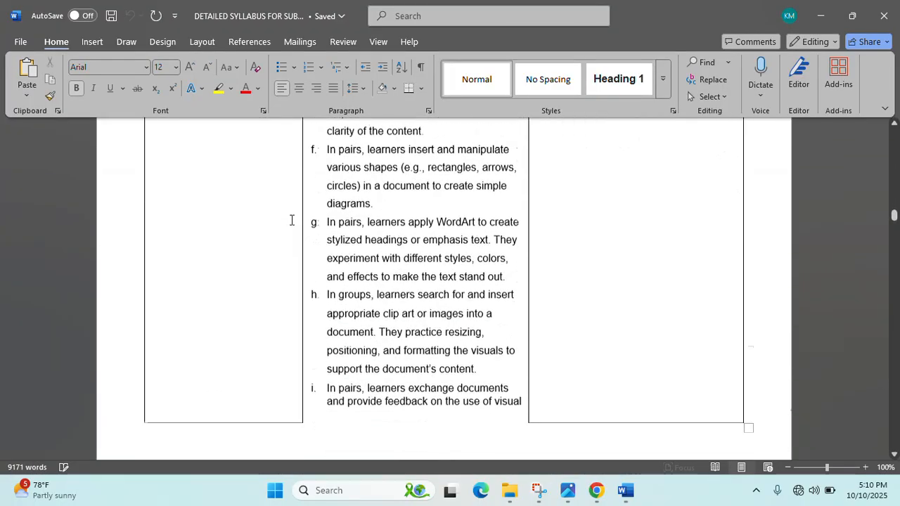
scroll(291, 220, down, 15)
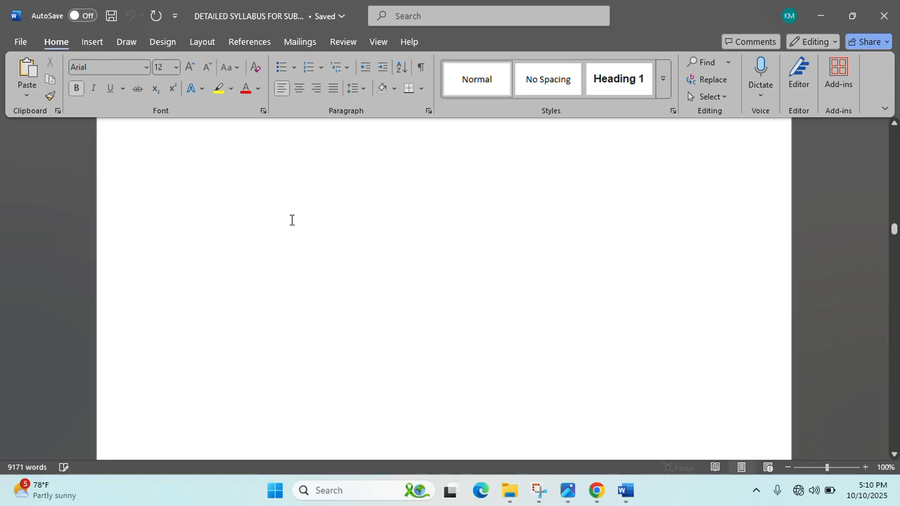
scroll(292, 220, down, 8)
scroll(292, 220, down, 10)
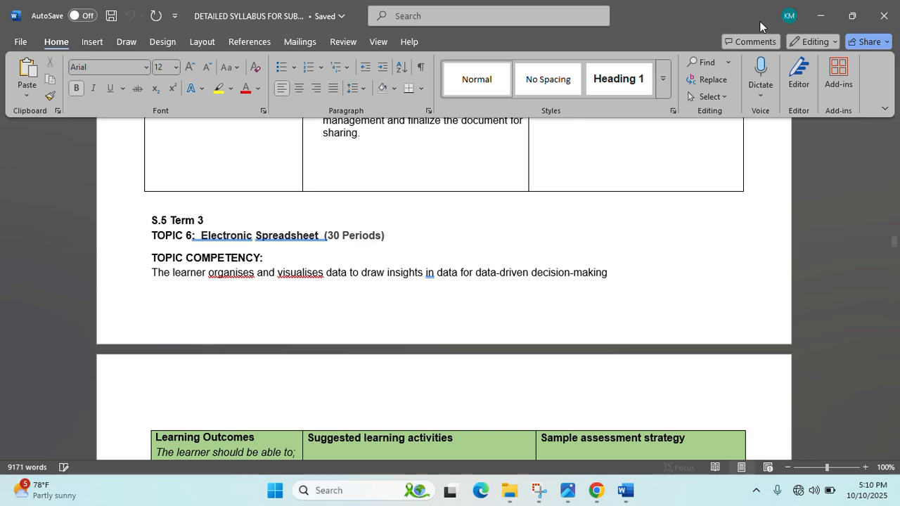
scroll(561, 176, down, 4)
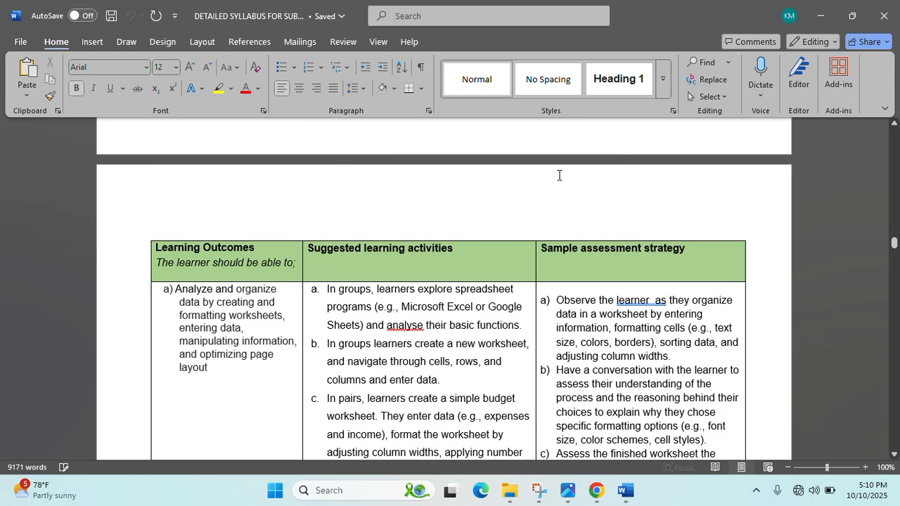
- Open the Subsidiary ICT-1 (1) PDF with Google Chrome from the syllabus folder
key(alt+Tab)
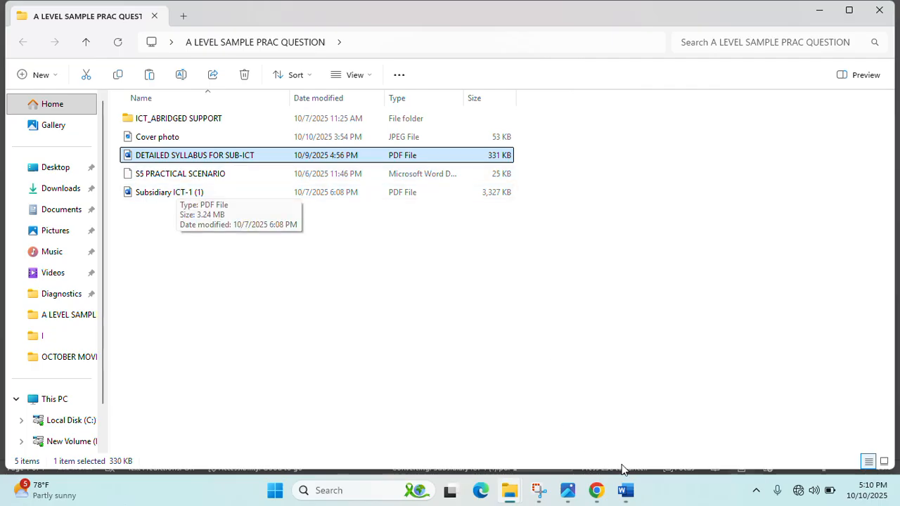
mouse_move(627, 490)
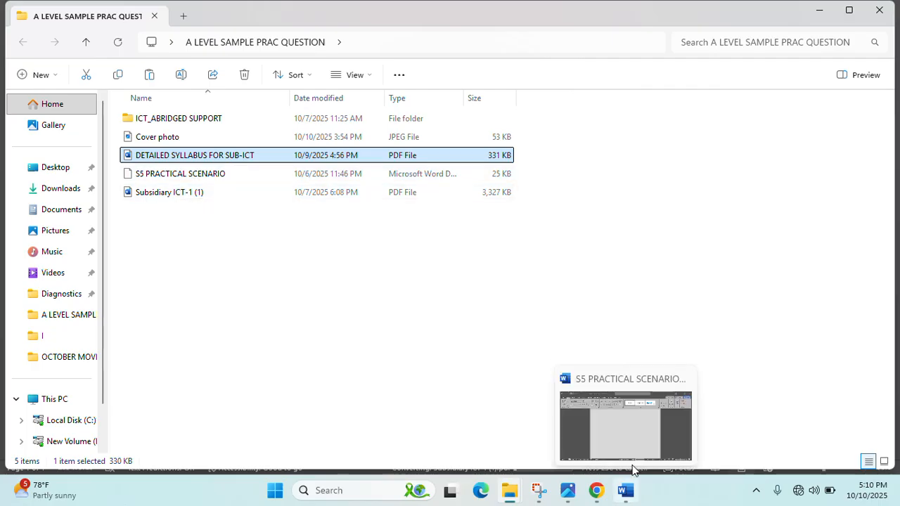
click(209, 197)
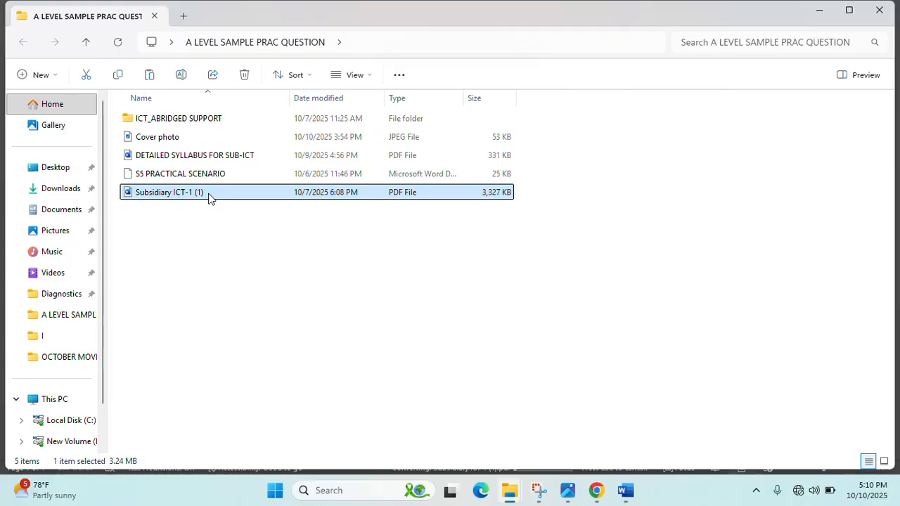
right_click(208, 197)
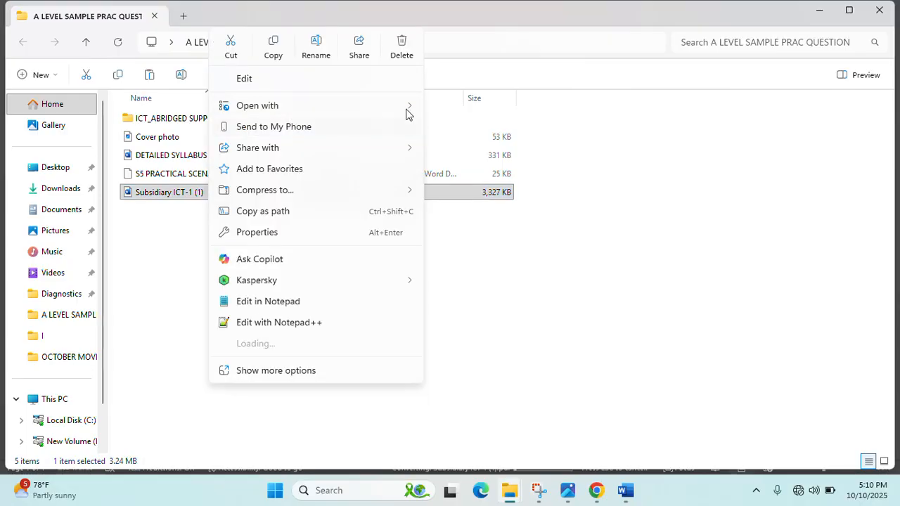
mouse_move(409, 107)
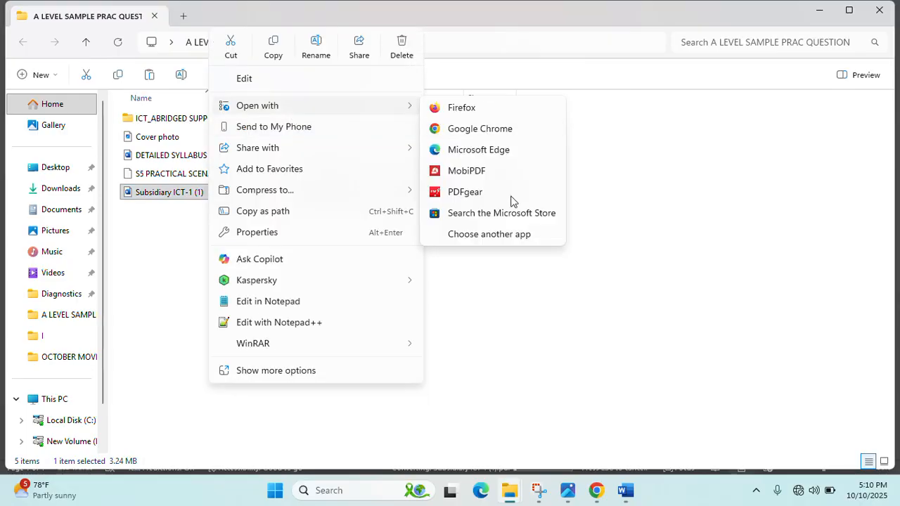
click(478, 132)
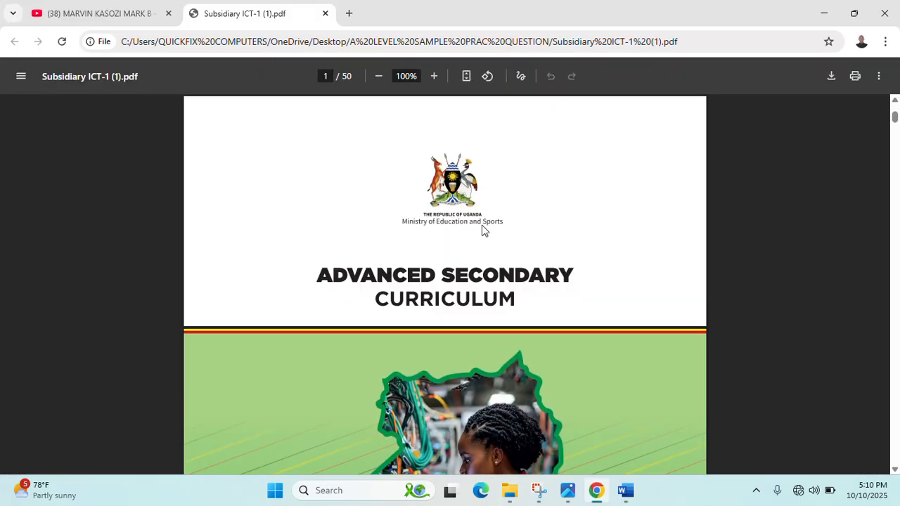
- Scroll to the 1.15 Programme Planner on pages 17–18, then close the PDF tab
scroll(482, 231, down, 20)
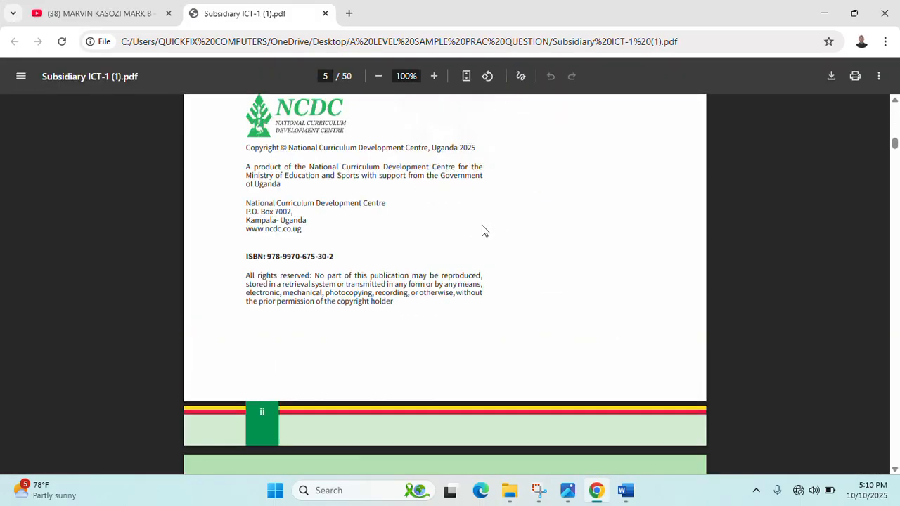
scroll(483, 230, down, 20)
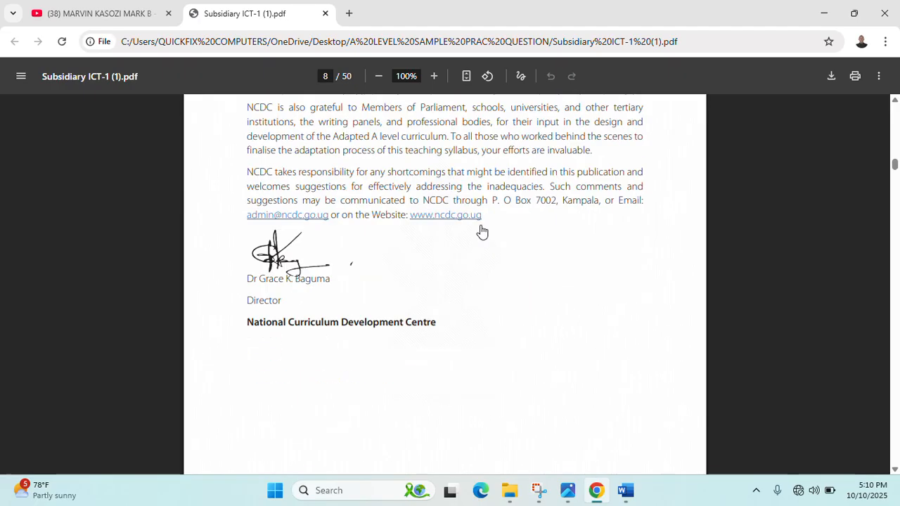
scroll(482, 231, down, 20)
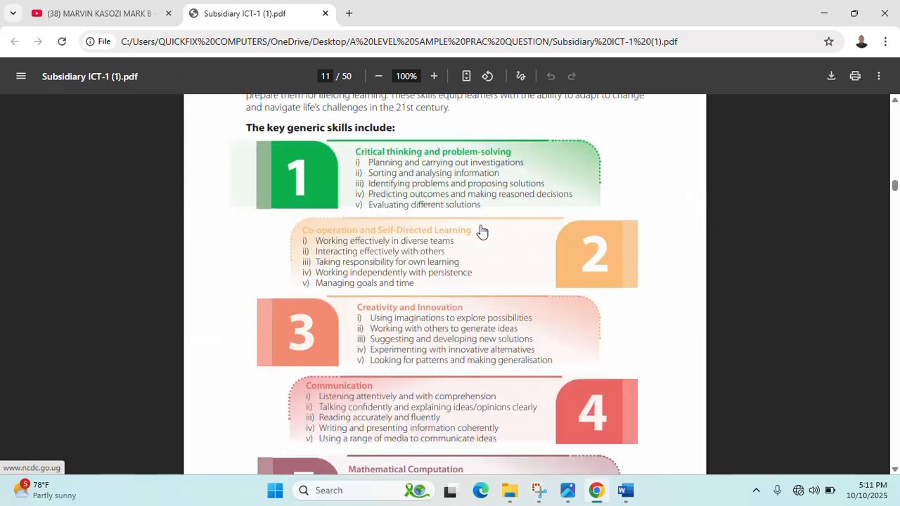
scroll(482, 231, down, 20)
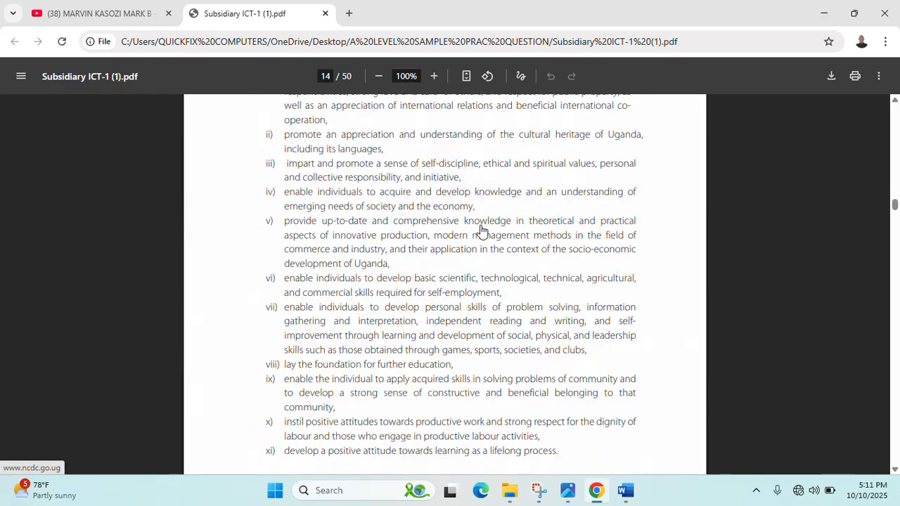
scroll(482, 231, down, 20)
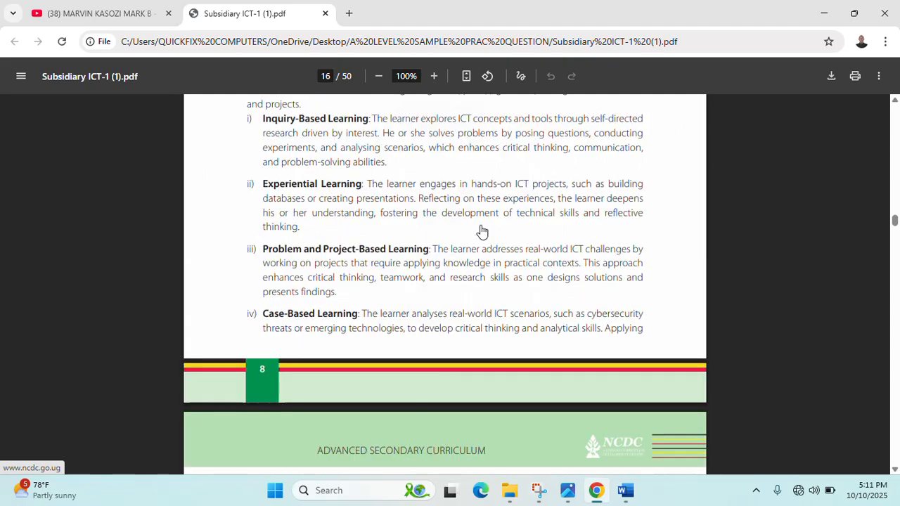
scroll(483, 230, down, 7)
scroll(482, 231, up, 13)
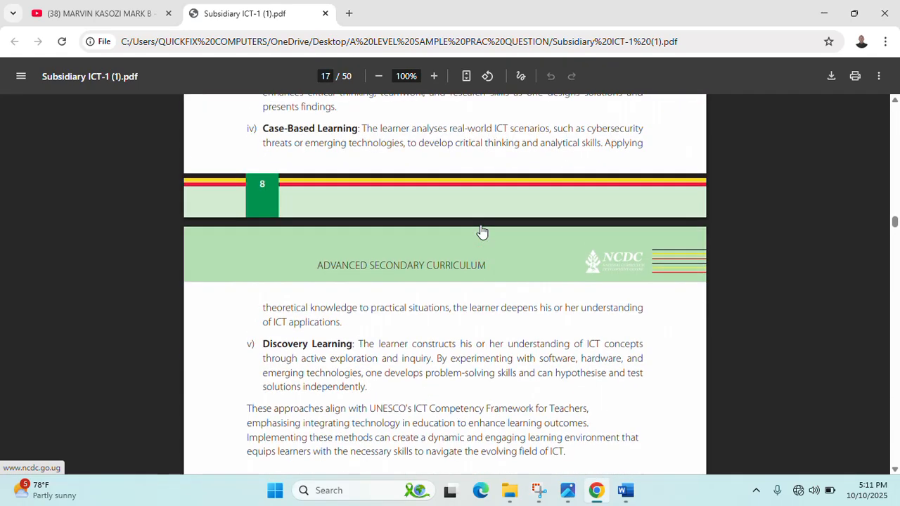
scroll(483, 231, down, 10)
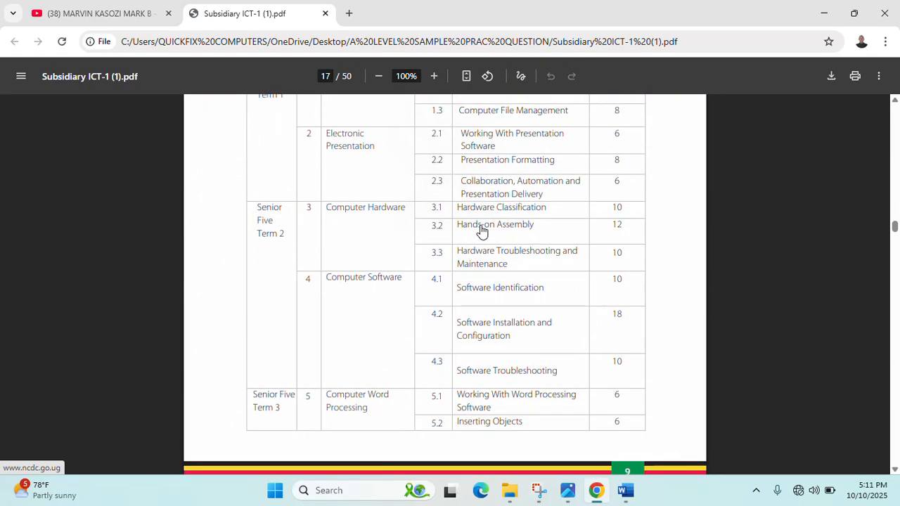
scroll(482, 231, up, 2)
scroll(482, 230, up, 1)
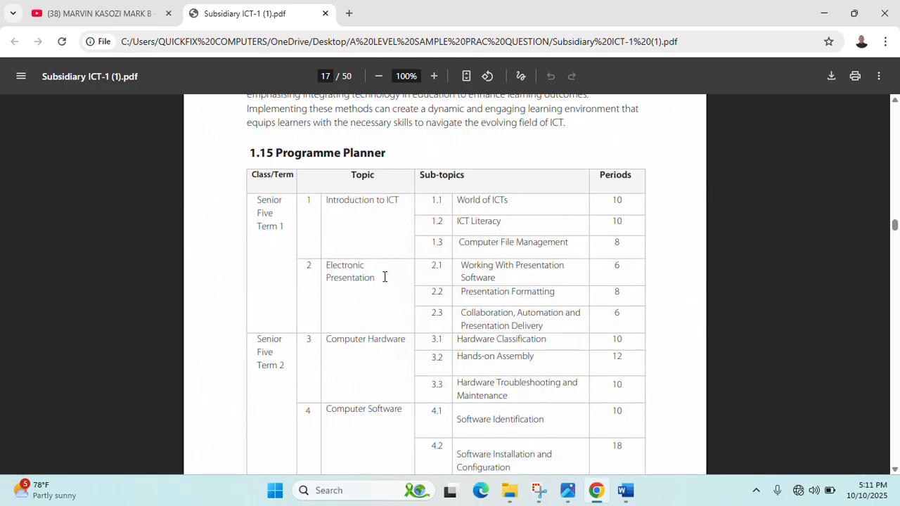
scroll(352, 272, down, 2)
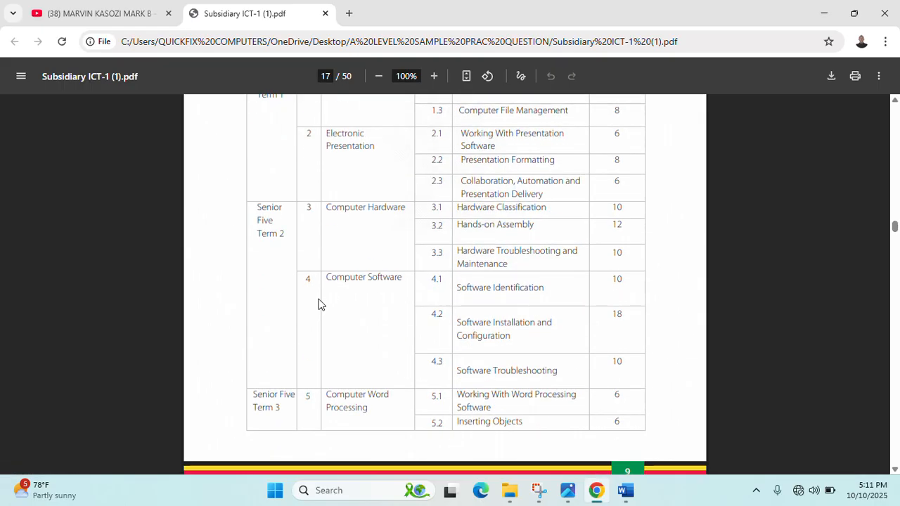
scroll(287, 348, down, 2)
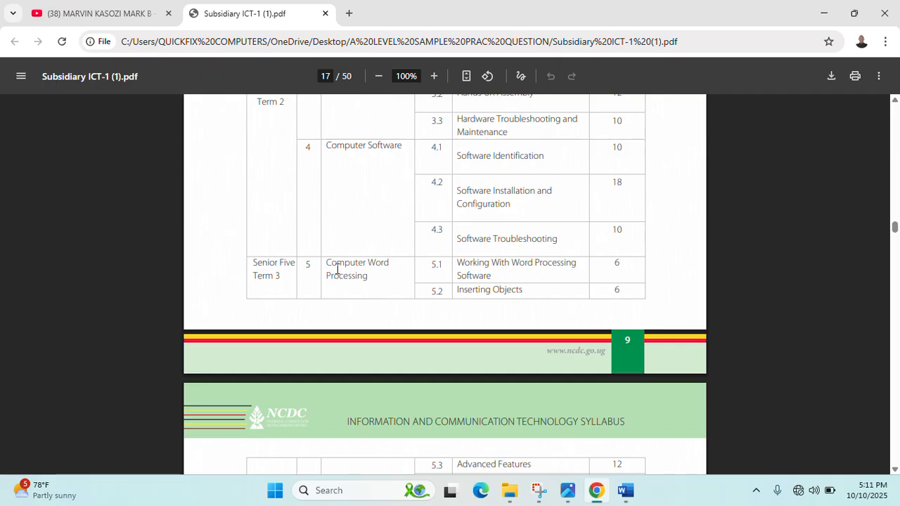
scroll(388, 293, down, 4)
scroll(387, 293, down, 1)
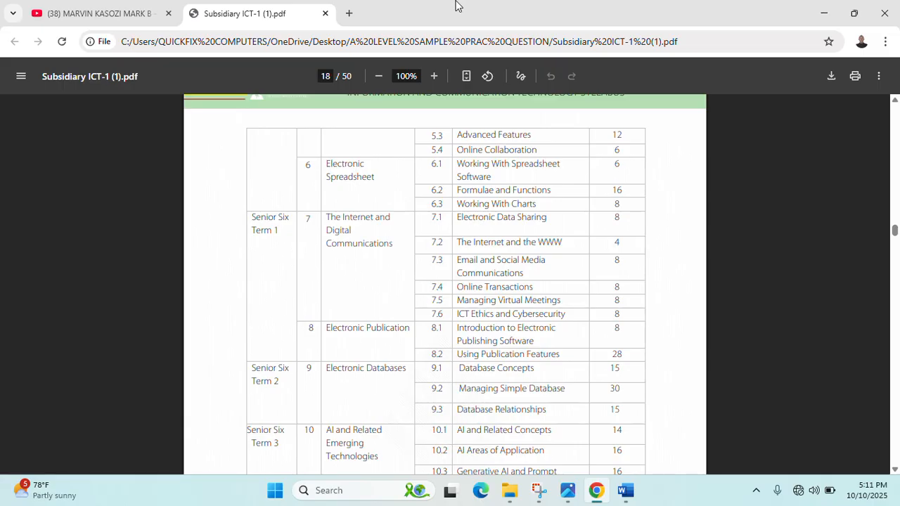
click(325, 13)
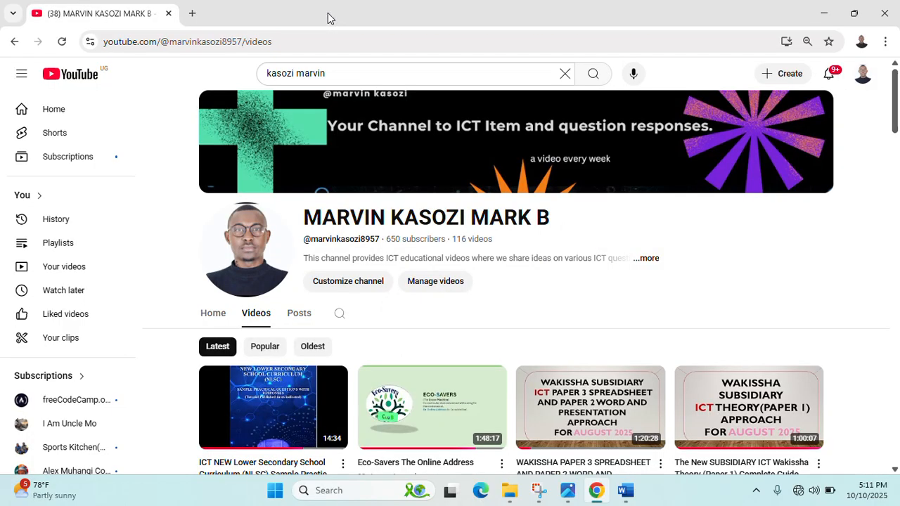
- Minimise Chrome, view Cover photo.jpeg in Photos again, then close it
click(822, 13)
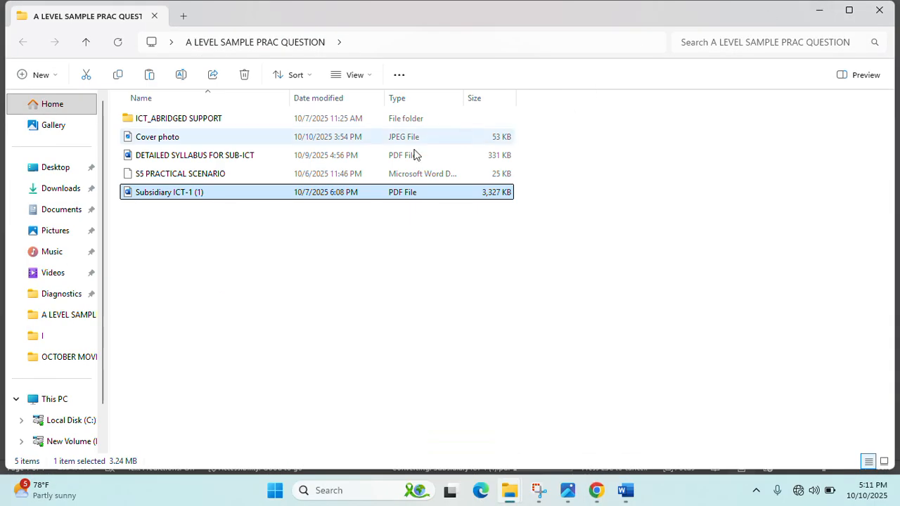
click(568, 490)
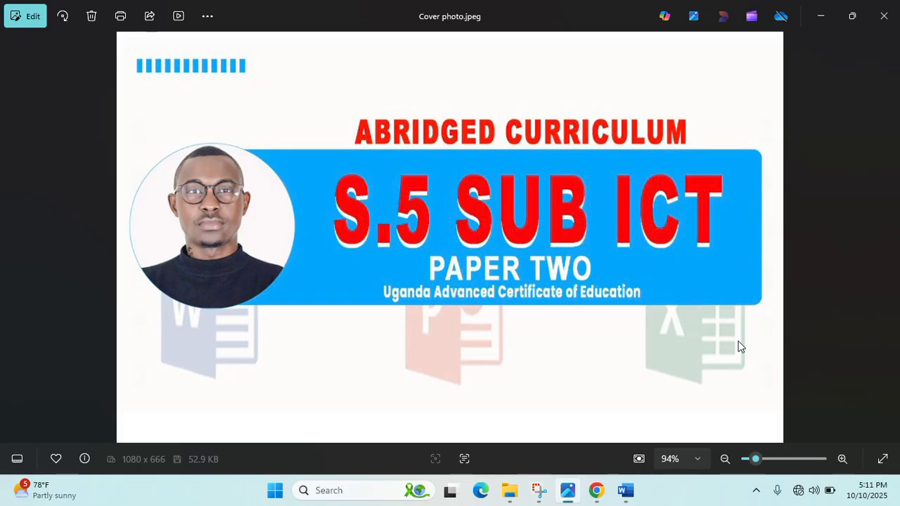
click(883, 15)
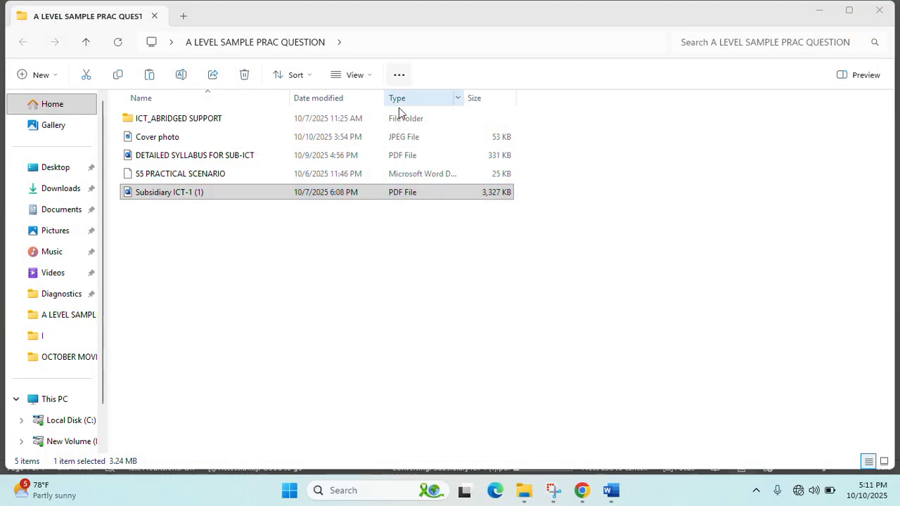
click(610, 490)
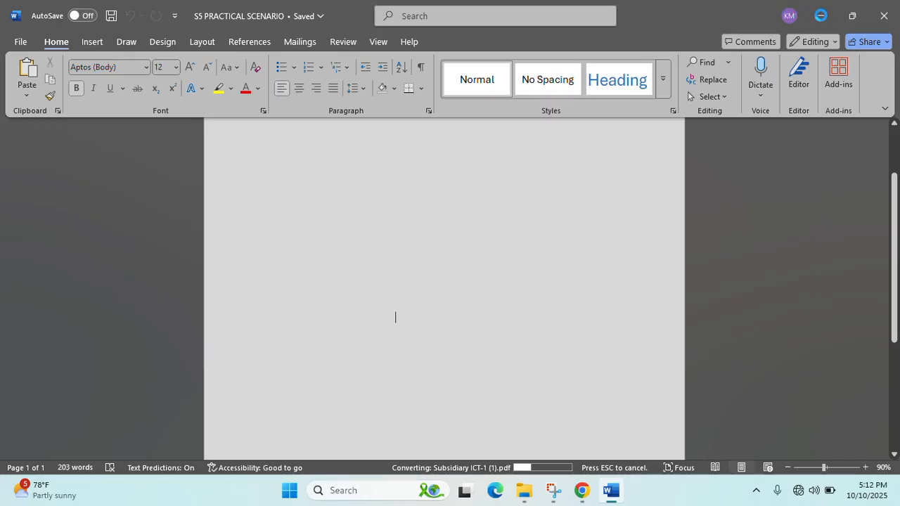
click(612, 499)
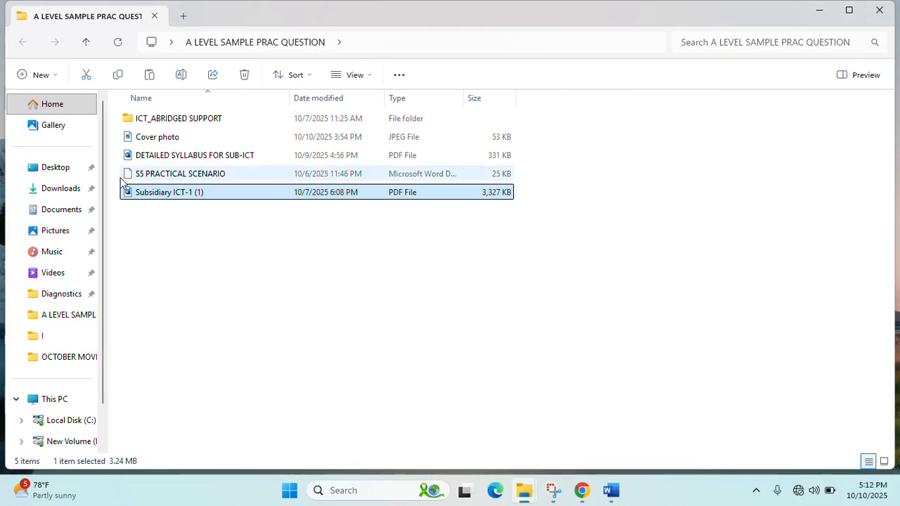
- Open ICT_ABRIDGED SUPPORT and view Luuka_1 and Luuka_2 in Photos, closing each afterwards
double_click(161, 119)
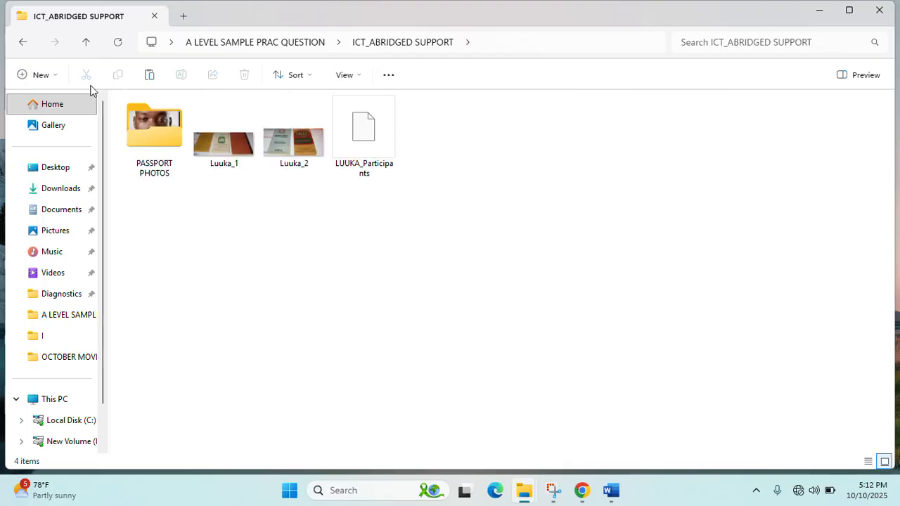
click(207, 140)
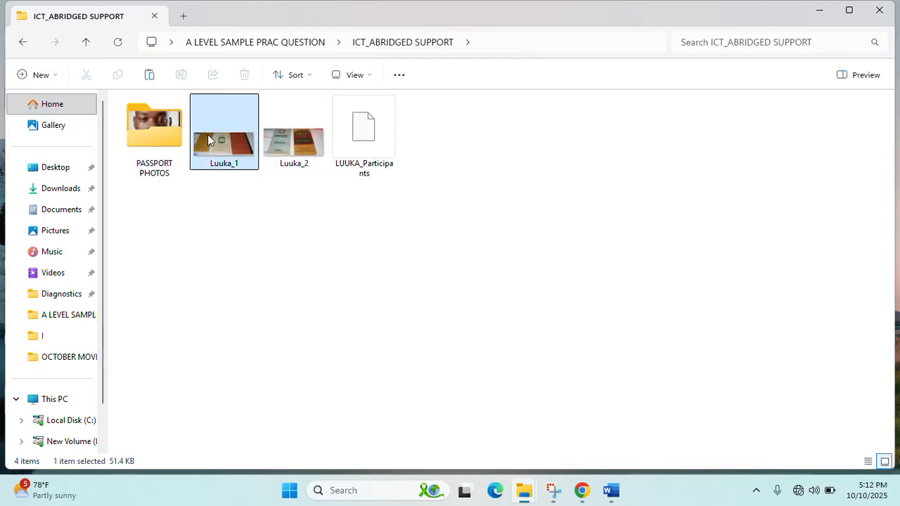
double_click(208, 137)
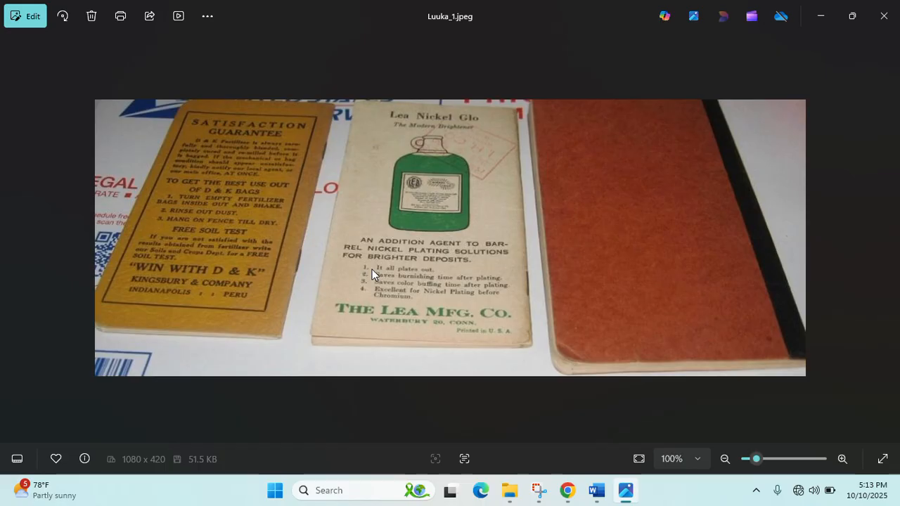
click(883, 16)
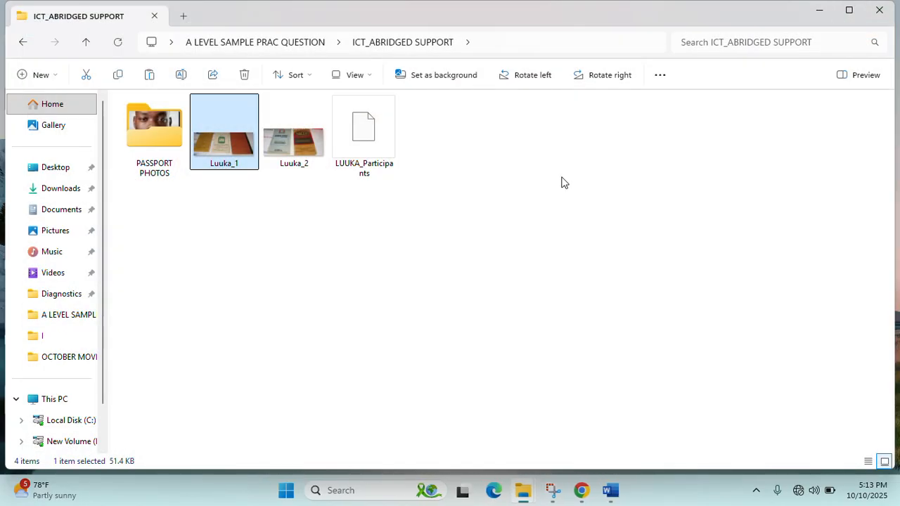
double_click(278, 142)
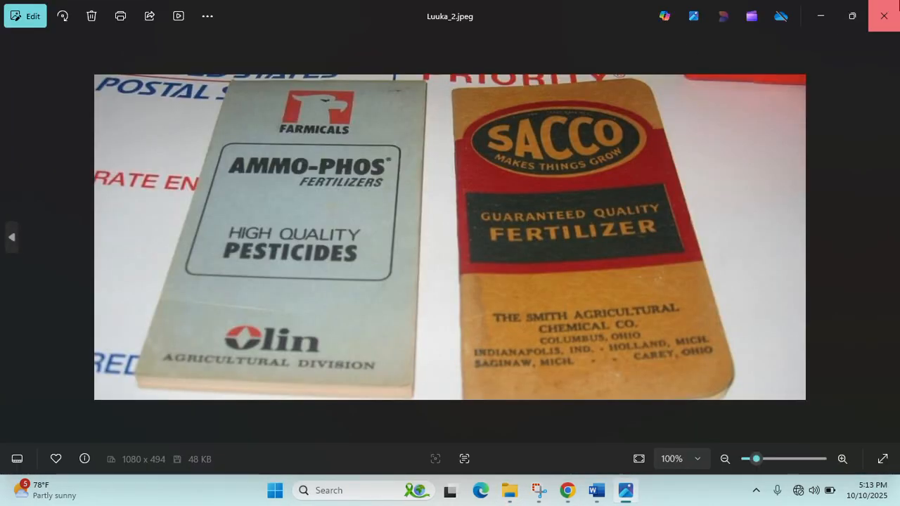
click(884, 15)
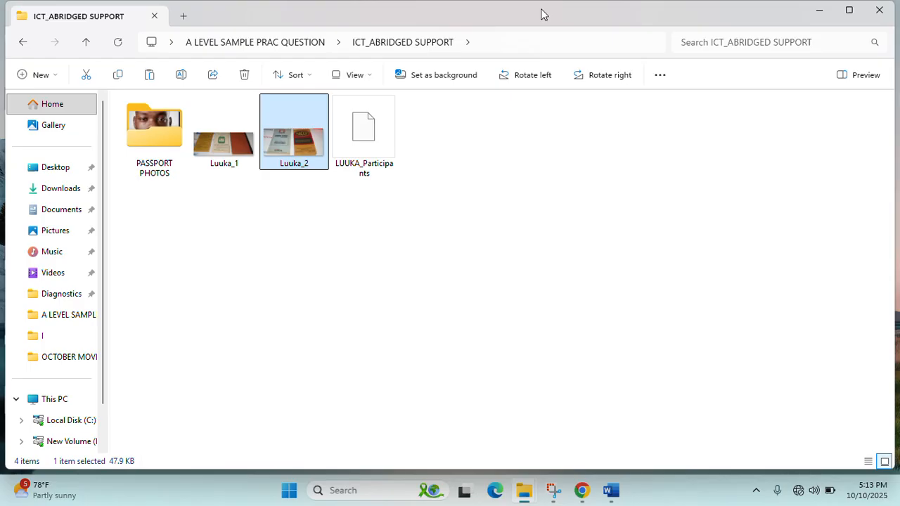
- Look into PASSPORT PHOTOS, return to ICT_ABRIDGED SUPPORT, and briefly show the Word document
double_click(154, 160)
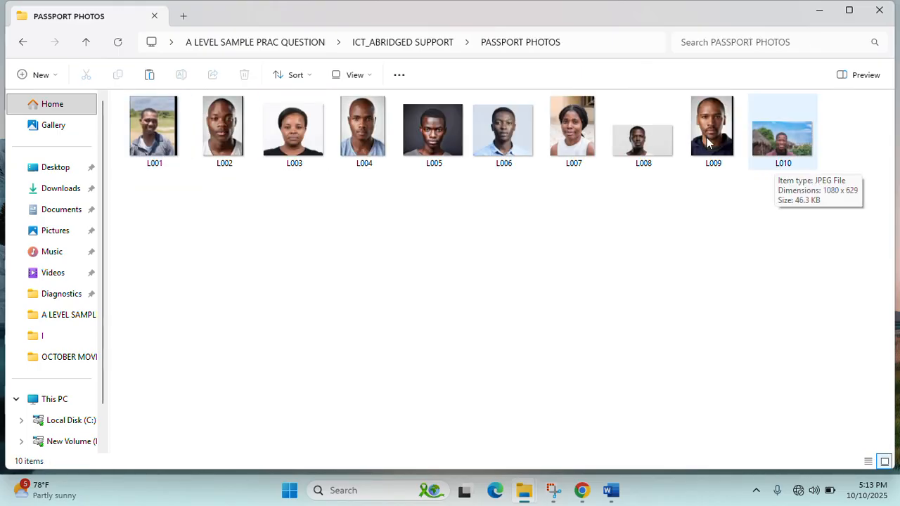
click(22, 42)
click(345, 136)
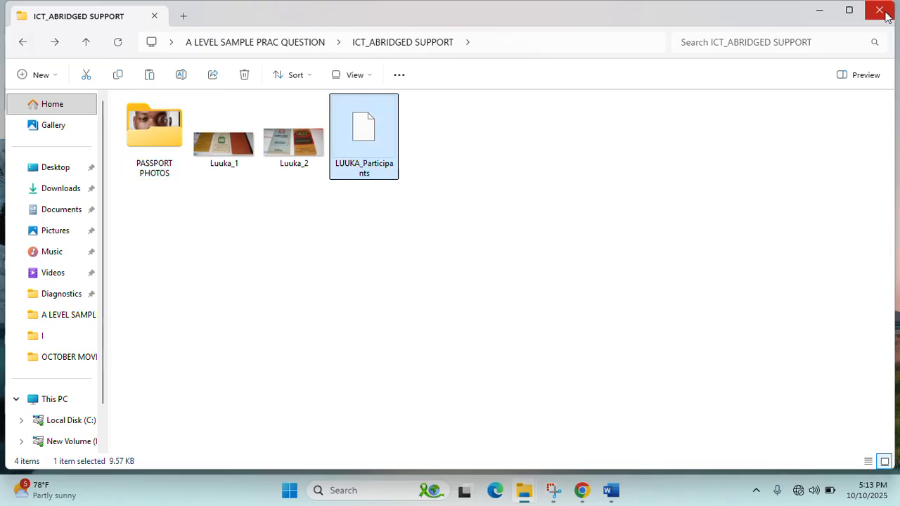
click(614, 497)
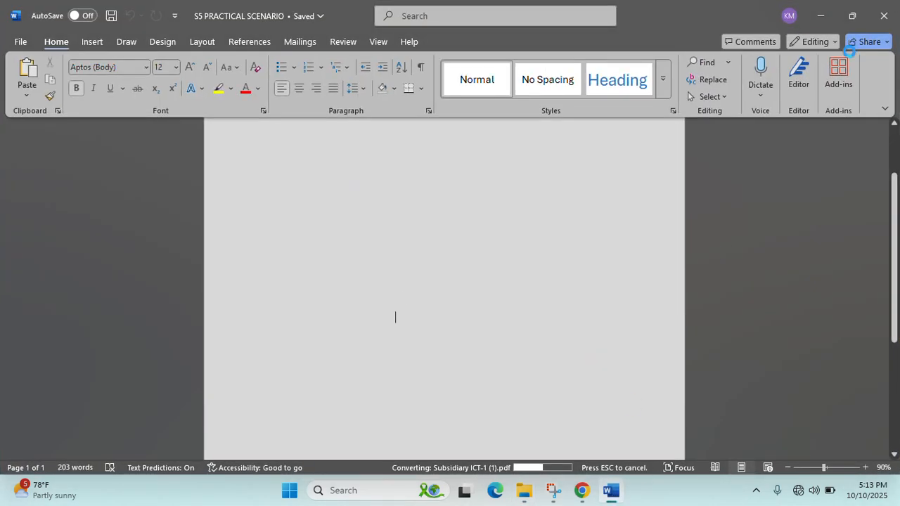
click(611, 493)
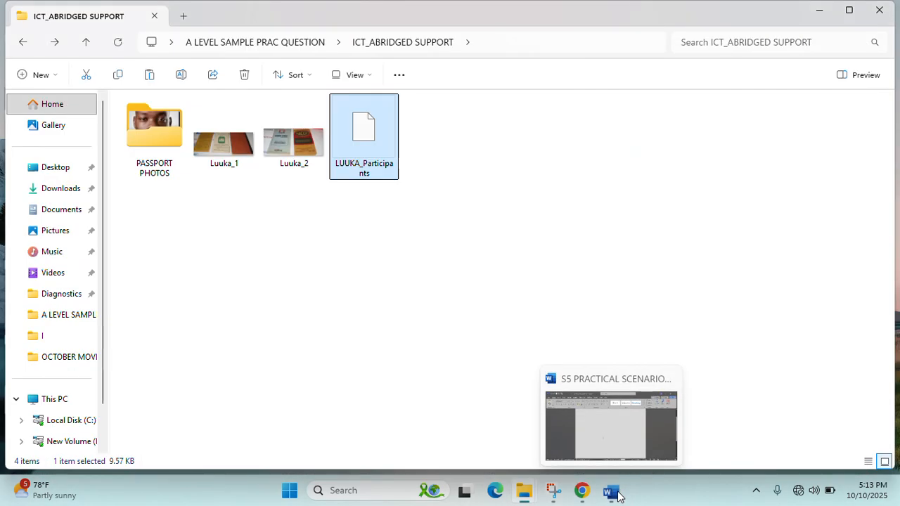
- Go back to A LEVEL SAMPLE PRAC QUESTION and open S5 PRACTICAL SCENARIO
click(22, 42)
click(214, 155)
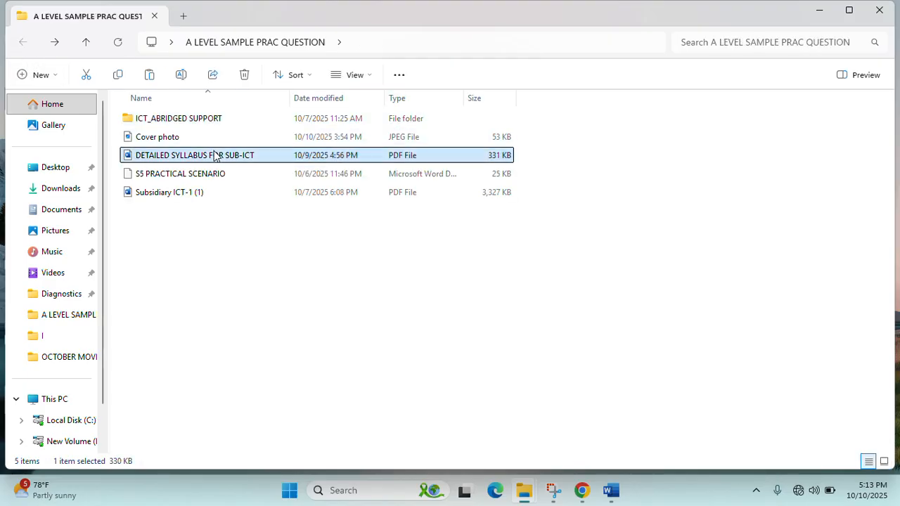
click(178, 175)
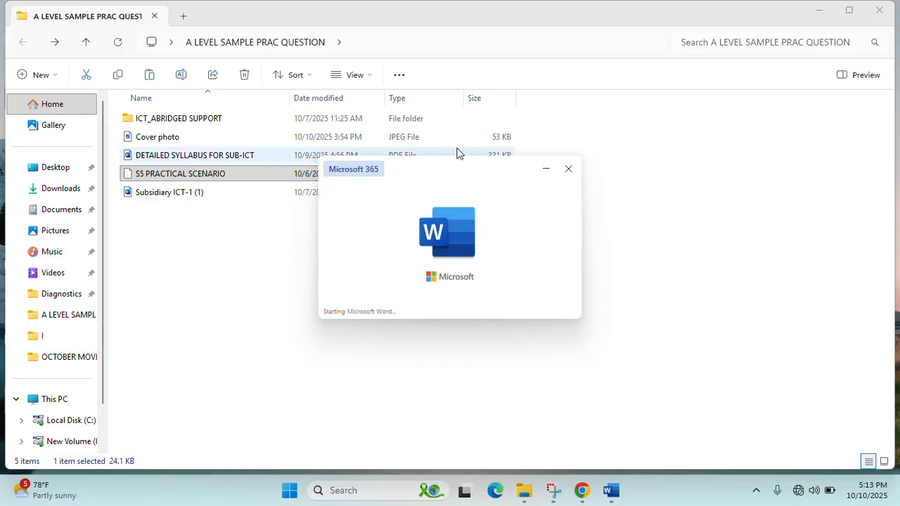
- Open S5 PRACTICAL SCENARIO as a read-only copy
drag(443, 170, 586, 151)
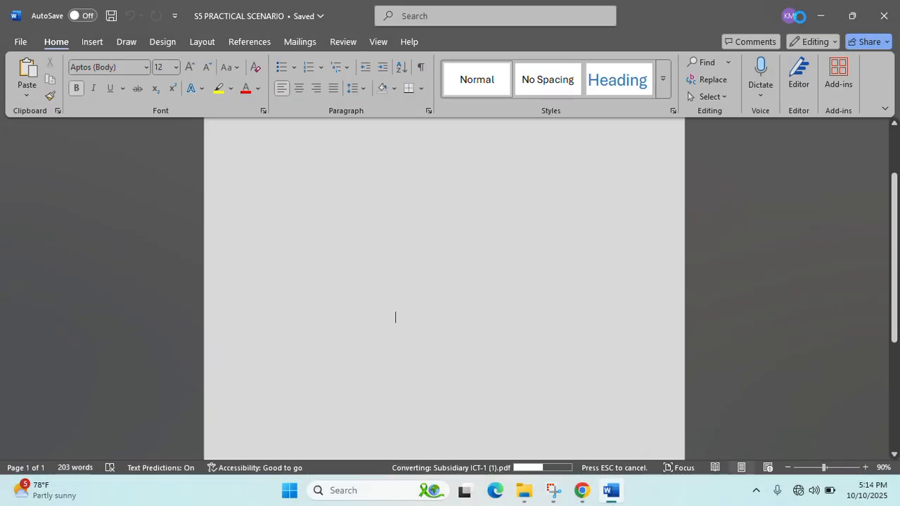
click(611, 494)
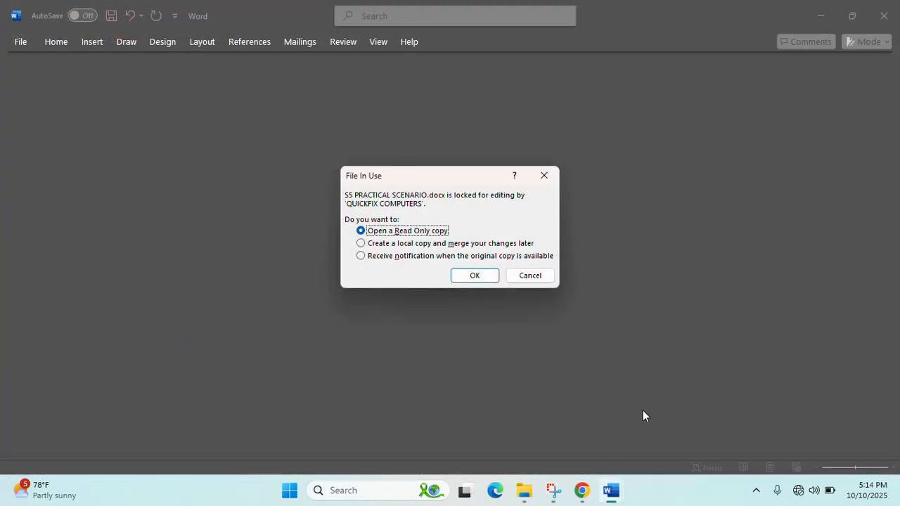
click(474, 275)
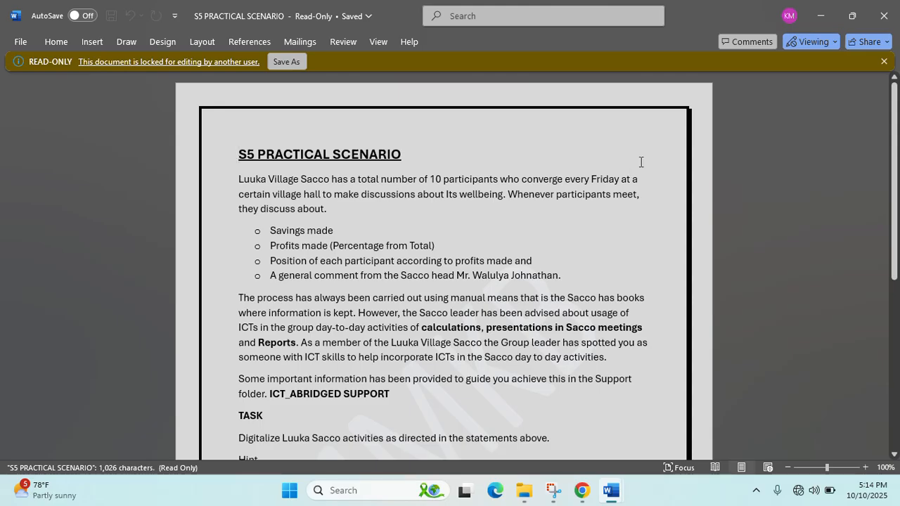
- Read the scenario's task and hints, highlighting key passages, then minimise the document
scroll(627, 170, down, 1)
scroll(626, 171, up, 1)
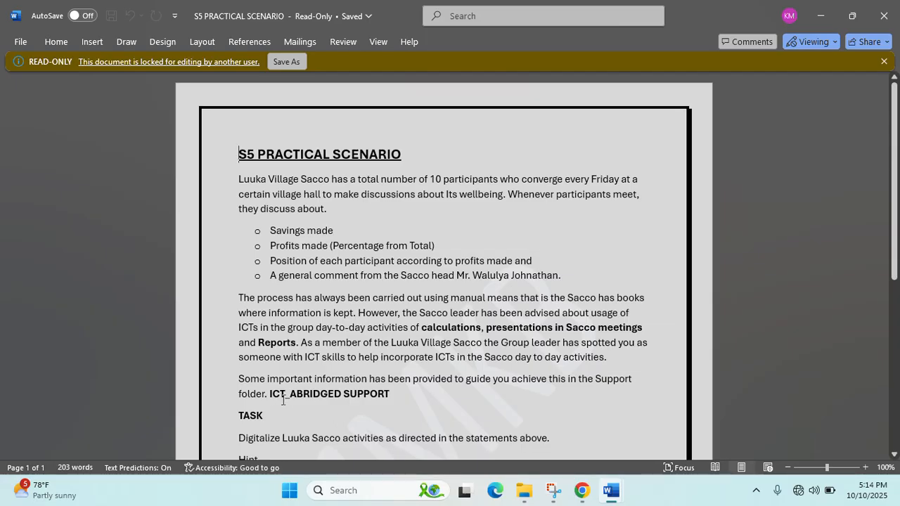
drag(271, 397, 385, 400)
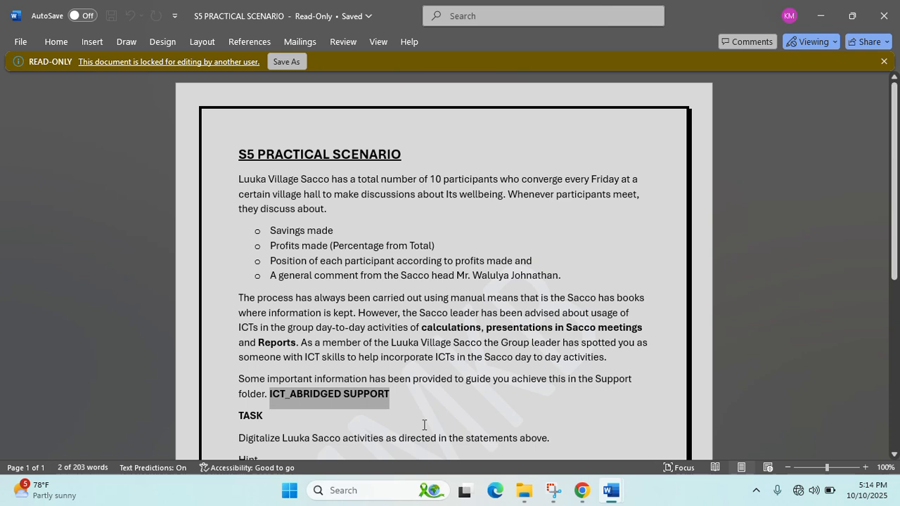
drag(424, 331, 561, 339)
click(589, 328)
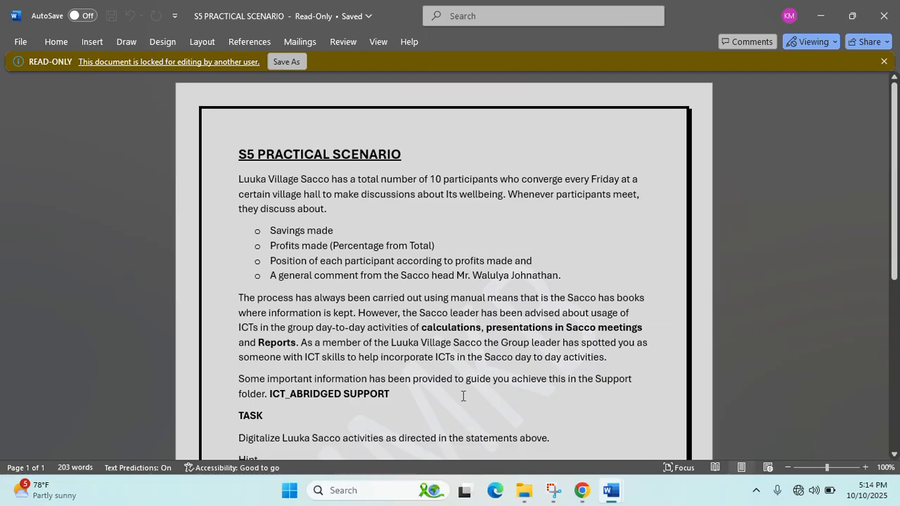
scroll(385, 341, down, 2)
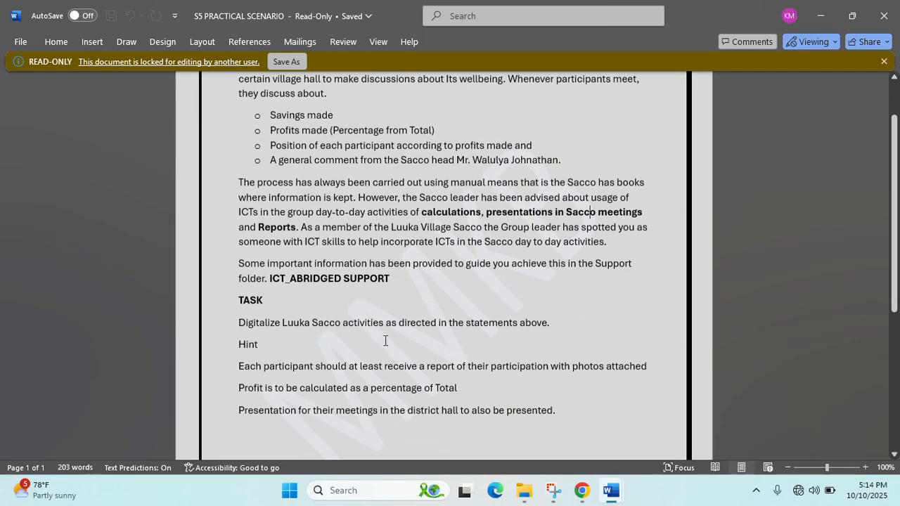
scroll(385, 341, up, 2)
click(817, 15)
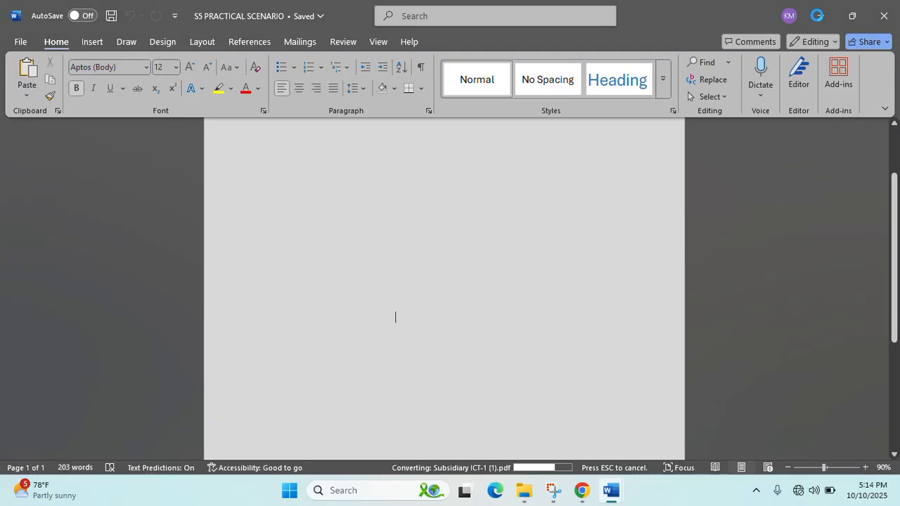
- Minimise Chrome's YouTube page, the scenario document and File Explorer to reveal the desktop
click(612, 496)
mouse_move(594, 386)
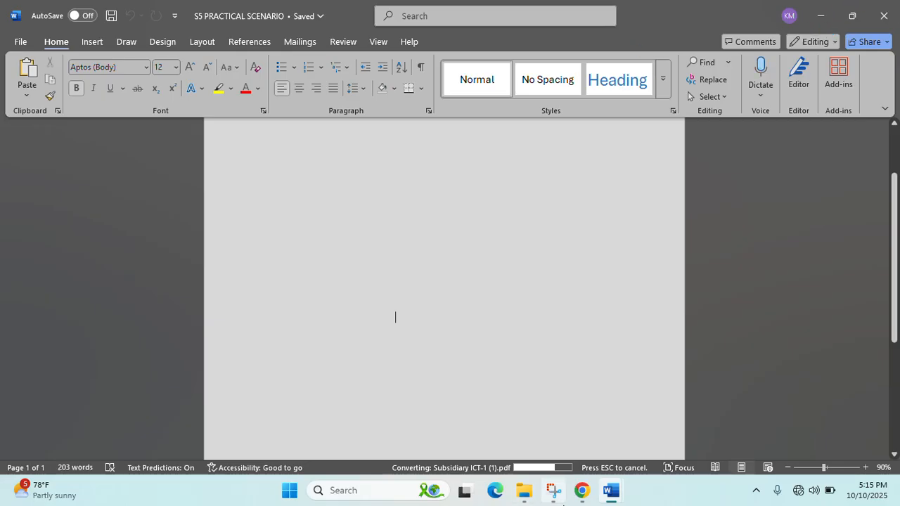
mouse_move(609, 501)
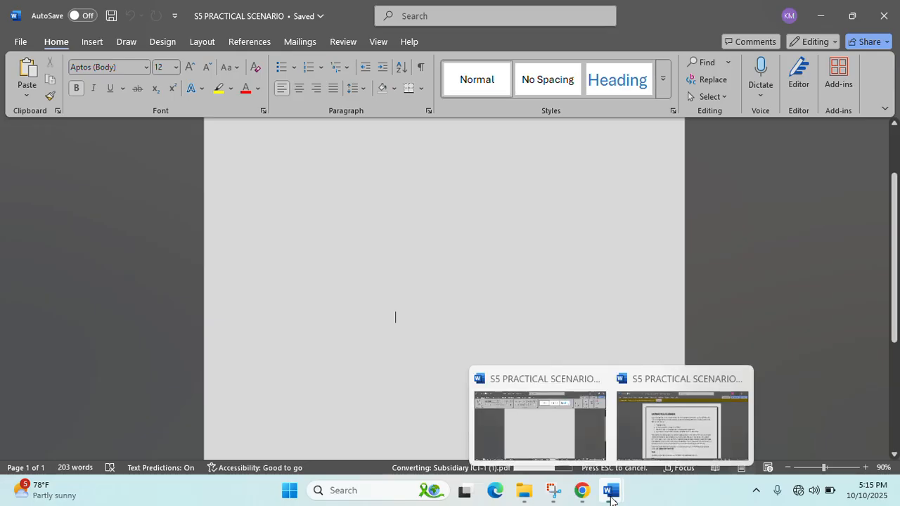
click(589, 498)
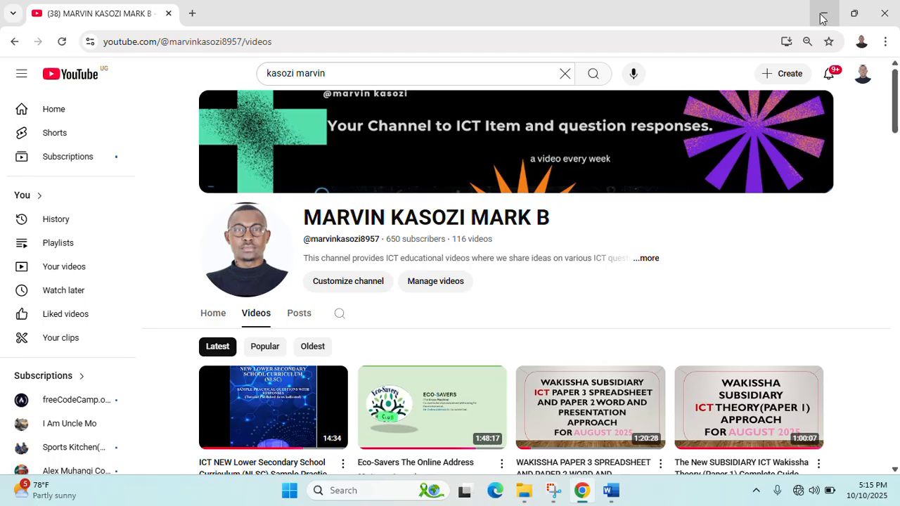
click(553, 490)
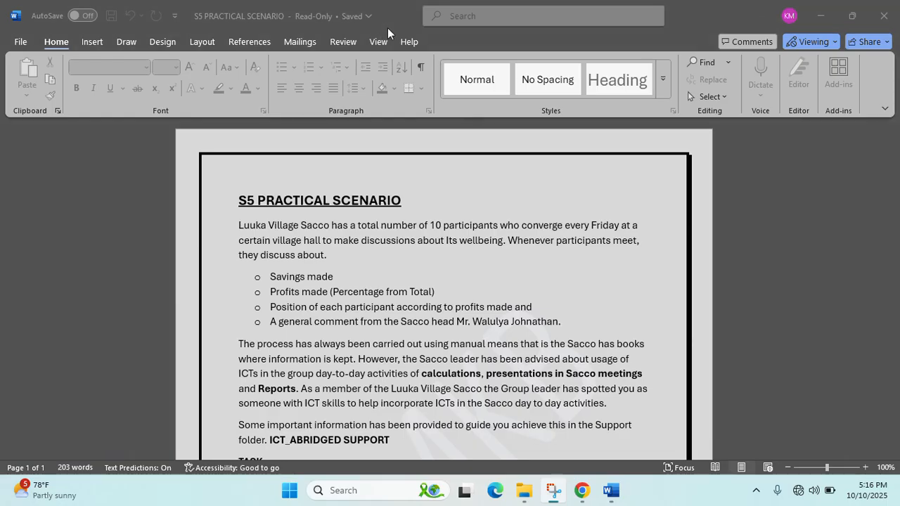
click(820, 15)
click(825, 15)
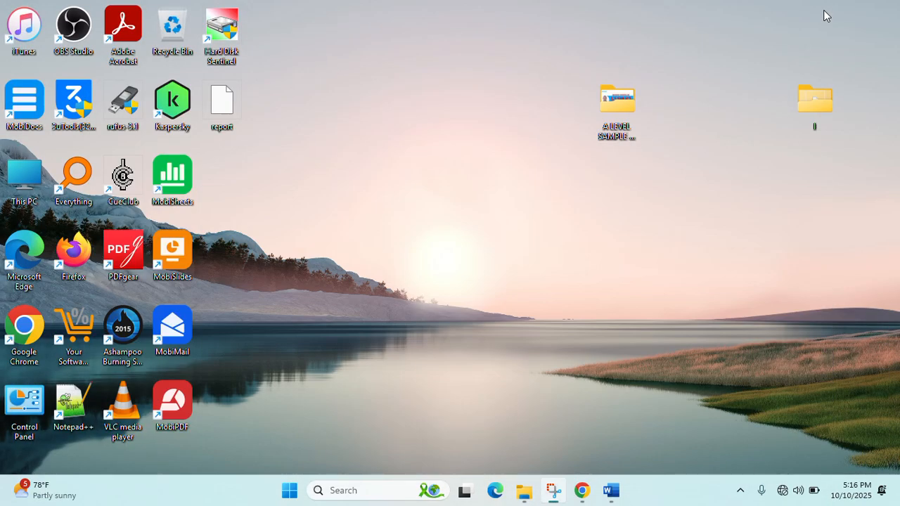
- Create a new desktop folder named after the student
right_click(499, 153)
click(566, 414)
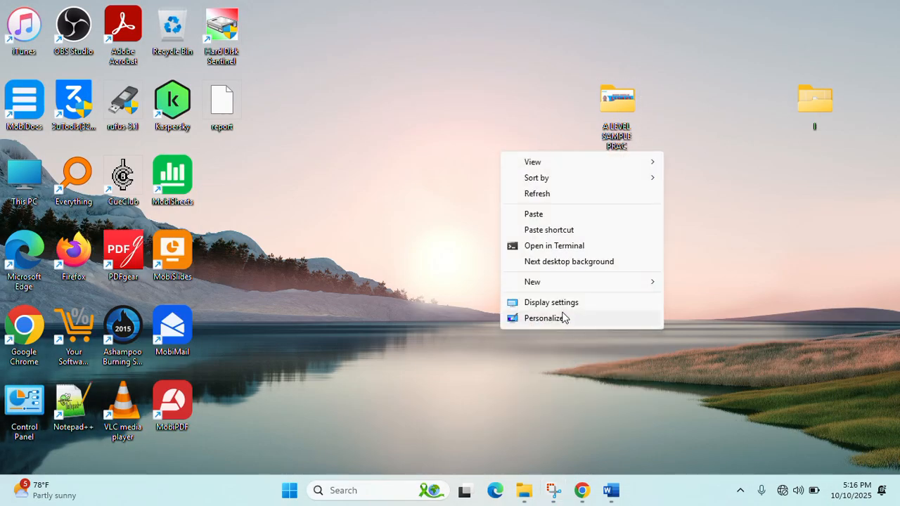
mouse_move(599, 289)
click(679, 284)
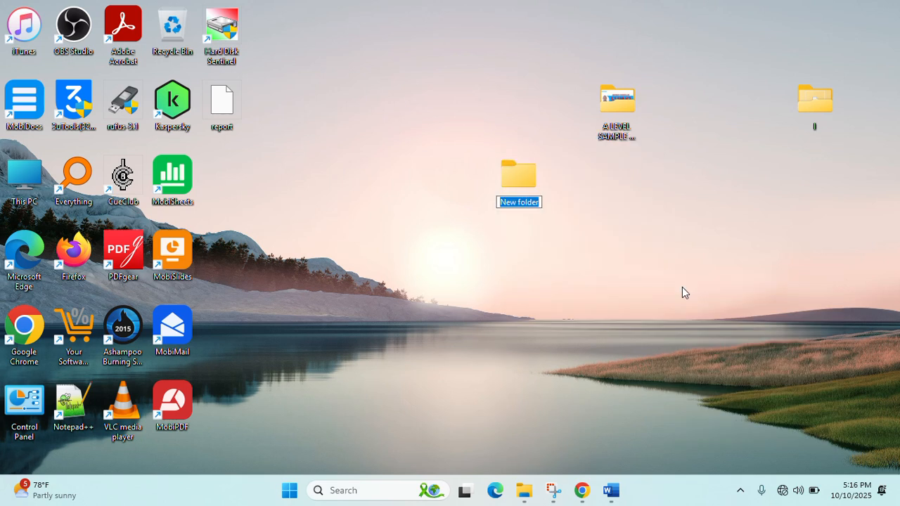
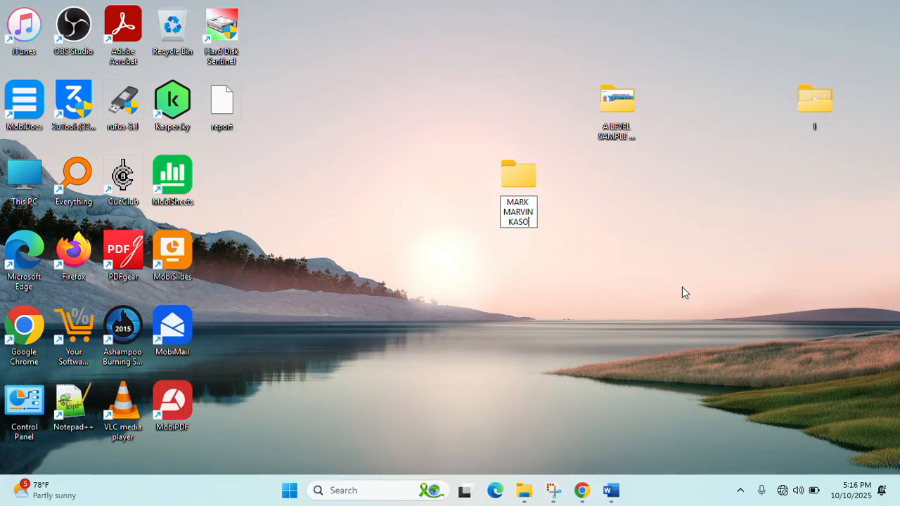
key(Return)
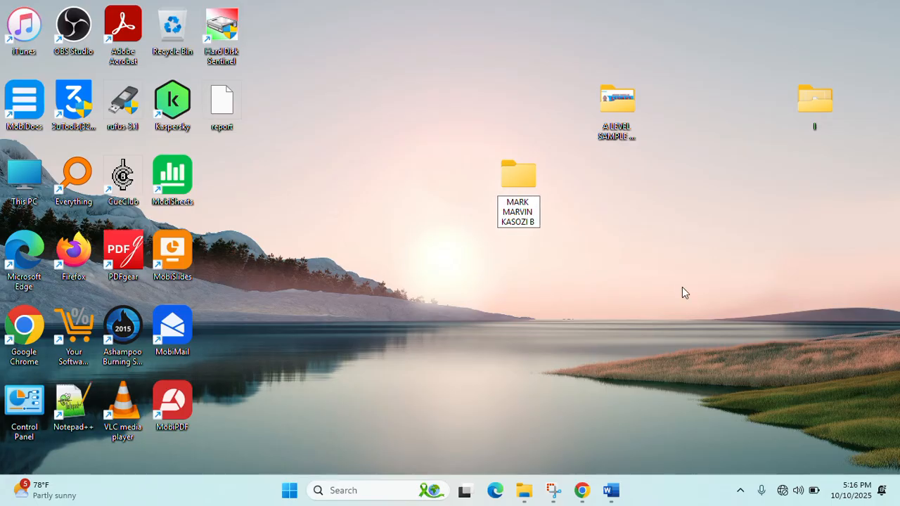
- Open and close the new folder, glance at the scenario brief, then minimise Word
double_click(513, 183)
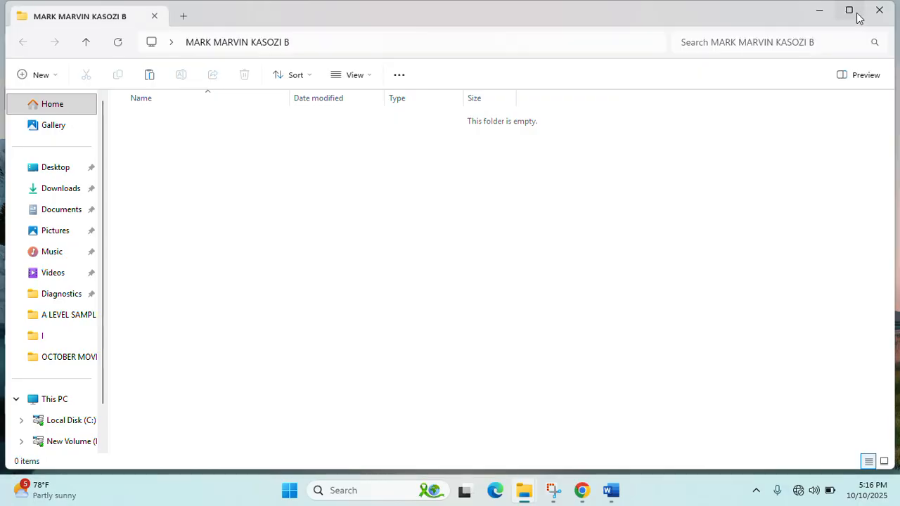
click(875, 12)
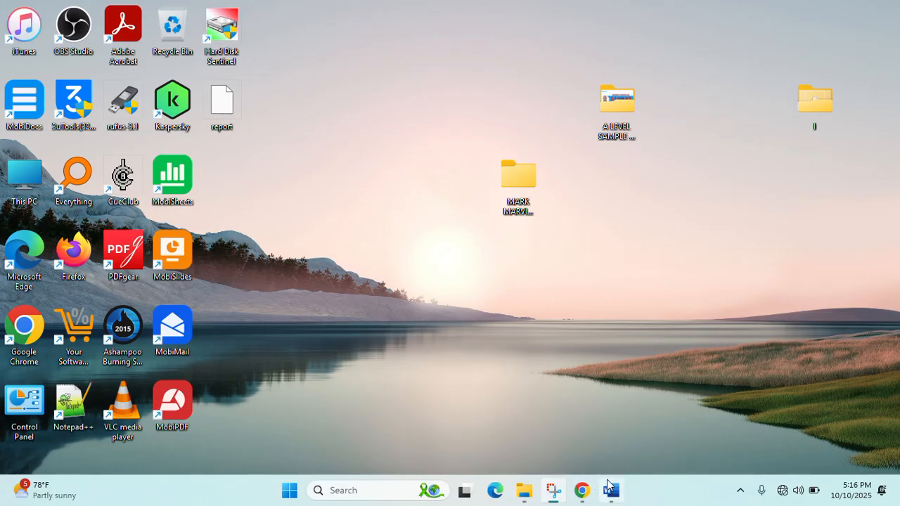
click(609, 492)
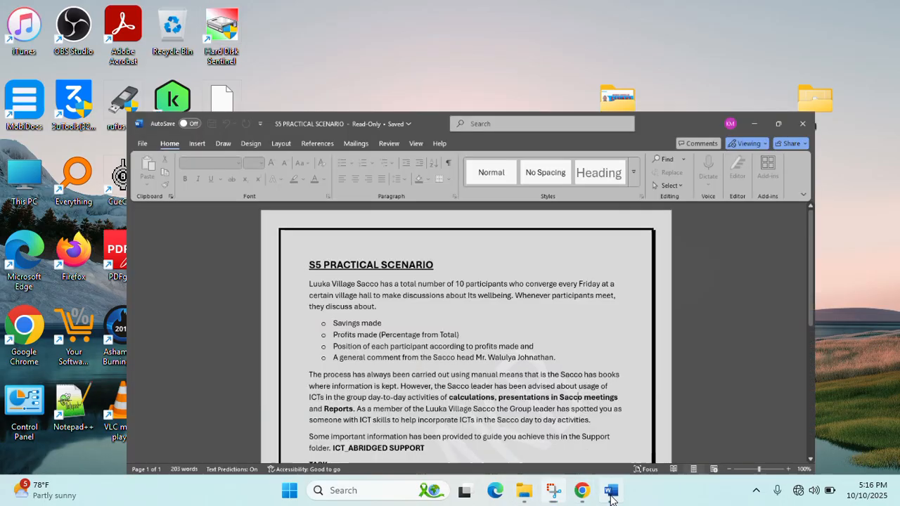
scroll(435, 393, down, 1)
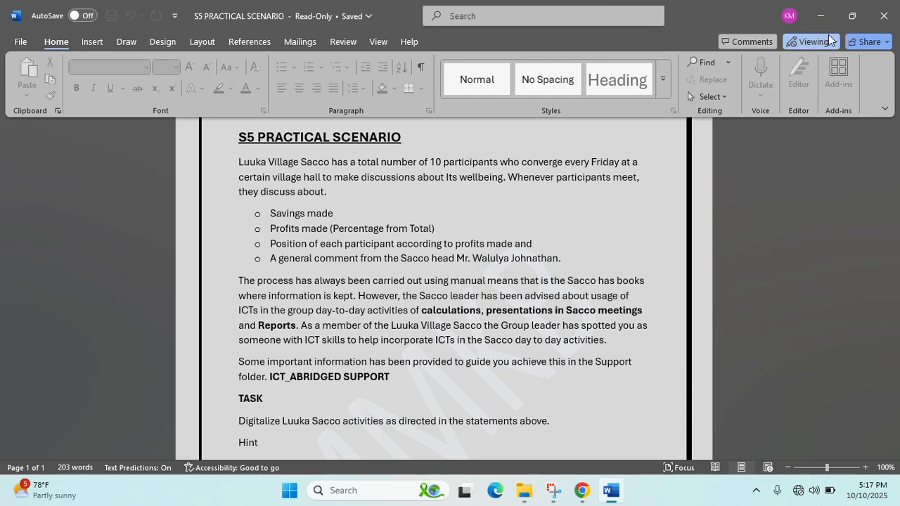
click(820, 15)
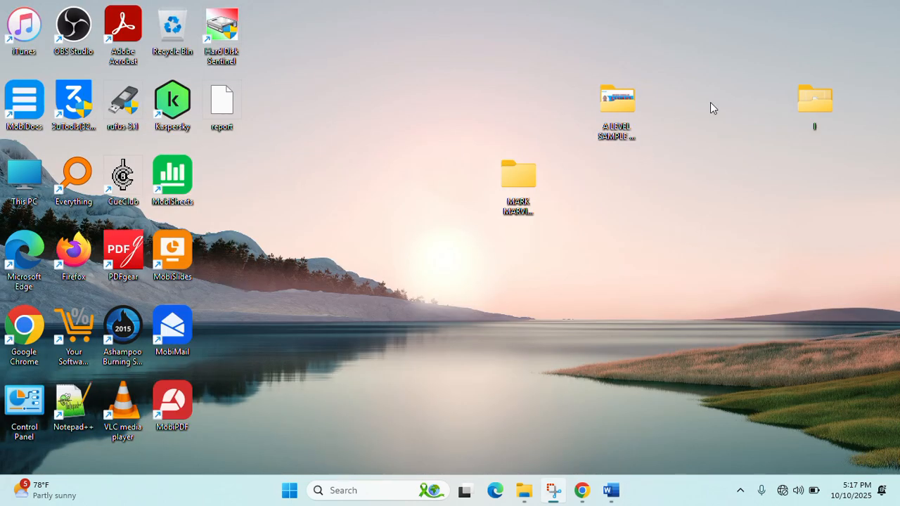
- Navigate to A LEVEL SAMPLE PRAC QUESTION > ICT_ABRIDGED SUPPORT and select LUUKA_Participants
double_click(616, 105)
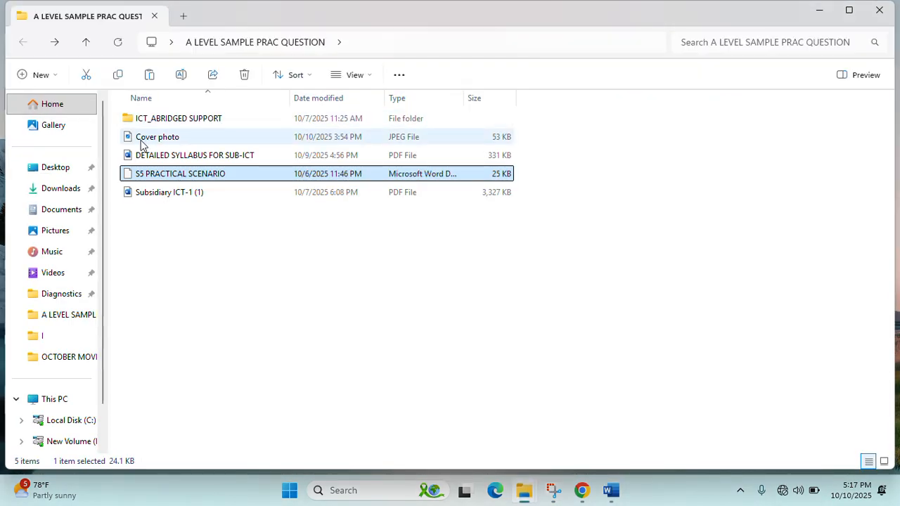
double_click(169, 124)
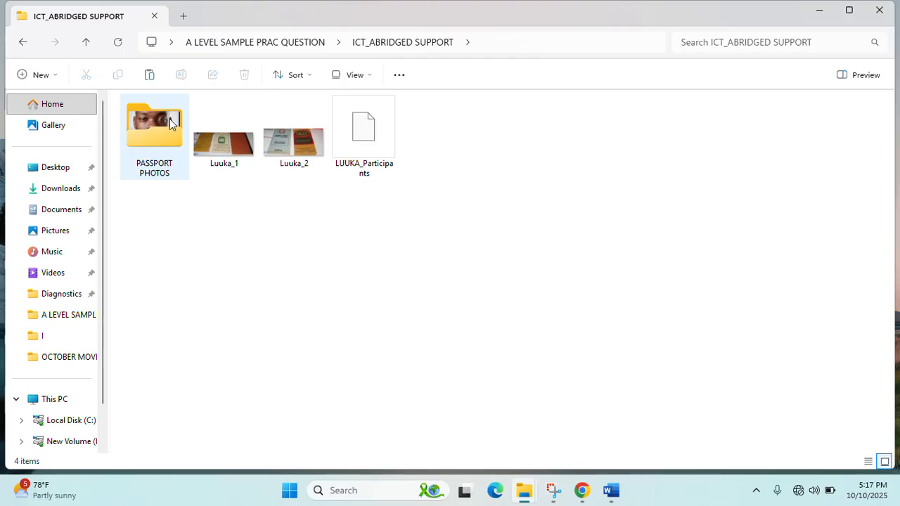
click(347, 140)
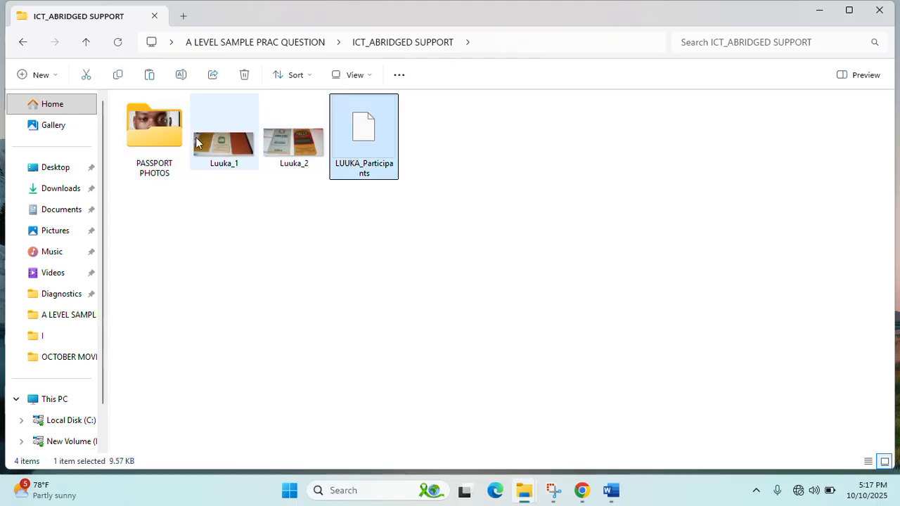
double_click(162, 140)
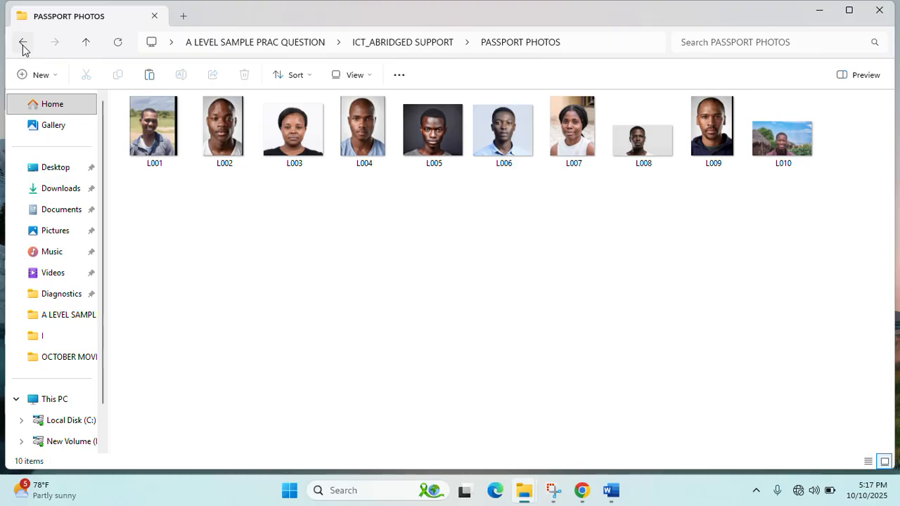
click(22, 44)
click(354, 136)
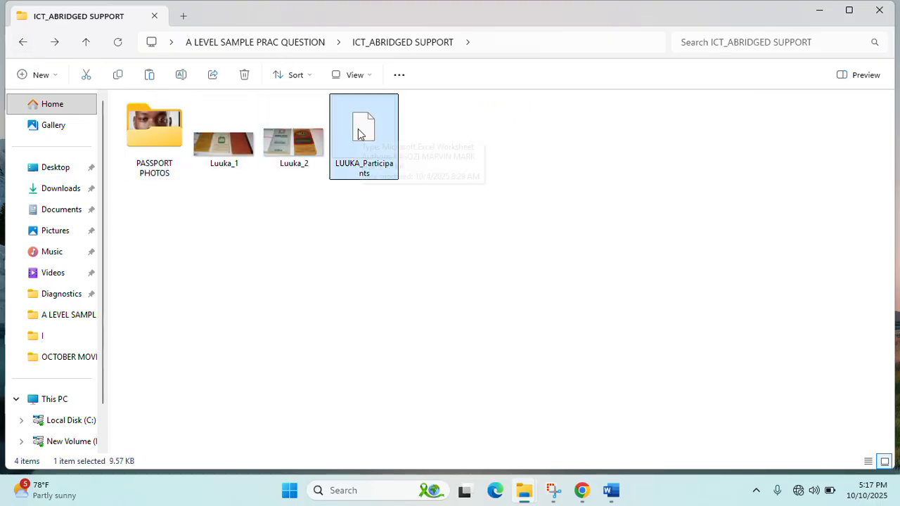
- Copy LUUKA_Participants and open the student's empty desktop folder
right_click(365, 133)
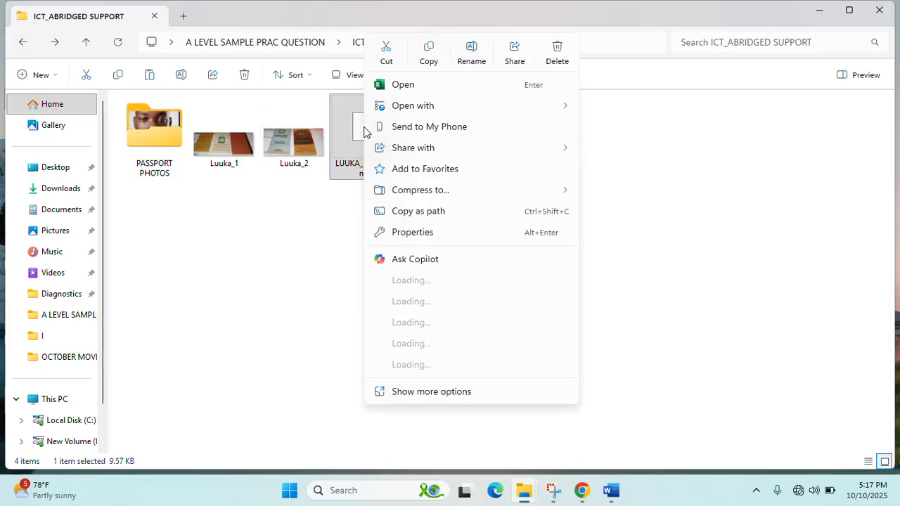
click(423, 366)
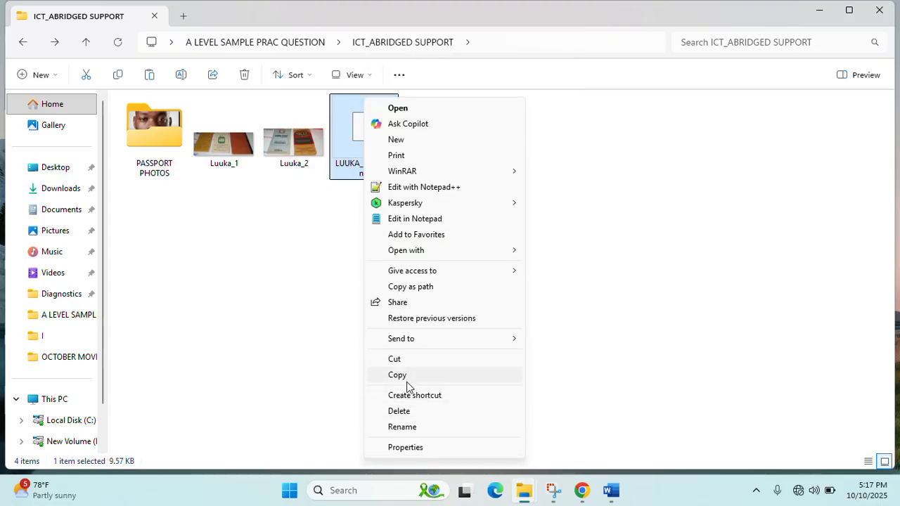
click(405, 377)
click(819, 10)
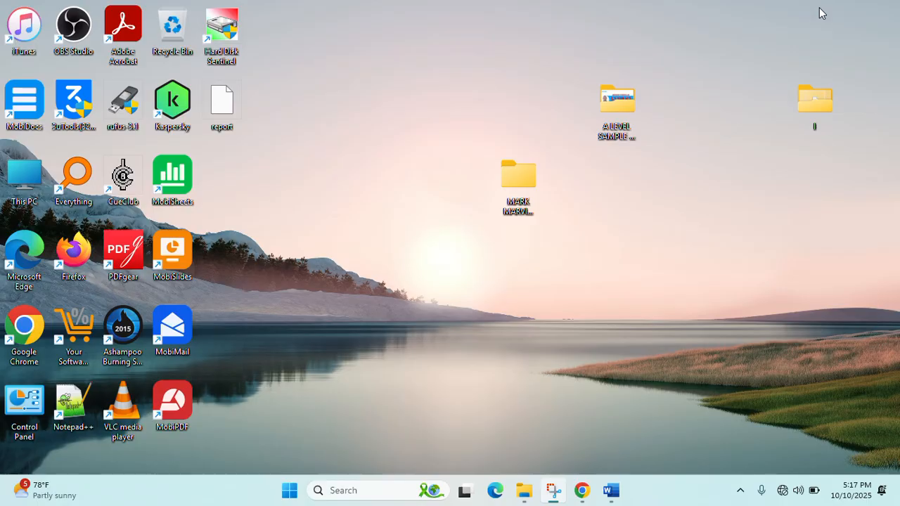
double_click(526, 185)
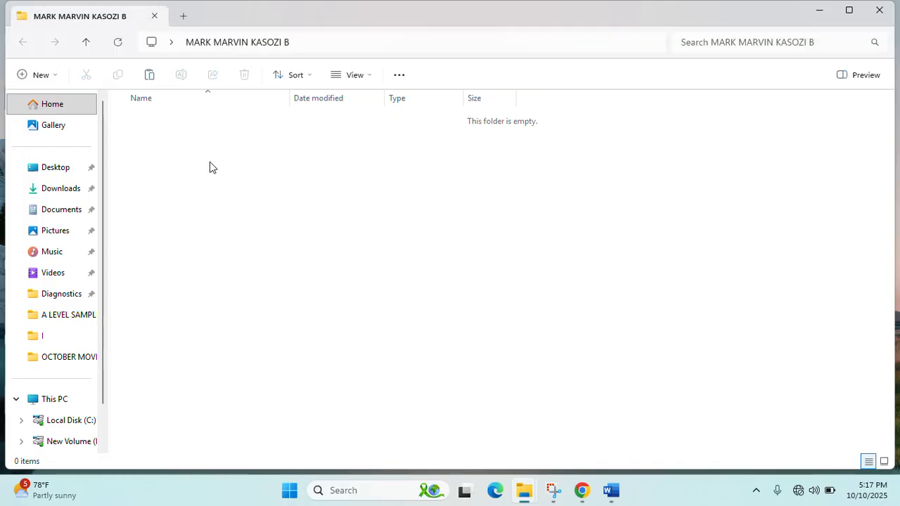
- Paste the copied LUUKA_Participants workbook into the student's folder
right_click(210, 167)
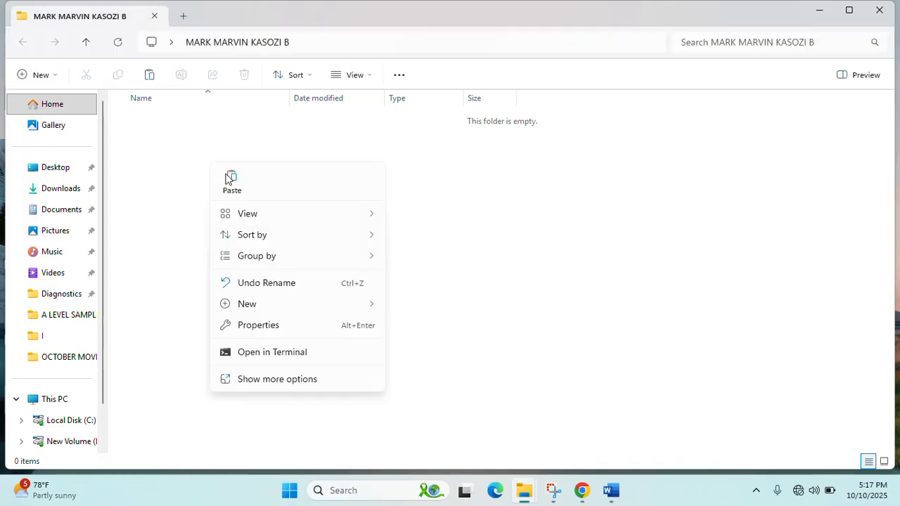
click(263, 378)
click(246, 261)
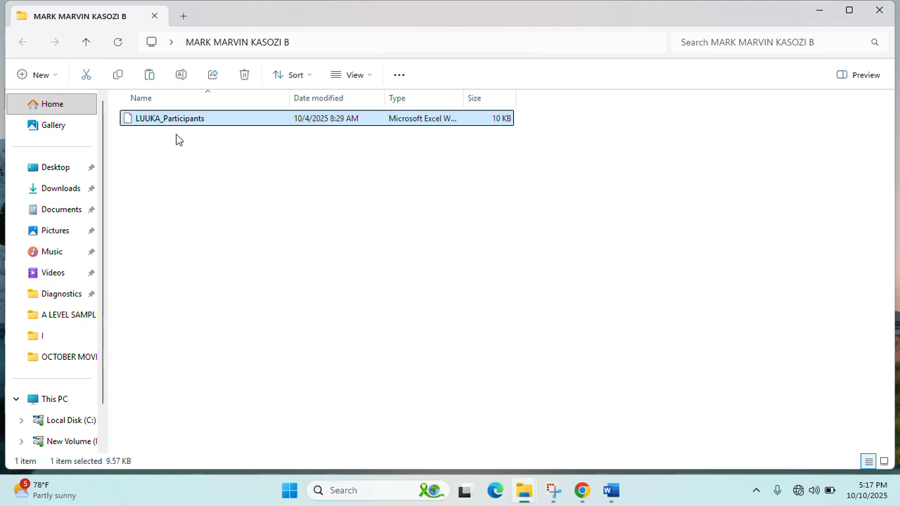
- Rename the pasted workbook to LUUKA_Participants Loaded
right_click(181, 123)
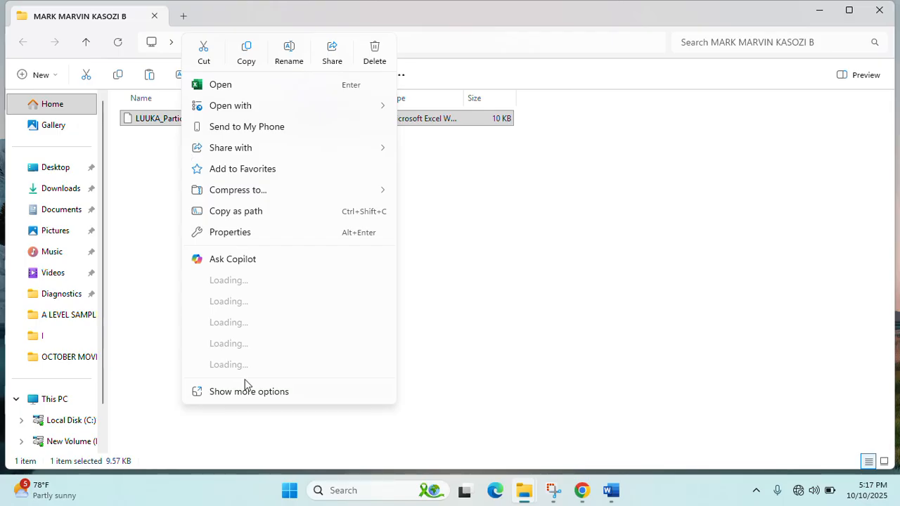
click(245, 401)
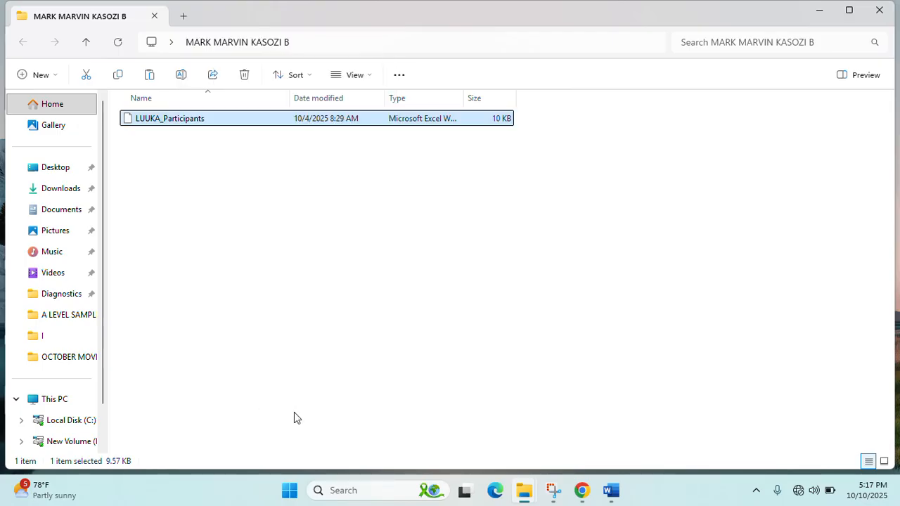
right_click(171, 122)
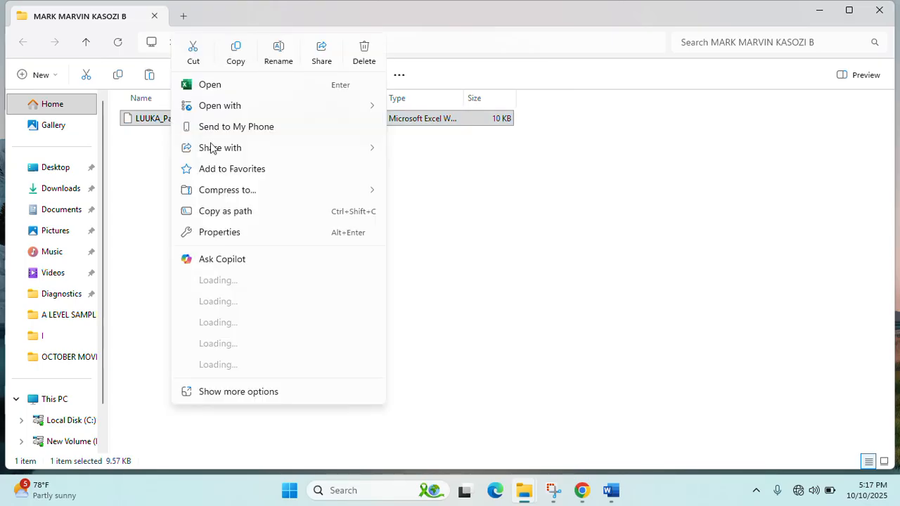
click(269, 399)
right_click(173, 125)
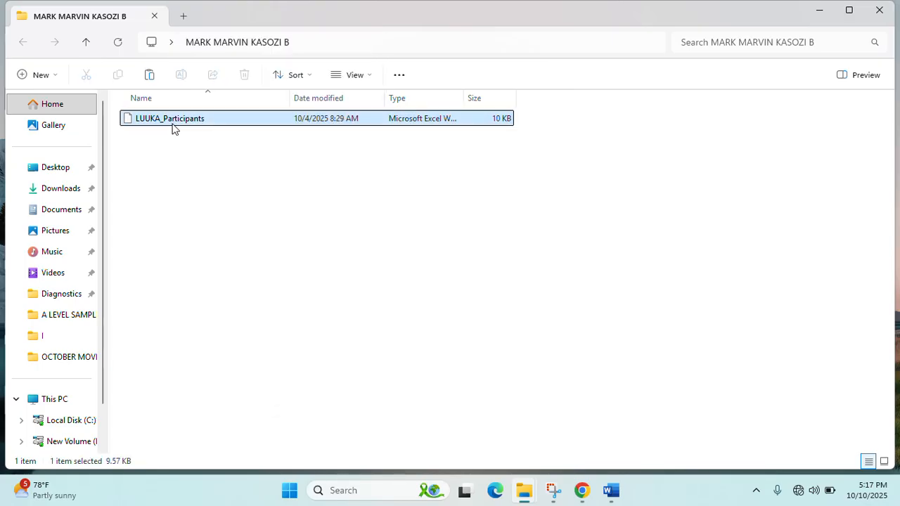
click(232, 391)
right_click(178, 119)
click(220, 373)
click(227, 427)
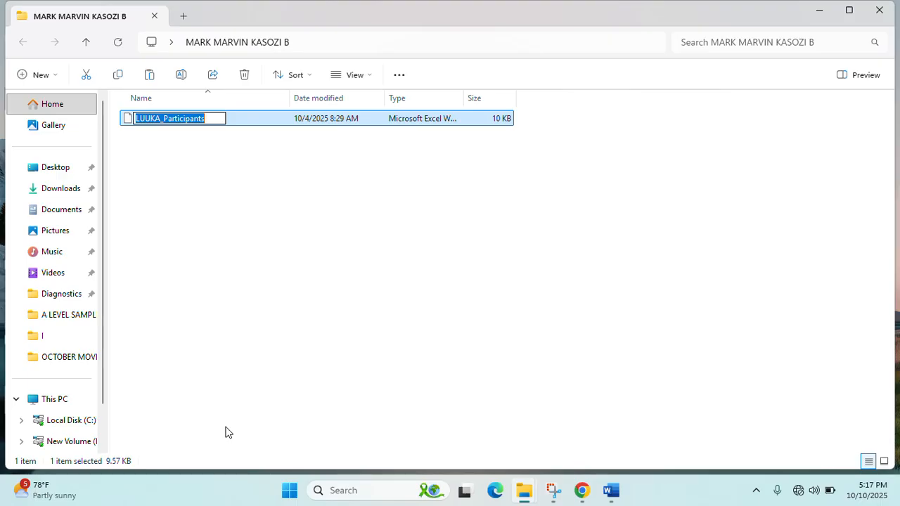
click(223, 120)
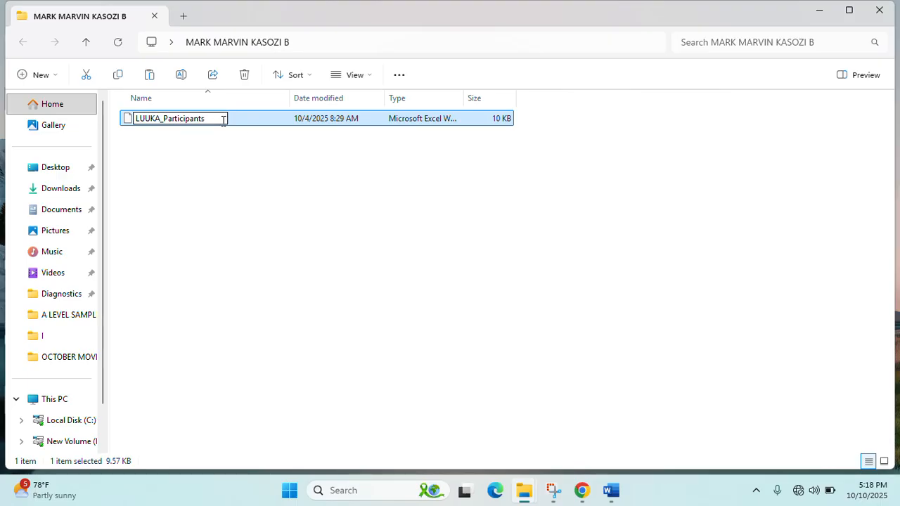
text(Loaded)
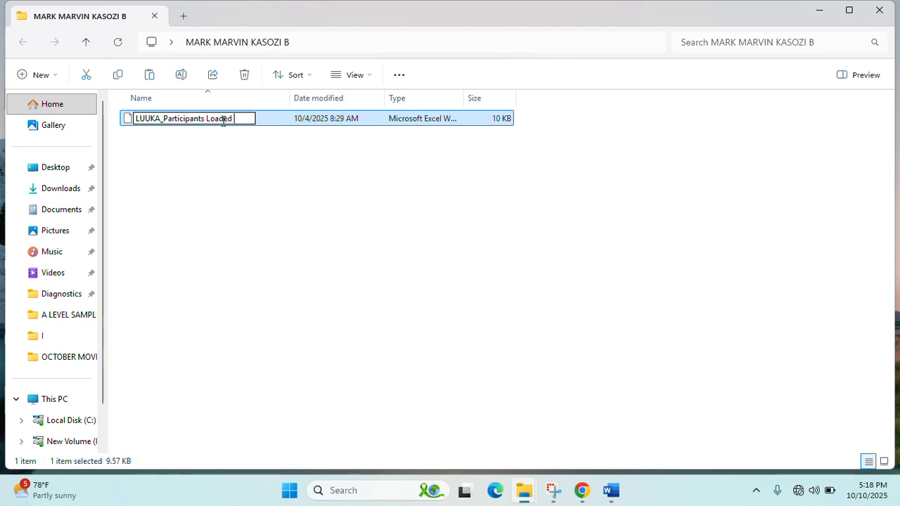
click(299, 192)
- Open LUUKA_Participants Loaded in Excel and bring the scenario brief back up
click(207, 122)
double_click(207, 122)
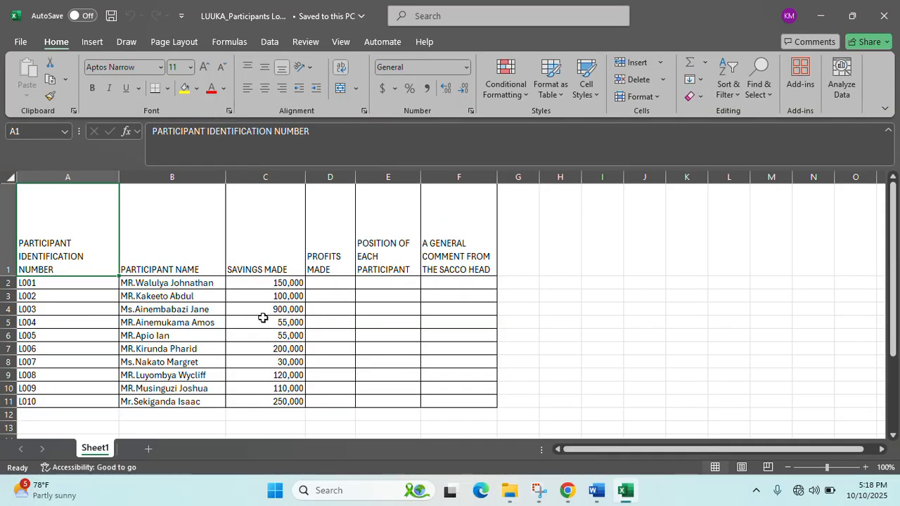
ctrl+scroll(260, 317, down, 1)
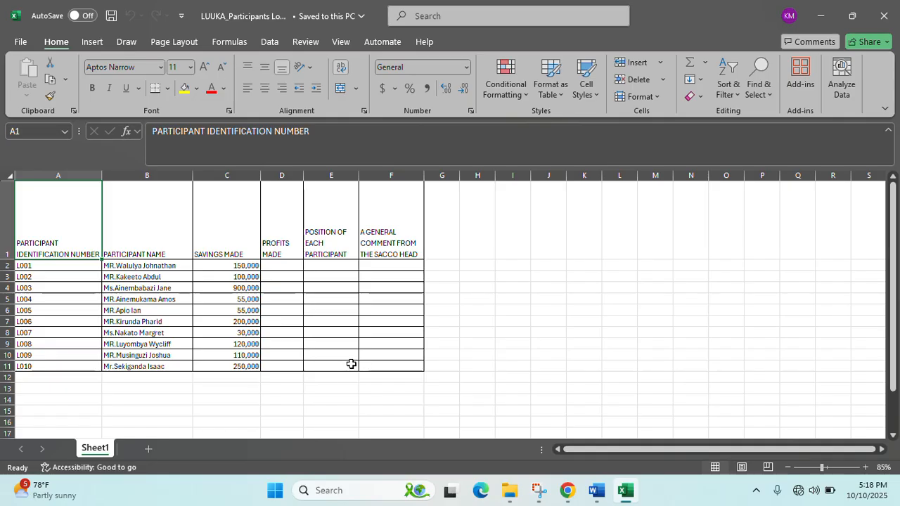
ctrl+scroll(462, 391, up, 1)
drag(707, 452, 608, 451)
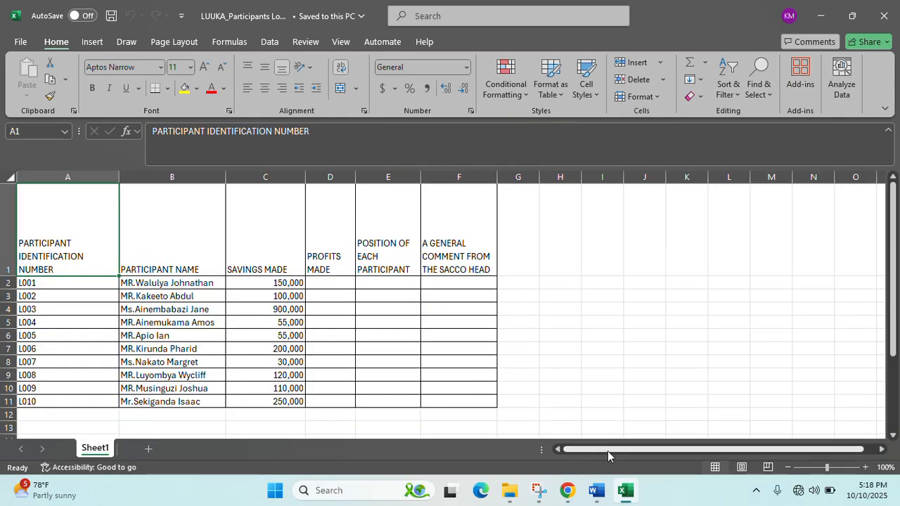
click(593, 491)
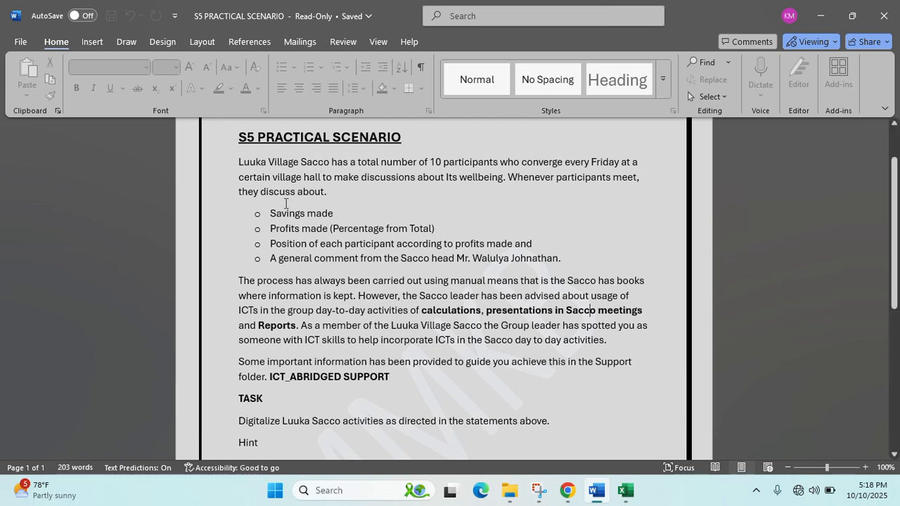
- Reread the scenario's four requirements in Word, then begin renaming the Sheet1 tab in Excel
drag(271, 213, 568, 258)
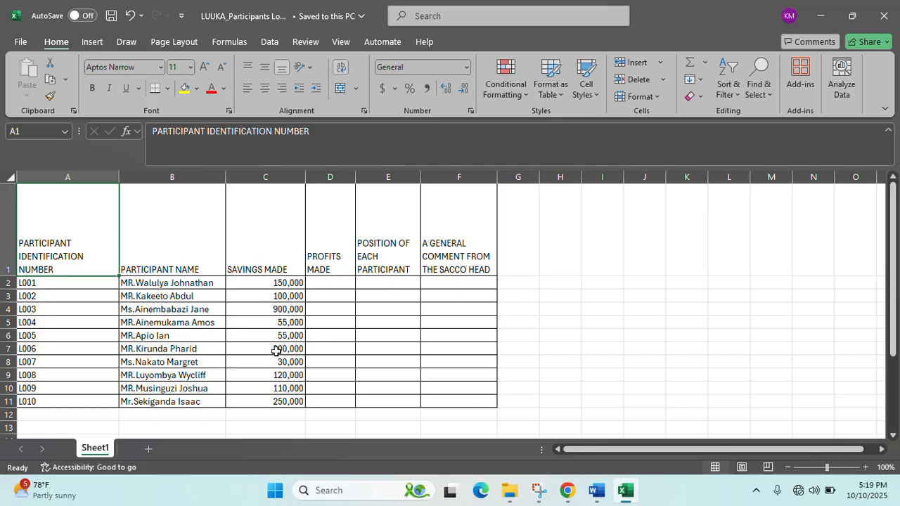
double_click(100, 452)
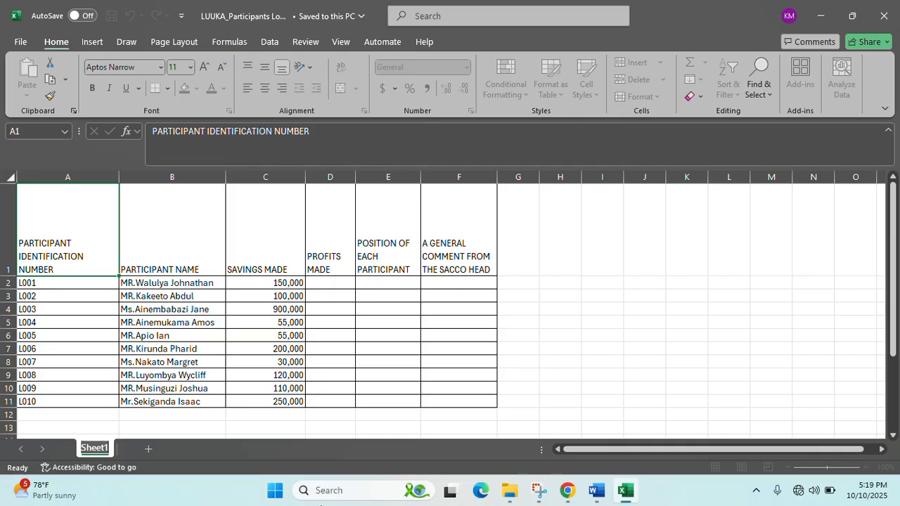
- Rename the Sheet1 tab to ORIIGINAL SHEET and return to the profits cells in the grid
text(O)
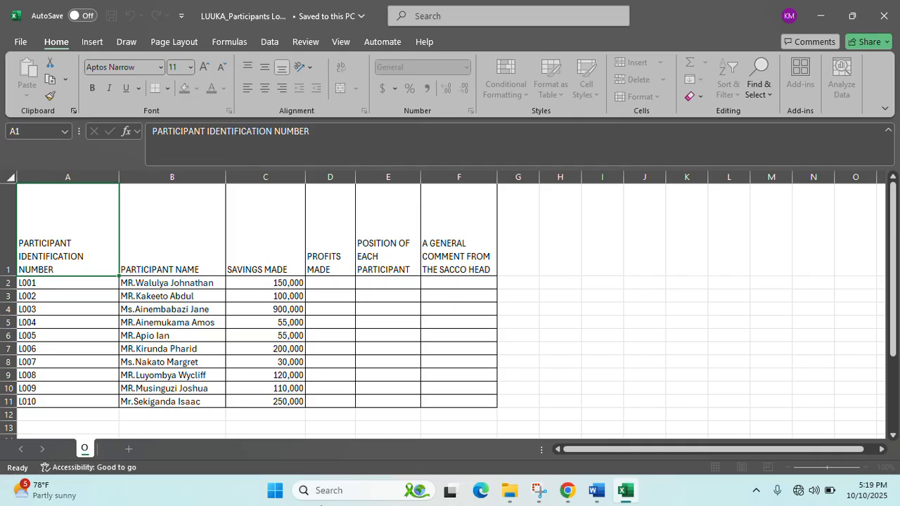
text(RIIGNAL)
key(BackSpace)
key(BackSpace)
text(AL SHEET)
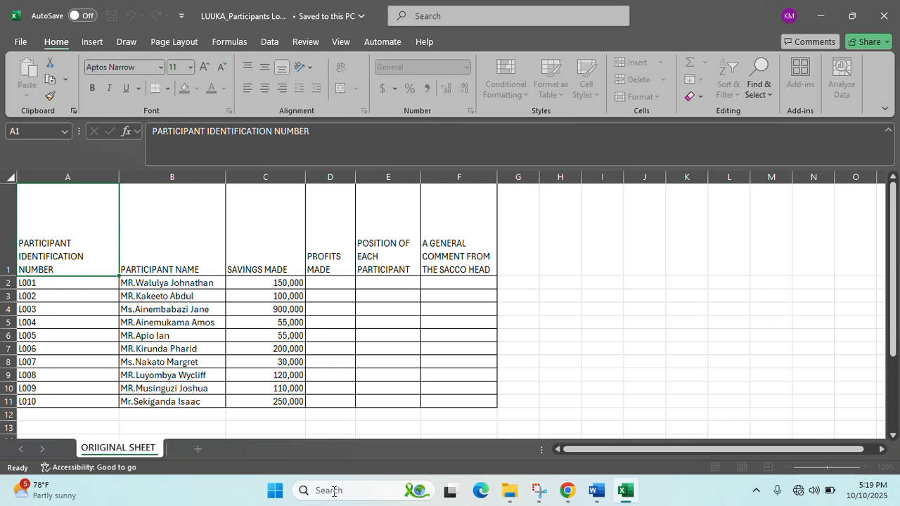
key(Return)
click(560, 334)
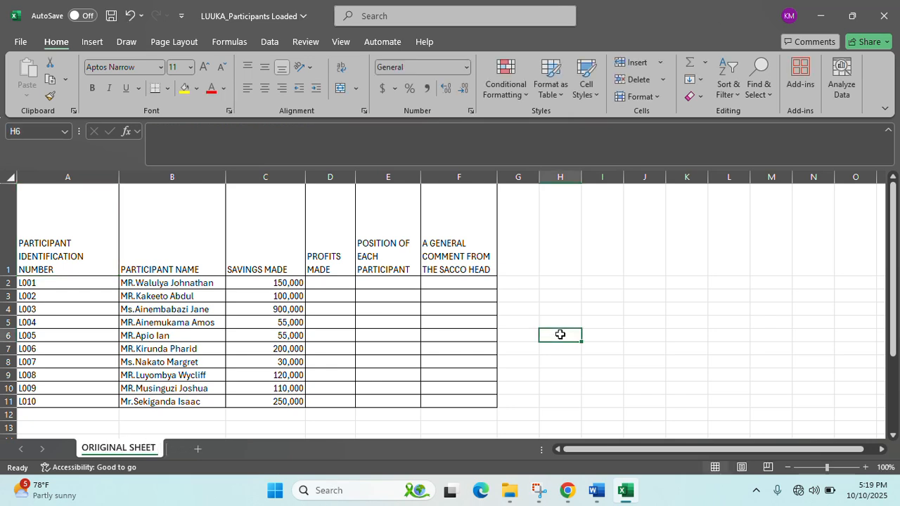
click(330, 283)
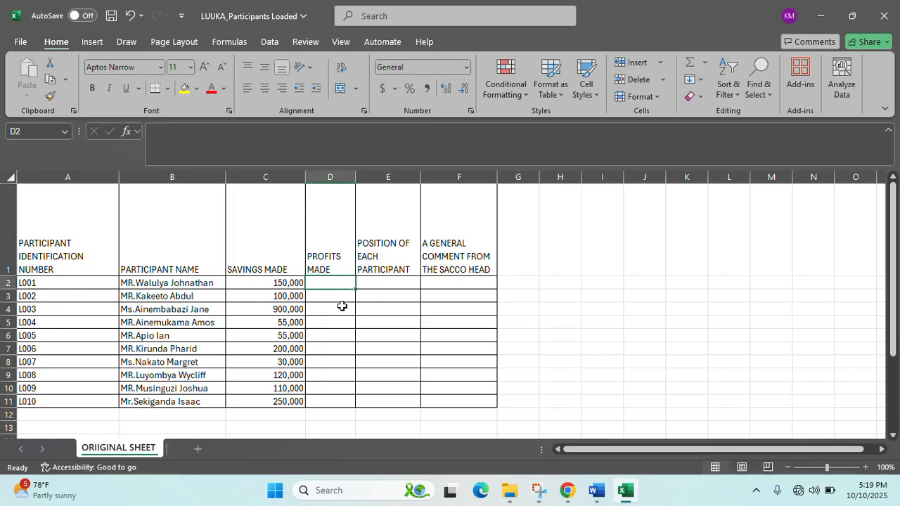
click(351, 320)
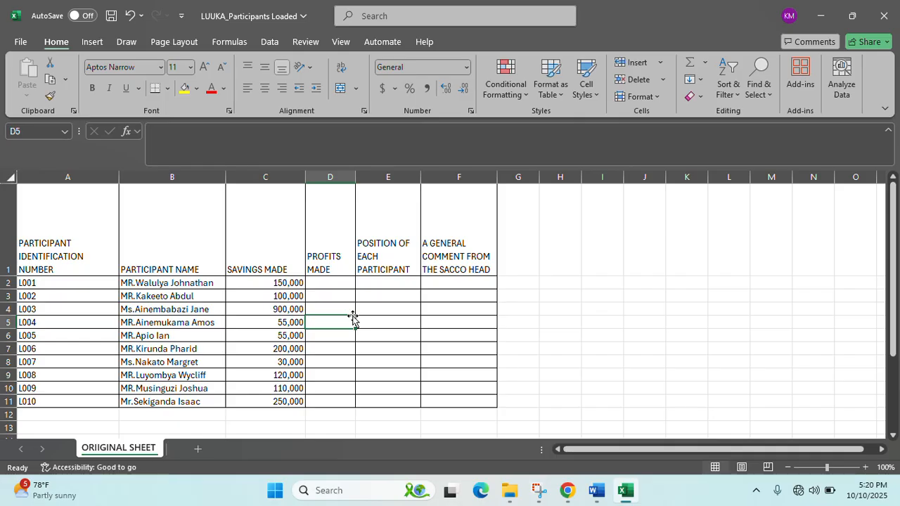
- Copy the participant table A1:F11 and add a new blank worksheet
drag(102, 234, 458, 408)
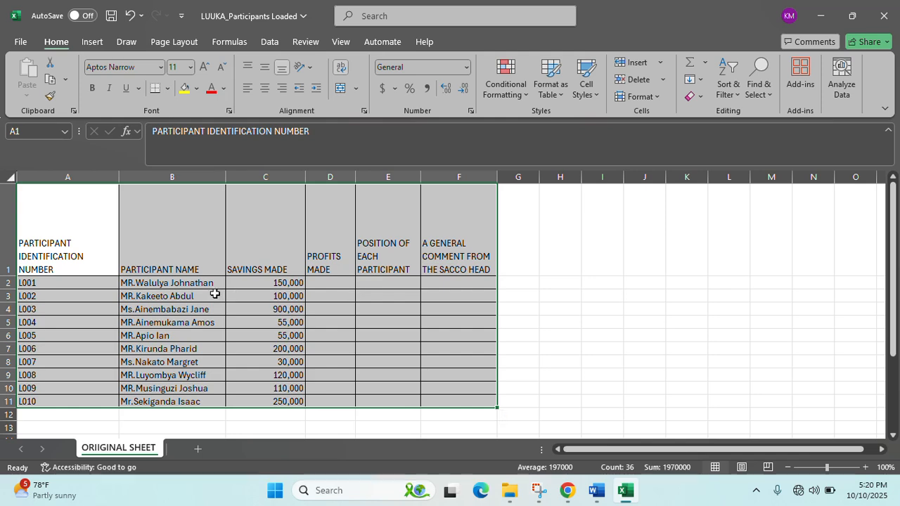
key(ctrl+c)
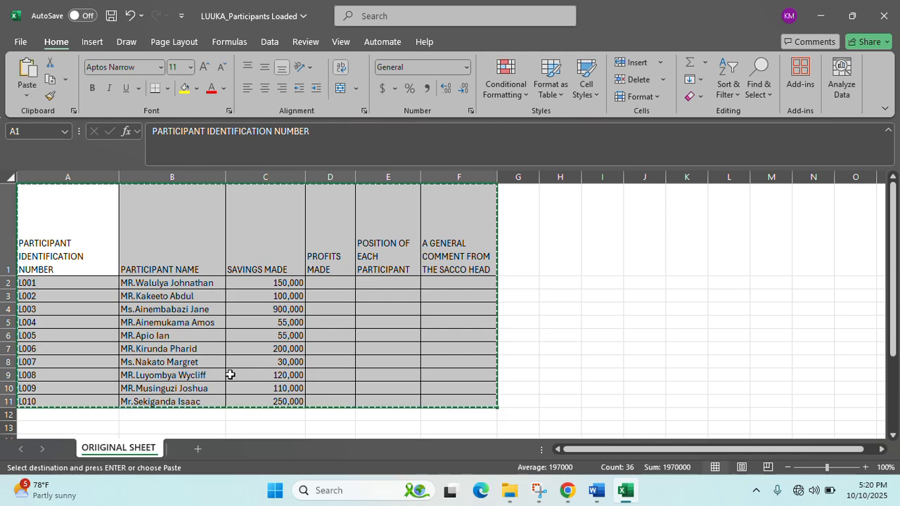
click(198, 447)
- Name the new worksheet SHEET instead of an overlong name, then go back to ORIIGINAL SHEET
double_click(188, 448)
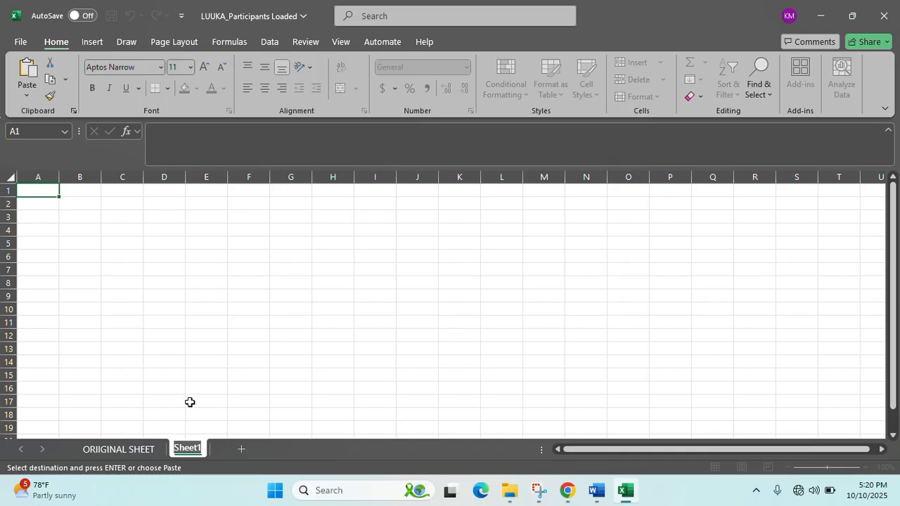
text(PARTICIPANT IDENTIFICATION NUMB)
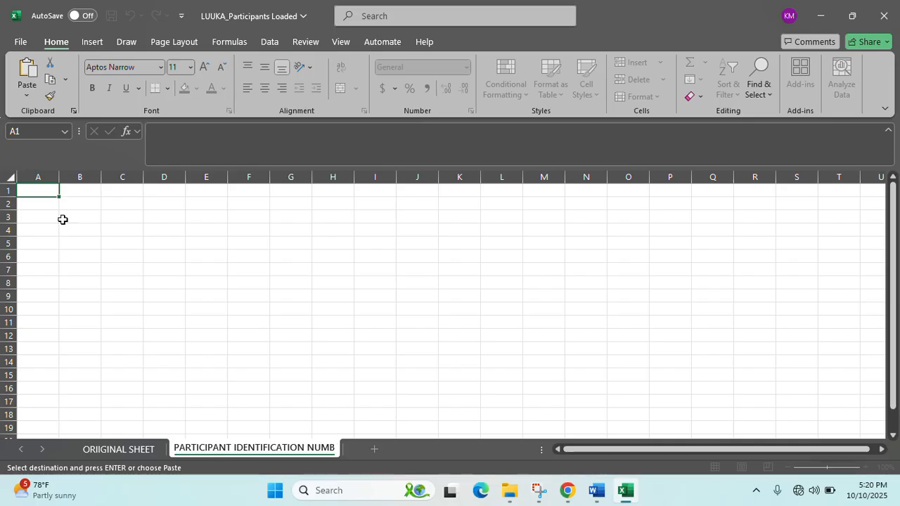
double_click(244, 451)
key(BackSpace)
key(BackSpace)
key(BackSpace)
key(BackSpace)
key(BackSpace)
key(BackSpace)
key(BackSpace)
key(BackSpace)
key(BackSpace)
key(BackSpace)
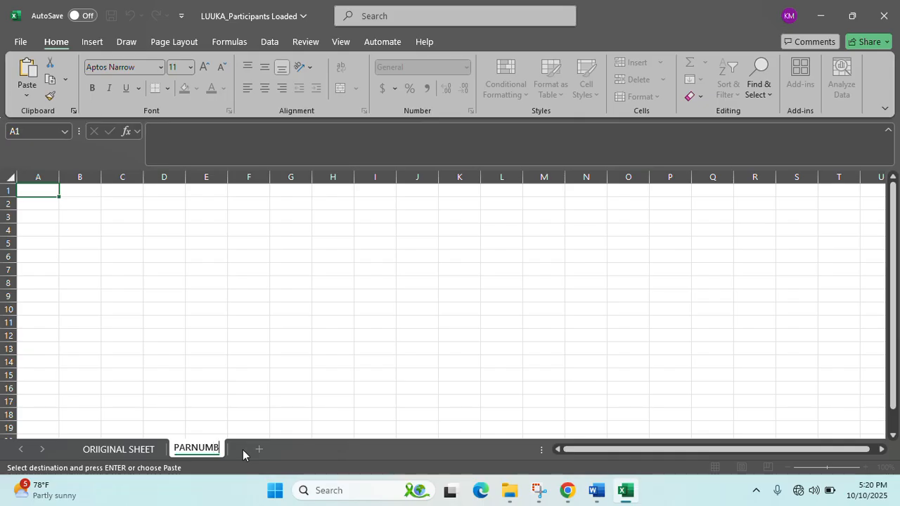
key(BackSpace)
key(BackSpace)
key(BackSpace)
key(BackSpace)
key(BackSpace)
key(BackSpace)
key(BackSpace)
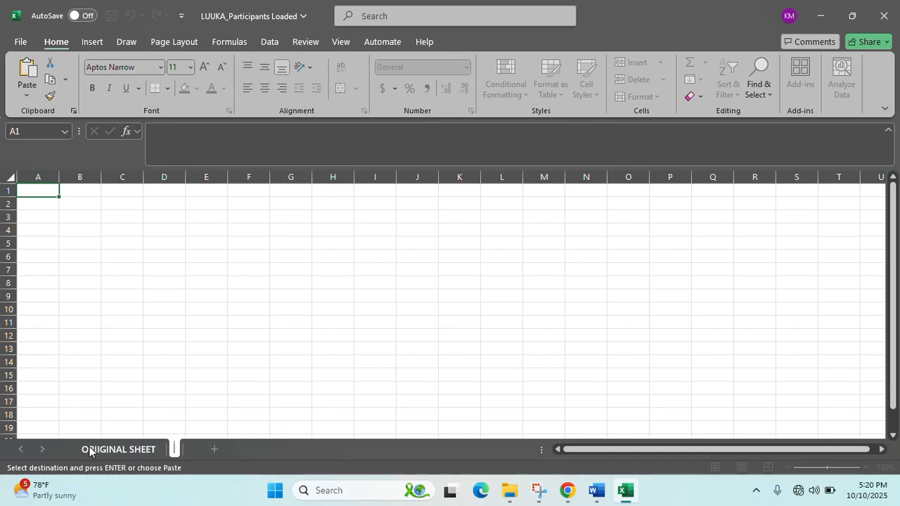
click(87, 447)
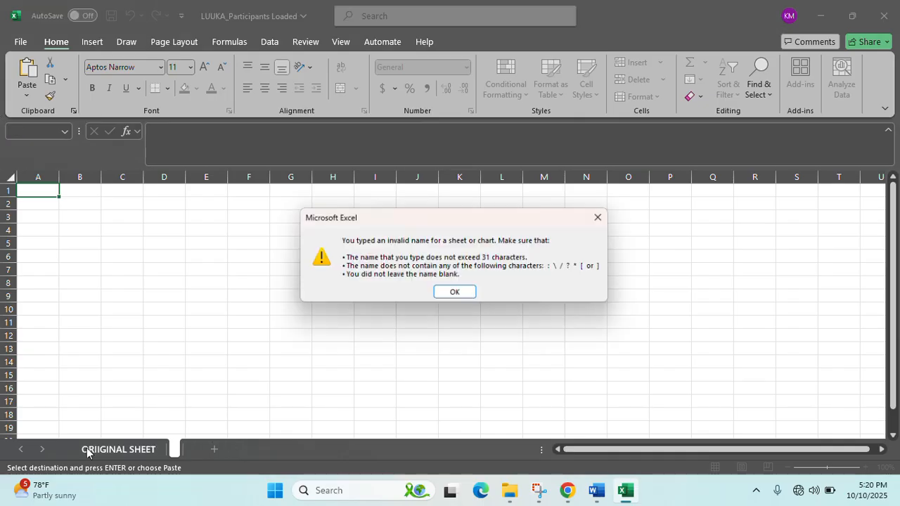
click(598, 217)
text(SHEET)
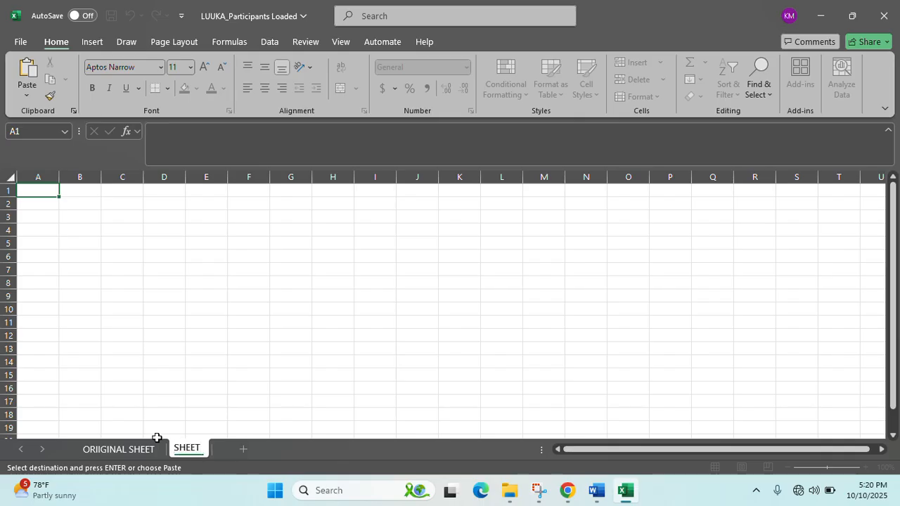
click(165, 388)
click(133, 449)
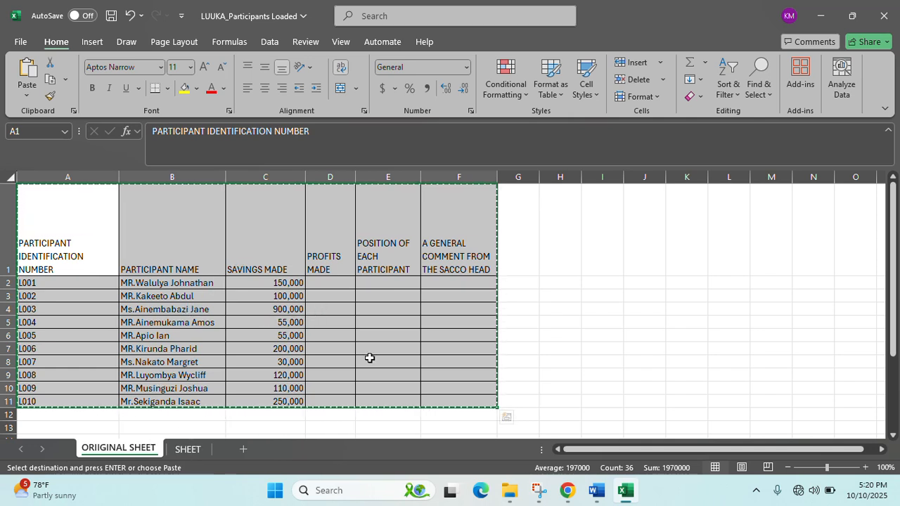
- Paste the participant table into A1 of SHEET and widen columns A to F for the headings
click(187, 448)
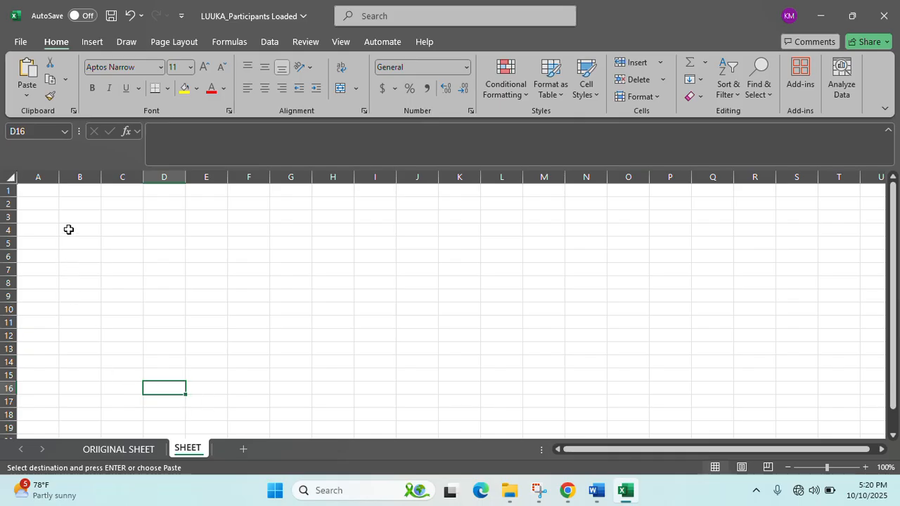
click(48, 193)
key(ctrl+v)
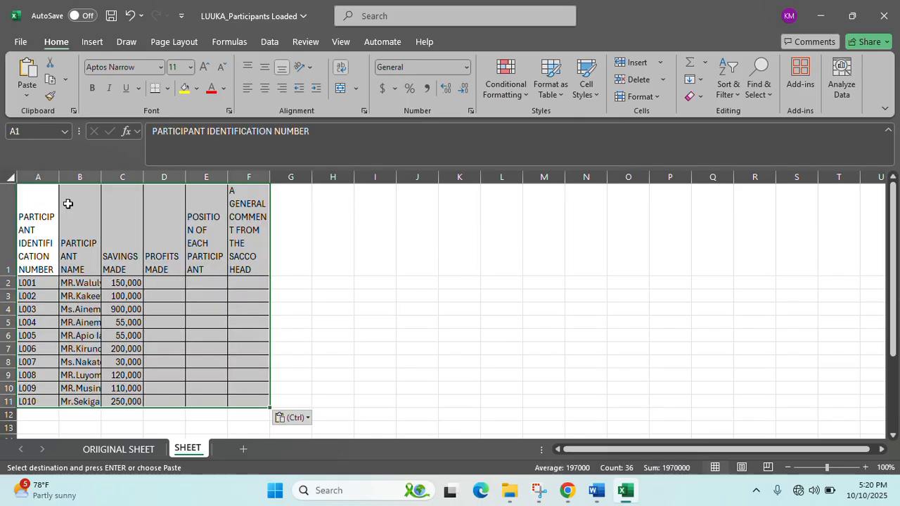
drag(59, 176, 437, 178)
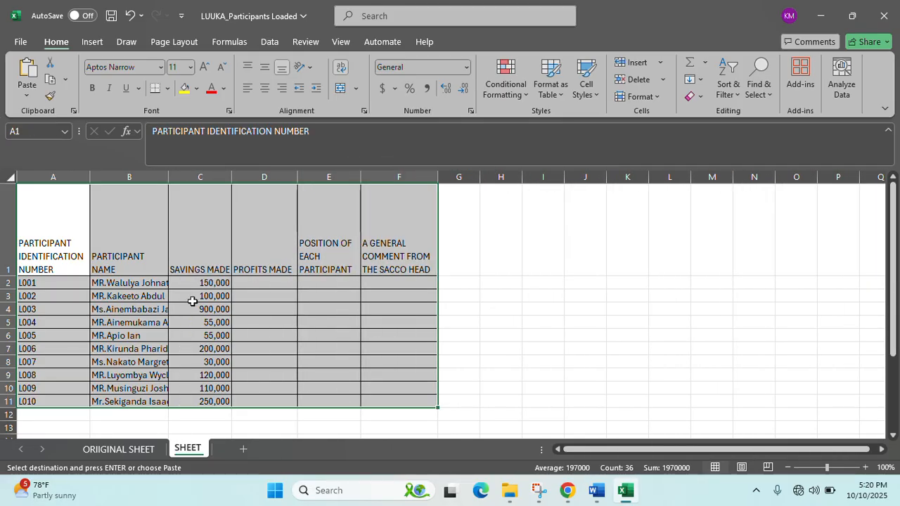
click(485, 295)
click(274, 270)
click(265, 282)
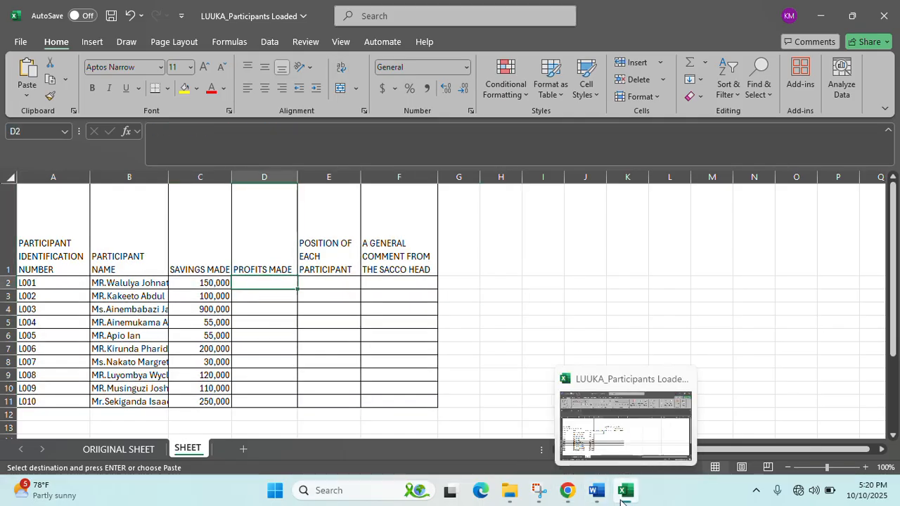
click(596, 492)
scroll(343, 304, up, 2)
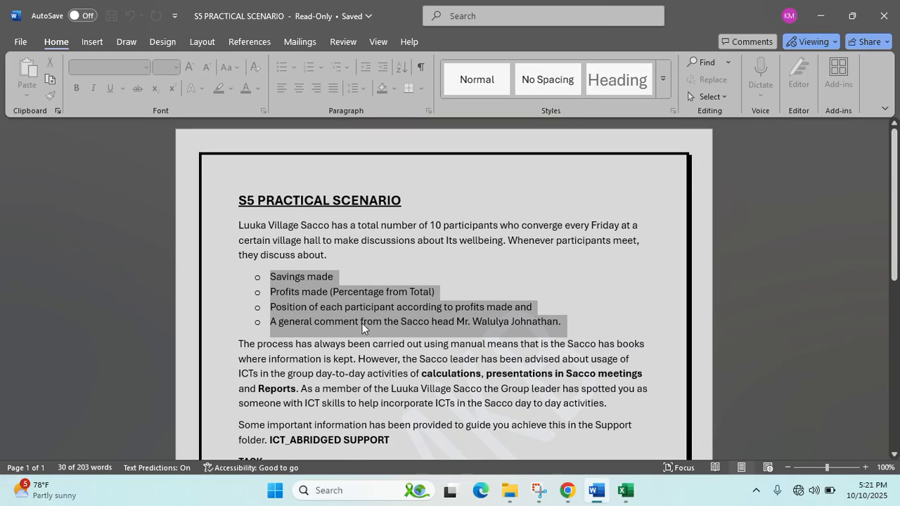
key(alt+Tab)
scroll(241, 347, down, 3)
scroll(246, 347, up, 3)
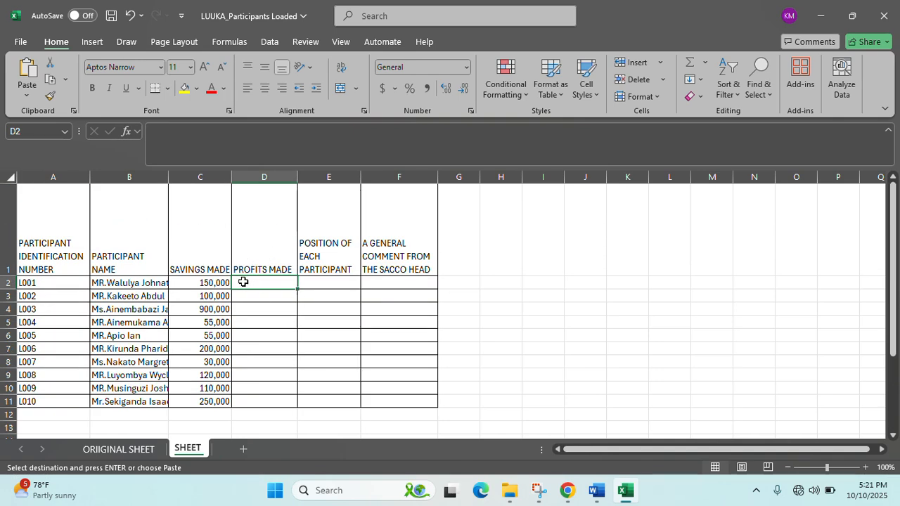
- Shorten the header row and type the label TOTAL SAVINGS in C14
drag(10, 278, 14, 241)
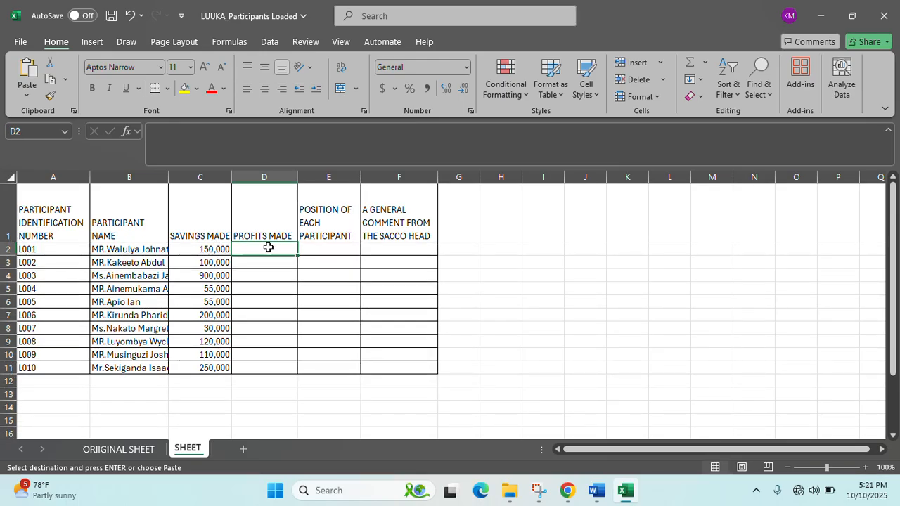
click(121, 407)
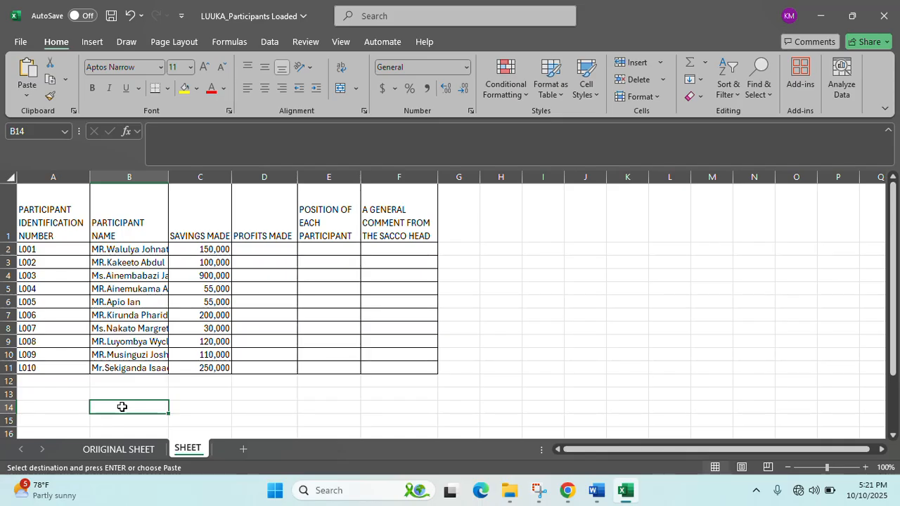
click(186, 409)
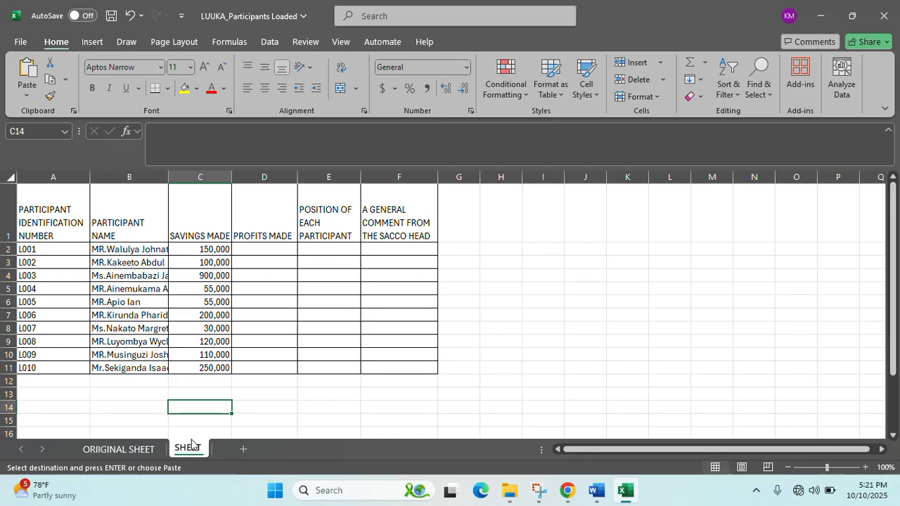
text(TOTAL )
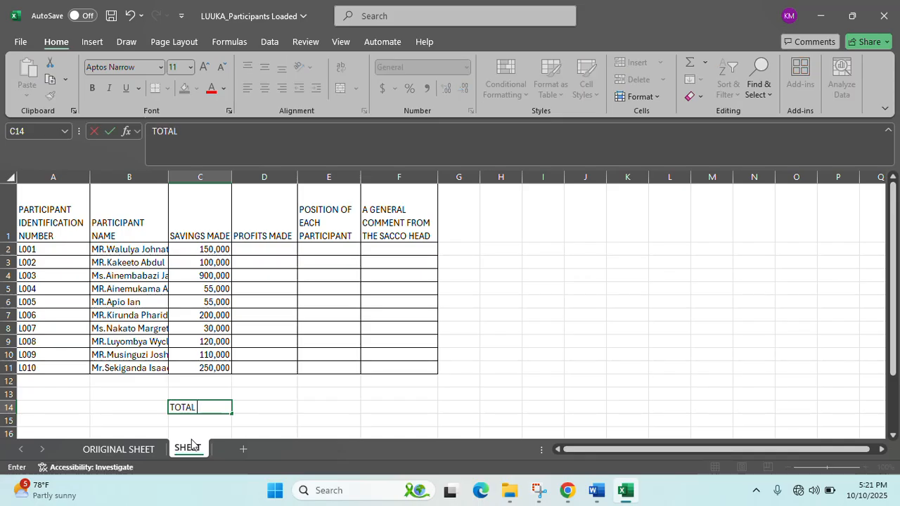
text(SAVINGS)
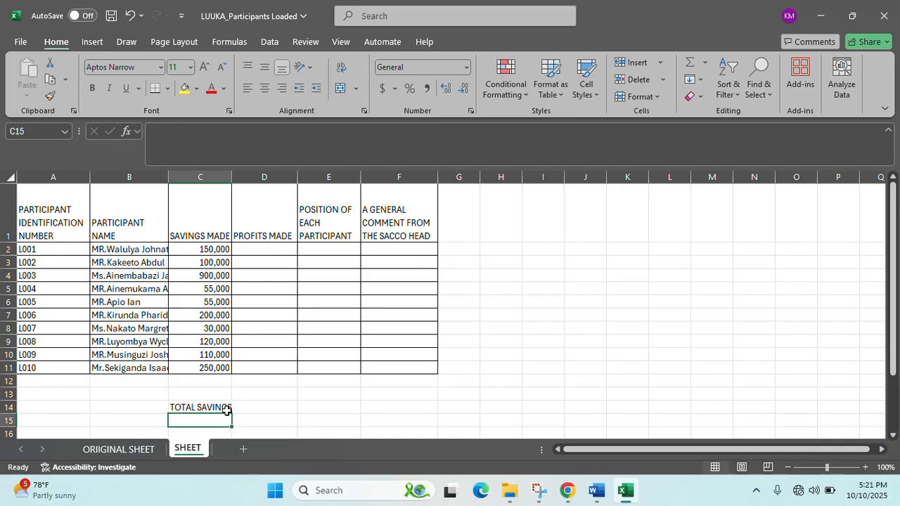
- Enter =SUM(C2:C11) in C15 to total the savings at 1,970,000
scroll(242, 417, down, 1)
scroll(210, 393, up, 1)
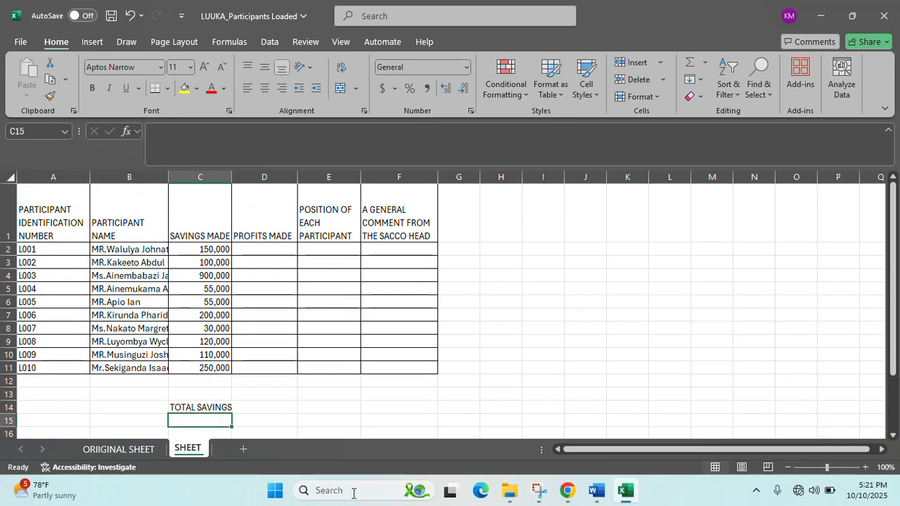
text(=)
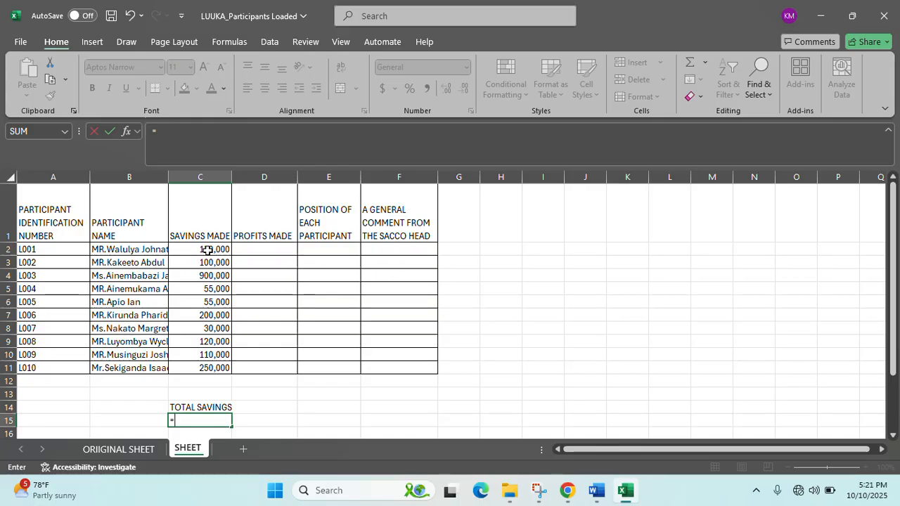
text(SUM)
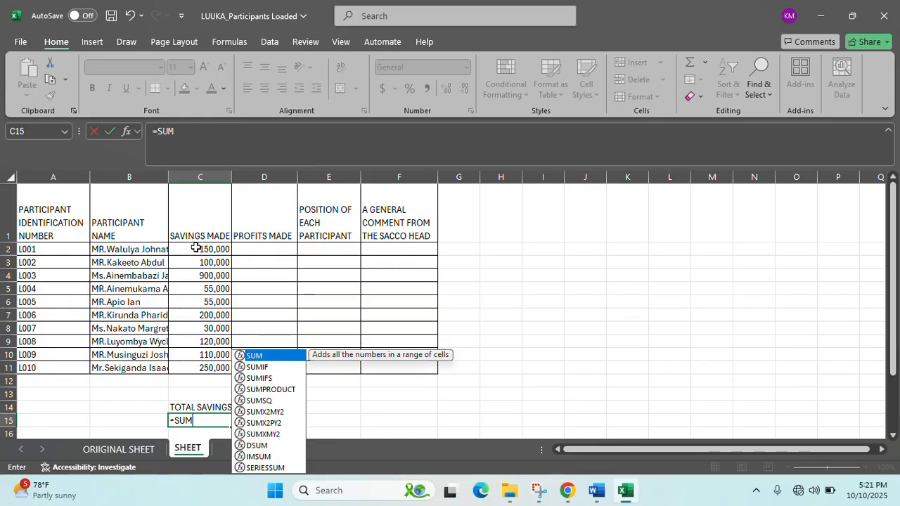
text(()
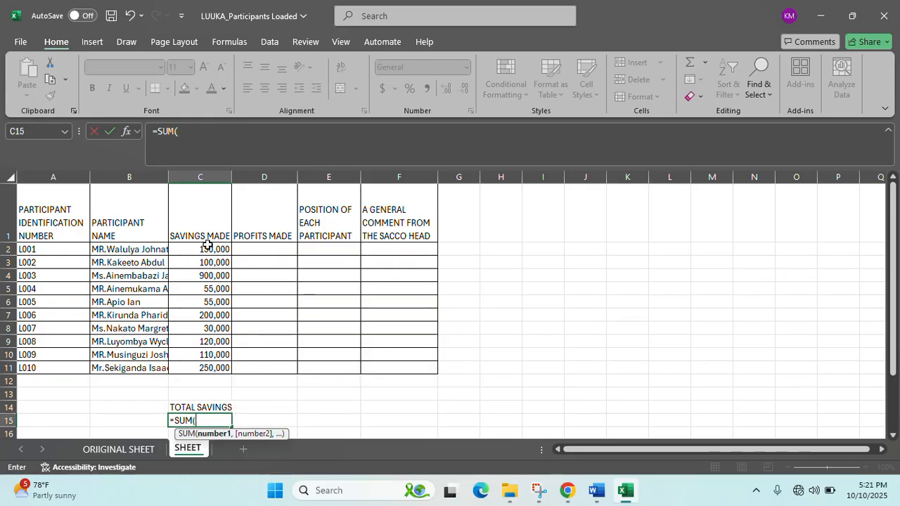
drag(205, 249, 204, 366)
text())
key(Return)
scroll(194, 373, down, 1)
scroll(195, 369, up, 1)
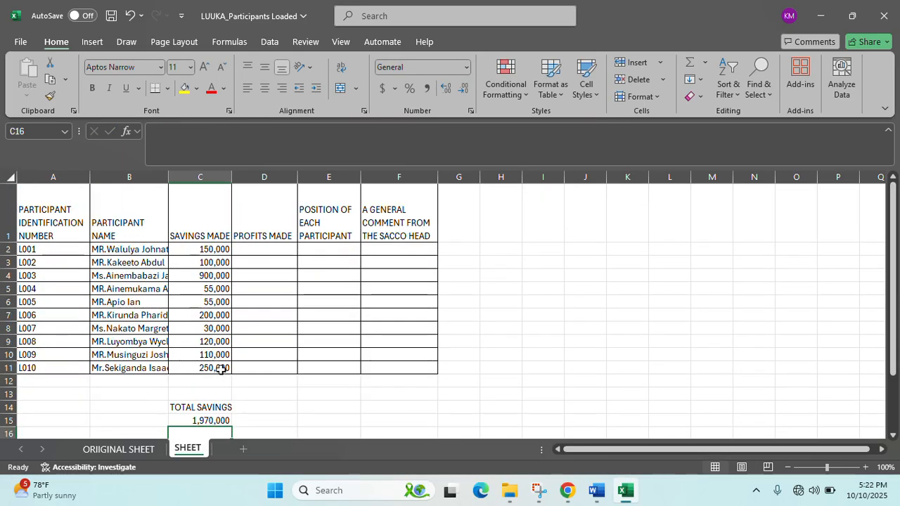
click(270, 368)
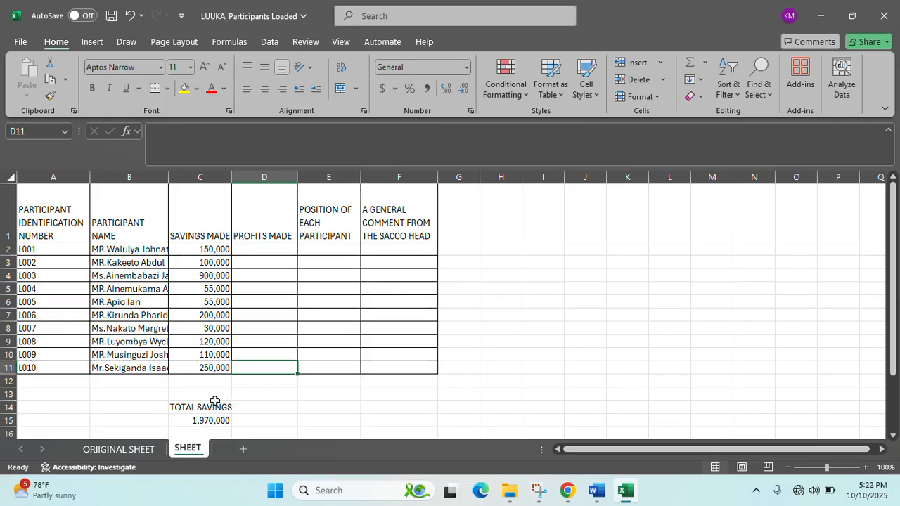
click(288, 253)
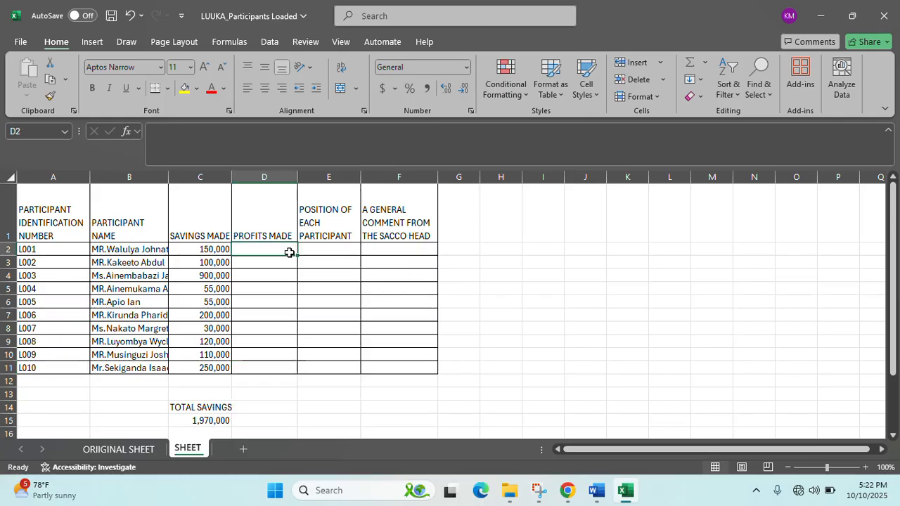
- Glance at the scenario document in Word, then minimize it to show the workbook
click(594, 496)
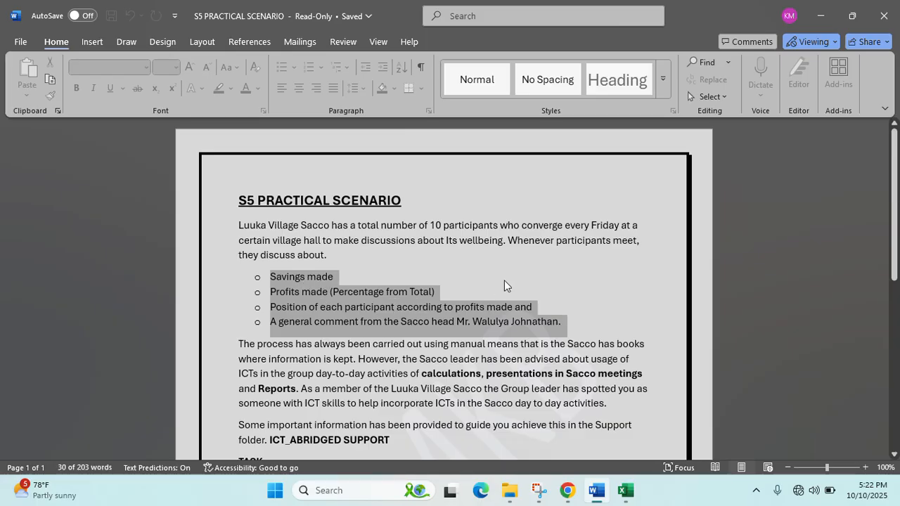
click(820, 15)
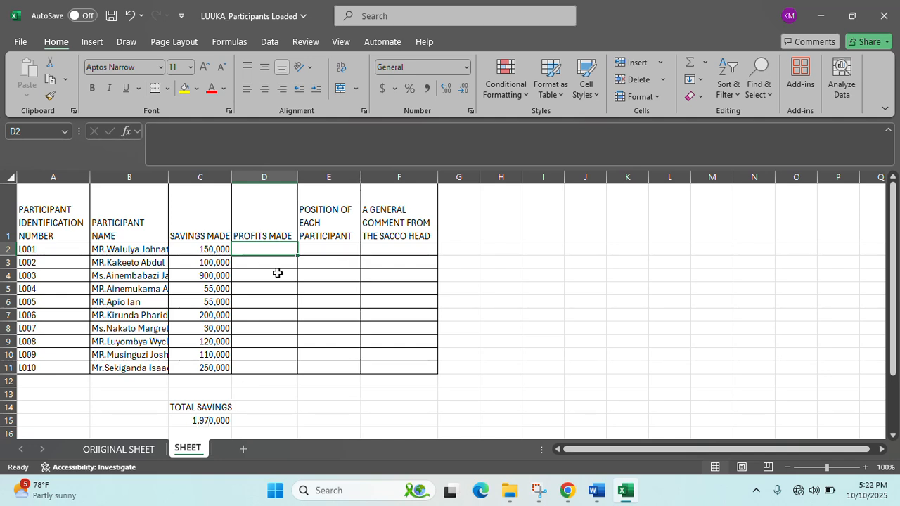
- Enter the profit formula =C2/$C$15*100 in D2
text(=)
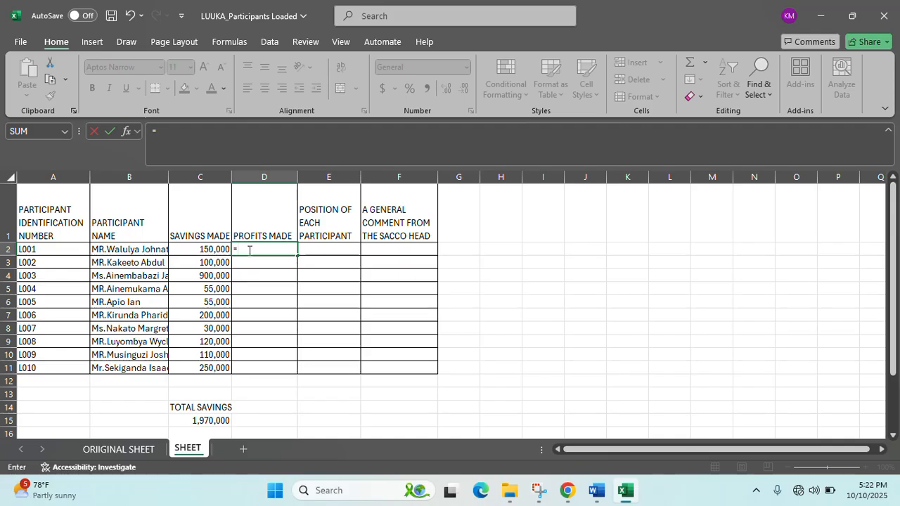
click(195, 420)
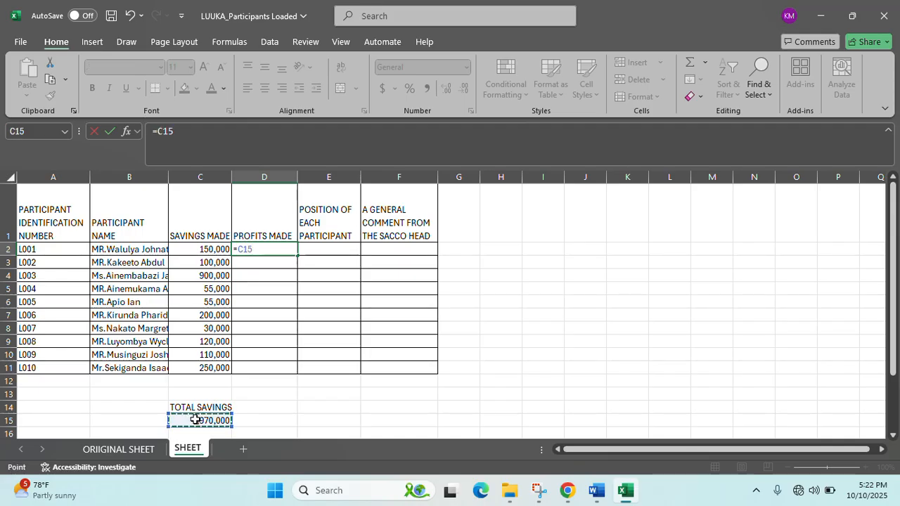
key(F4)
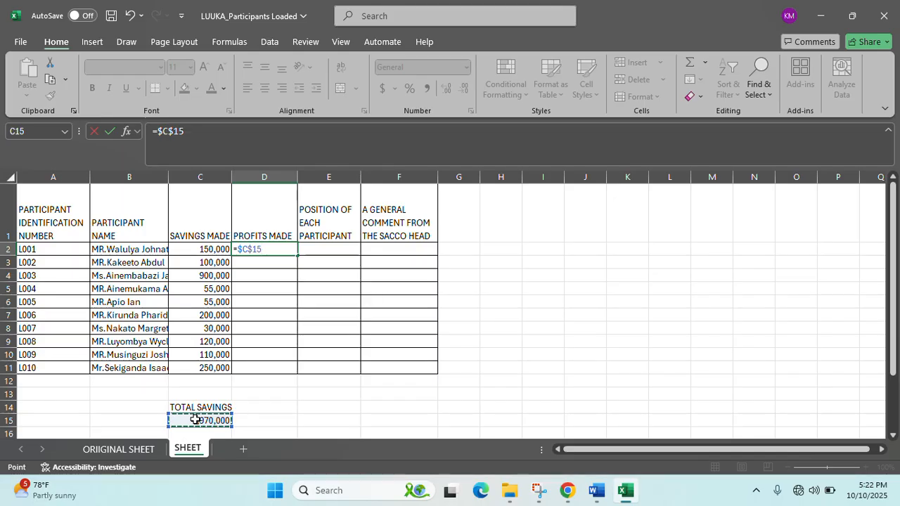
key(BackSpace)
key(BackSpace)
key(BackSpace)
key(BackSpace)
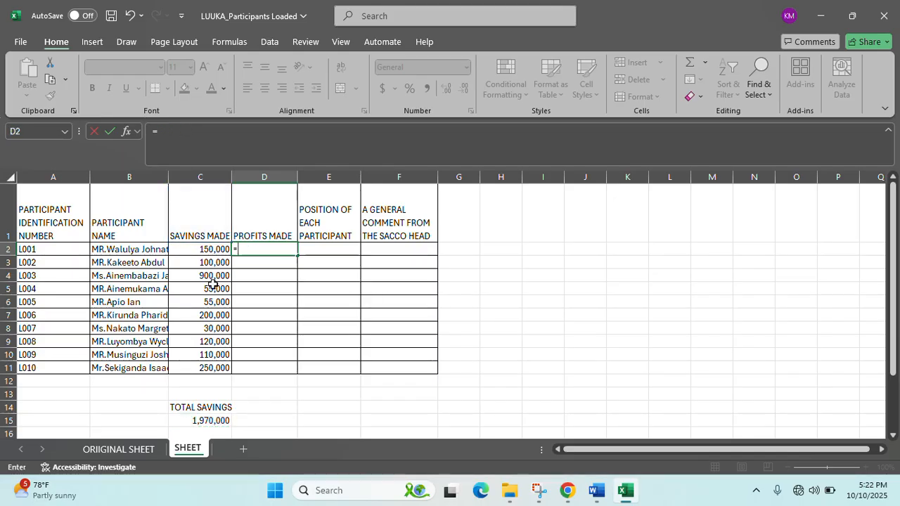
click(207, 247)
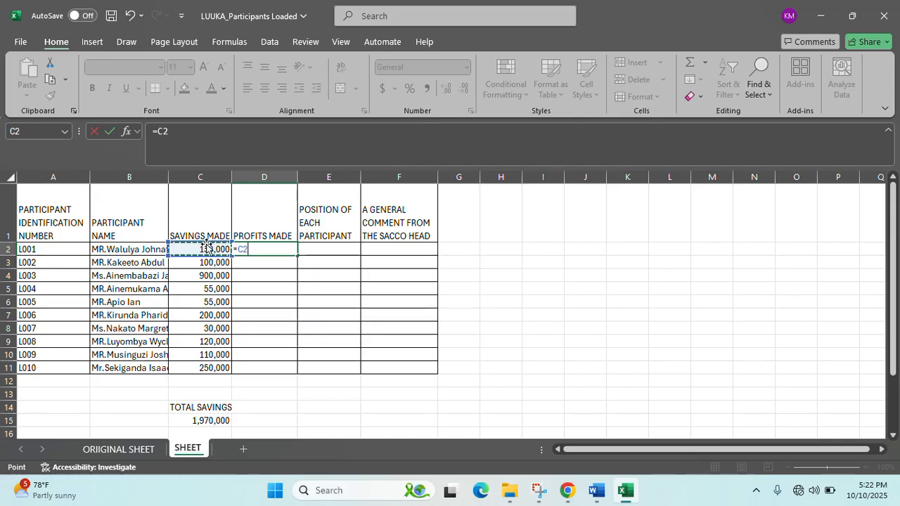
text(/)
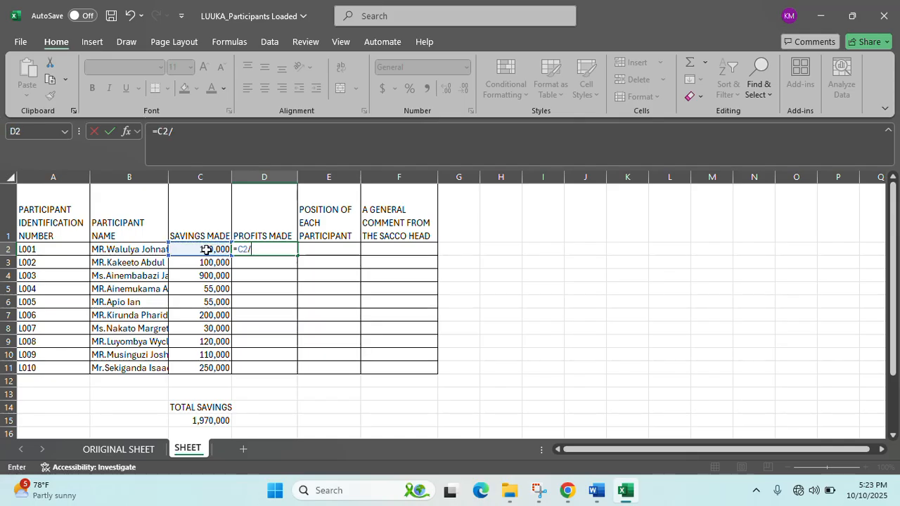
click(201, 422)
key(F4)
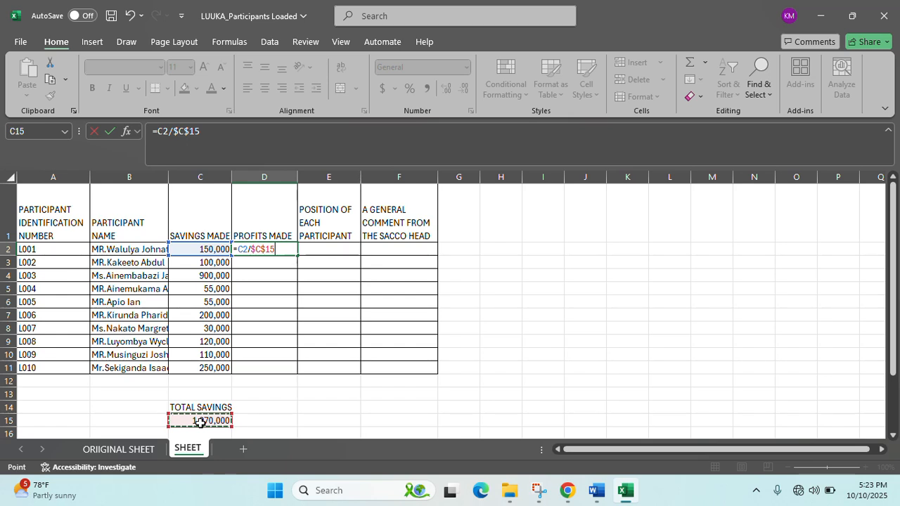
text(*100)
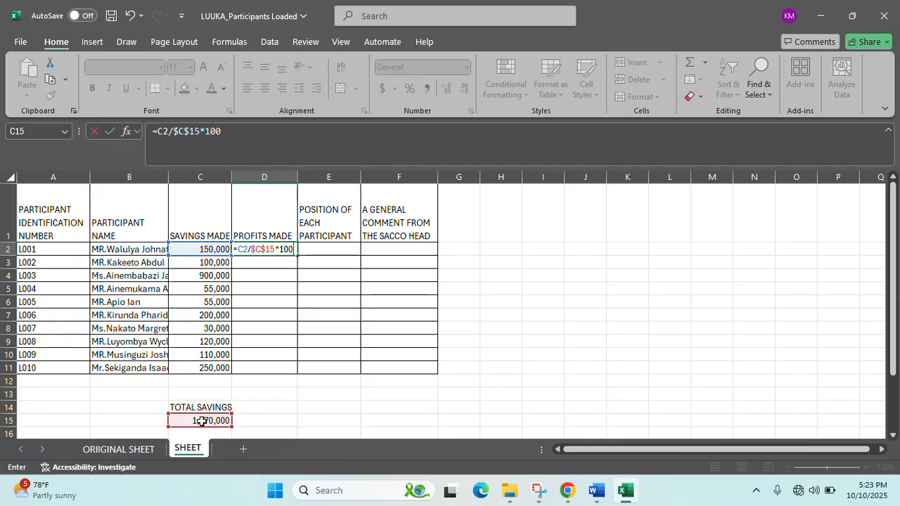
key(Return)
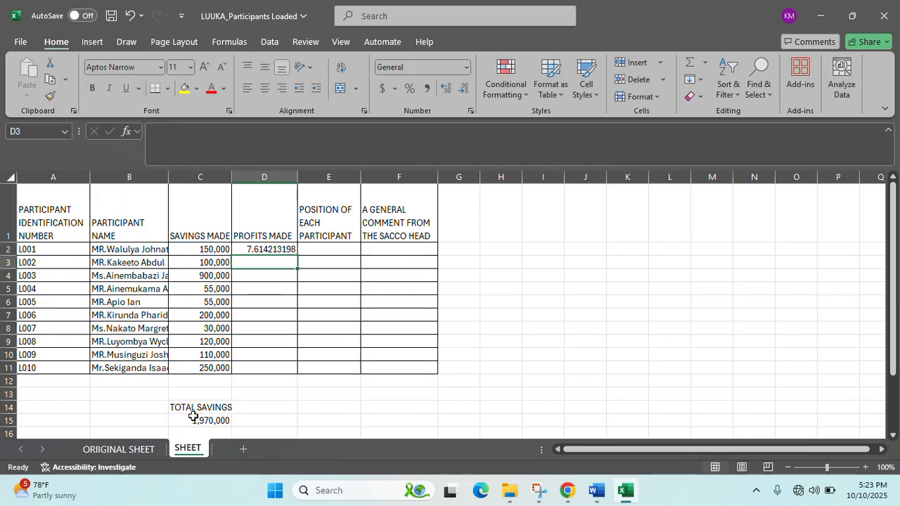
- Fill the profit formula down to D11 and bring up the scenario document
click(277, 251)
drag(297, 256, 293, 367)
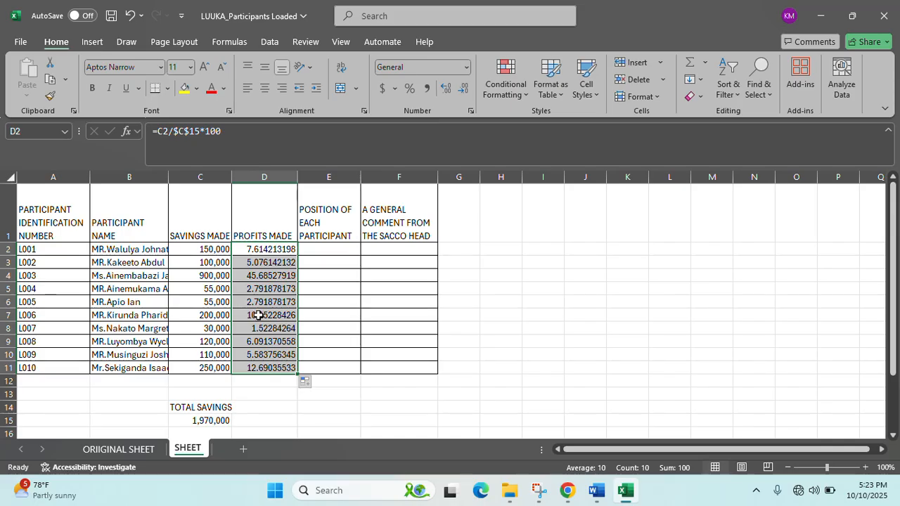
click(257, 316)
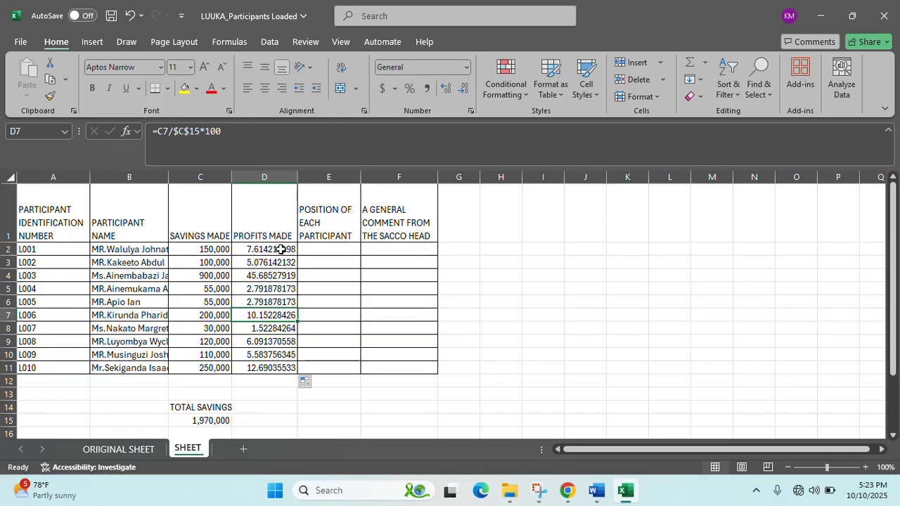
click(597, 492)
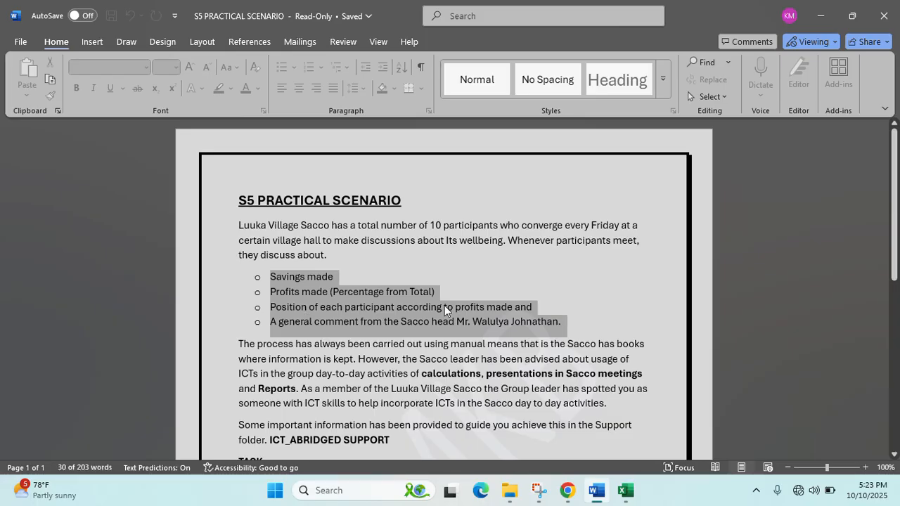
- Switch from the Word brief back to the LUUKA_Participants Loaded workbook in Excel
click(625, 491)
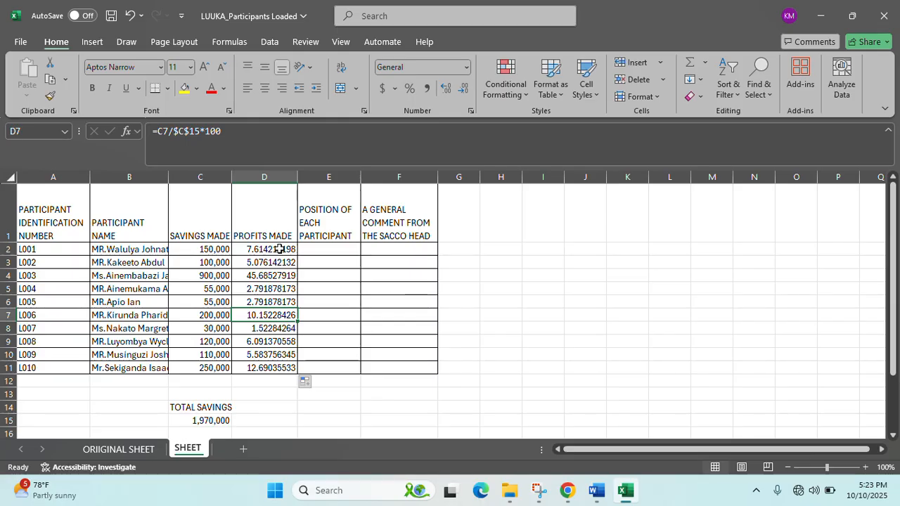
- Retitle D1 as PROFITS MADE (%) and widen column D to fit it
double_click(285, 239)
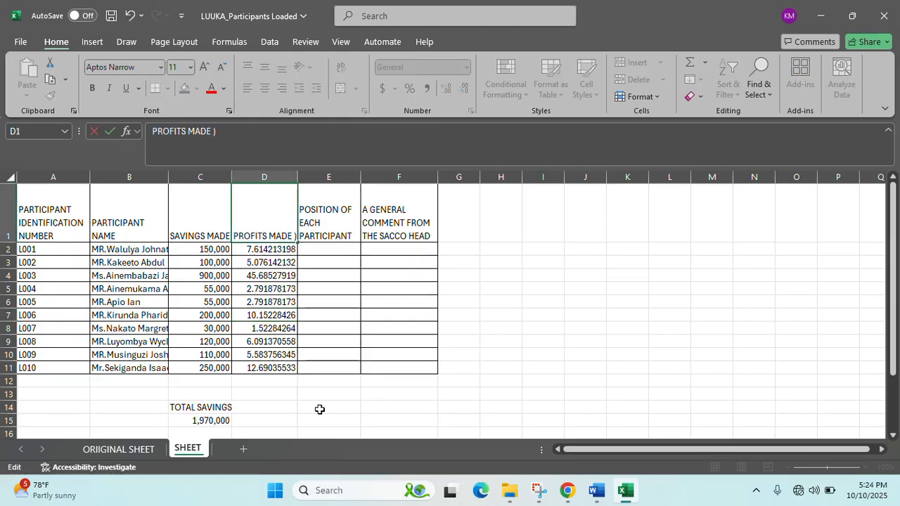
text(())
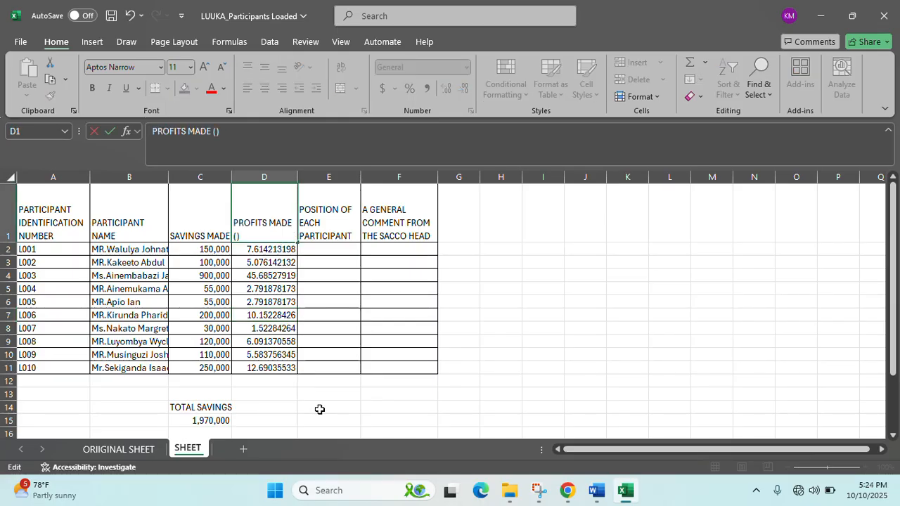
text(%)
click(321, 355)
drag(297, 176, 310, 177)
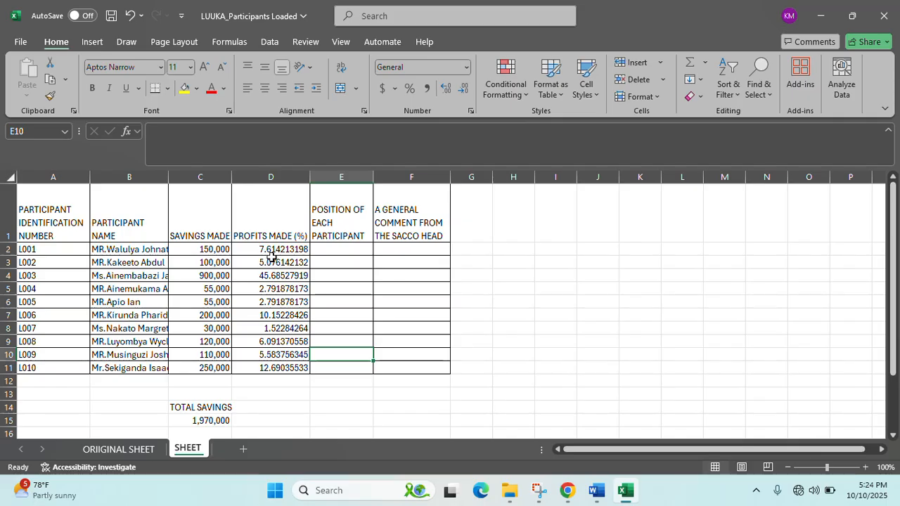
- Decrease the decimals in D2:D11 until the percentages show as whole numbers
drag(285, 249, 274, 367)
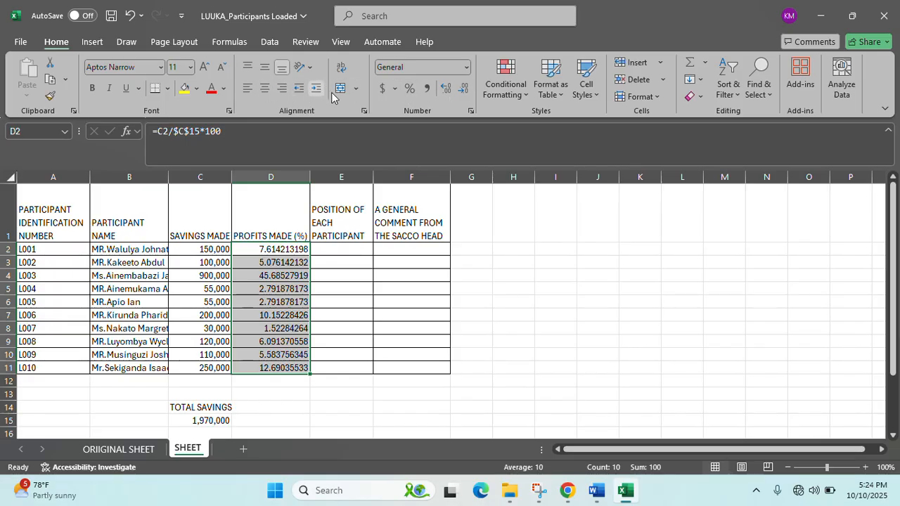
click(462, 94)
click(461, 94)
click(461, 94)
click(462, 95)
click(462, 94)
click(462, 94)
click(462, 94)
click(462, 94)
click(462, 94)
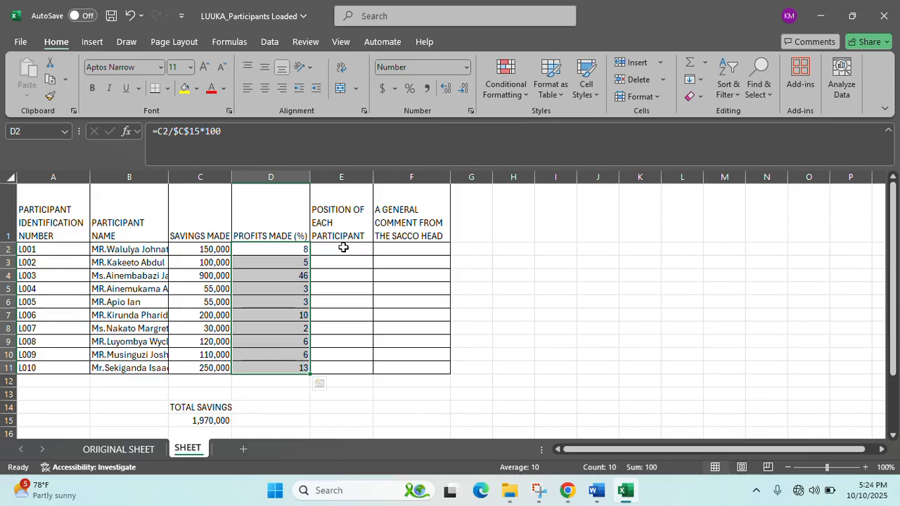
click(296, 314)
click(285, 274)
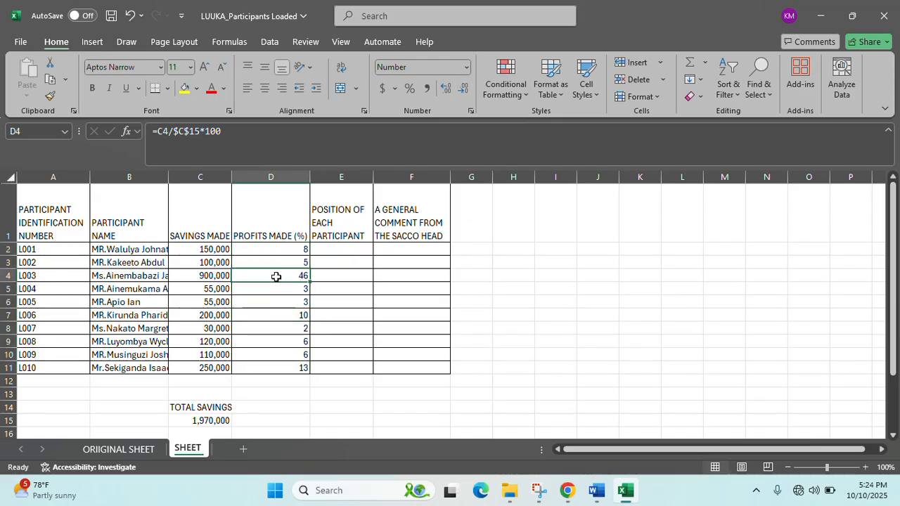
- Autofit column B so participant names show in full
double_click(168, 177)
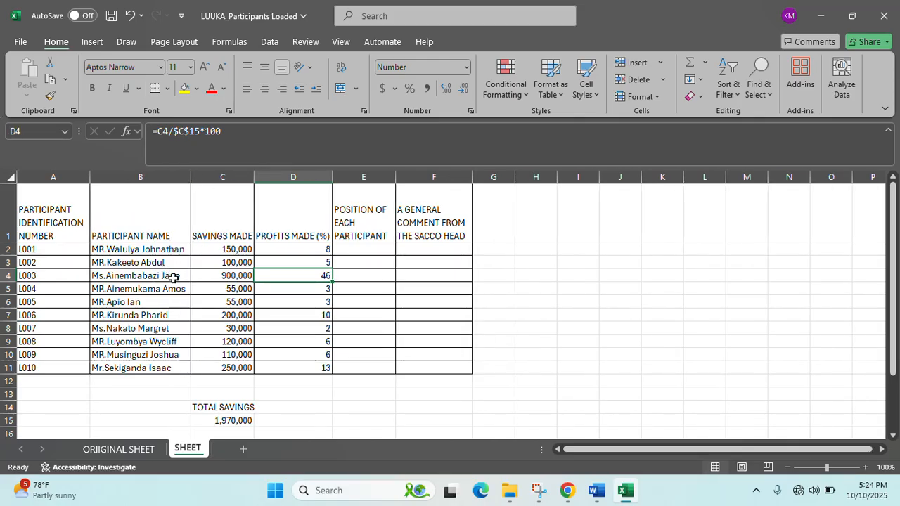
click(352, 276)
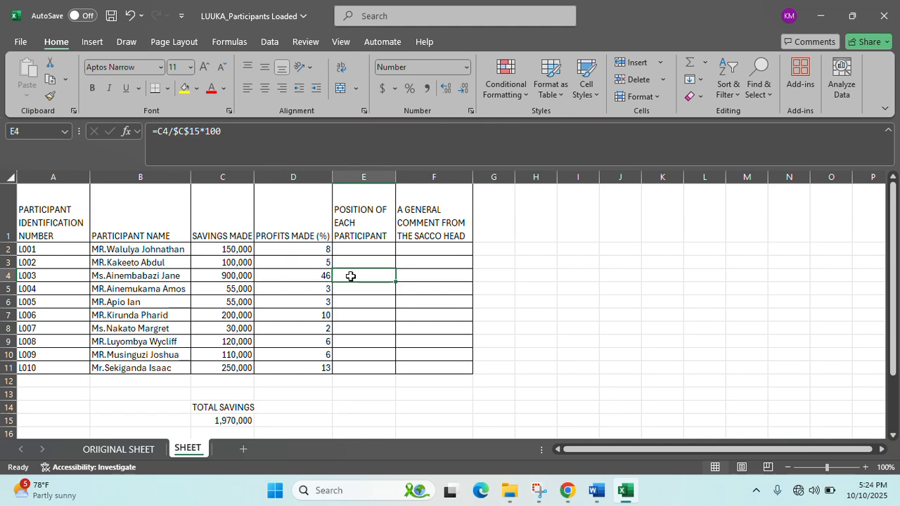
click(314, 398)
click(308, 418)
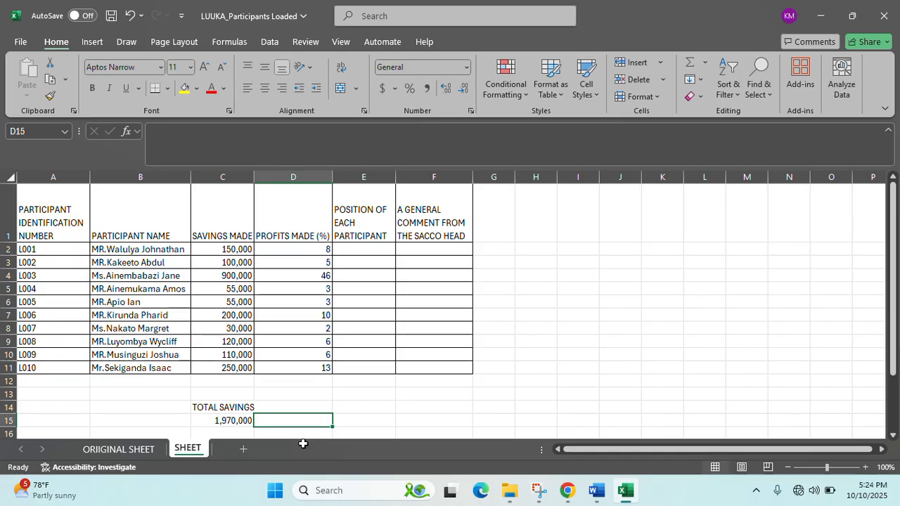
- Add a PROOF label in D14 and =SUM(D2:D11) in D15, showing 100
click(298, 405)
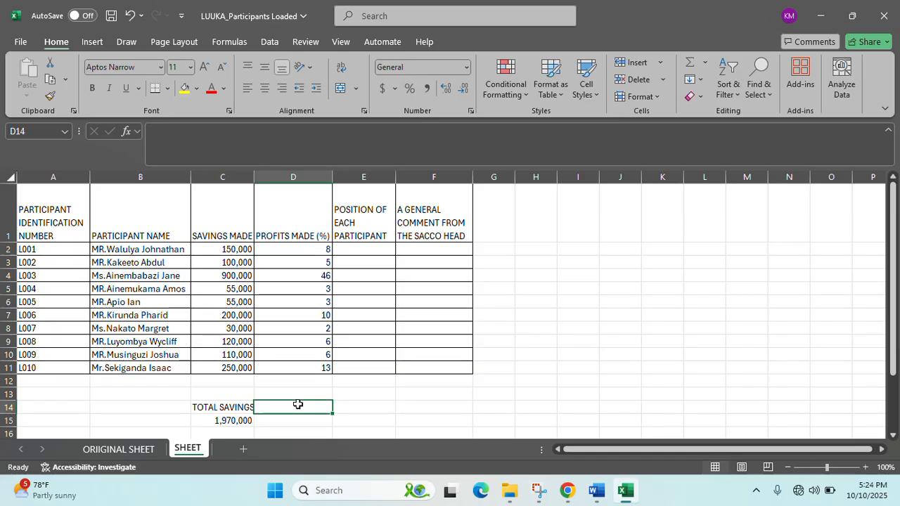
text(PROOF)
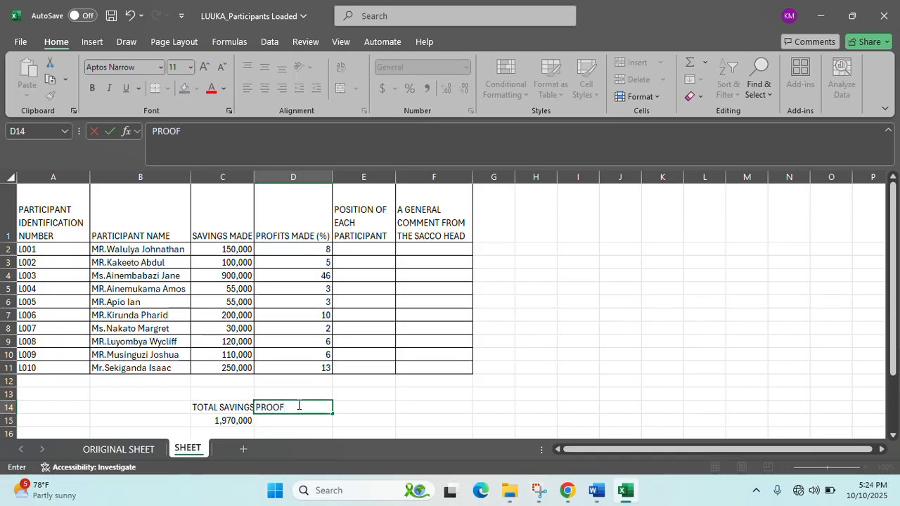
click(301, 417)
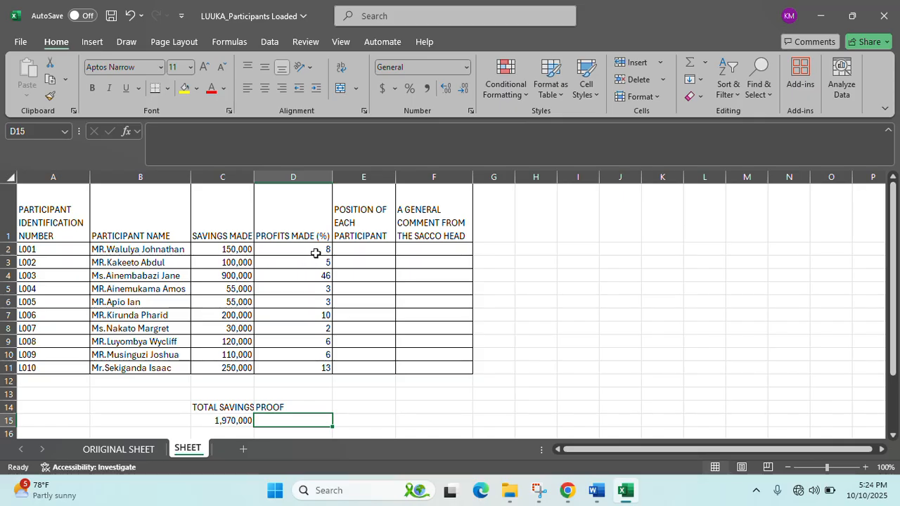
text(=SUM()
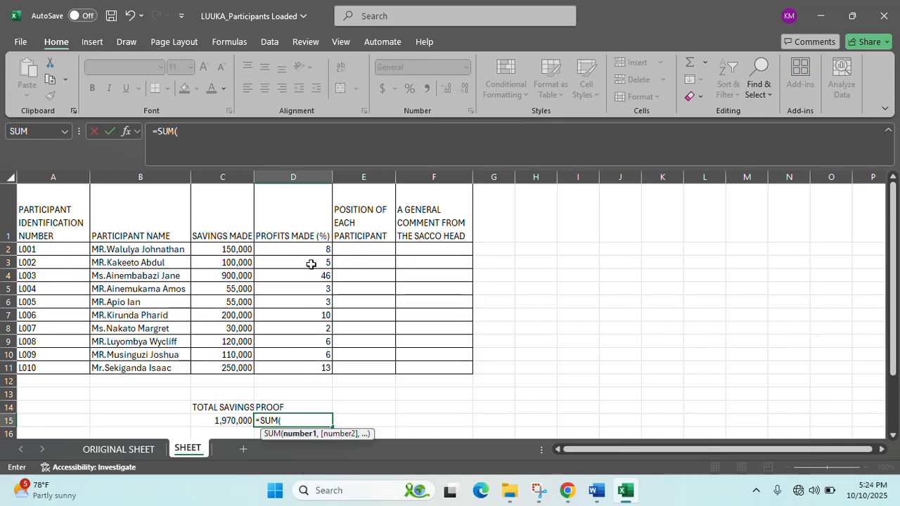
drag(314, 249, 314, 368)
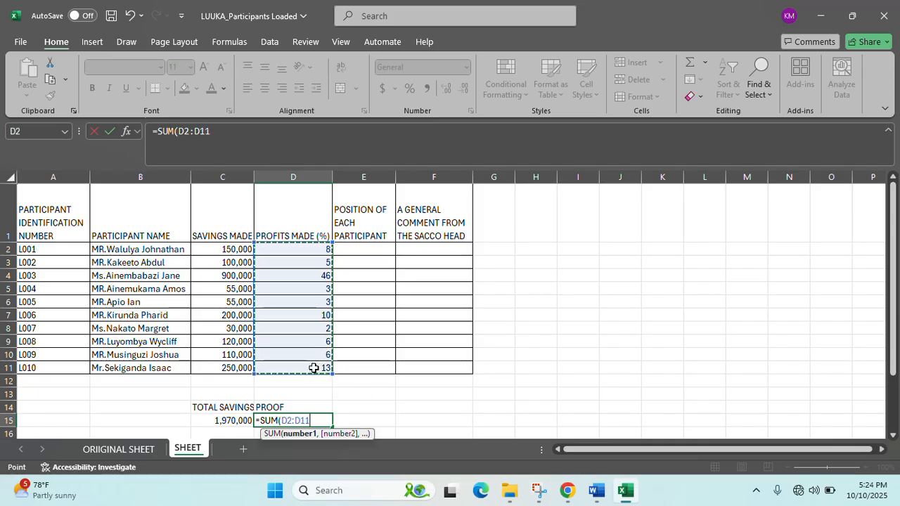
key(Return)
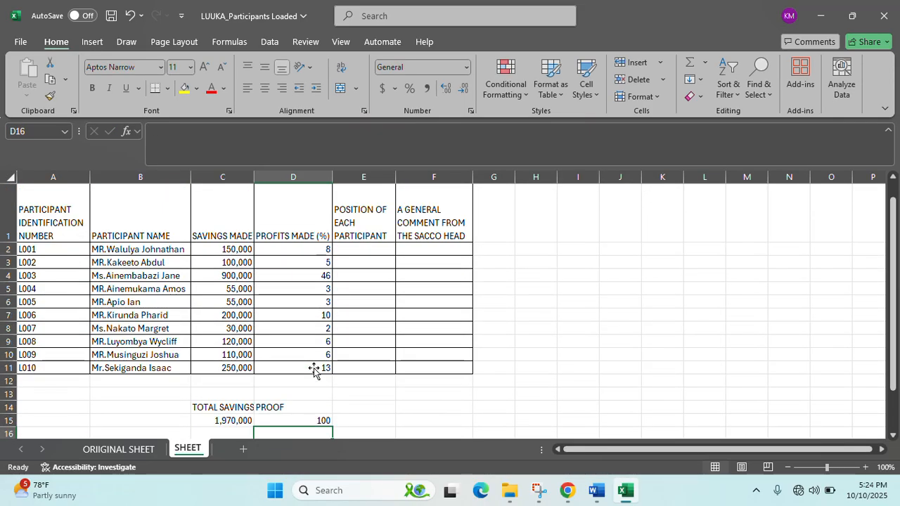
click(315, 409)
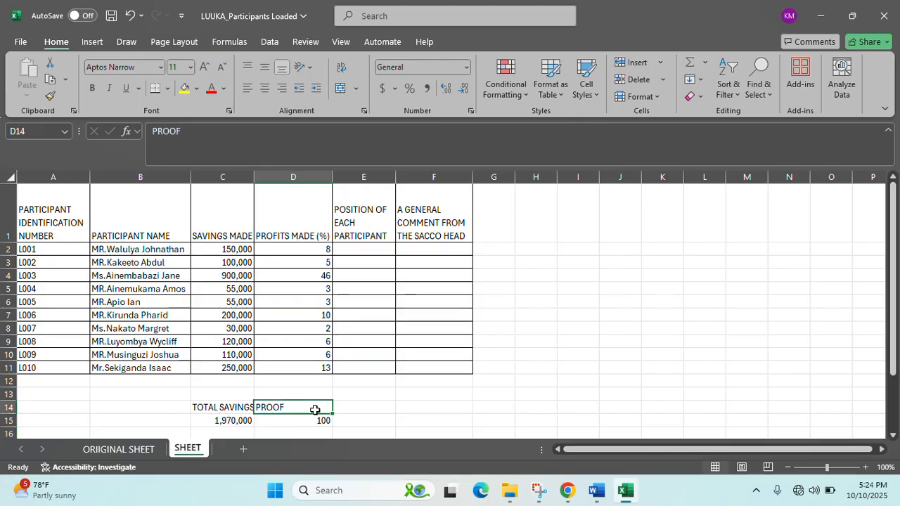
click(319, 422)
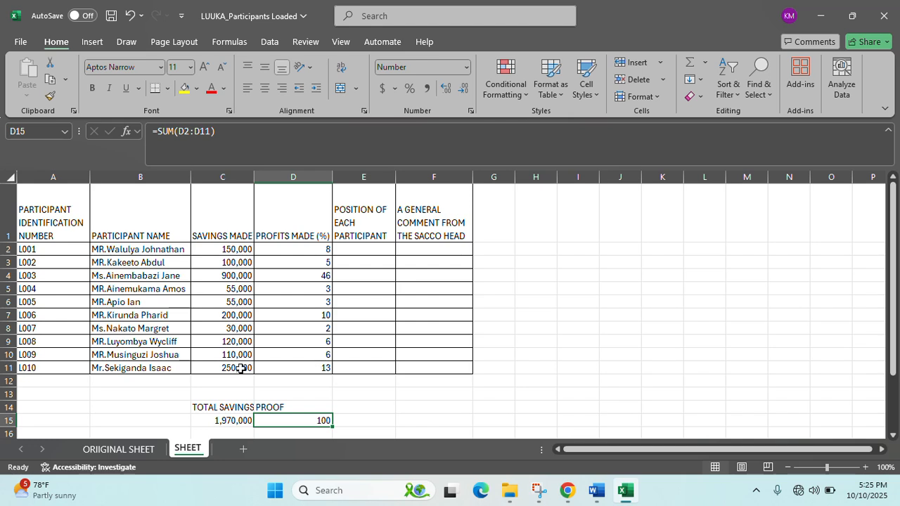
- Apply All Borders to the total savings and proof block C14:D15
drag(209, 405, 281, 417)
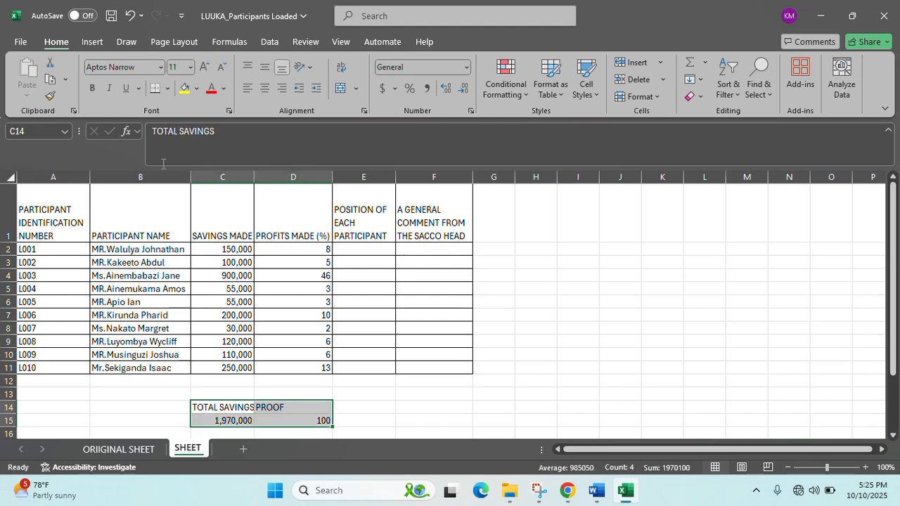
click(167, 87)
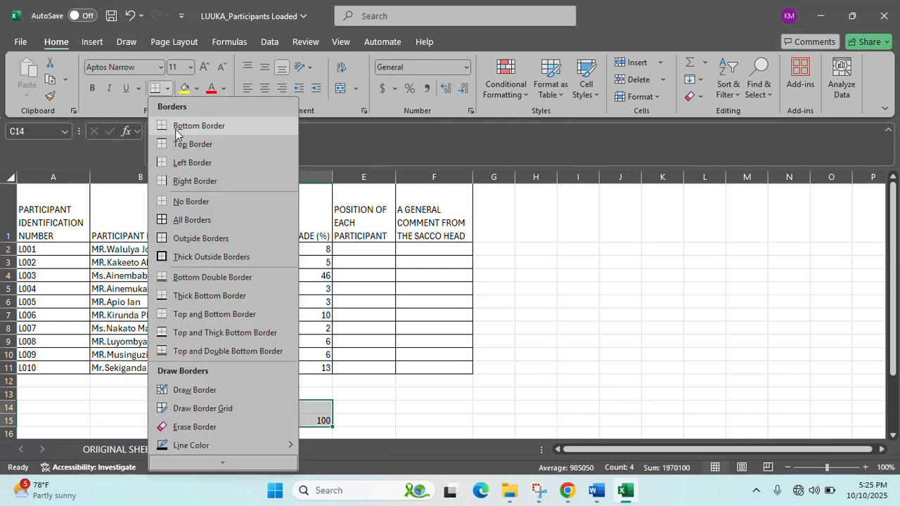
click(194, 219)
click(303, 312)
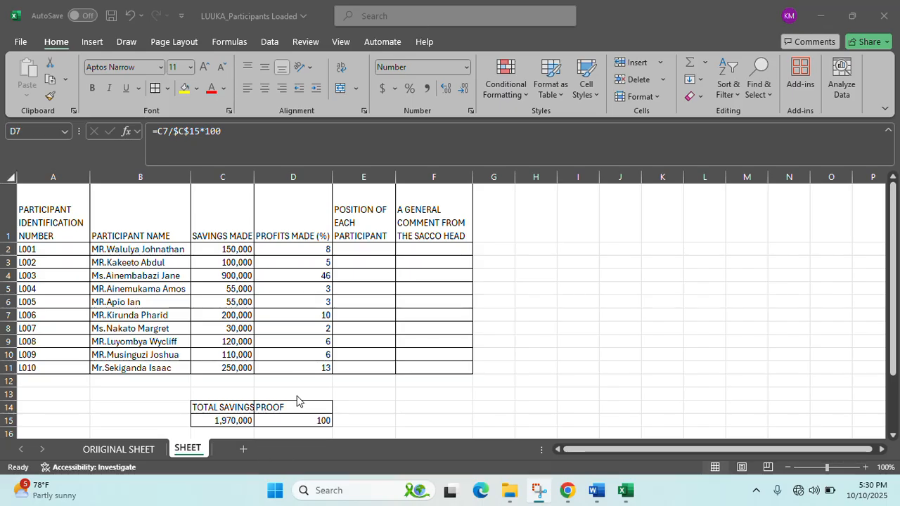
click(374, 251)
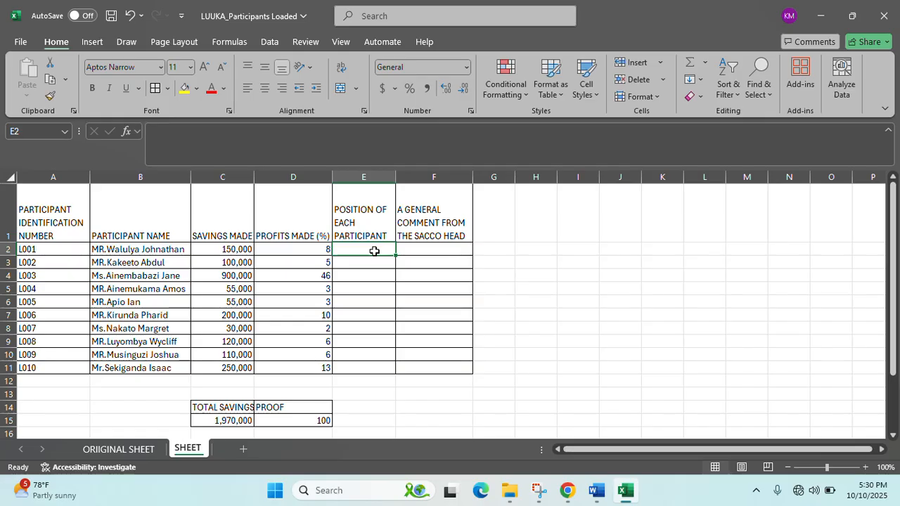
- Enter =RANK(D2,$D$2:$D$11,0) in E2 to rank the first participant's profit
text(=RANK()
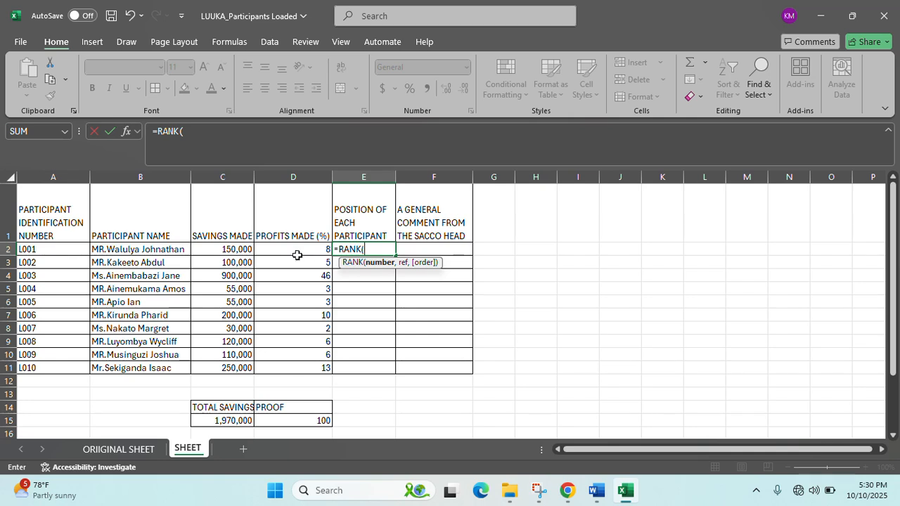
click(305, 251)
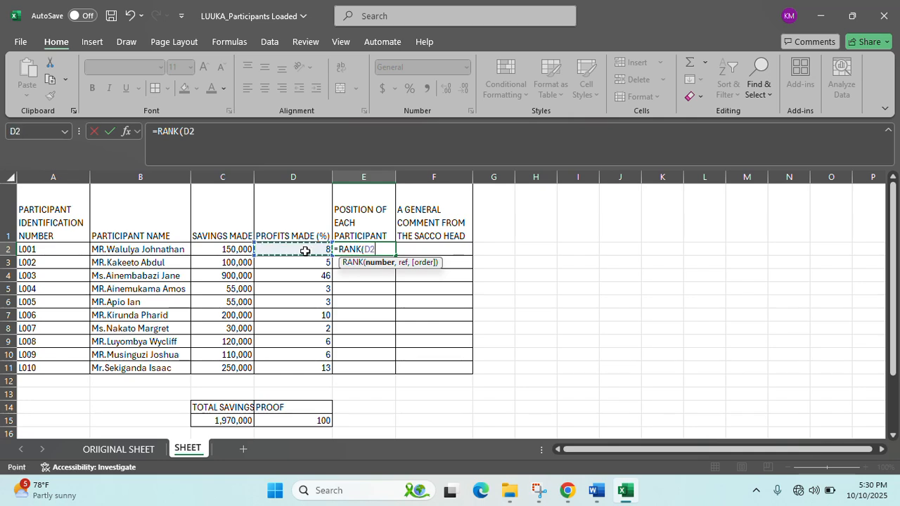
text(,)
click(305, 251)
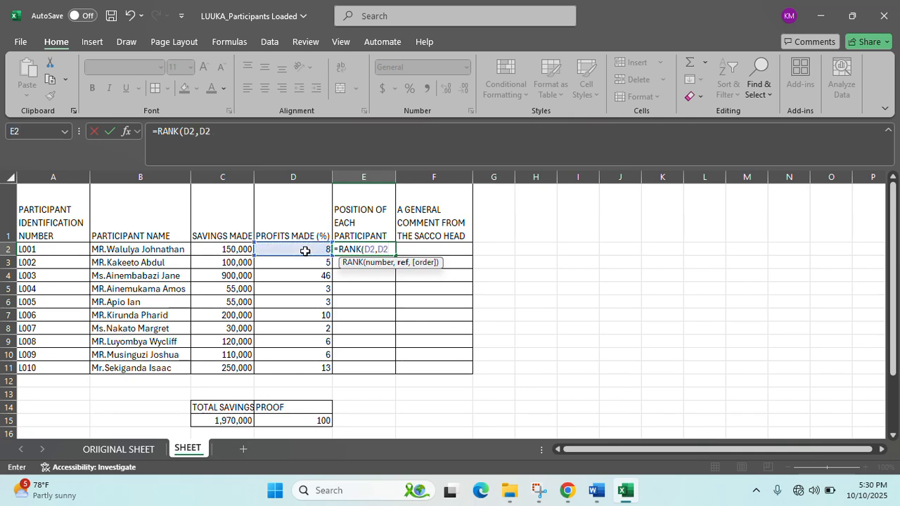
key(F4)
text(:)
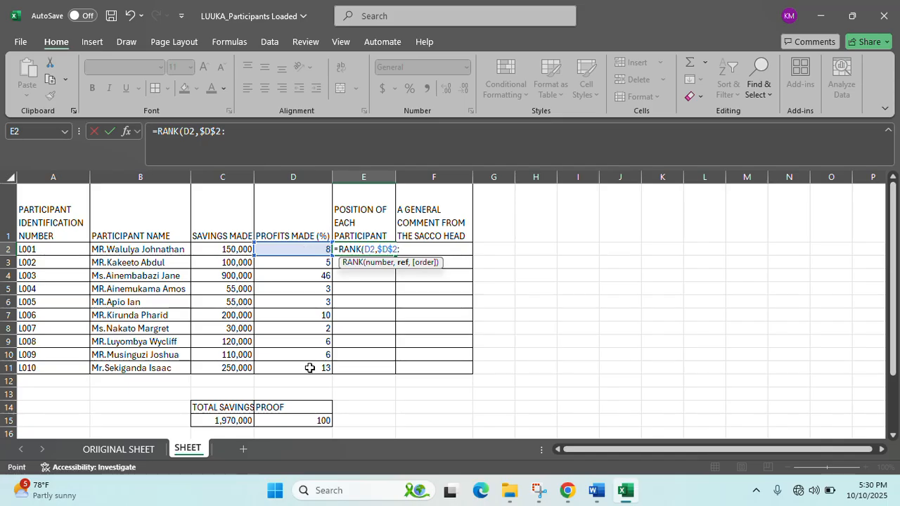
click(309, 367)
key(F4)
text(,)
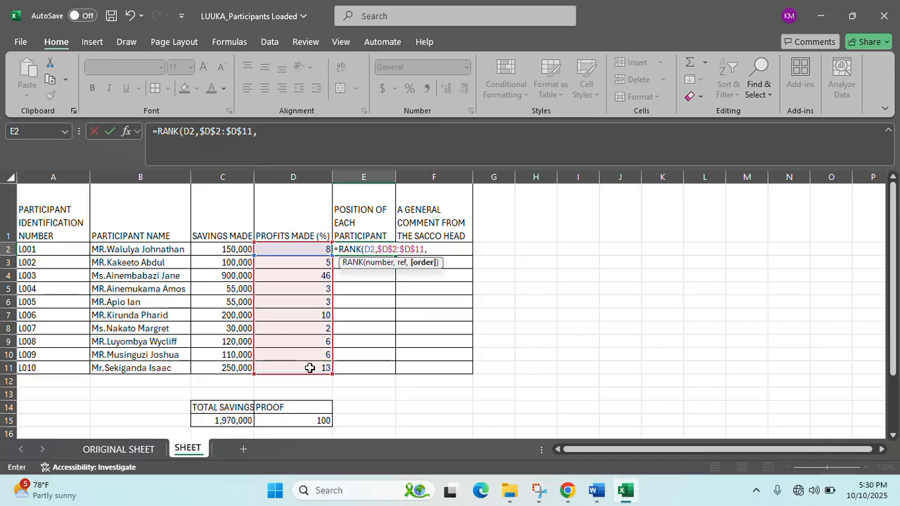
text(0))
key(Return)
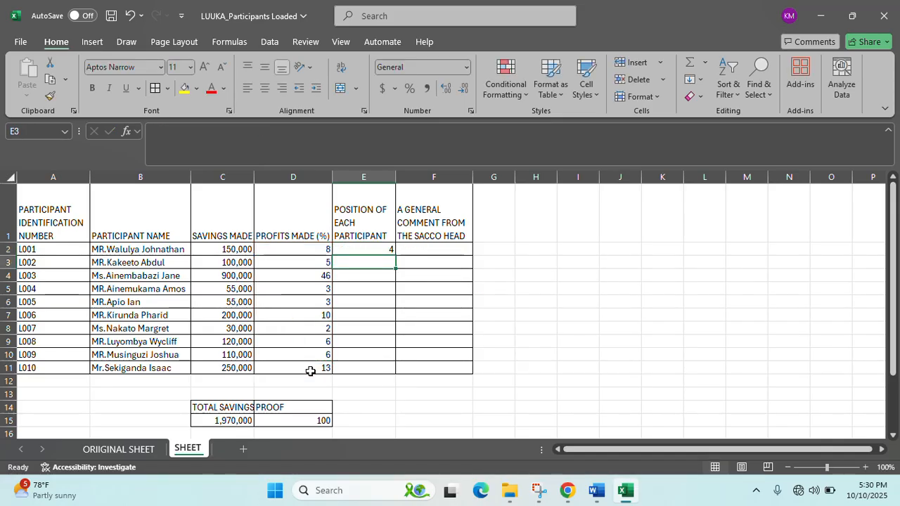
- Copy the rank formula down to E11 and check L003's rank in E4
click(354, 248)
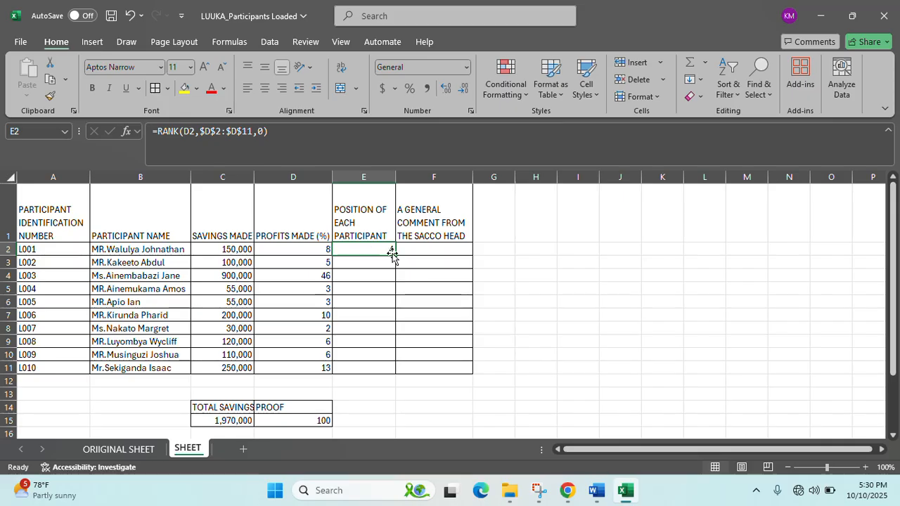
drag(392, 253, 390, 371)
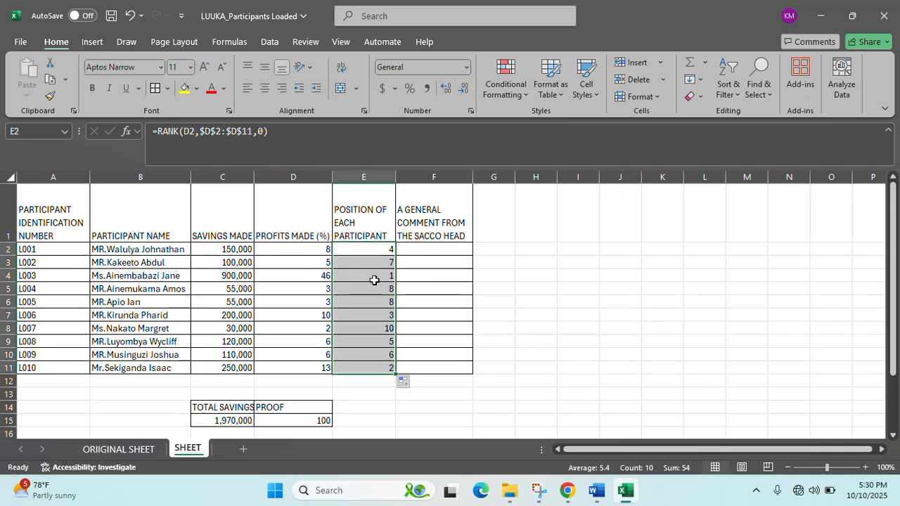
click(370, 279)
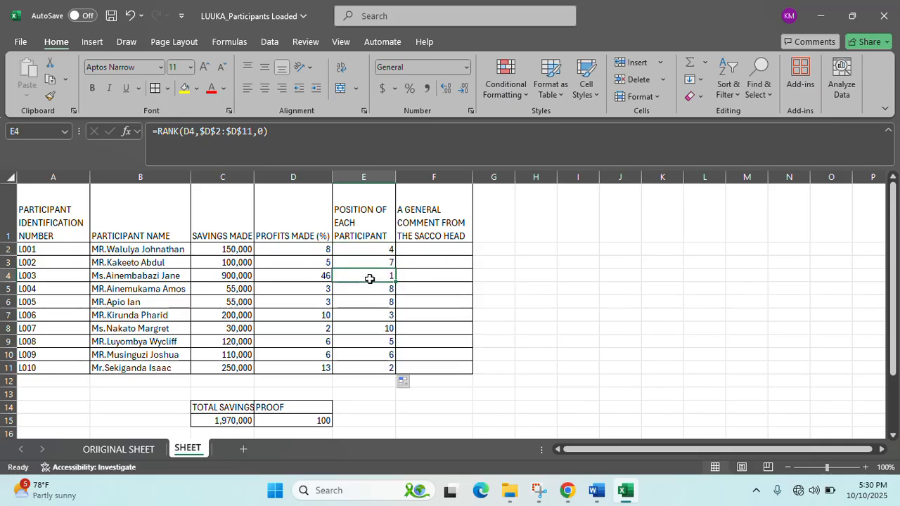
- Fill the top participant's row A4:E4 light green
click(54, 275)
mouse_move(54, 275)
mouse_down()
mouse_move(204, 288)
mouse_move(364, 274)
mouse_up()
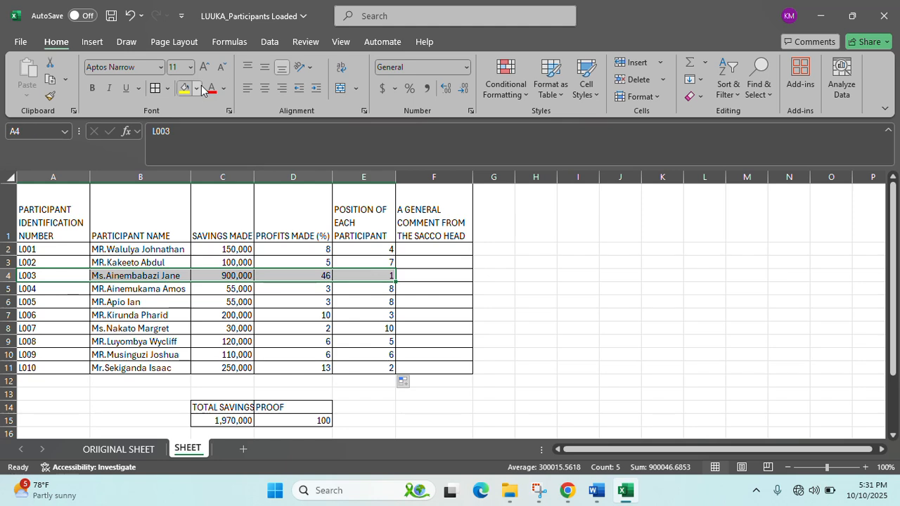
click(197, 89)
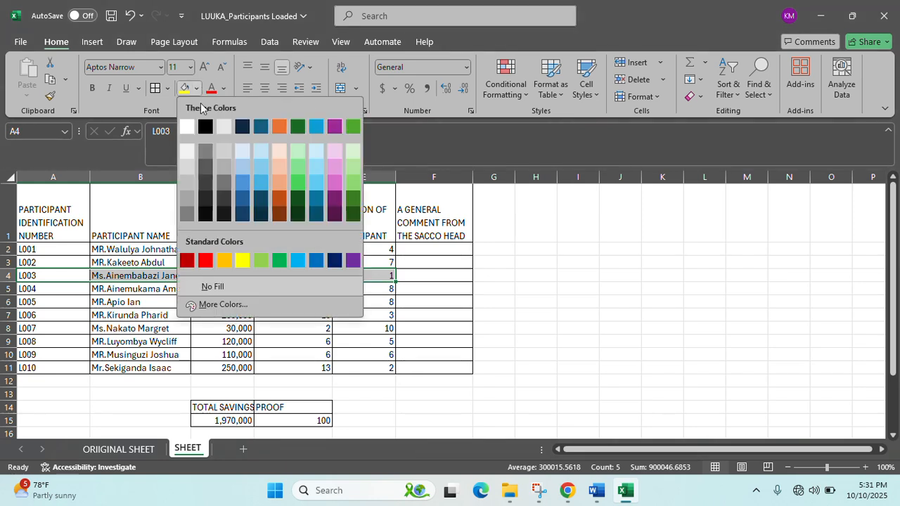
click(261, 260)
click(357, 289)
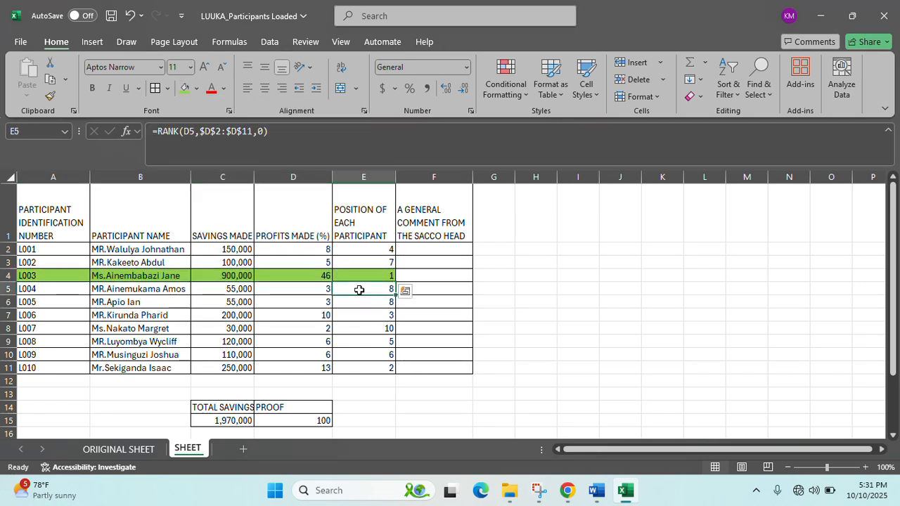
- Select F2 for the first comment and review the scenario instructions in Word
click(424, 260)
click(436, 250)
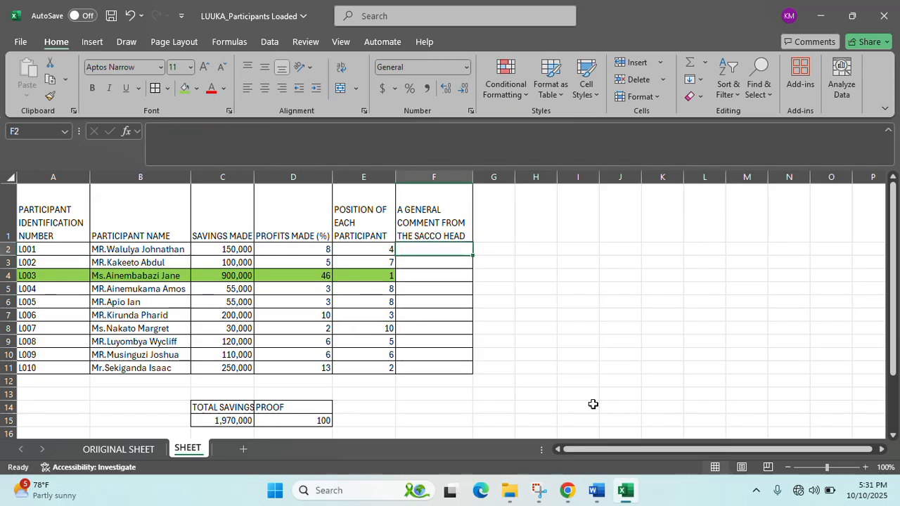
click(596, 489)
scroll(487, 320, down, 2)
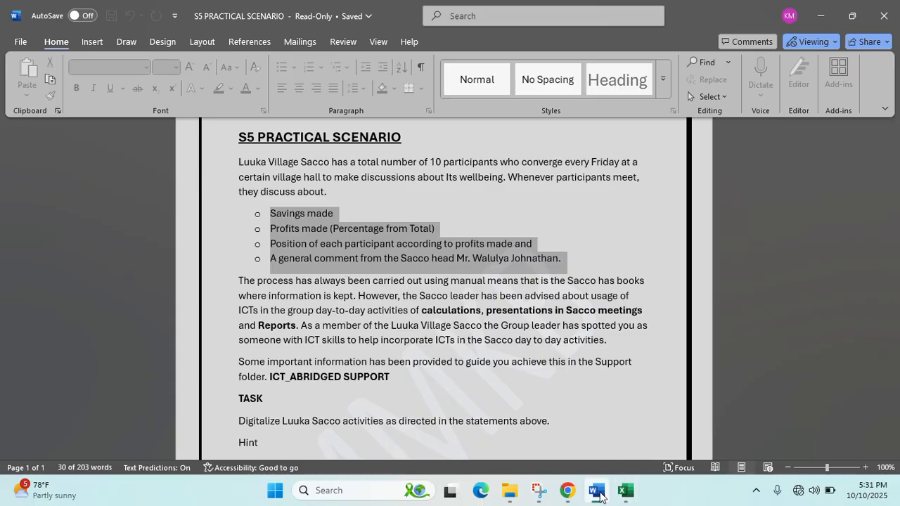
- Return to Excel's comments column, then reopen the S5 PRACTICAL SCENARIO brief in Word
click(597, 492)
click(432, 258)
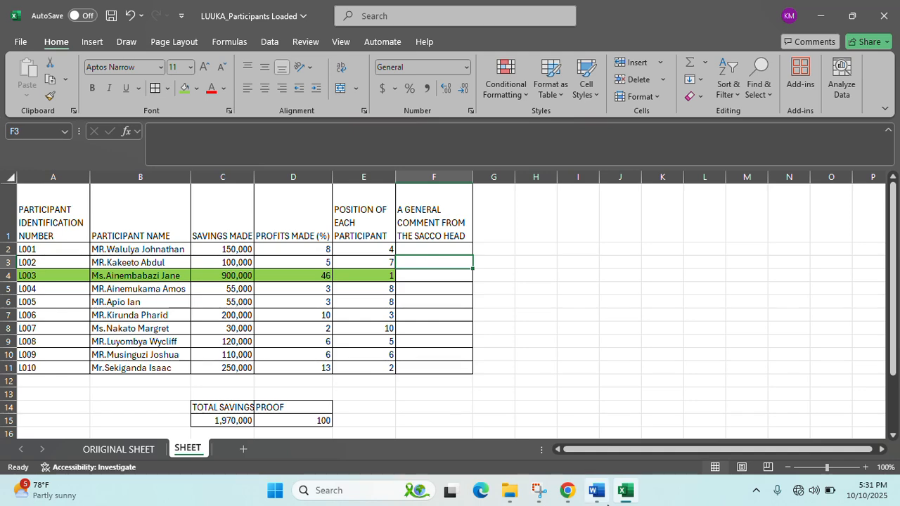
click(596, 490)
click(286, 251)
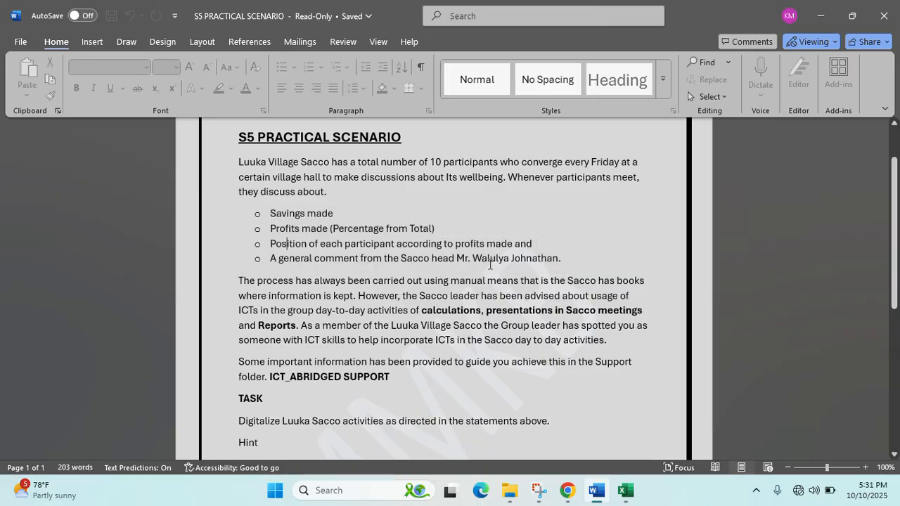
- Minimise Word and start an =IF( formula in F2 for the first participant's comment
click(818, 15)
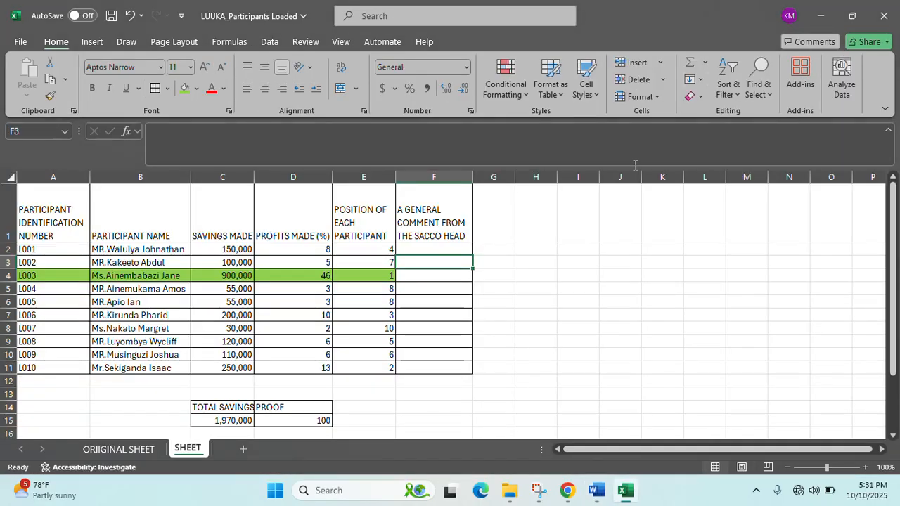
click(426, 250)
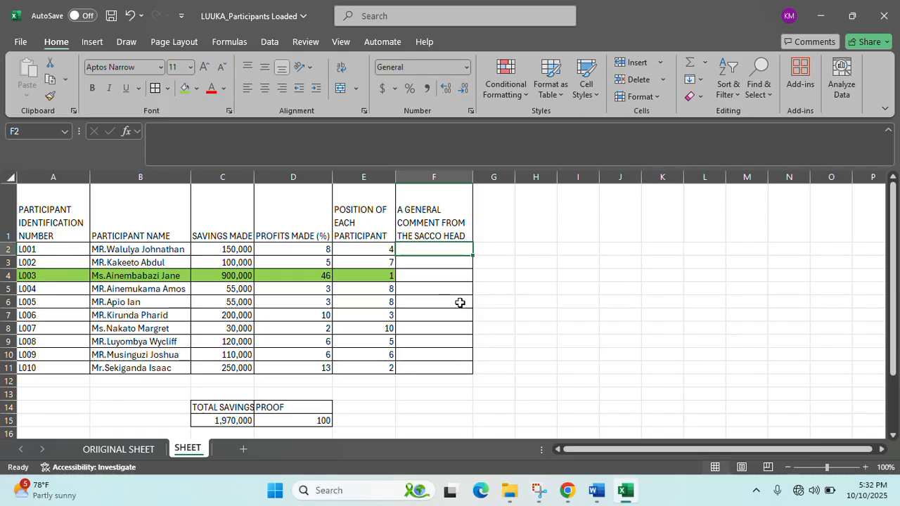
text(=IF()
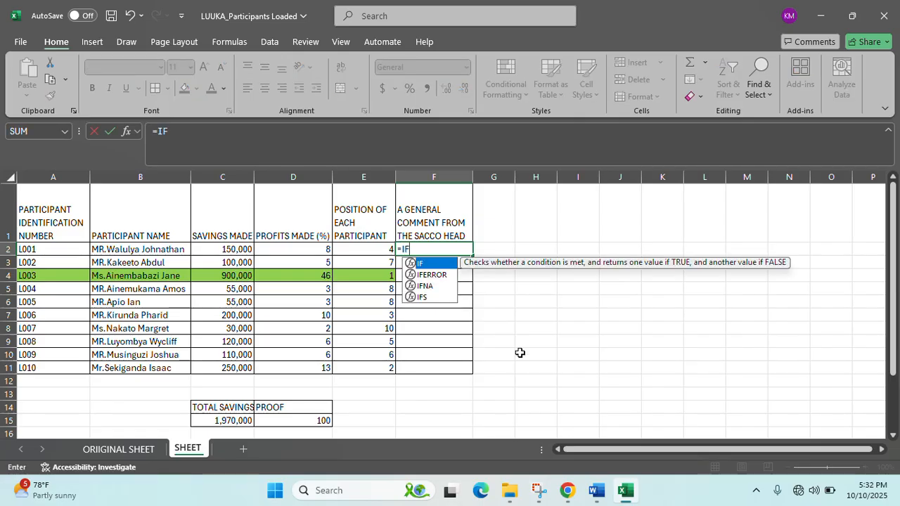
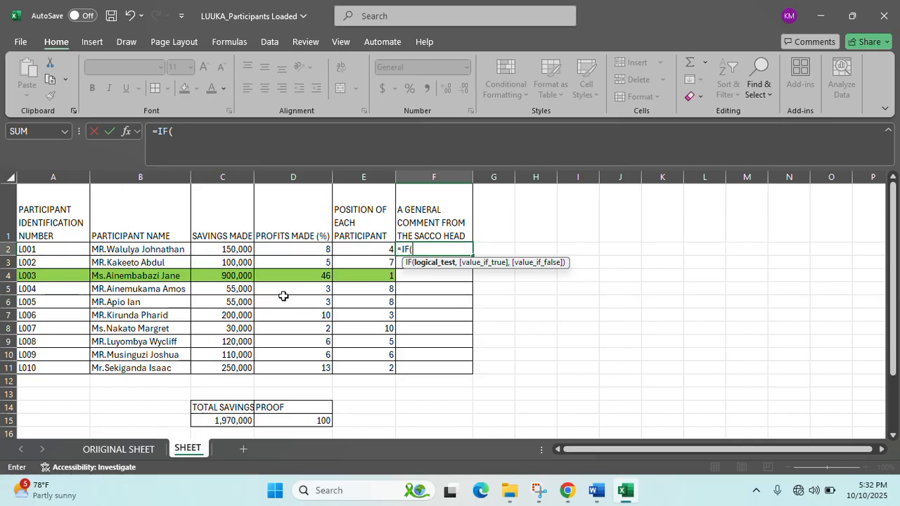
- Complete F2's formula as =IF(D2>=10,"SAVINGS GROUP1",IF(D2<10,"SAVINGS GROUP1")) using D2's profit
click(313, 250)
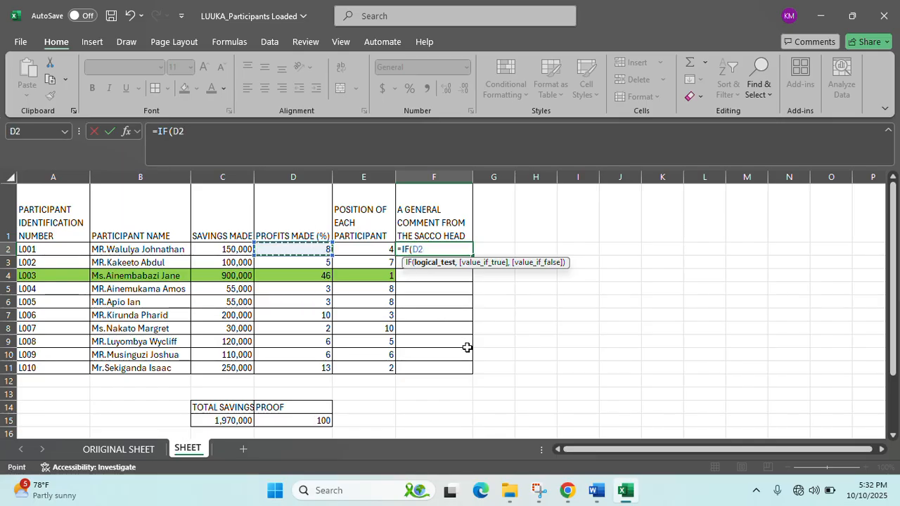
text(>)
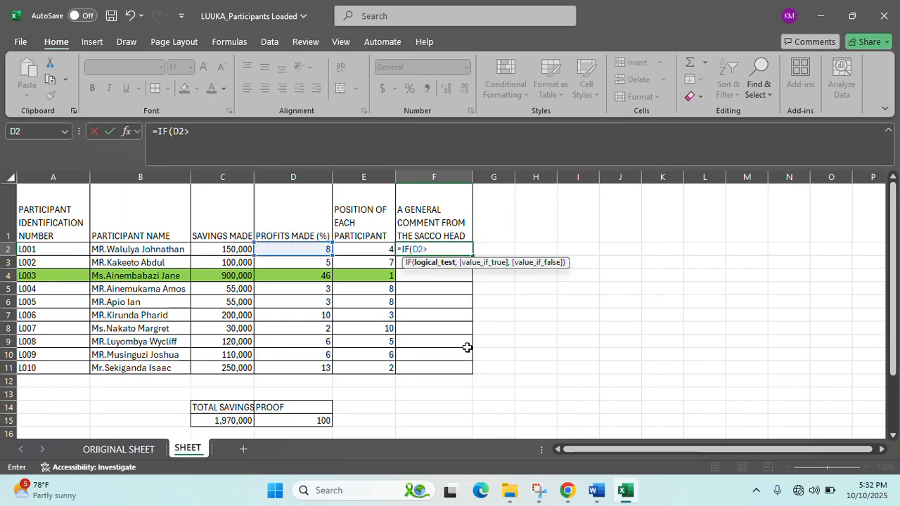
text(=10,)
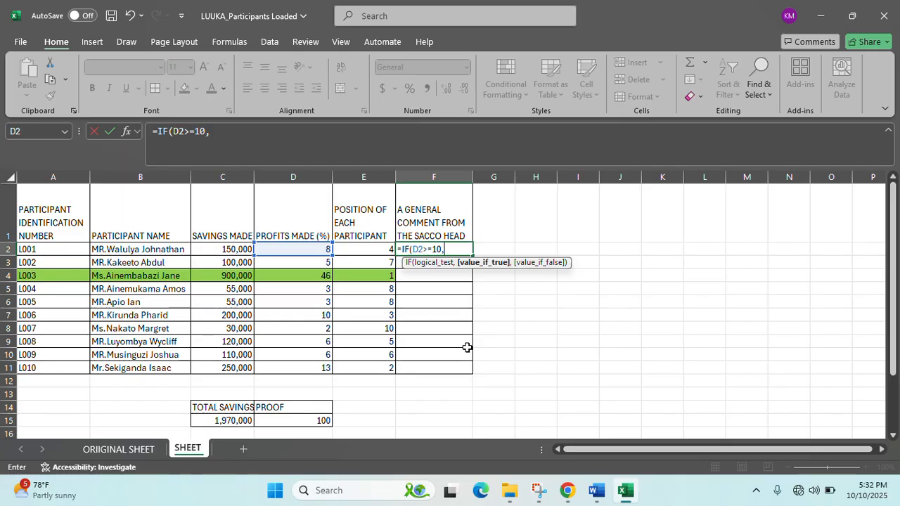
text("SAVINGS )
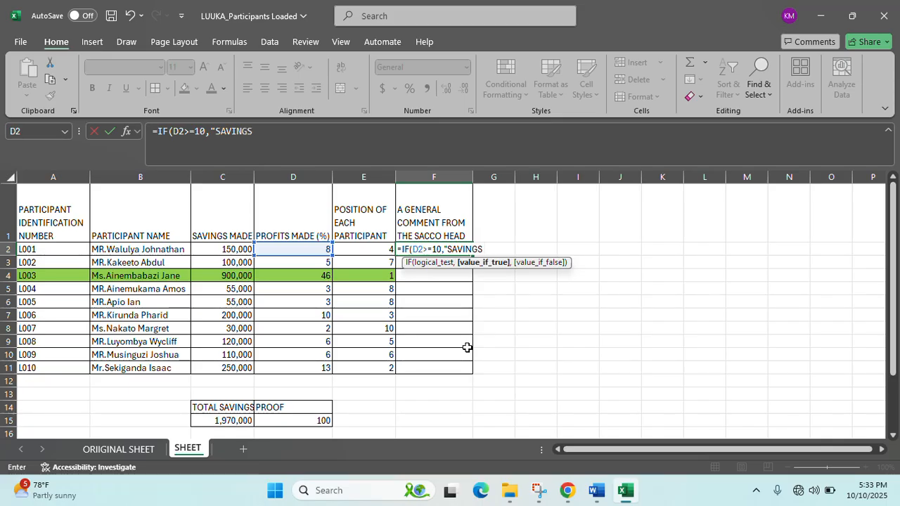
text(GROUP1",)
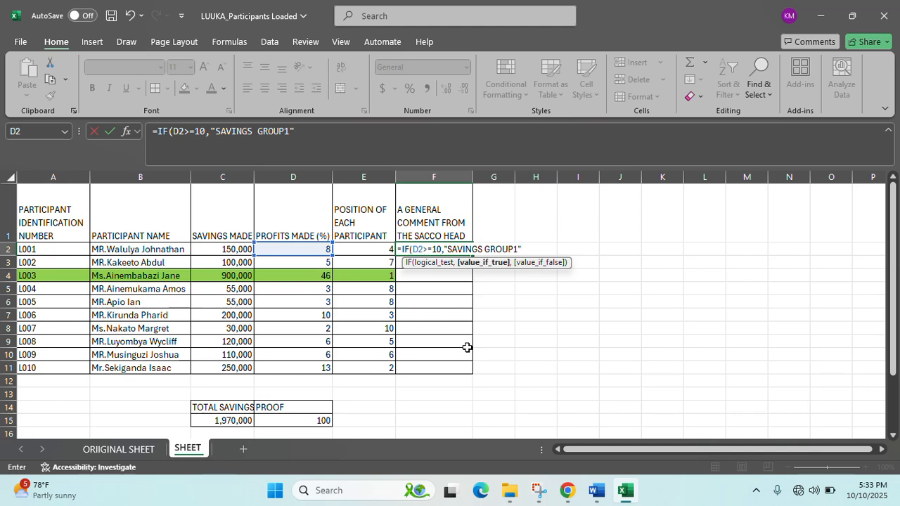
text(IF()
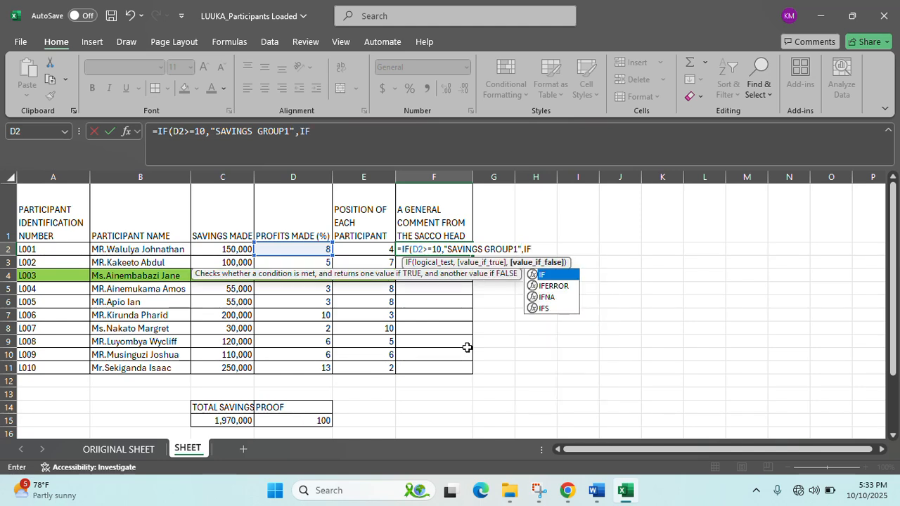
text(D2<10)
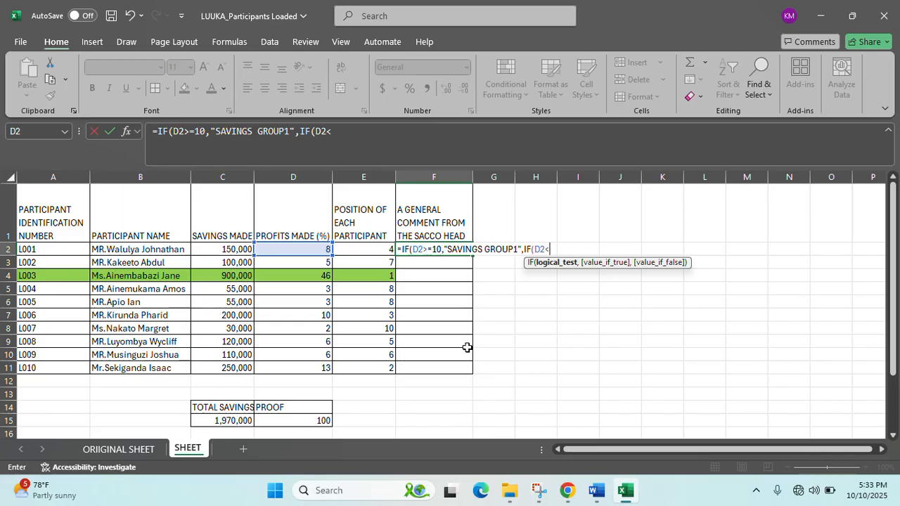
text(,")
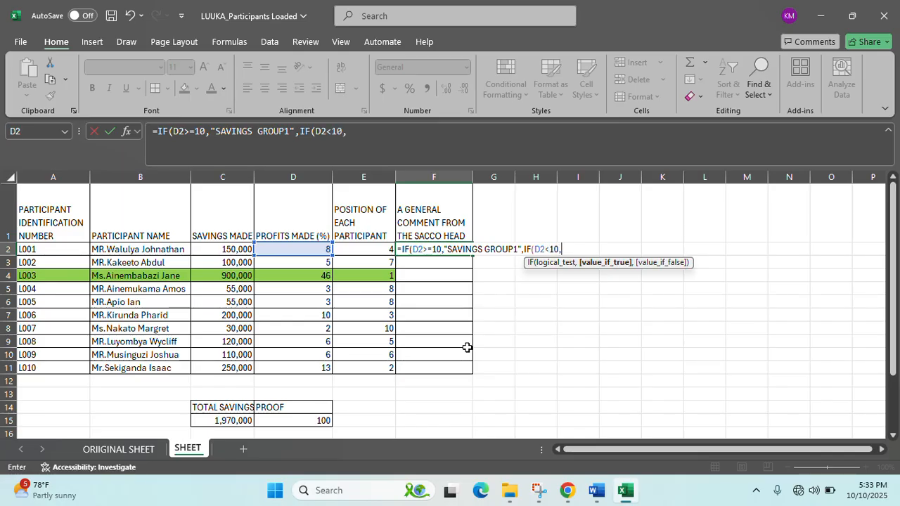
text(SAVINGS GROUP)
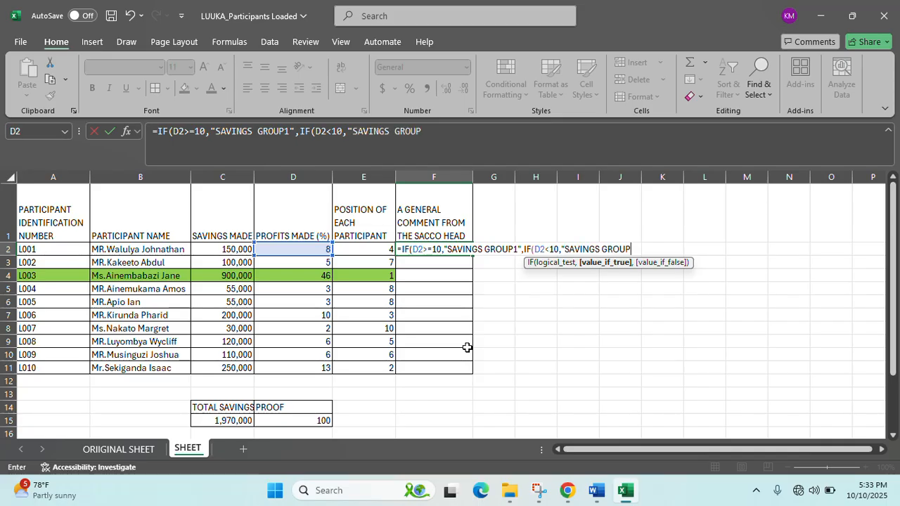
text(1")))
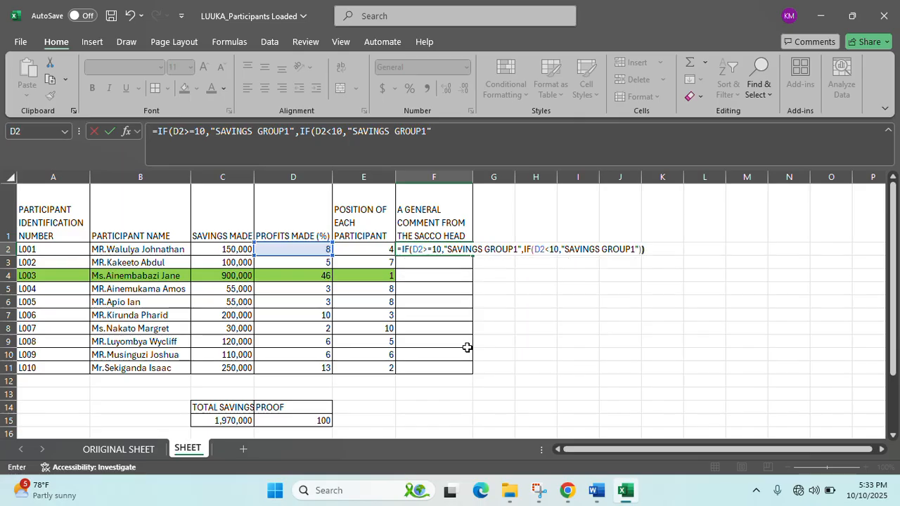
key(Return)
- Fill F2's formula down to F11 and widen column F to fit its heading
click(415, 248)
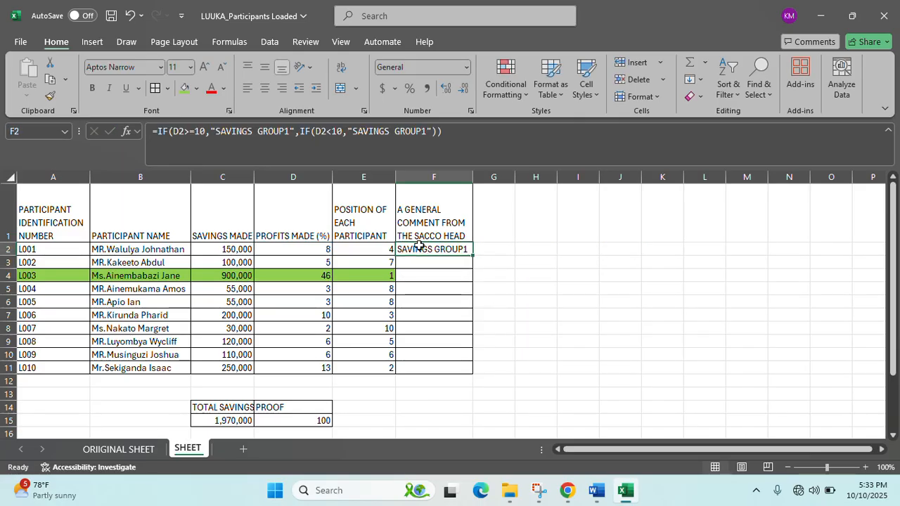
drag(472, 262, 458, 378)
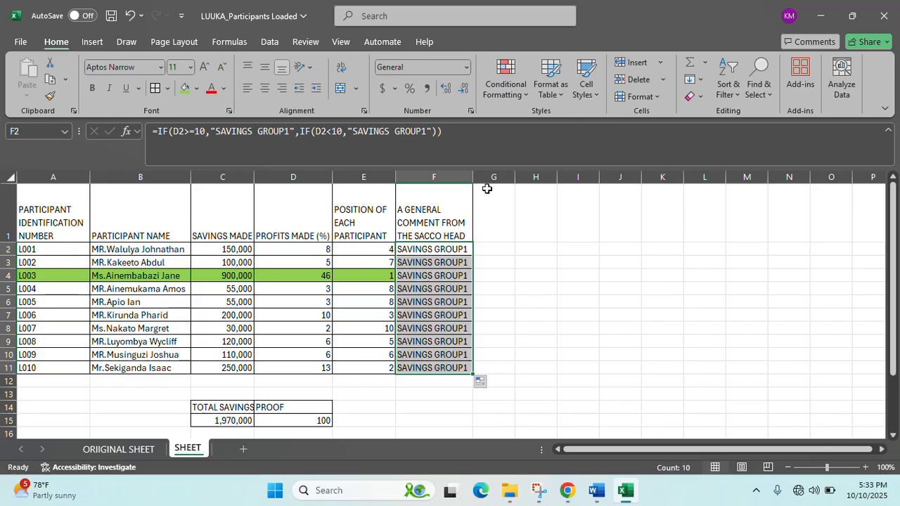
drag(479, 177, 490, 177)
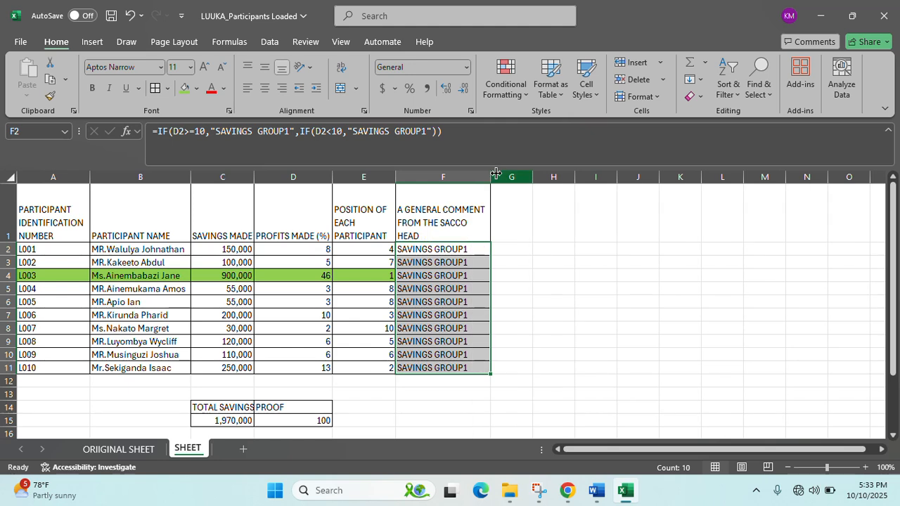
- Change F2's second label to "SAVINGS GROUP2" and refill the formula down to F11
double_click(450, 250)
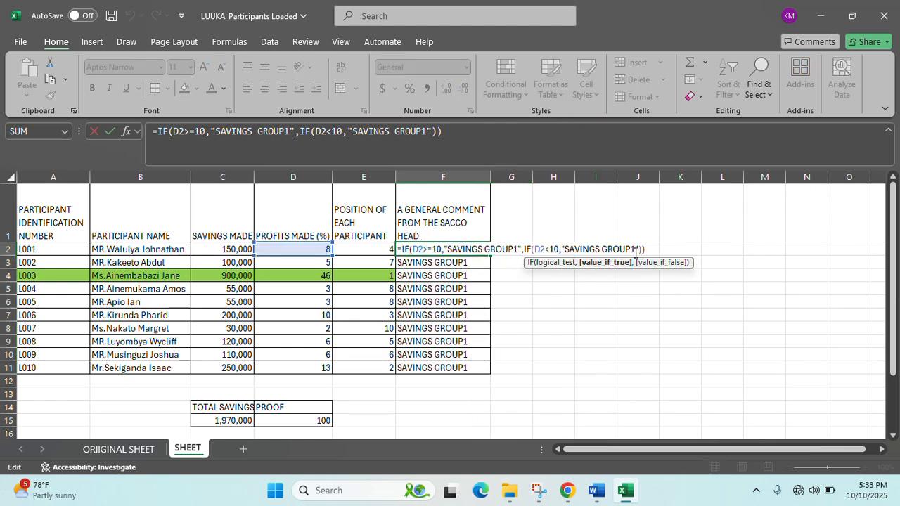
key(BackSpace)
text(2)
key(Return)
click(460, 249)
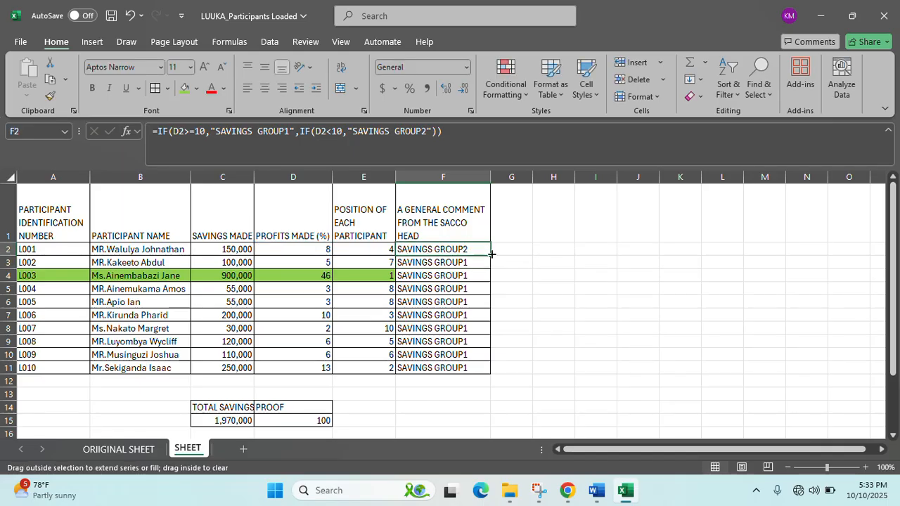
drag(490, 253, 488, 369)
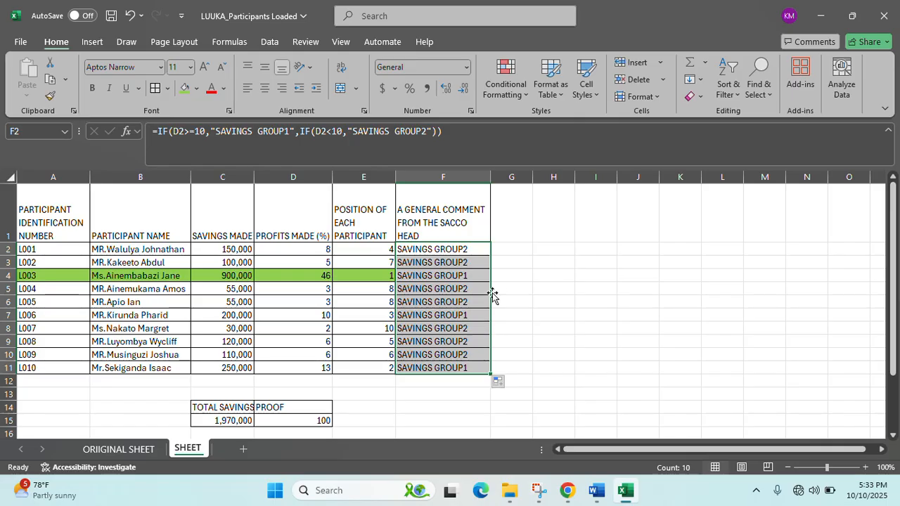
click(472, 274)
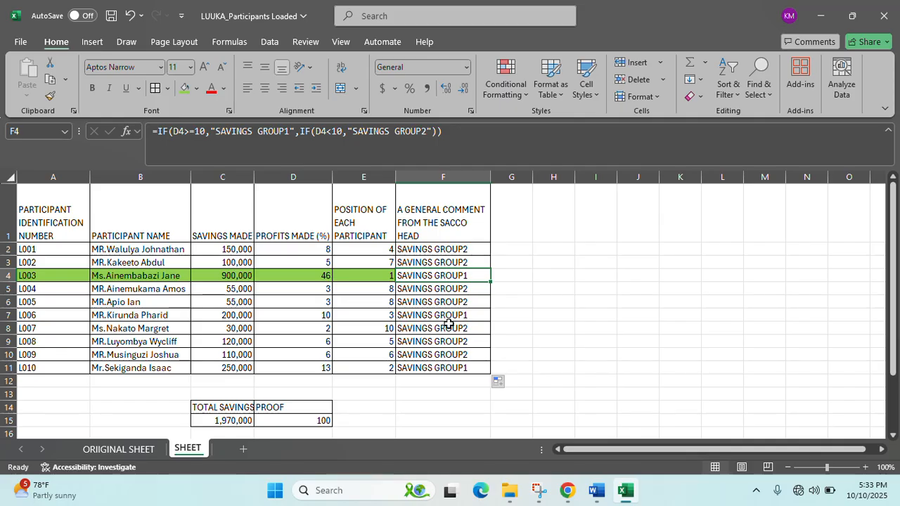
- Give the SAVINGS GROUP2 cells F2, F3, F5, F6, F8, F9 and F10 a light blue fill
click(478, 249)
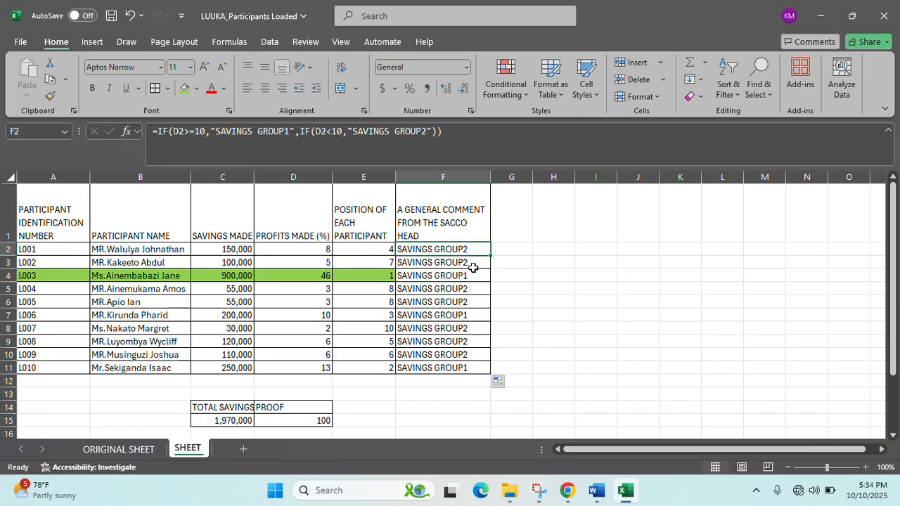
ctrl+click(474, 264)
ctrl+click(476, 300)
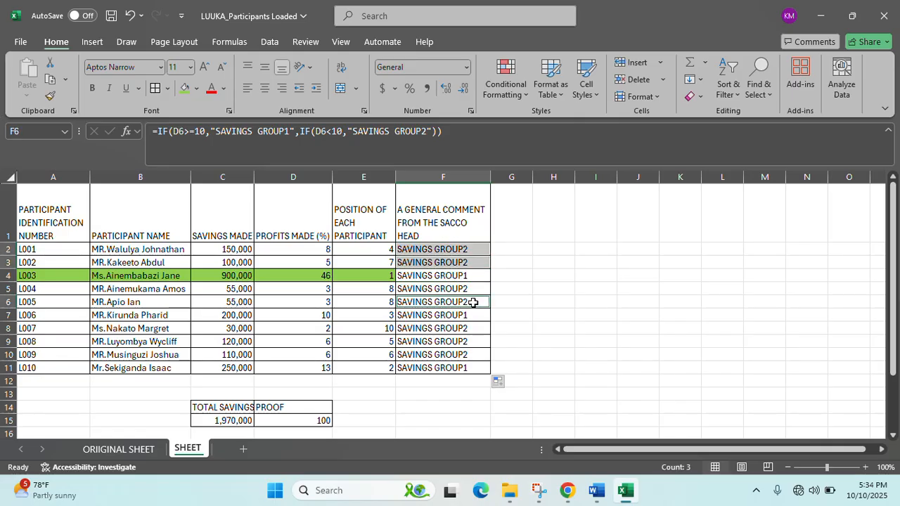
ctrl+click(476, 290)
ctrl+click(464, 344)
ctrl+click(469, 331)
ctrl+click(470, 356)
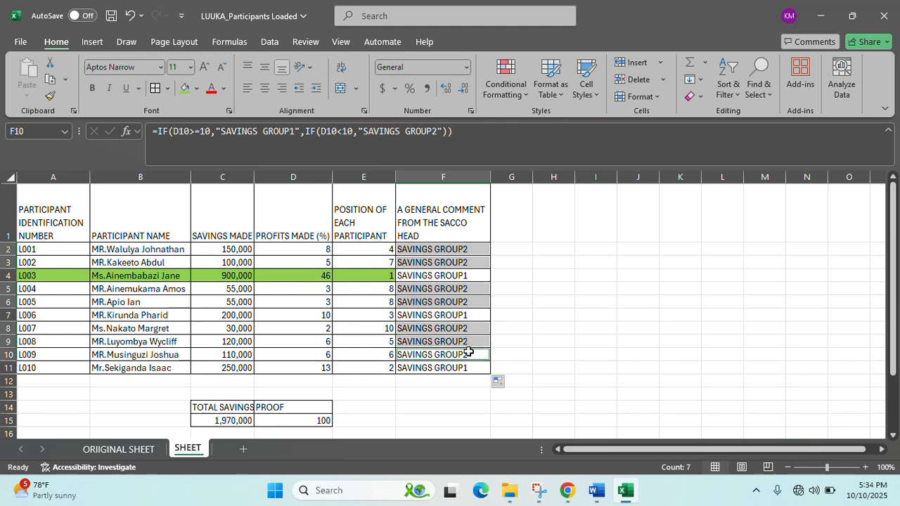
click(198, 90)
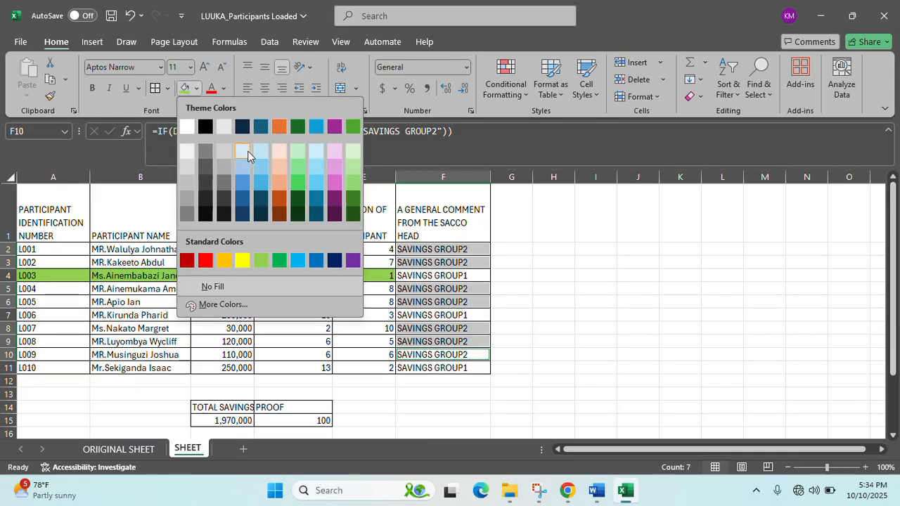
click(261, 156)
click(518, 259)
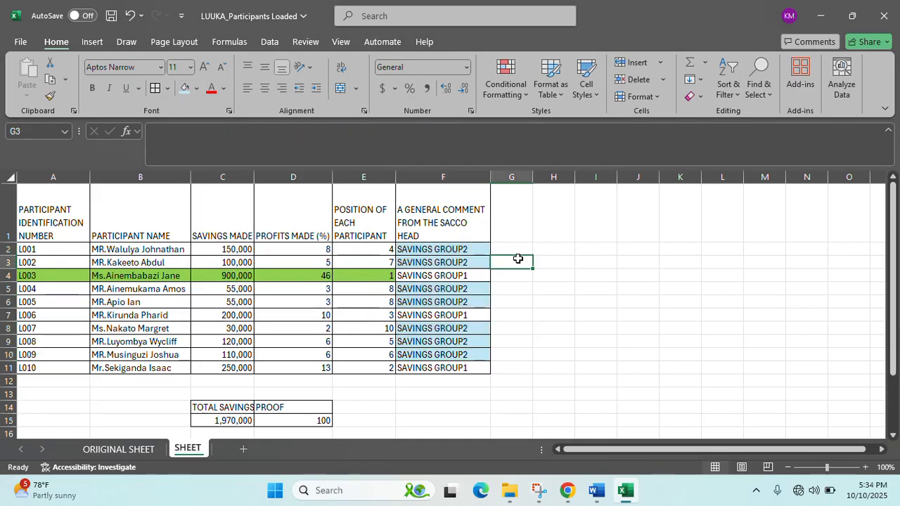
click(554, 231)
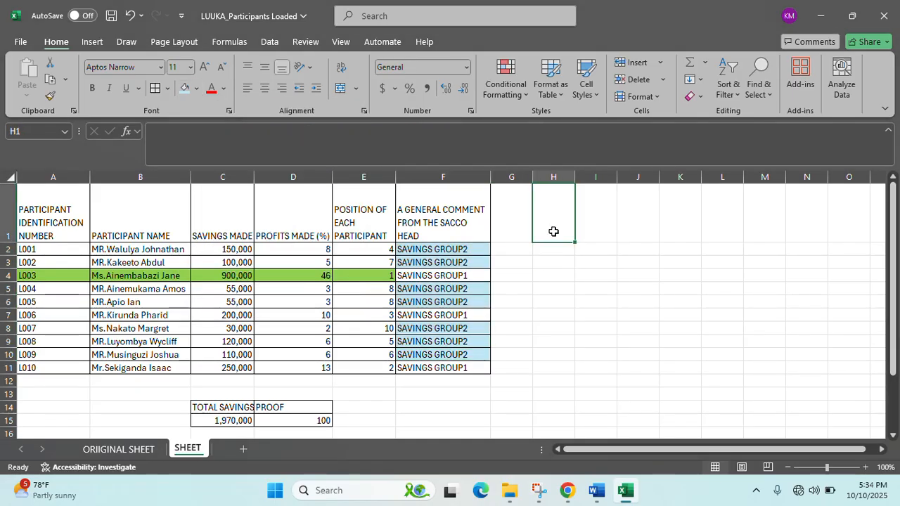
click(529, 230)
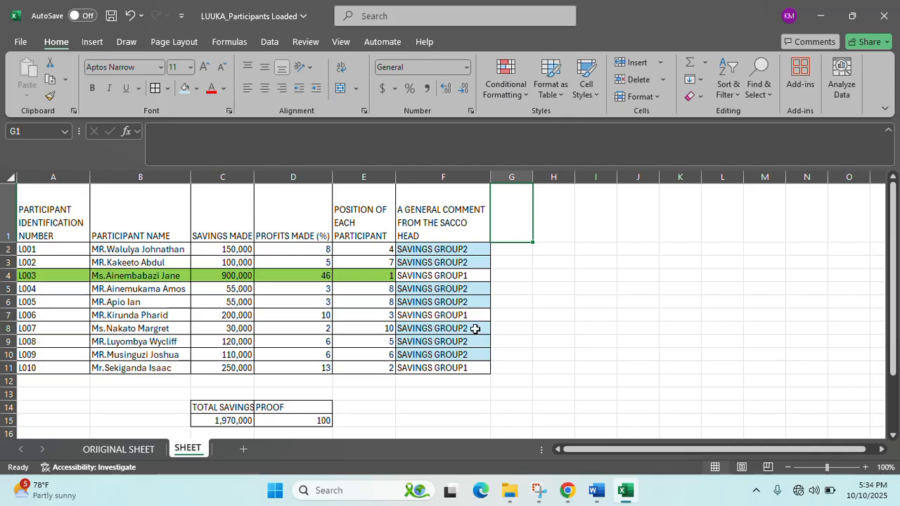
click(596, 490)
scroll(343, 244, up, 1)
scroll(342, 245, up, 2)
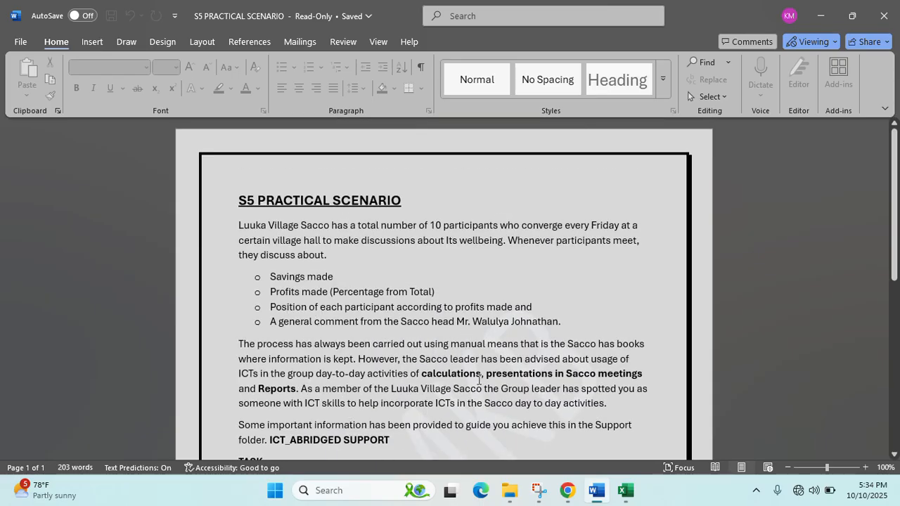
click(788, 16)
scroll(387, 320, down, 1)
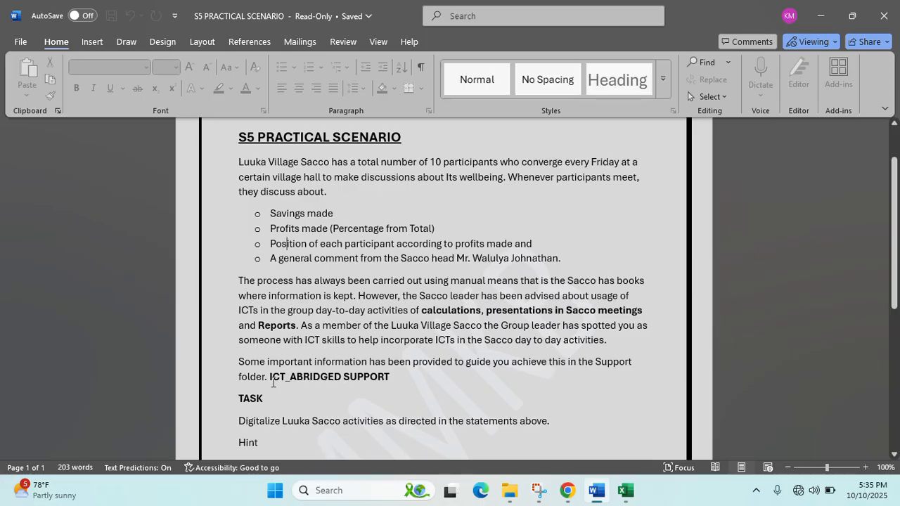
scroll(349, 383, down, 3)
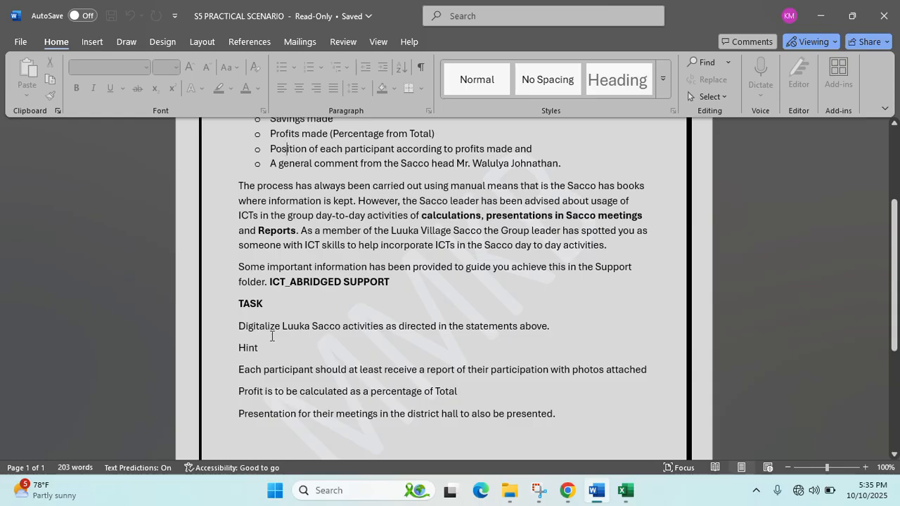
click(625, 491)
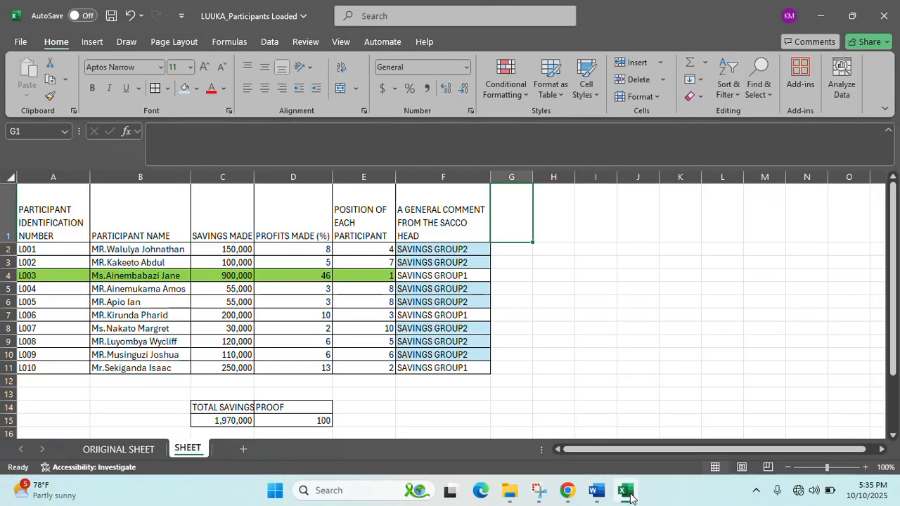
- Reread the S5 PRACTICAL SCENARIO brief's 'Each participant should' hint and the surrounding task page
click(627, 491)
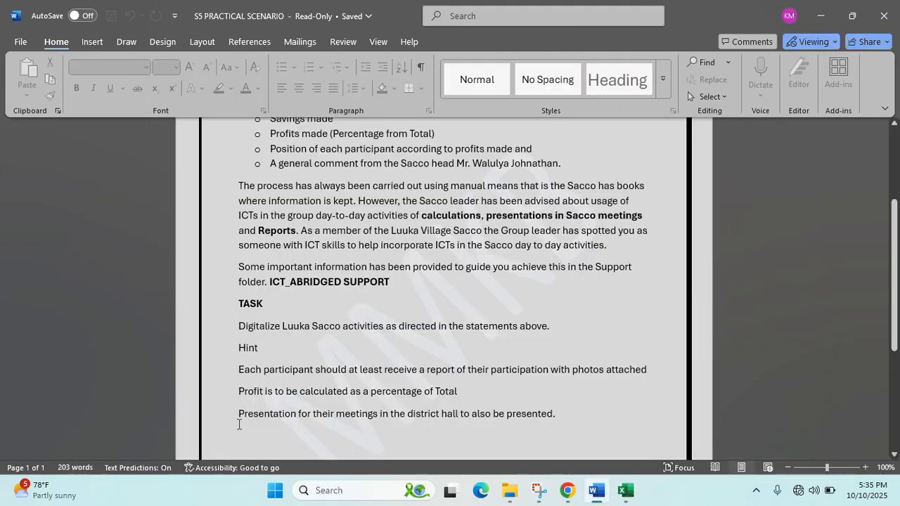
drag(240, 369, 648, 370)
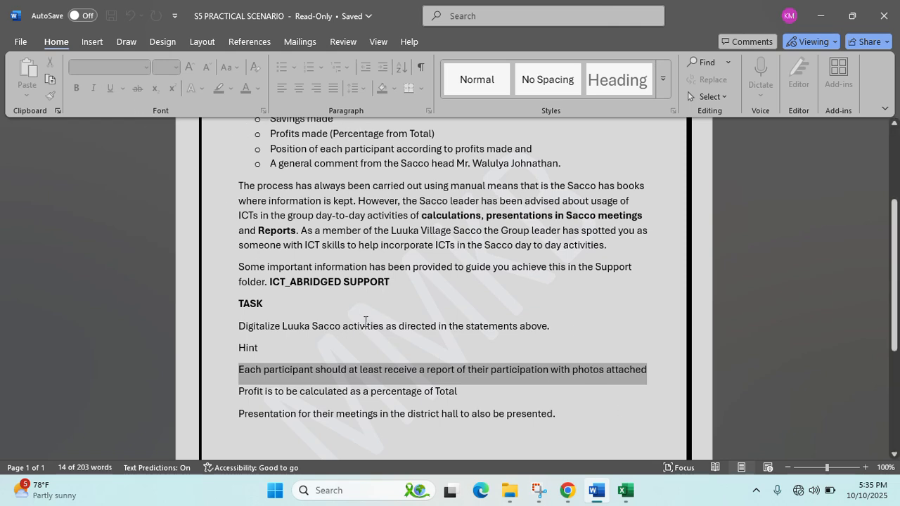
click(365, 325)
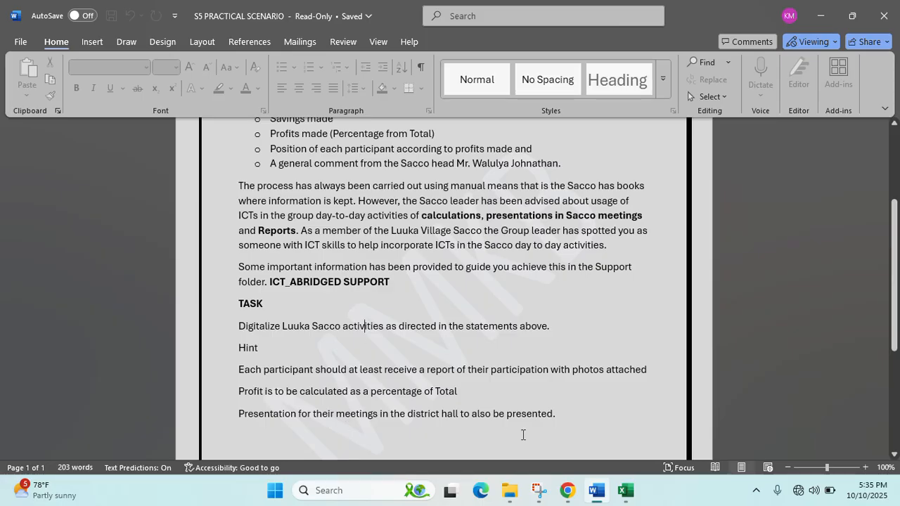
scroll(570, 418, up, 4)
scroll(570, 419, down, 3)
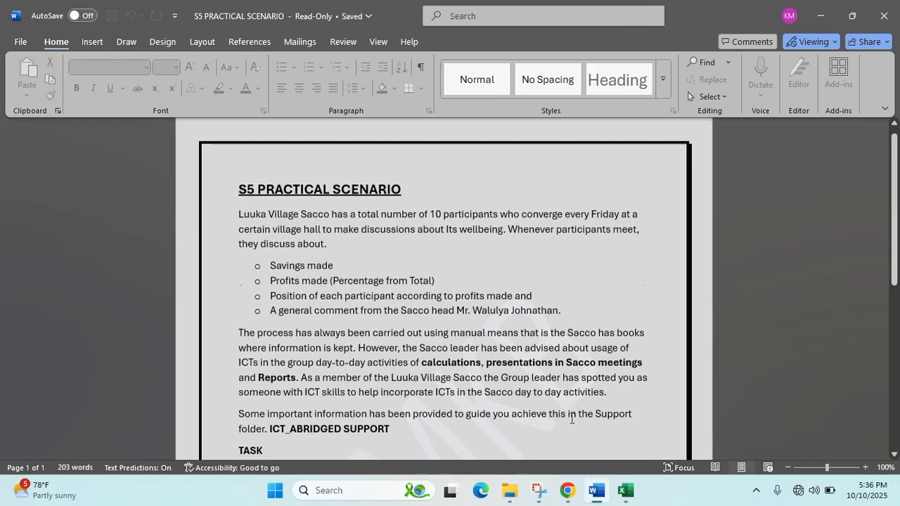
click(631, 499)
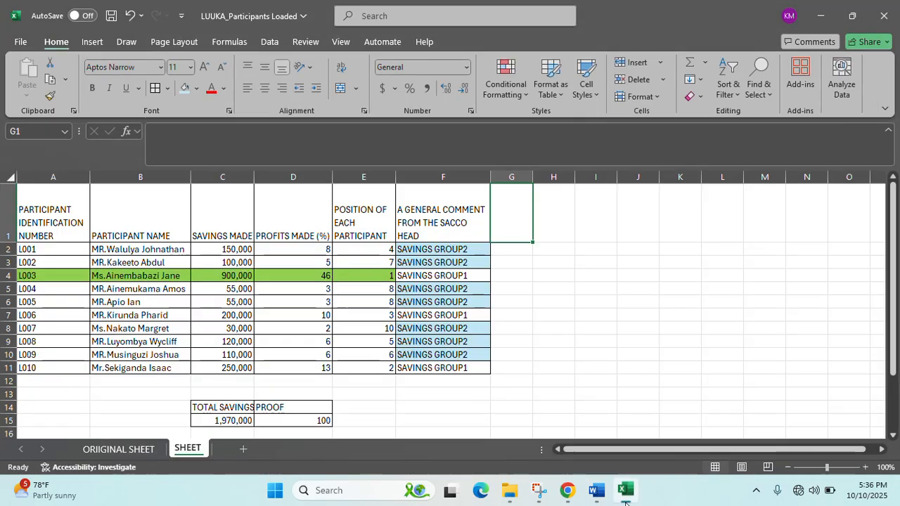
click(461, 276)
click(105, 450)
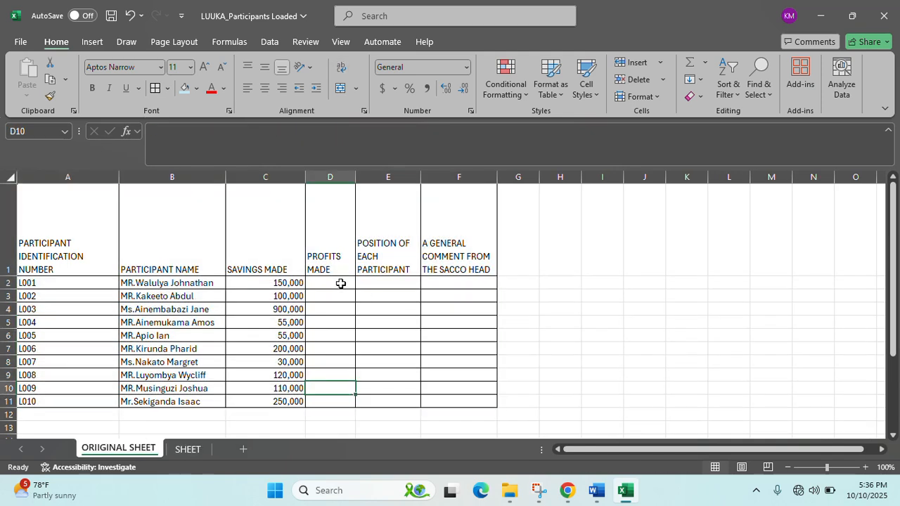
click(340, 283)
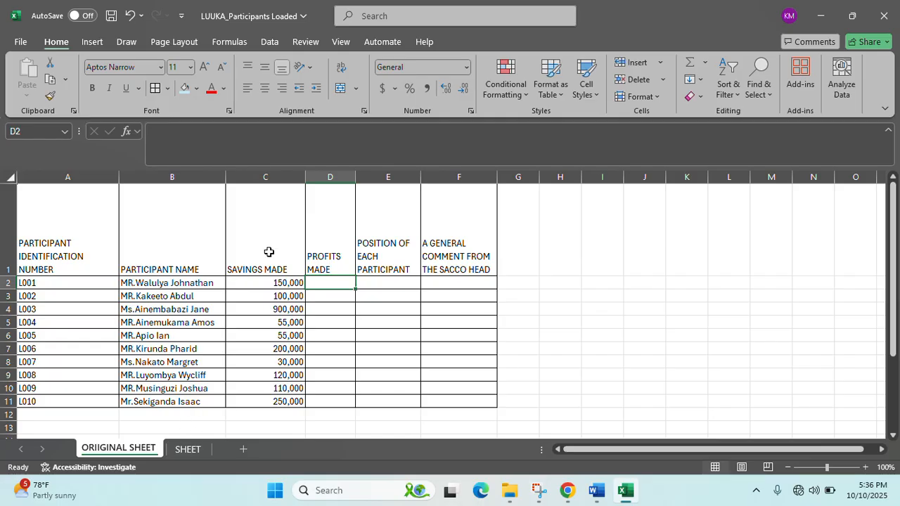
click(214, 197)
click(187, 449)
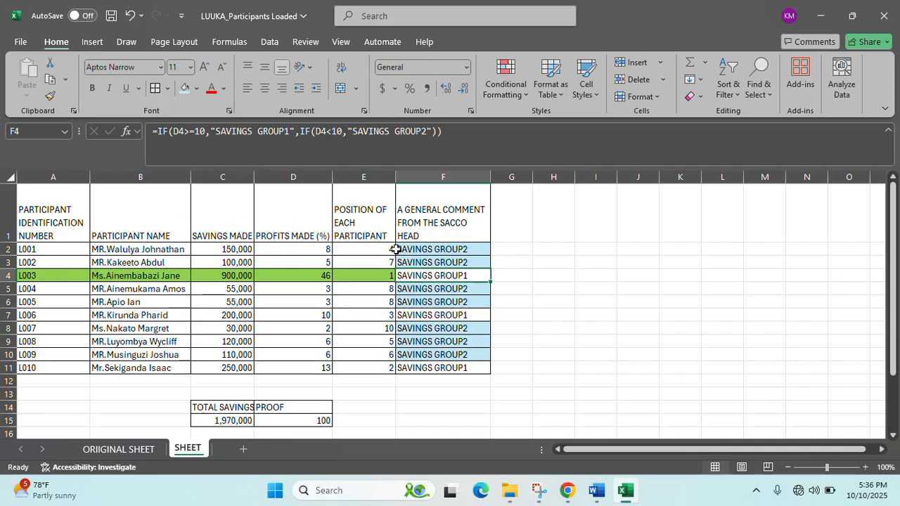
- Make the A1:F1 column titles bold with a dark teal font colour
drag(60, 221, 450, 211)
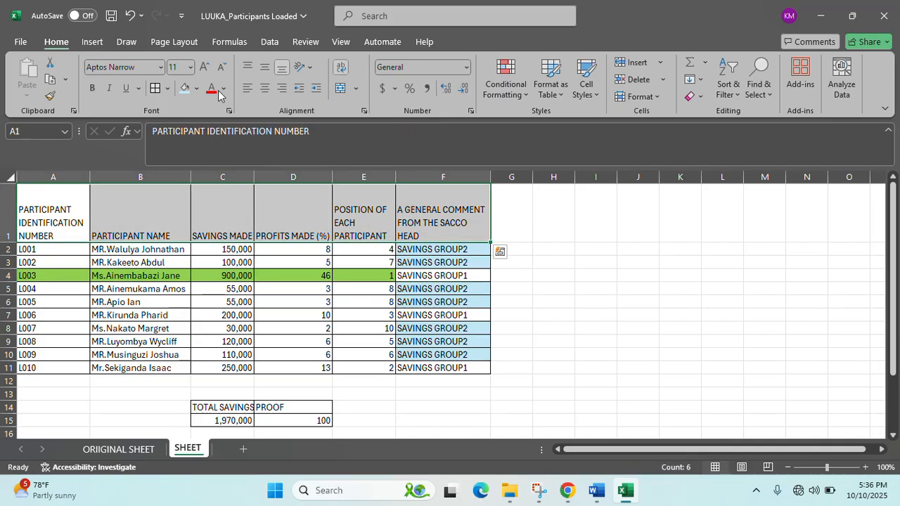
click(91, 88)
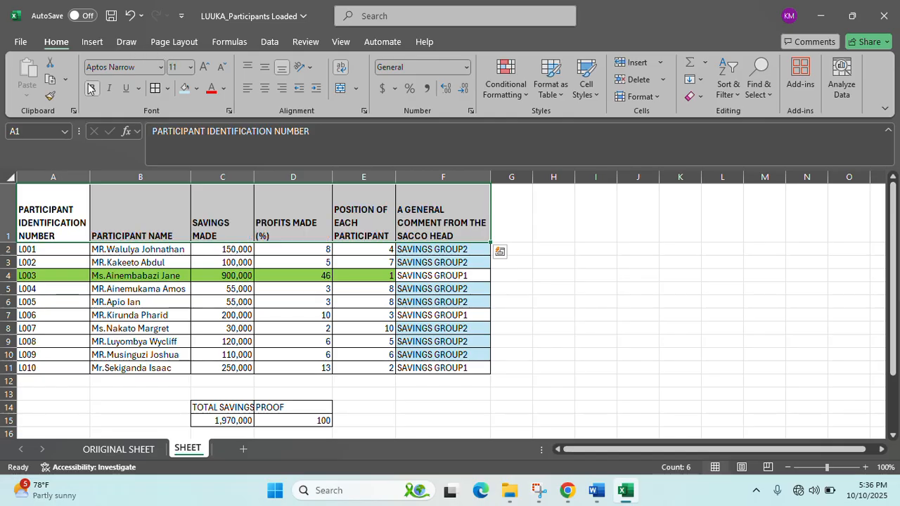
click(223, 89)
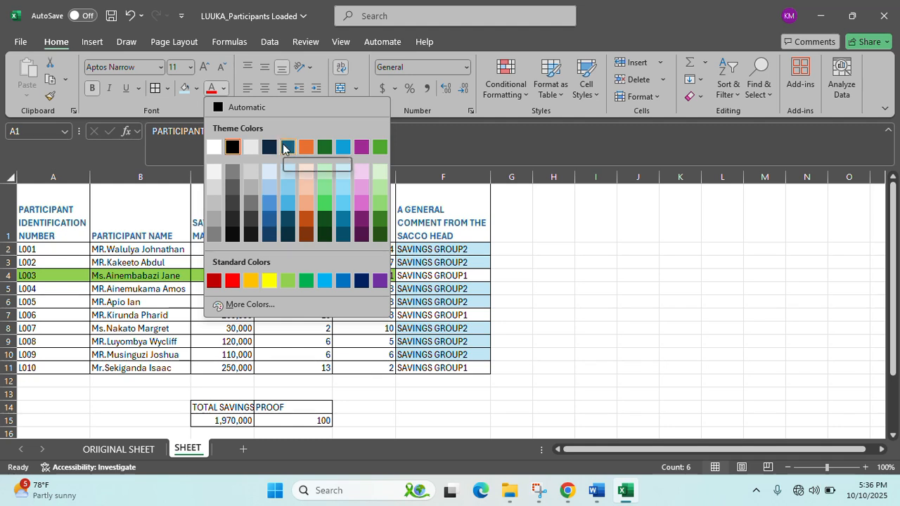
click(287, 147)
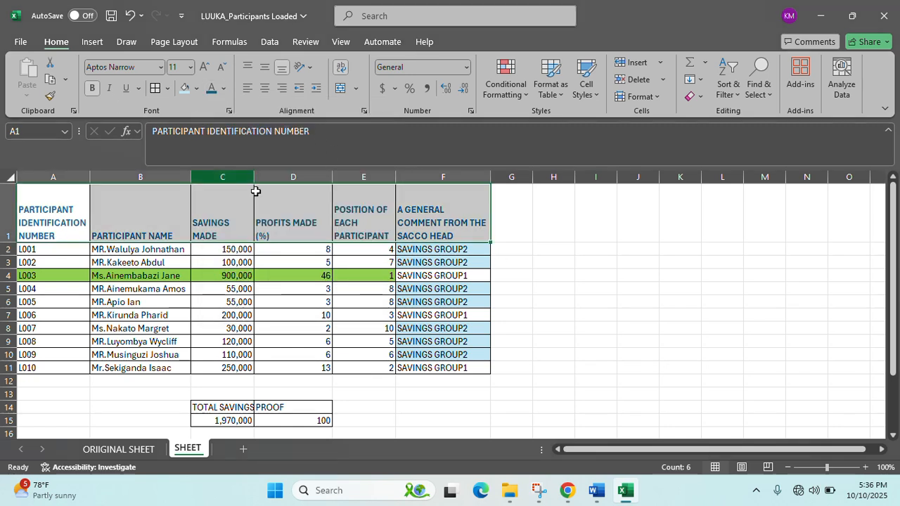
click(162, 315)
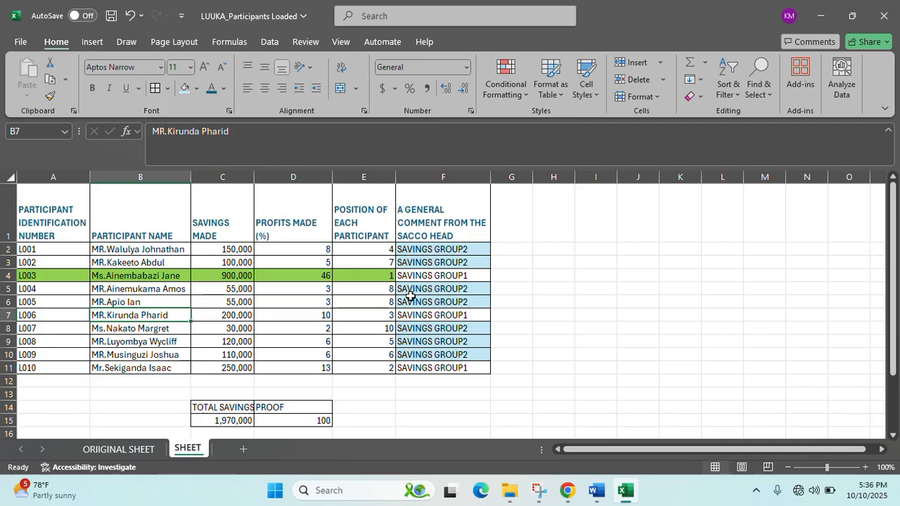
click(821, 16)
- Open the PASSPORT PHOTOS folder under A LEVEL SAMPLE PRAC QUESTION and preview photo L001
click(816, 14)
click(815, 14)
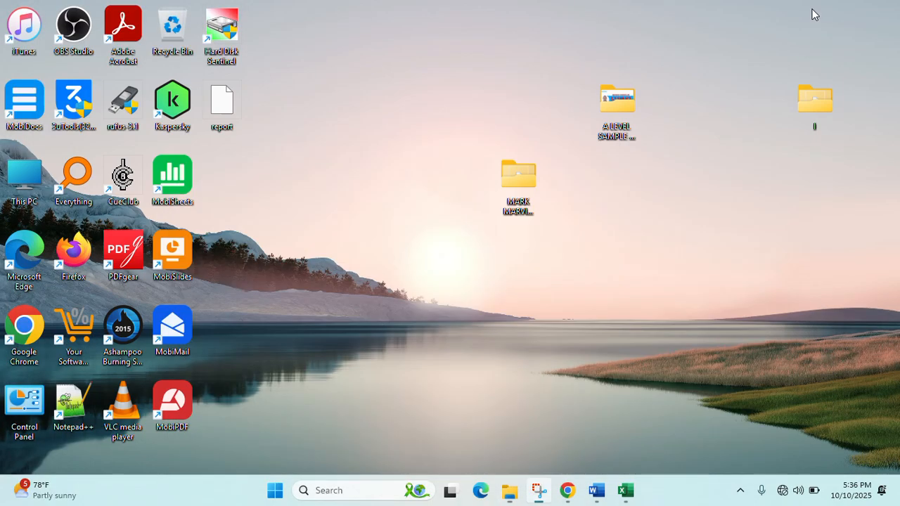
double_click(590, 102)
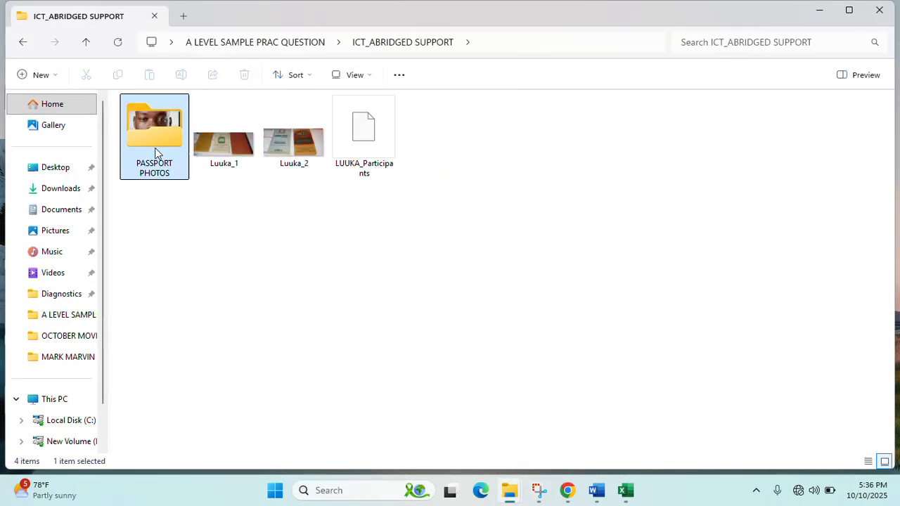
double_click(155, 144)
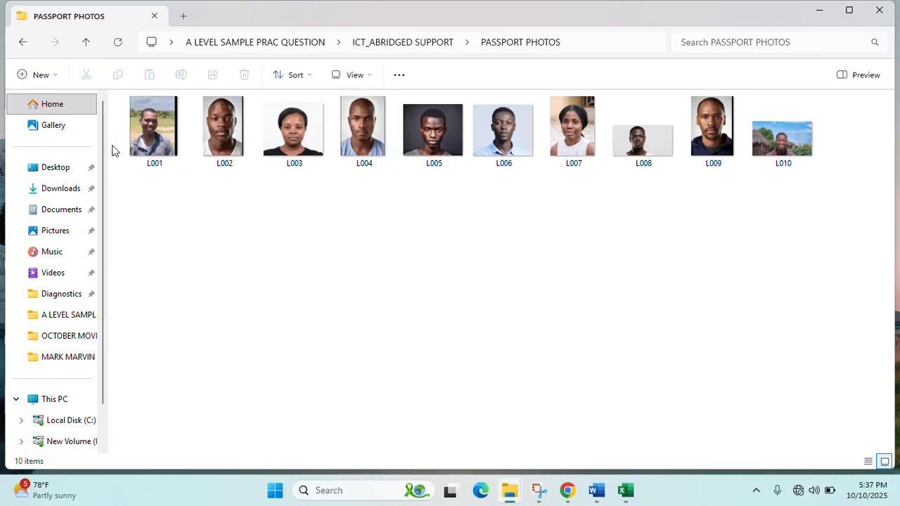
click(157, 140)
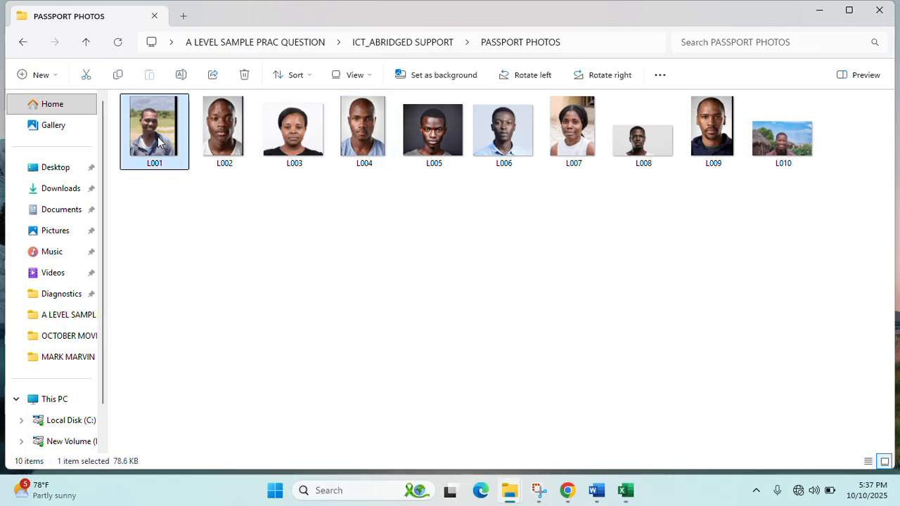
double_click(157, 141)
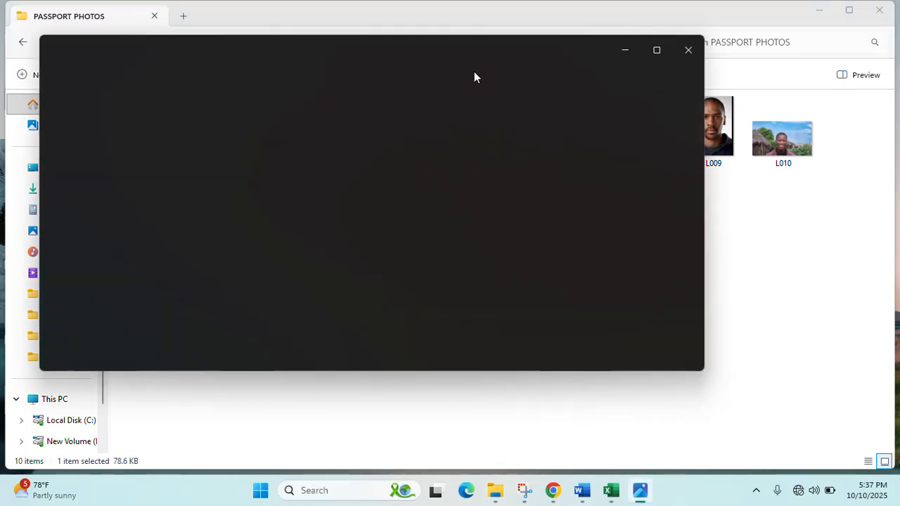
click(674, 53)
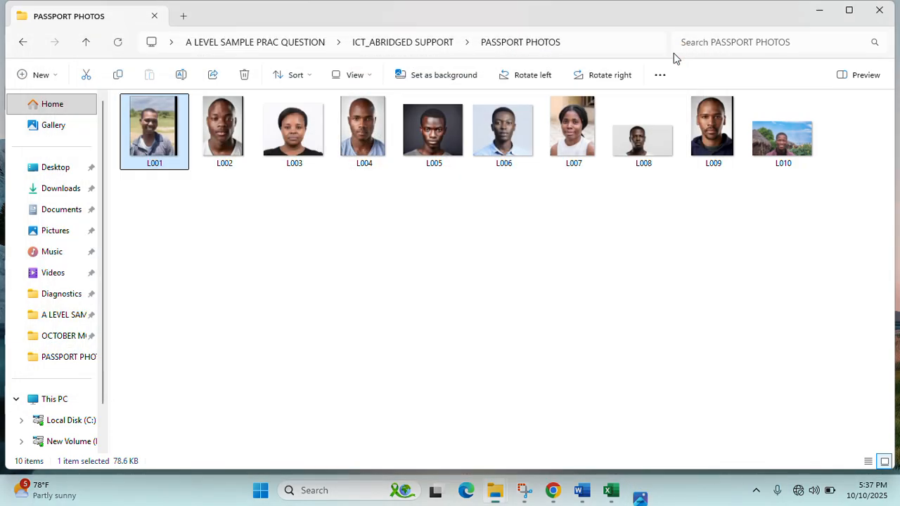
- Place a smaller Excel window below the photo thumbnails to compare them with the participant IDs
click(623, 490)
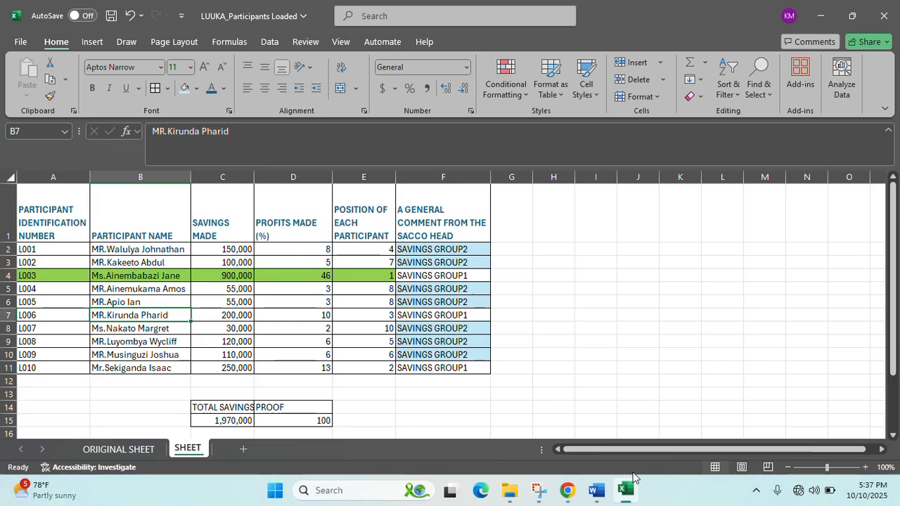
click(849, 14)
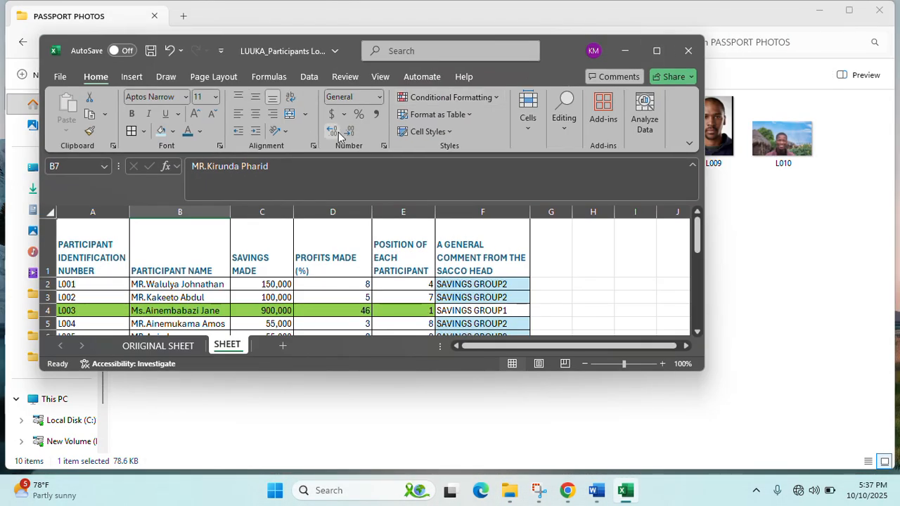
drag(554, 17, 716, 184)
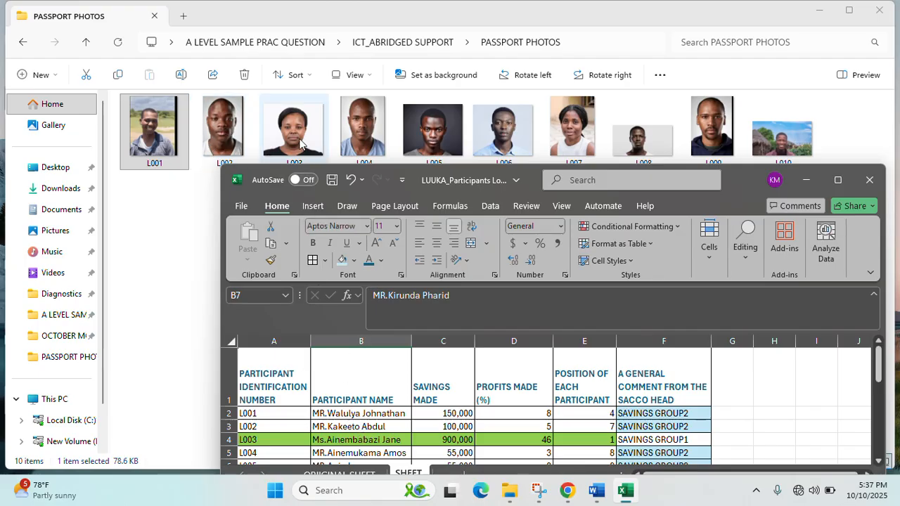
scroll(356, 453, down, 2)
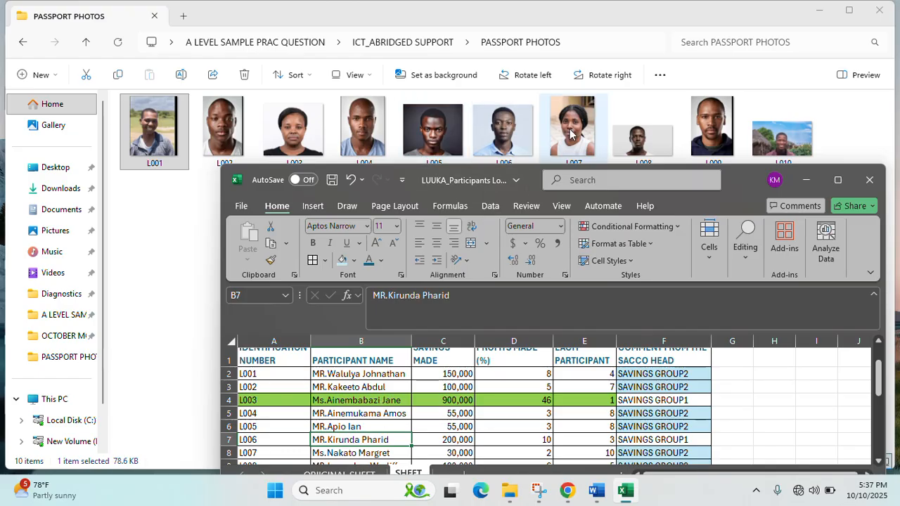
scroll(362, 391, down, 1)
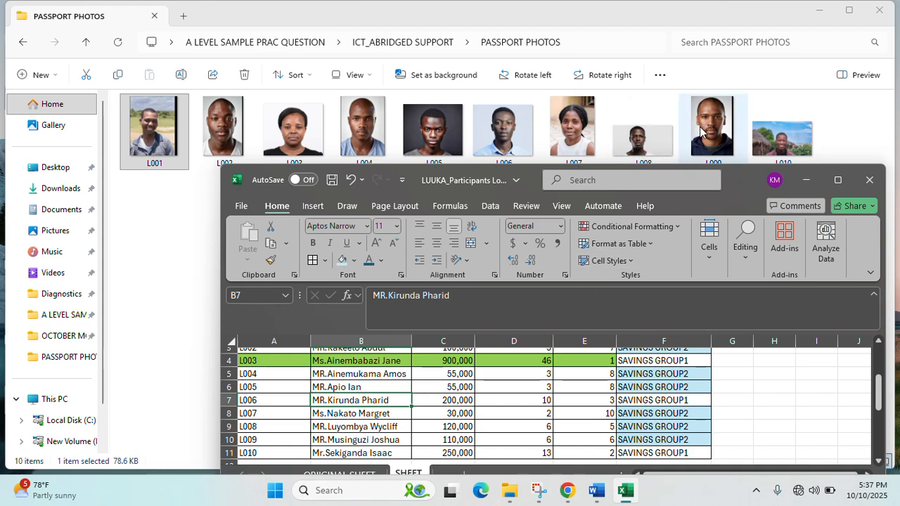
scroll(377, 437, down, 1)
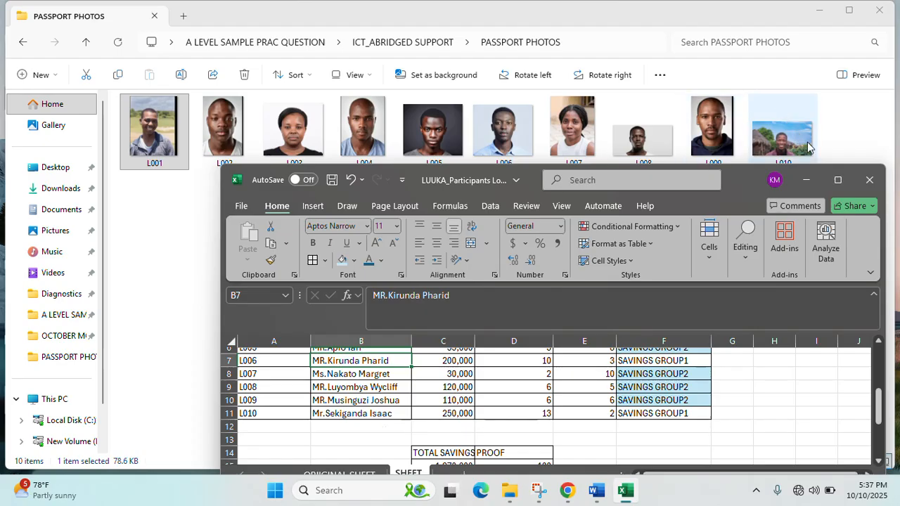
- Insert a new empty column A headed ID in the participant table
click(837, 179)
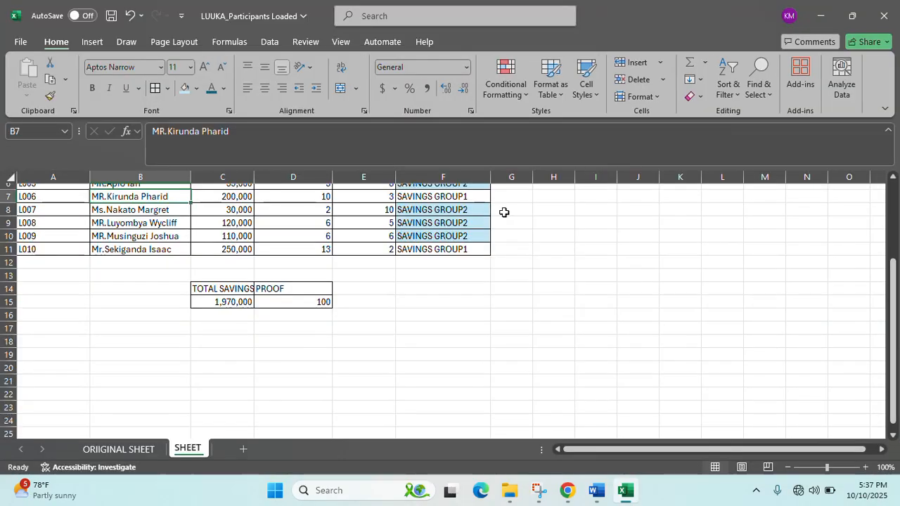
scroll(466, 224, up, 2)
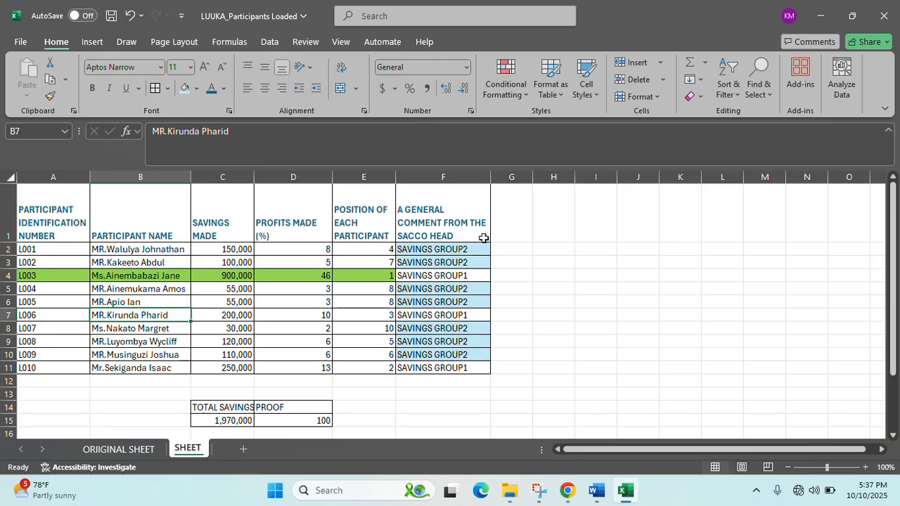
click(85, 177)
right_click(86, 178)
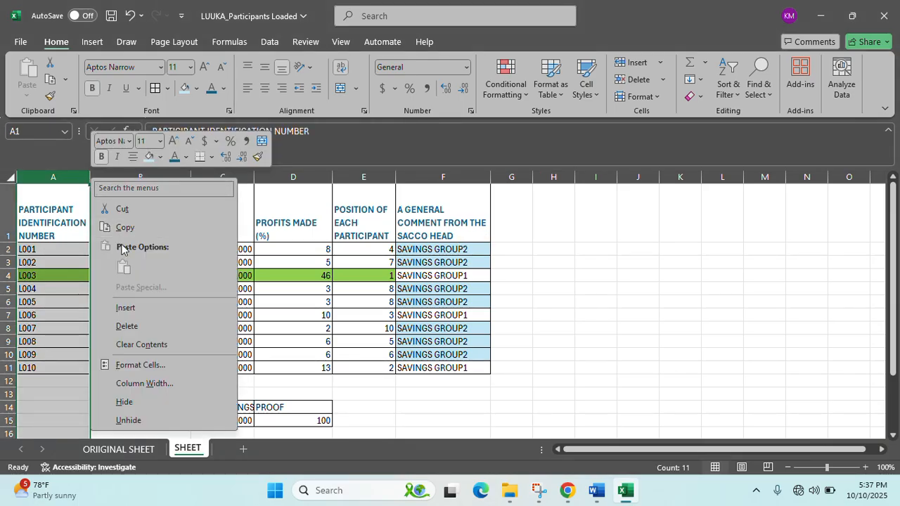
click(140, 313)
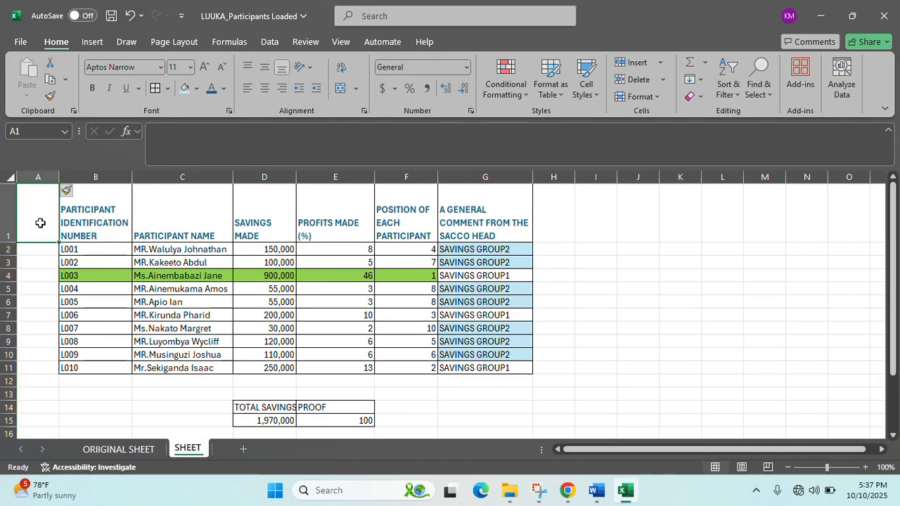
text(ID)
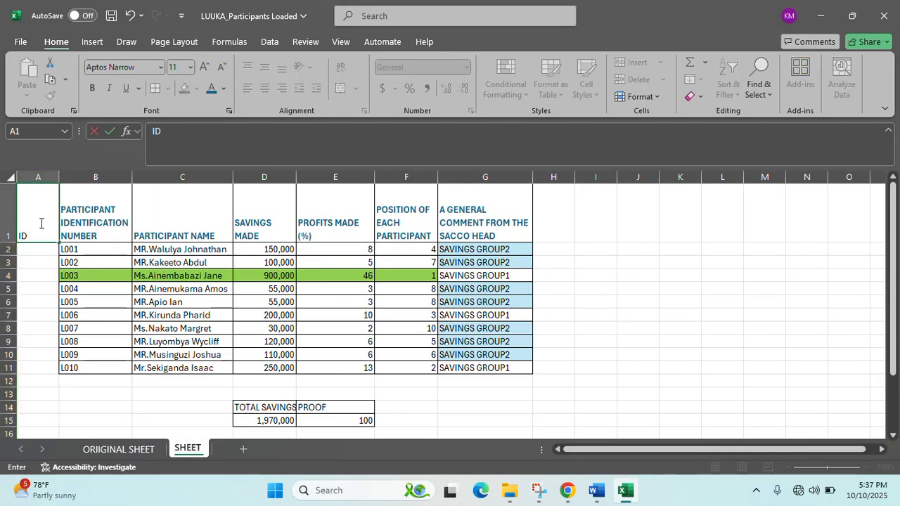
key(Return)
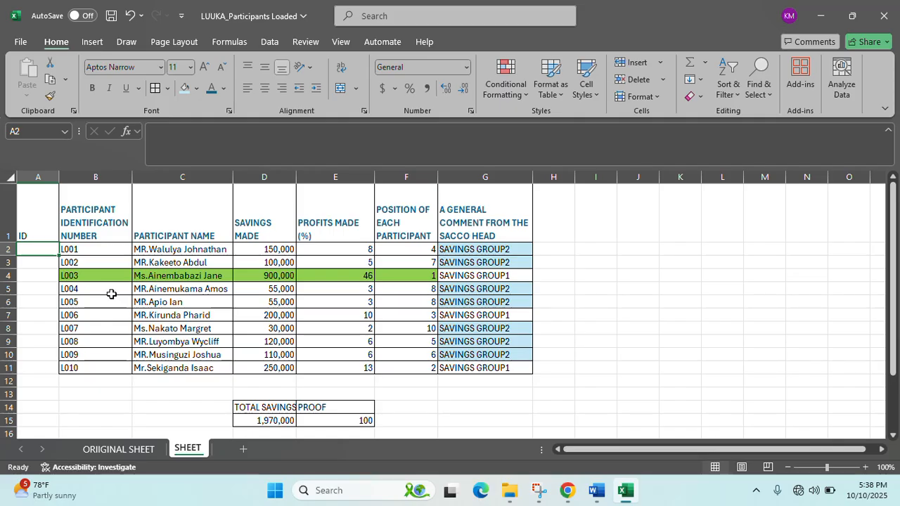
click(42, 324)
click(48, 250)
- Start placing a picture from this device into cell A2 via Pictures > Place in Cell
click(97, 47)
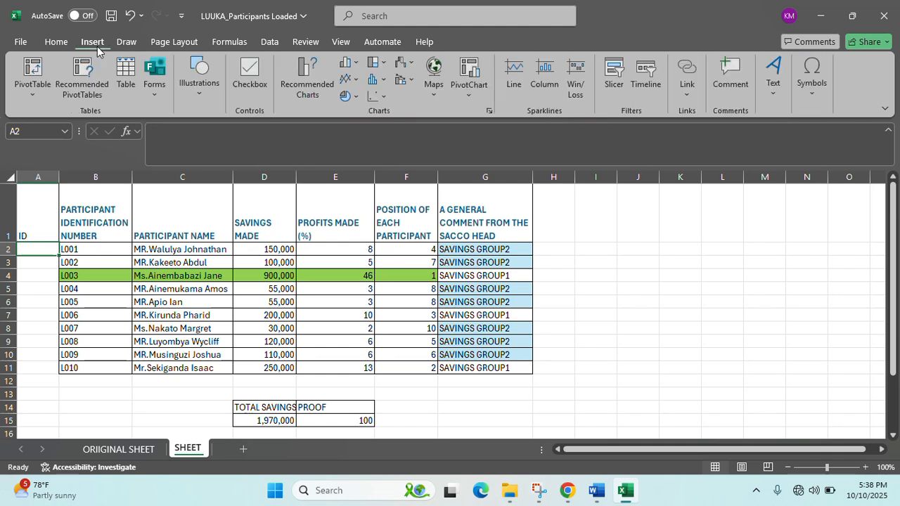
click(193, 101)
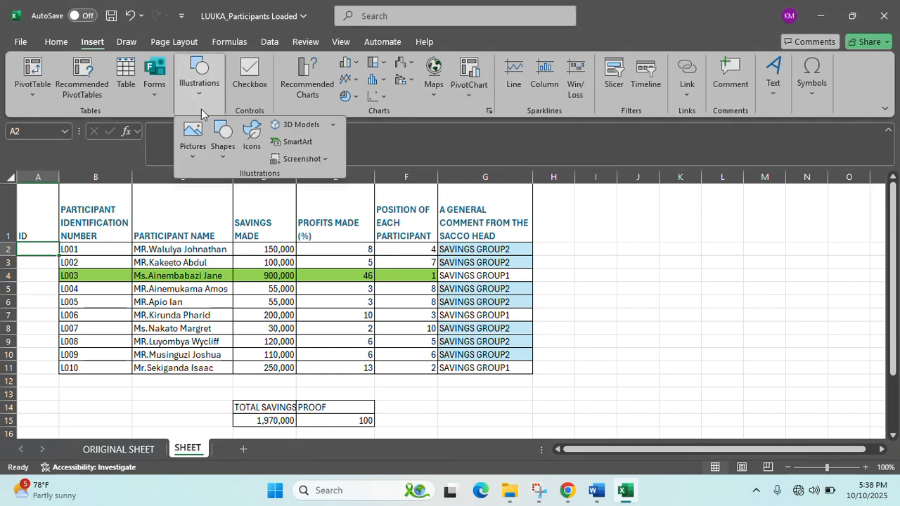
click(199, 161)
mouse_move(214, 177)
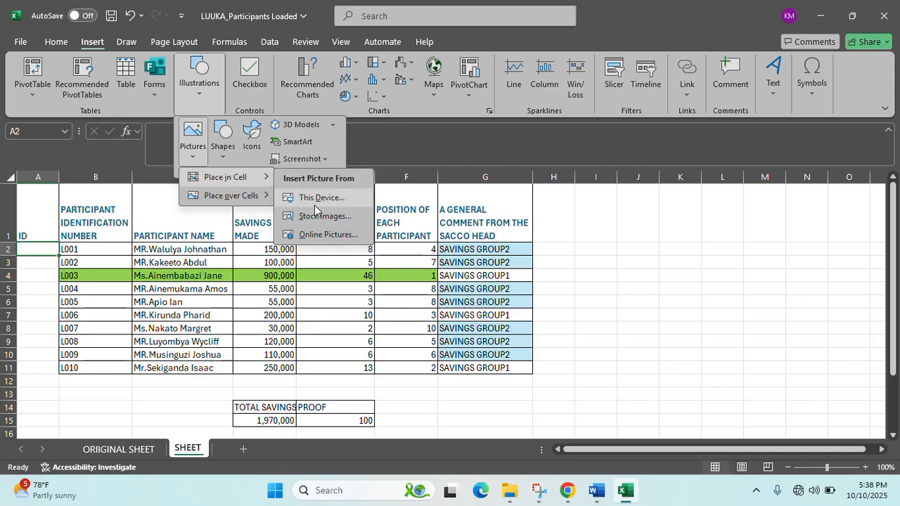
click(314, 205)
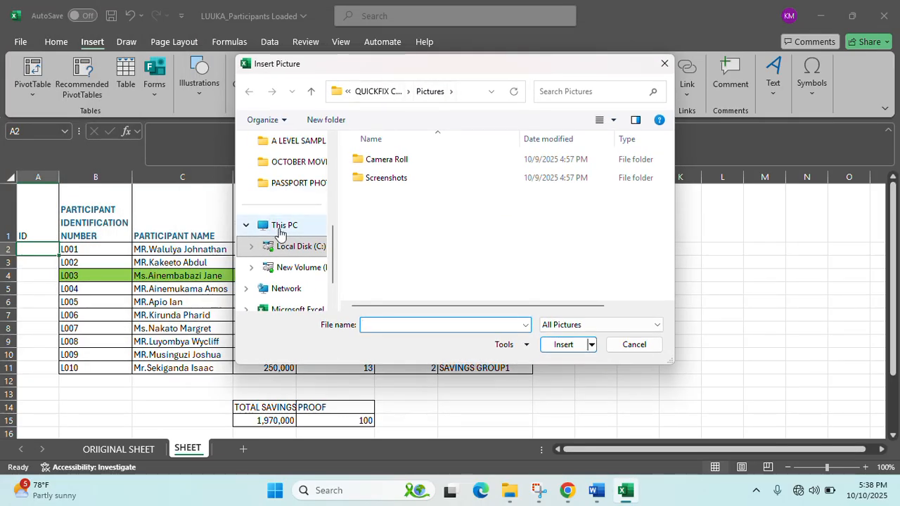
- Browse to Desktop > A LEVEL SAMPLE PRAC QUESTION > ICT_ABRIDGED SUPPORT > PASSPORT PHOTOS and insert L001
click(278, 229)
scroll(302, 221, up, 3)
click(280, 209)
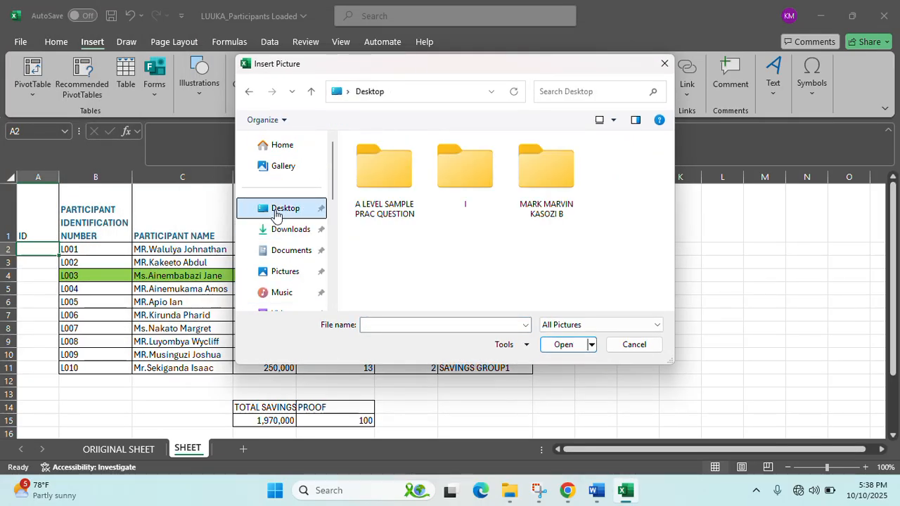
double_click(384, 169)
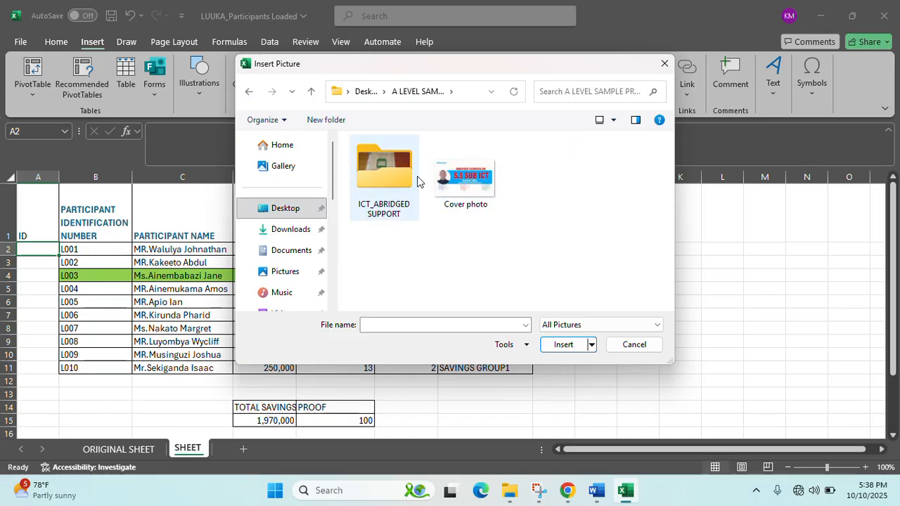
double_click(386, 182)
double_click(387, 182)
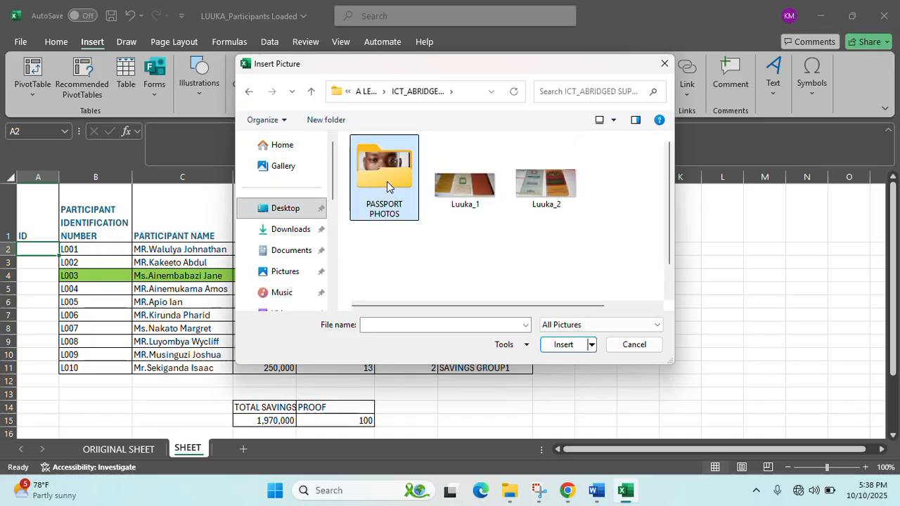
click(387, 182)
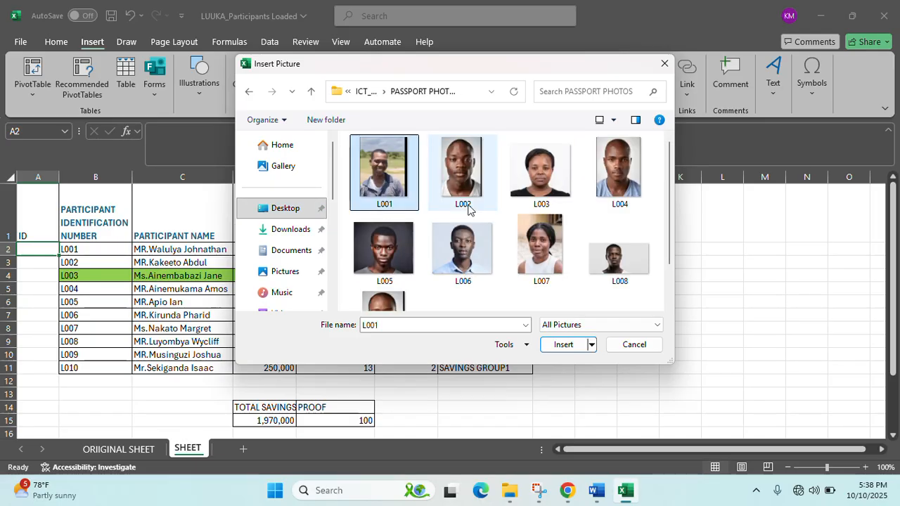
click(563, 344)
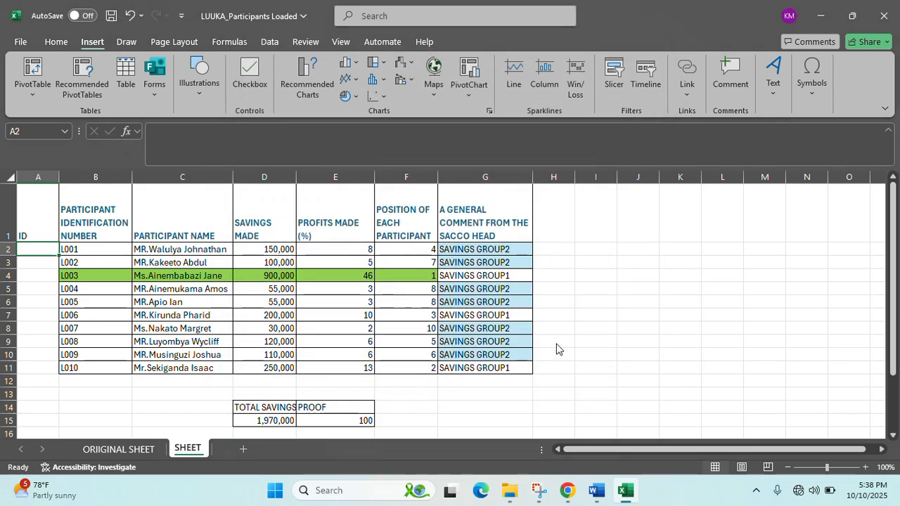
- Place the L002 passport photo in cell A3
click(39, 263)
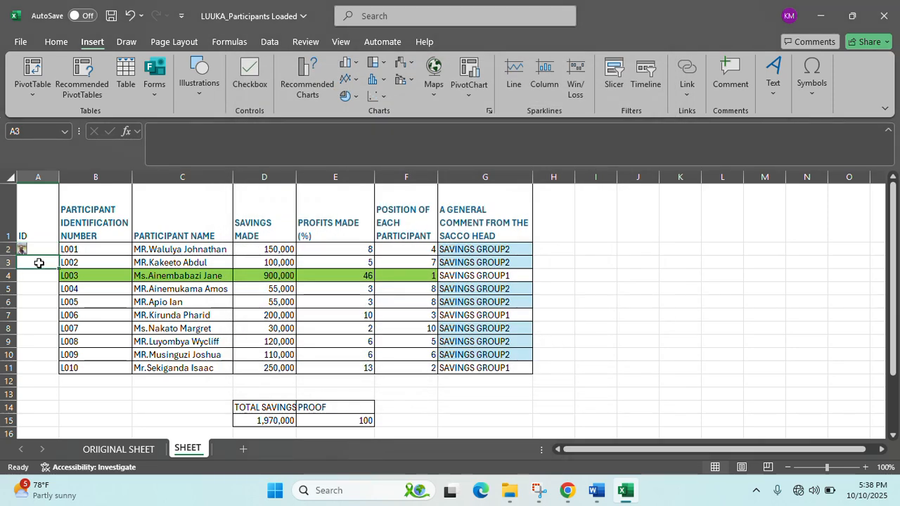
click(192, 94)
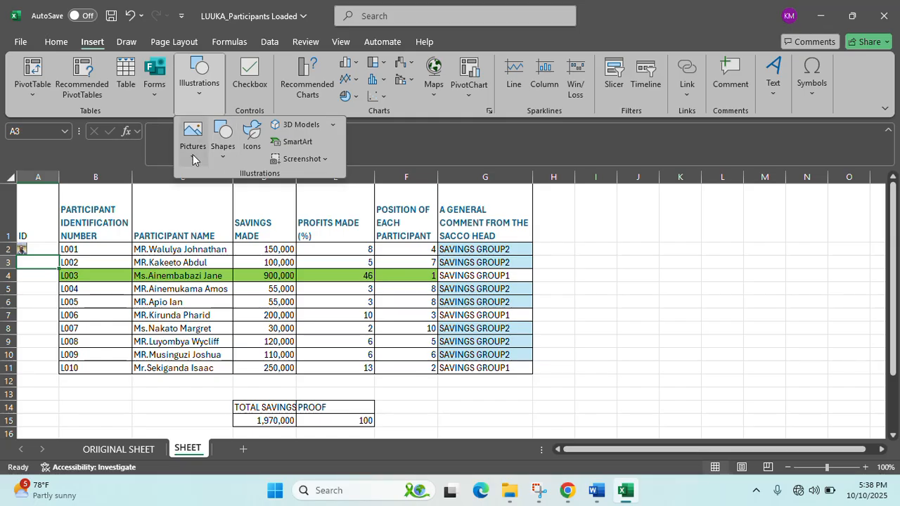
click(194, 159)
click(321, 196)
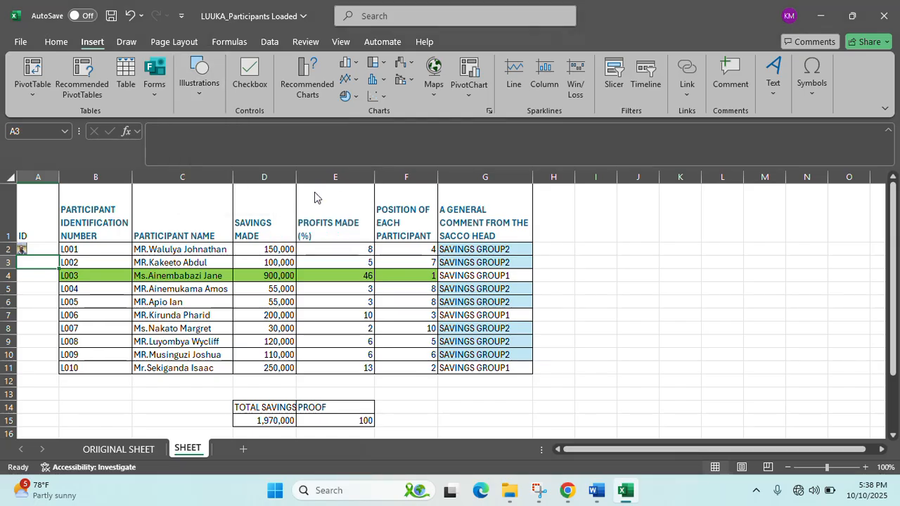
click(431, 170)
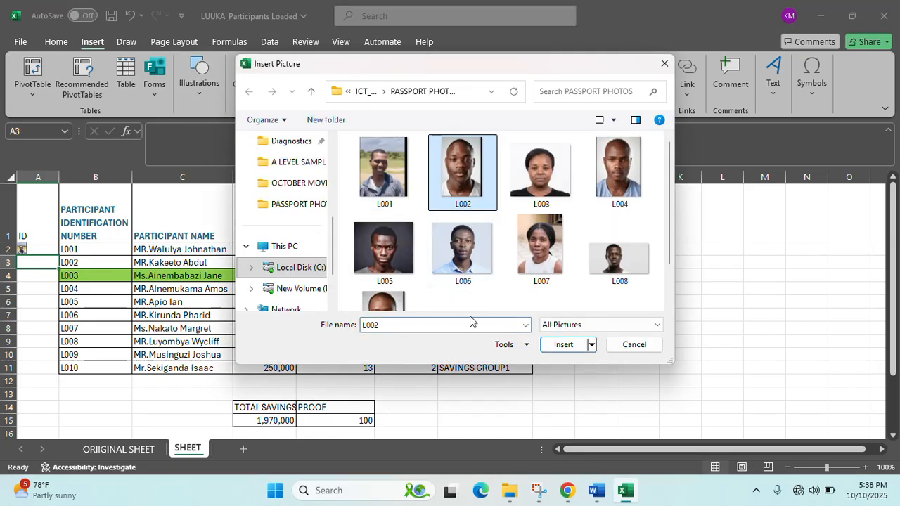
click(561, 346)
- Place the L003 passport photo in cell A4
click(51, 282)
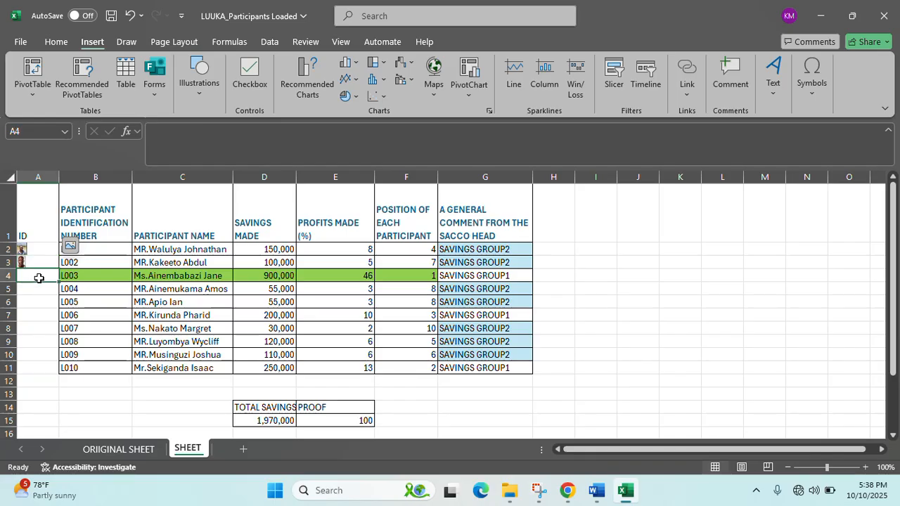
click(199, 103)
click(195, 156)
mouse_move(225, 187)
click(312, 189)
click(565, 186)
click(562, 345)
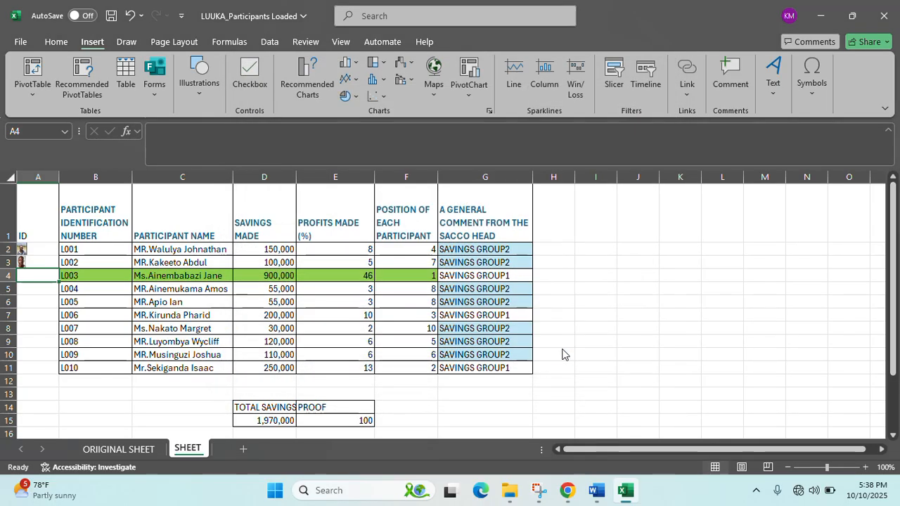
- Place the L004 passport photo in cell A5
click(29, 288)
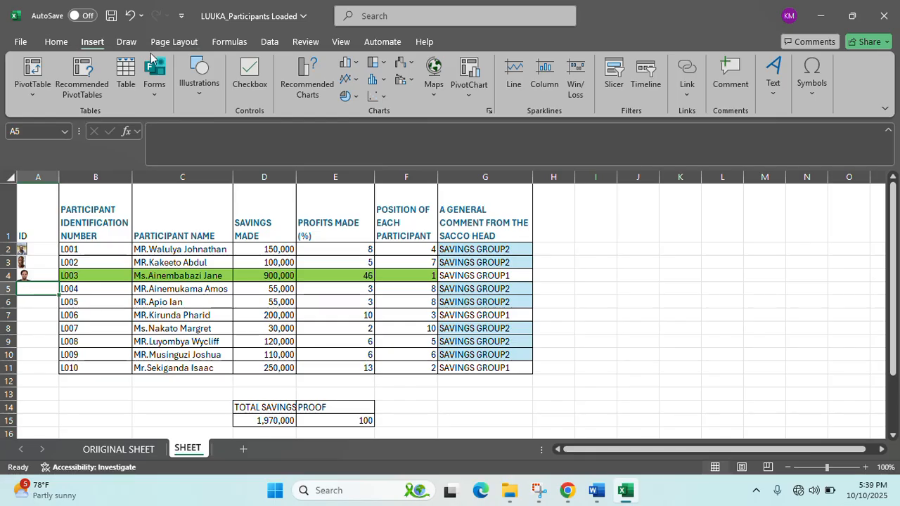
click(199, 77)
click(192, 140)
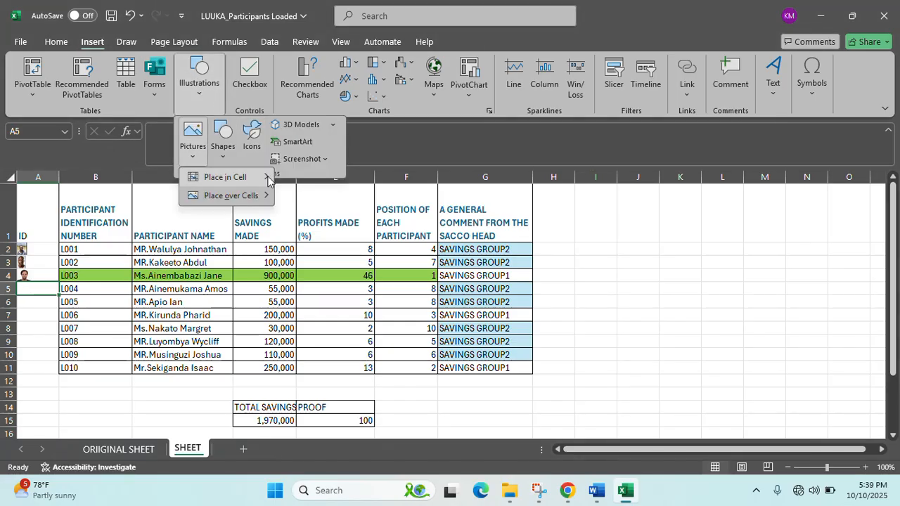
mouse_move(232, 195)
click(321, 197)
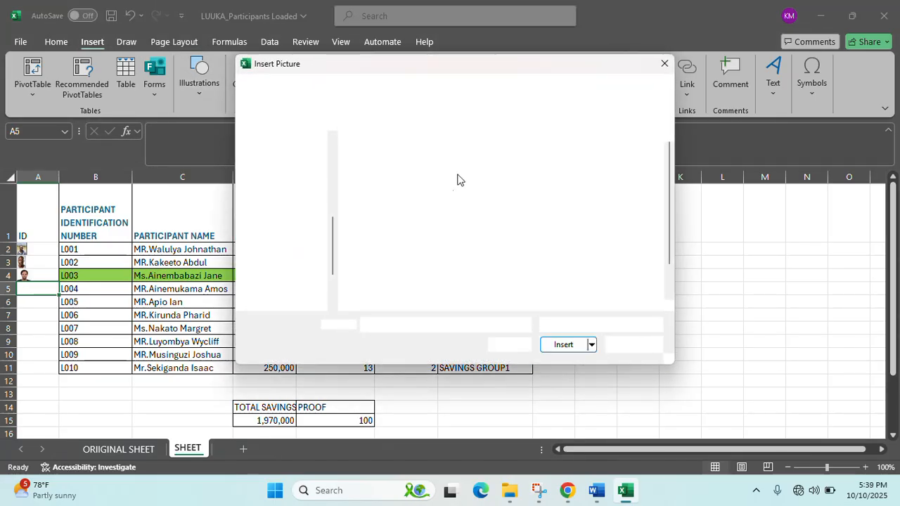
click(611, 164)
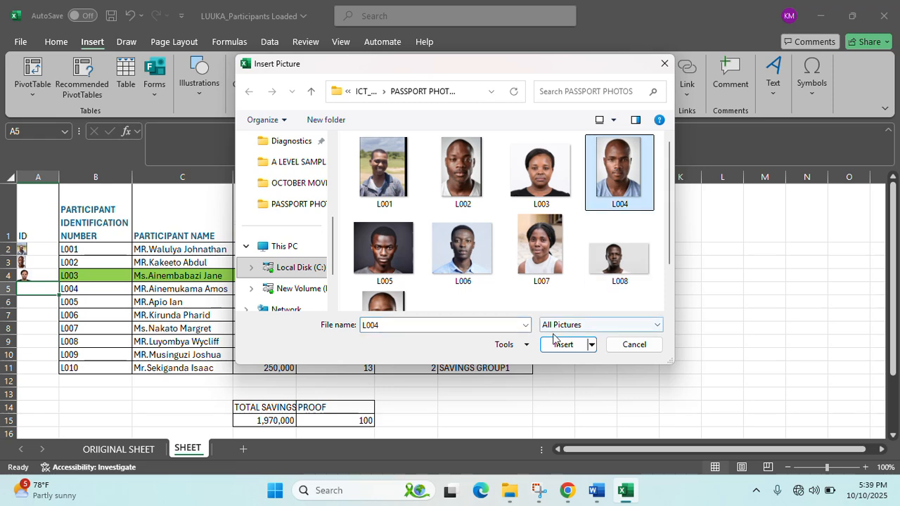
click(565, 344)
- Place the L005 passport photo in cell A6
click(38, 304)
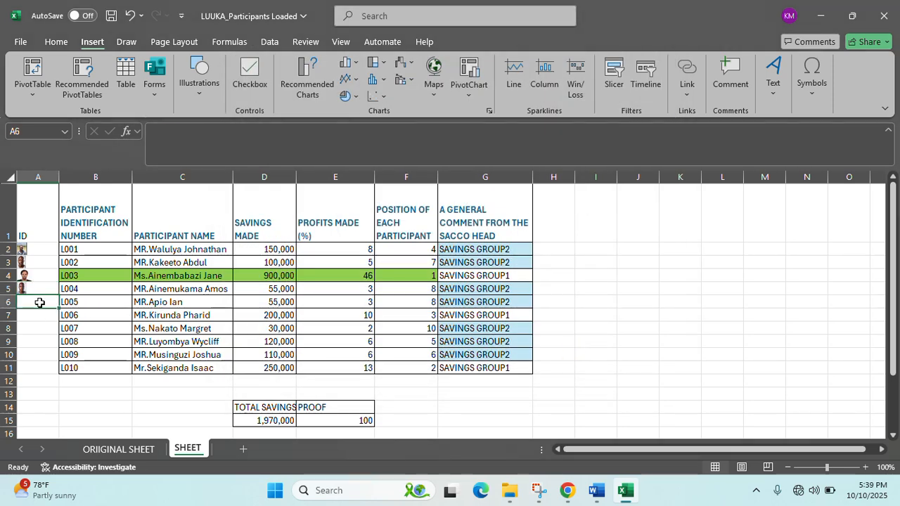
click(195, 87)
click(192, 137)
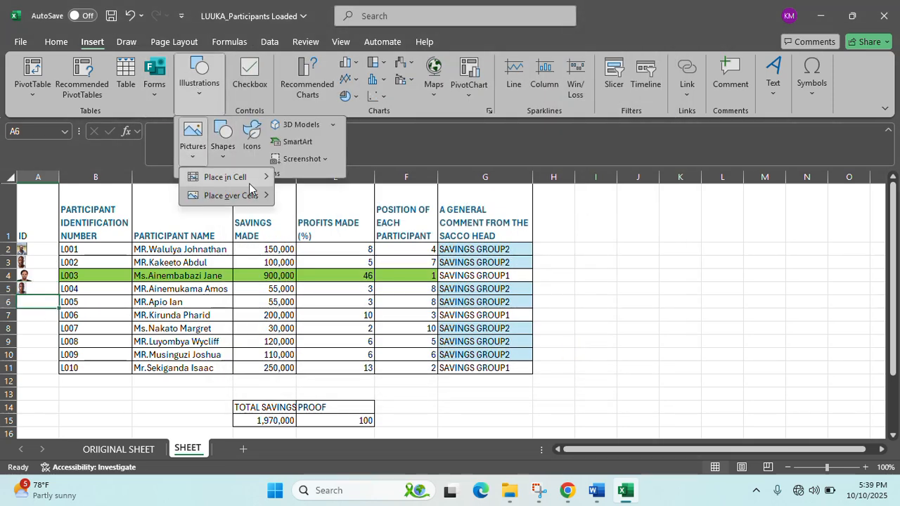
mouse_move(250, 184)
click(322, 197)
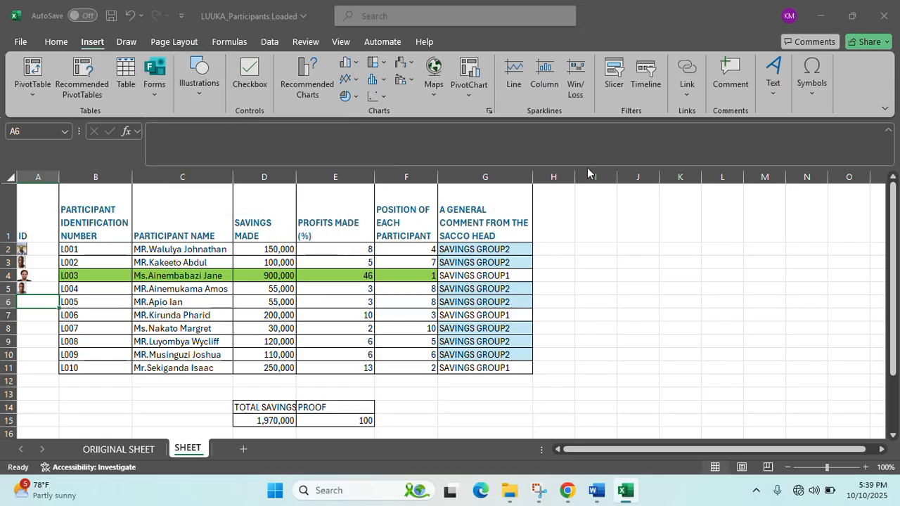
click(368, 264)
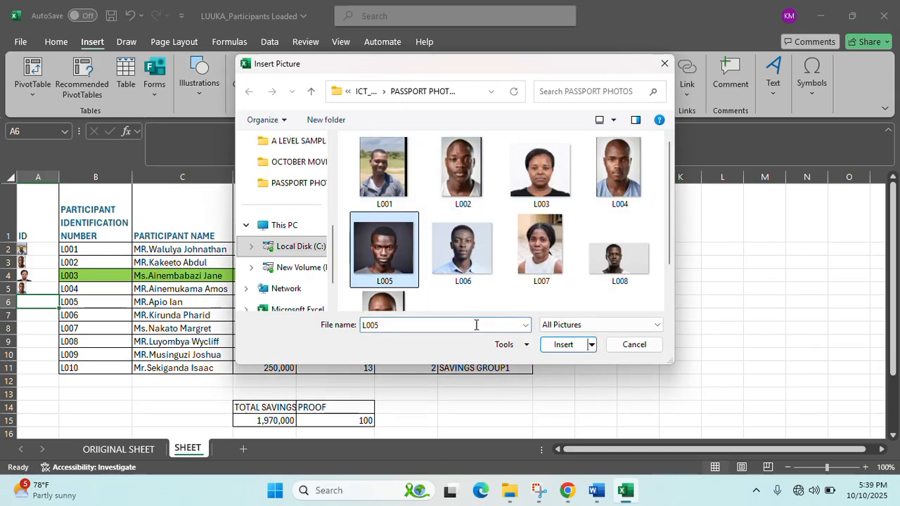
click(562, 345)
- Place the L006 passport photo in cell A7
click(32, 318)
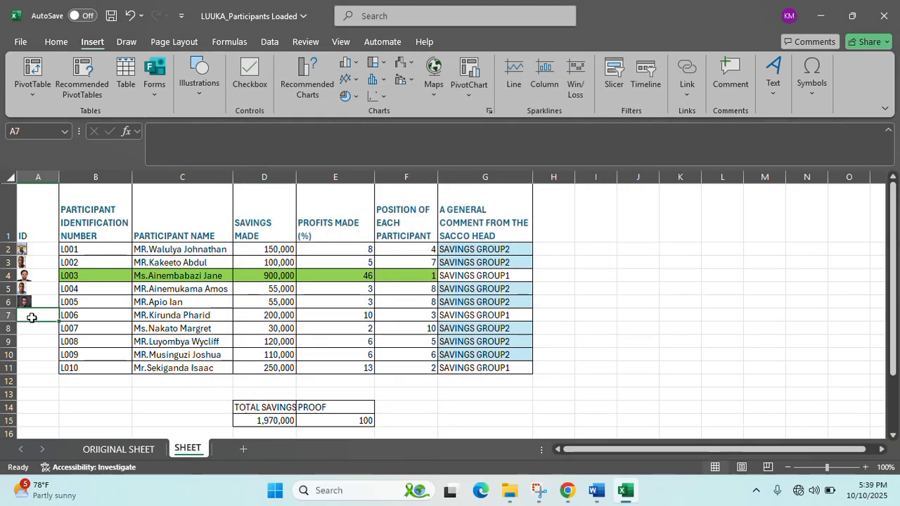
click(199, 77)
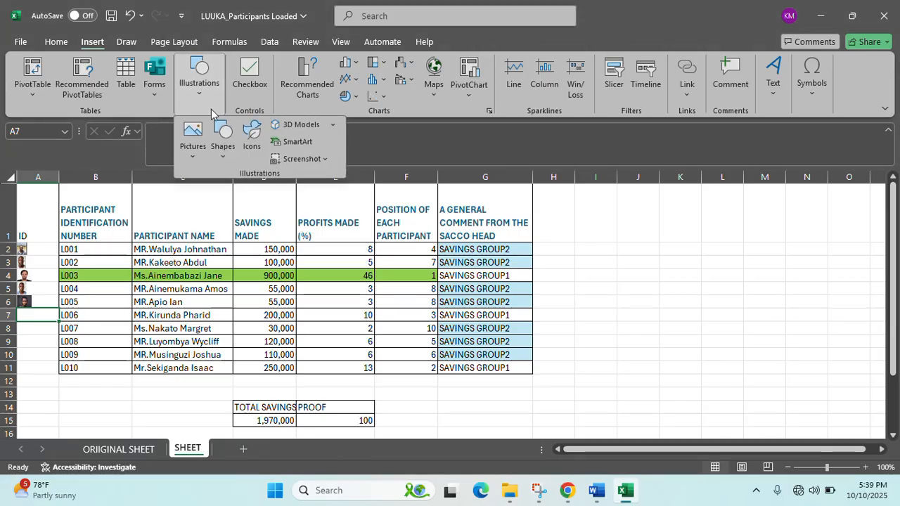
click(192, 148)
mouse_move(239, 196)
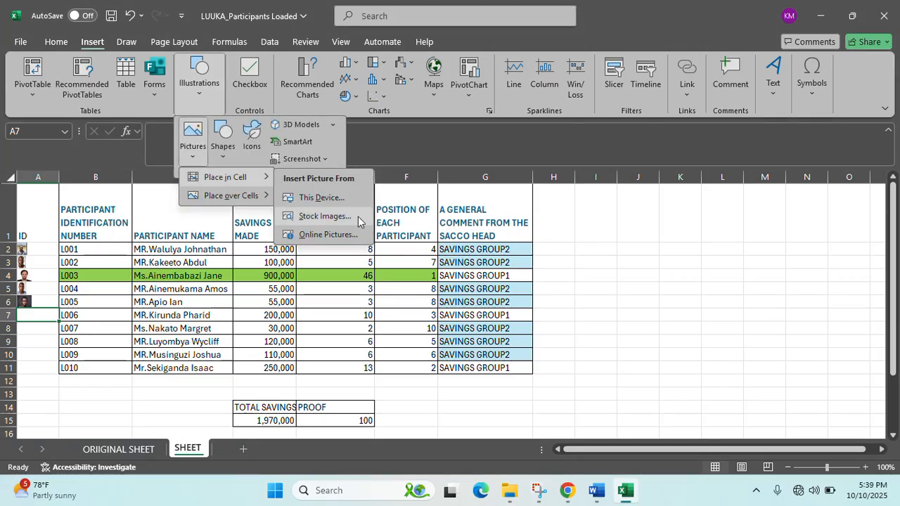
click(338, 201)
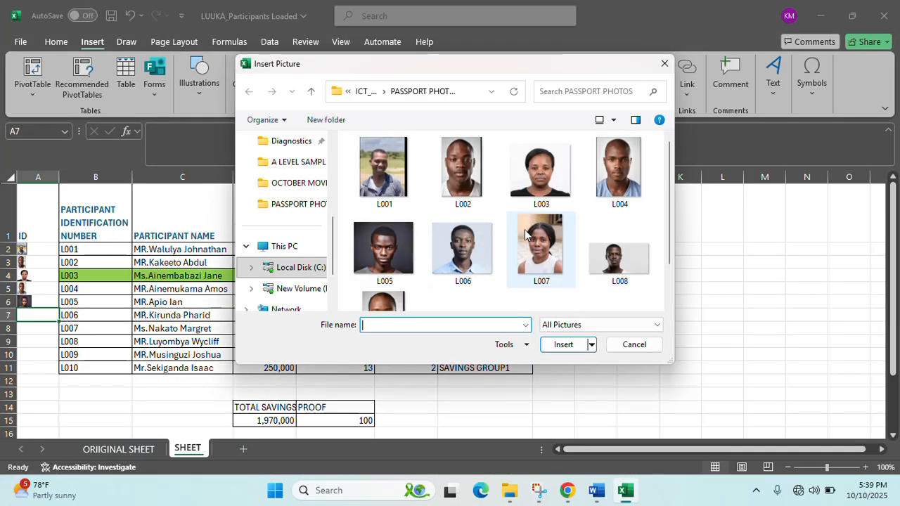
click(464, 253)
click(545, 344)
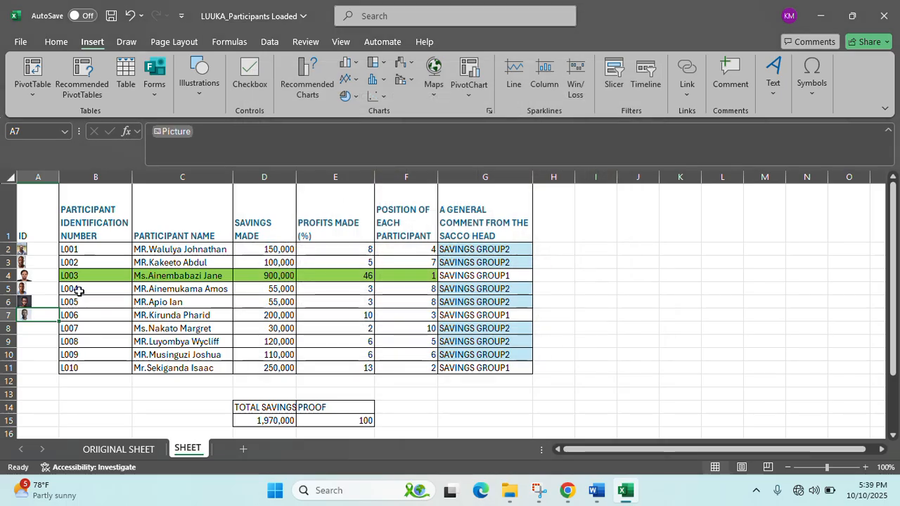
- Place the L007 passport photo in cell A8
click(45, 323)
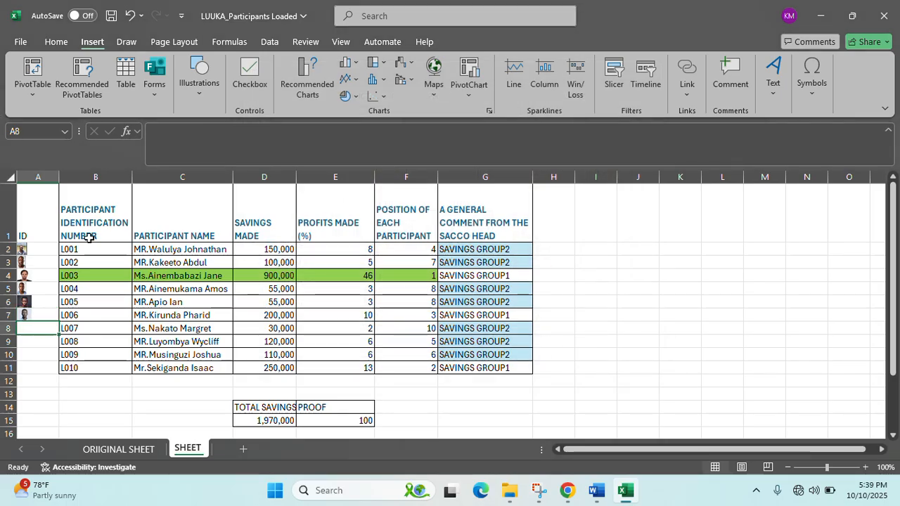
click(203, 106)
click(193, 137)
mouse_move(232, 195)
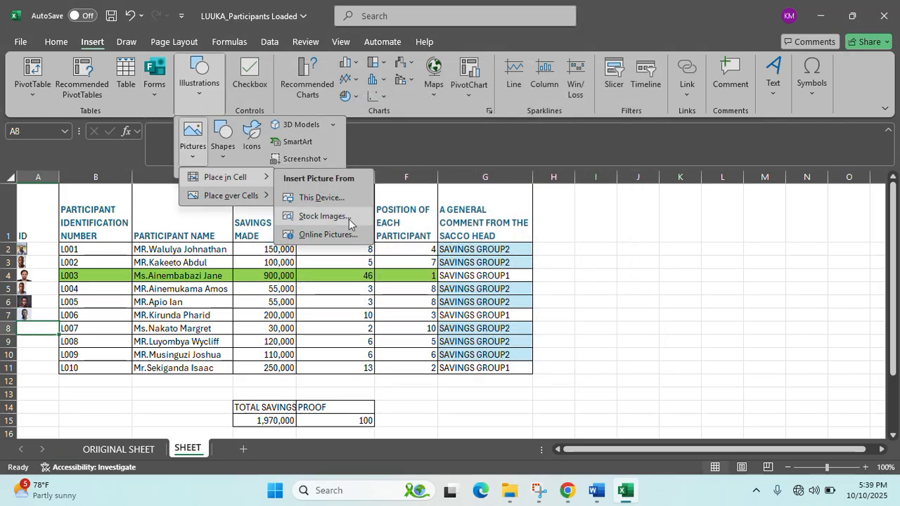
click(331, 204)
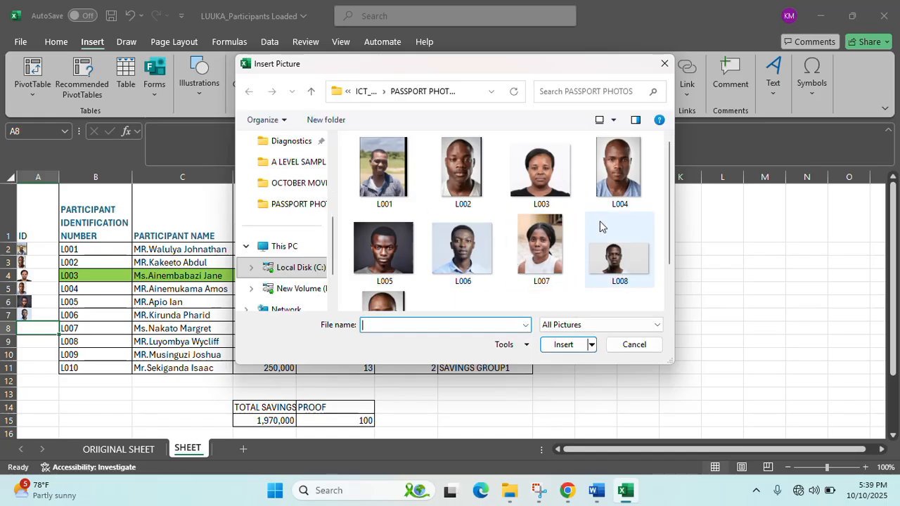
click(561, 257)
click(561, 345)
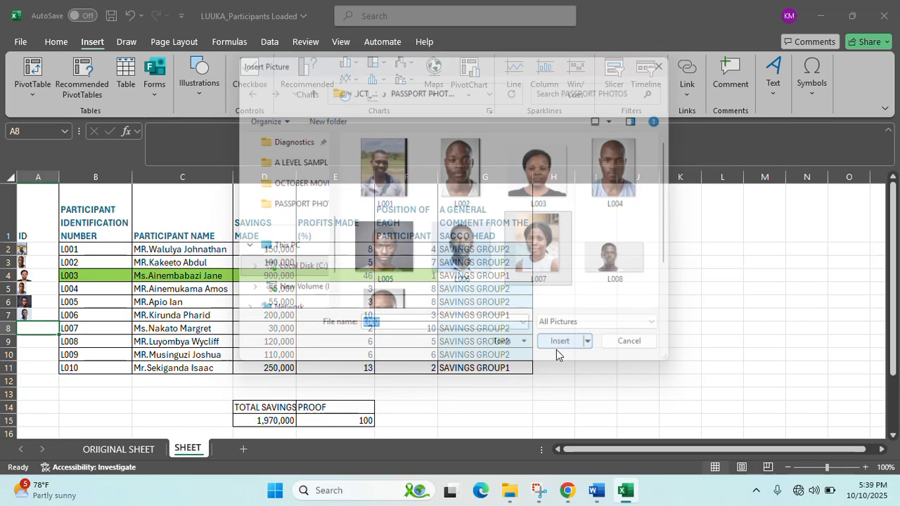
- Place the L008 passport photo in cell A9
click(198, 94)
click(201, 153)
mouse_move(216, 184)
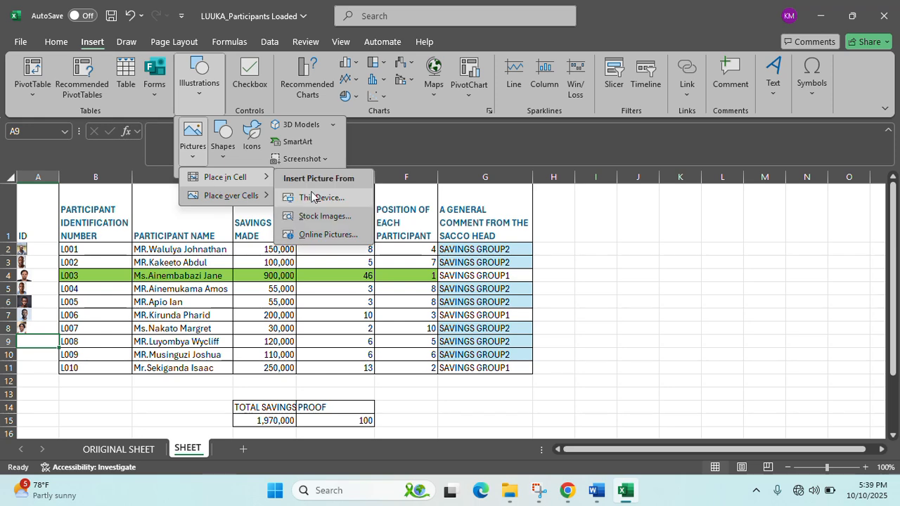
click(313, 197)
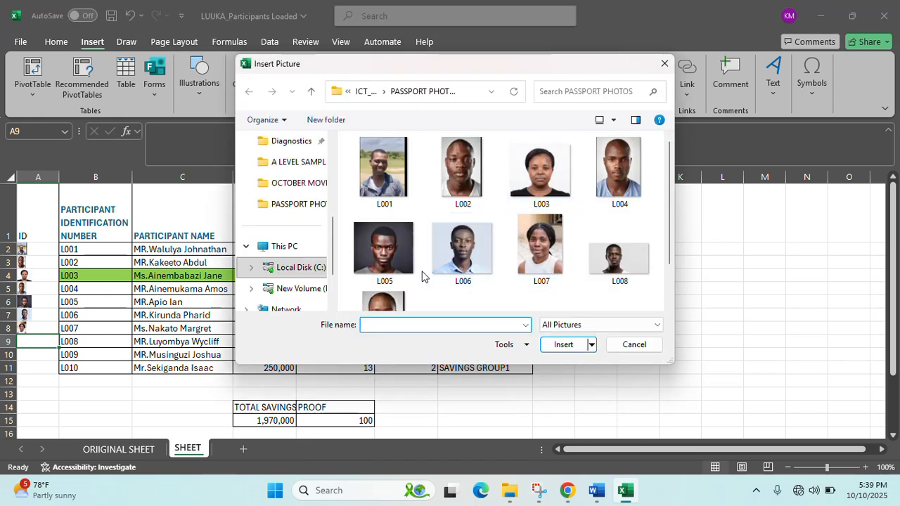
click(618, 249)
click(562, 345)
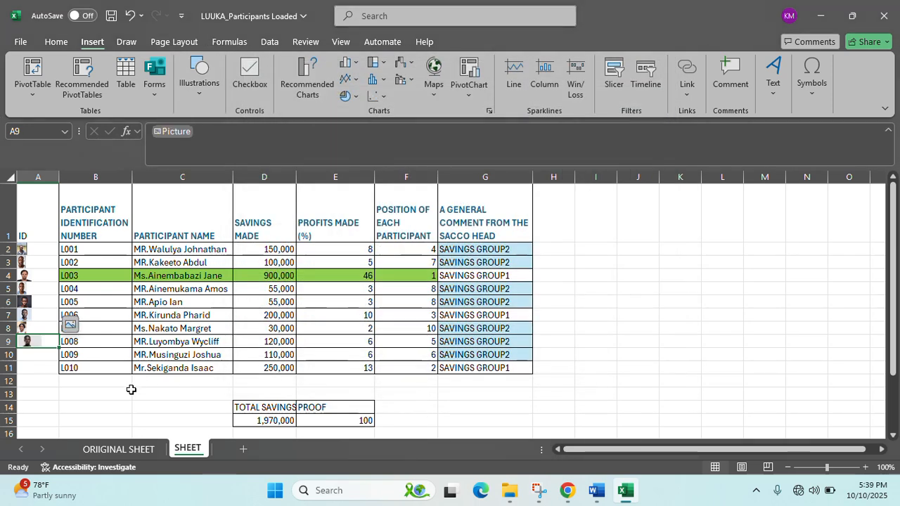
- Place the L009 passport photo in cell A10
click(43, 354)
click(191, 88)
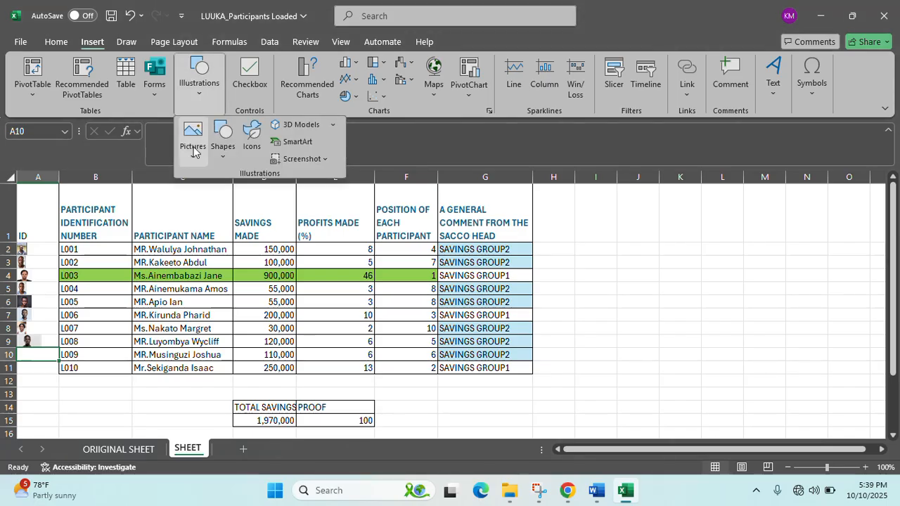
click(192, 140)
mouse_move(232, 178)
click(325, 194)
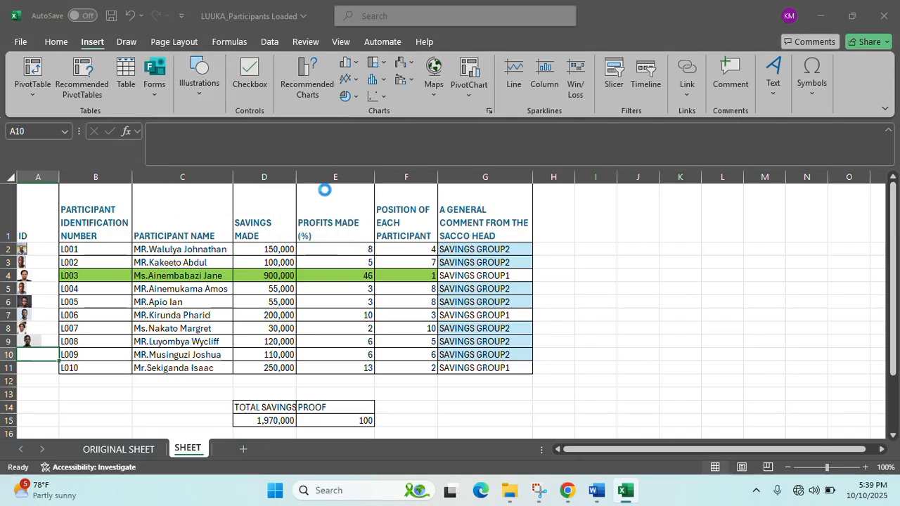
scroll(586, 225, down, 2)
click(384, 267)
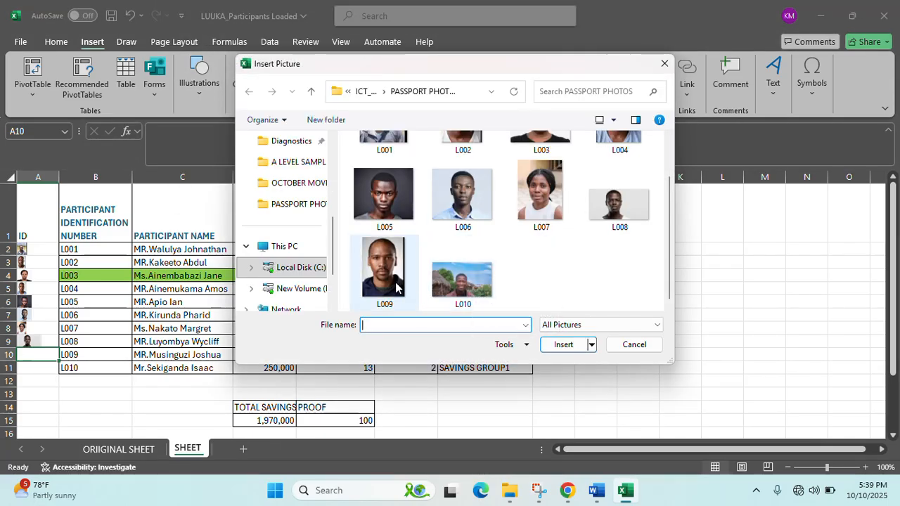
click(564, 345)
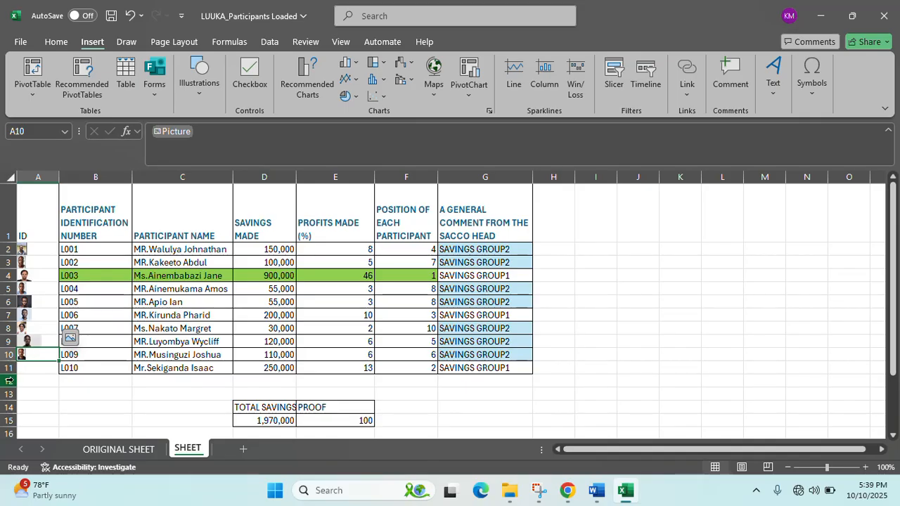
- Place the L010 passport photo in cell A11, then select the ID cells A1 to A11
click(40, 364)
click(188, 90)
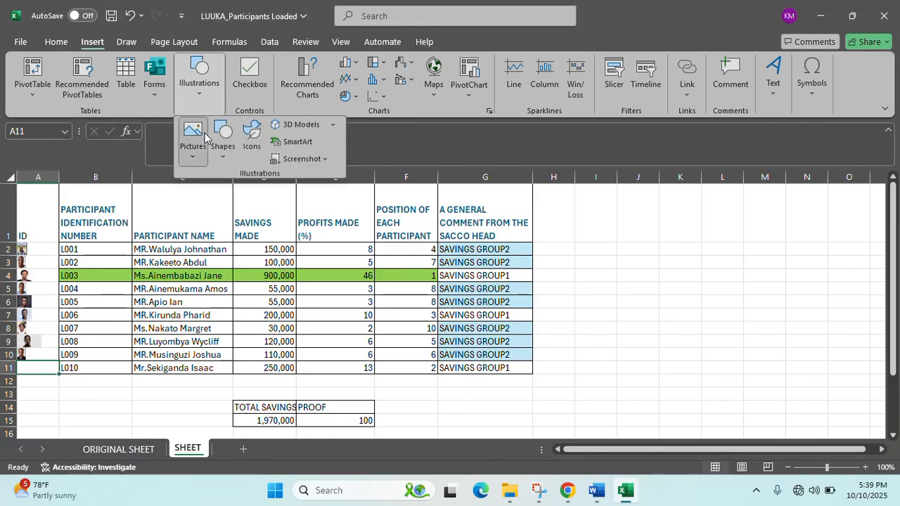
click(201, 138)
mouse_move(218, 177)
click(338, 213)
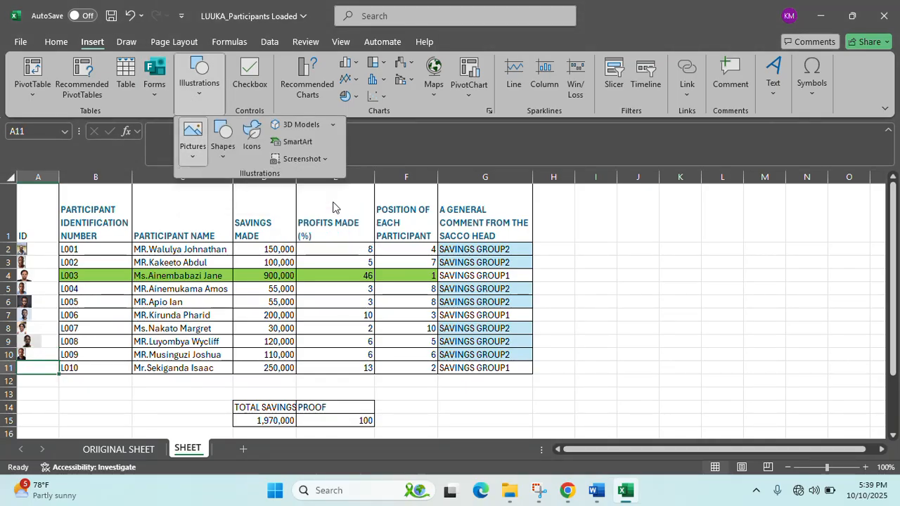
scroll(534, 295, down, 2)
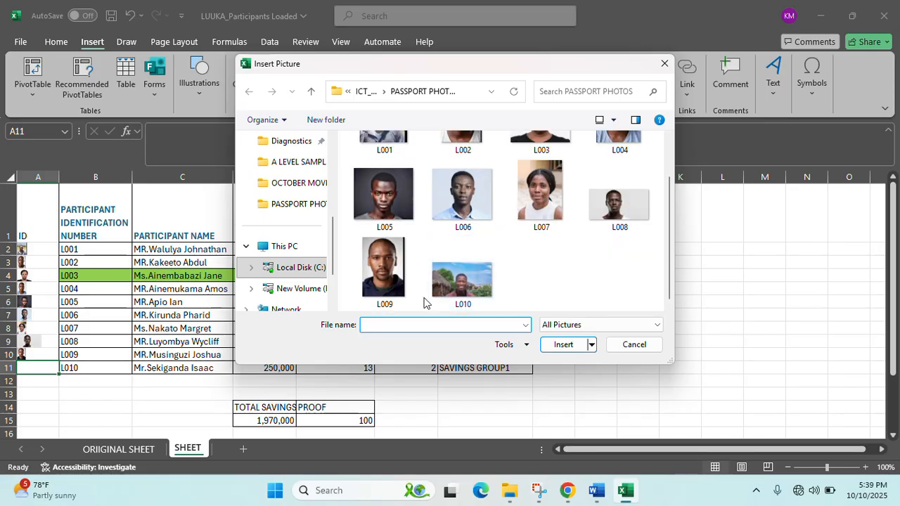
click(401, 288)
click(474, 287)
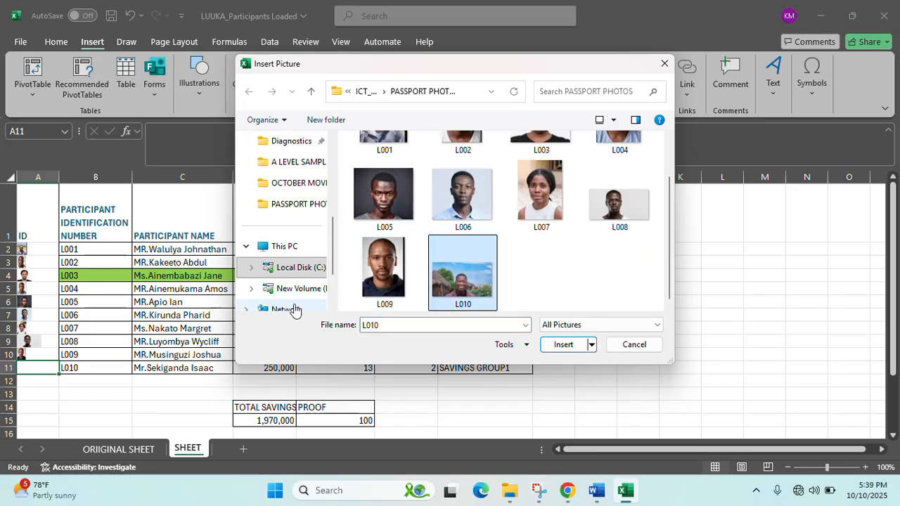
click(560, 344)
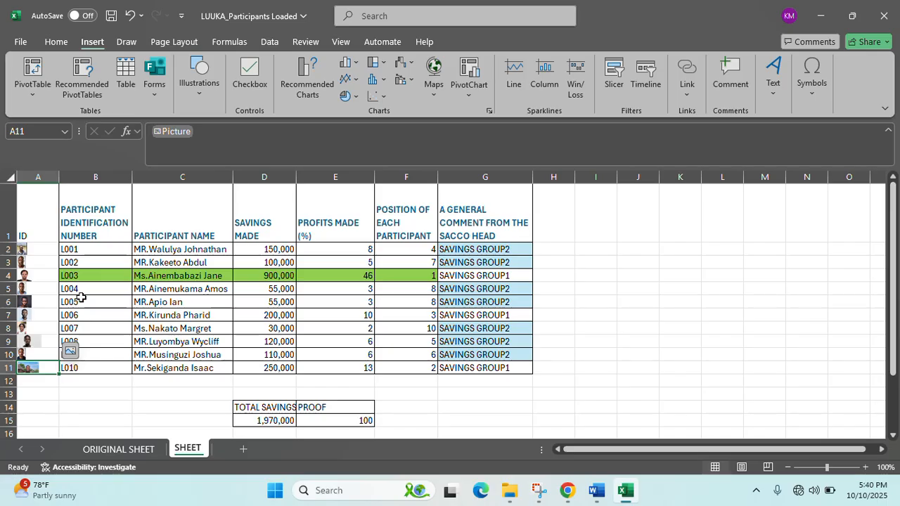
click(61, 254)
drag(42, 237, 40, 366)
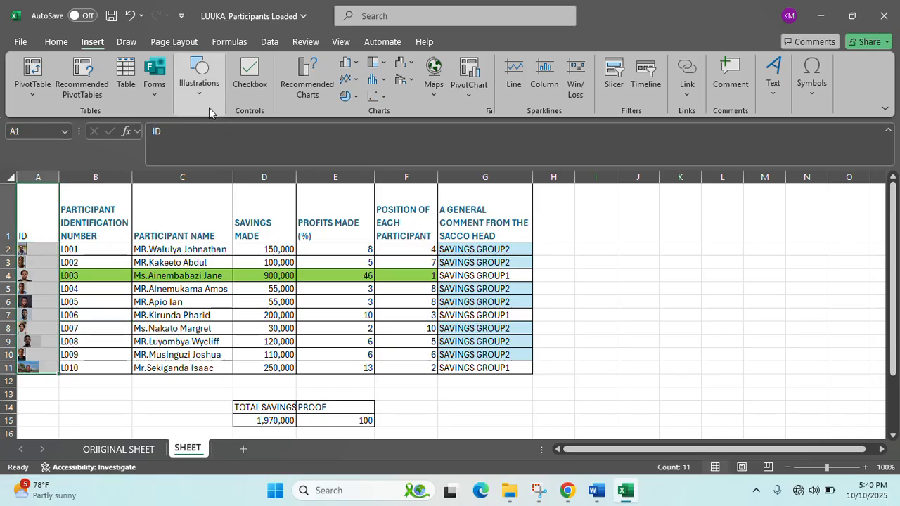
click(56, 42)
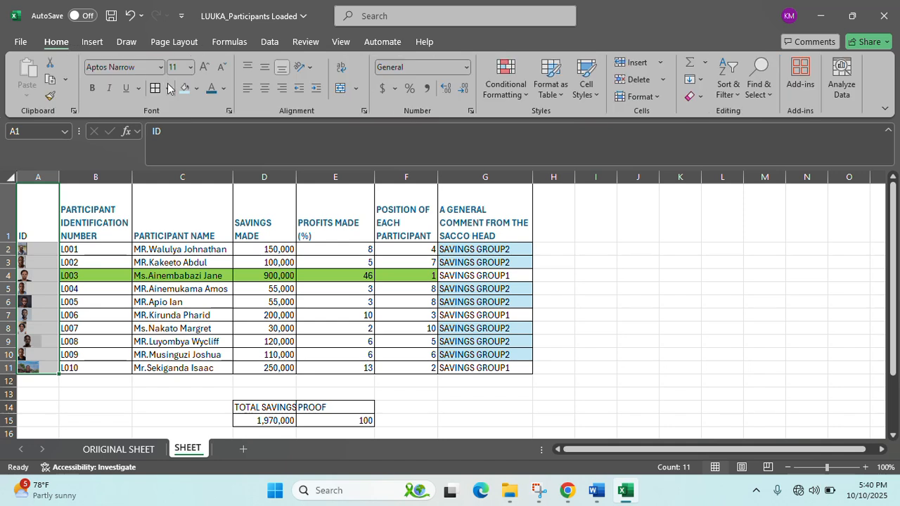
click(199, 238)
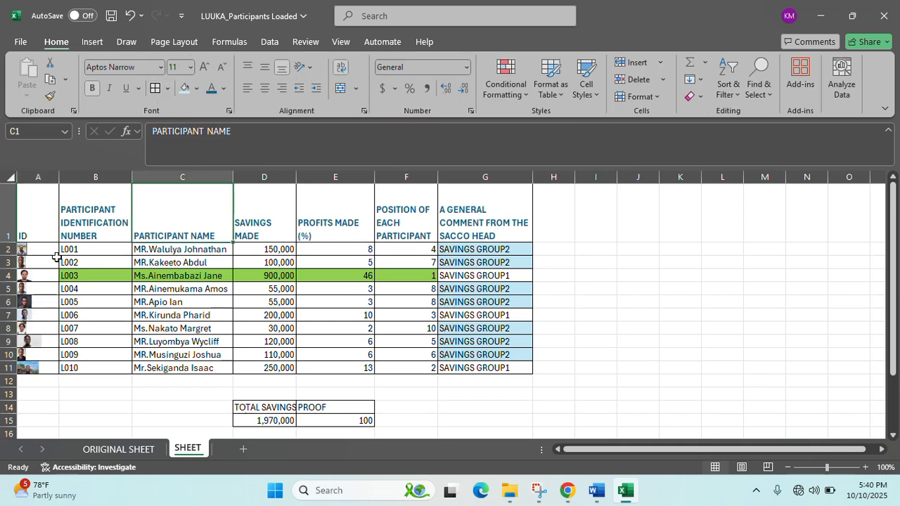
scroll(126, 327, up, 2)
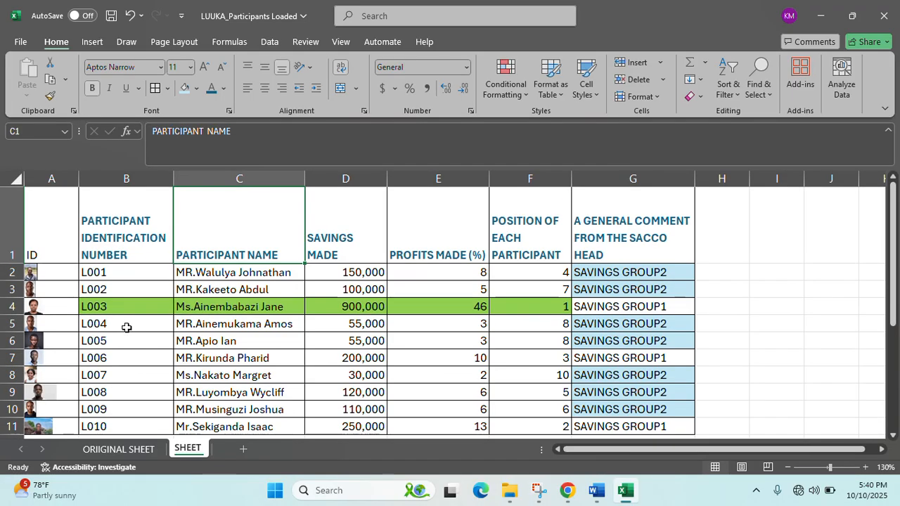
scroll(127, 327, down, 1)
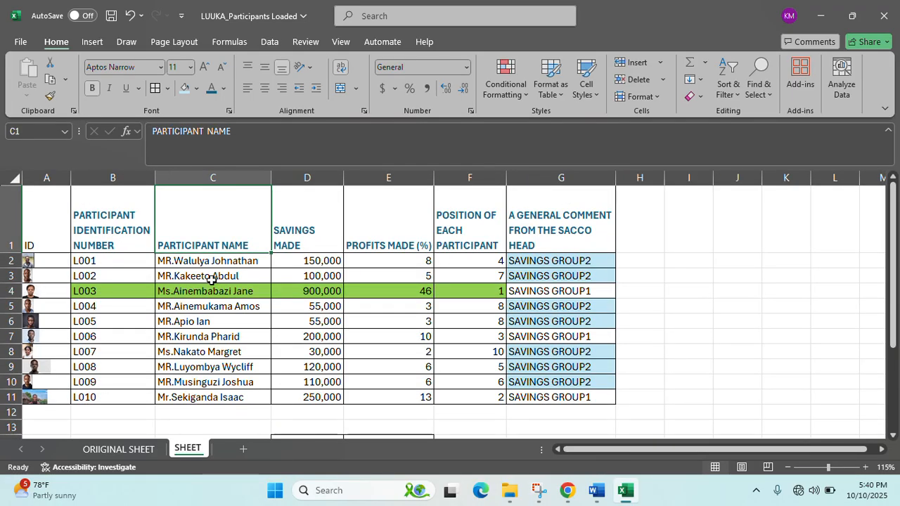
scroll(211, 280, up, 5)
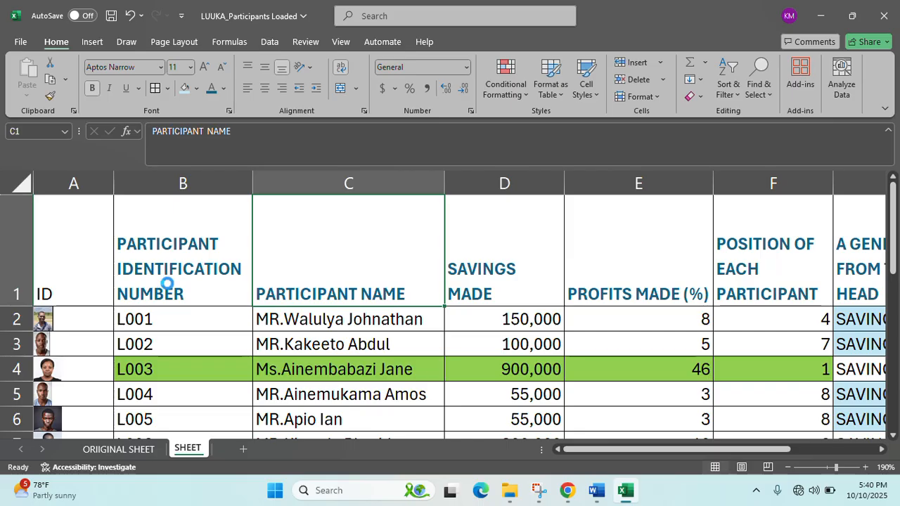
scroll(201, 297, up, 2)
drag(662, 449, 638, 449)
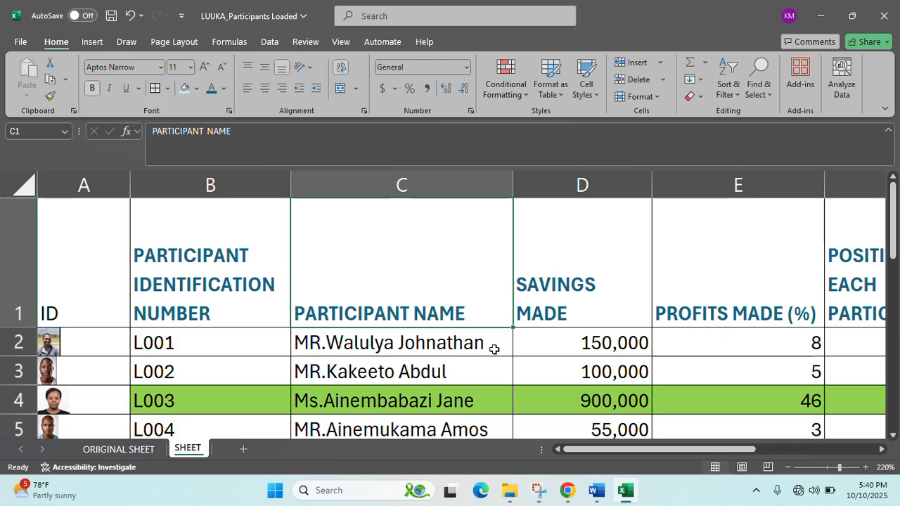
drag(644, 450, 738, 448)
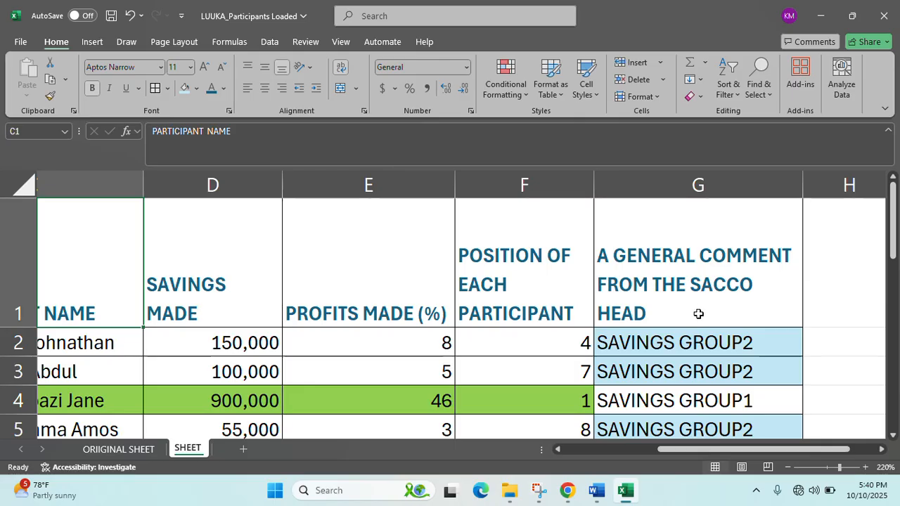
ctrl+scroll(657, 321, down, 5)
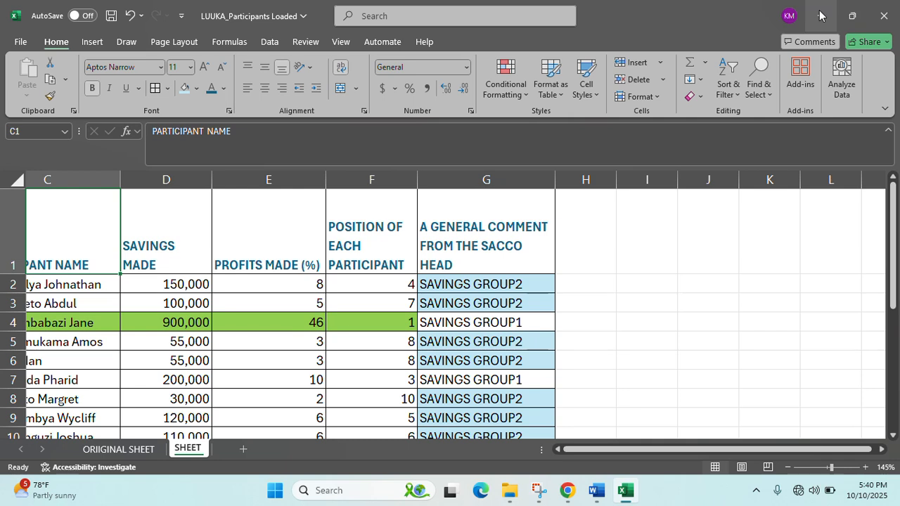
drag(719, 454, 719, 450)
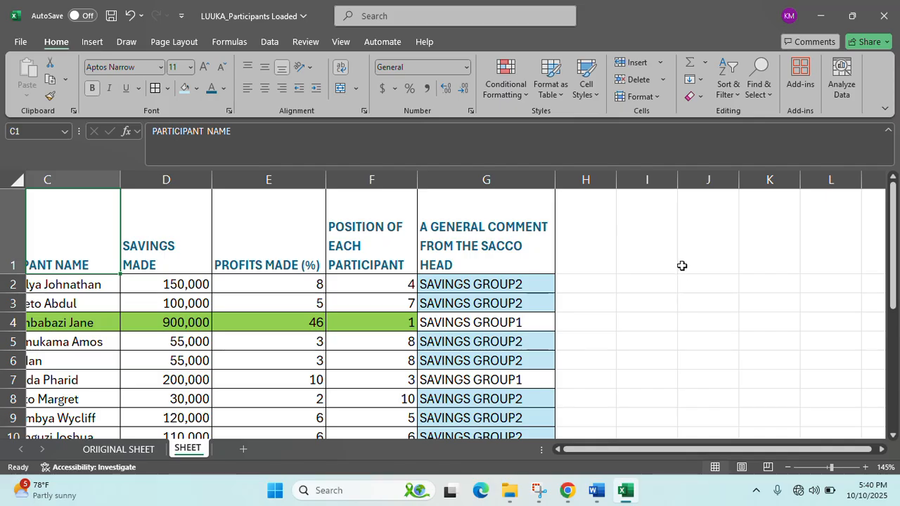
ctrl+scroll(681, 266, down, 3)
ctrl+scroll(681, 267, up, 2)
ctrl+scroll(682, 267, down, 1)
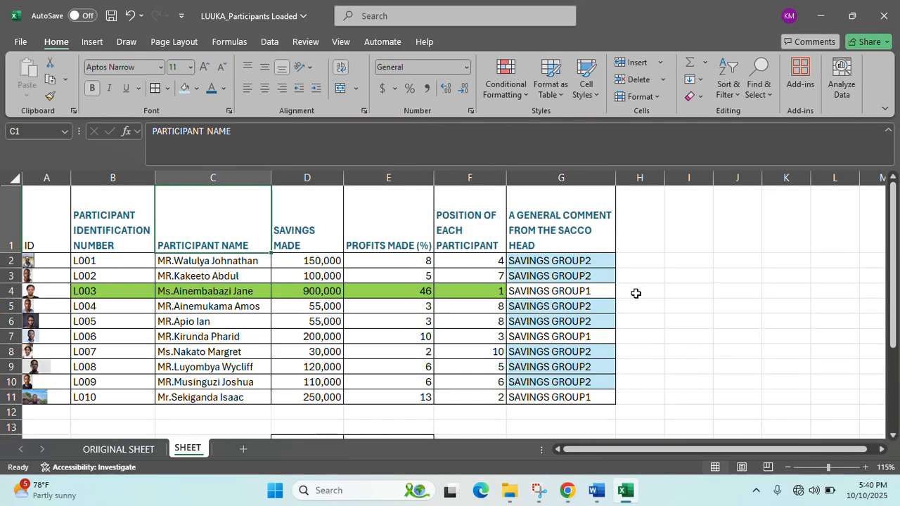
scroll(394, 400, down, 1)
scroll(418, 365, up, 1)
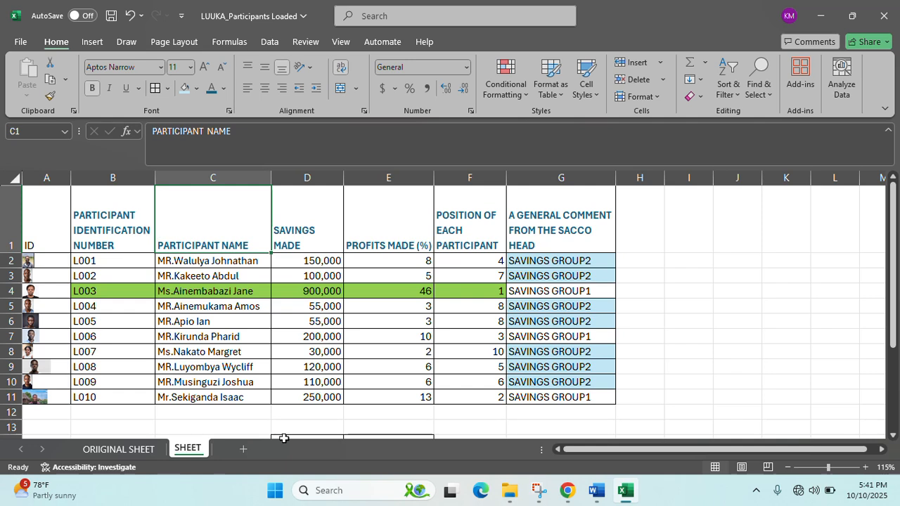
- Rename the SHEET tab to FORMATTED CONTENT and add a new worksheet named HEADING
double_click(190, 448)
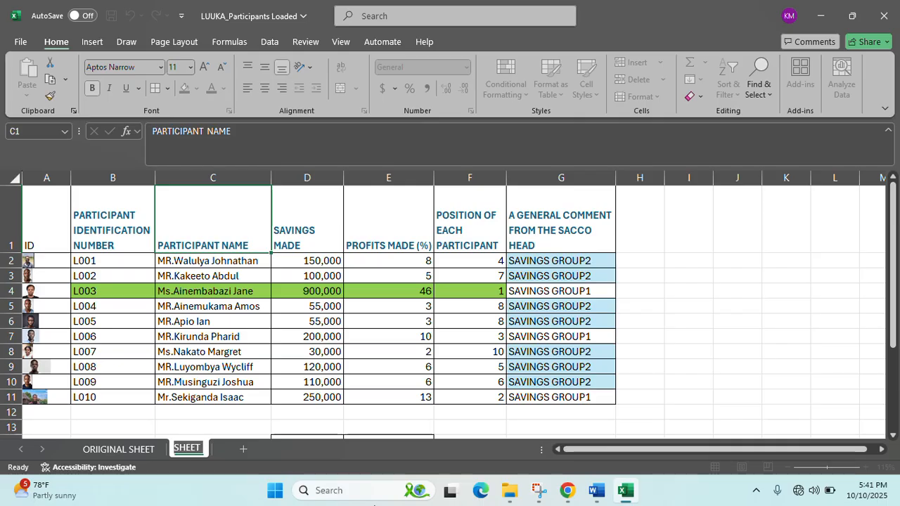
text(FORM)
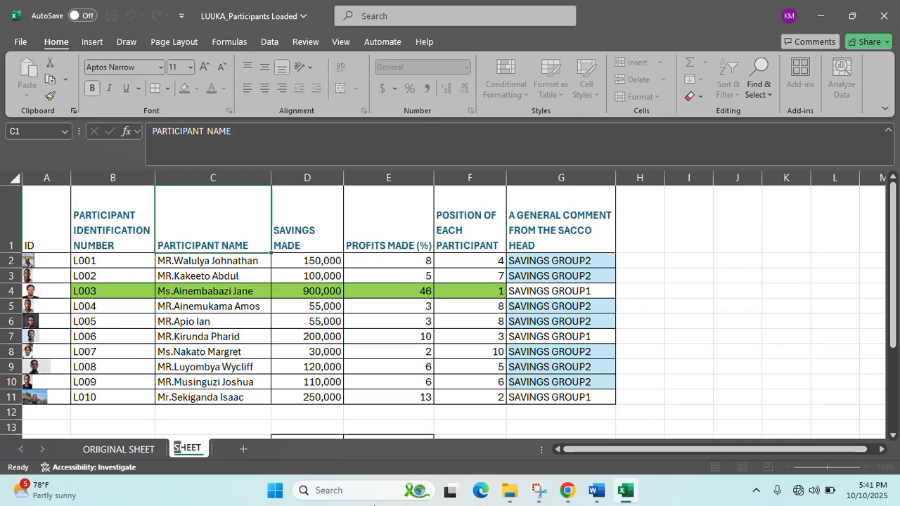
text(ATTED)
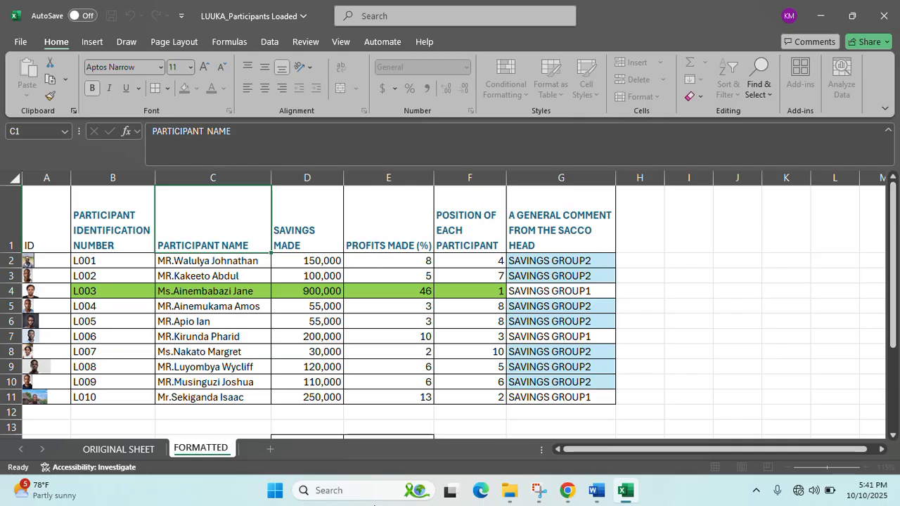
text( CONTENT)
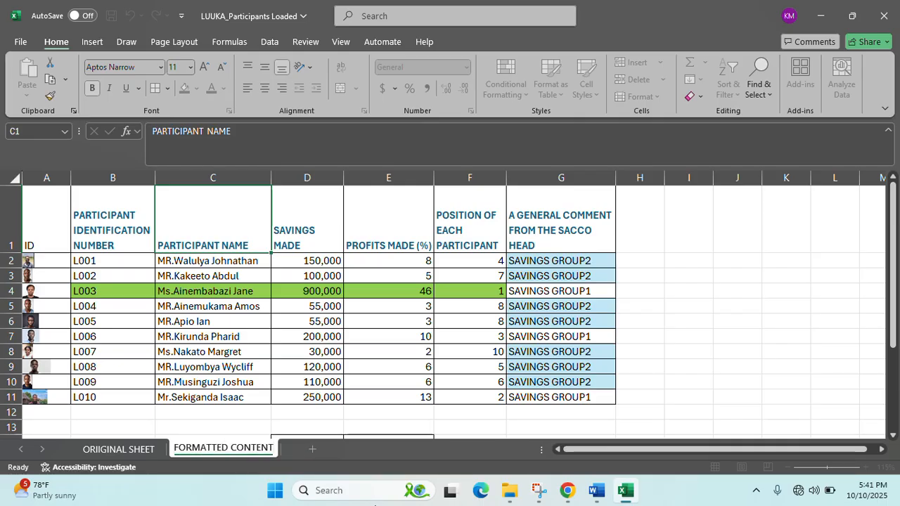
click(317, 452)
double_click(303, 449)
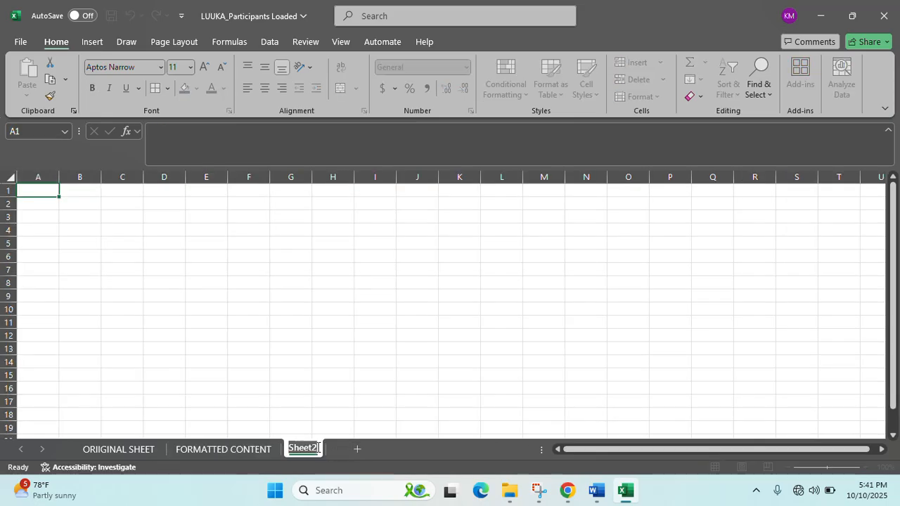
text(HEADING)
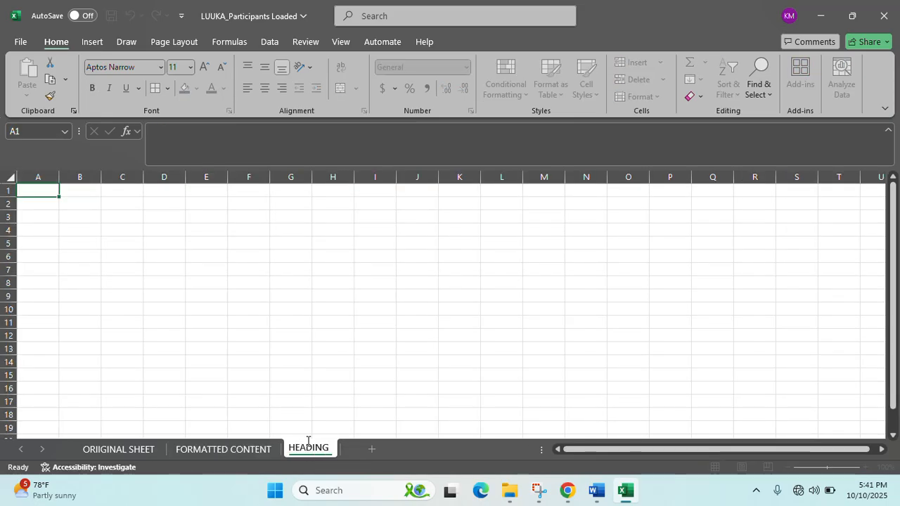
click(156, 351)
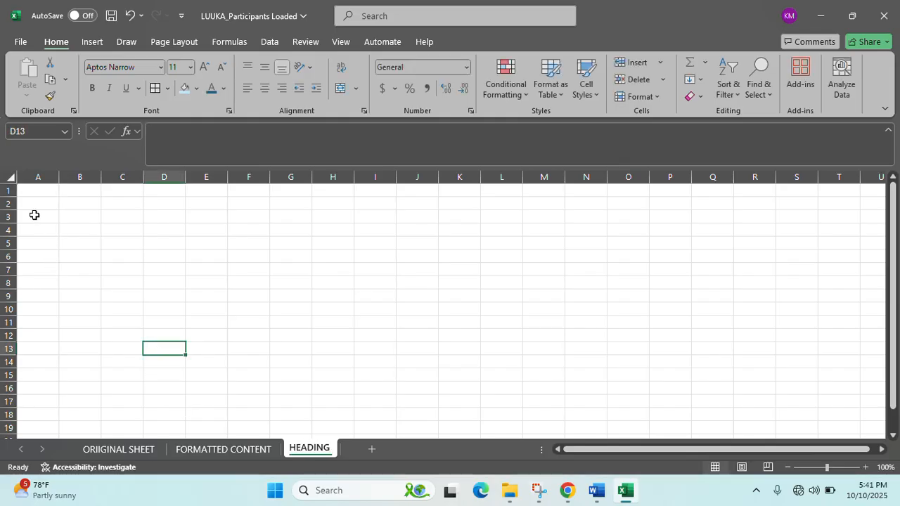
- Merge and centre cells A1 to K1 on the HEADING sheet
drag(40, 189, 450, 195)
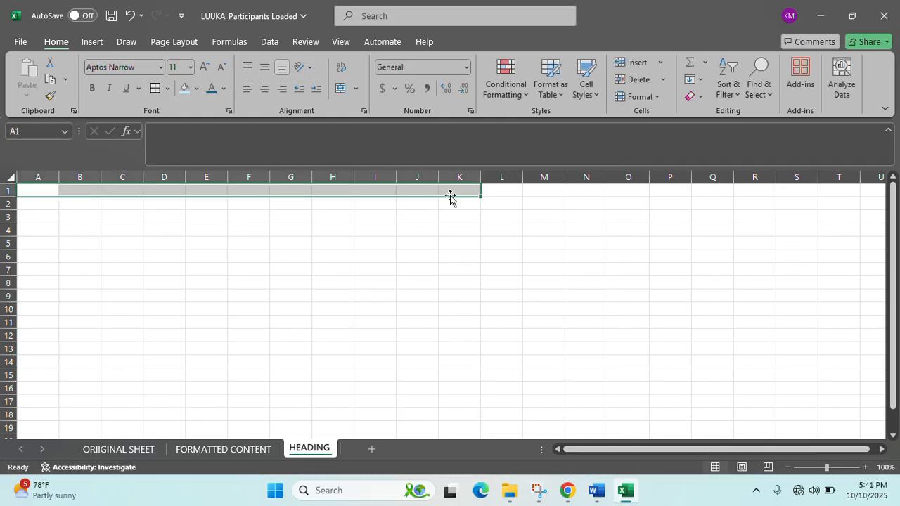
right_click(442, 200)
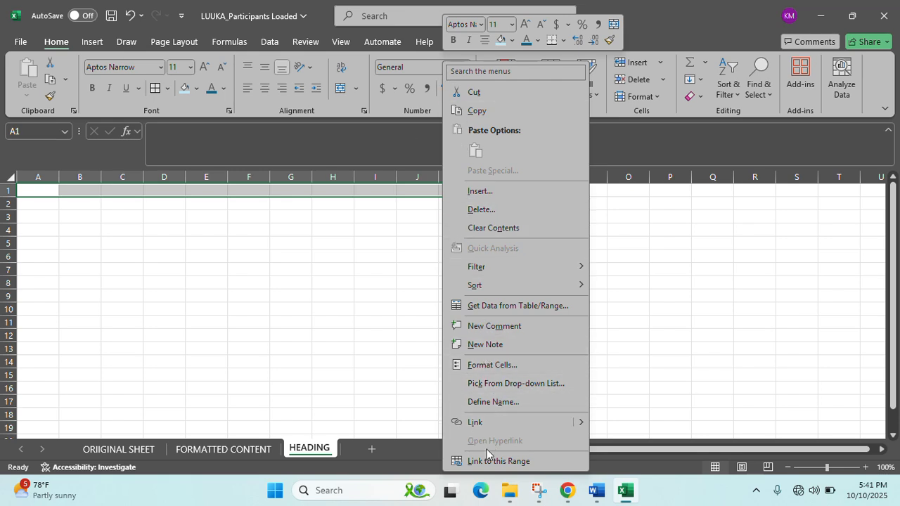
click(311, 68)
click(271, 136)
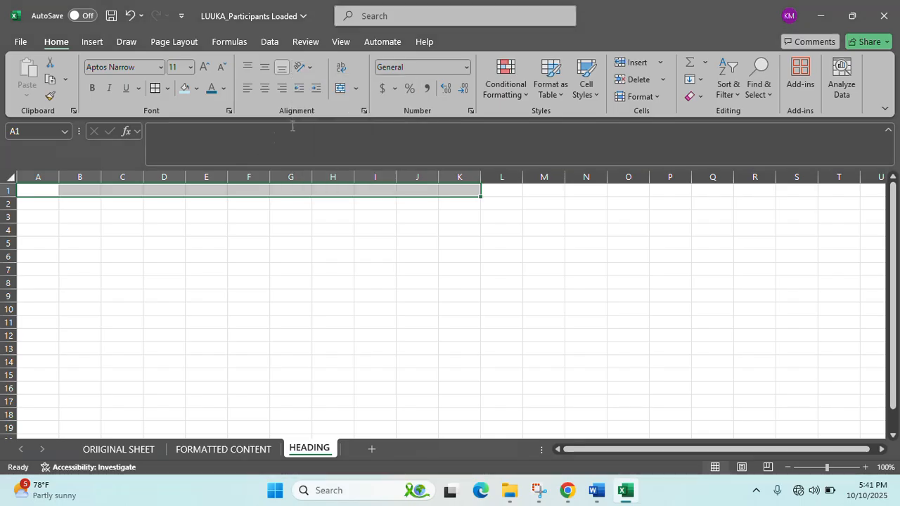
click(358, 88)
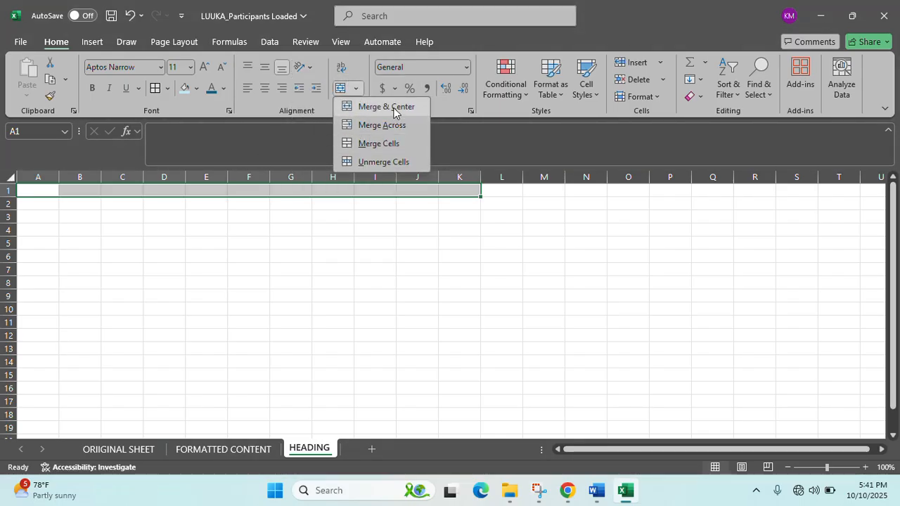
click(389, 105)
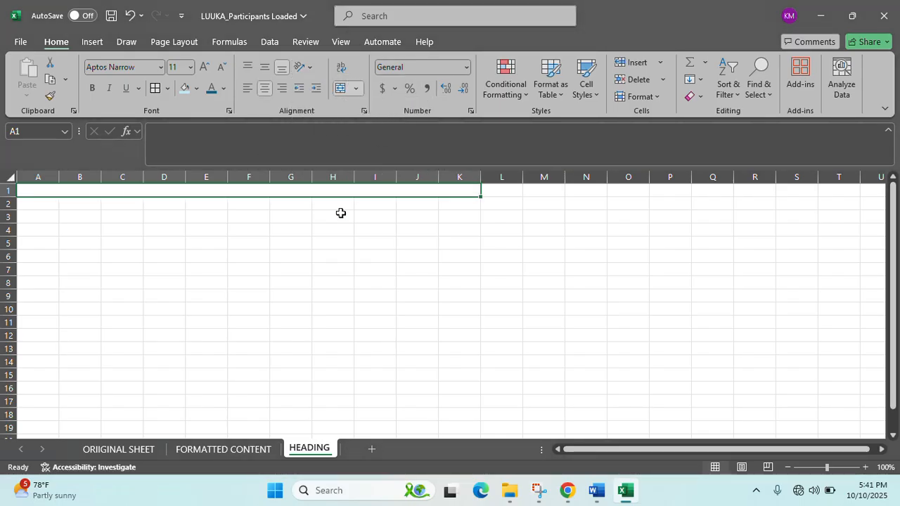
- Type the title 'LUUKA VILLAGE SACCO DATA AS OF OCTOBER 2025' into the merged cell
text(LUU)
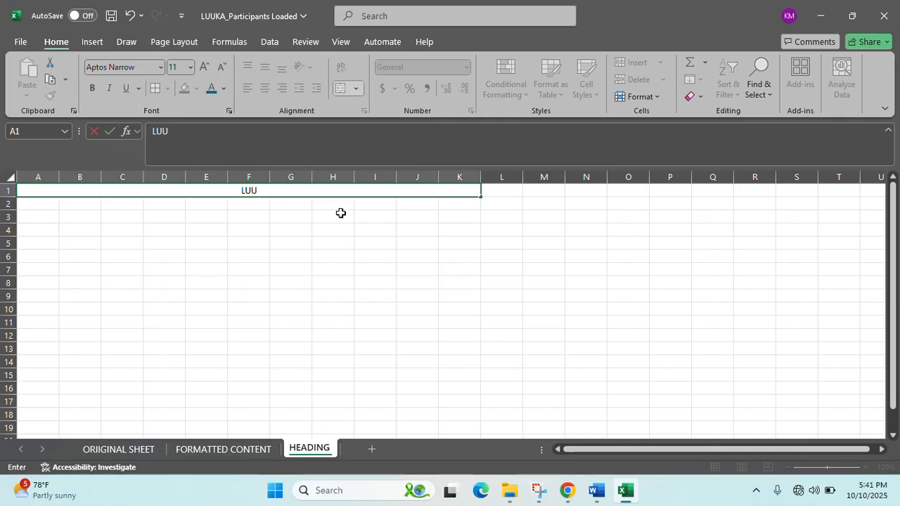
text(KA VILLAGE S)
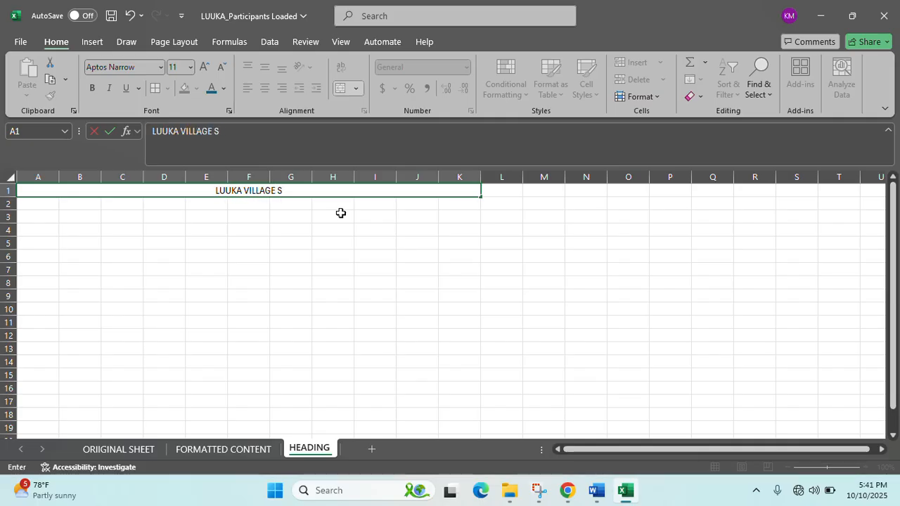
text(ACCO )
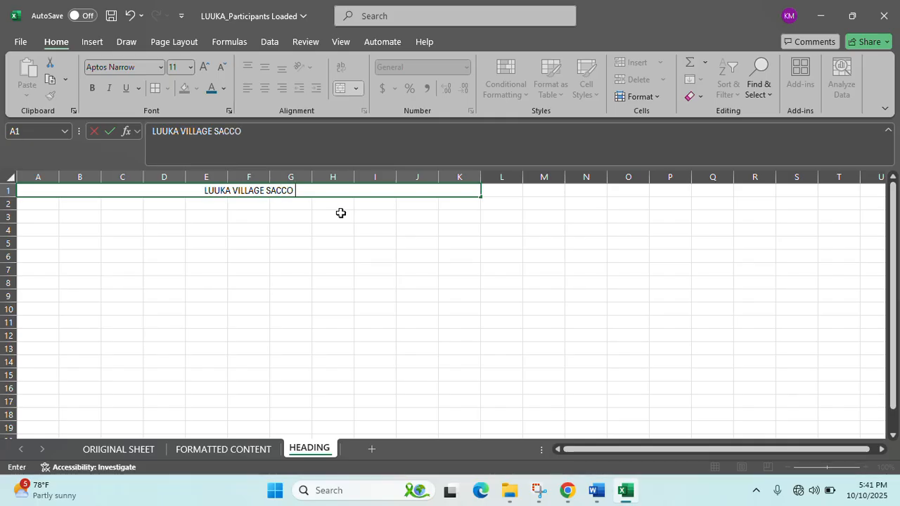
text(DATA ASA)
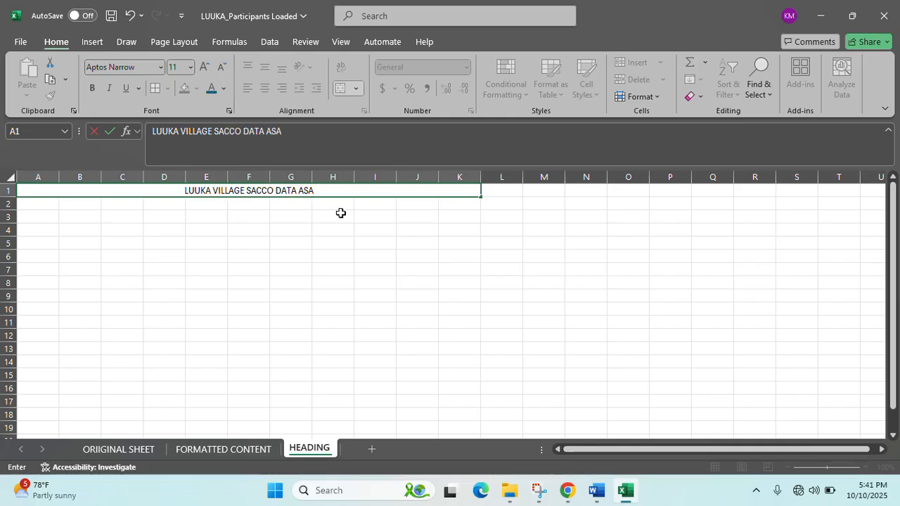
key(BackSpace)
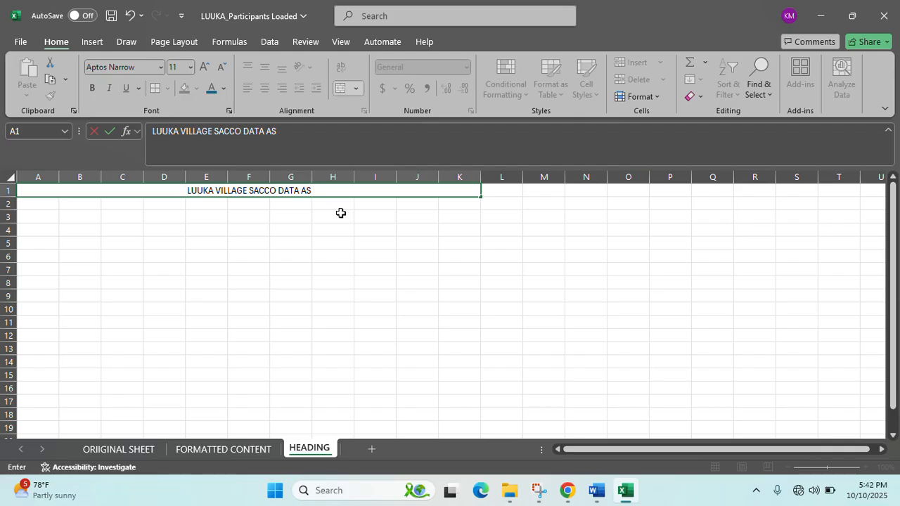
text(OF)
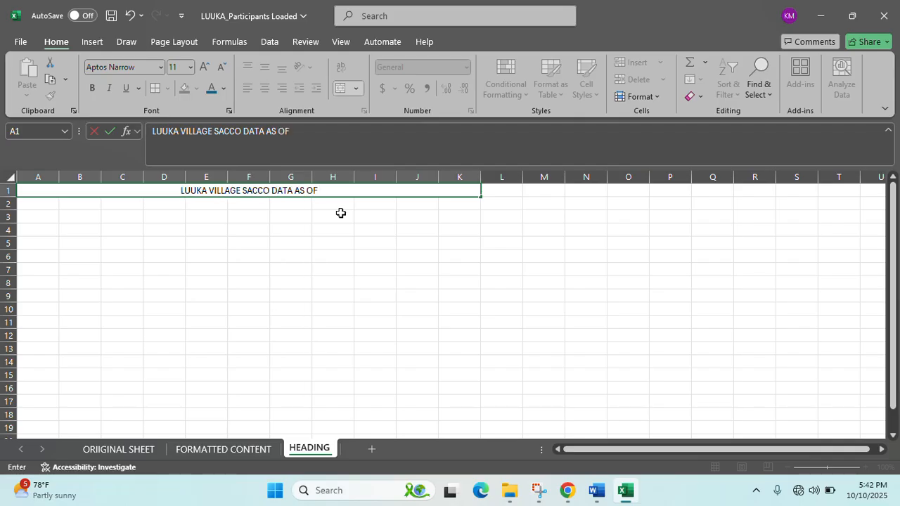
text( OCTOBER)
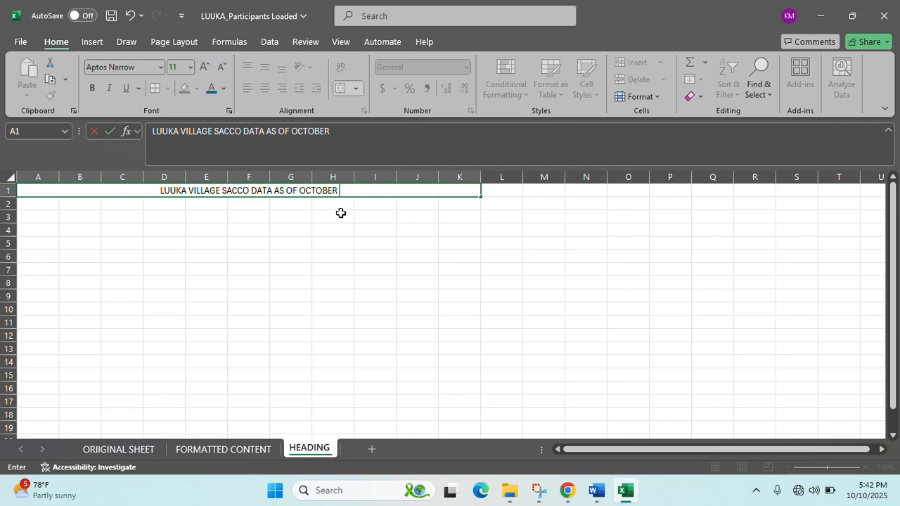
text( 2025 B)
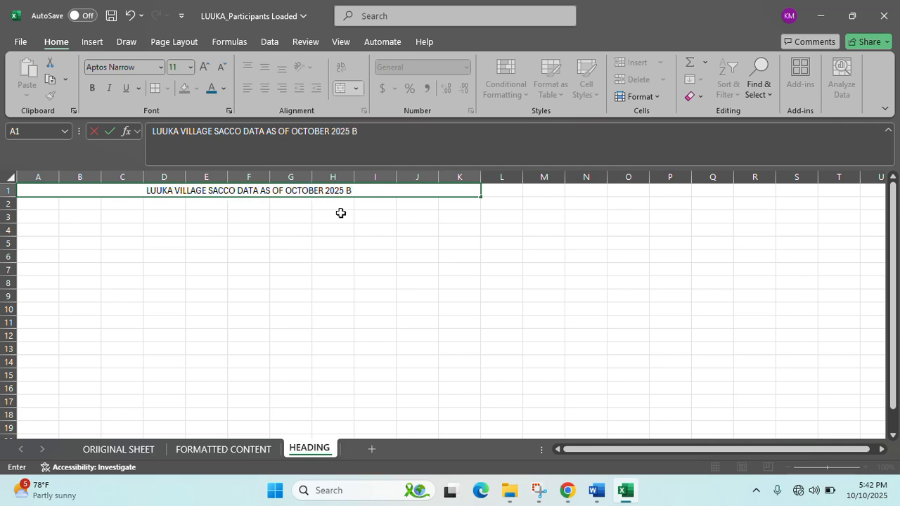
key(BackSpace)
key(BackSpace)
- Commit the heading, check the other sheet tabs, then reselect the HEADING title cell
click(291, 246)
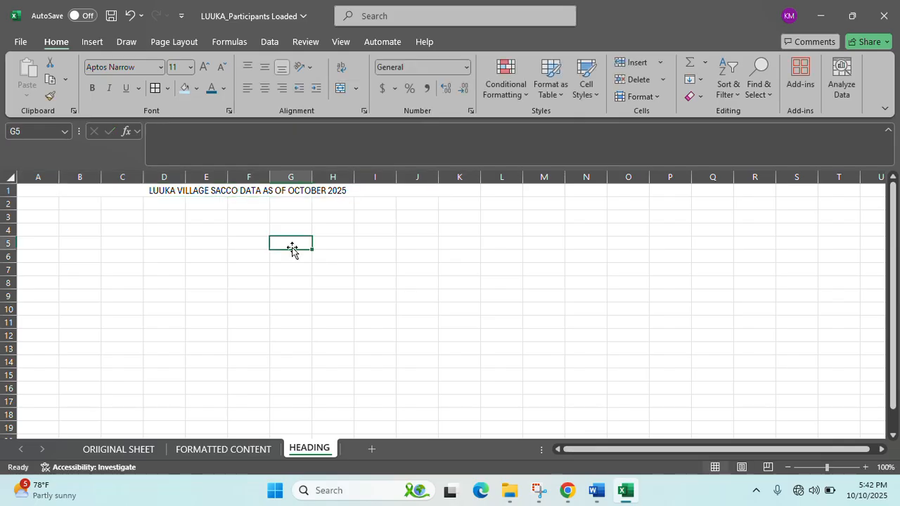
click(223, 448)
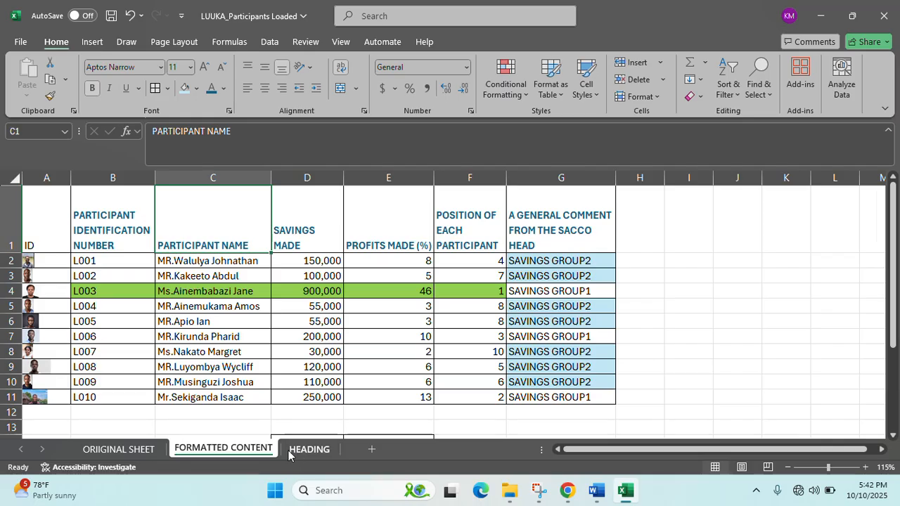
click(118, 449)
click(249, 456)
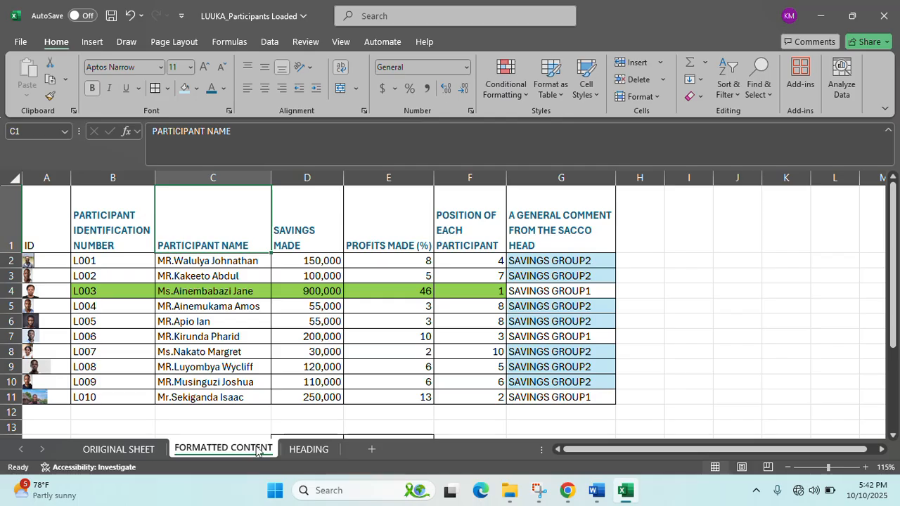
click(290, 451)
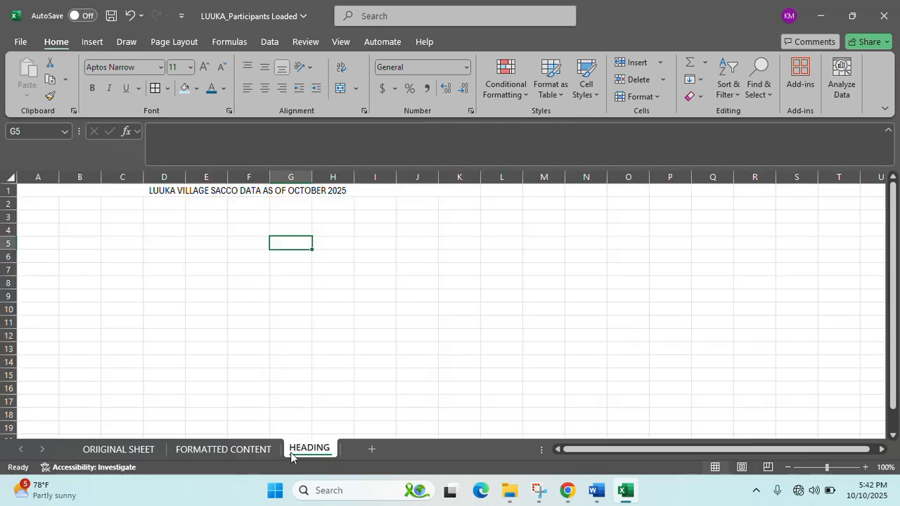
click(157, 190)
- Make the title bold at 36 points and widen column K to fit it
click(92, 88)
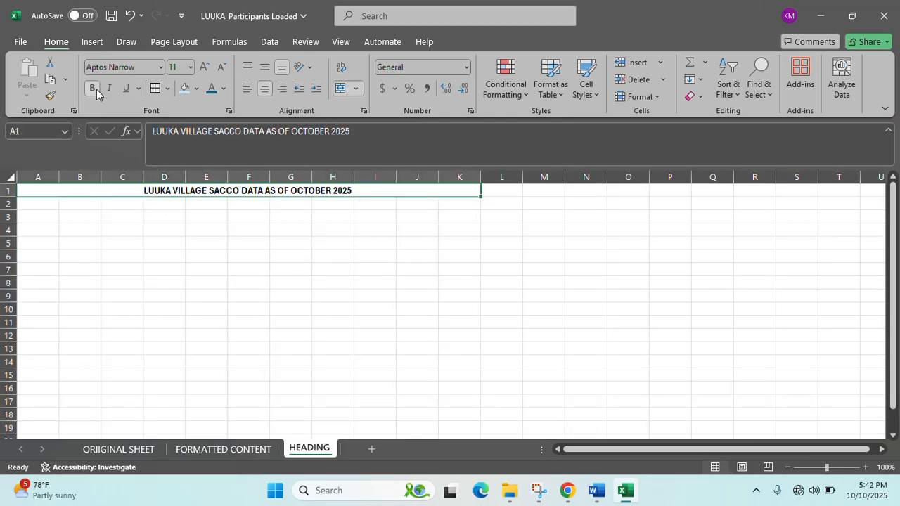
click(204, 67)
click(204, 68)
click(204, 68)
click(204, 68)
click(204, 68)
click(203, 67)
click(204, 67)
click(204, 68)
click(204, 68)
click(204, 67)
drag(481, 180, 704, 186)
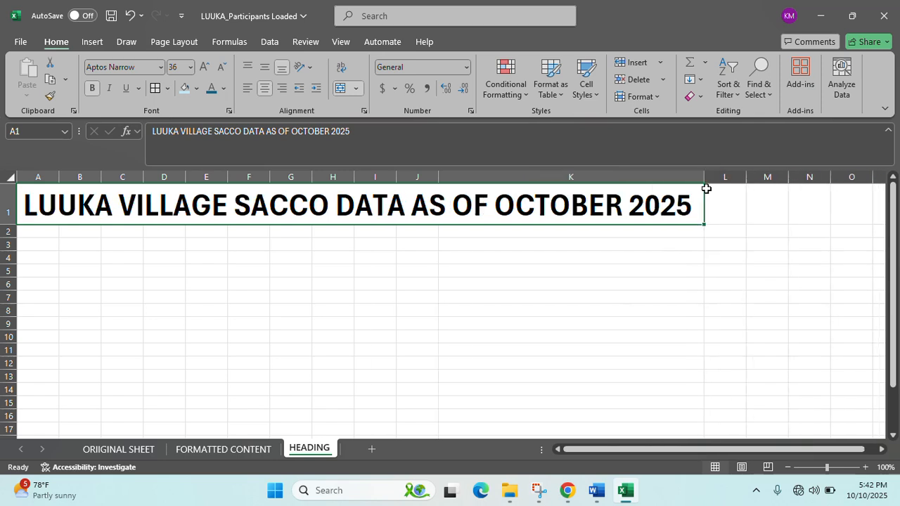
- Give the title a light grey fill, dark green font colour and underline
click(196, 87)
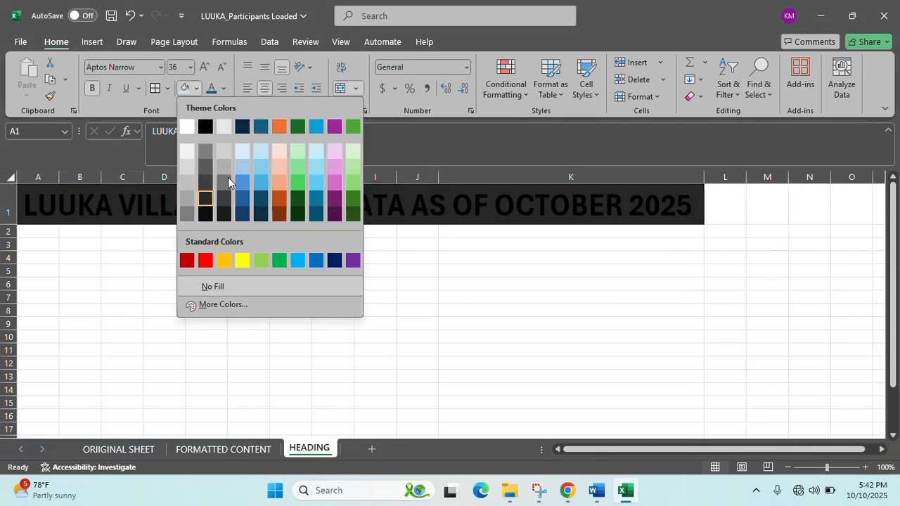
click(230, 166)
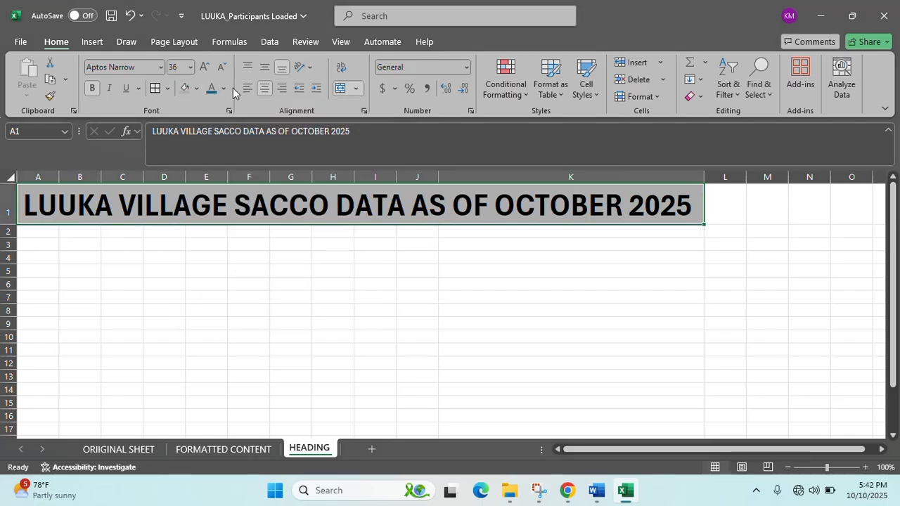
click(222, 88)
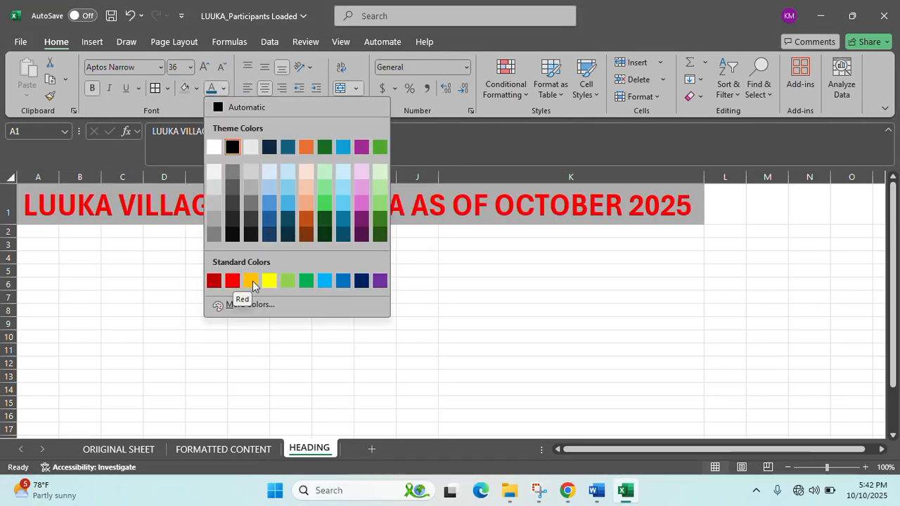
click(325, 220)
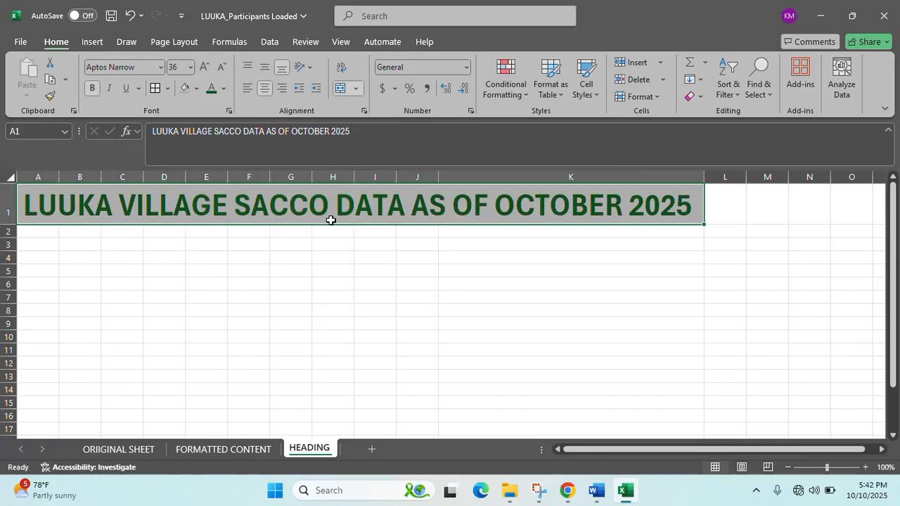
click(126, 88)
click(417, 296)
click(386, 216)
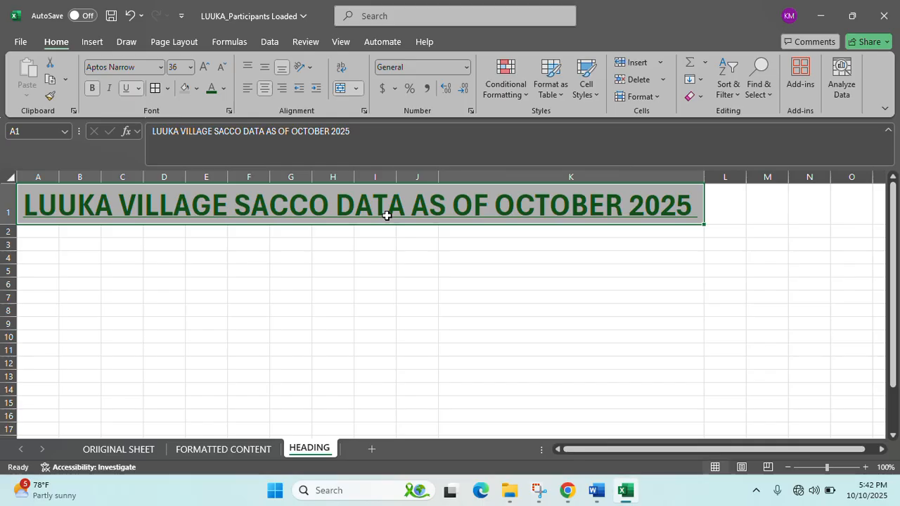
click(92, 43)
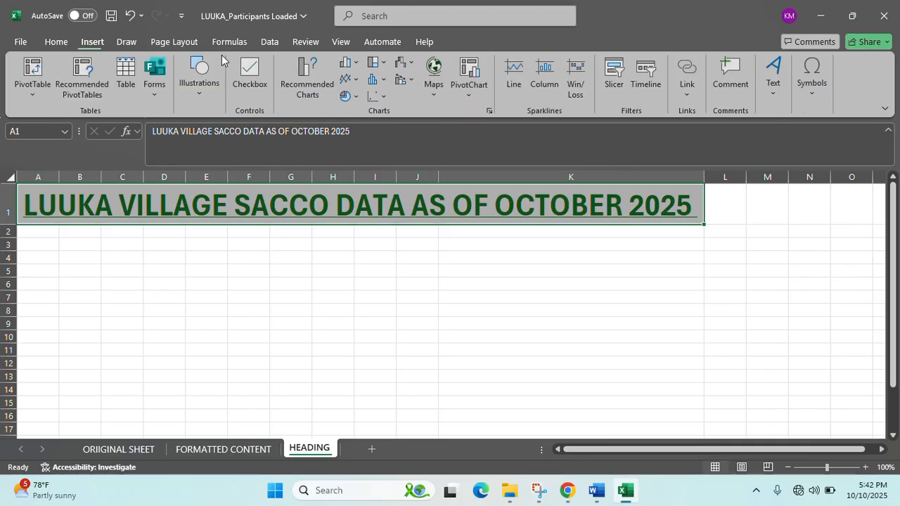
- Hyperlink the heading to the FORMATTED CONTENT sheet as a place in this document
click(692, 98)
click(606, 163)
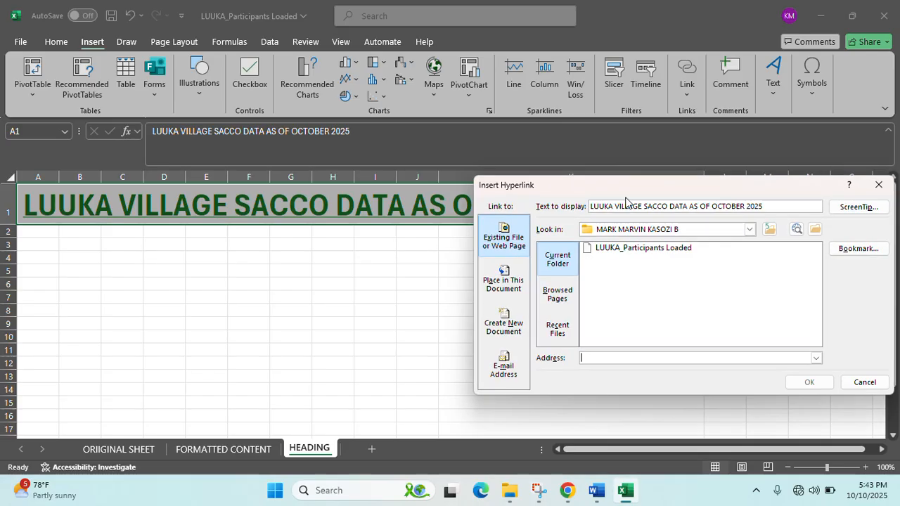
click(521, 294)
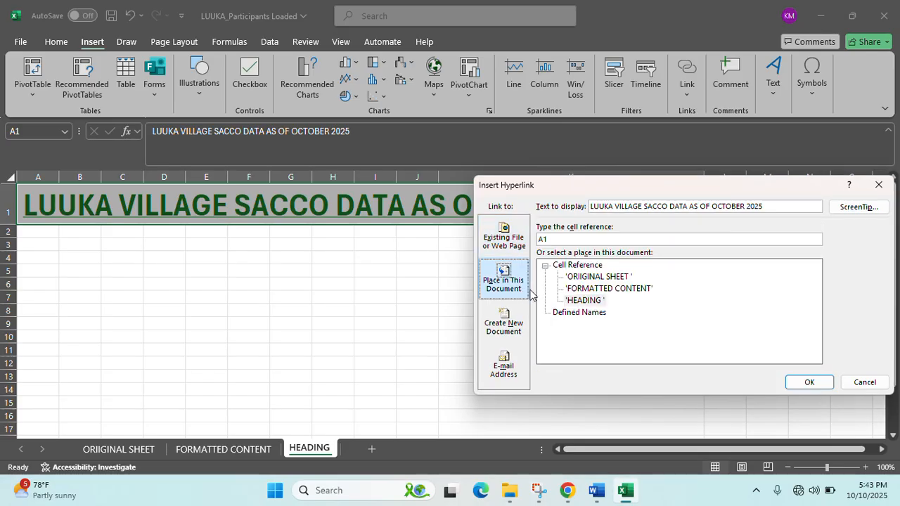
click(599, 289)
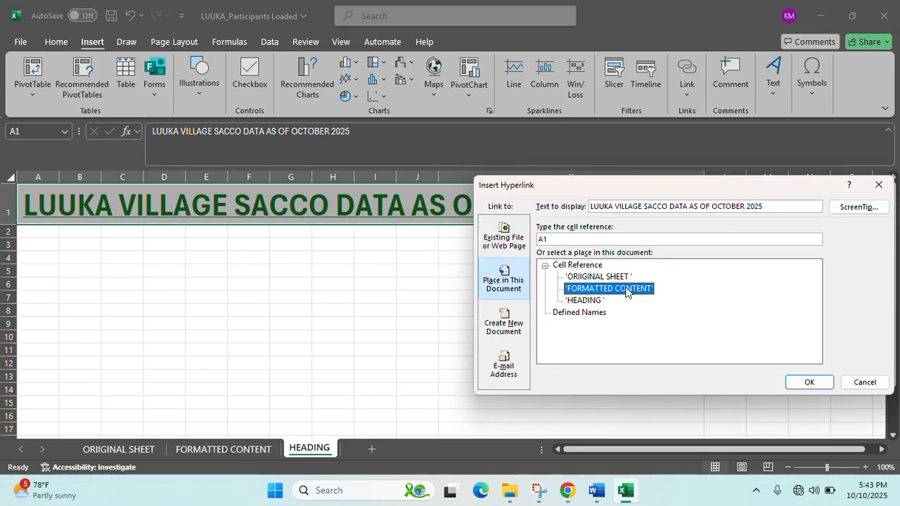
click(796, 386)
- Follow the heading link to FORMATTED CONTENT and select an empty cell beside the table
click(390, 231)
click(404, 195)
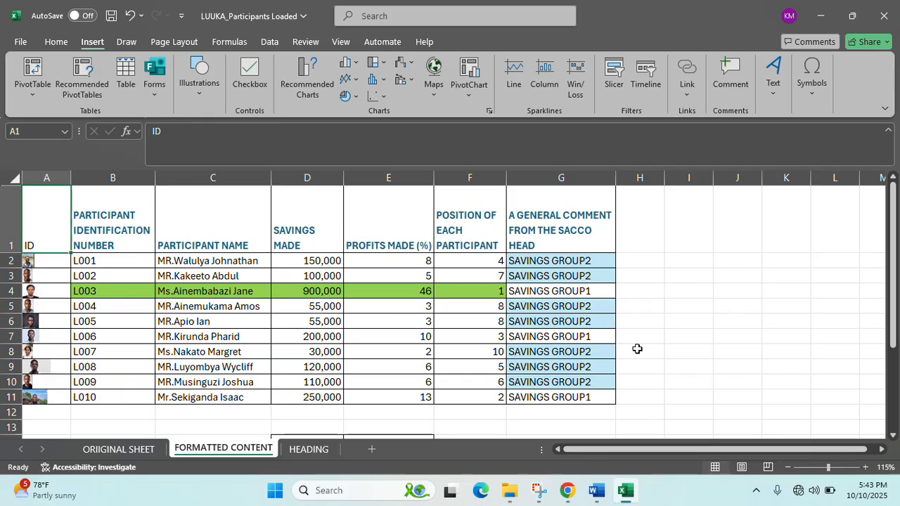
scroll(636, 341, down, 1)
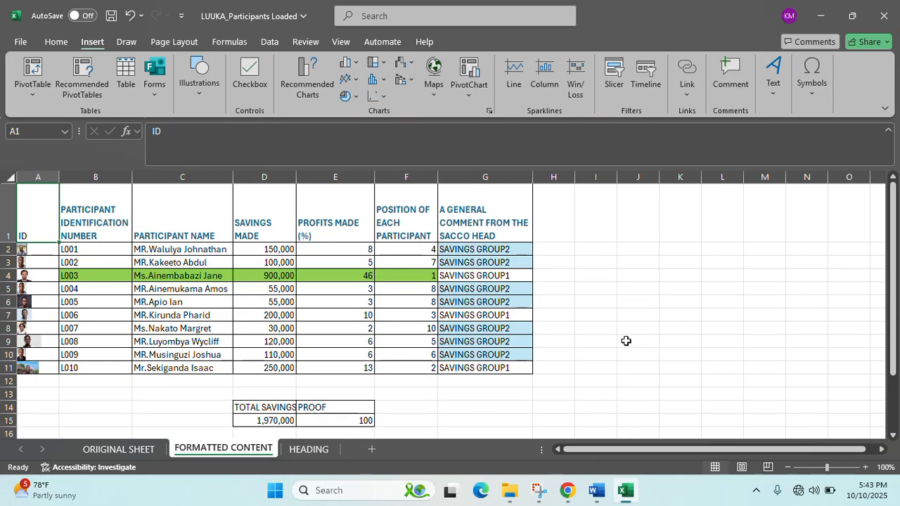
click(577, 342)
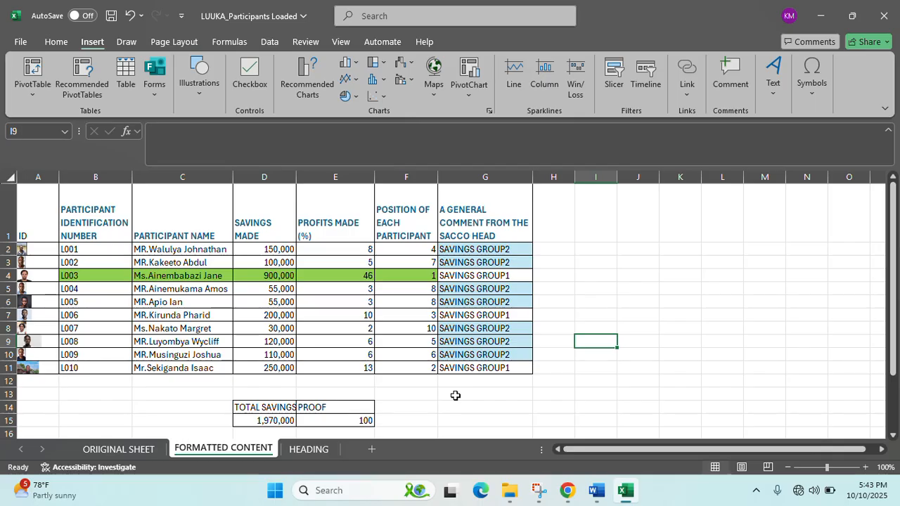
click(598, 495)
scroll(540, 410, down, 2)
scroll(534, 411, up, 2)
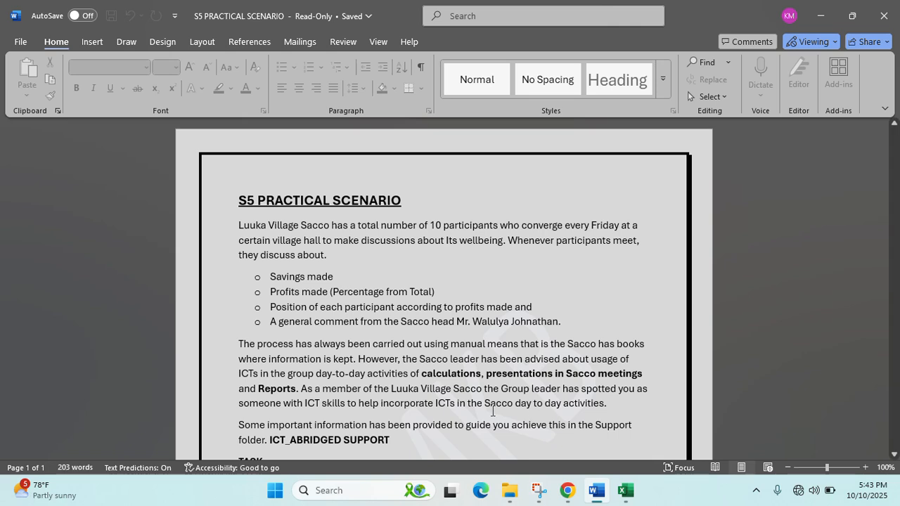
drag(271, 277, 573, 322)
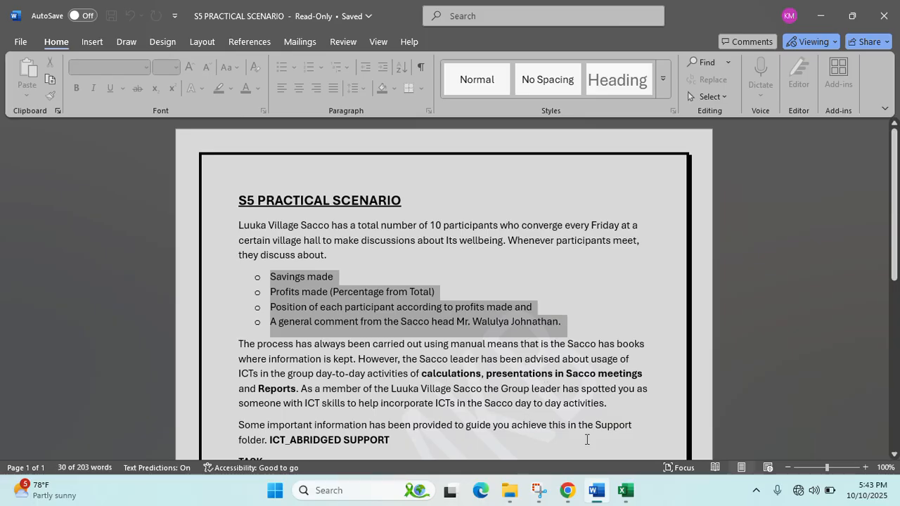
click(625, 490)
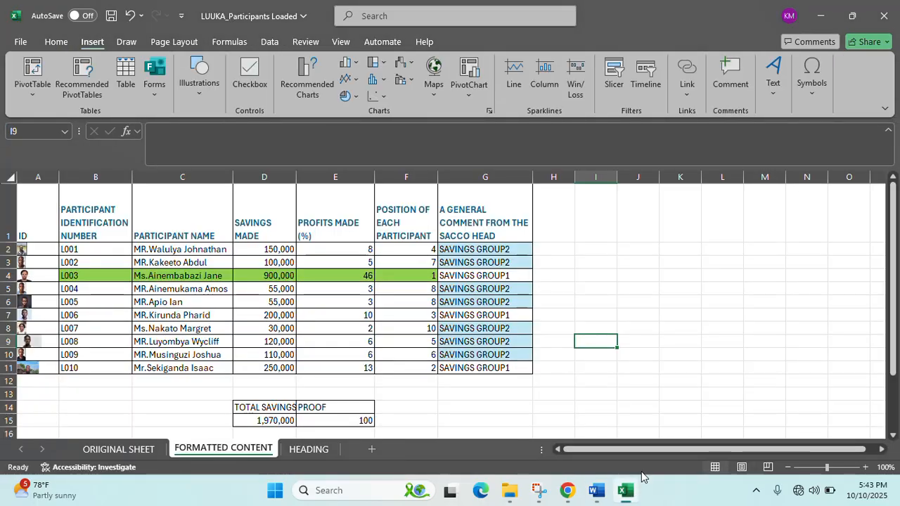
- Browse the existing sheet tabs and add a new blank worksheet after HEADING
click(138, 449)
click(211, 449)
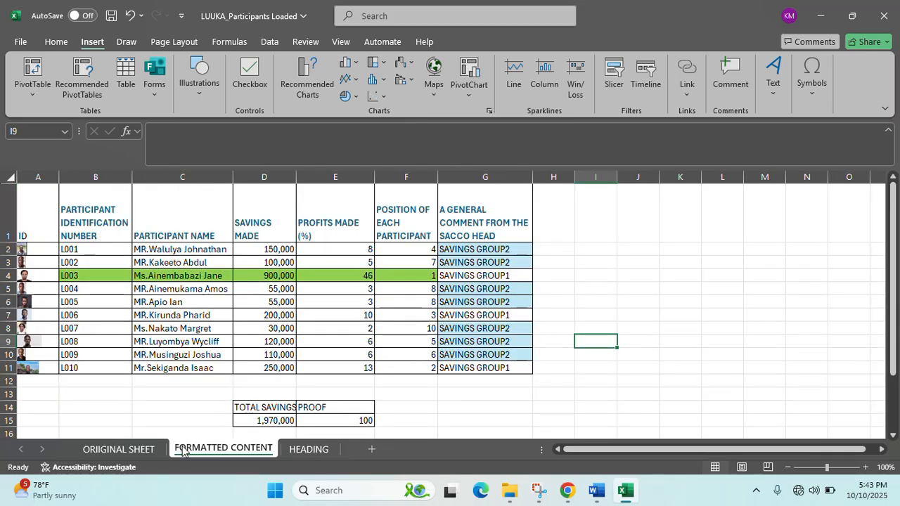
click(311, 449)
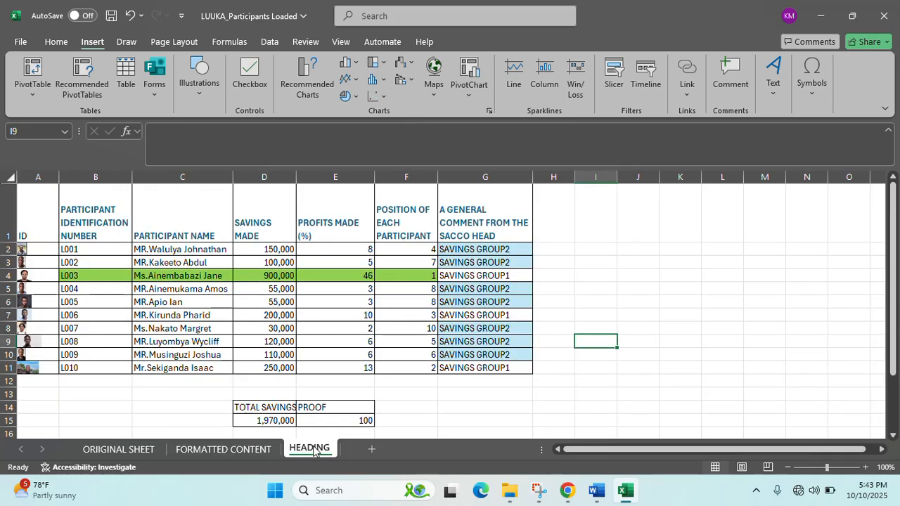
click(371, 448)
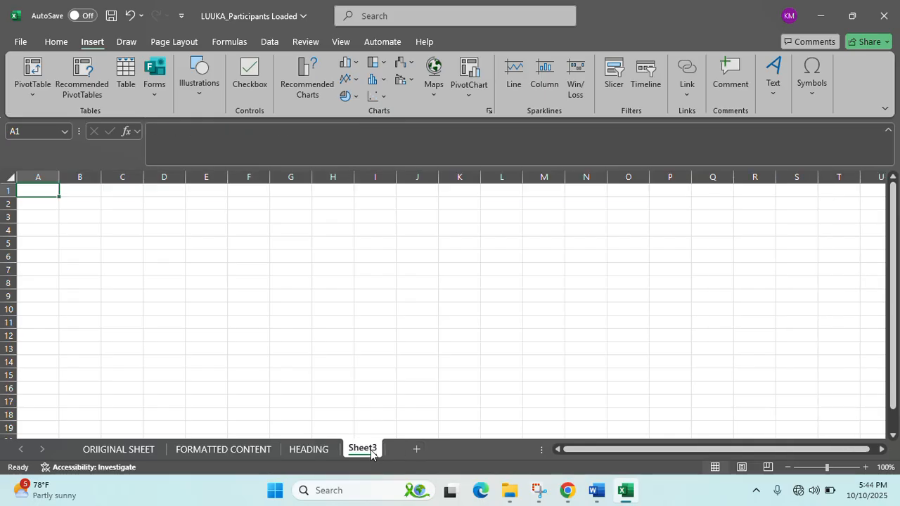
double_click(363, 449)
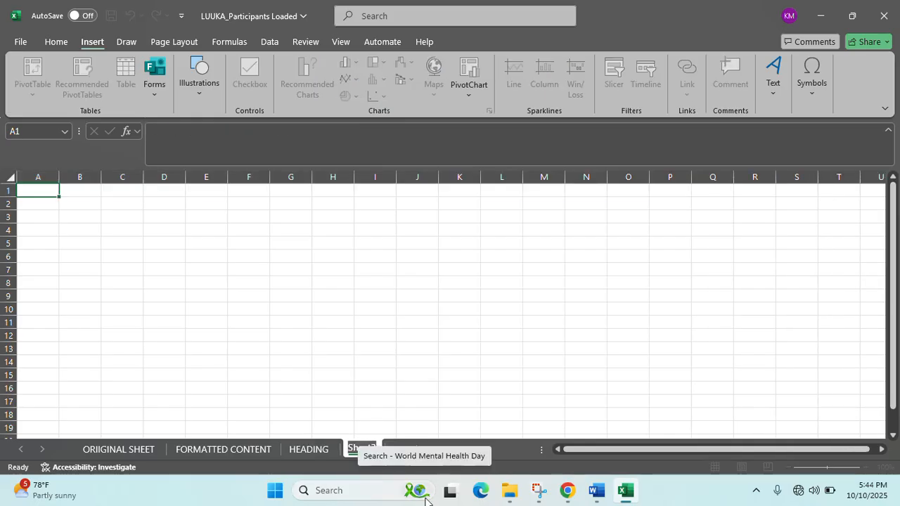
- Name the new sheet LUUKA GRAPH, then go back to the FORMATTED CONTENT sheet
text(GA)
key(BackSpace)
key(BackSpace)
text(LUUKA GRAPH)
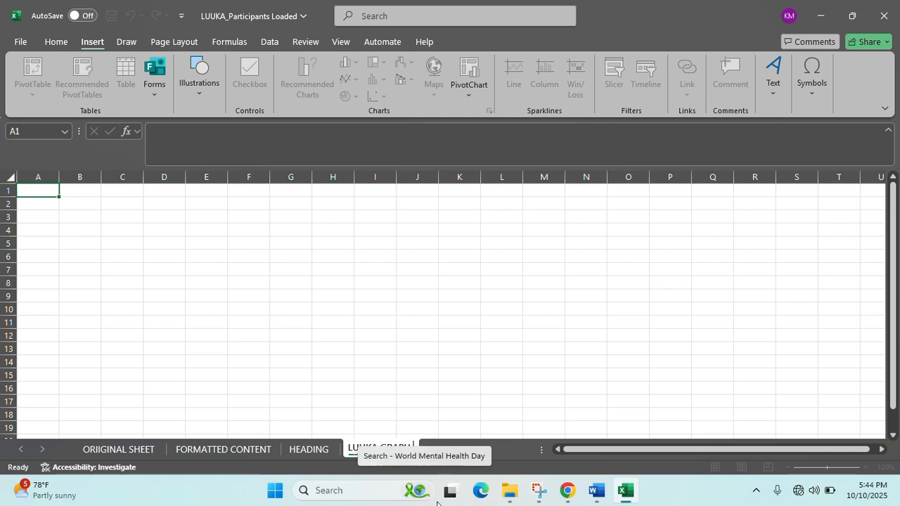
key(Return)
click(417, 348)
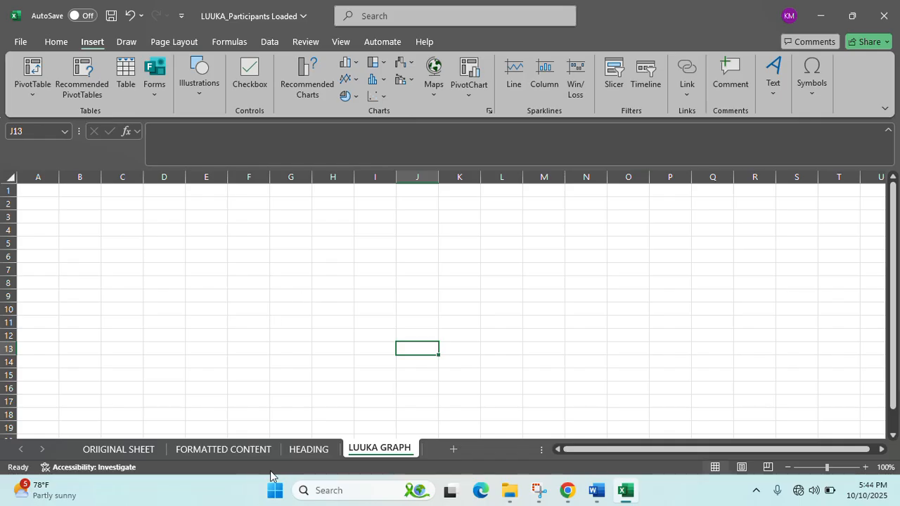
click(243, 455)
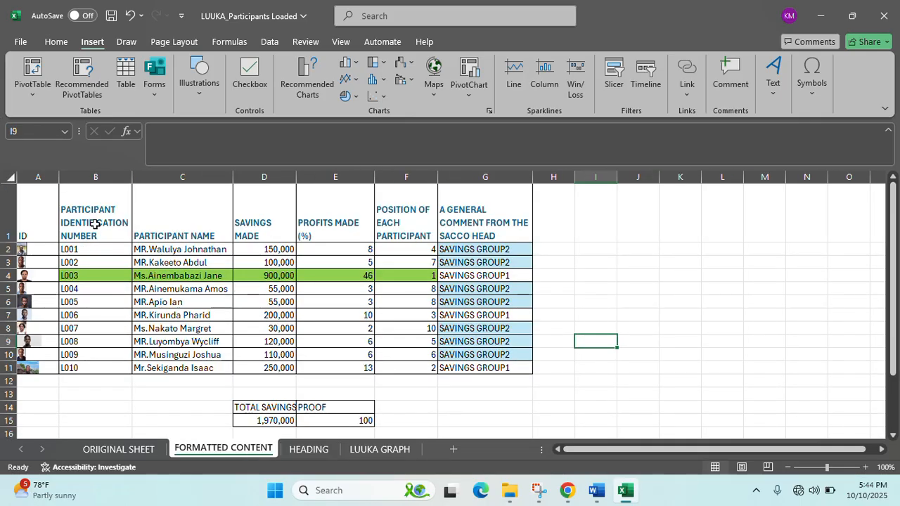
- Select PARTICIPANT NAME (C1:C11) together with the PROFITS MADE (%) column (E1:E11)
drag(187, 225, 190, 369)
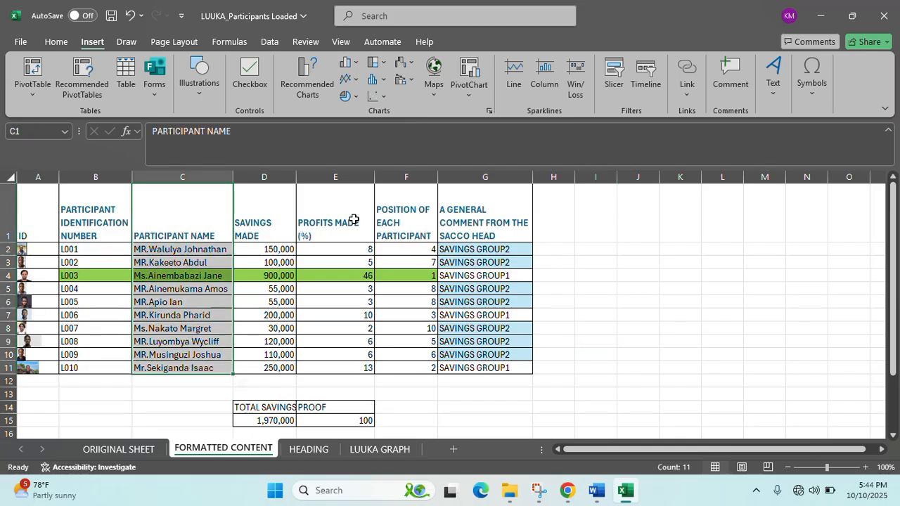
ctrl+drag(354, 220, 350, 366)
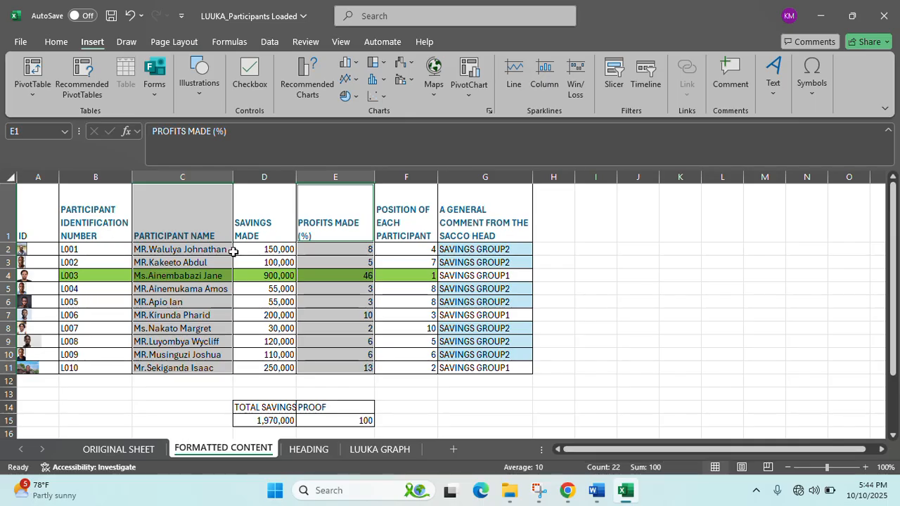
click(205, 225)
drag(205, 225, 203, 378)
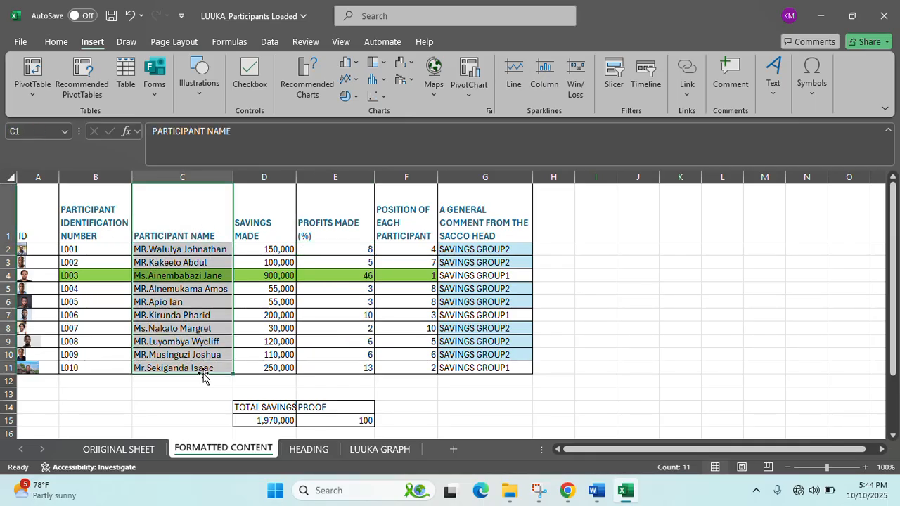
drag(331, 227, 334, 368)
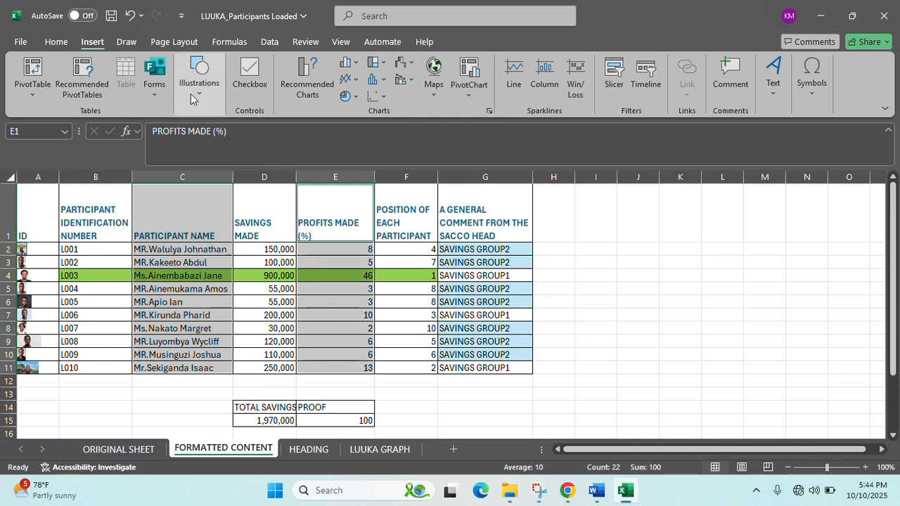
- Choose the 3-D Pie chart type from the full Insert Chart list
click(358, 63)
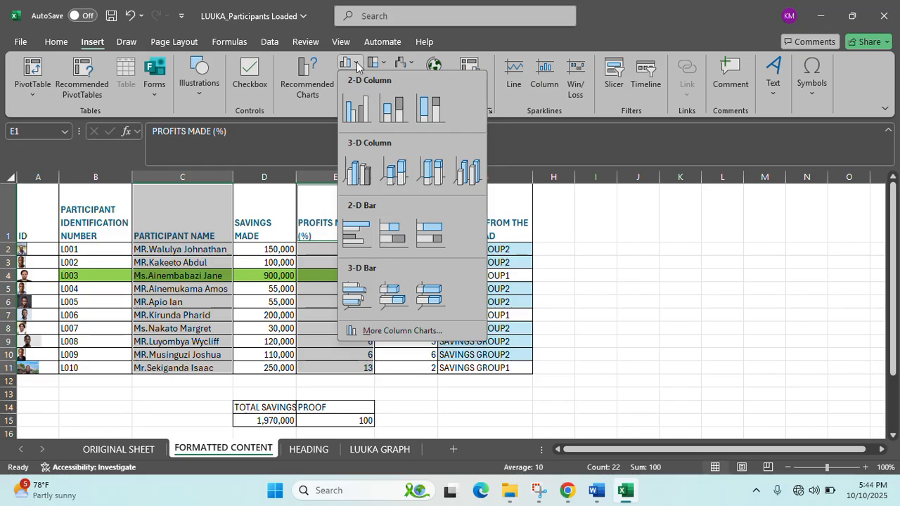
click(400, 331)
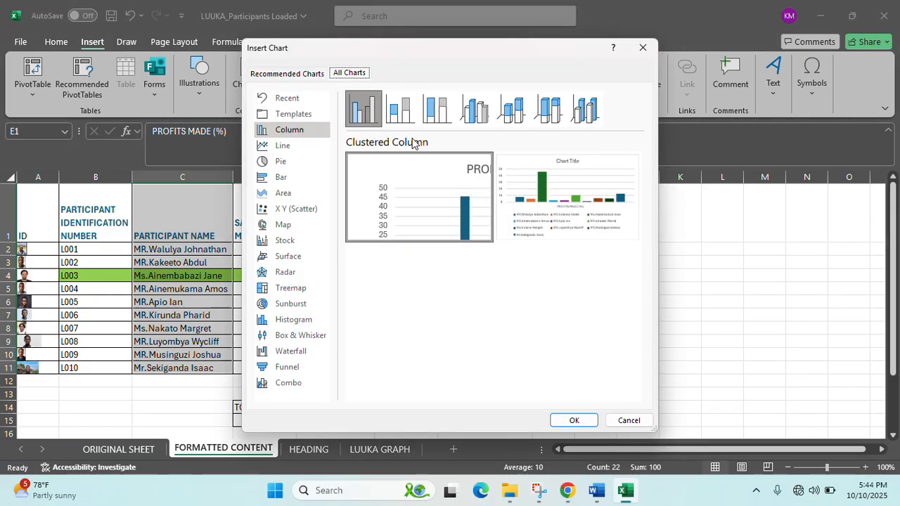
click(281, 162)
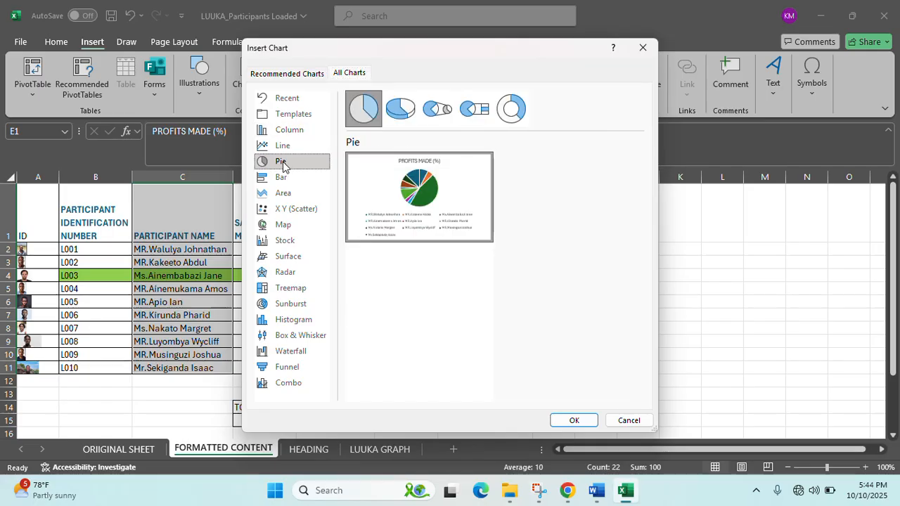
click(400, 108)
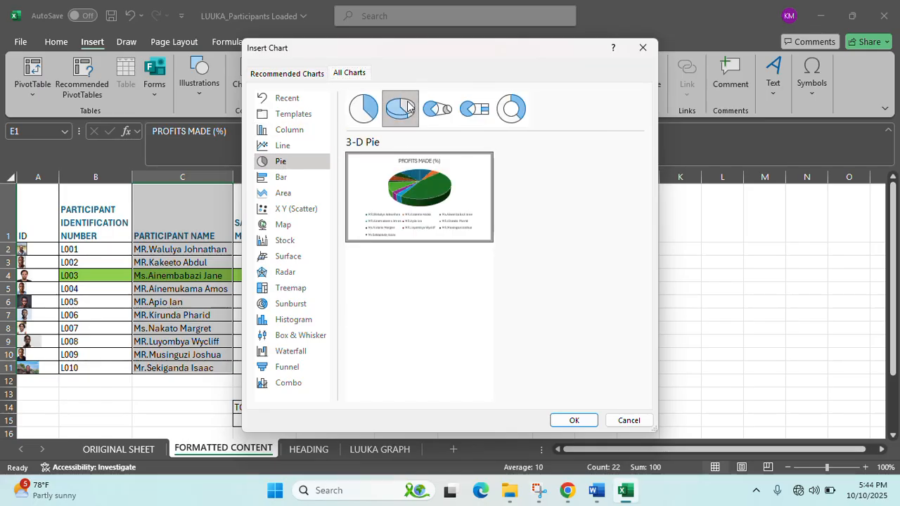
- Insert the 3-D pie chart and cut it from the FORMATTED CONTENT sheet
click(572, 419)
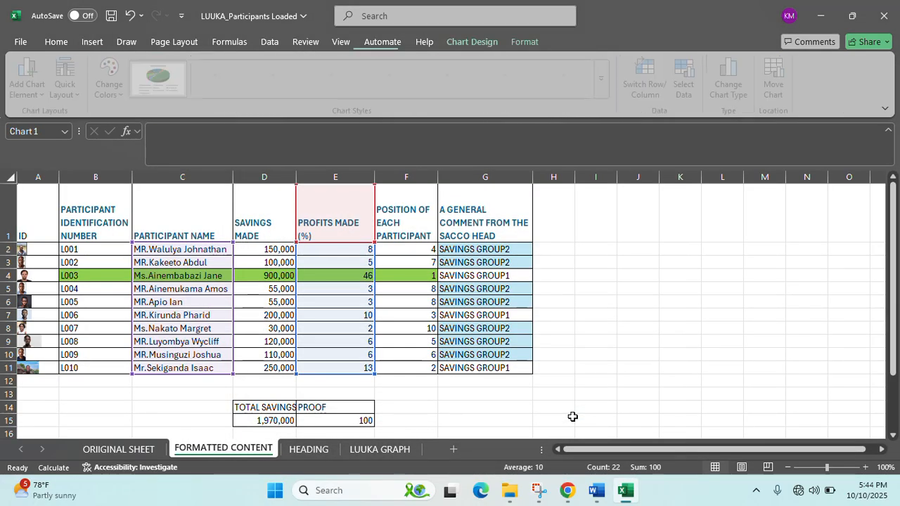
drag(586, 241, 772, 243)
right_click(772, 243)
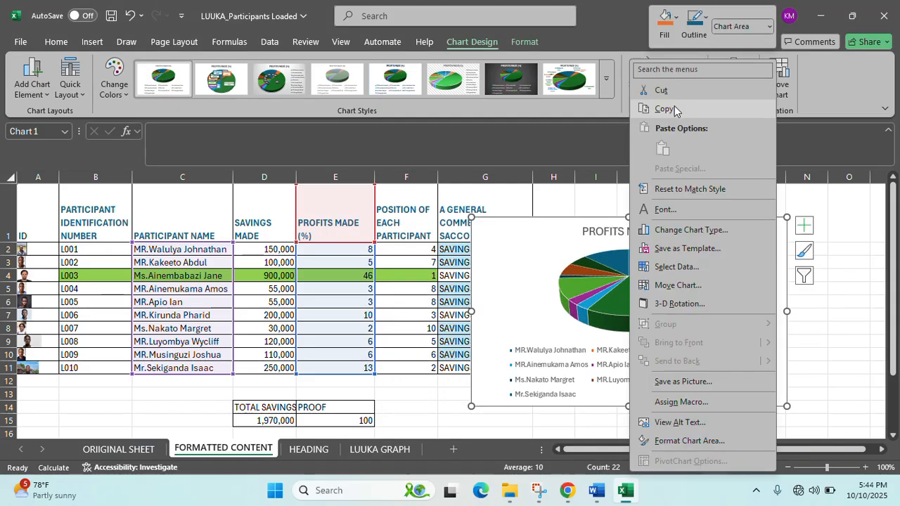
click(675, 93)
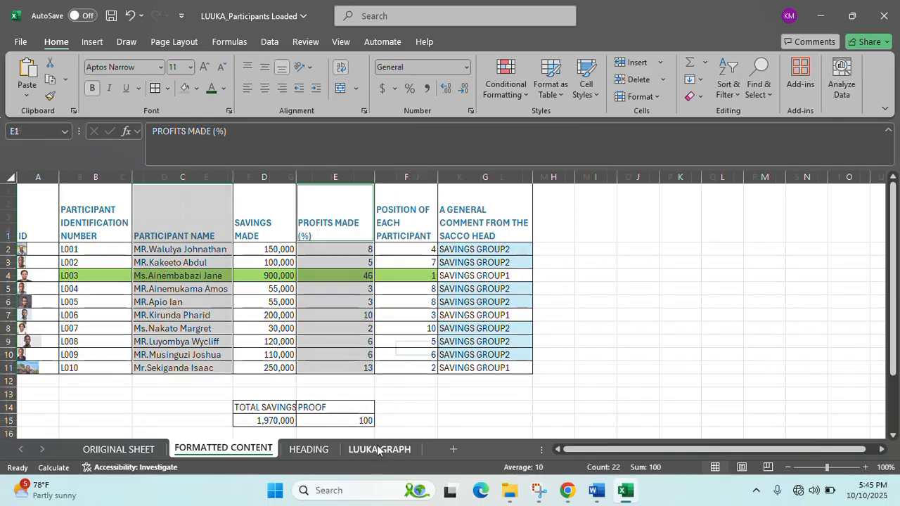
- Paste the chart at G6 on LUUKA GRAPH and enlarge it by dragging its edges
click(380, 450)
click(273, 257)
right_click(273, 258)
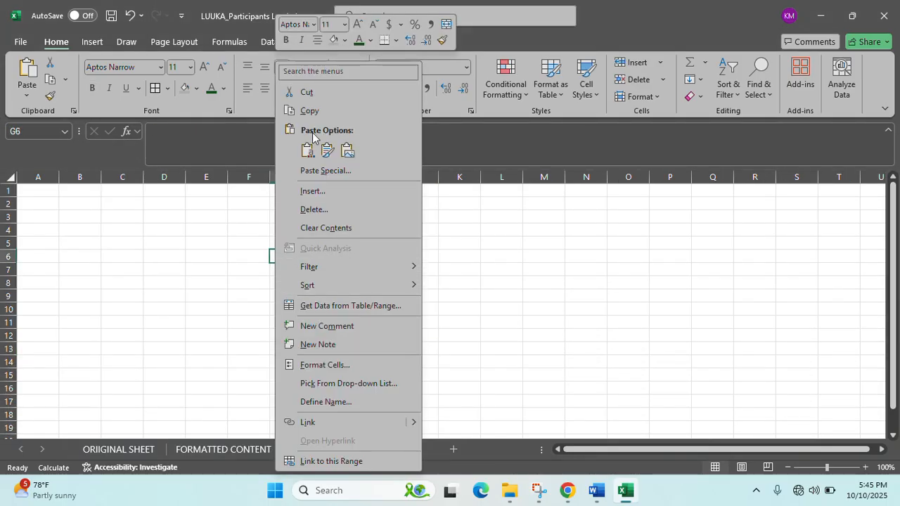
click(316, 151)
drag(297, 273, 219, 228)
drag(506, 301, 623, 301)
drag(622, 396, 707, 431)
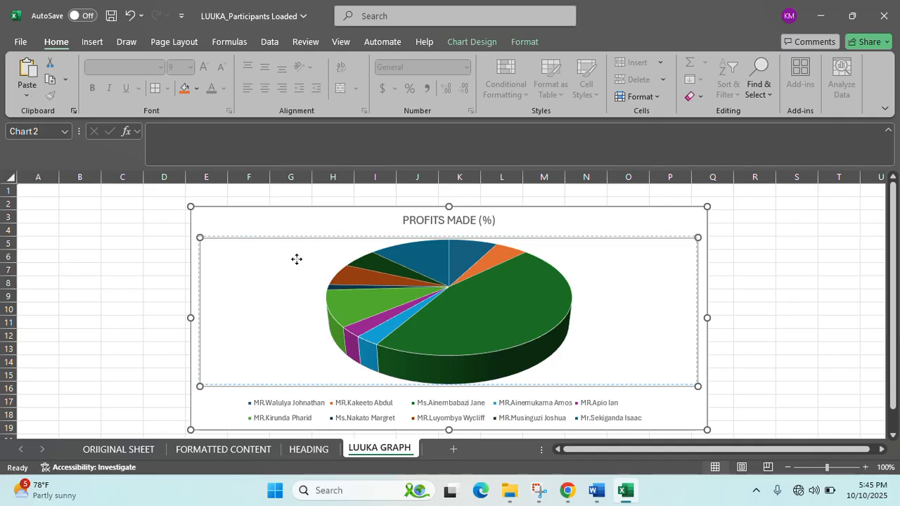
drag(306, 221, 306, 218)
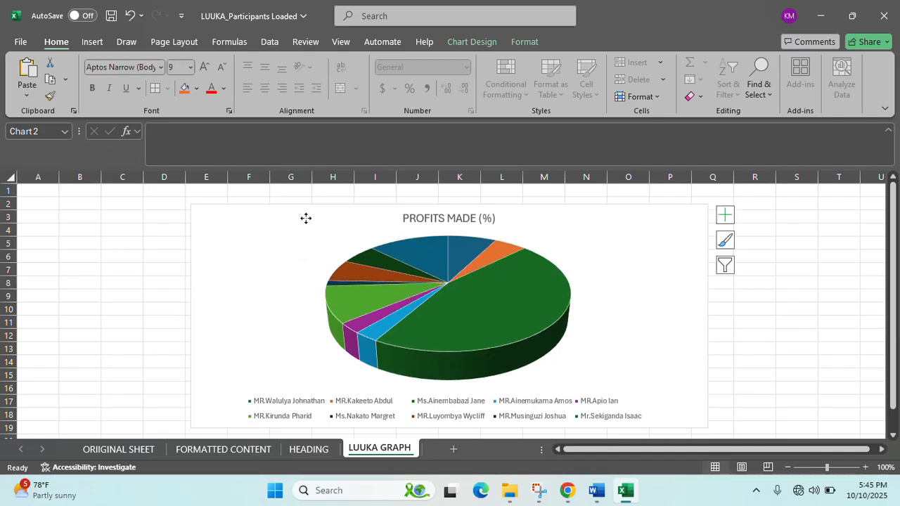
- Rename the LUUKA GRAPH sheet to LUUKA PIE
double_click(379, 448)
click(408, 447)
key(BackSpace)
key(BackSpace)
key(BackSpace)
key(BackSpace)
key(BackSpace)
text(PIE)
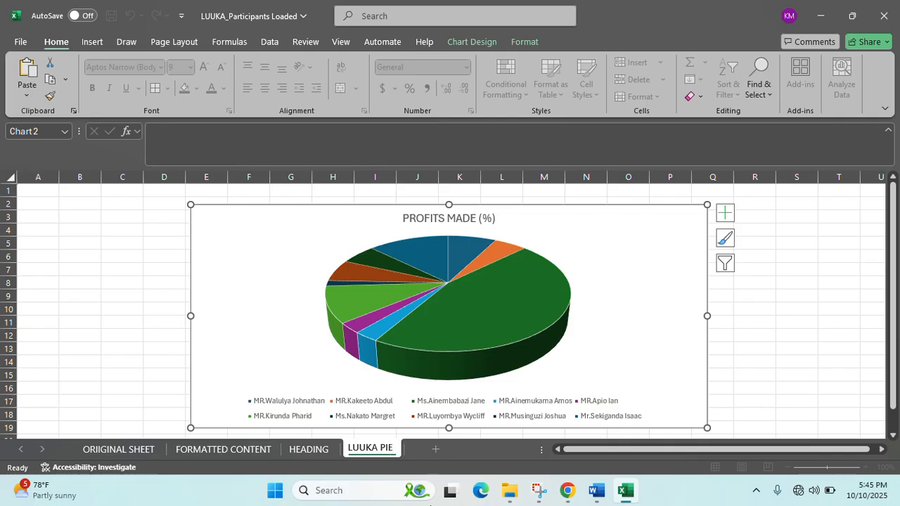
- Replace the chart title with 'A 3D PIE CHART SHOWING LUUKA SACCO PARTICIPANT PROFITS MADE USING PERCENTAGE.' and enlarge the chart
click(457, 217)
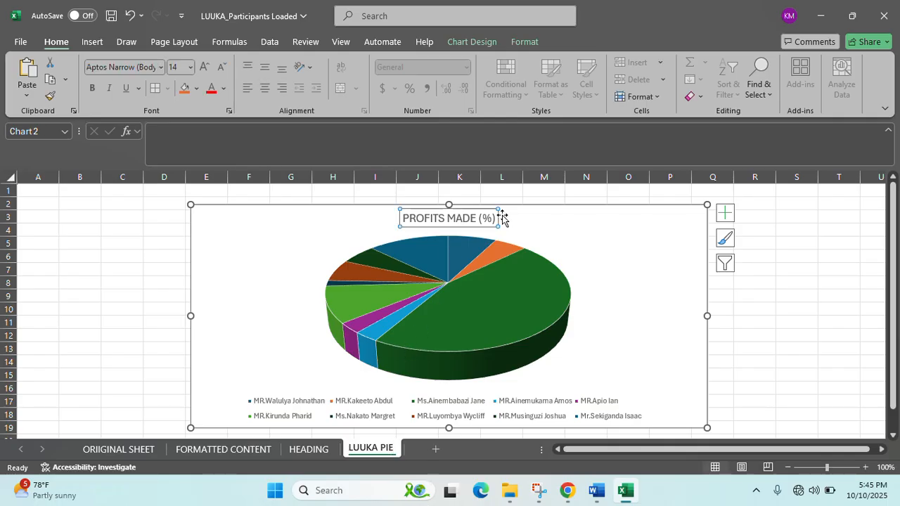
click(495, 219)
key(BackSpace)
key(BackSpace)
key(BackSpace)
key(BackSpace)
key(BackSpace)
key(BackSpace)
key(BackSpace)
key(BackSpace)
key(BackSpace)
key(BackSpace)
key(BackSpace)
key(BackSpace)
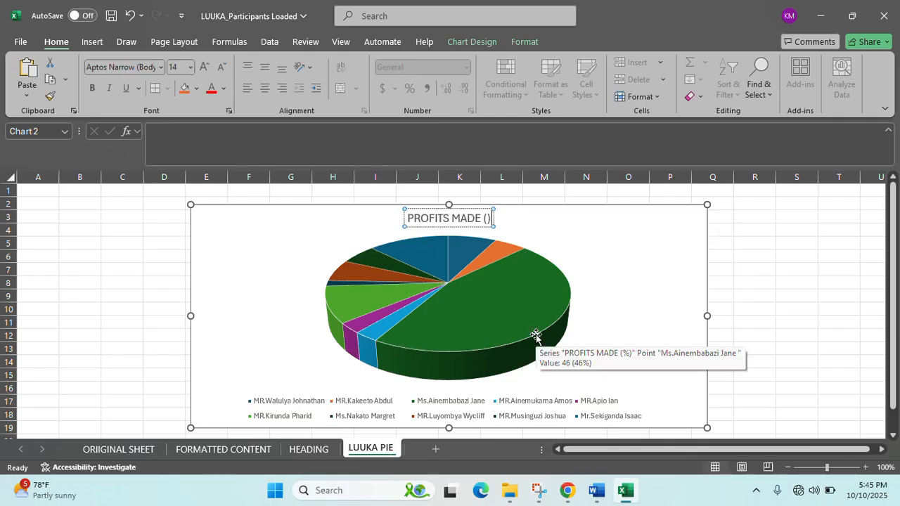
key(BackSpace)
key(BackSpace)
key(BackSpace)
key(BackSpace)
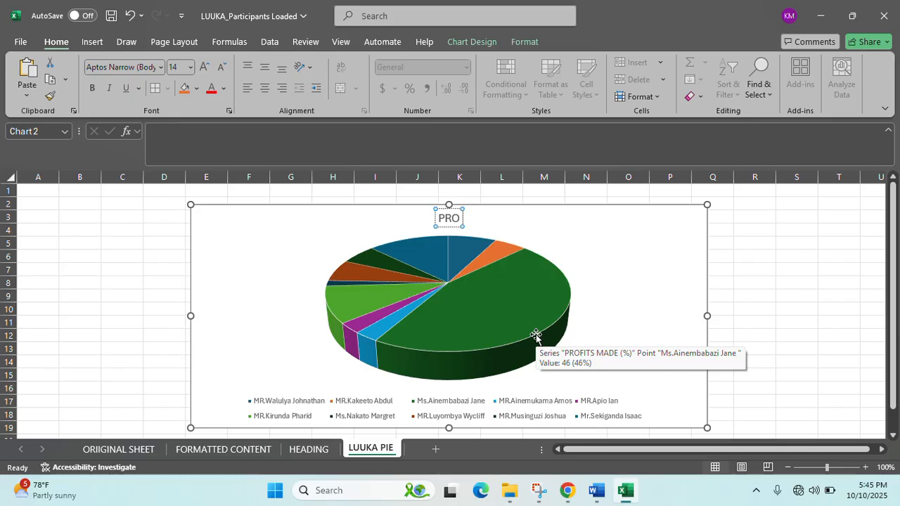
text(A 3D PIE CHART SHOWING L)
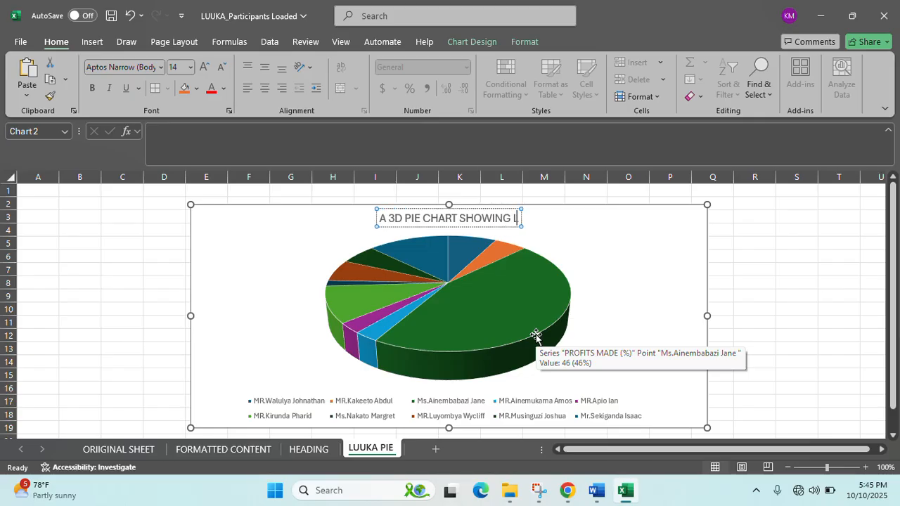
text(UUKA SACCO)
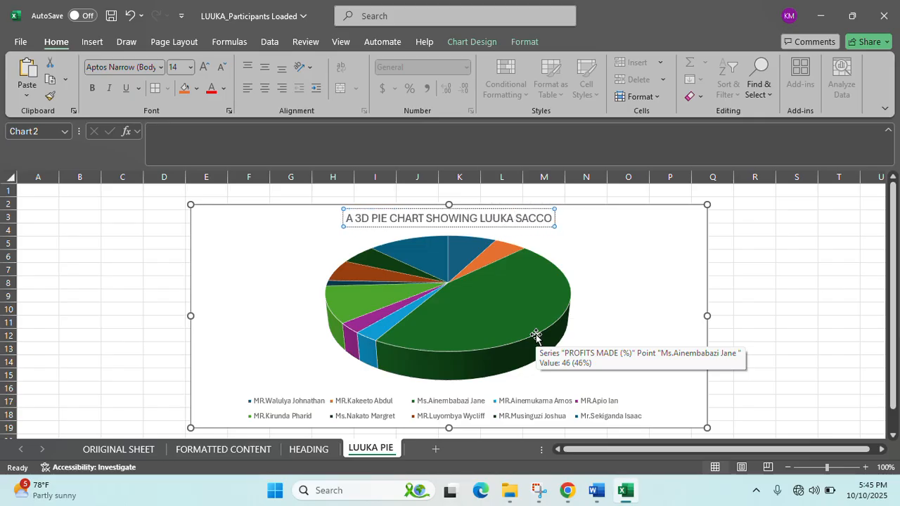
text( PARTICIP)
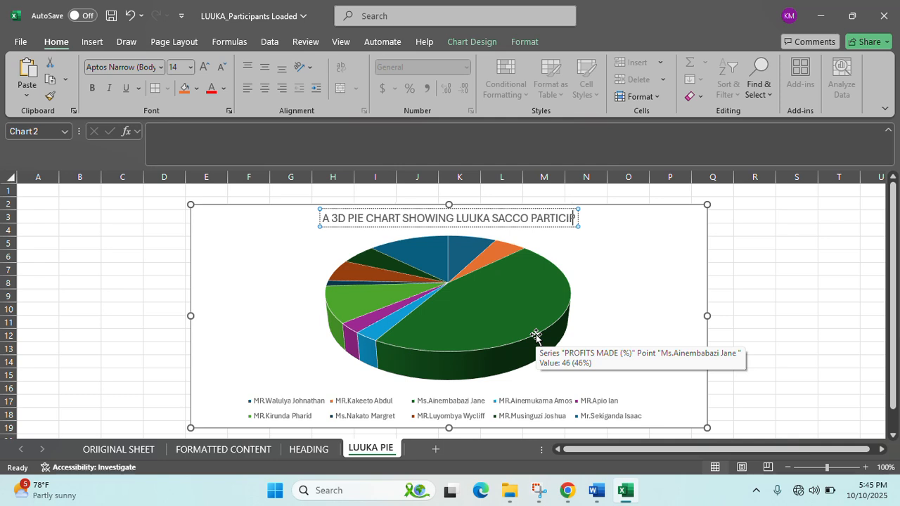
text(ANT PROFITS A)
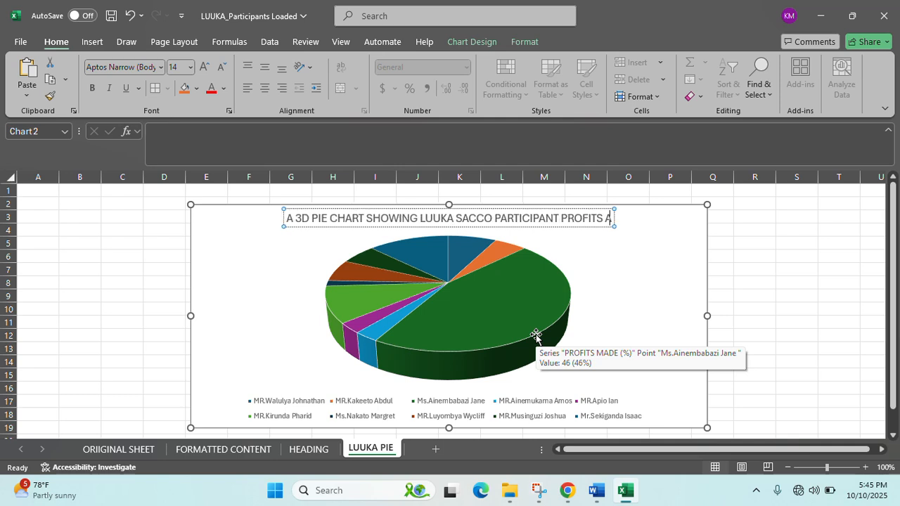
key(BackSpace)
text(MADE)
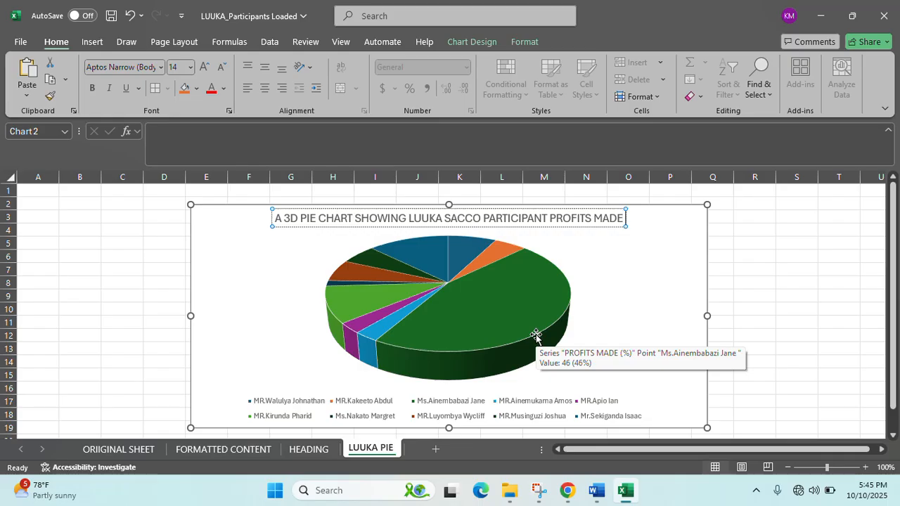
text( FROM I)
key(BackSpace)
key(BackSpace)
key(BackSpace)
key(BackSpace)
key(BackSpace)
key(BackSpace)
key(BackSpace)
text(US)
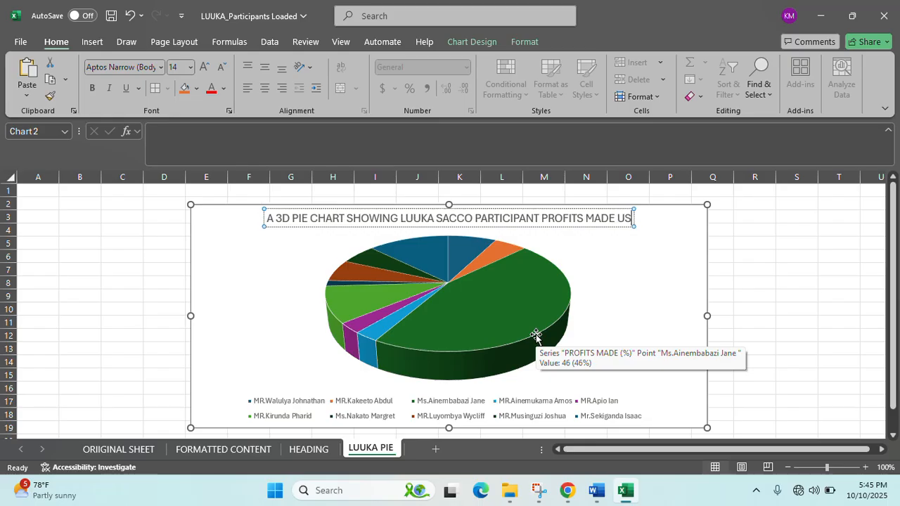
text(ING PERCE)
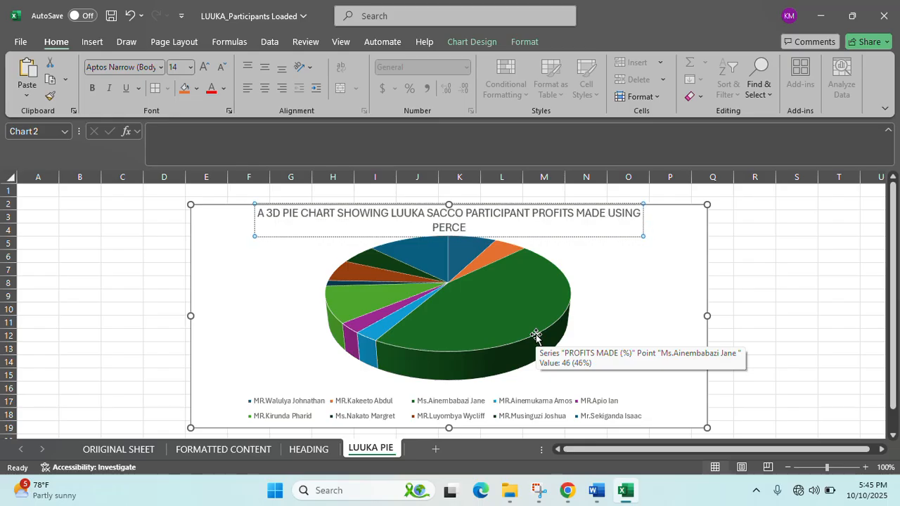
text(NTAGE)
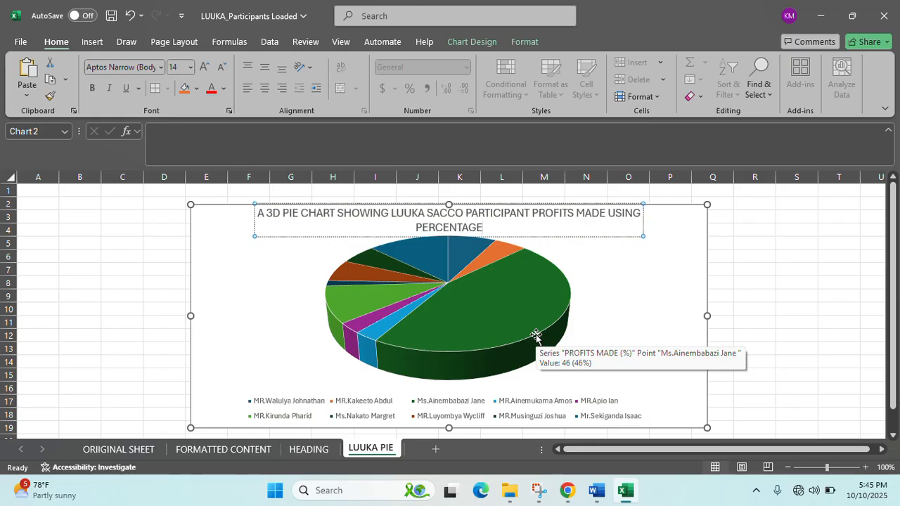
text(.)
click(243, 281)
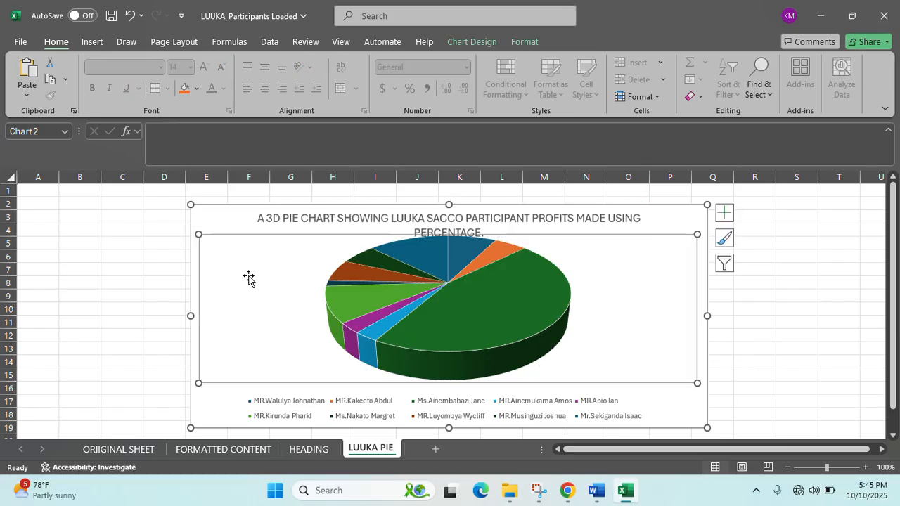
drag(190, 205, 160, 188)
- Enlarge the chart and add data labels positioned at the slices' Inside End
ctrl+scroll(778, 365, down, 1)
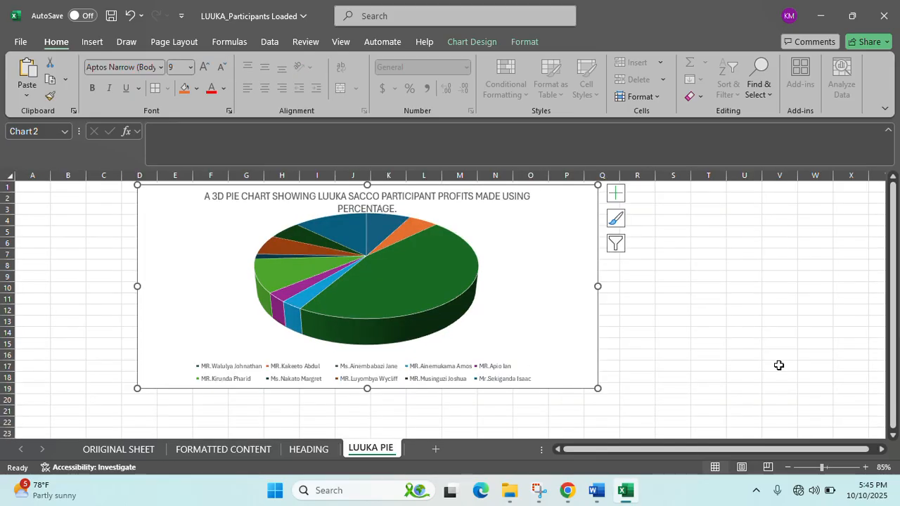
drag(598, 388, 610, 401)
click(597, 306)
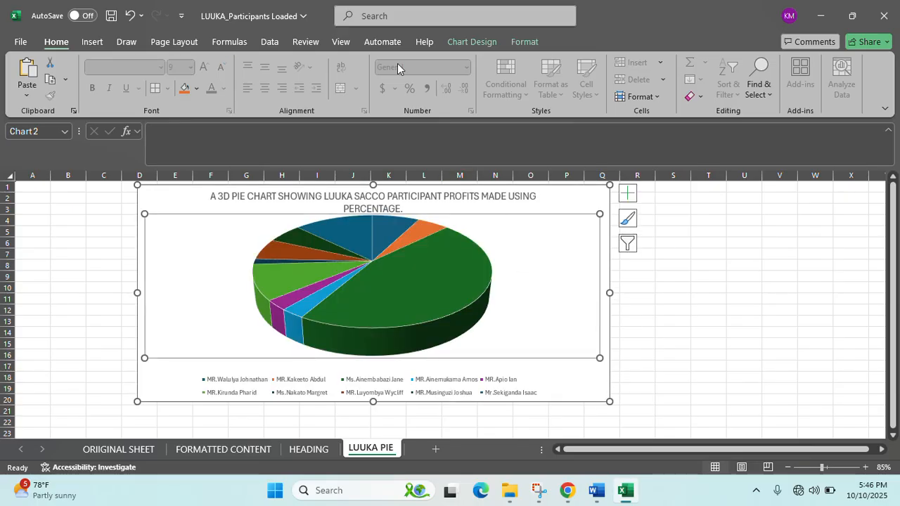
click(471, 43)
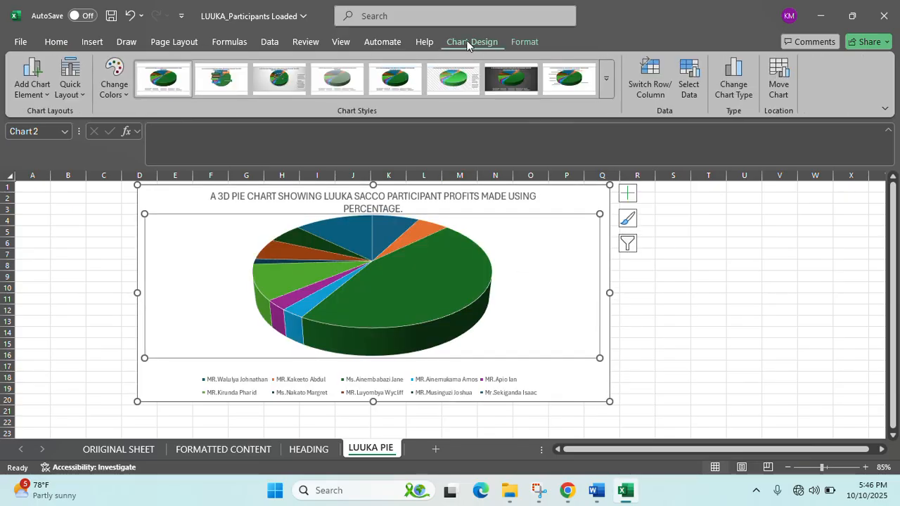
click(43, 92)
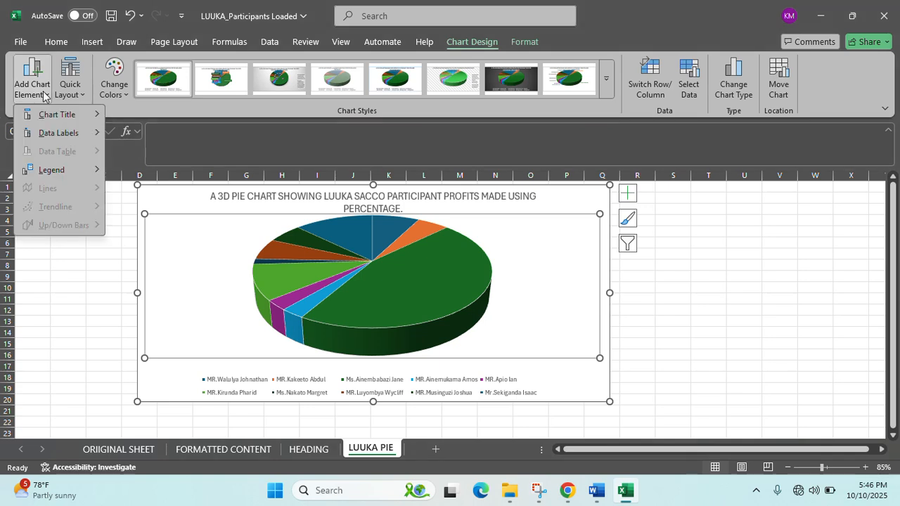
mouse_move(66, 119)
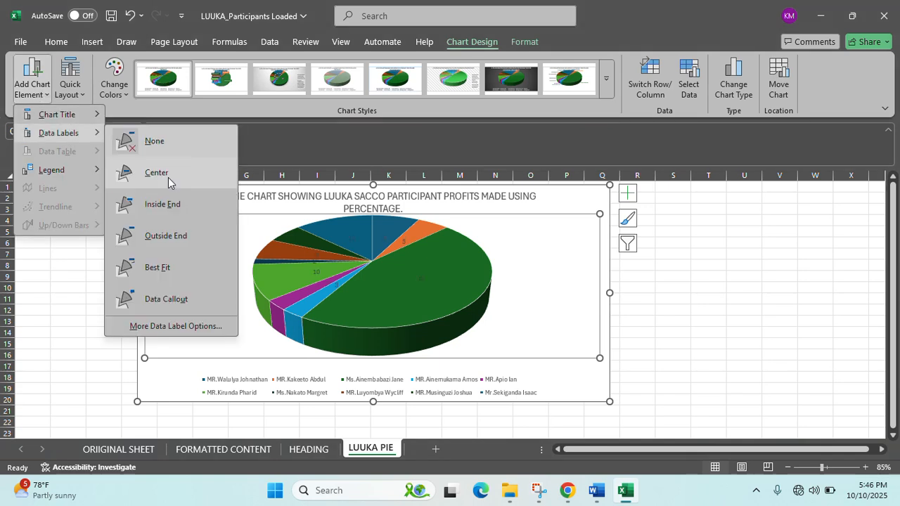
click(167, 179)
click(44, 92)
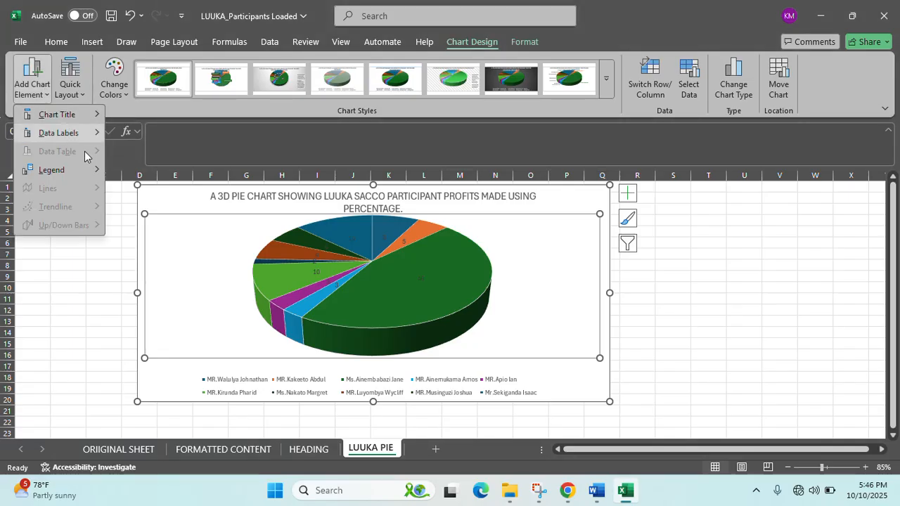
mouse_move(90, 141)
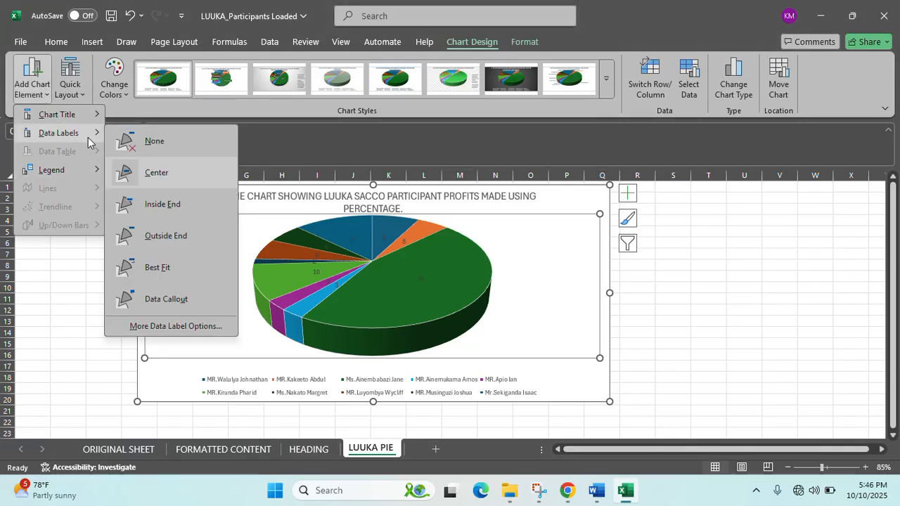
click(148, 206)
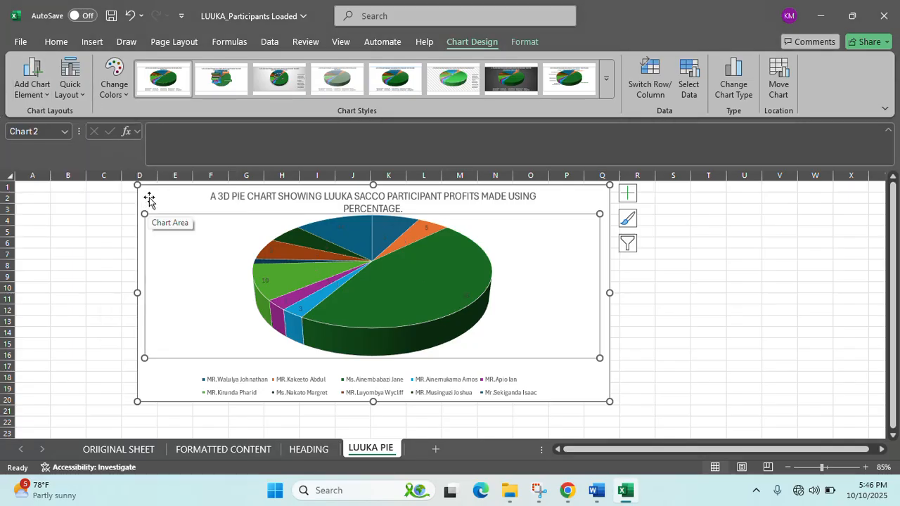
- Undo the trial chart style and reopen the Add Chart Element list on Chart Design
click(47, 92)
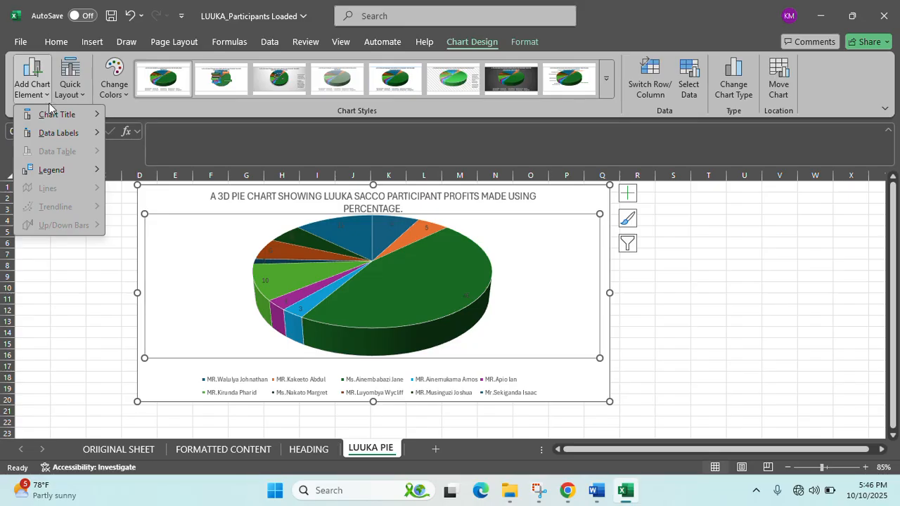
click(289, 88)
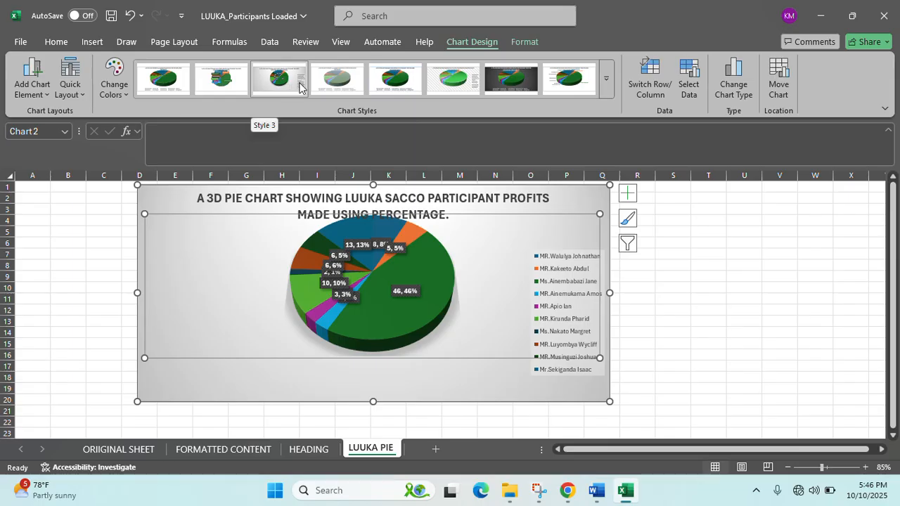
key(ctrl+z)
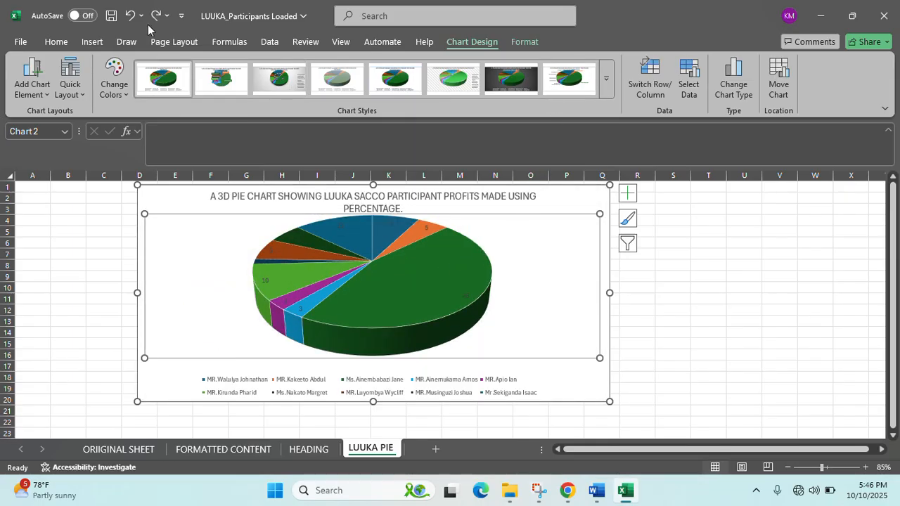
click(46, 76)
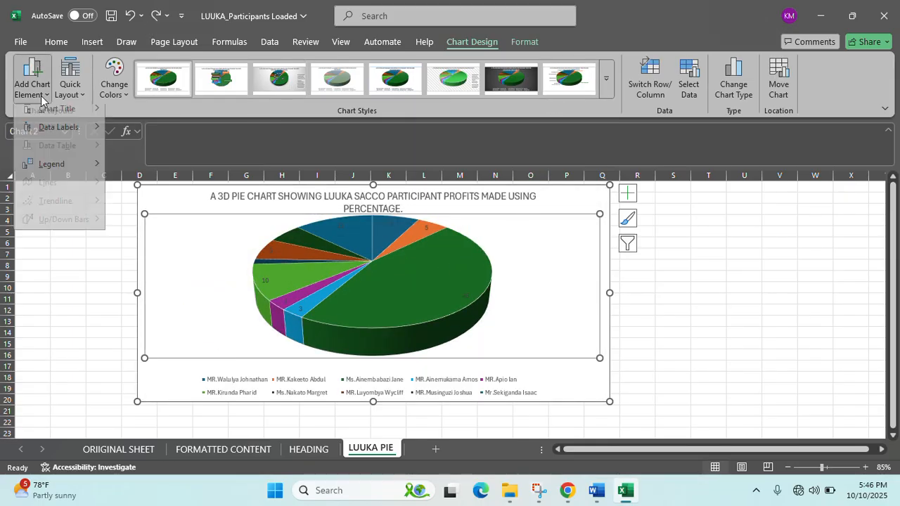
click(482, 47)
click(529, 43)
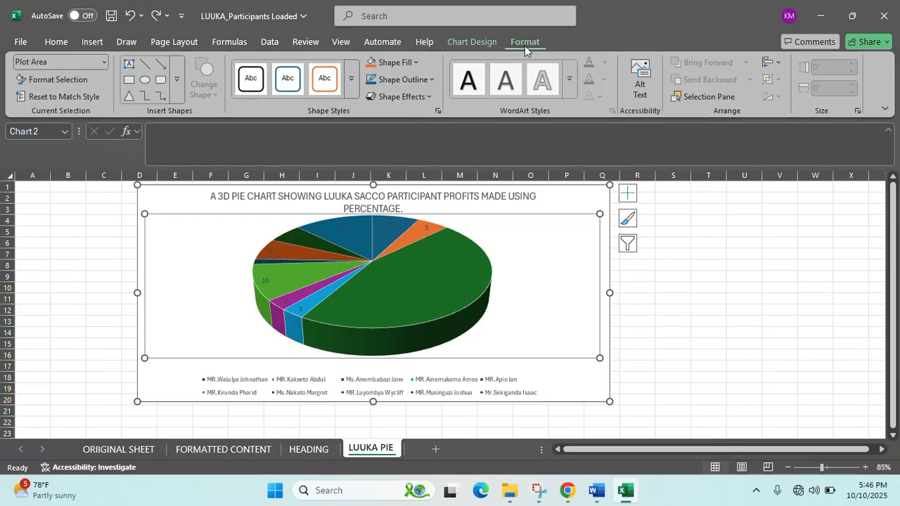
click(481, 44)
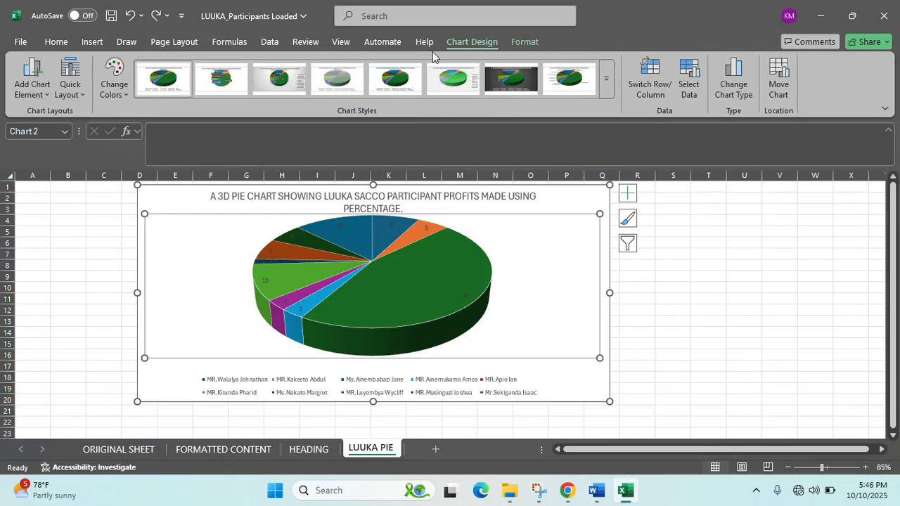
click(31, 78)
mouse_move(70, 124)
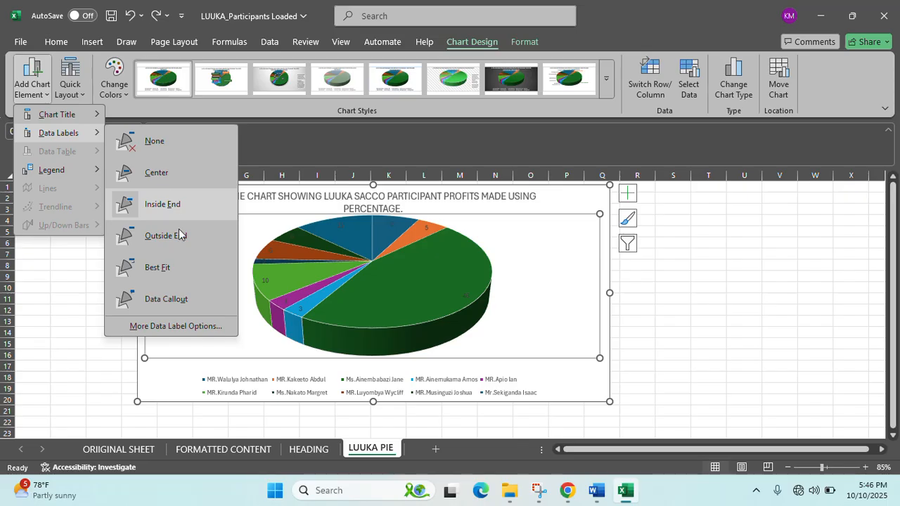
- Add percentages and participant names to the slice labels and enlarge the chart slightly
click(176, 326)
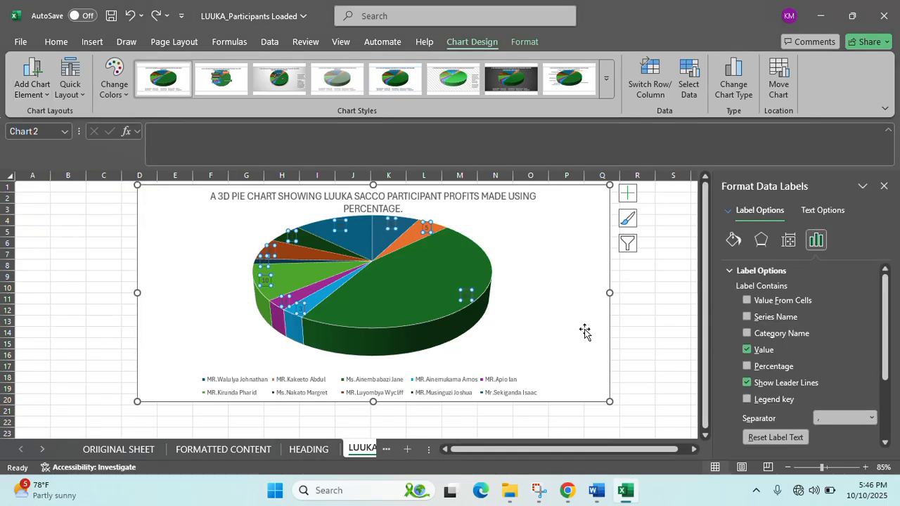
click(772, 369)
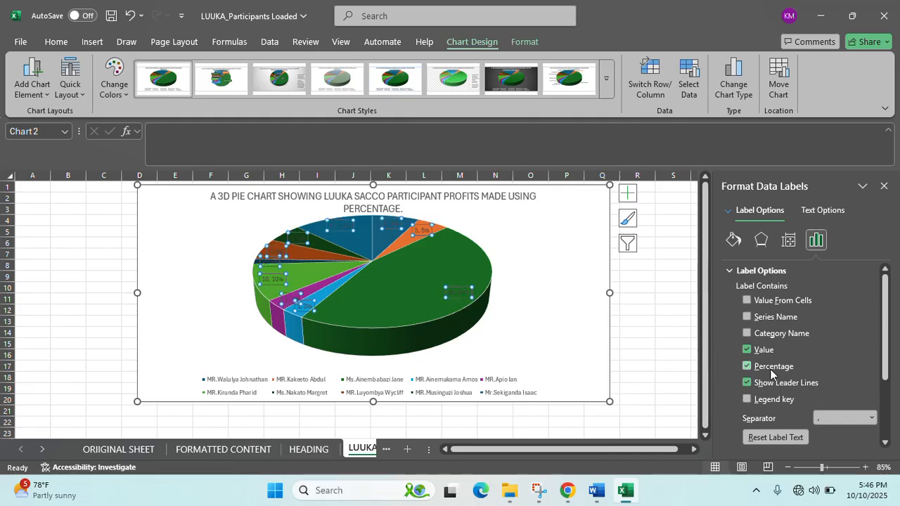
click(771, 333)
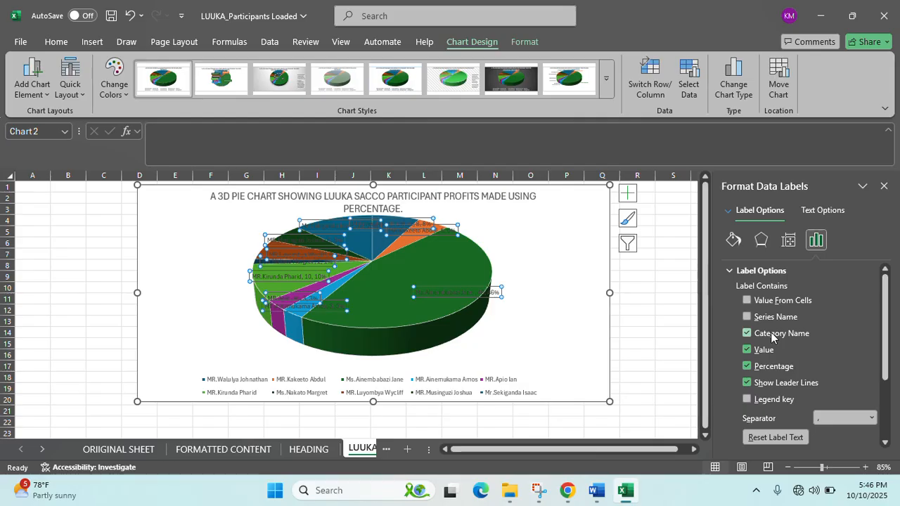
drag(608, 399, 629, 420)
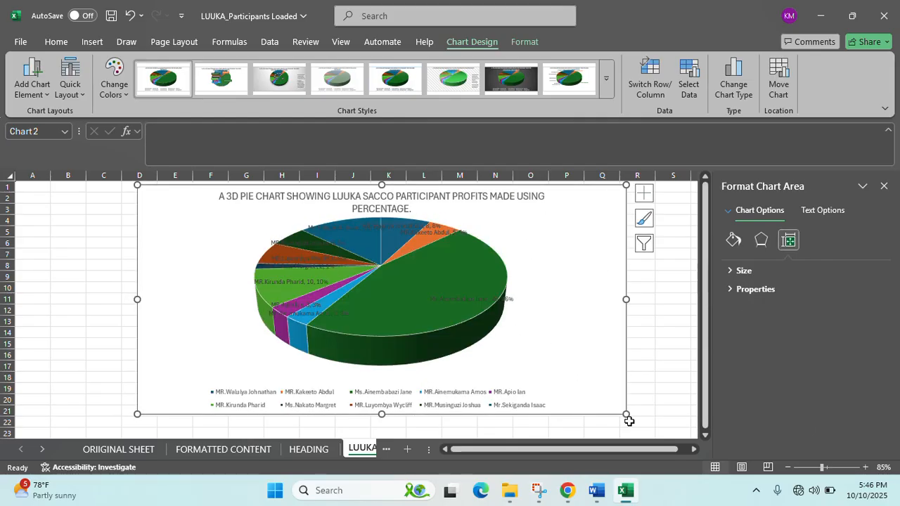
- Close the chart formatting pane and deselect the chart by selecting an empty cell
click(884, 186)
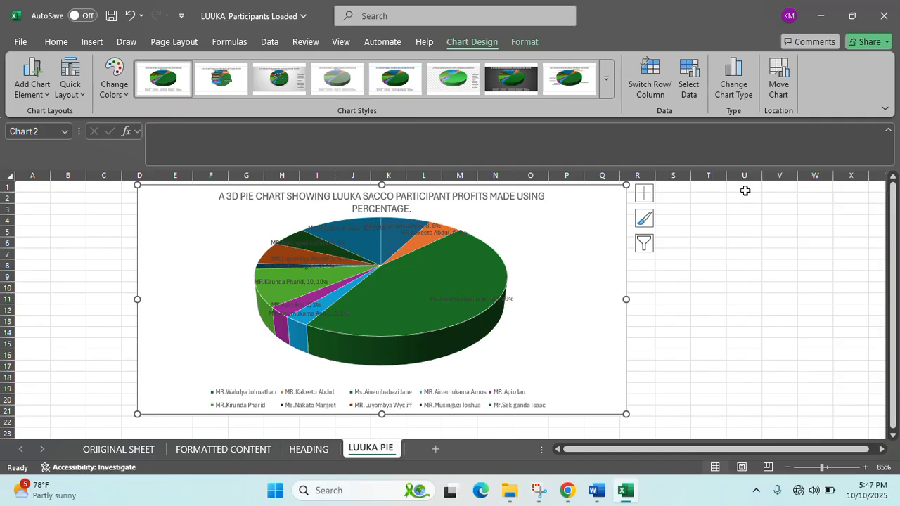
click(479, 209)
click(749, 299)
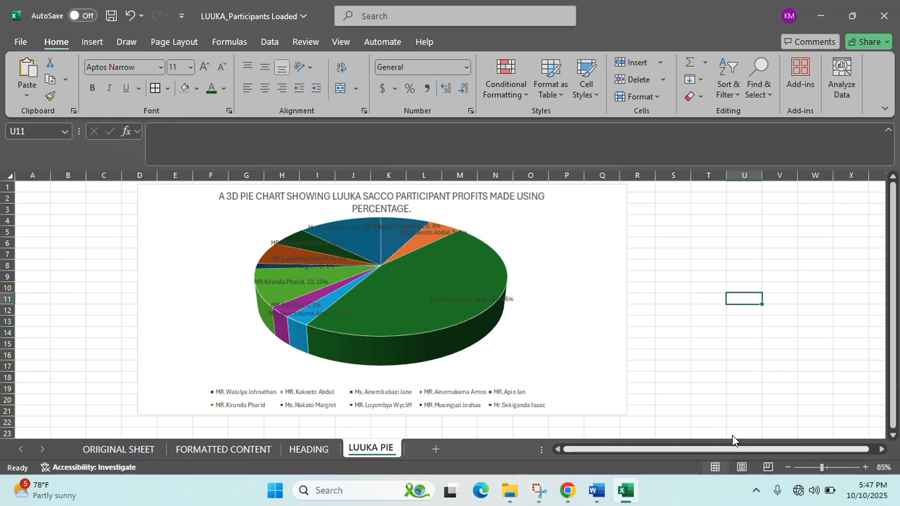
- Minimize Excel, Word and File Explorer to clear the view down to the desktop
click(831, 15)
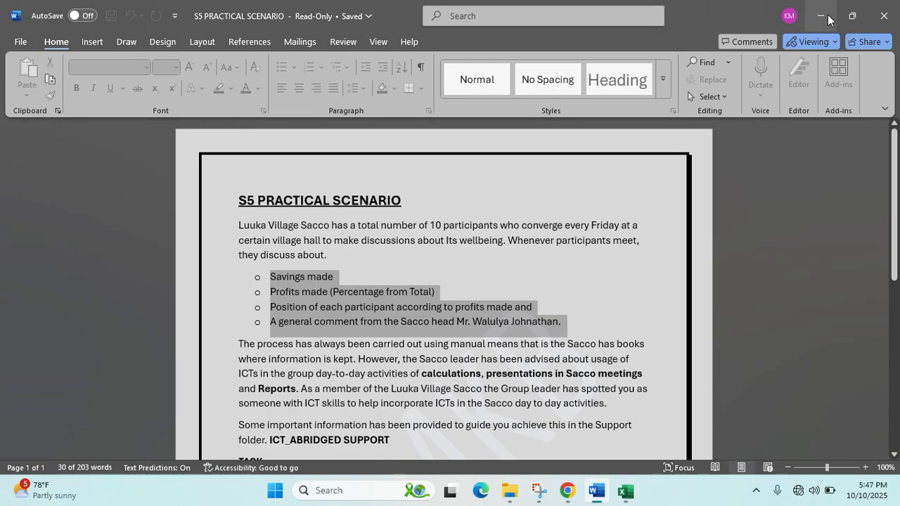
click(830, 15)
click(830, 16)
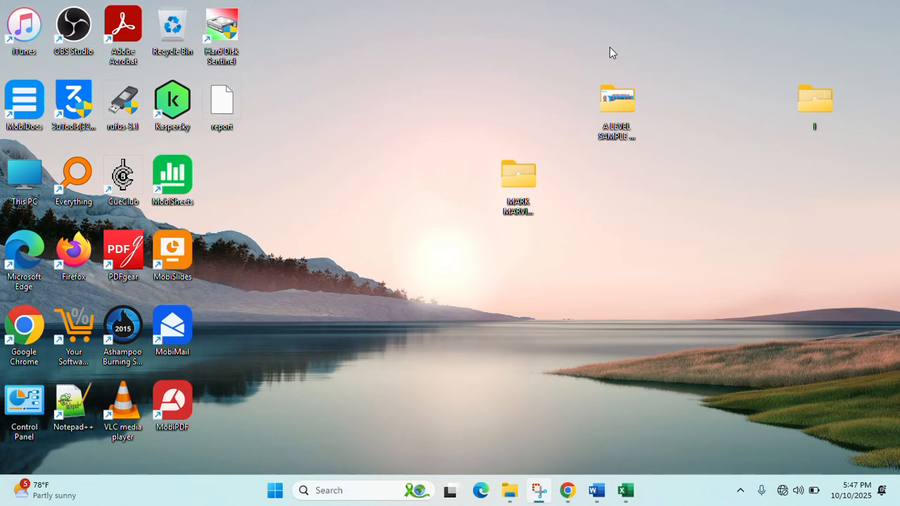
- View Cover photo from the A LEVEL SAMPLE PRAC QUESTION folder maximized in Photos, then close it
double_click(629, 107)
double_click(173, 138)
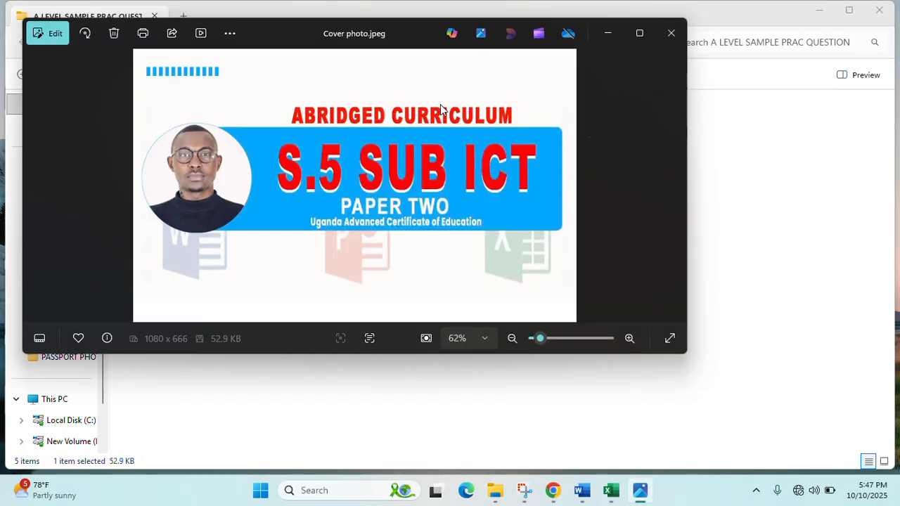
click(638, 33)
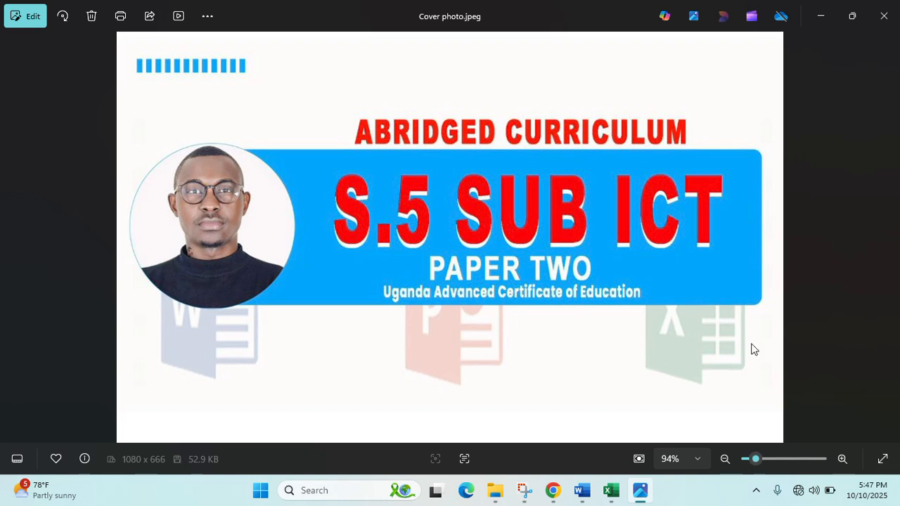
click(820, 15)
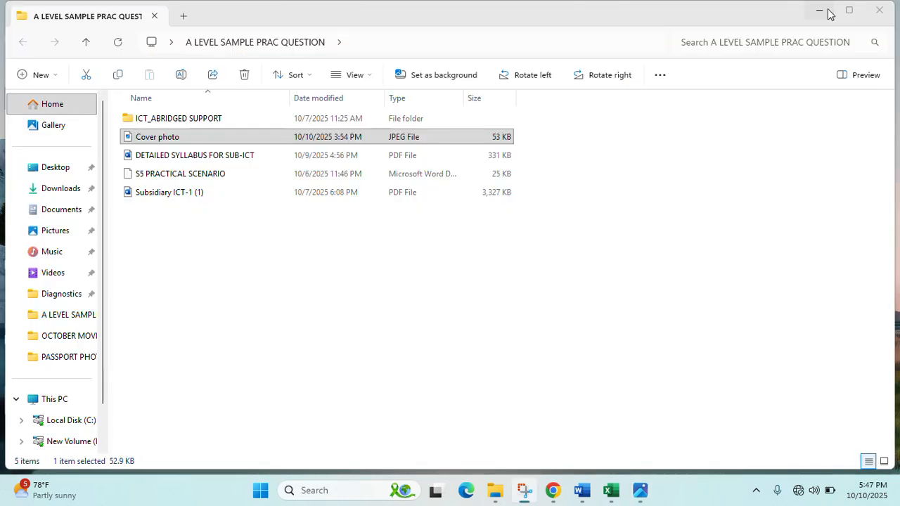
click(828, 13)
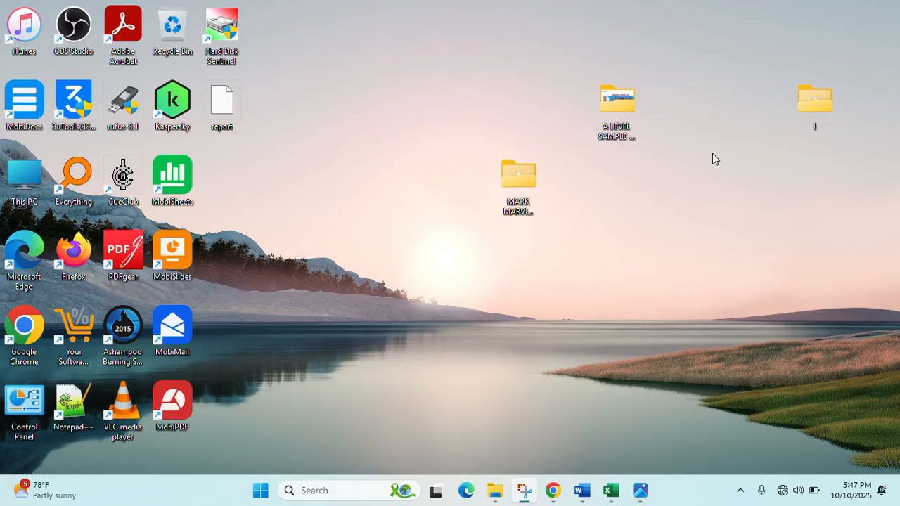
- Launch PowerPoint by searching 'POWE' and create a Blank Presentation, then minimize it
double_click(532, 190)
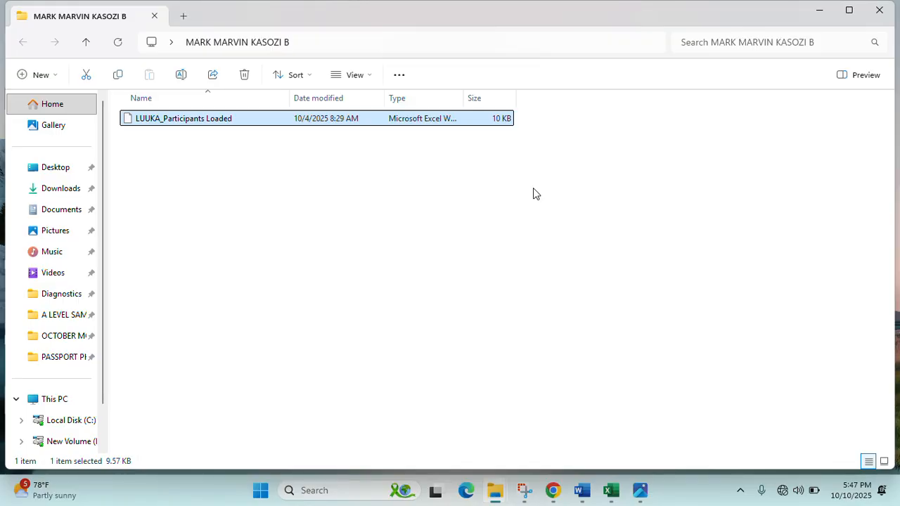
key(super)
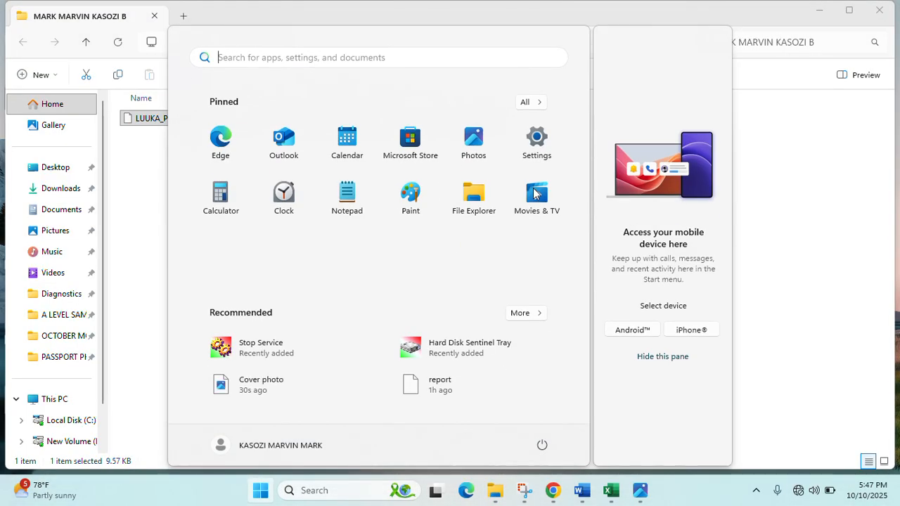
text(POWE)
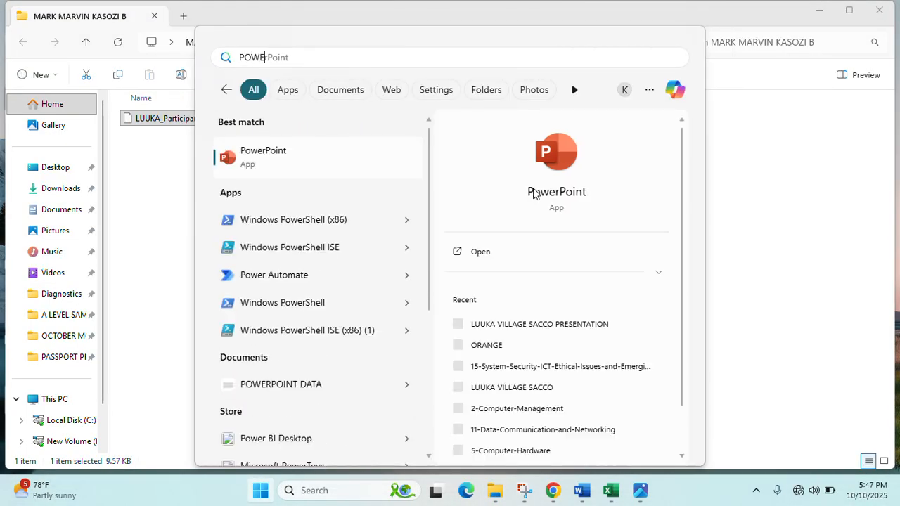
click(533, 189)
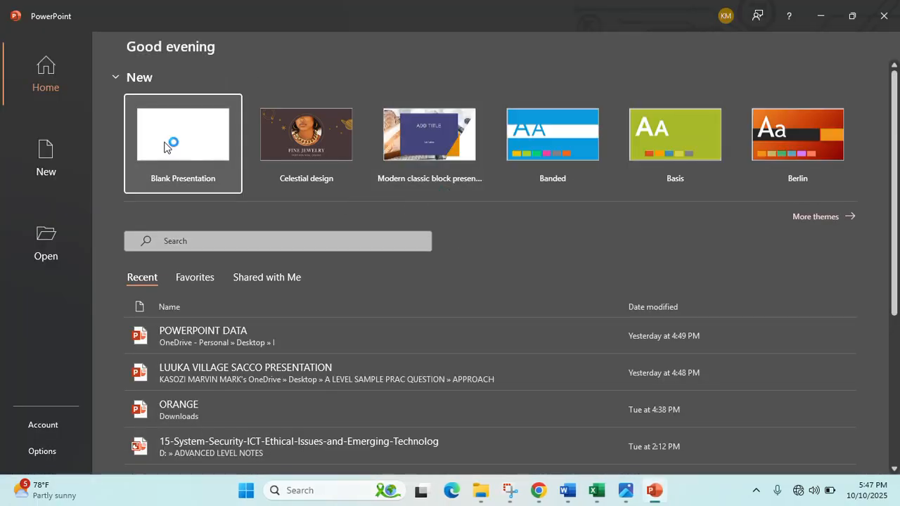
click(164, 141)
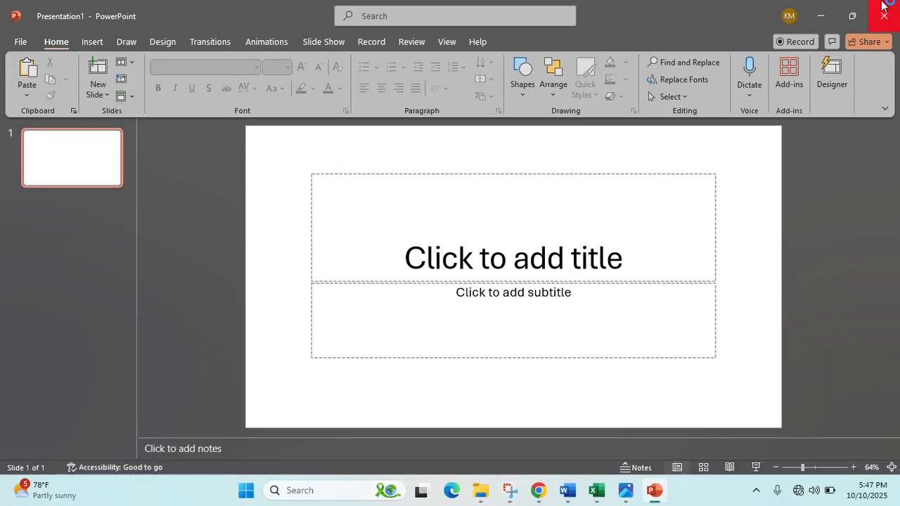
click(824, 27)
- Highlight 'presentations in Sacco meetings' in the Word scenario, then switch back to Presentation1
click(819, 10)
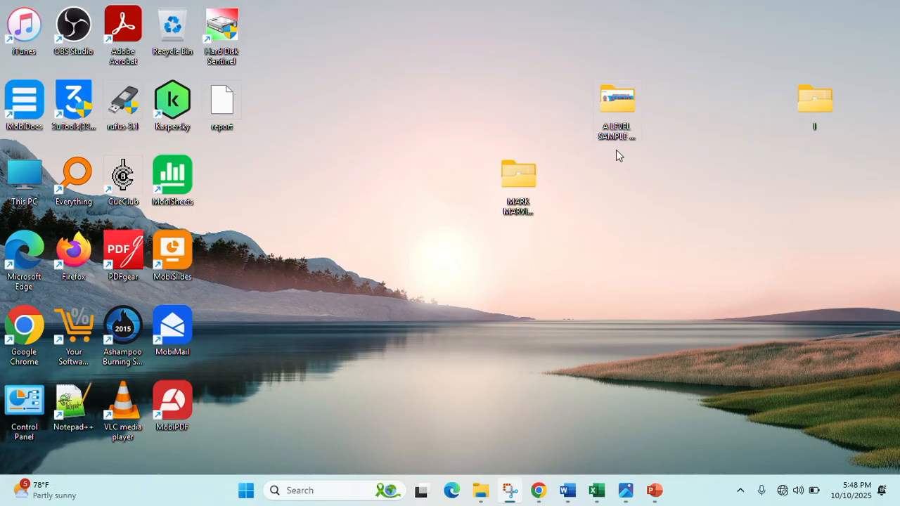
click(568, 495)
scroll(417, 336, down, 2)
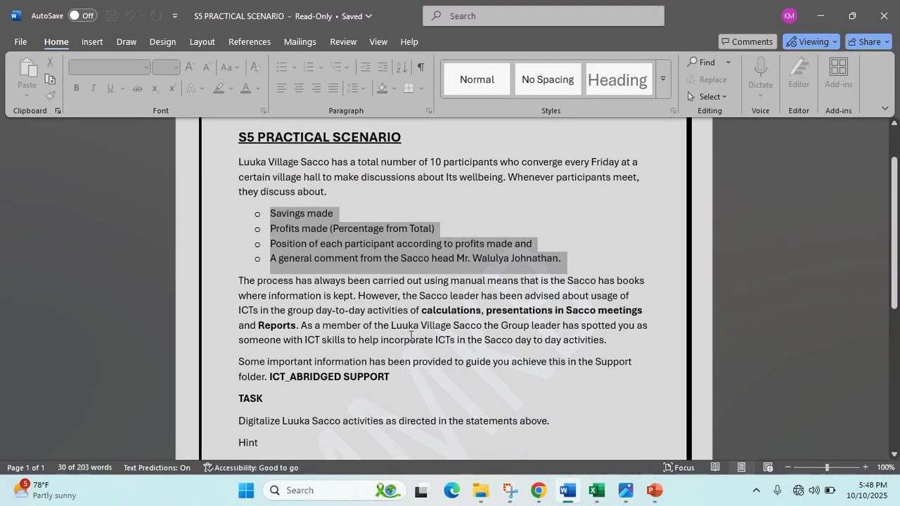
scroll(411, 335, down, 1)
drag(486, 278, 640, 285)
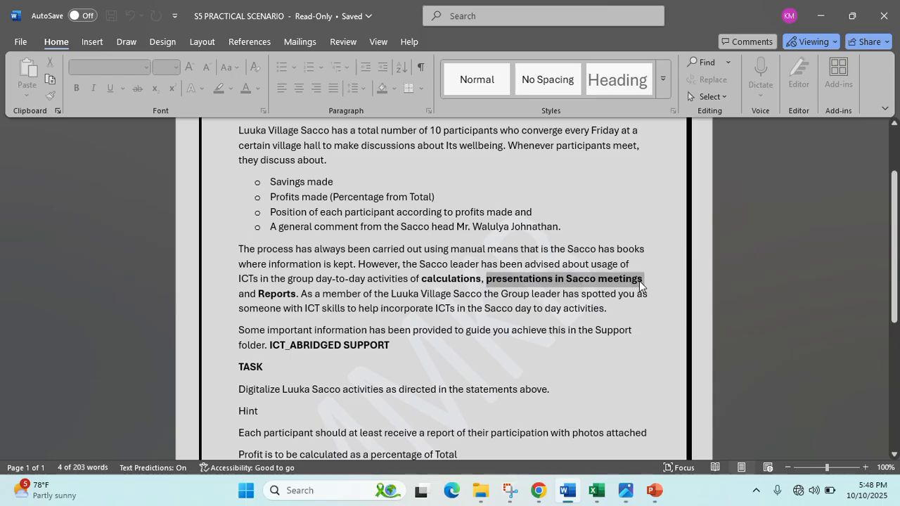
scroll(639, 282, down, 2)
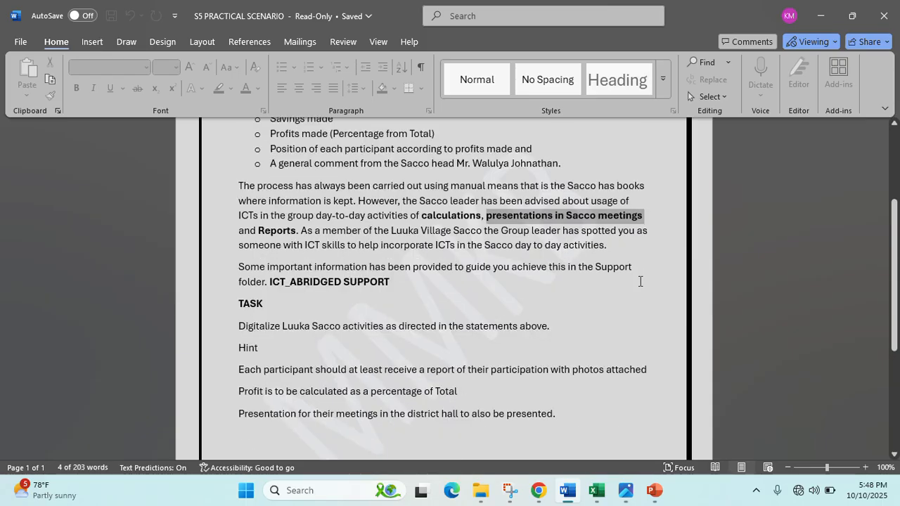
click(818, 26)
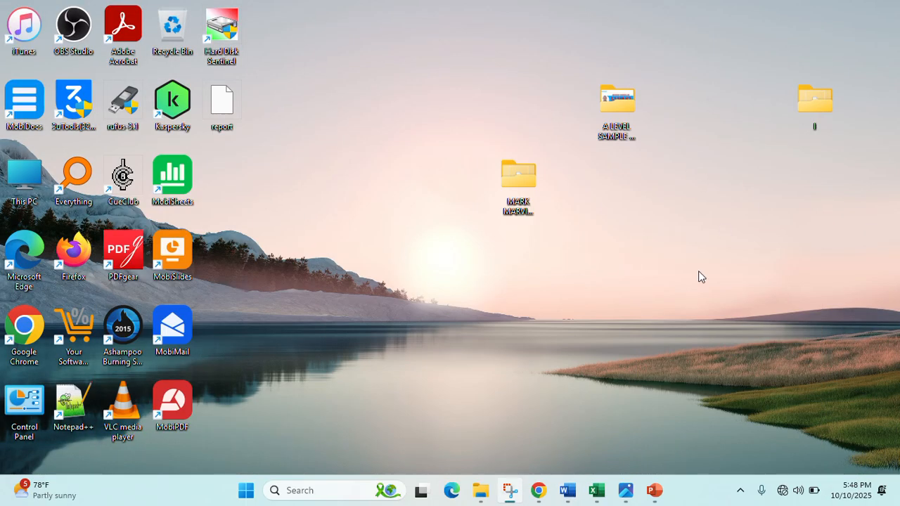
click(648, 499)
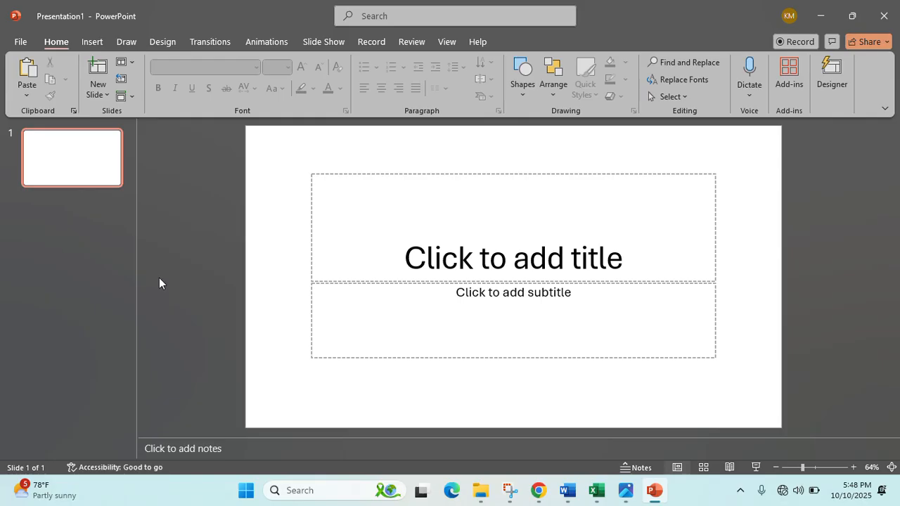
- Type LUUKA VILLAGE SACCO into the first slide's title placeholder
click(532, 272)
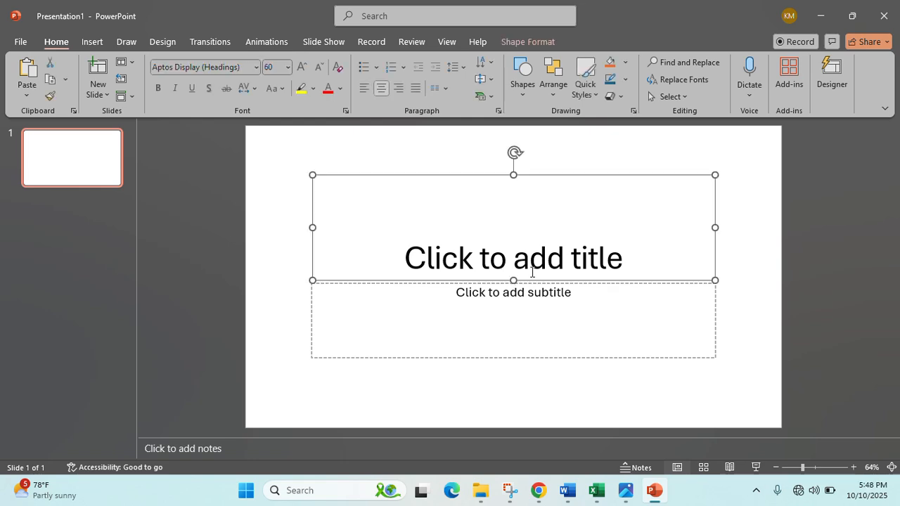
click(554, 259)
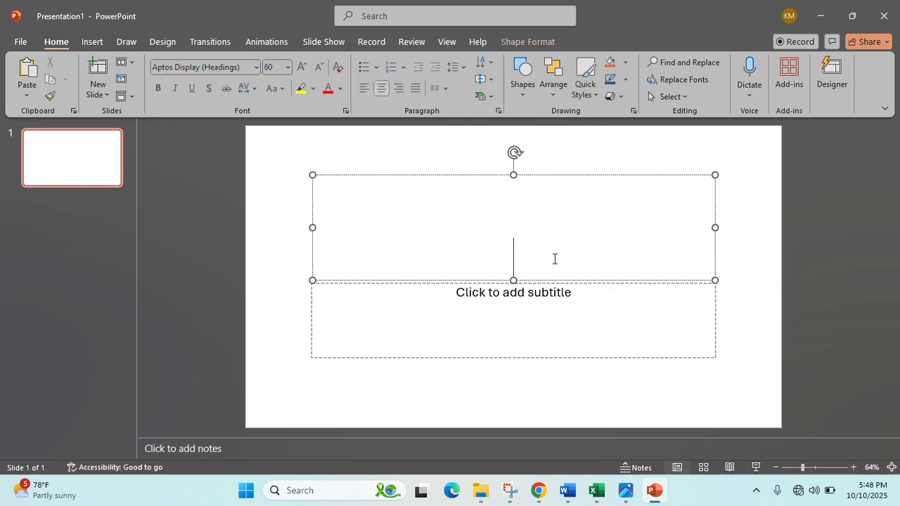
text(LUUKA)
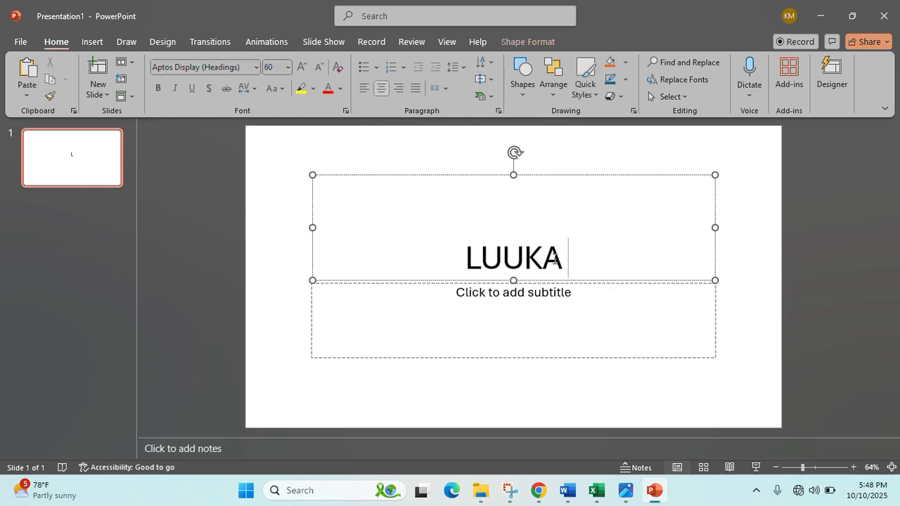
text( VIL)
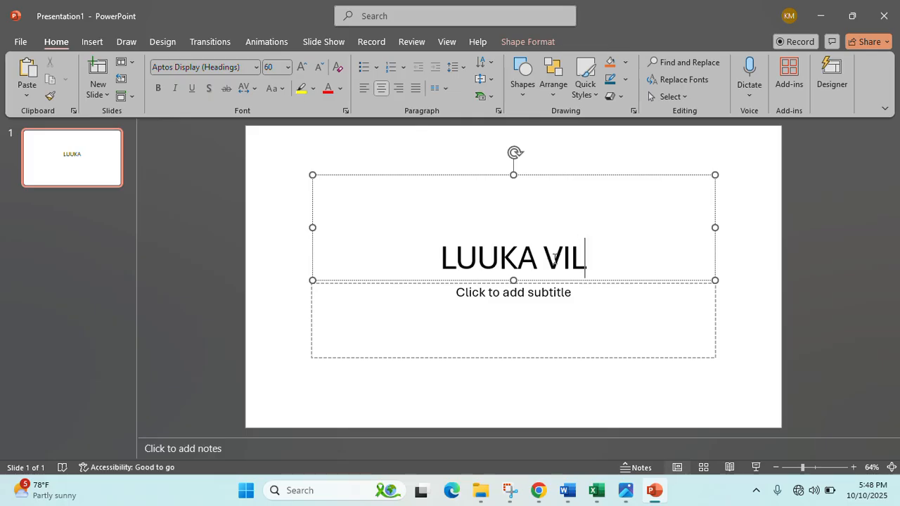
text(LAGE )
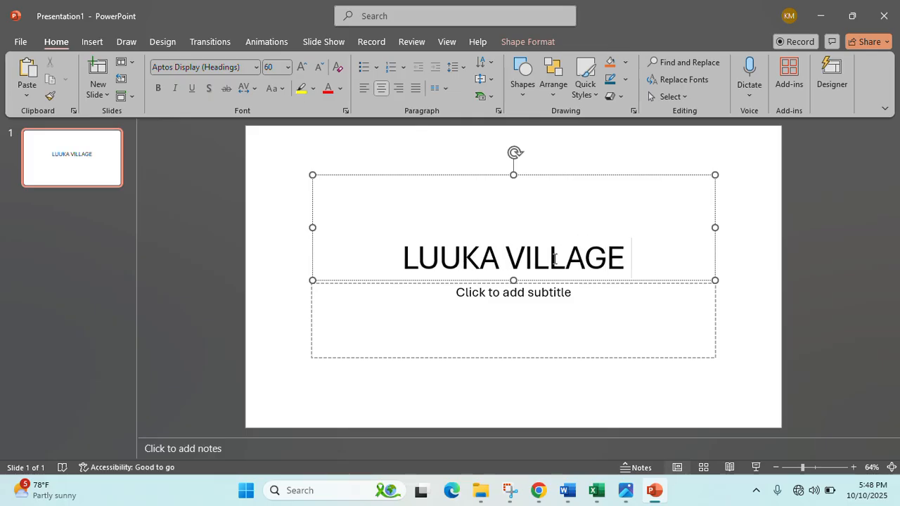
text(SACCO)
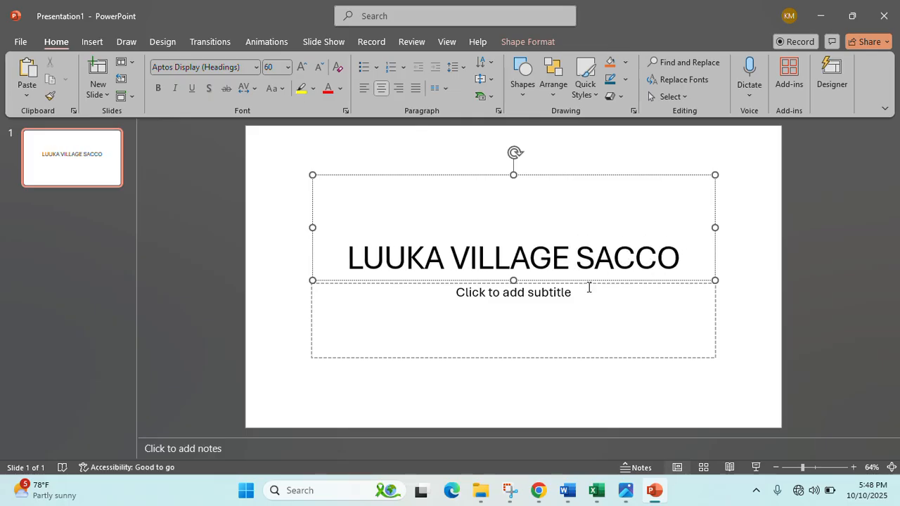
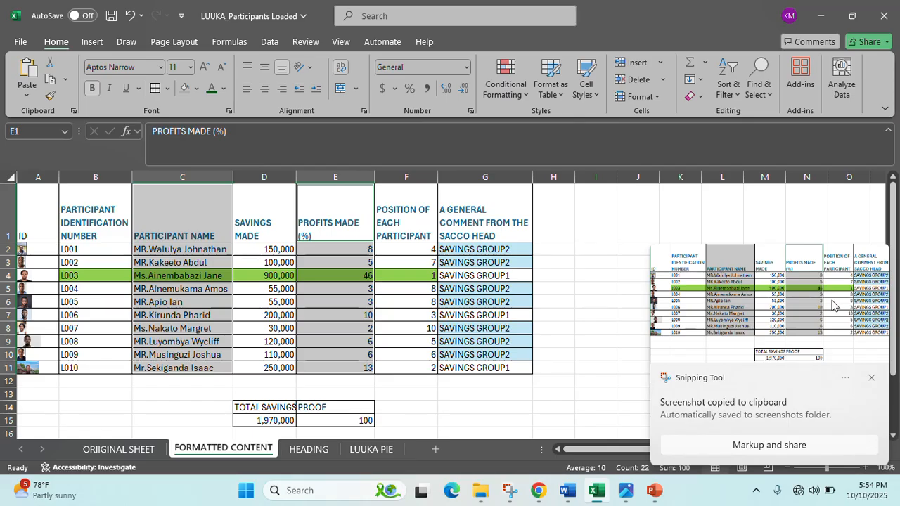
- Save the participants-table screenshot as a PNG in the Desktop folder and close Snipping Tool
click(824, 299)
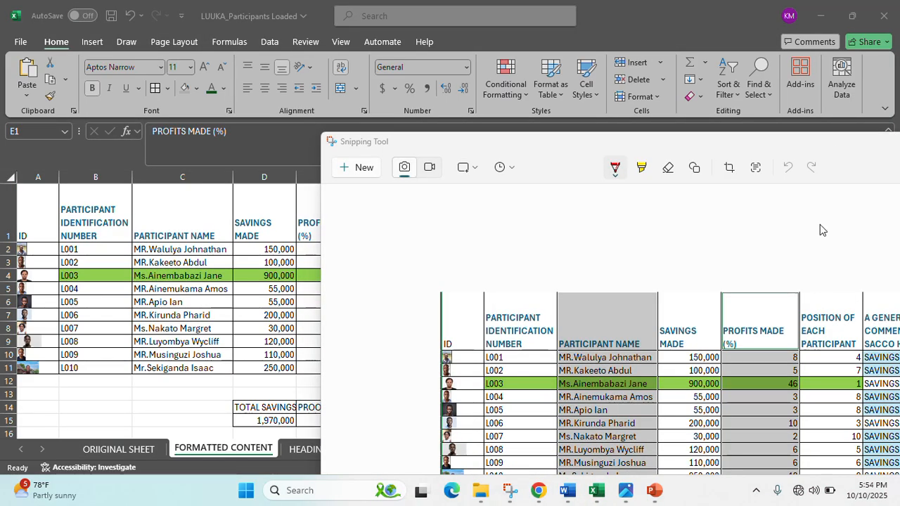
click(893, 127)
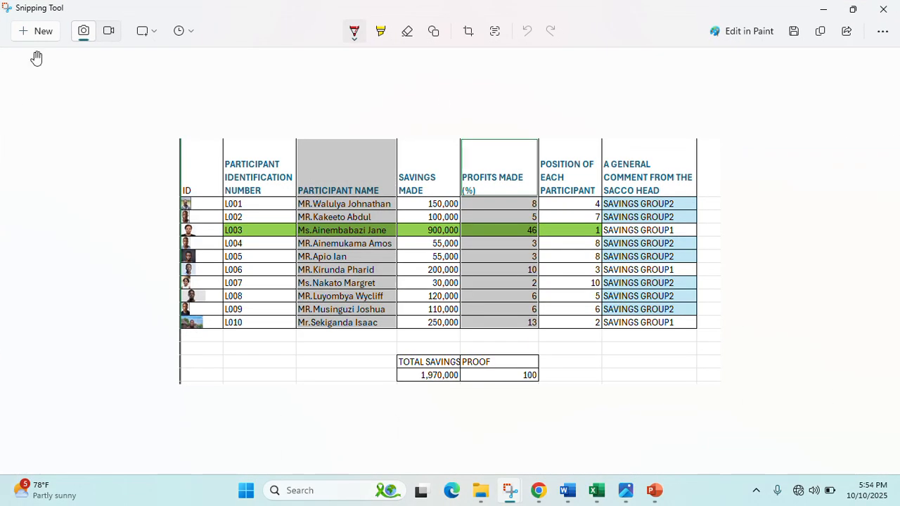
scroll(70, 151, up, 5)
click(57, 170)
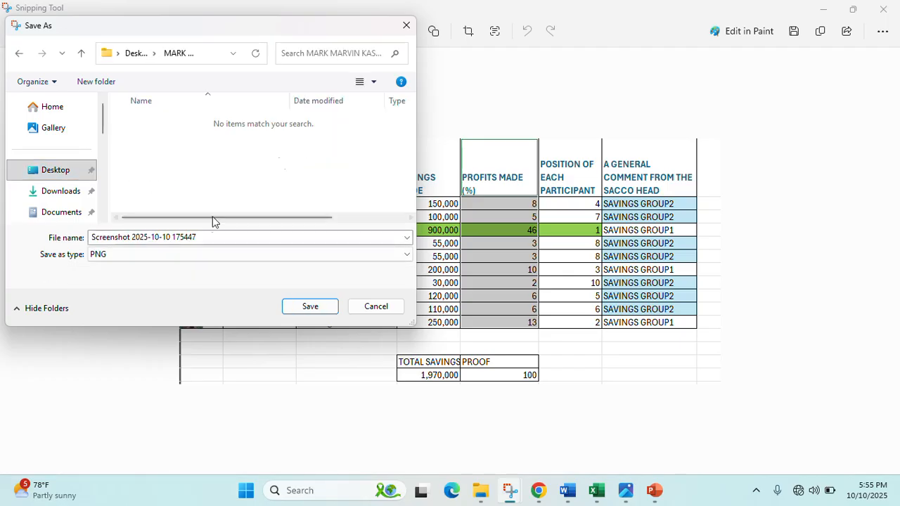
click(297, 306)
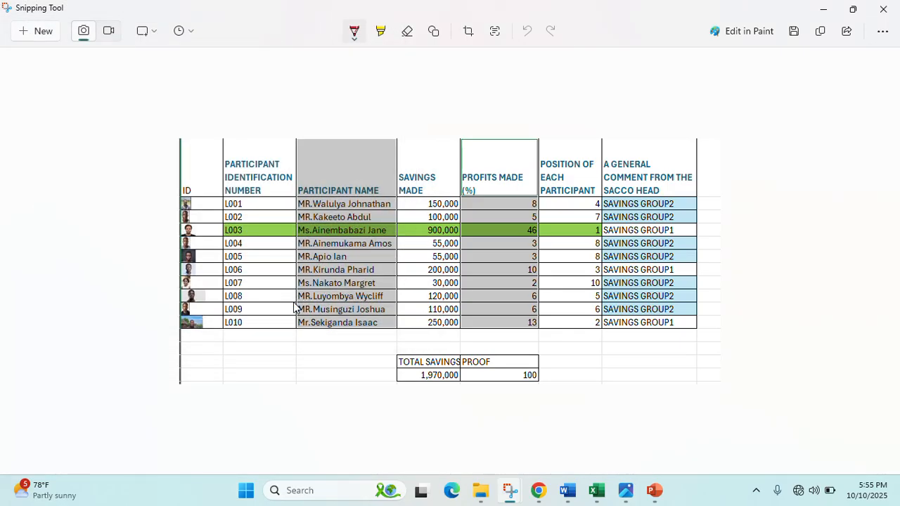
click(895, 6)
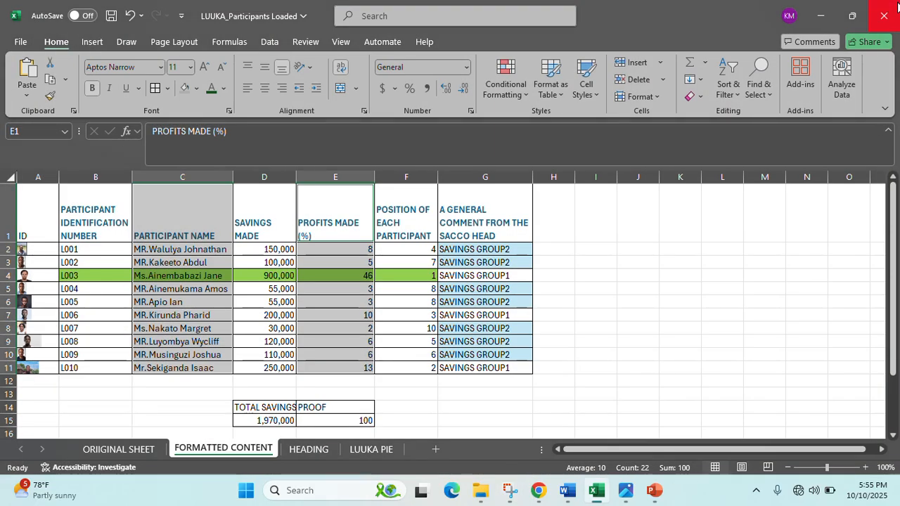
click(821, 15)
- Copy the saved table screenshot PNG from its Desktop folder in File Explorer
click(819, 16)
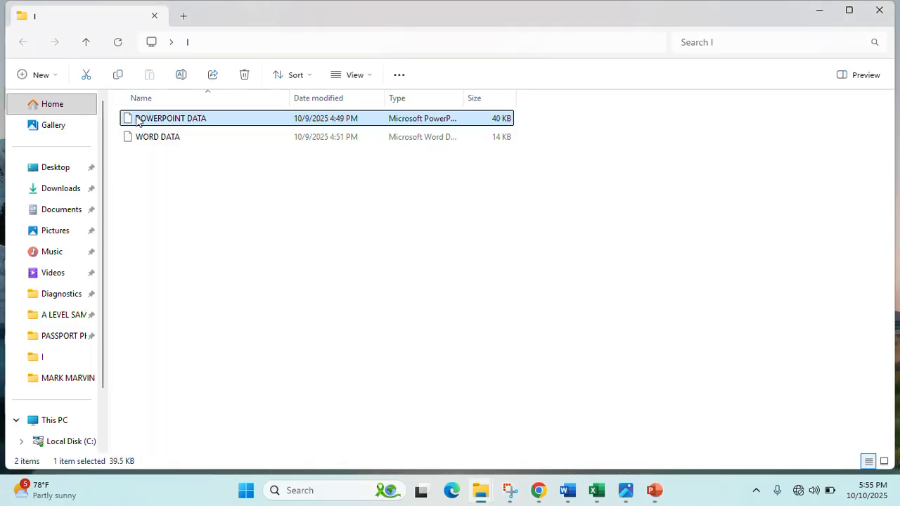
click(809, 11)
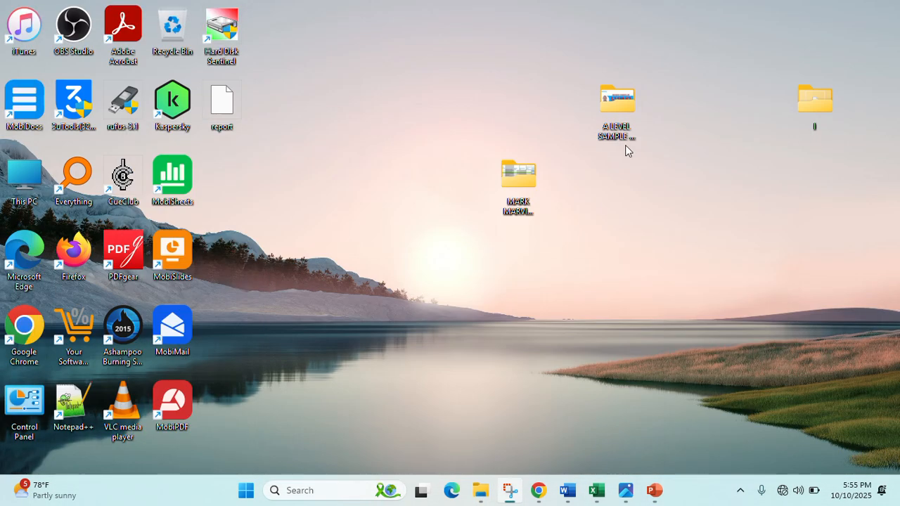
double_click(532, 196)
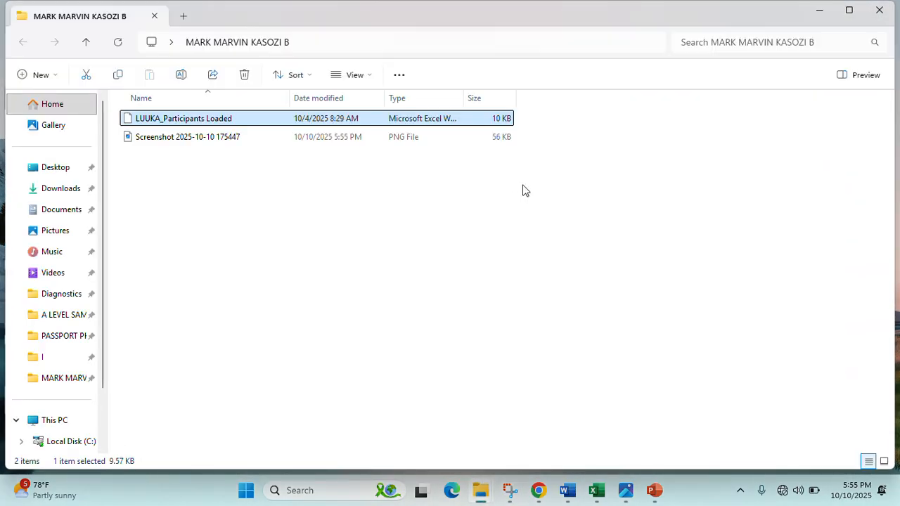
click(201, 138)
right_click(199, 138)
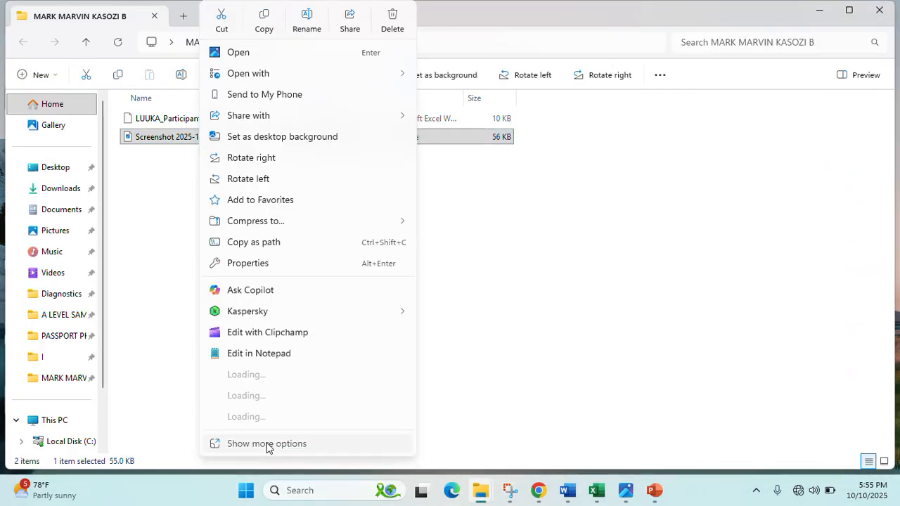
click(266, 444)
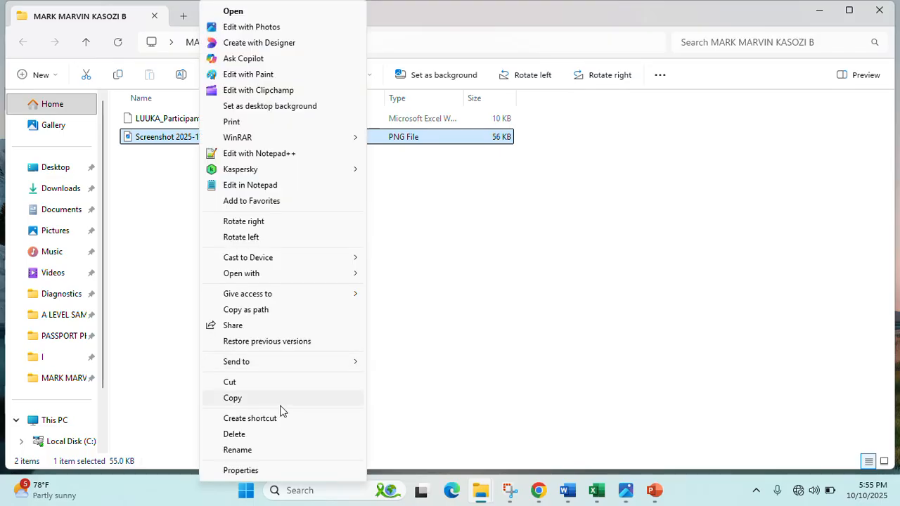
click(251, 401)
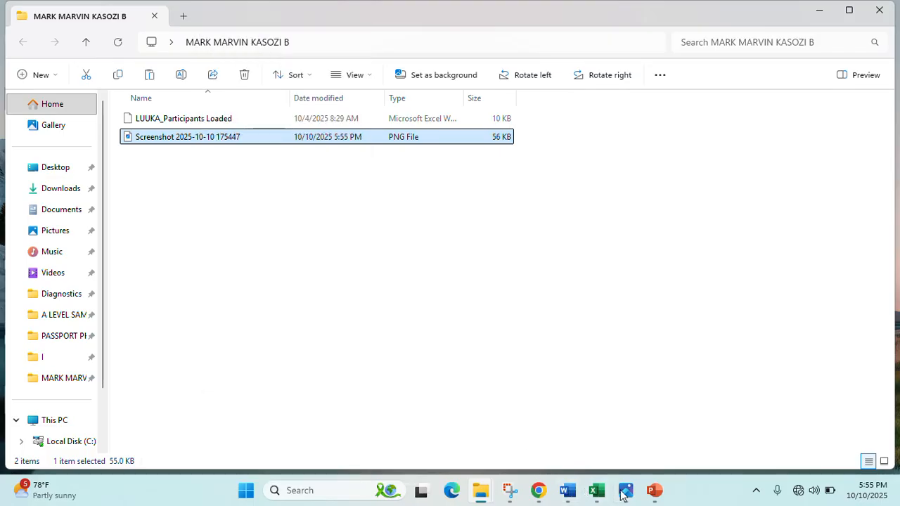
click(653, 490)
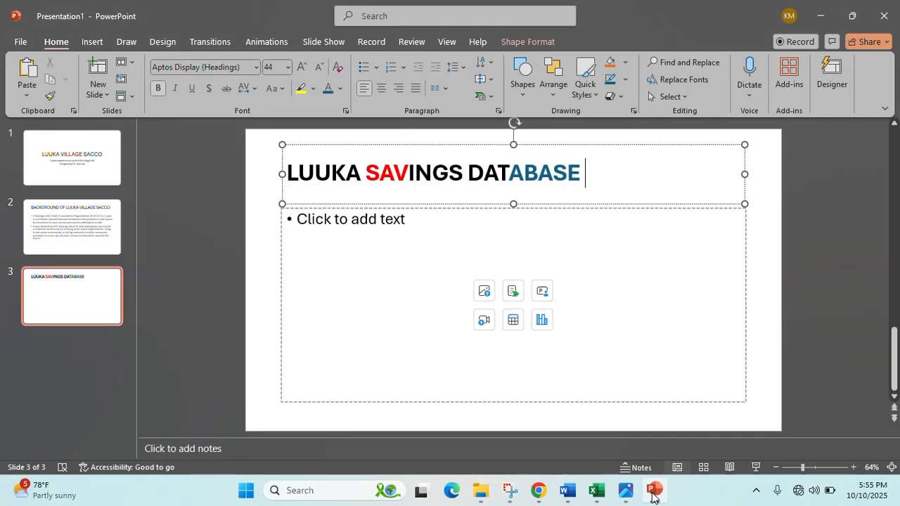
- Paste the savings table picture into slide 3's content area and move it under the title
click(397, 254)
key(ctrl+v)
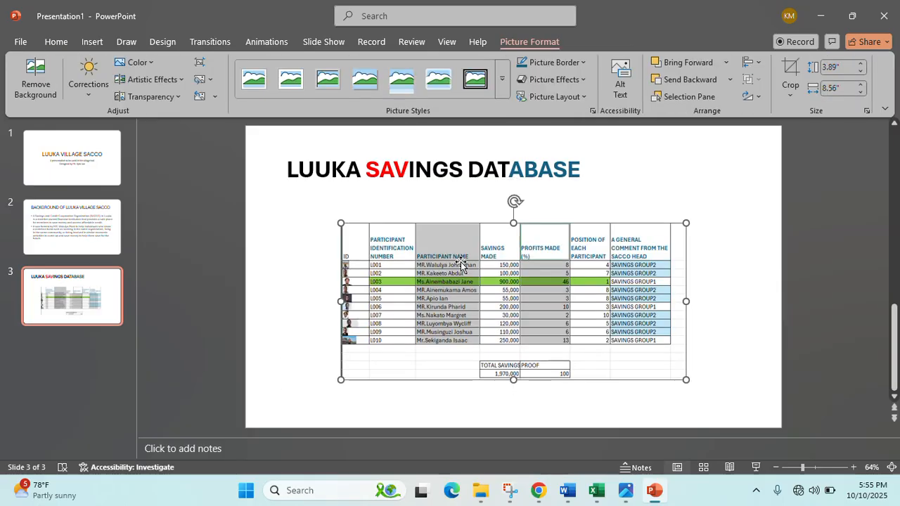
drag(364, 232, 306, 211)
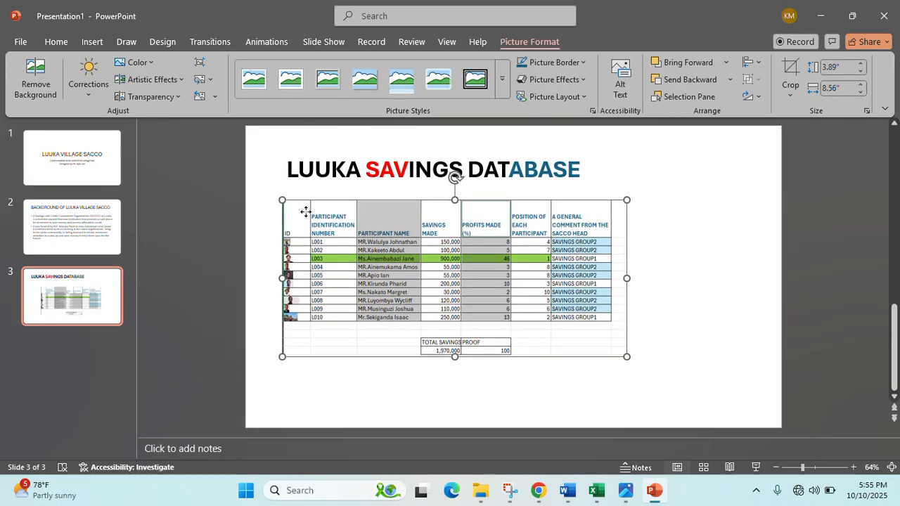
click(712, 295)
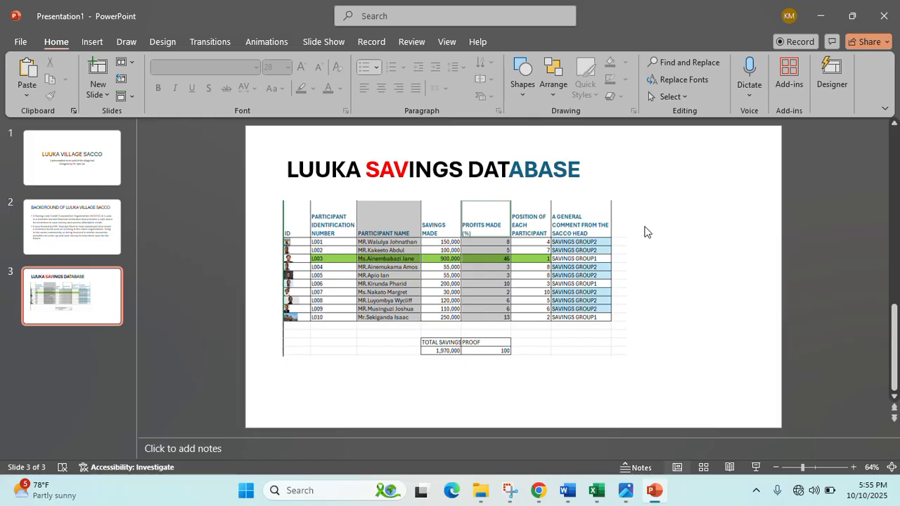
ctrl+scroll(651, 265, up, 1)
ctrl+scroll(650, 264, up, 4)
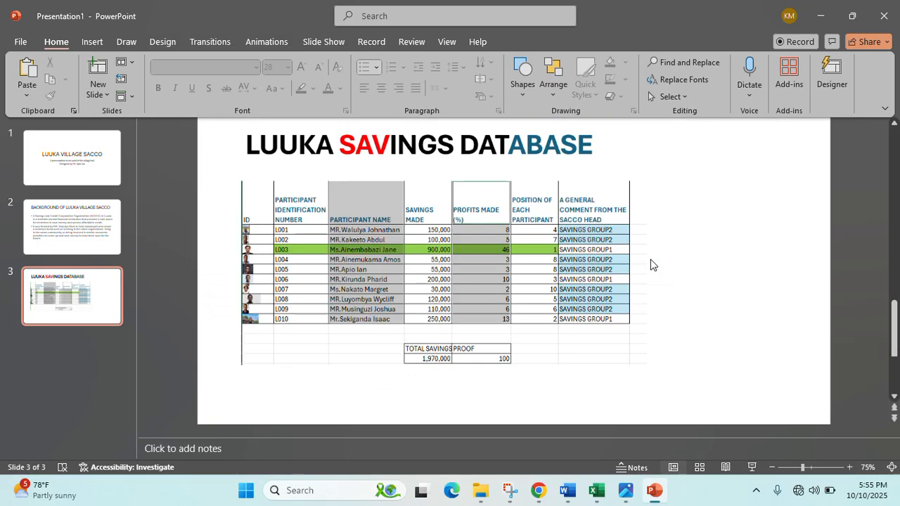
ctrl+scroll(650, 261, down, 4)
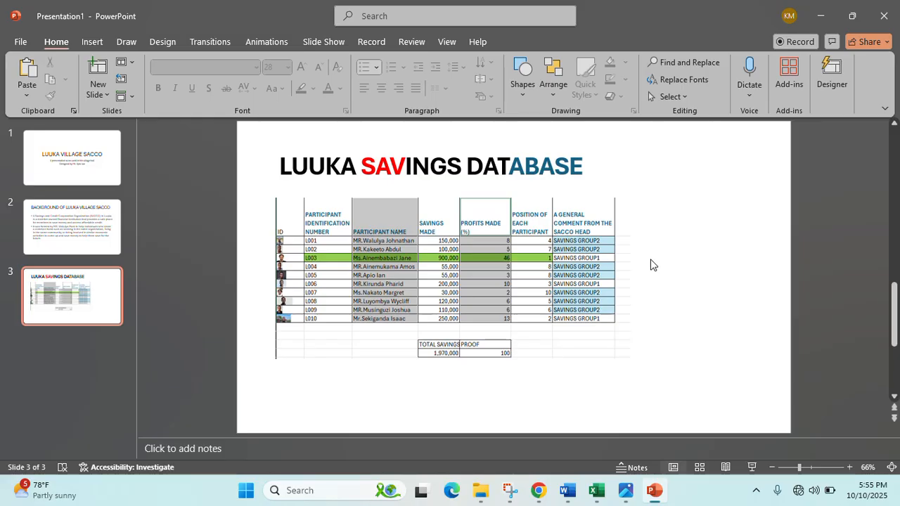
click(126, 43)
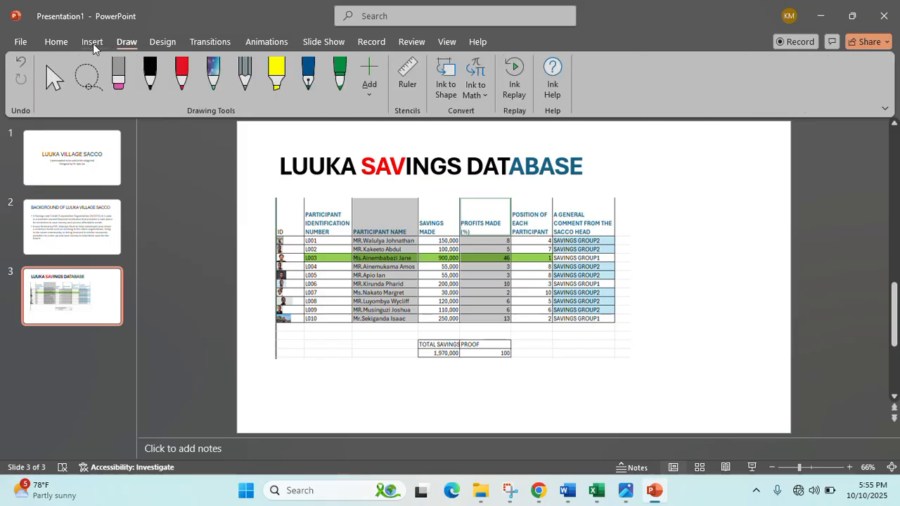
- Draw a wide rectangle below the table, type 'Make Useo' in it, then search for 'the'
click(92, 42)
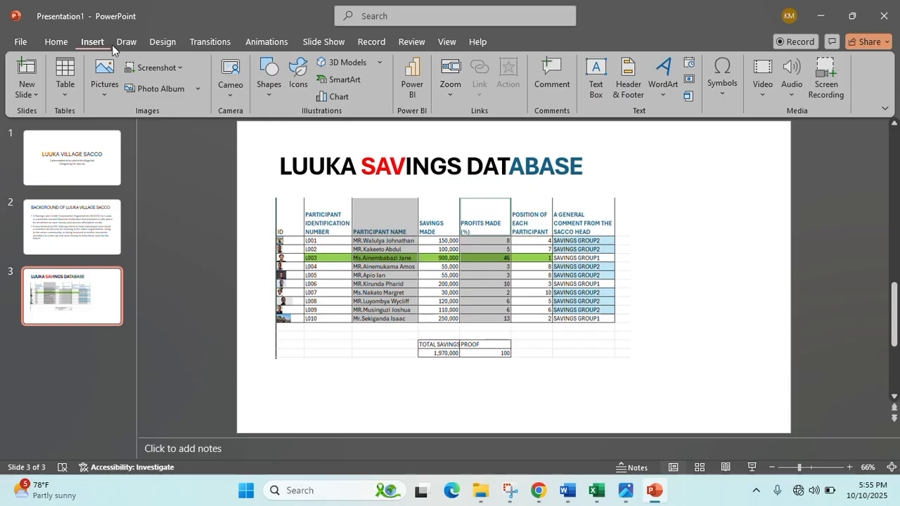
click(272, 97)
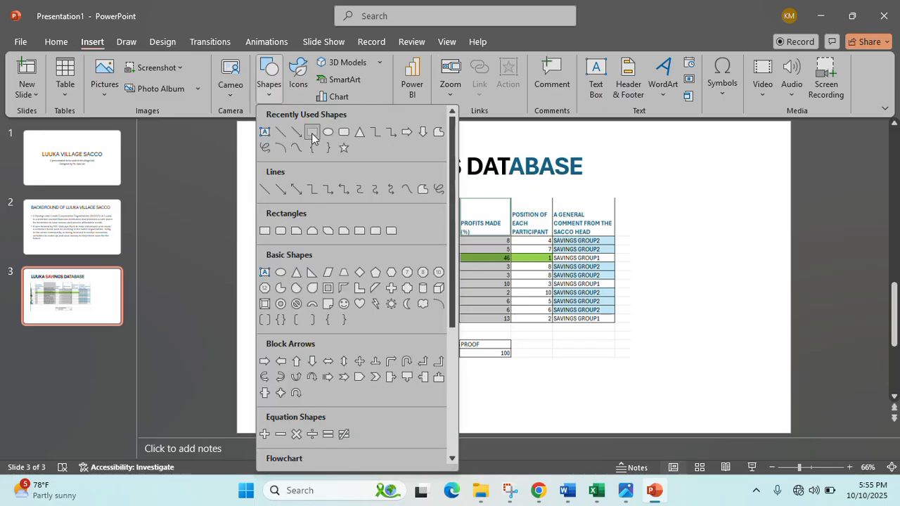
click(311, 133)
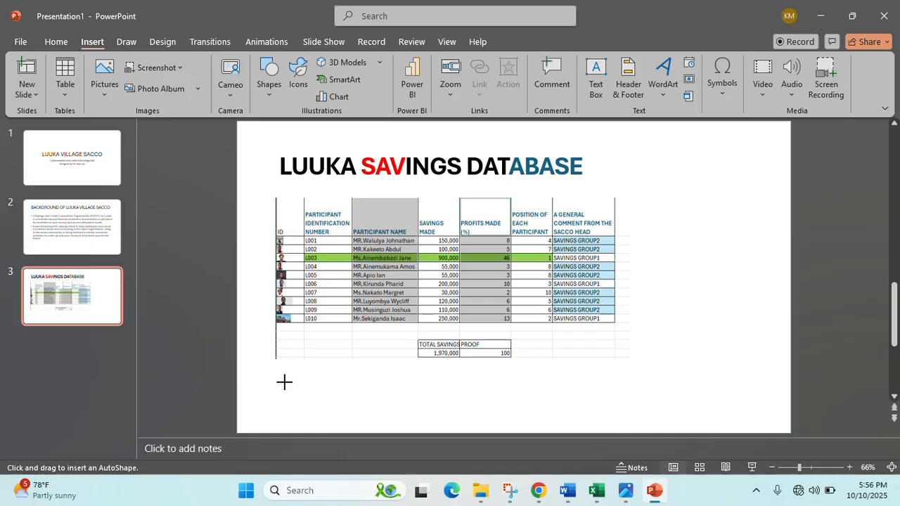
mouse_move(284, 382)
mouse_down()
mouse_move(653, 418)
mouse_move(617, 410)
mouse_up()
right_click(542, 404)
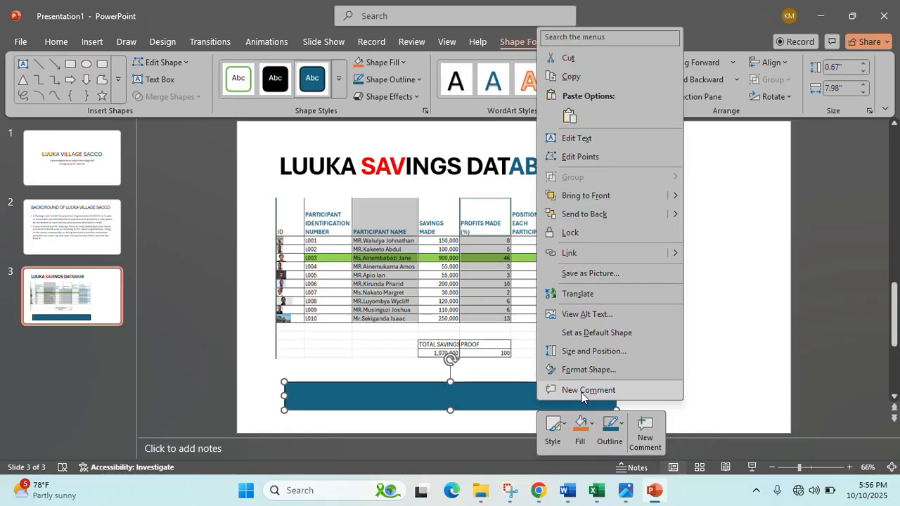
click(575, 140)
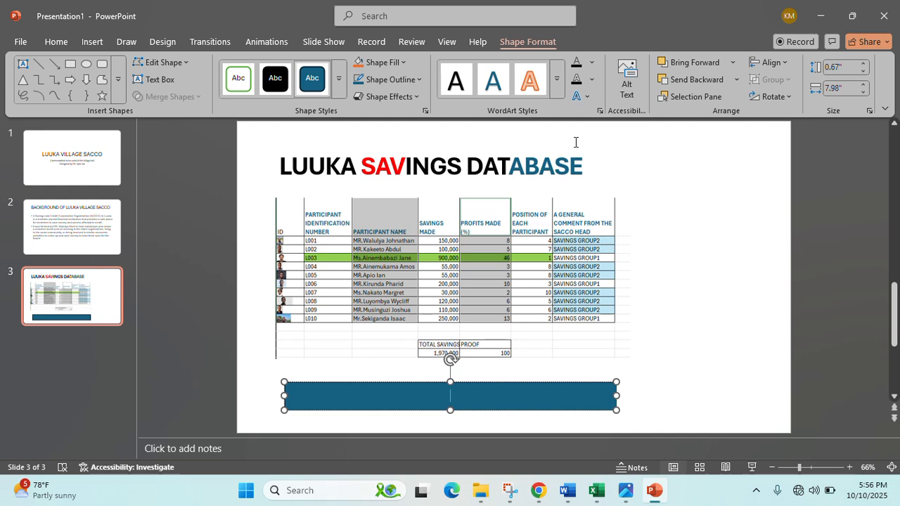
text(Make Useo)
key(ctrl+f)
text(the)
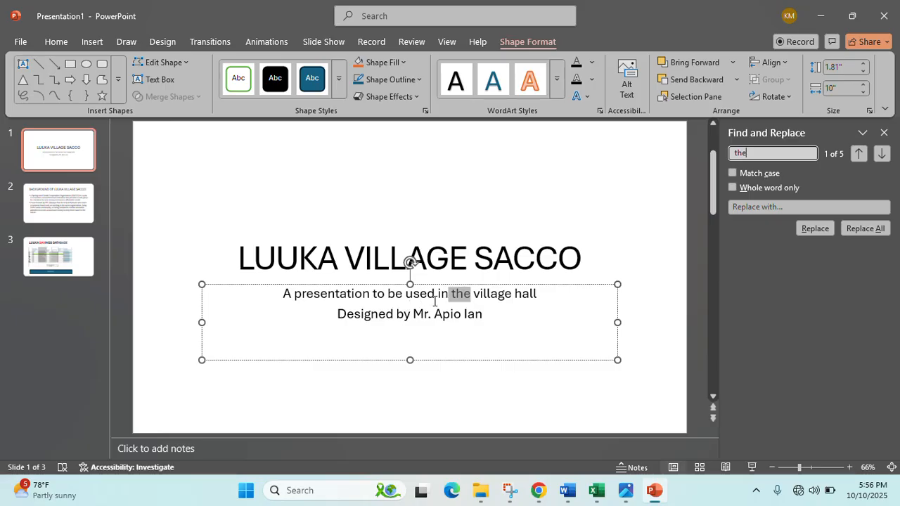
- Return to slide 3 and put the blue bar's text into edit mode
click(84, 266)
click(391, 395)
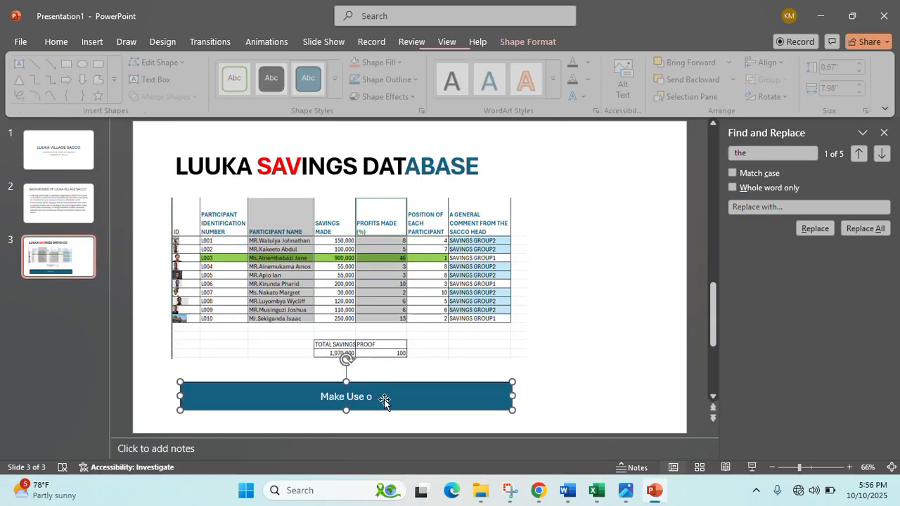
right_click(384, 401)
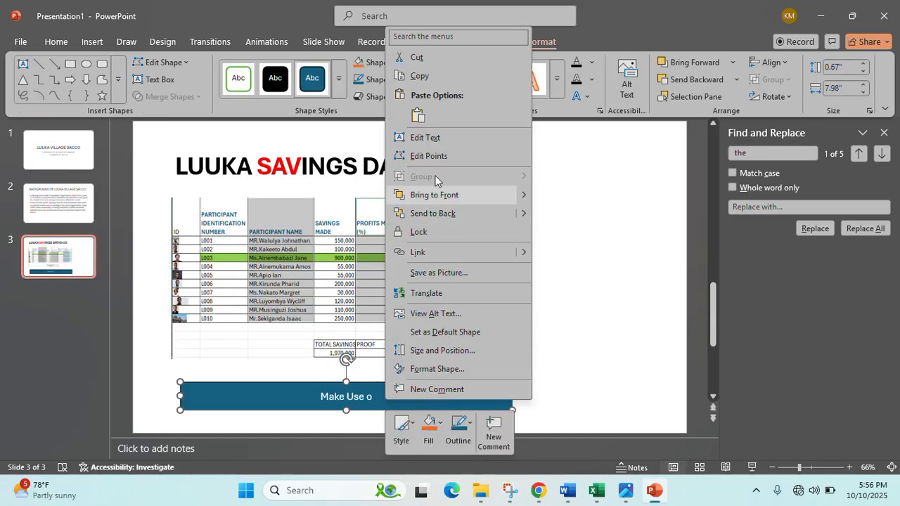
click(427, 142)
click(388, 398)
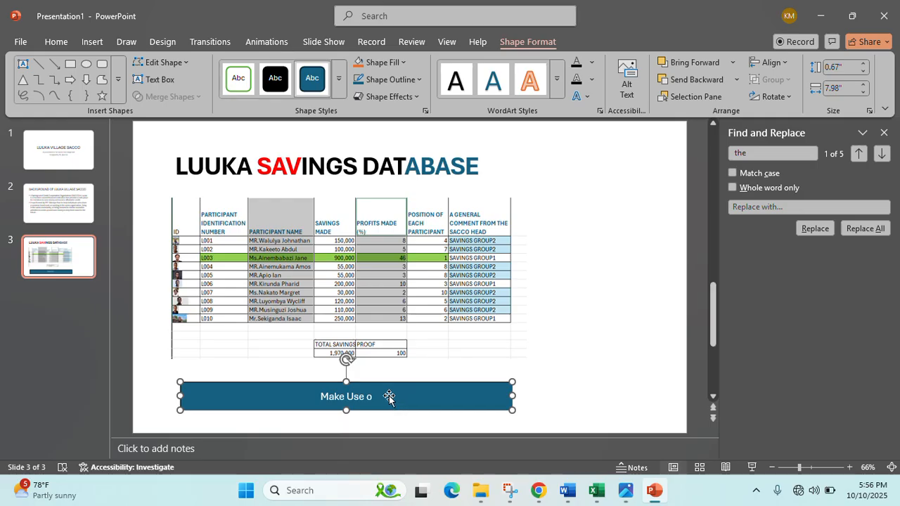
right_click(379, 396)
click(429, 140)
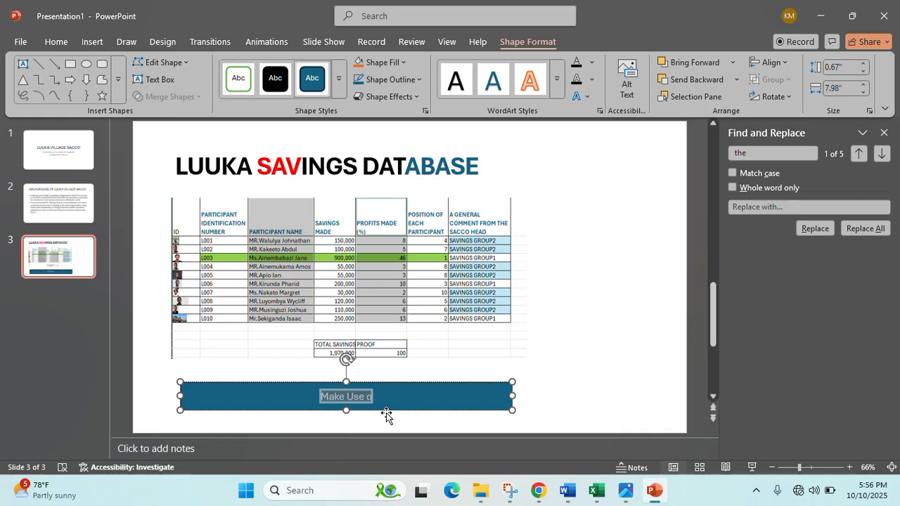
- Make the bar read 'Make use of the Link To Access our Sacco Database' and select the line
text(m)
text(Make)
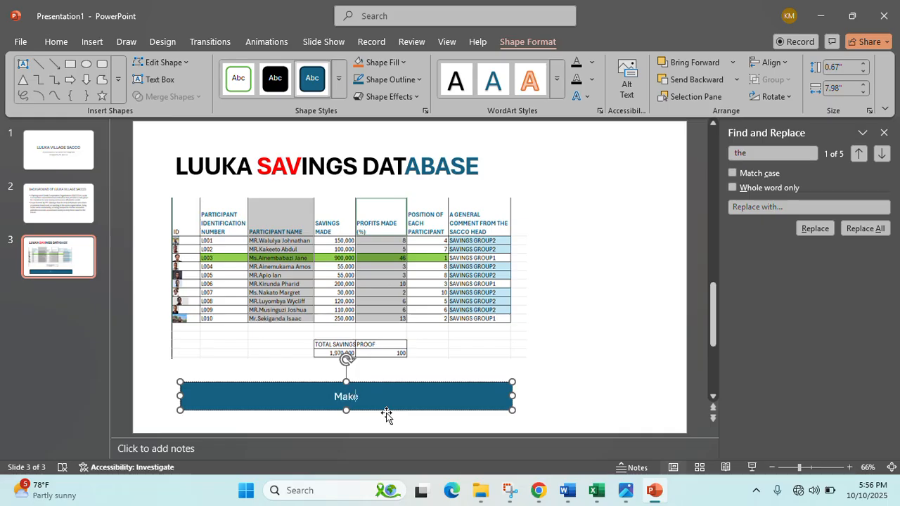
text( use of the Link )
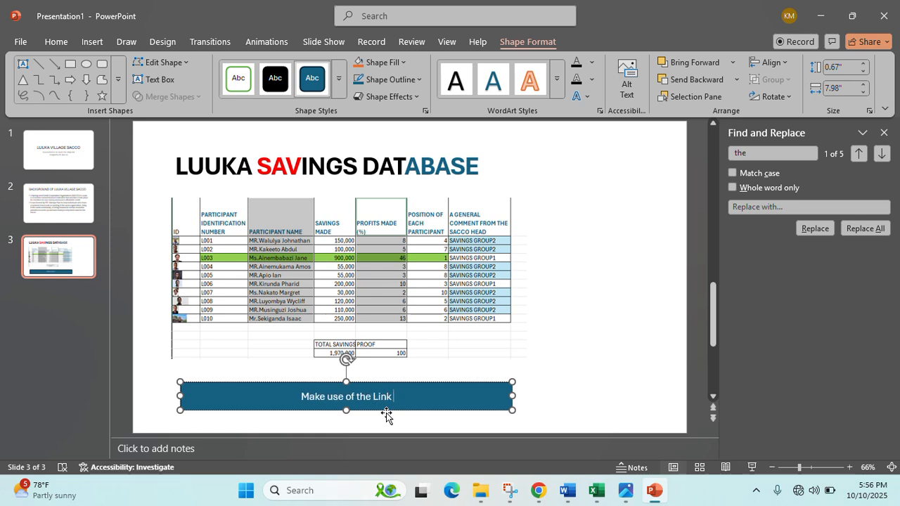
text(To Access)
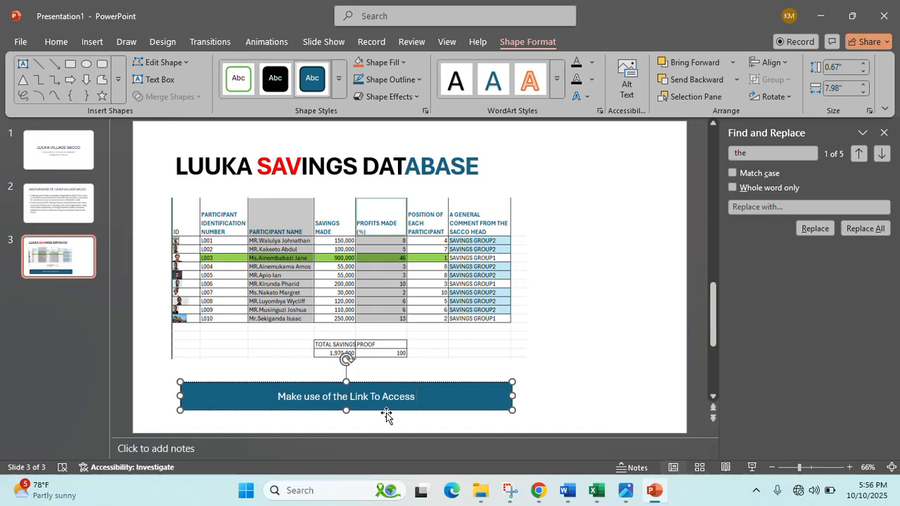
text( our Sacco)
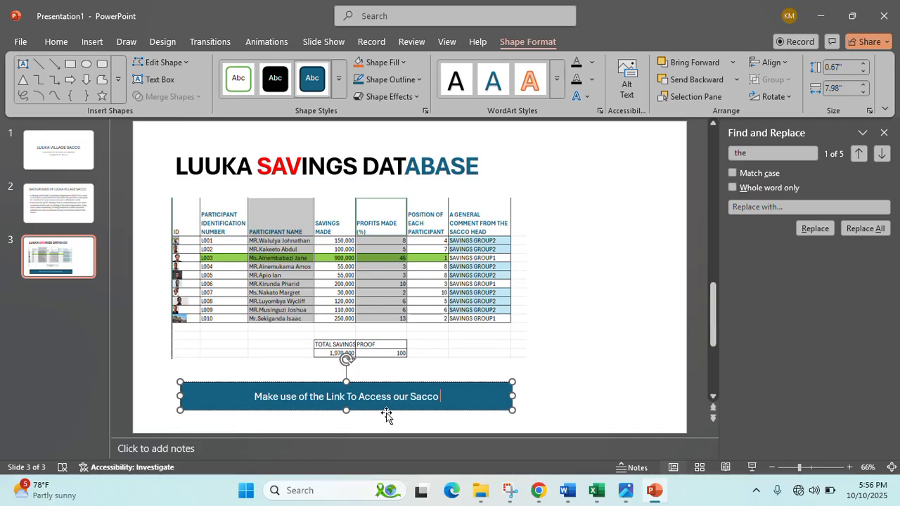
text(Daata)
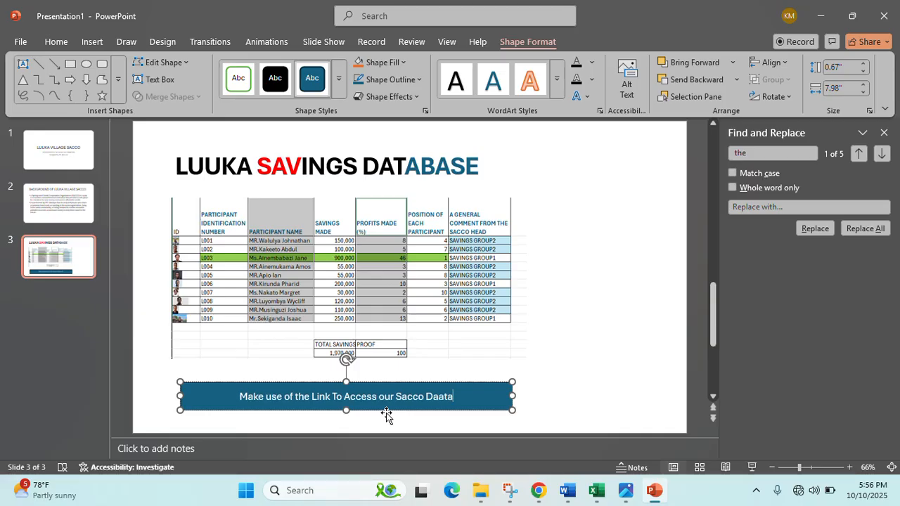
key(BackSpace)
key(BackSpace)
key(BackSpace)
text(tabase)
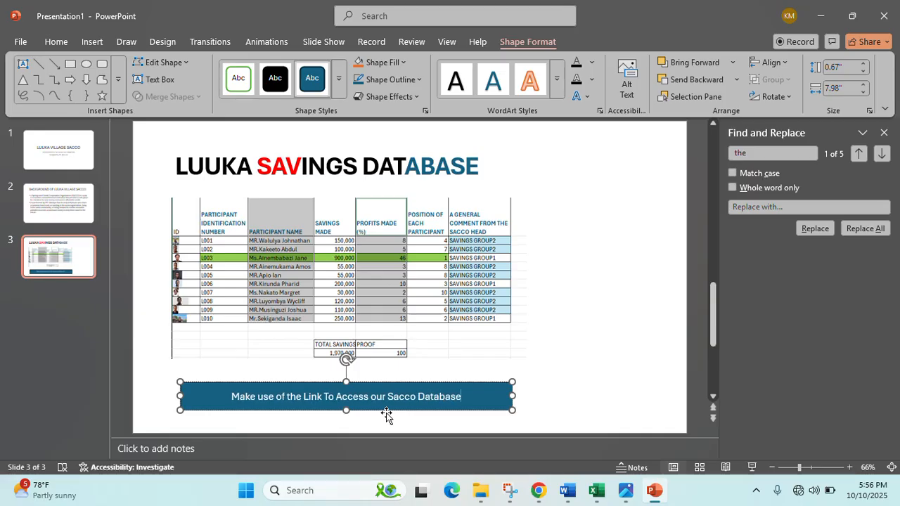
click(538, 343)
click(475, 409)
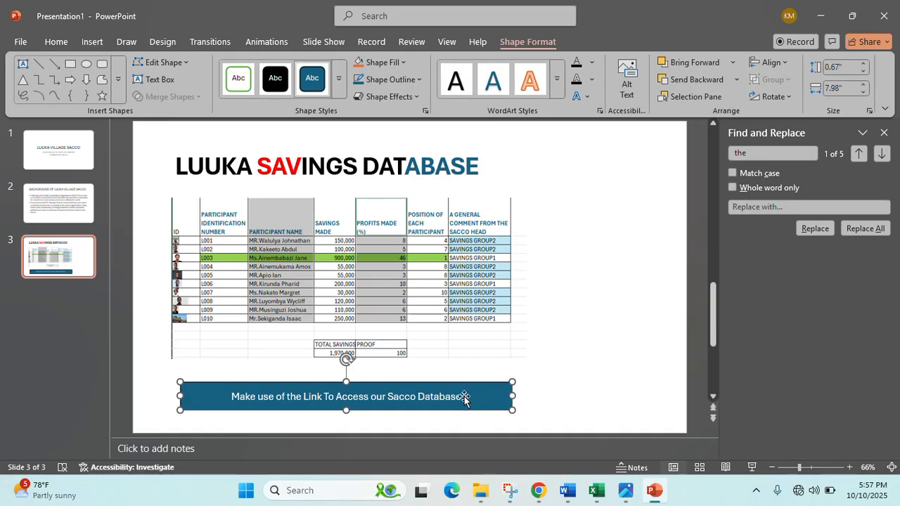
drag(464, 398, 229, 398)
click(56, 42)
- Bold the bar text, start inserting a link, and save and close the Excel workbook
click(158, 89)
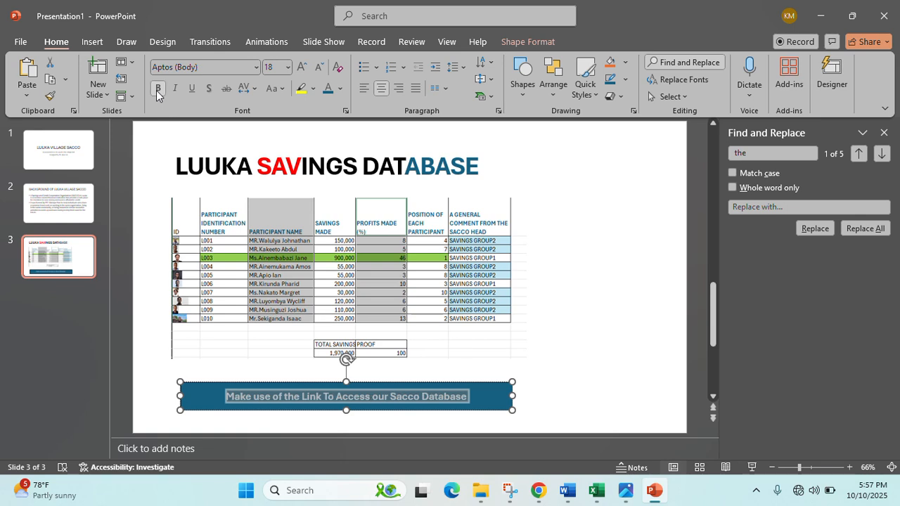
click(93, 42)
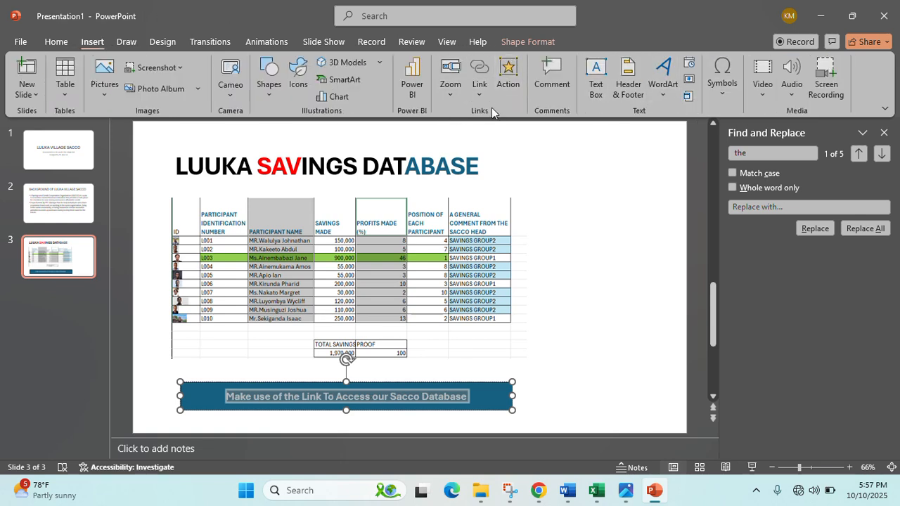
click(476, 97)
click(507, 162)
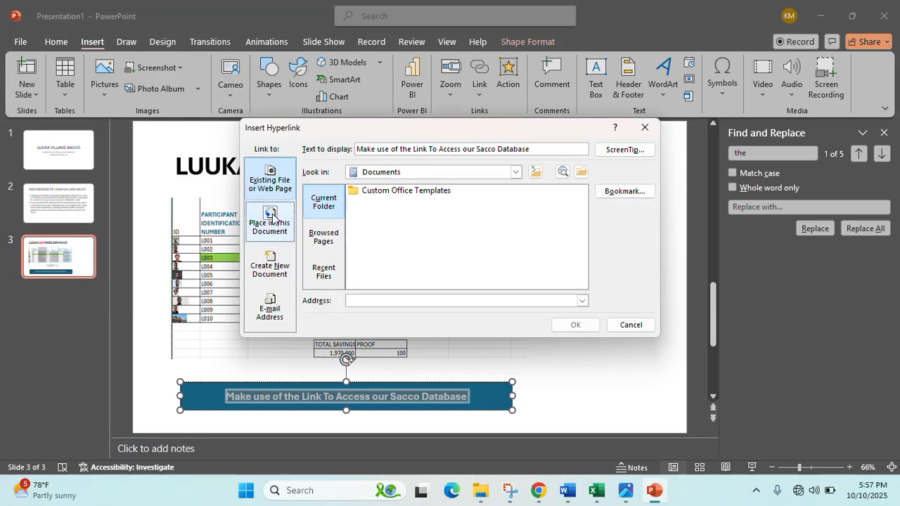
click(596, 490)
click(884, 14)
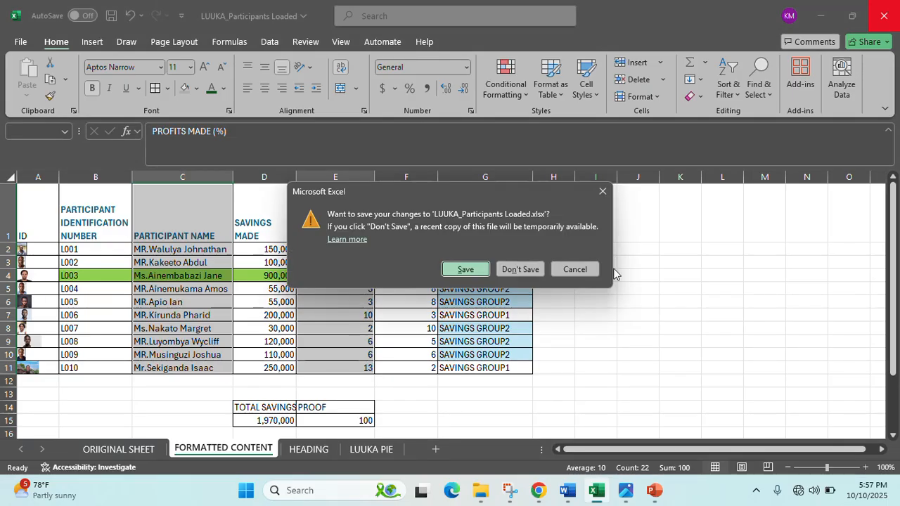
click(474, 271)
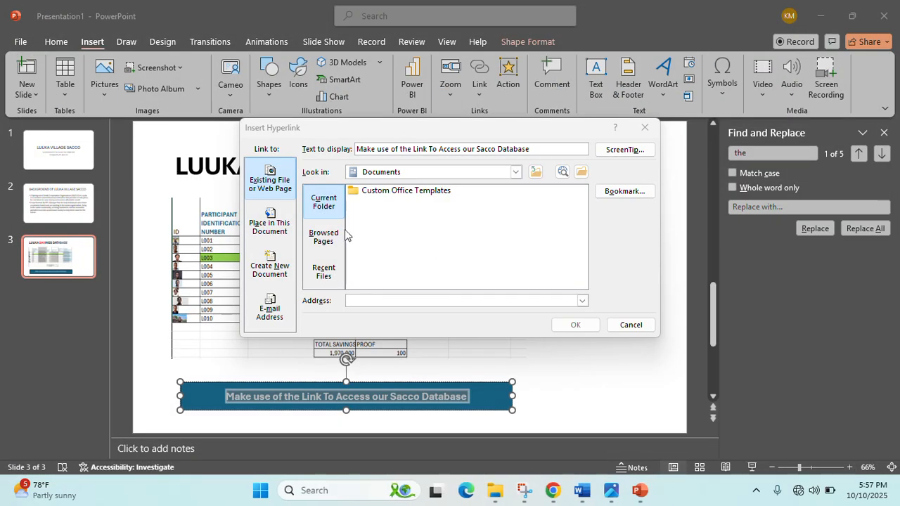
- Hyperlink the bar text to the LUUKA_Participants Loaded workbook in the Desktop folder
click(338, 200)
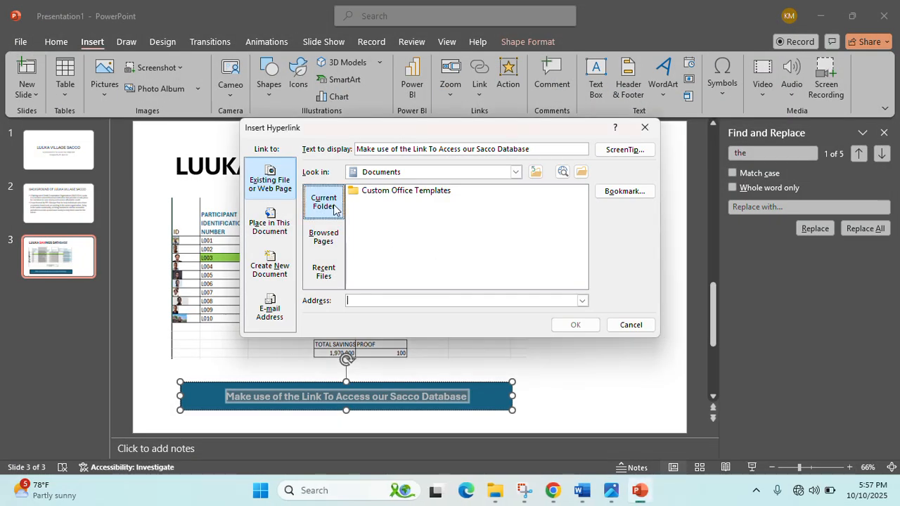
click(515, 172)
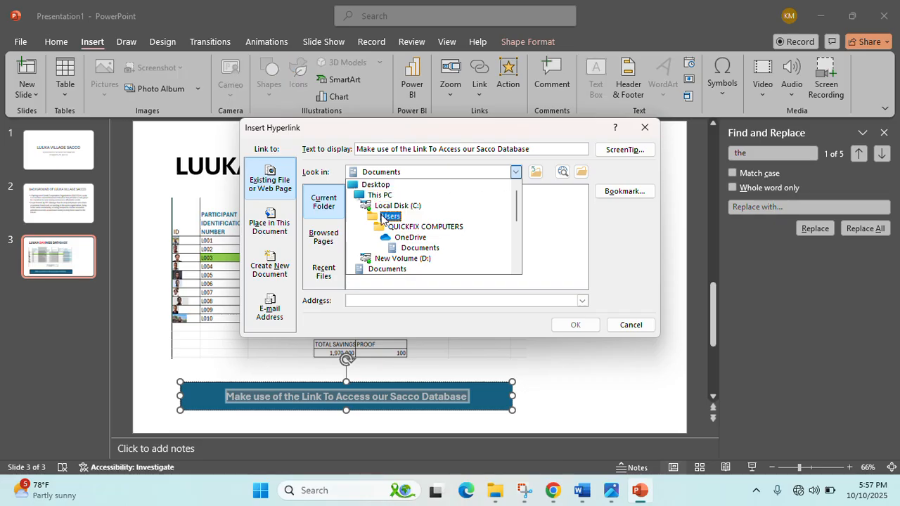
click(378, 186)
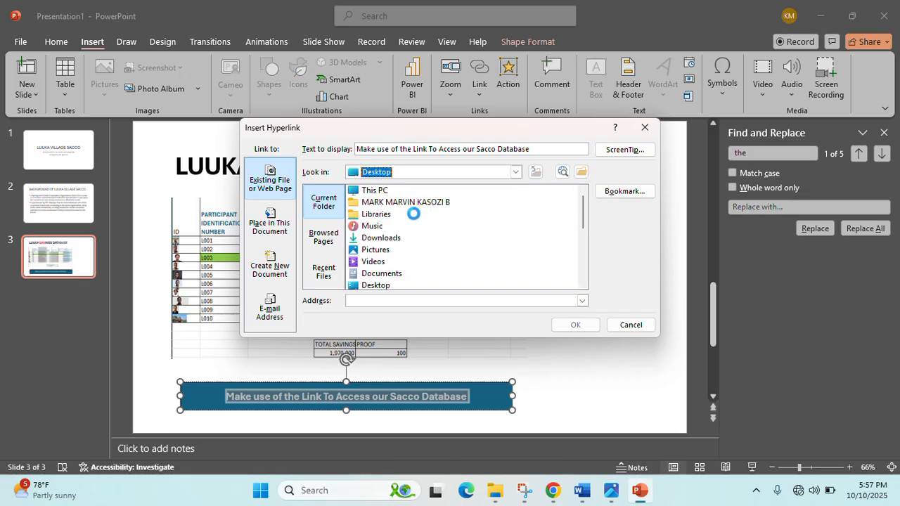
click(403, 204)
double_click(403, 204)
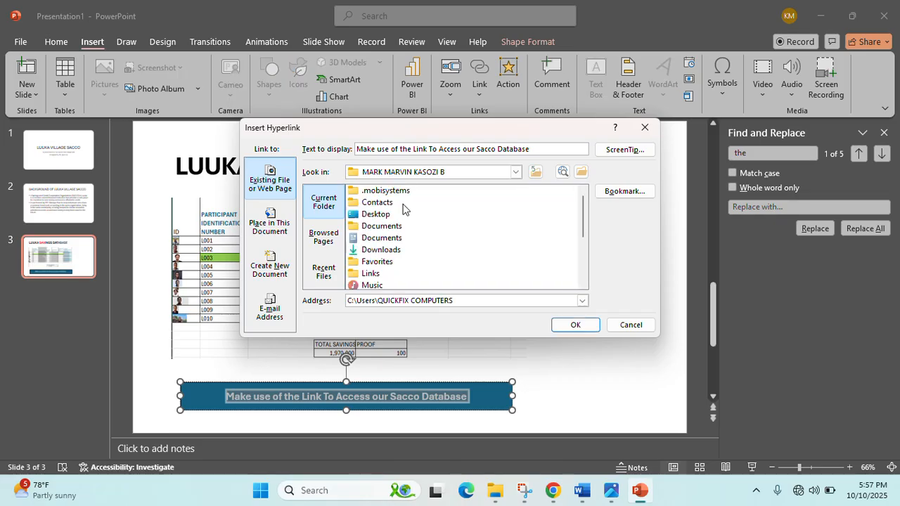
click(515, 172)
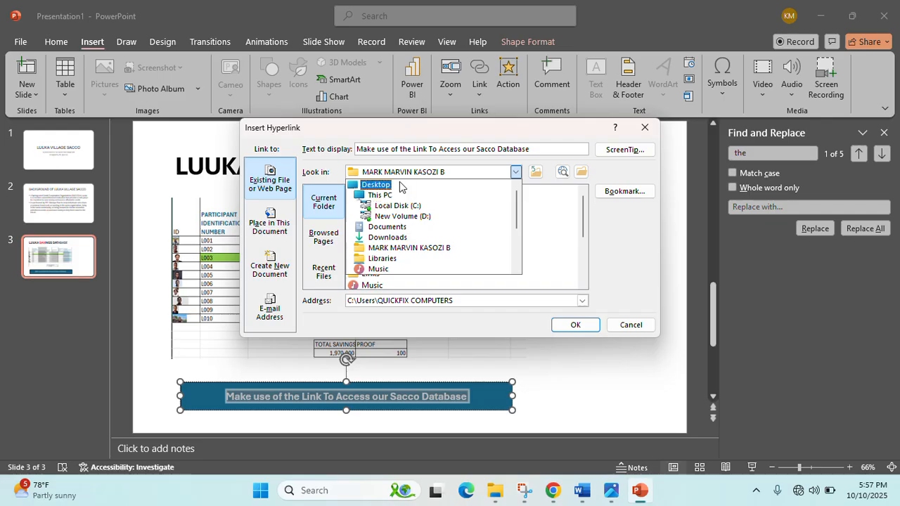
scroll(392, 227, down, 5)
click(385, 239)
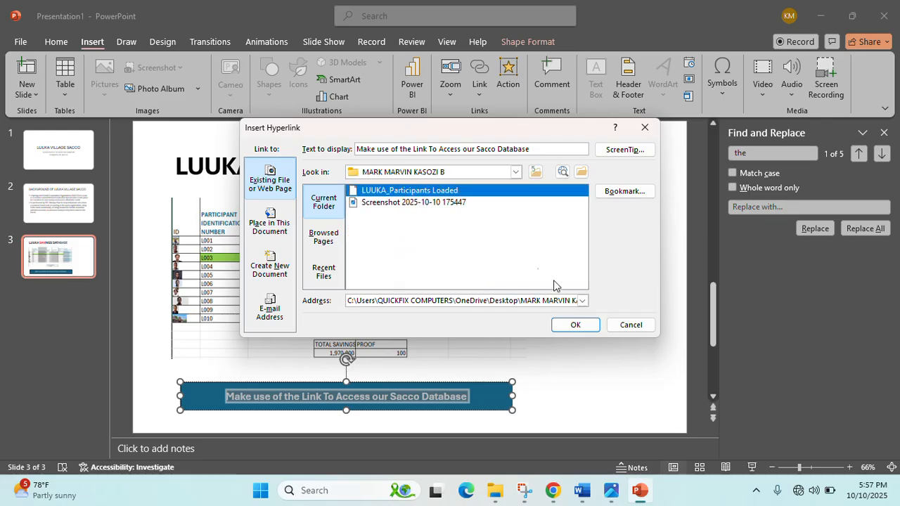
click(574, 325)
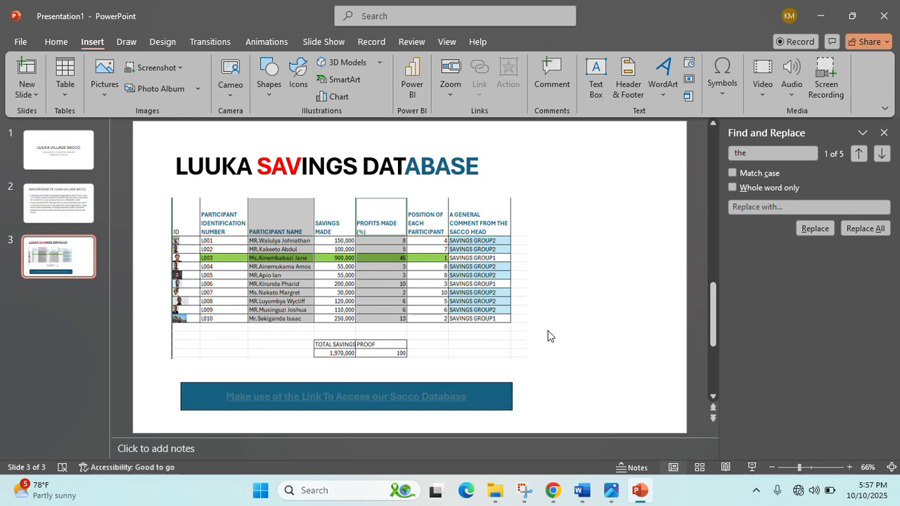
- Give the linked text box No Fill and No Outline
click(214, 382)
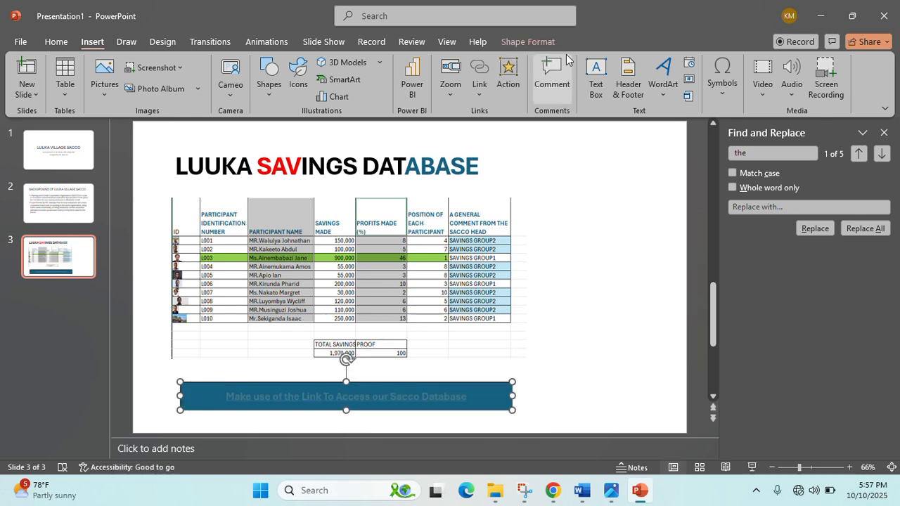
click(547, 44)
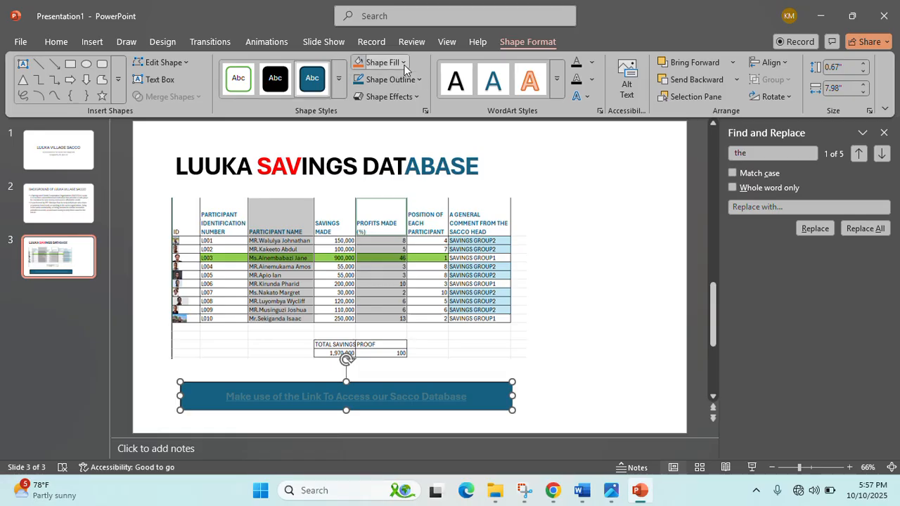
click(380, 62)
click(377, 289)
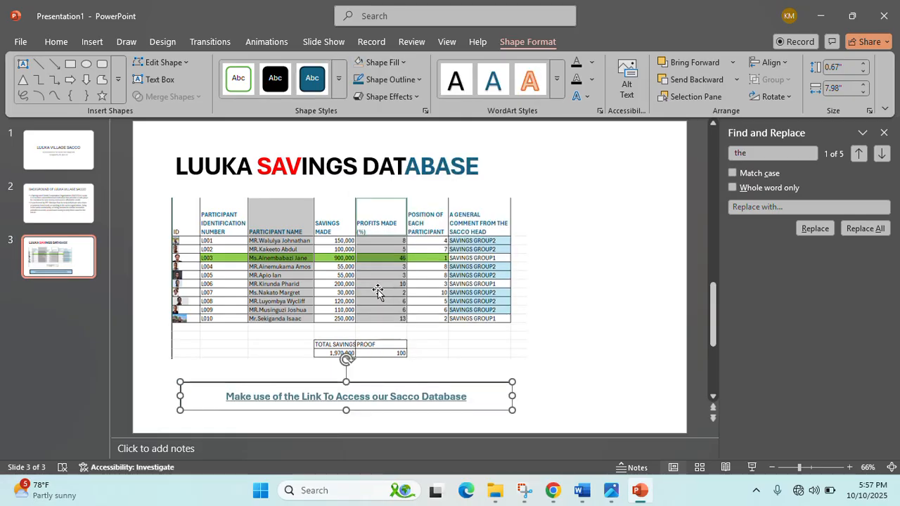
click(424, 79)
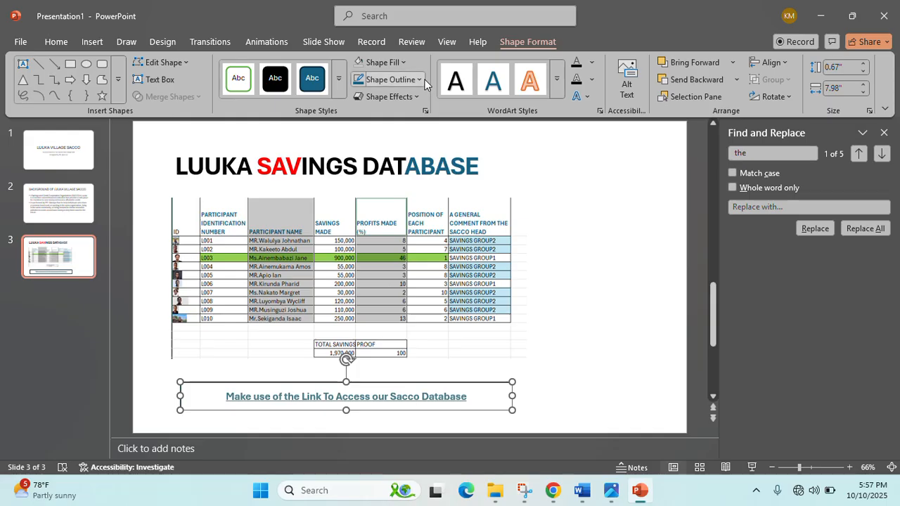
click(405, 305)
click(621, 267)
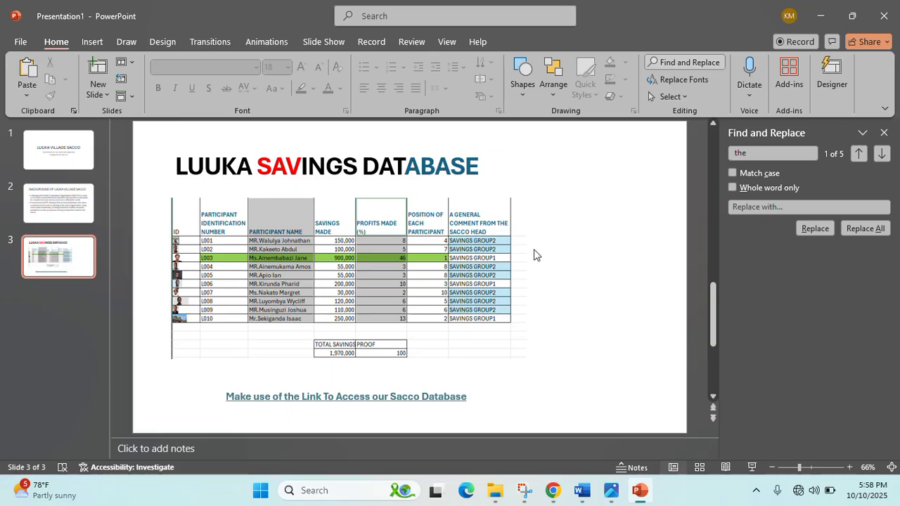
- Give the title slide a light-blue background colour
click(71, 162)
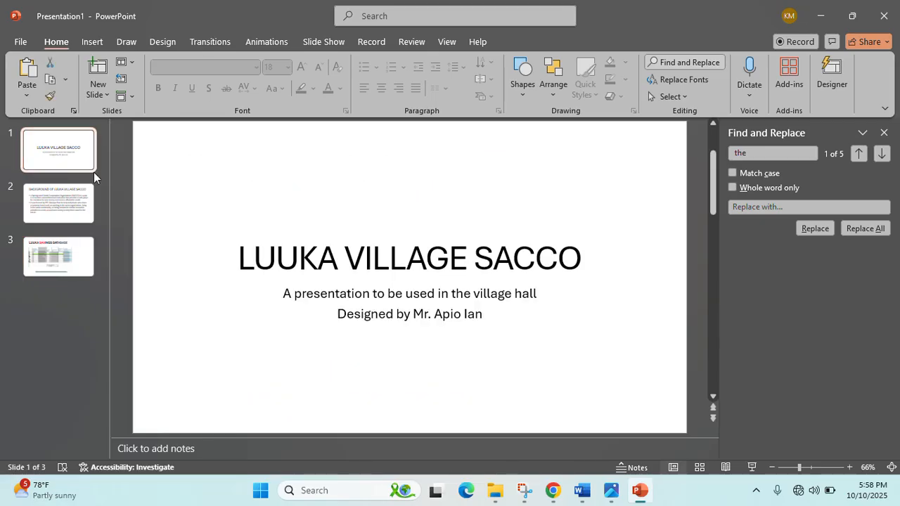
click(162, 41)
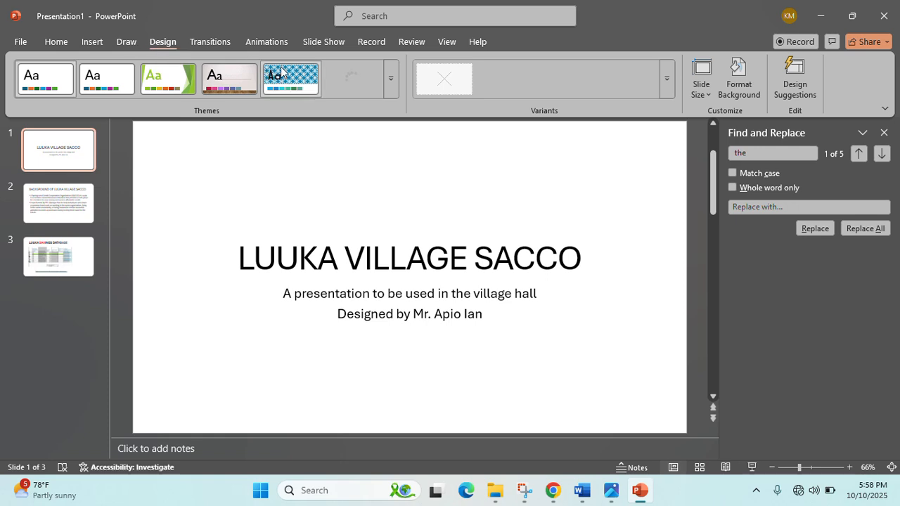
click(226, 46)
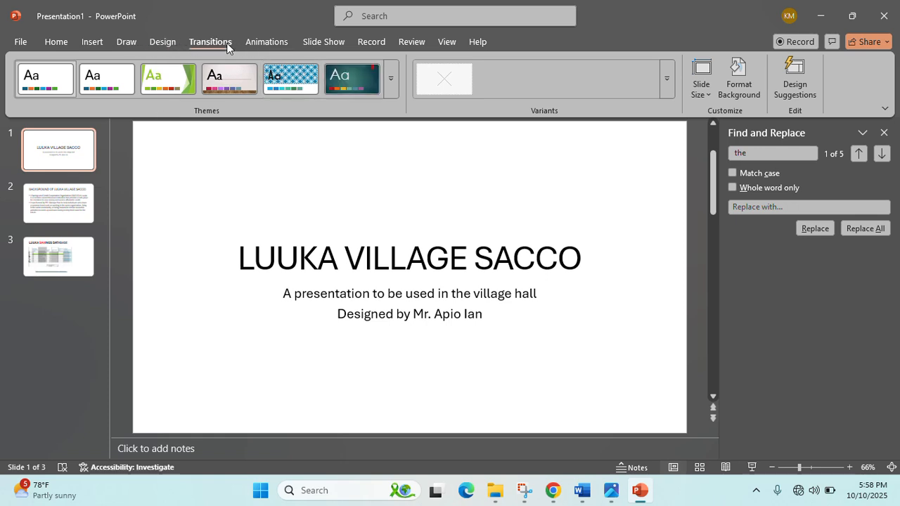
click(123, 43)
click(155, 43)
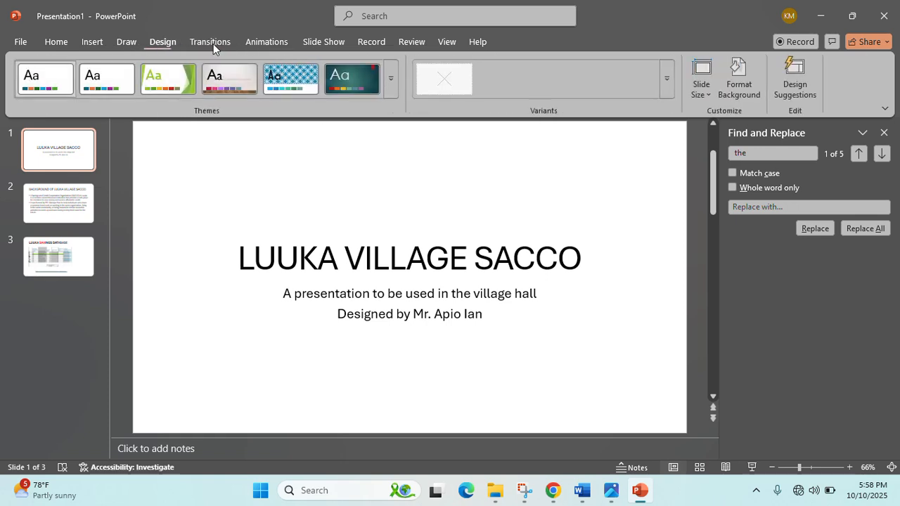
click(743, 96)
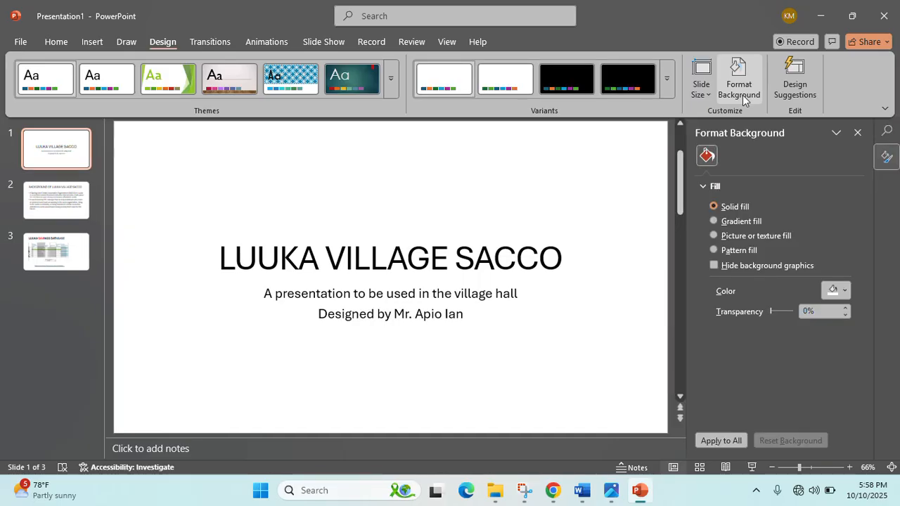
click(845, 290)
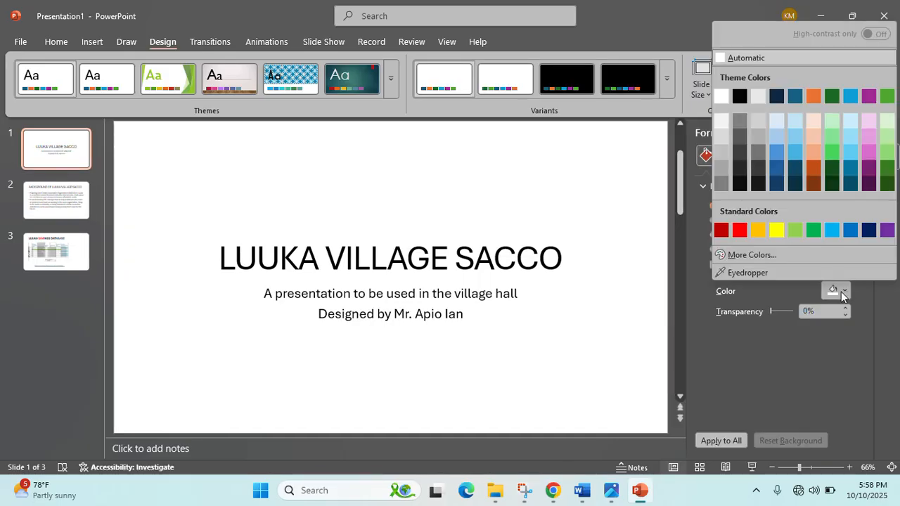
click(795, 122)
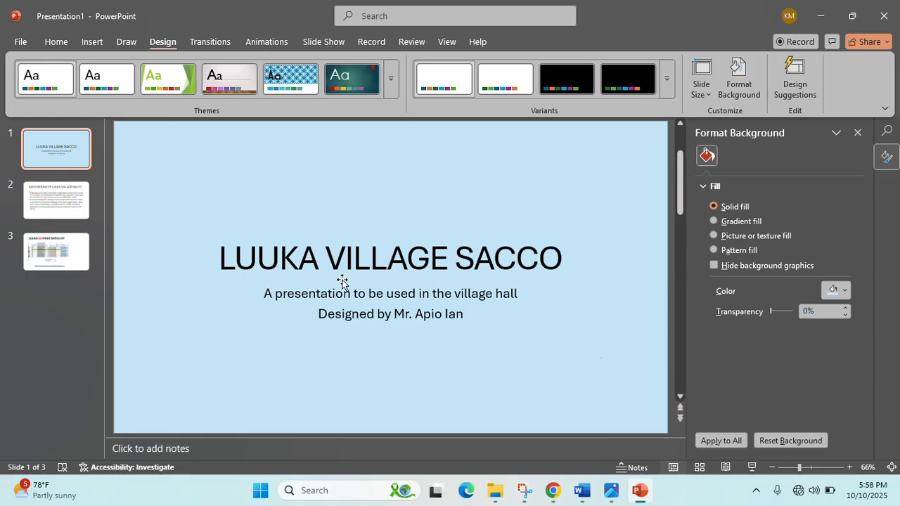
- Colour the letters 'ILLAGE' in the title orange
click(337, 287)
drag(339, 264, 445, 257)
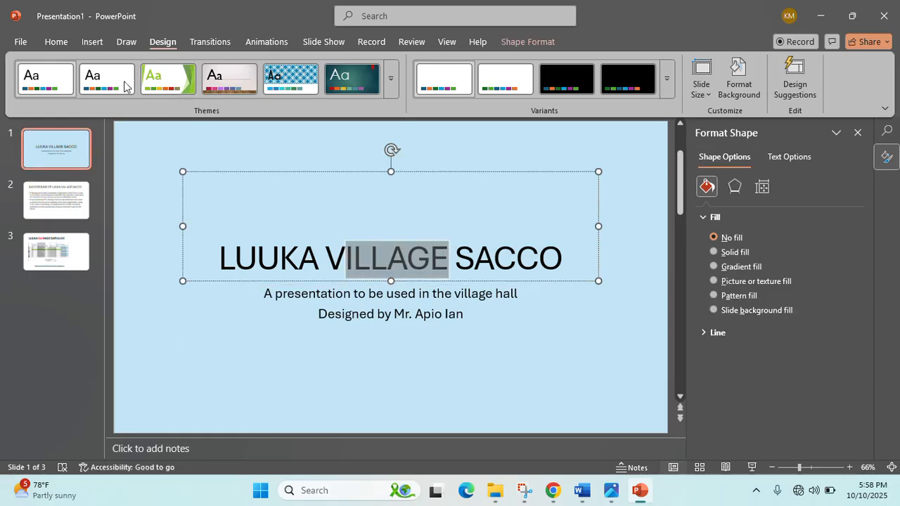
click(54, 42)
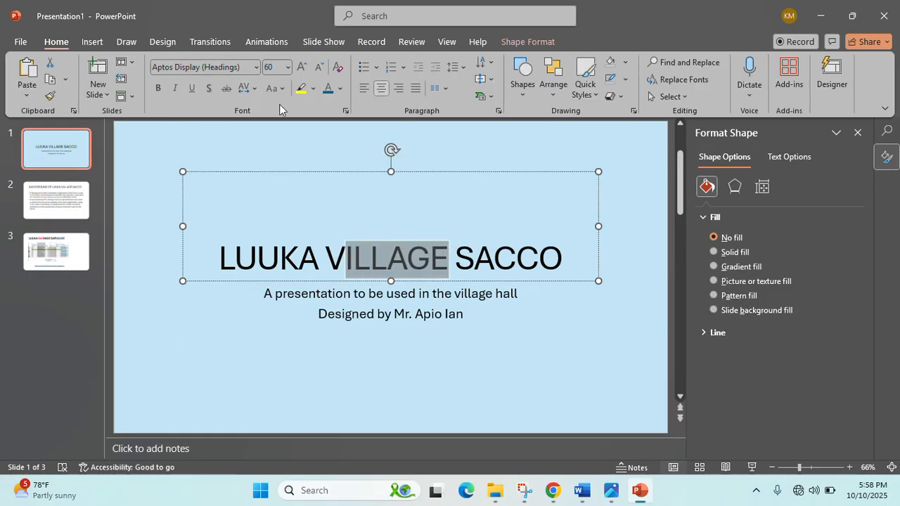
click(340, 89)
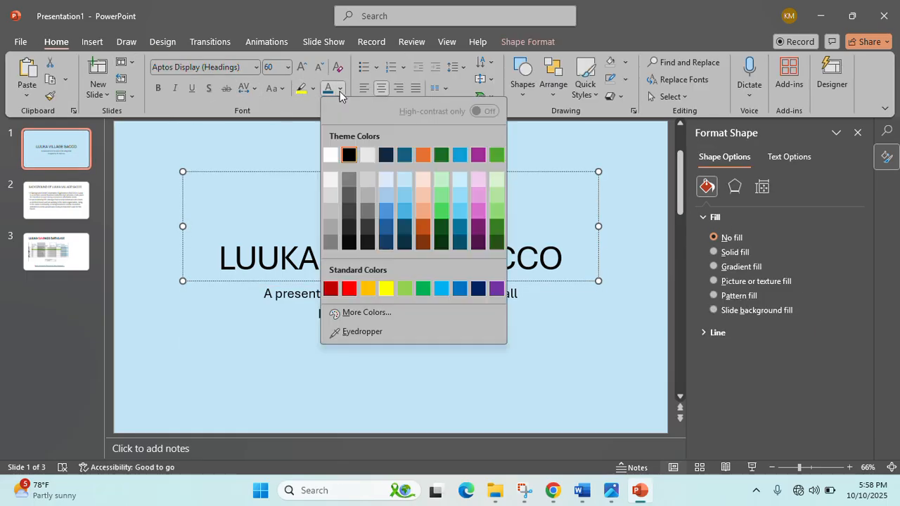
click(423, 156)
click(439, 367)
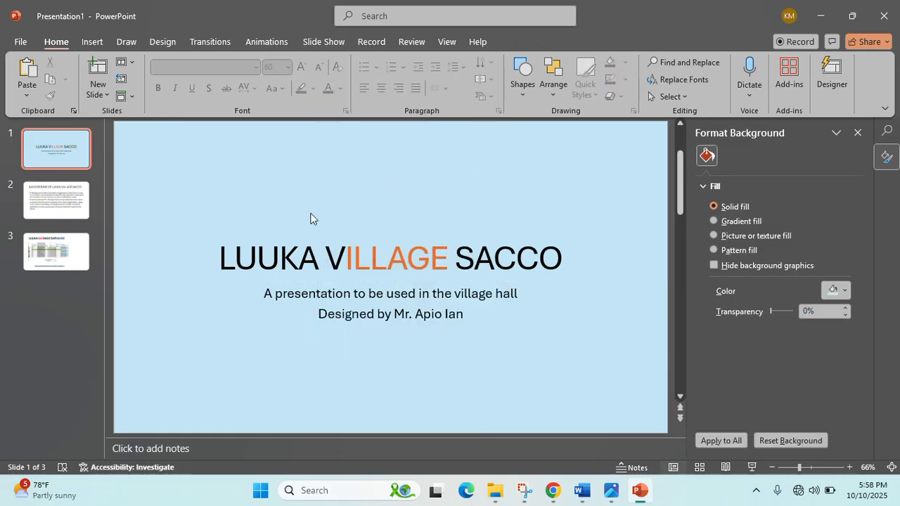
- Colour the designer's name in the subtitle green
drag(395, 314, 465, 313)
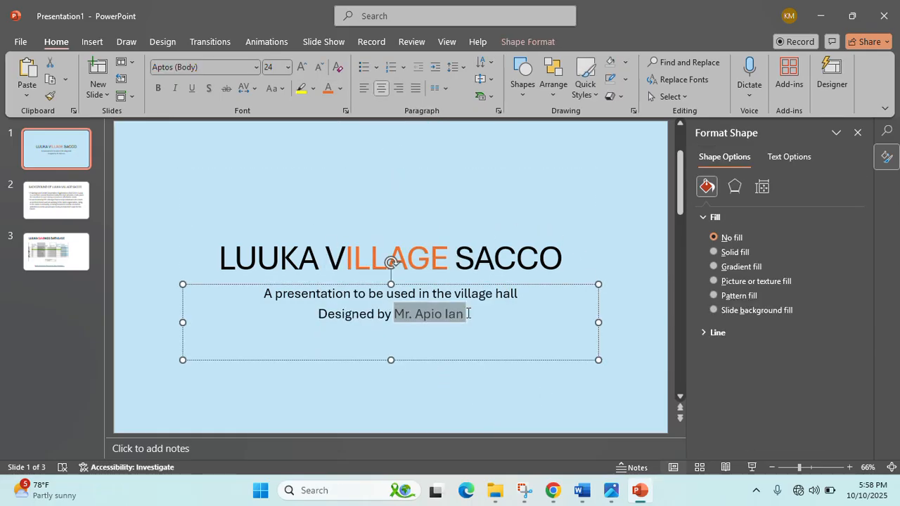
click(735, 251)
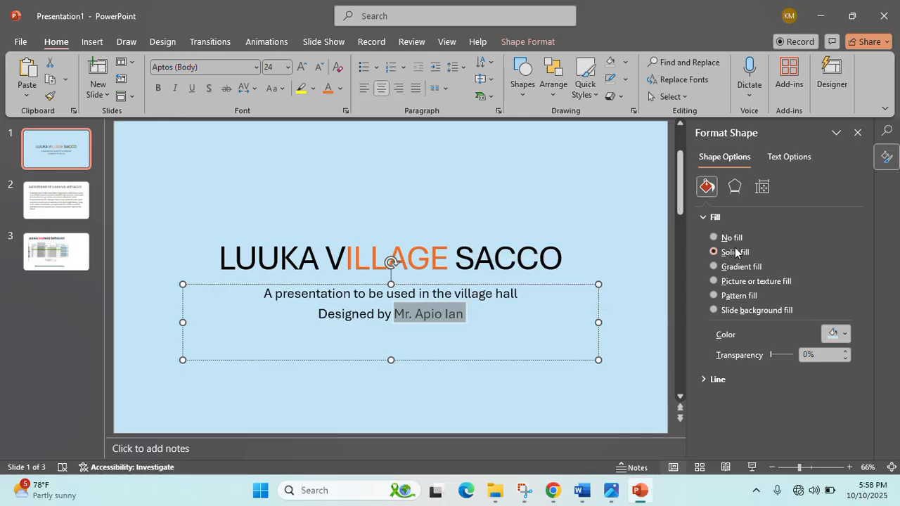
click(340, 90)
click(437, 168)
click(269, 187)
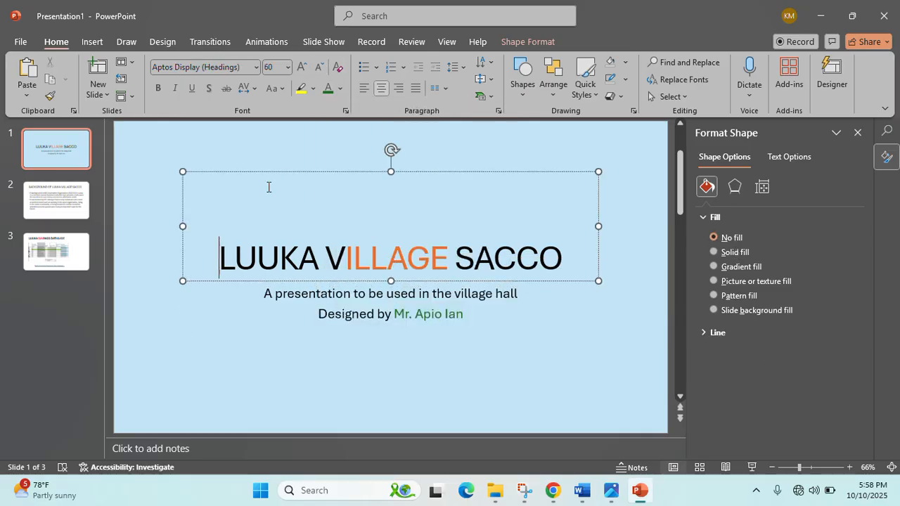
click(165, 157)
scroll(155, 167, down, 1)
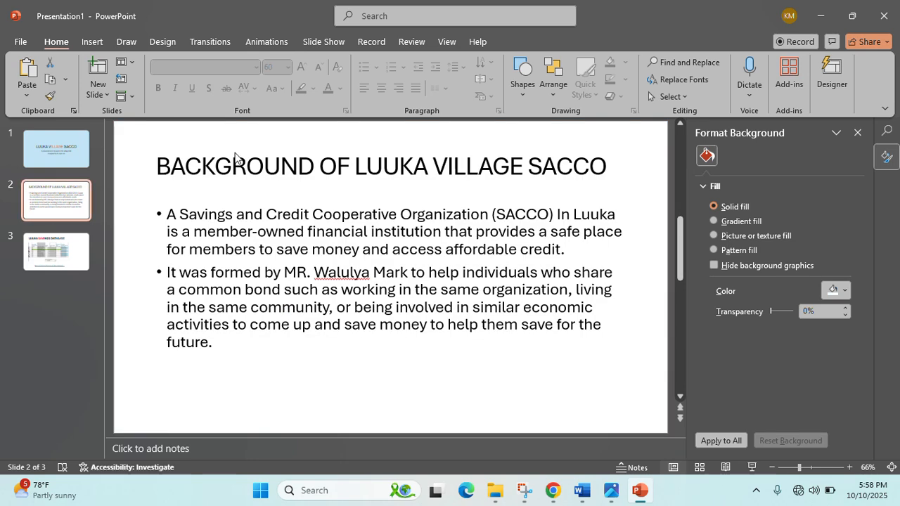
- Apply Random Bars to slide 1 and the Shape transition to slides 2 and 3
click(127, 152)
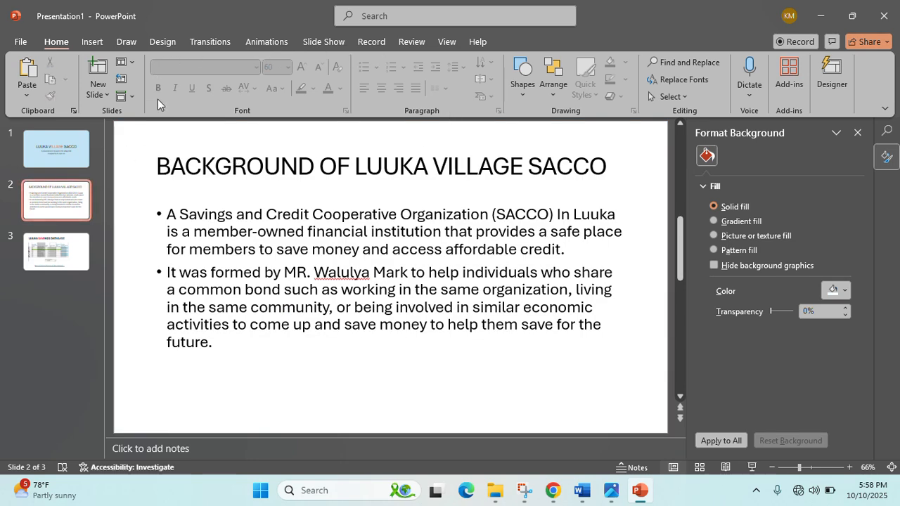
click(56, 165)
click(213, 42)
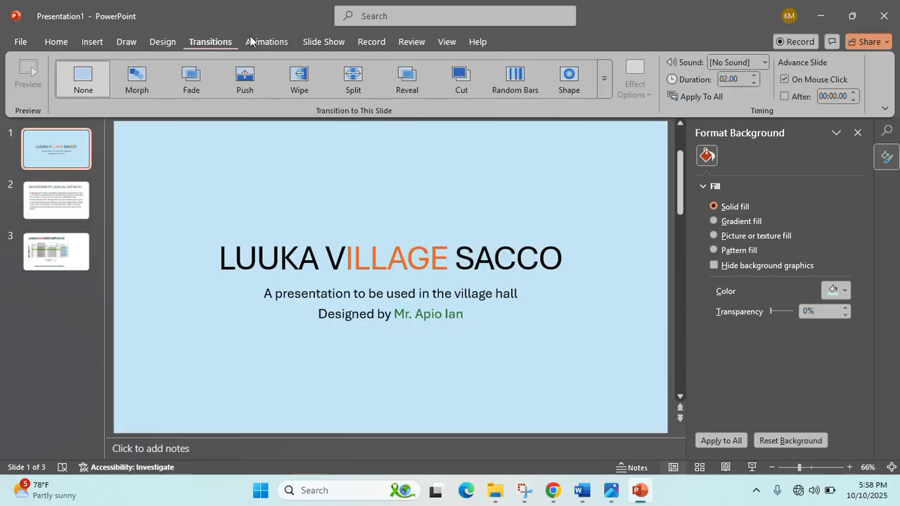
click(515, 78)
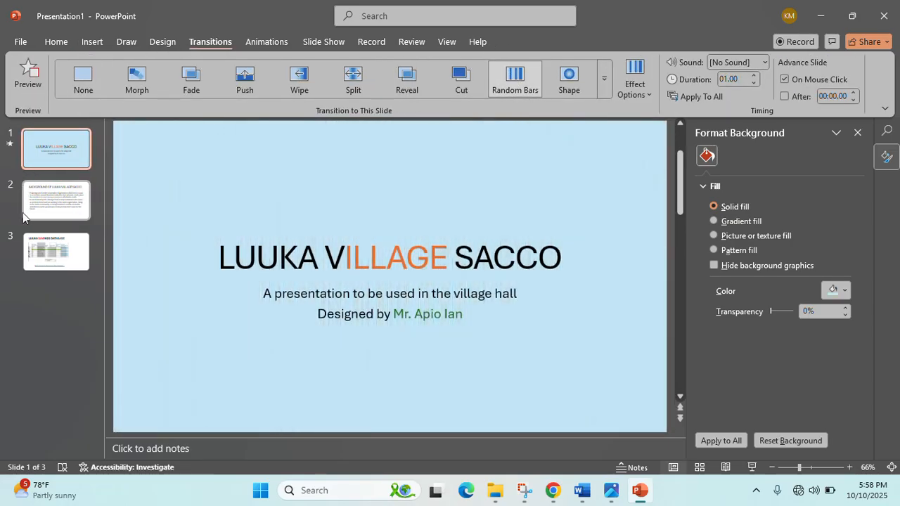
click(58, 206)
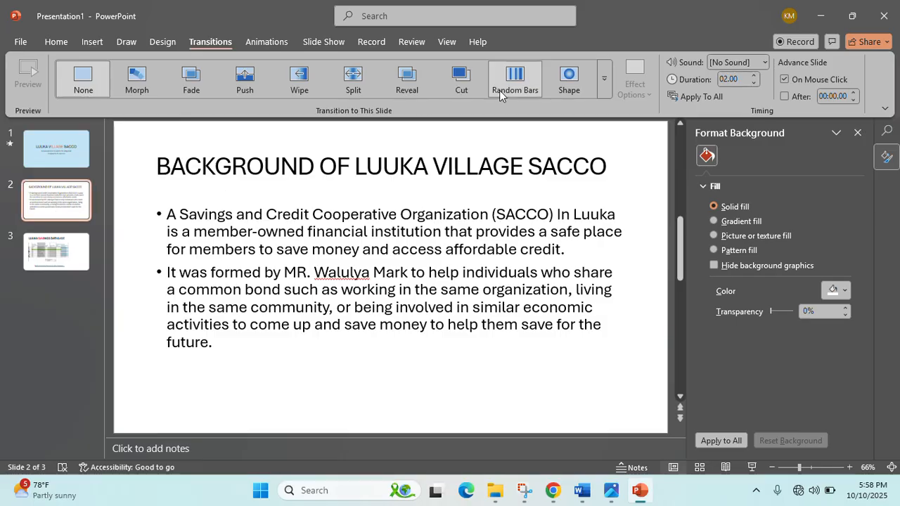
click(555, 83)
click(54, 258)
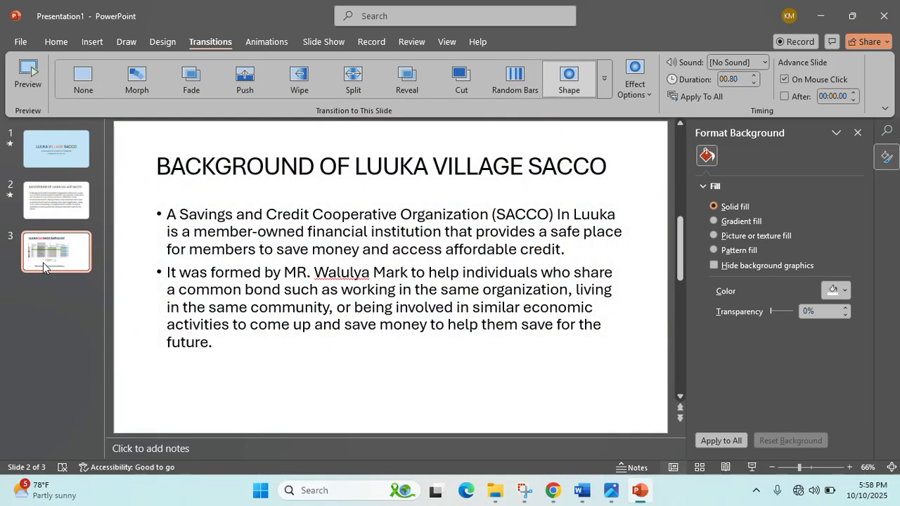
click(578, 84)
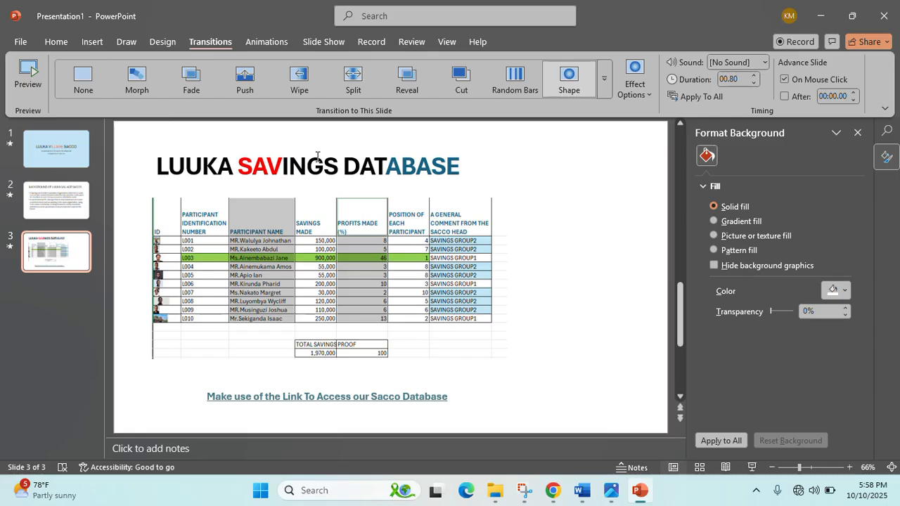
click(88, 45)
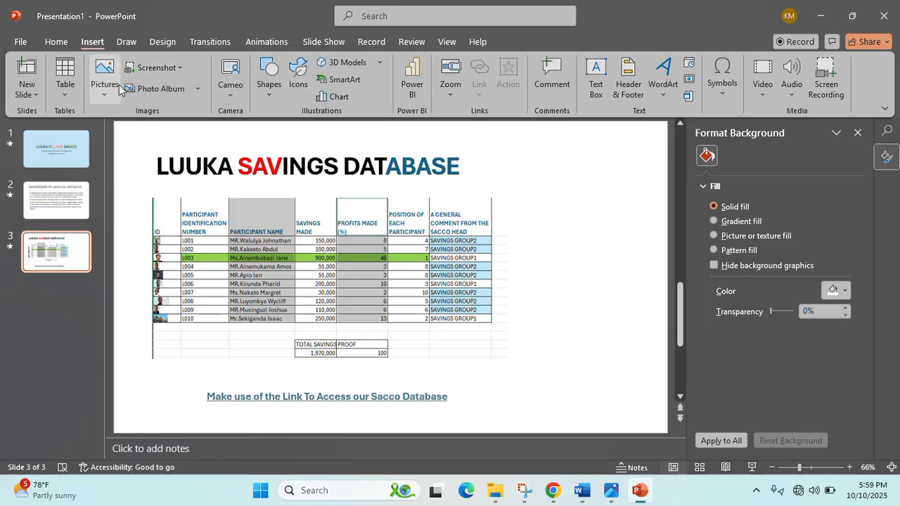
- Insert a fourth Title and Content slide and title it 'CONCLUSION'
click(27, 95)
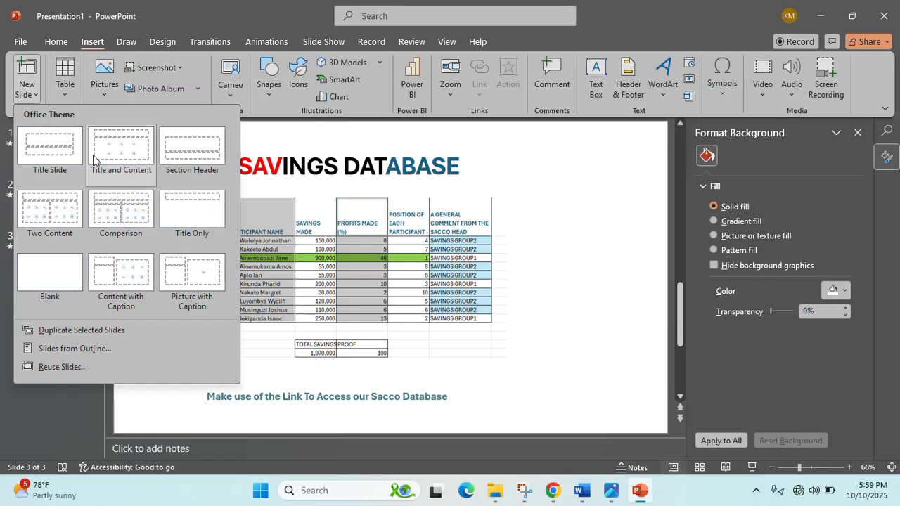
click(126, 130)
click(236, 191)
text(CC)
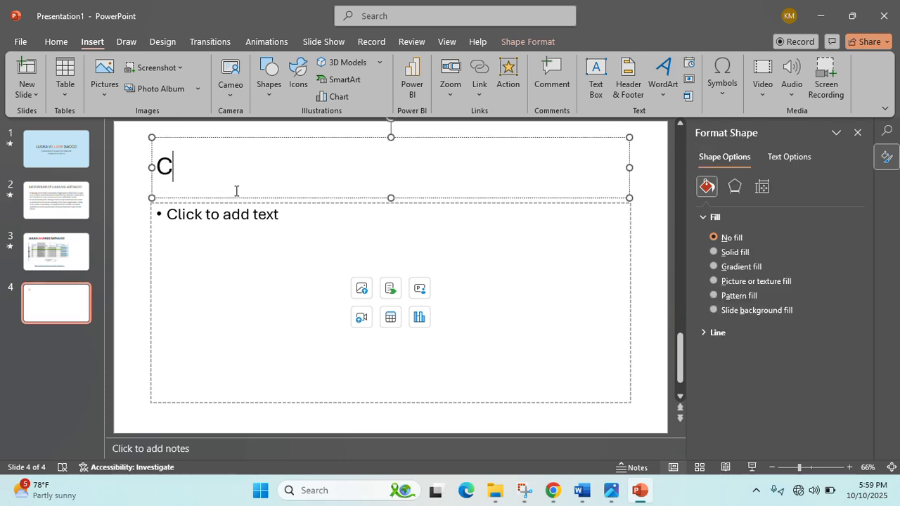
text(ON)
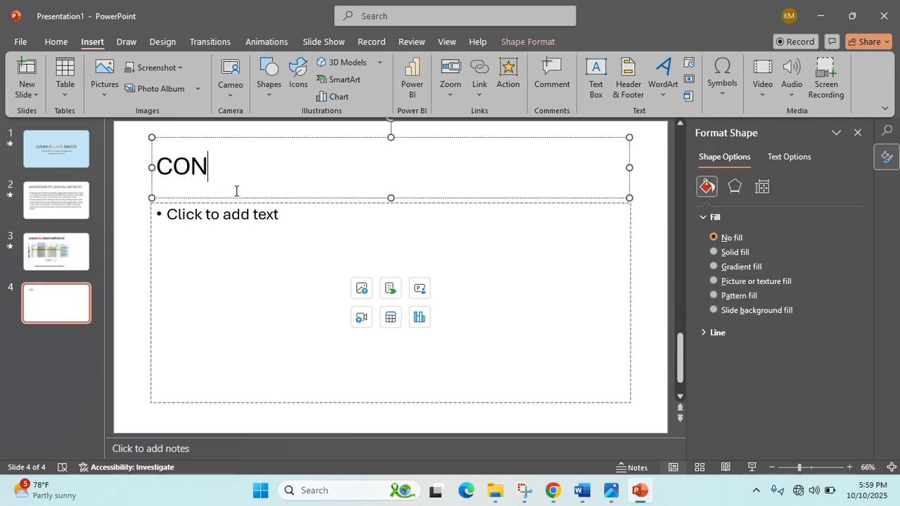
text(CLUION)
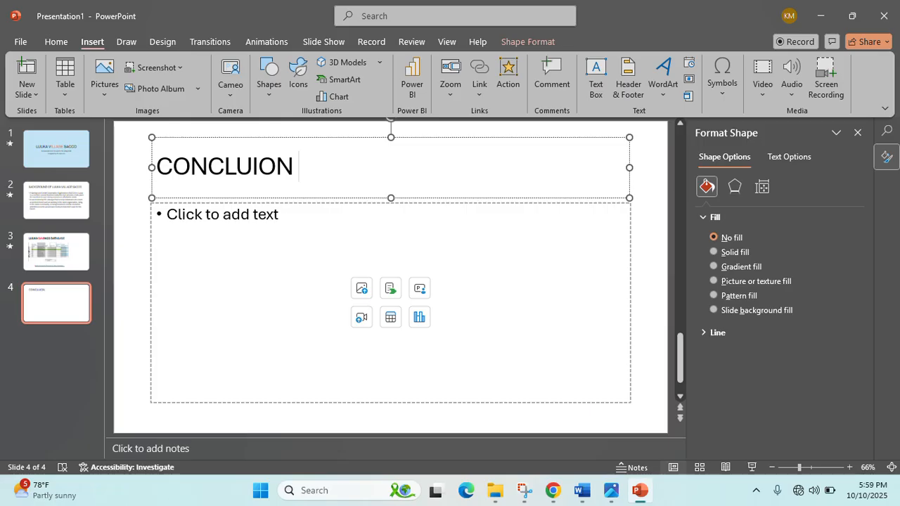
key(BackSpace)
key(BackSpace)
key(BackSpace)
key(BackSpace)
text(SION)
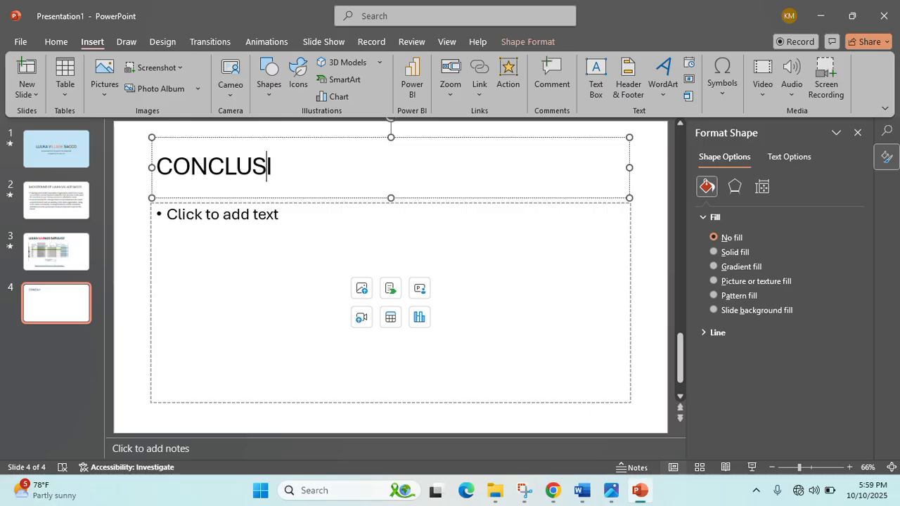
click(179, 250)
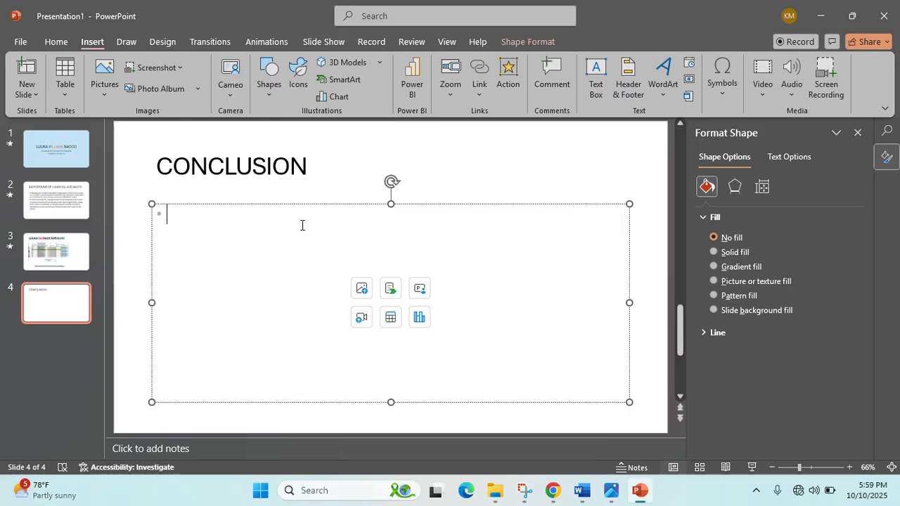
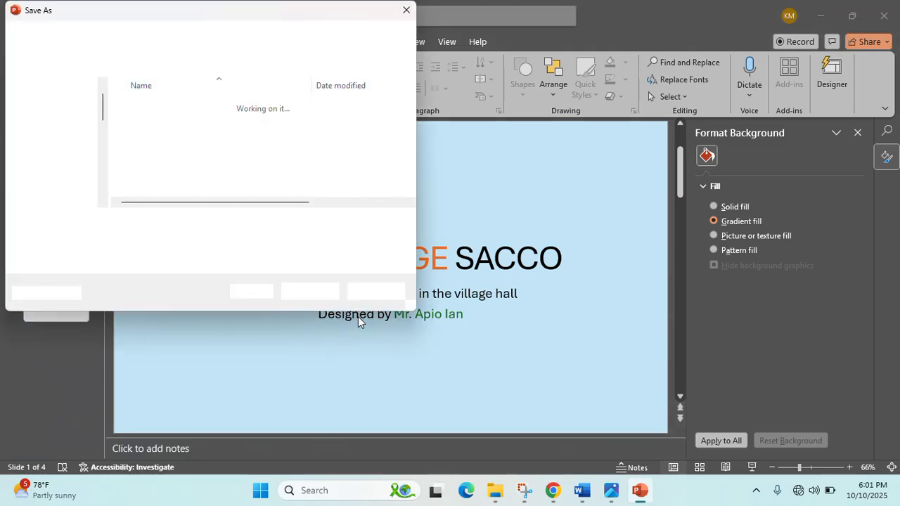
- Save the presentation as 'LUUKA VILLAGE SACCO presentation' in the Desktop folder, then switch to File Explorer
click(53, 156)
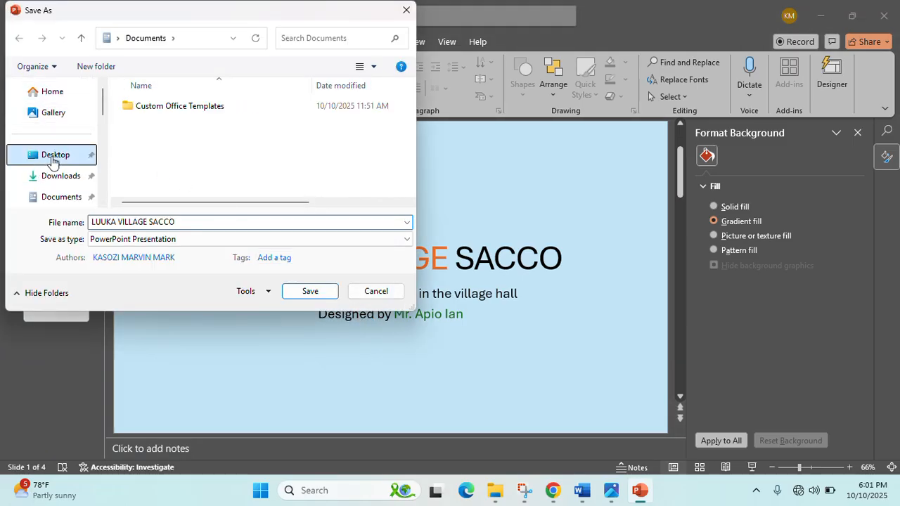
click(300, 137)
double_click(300, 136)
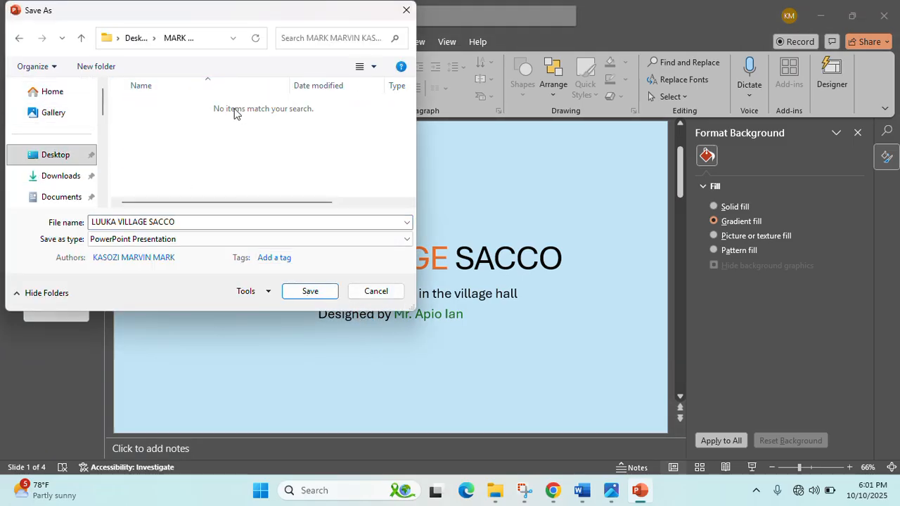
double_click(187, 223)
click(186, 223)
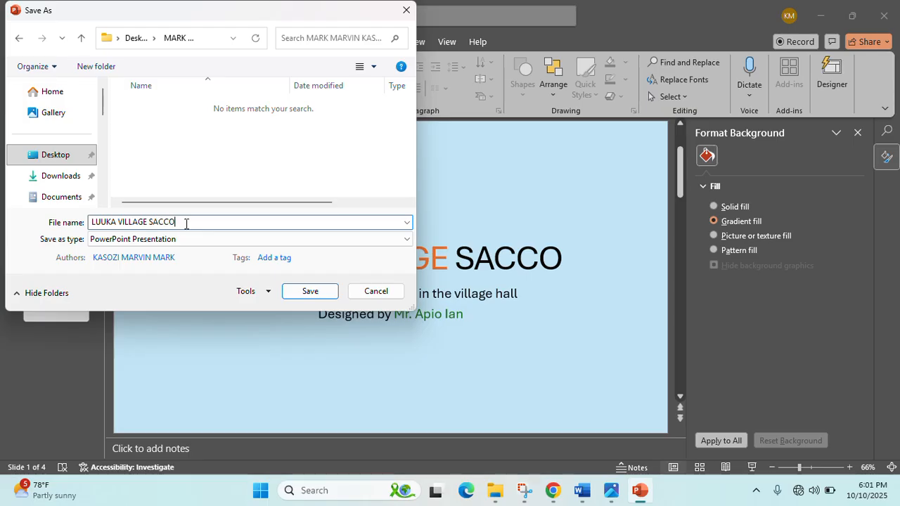
text(presentation)
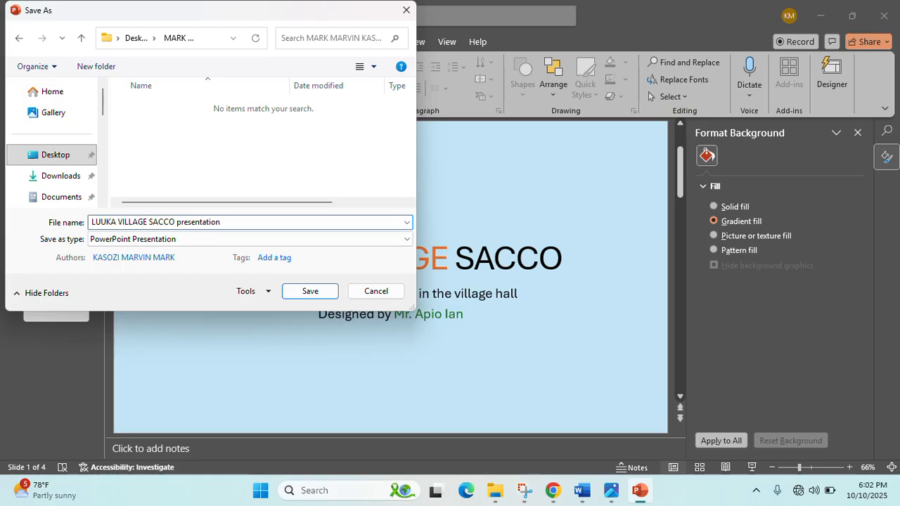
click(330, 292)
key(alt+Tab)
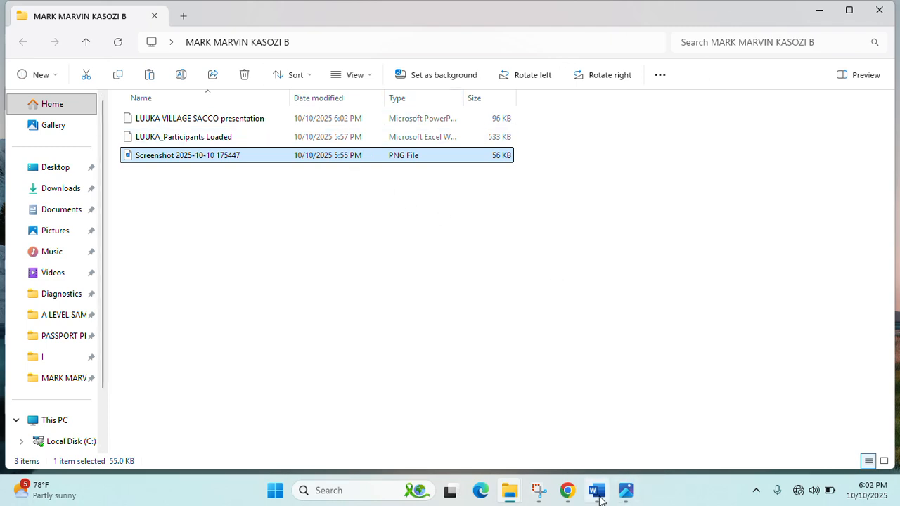
- View Cover photo.jpeg, close it, and bring the S5 PRACTICAL SCENARIO document forward
click(625, 490)
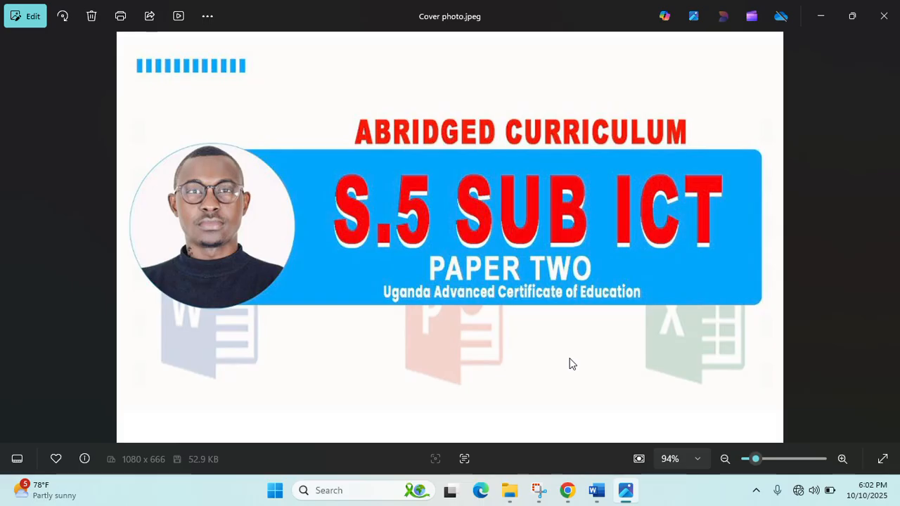
click(881, 28)
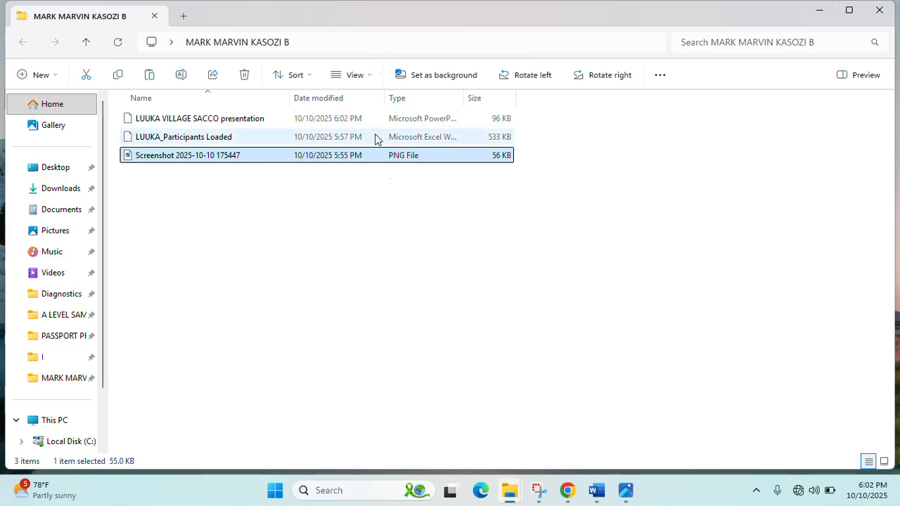
click(594, 494)
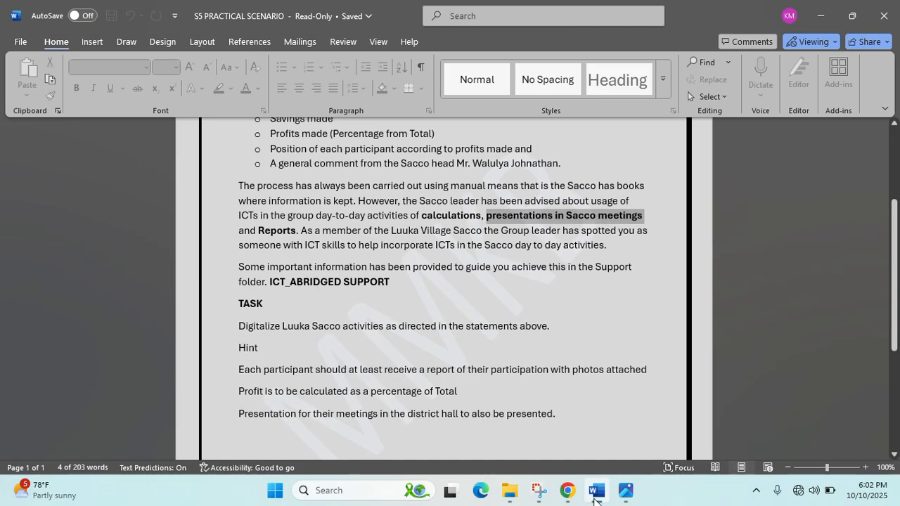
- Cycle through Document1 and the cover photo back to the S5 PRACTICAL SCENARIO task document
click(594, 494)
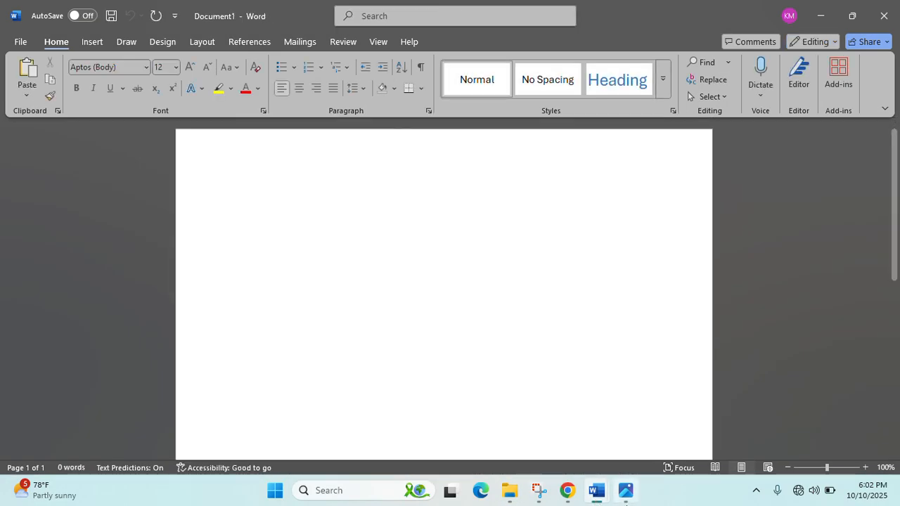
click(626, 494)
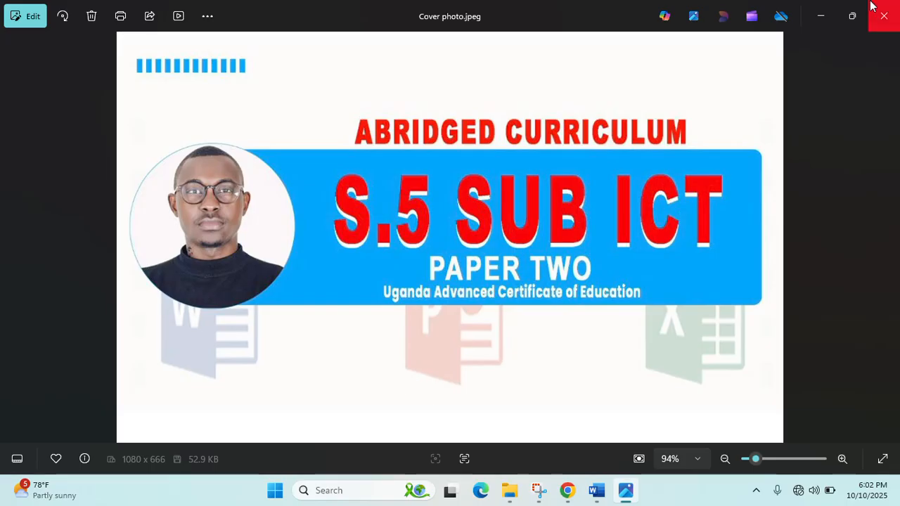
click(833, 14)
mouse_move(594, 494)
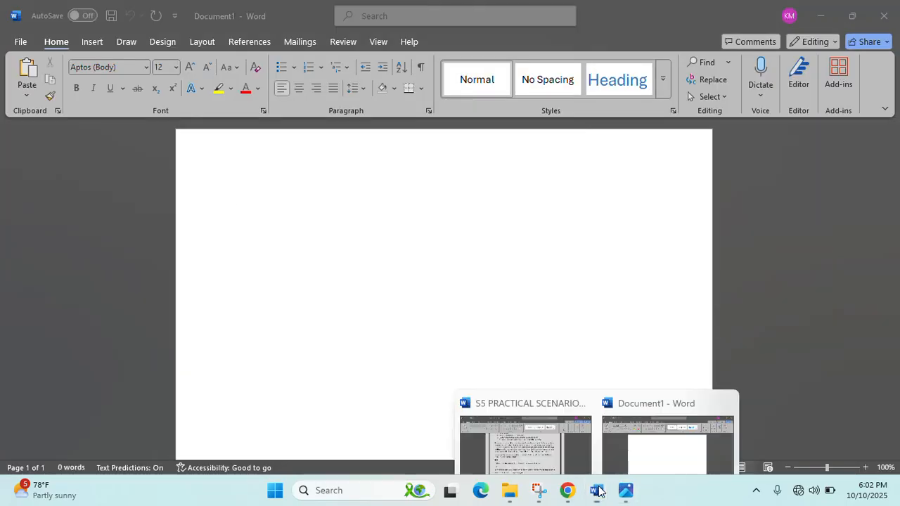
click(556, 438)
- Select the task's hint line about participant reports with photos
scroll(388, 322, up, 2)
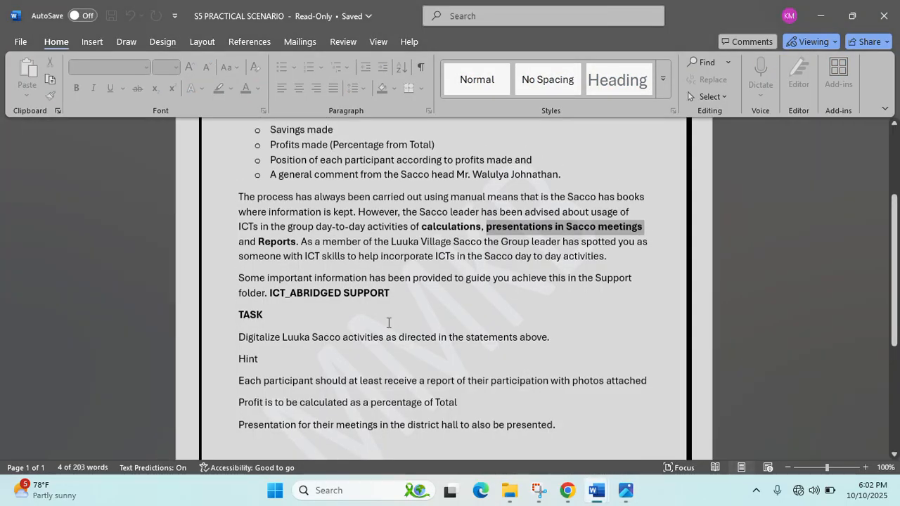
scroll(388, 323, down, 1)
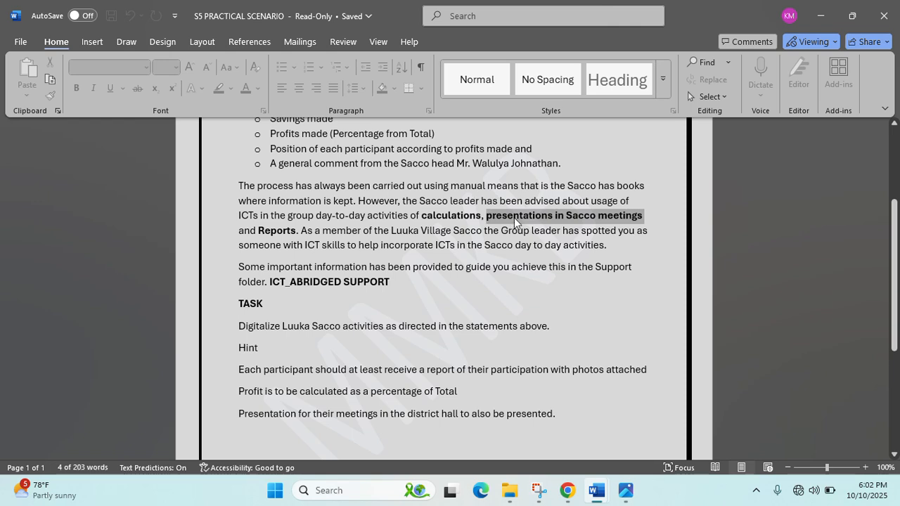
click(383, 245)
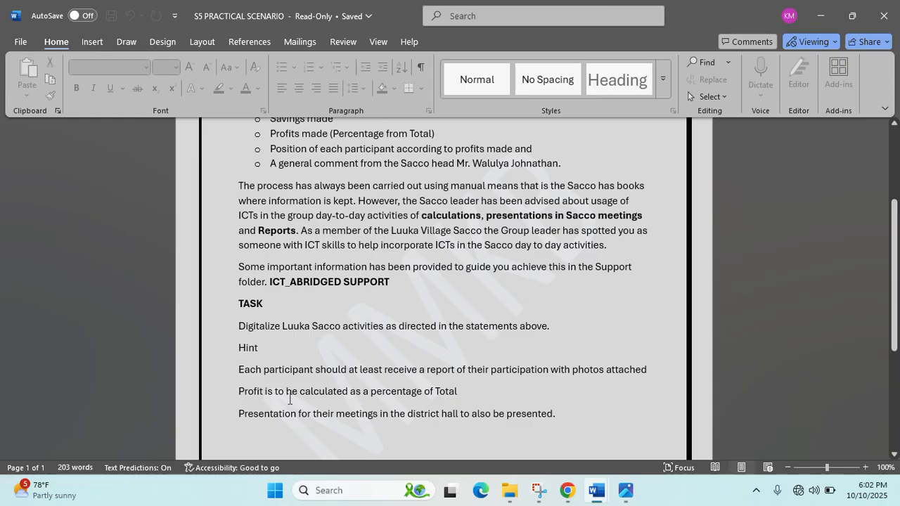
drag(237, 371, 467, 387)
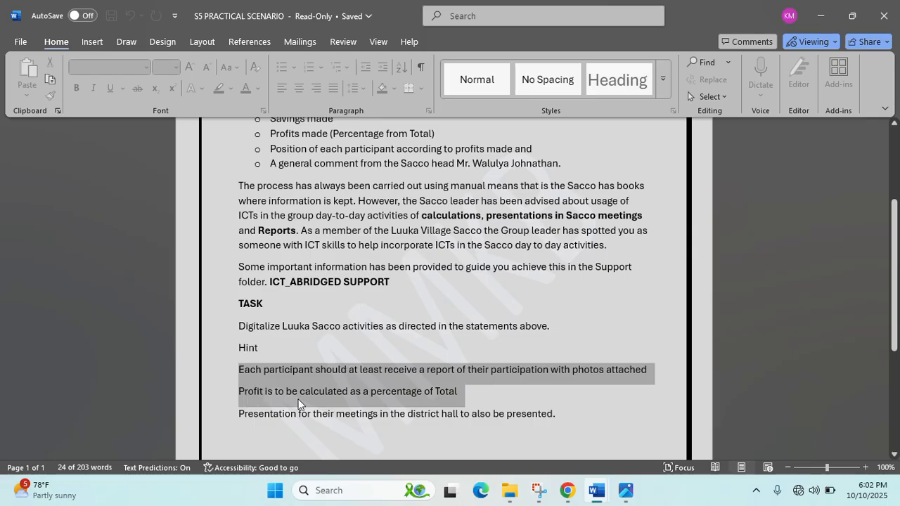
click(537, 371)
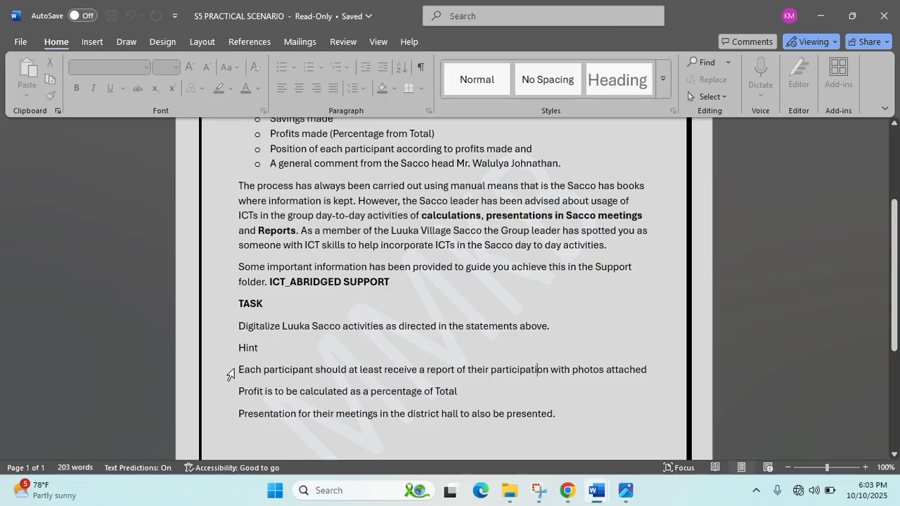
click(239, 371)
drag(248, 371, 656, 379)
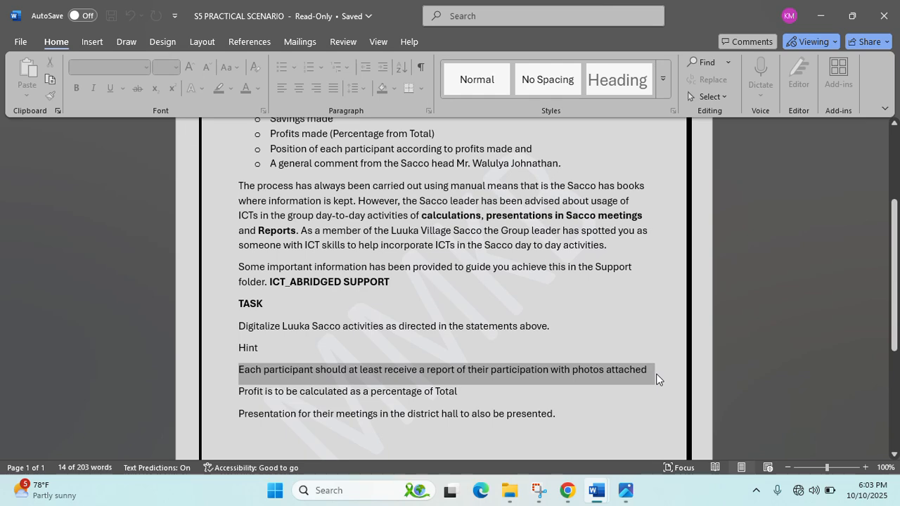
- Create a new blank Word document with Ctrl+N
scroll(612, 382, up, 3)
scroll(612, 381, down, 3)
key(ctrl+n)
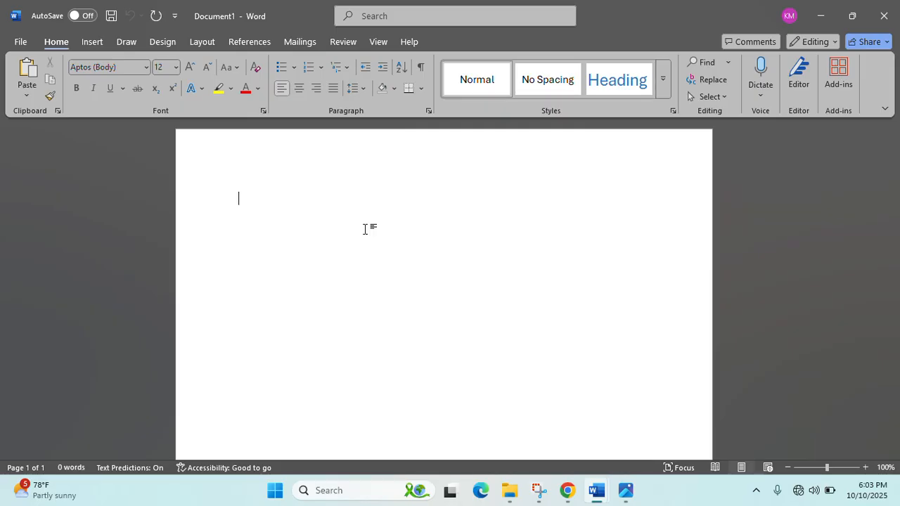
- Type 'LUUKA VILLAGE SACCO DATA AS OF OCTOBER 2025' with '(INDIVIDUAL REPORTS)' below, then view the cover photo
text(LUUKA VILLAGE)
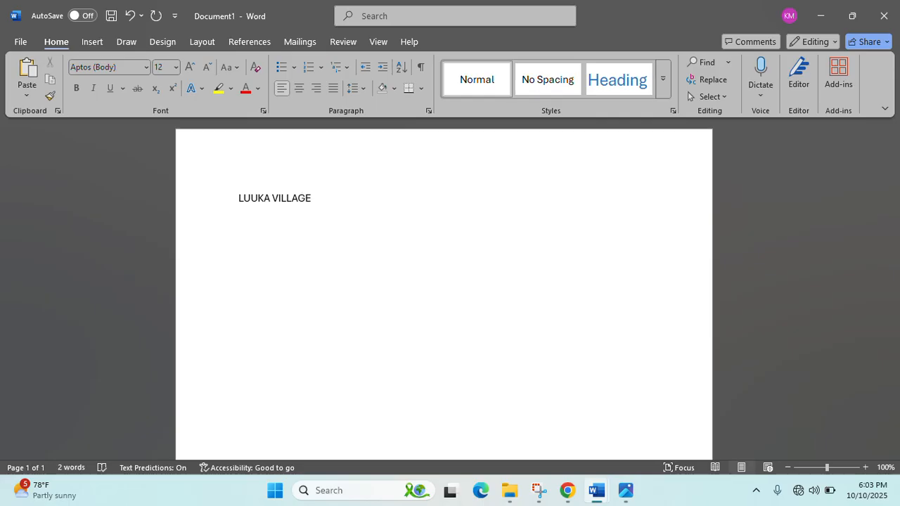
text( SACCO DATA AS O)
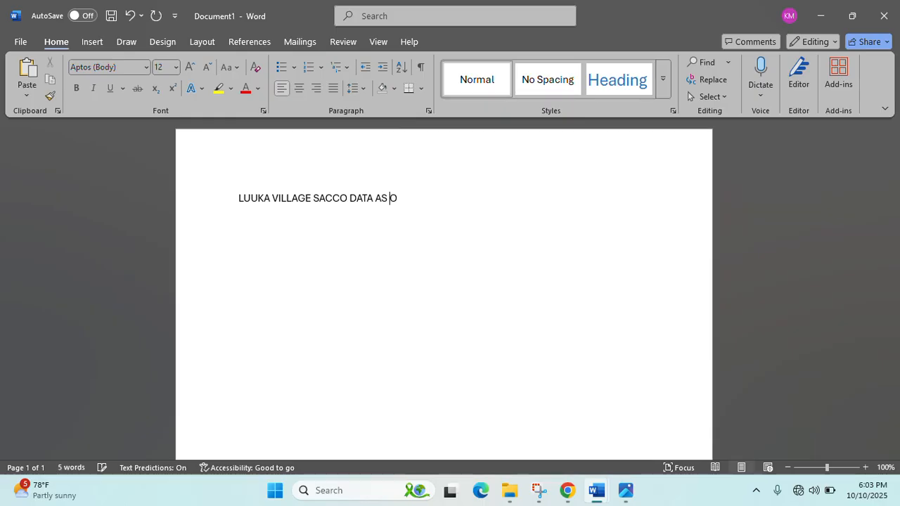
text(F OCTOBER )
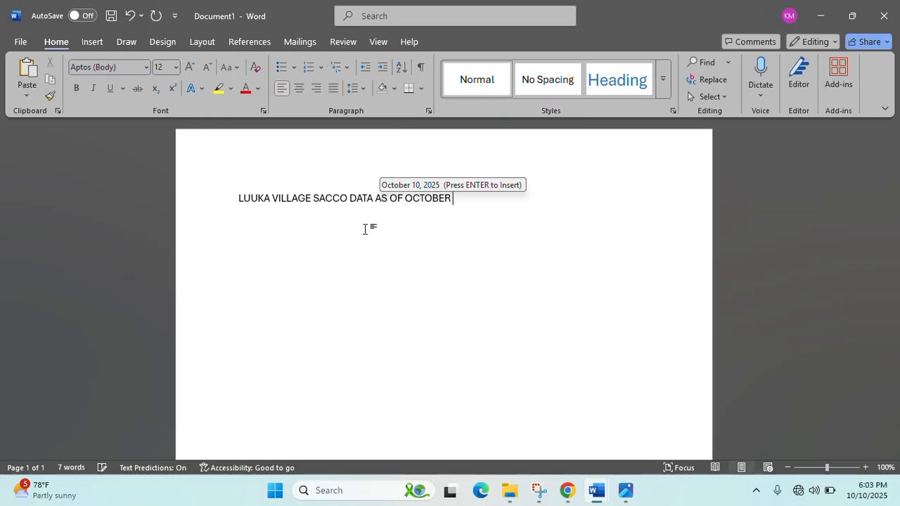
text(2025)
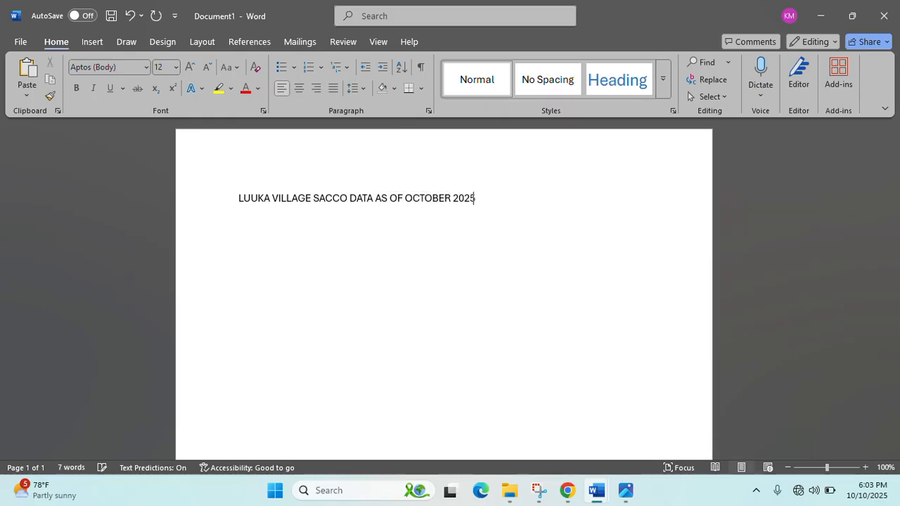
key(Return)
text((IN)
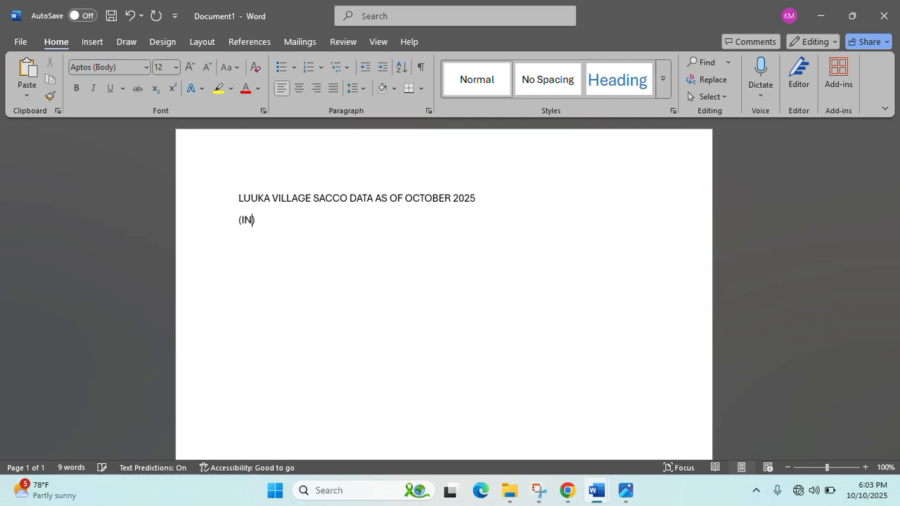
text(DIVIDUAL REPORTS)
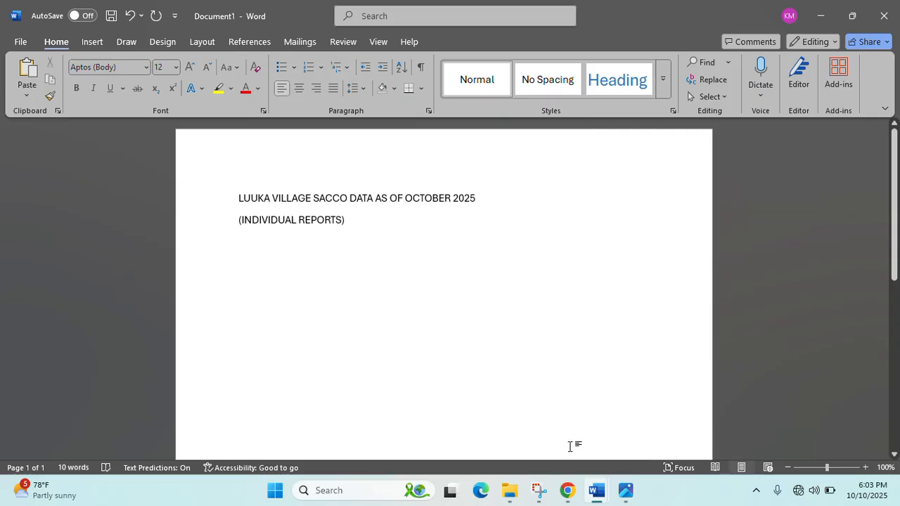
click(625, 495)
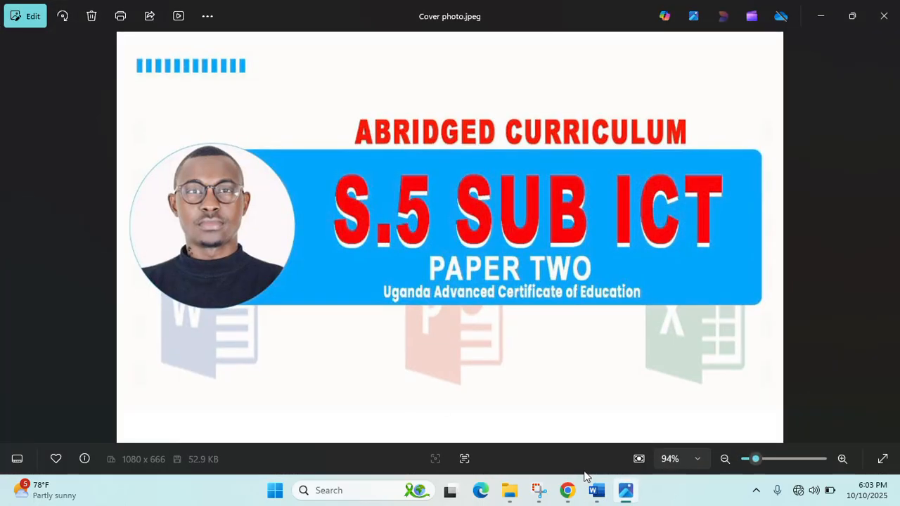
- Recheck the S5 PRACTICAL SCENARIO task, then minimize it and the cover photo to reveal Document1
mouse_move(597, 490)
click(475, 412)
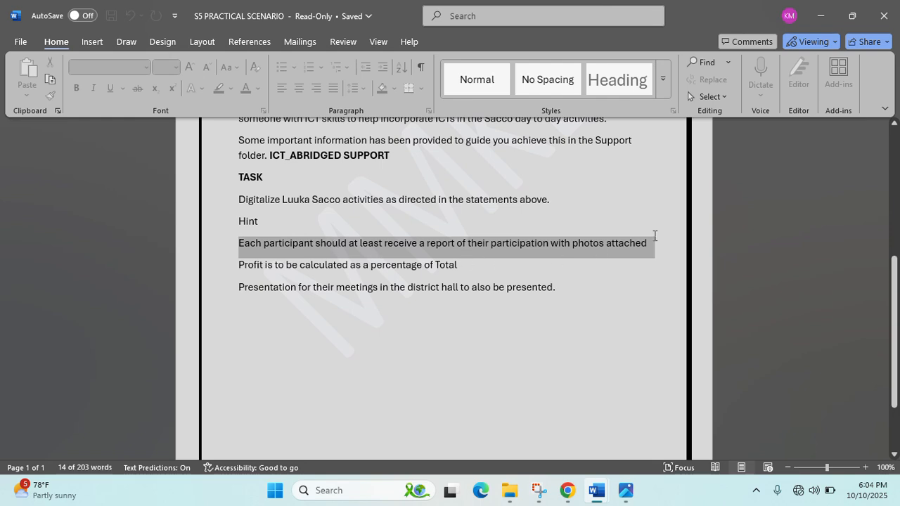
click(810, 5)
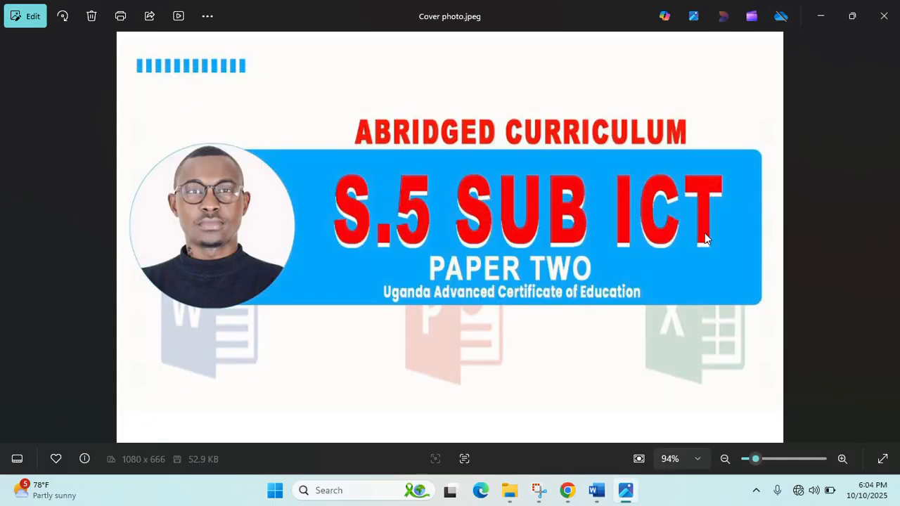
mouse_move(596, 490)
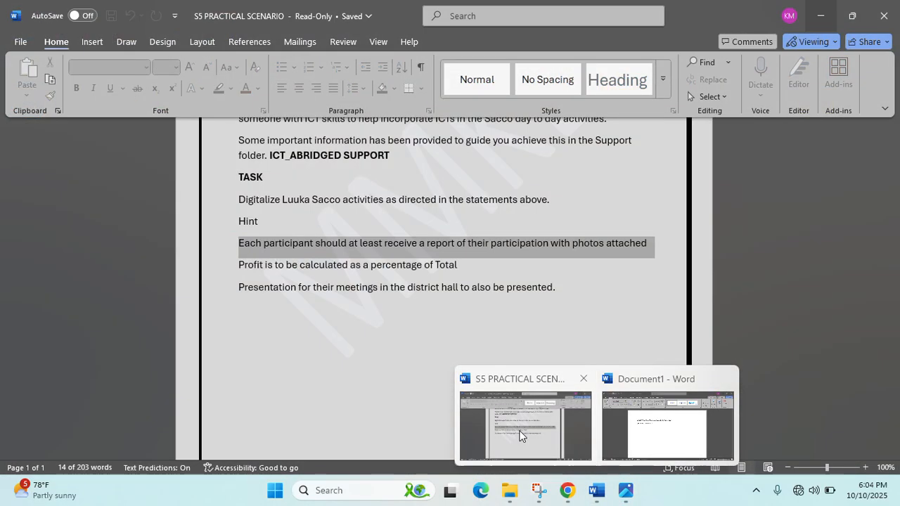
click(521, 435)
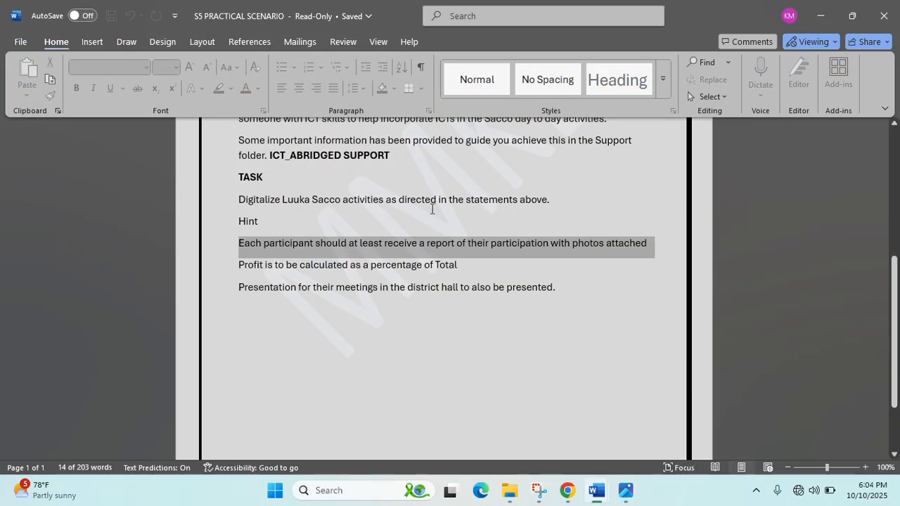
click(373, 23)
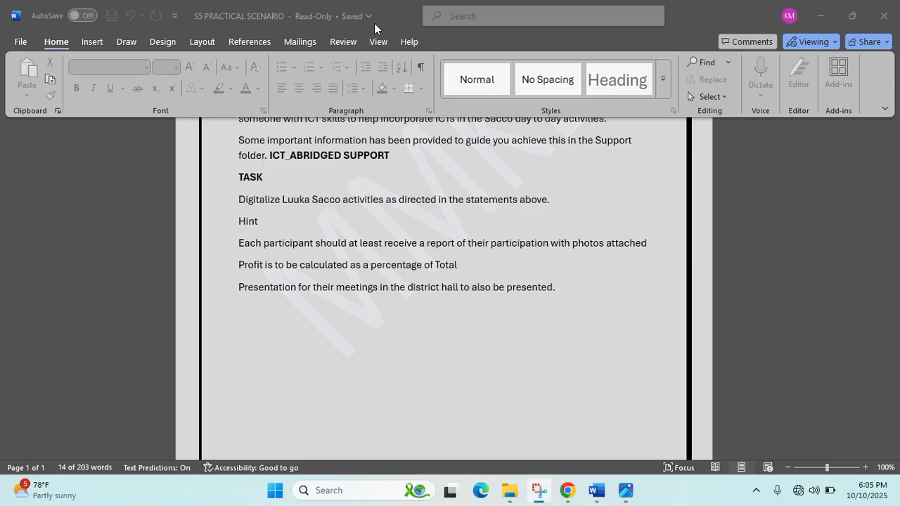
click(815, 18)
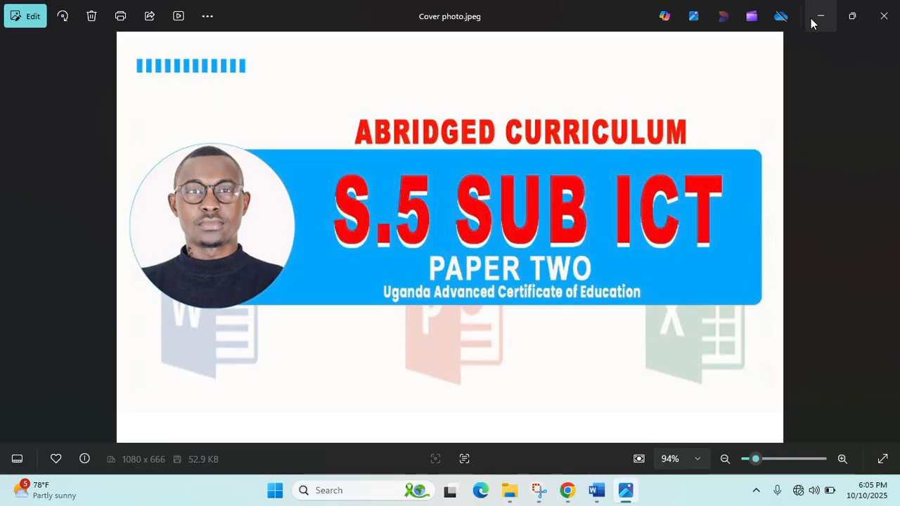
click(820, 16)
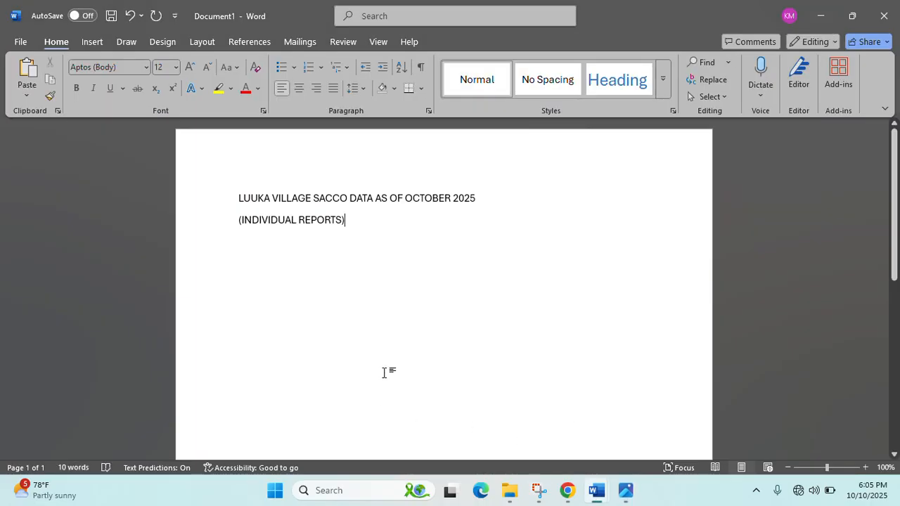
- Open the WORD DATA document from folder I and select all its letter text
click(819, 16)
click(816, 14)
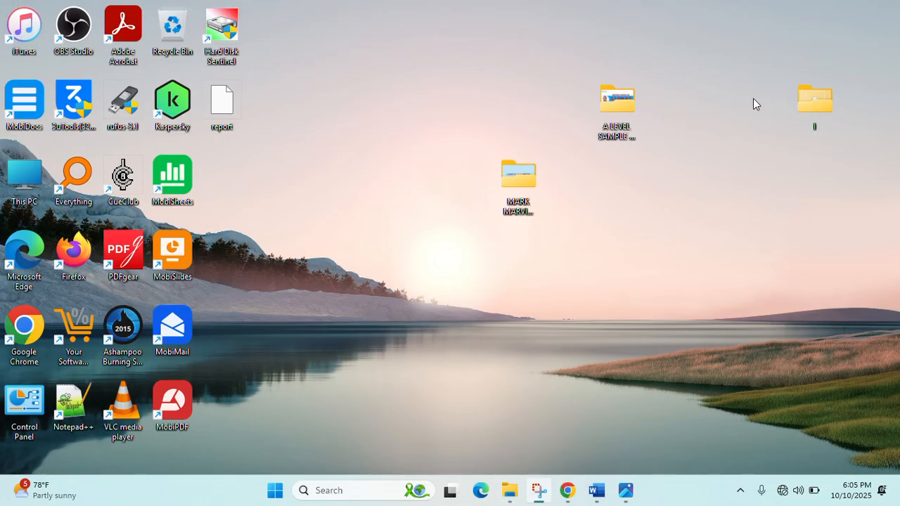
double_click(823, 102)
double_click(194, 137)
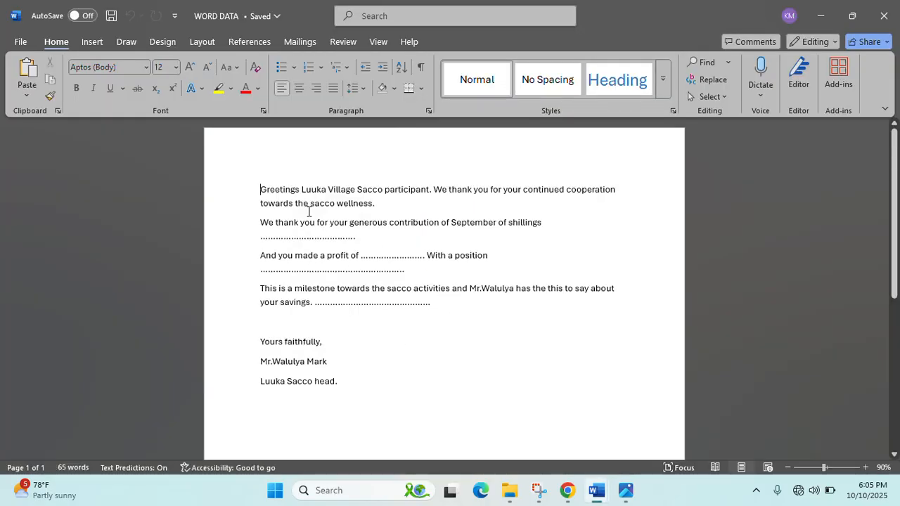
key(ctrl+a)
- Close the WORD DATA letter and return to the Document1 draft
click(871, 9)
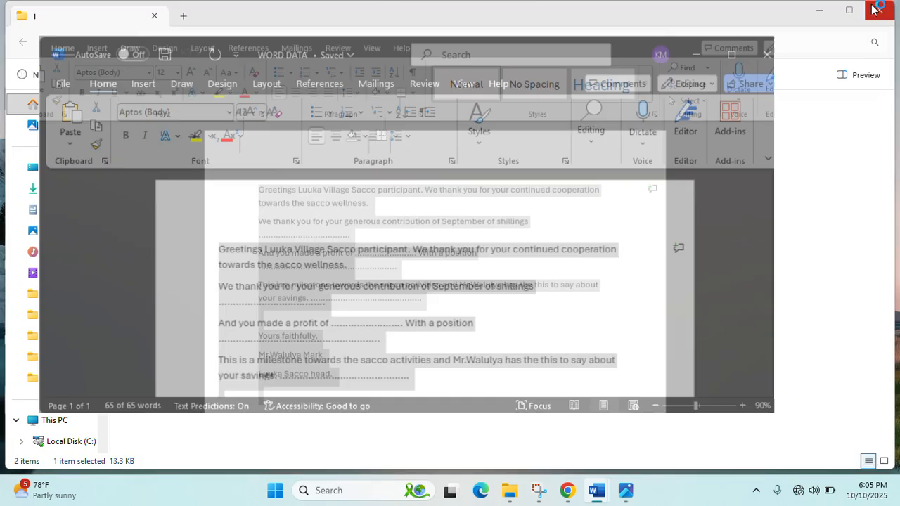
click(705, 66)
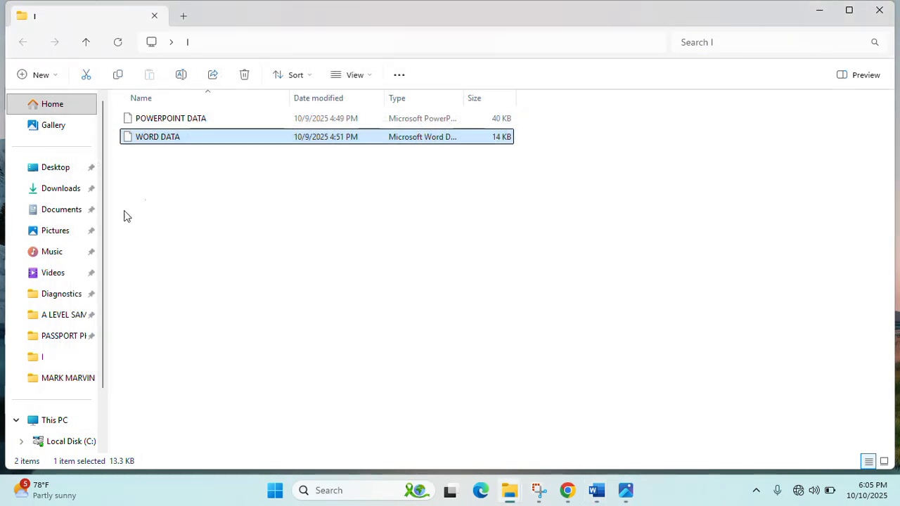
mouse_move(599, 492)
click(639, 450)
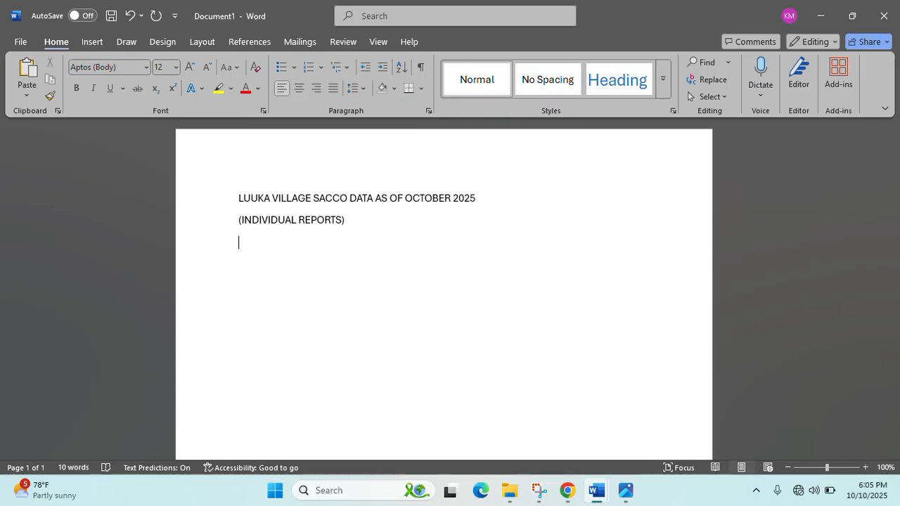
- Type the sender lines: From, the sender's name, Luuka Village Sacco, p.o.box 123, 10th October 2025
text(From)
key(Return)
key(Return)
text(Luka)
key(BackSpace)
key(BackSpace)
text(uka )
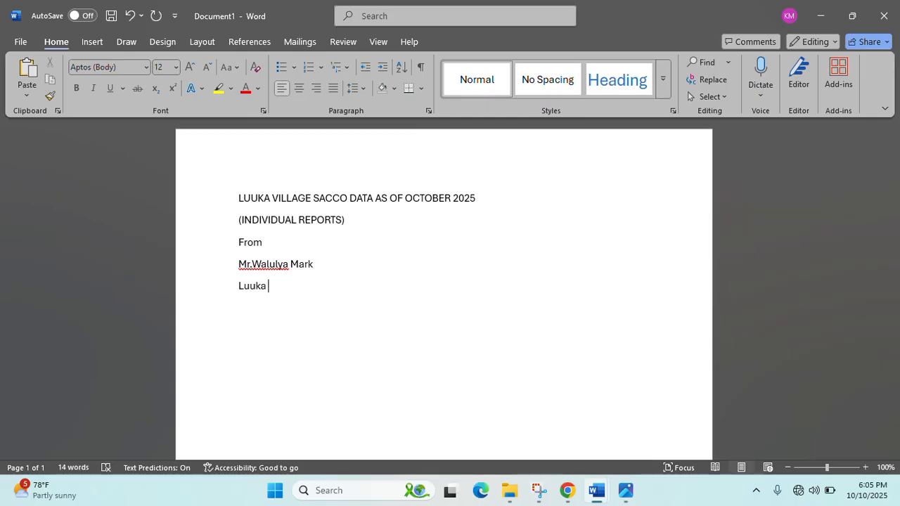
text(Village)
text(Sacco)
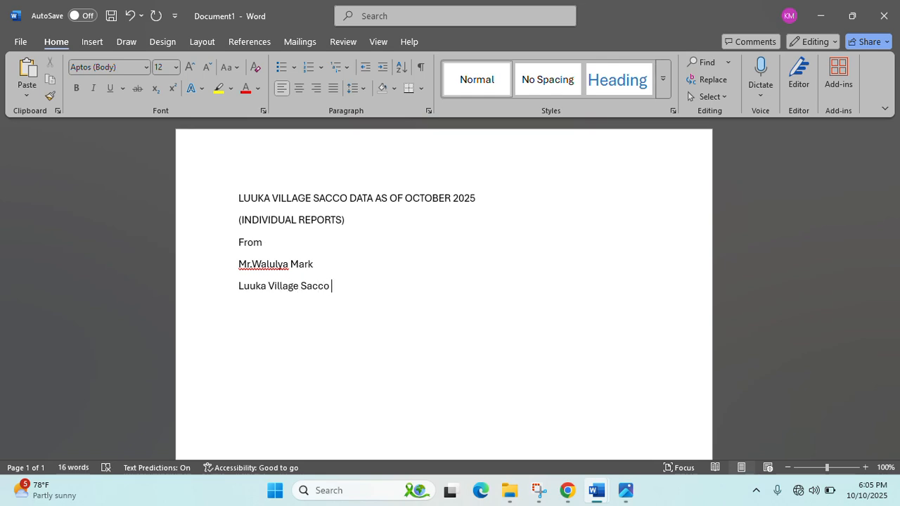
key(Return)
text(p.o.box 123)
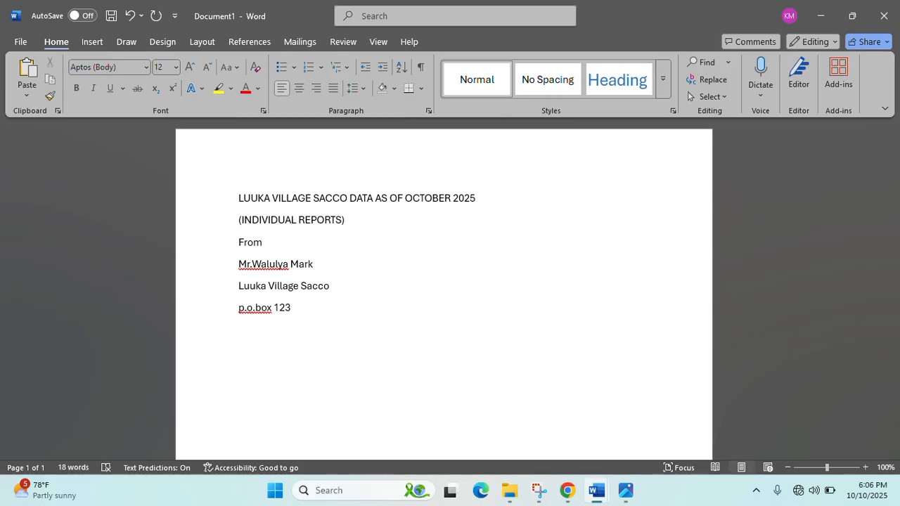
key(Return)
text(10th October 2025)
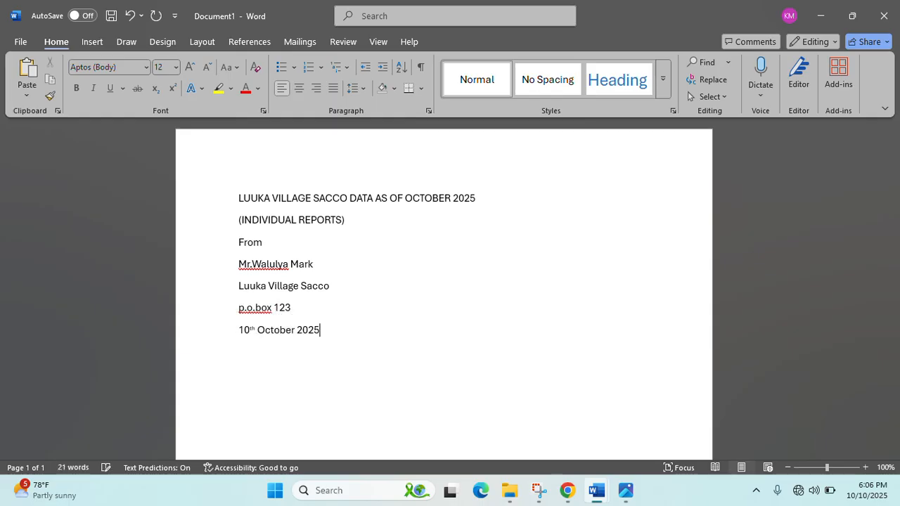
- Right-align the sender block and add a left-aligned 'TO:..............' line below it
drag(239, 242, 316, 331)
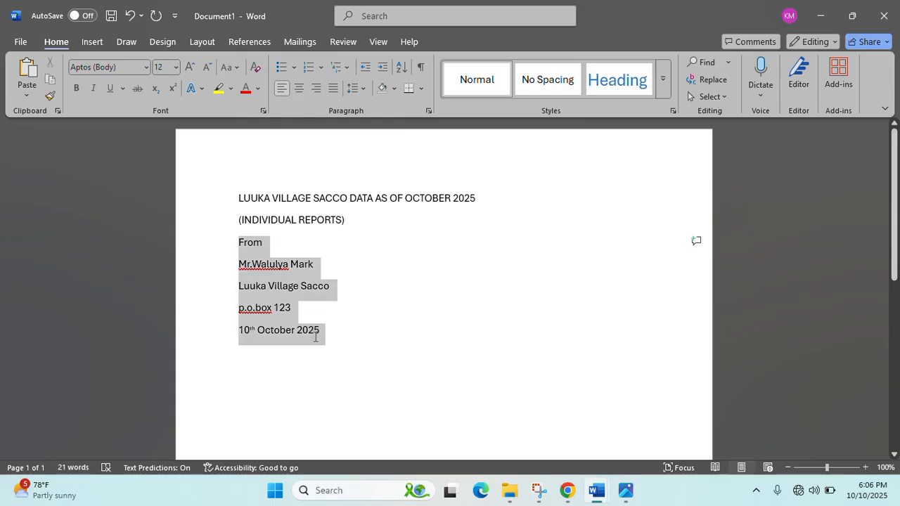
click(314, 91)
click(362, 340)
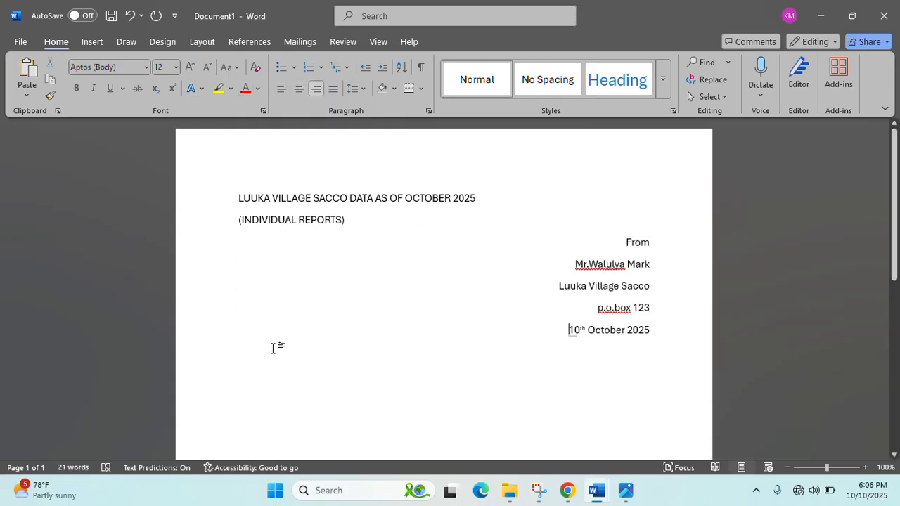
click(665, 331)
key(Return)
click(285, 88)
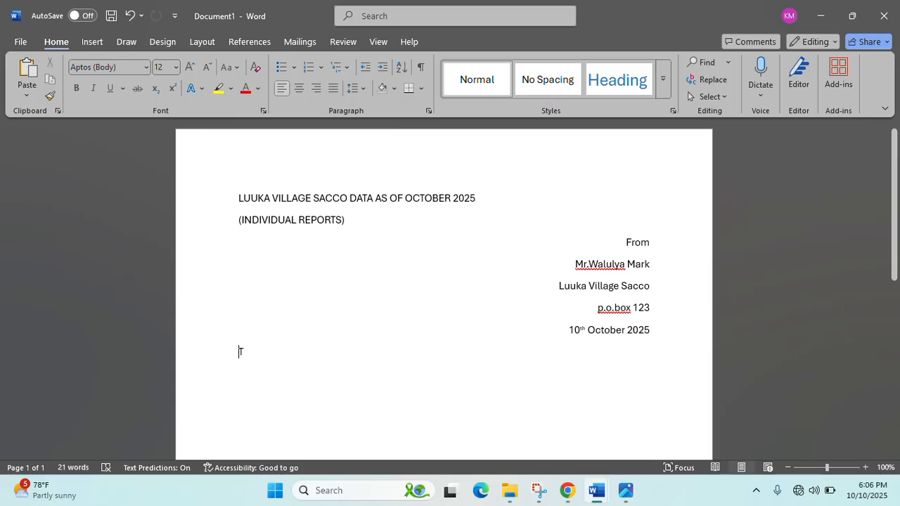
text(TO:..............)
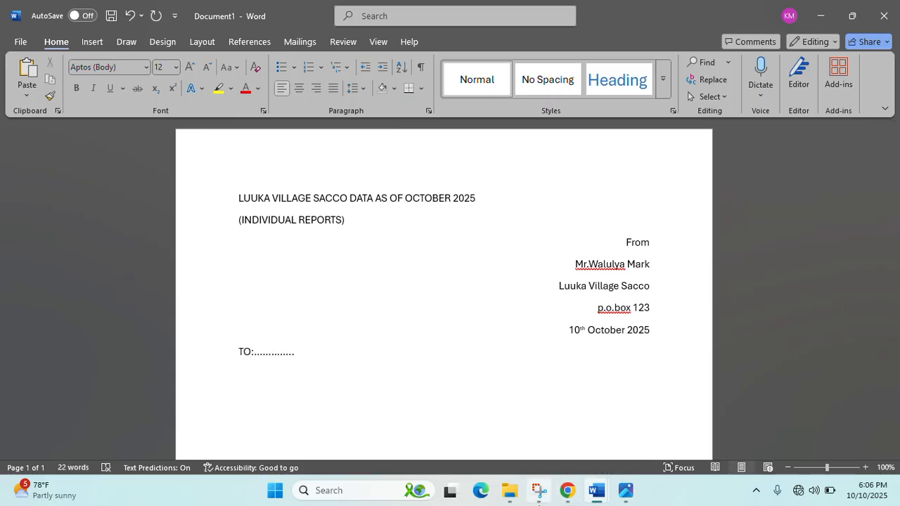
- Open and review the LUUKA_Participants Loaded workbook in Excel, then minimize it and return to Document1
mouse_move(511, 499)
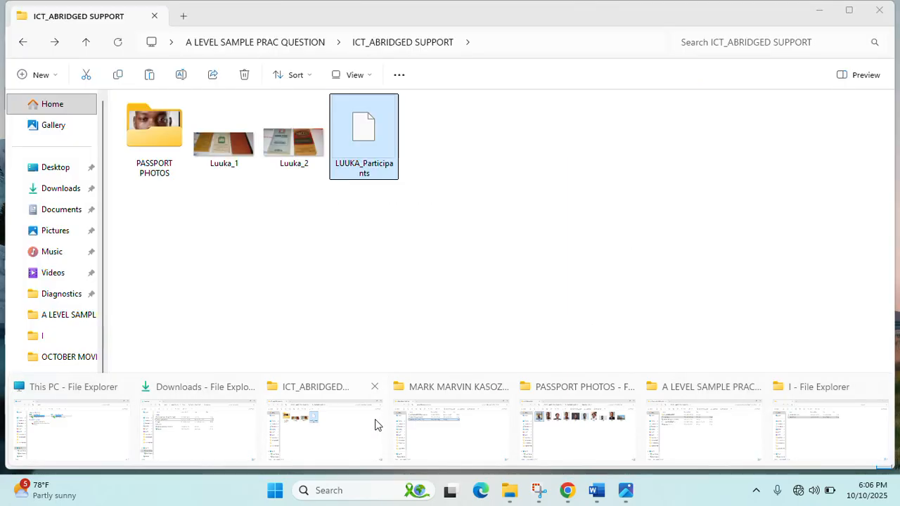
click(436, 426)
click(220, 137)
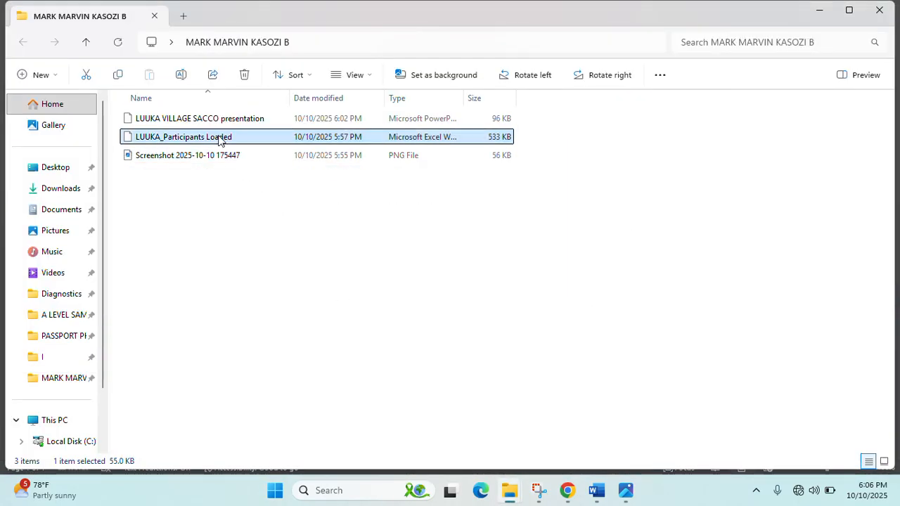
double_click(219, 138)
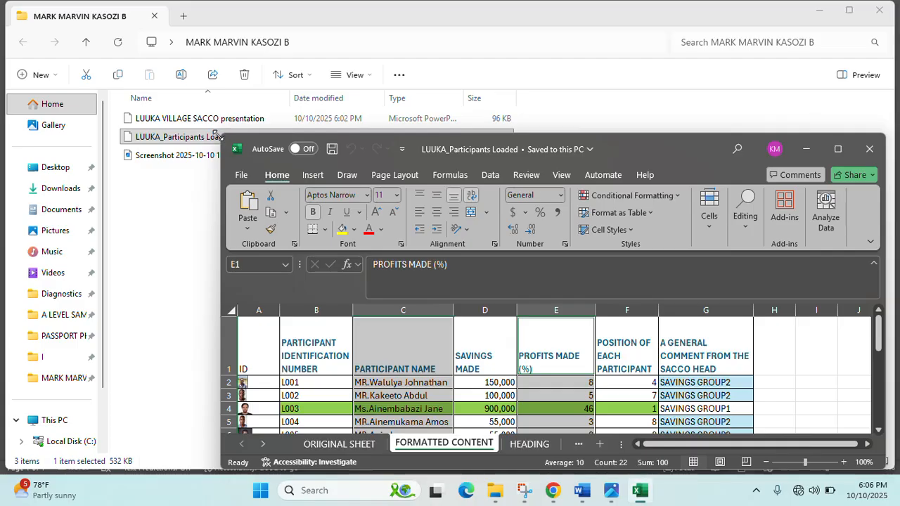
click(837, 149)
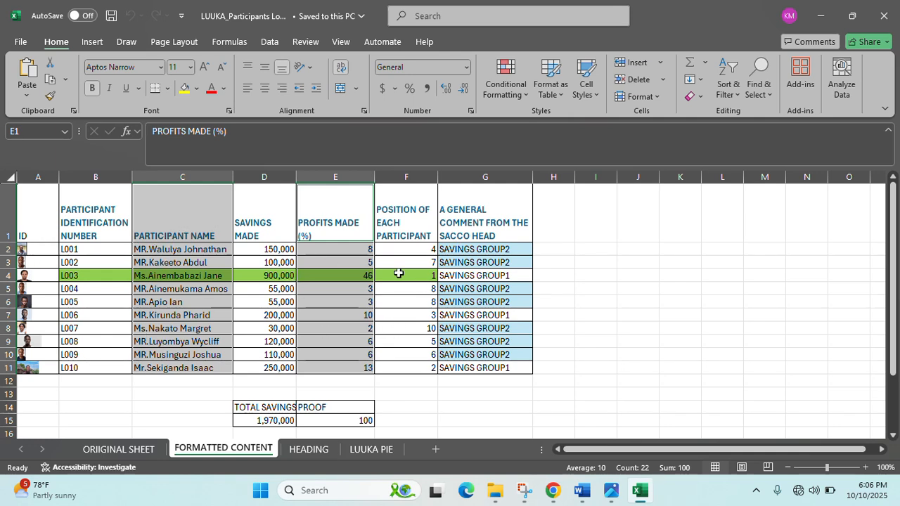
click(818, 16)
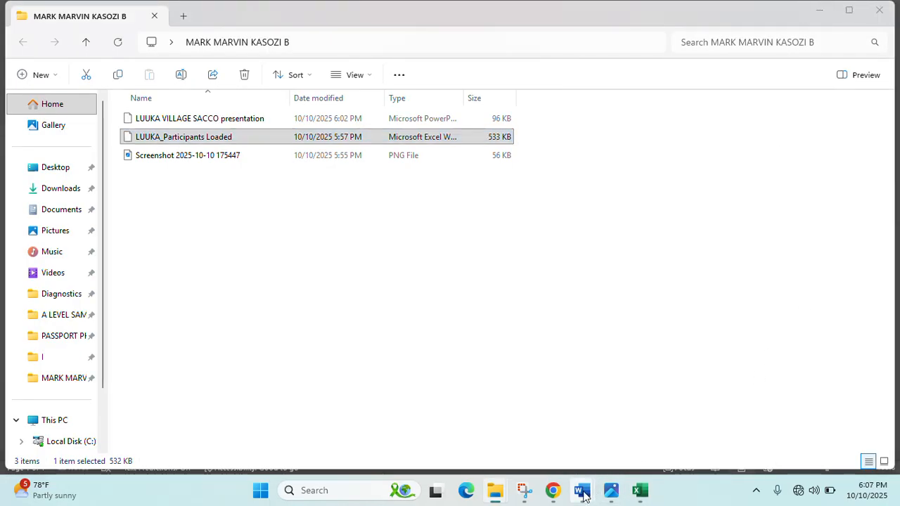
mouse_move(582, 490)
click(652, 444)
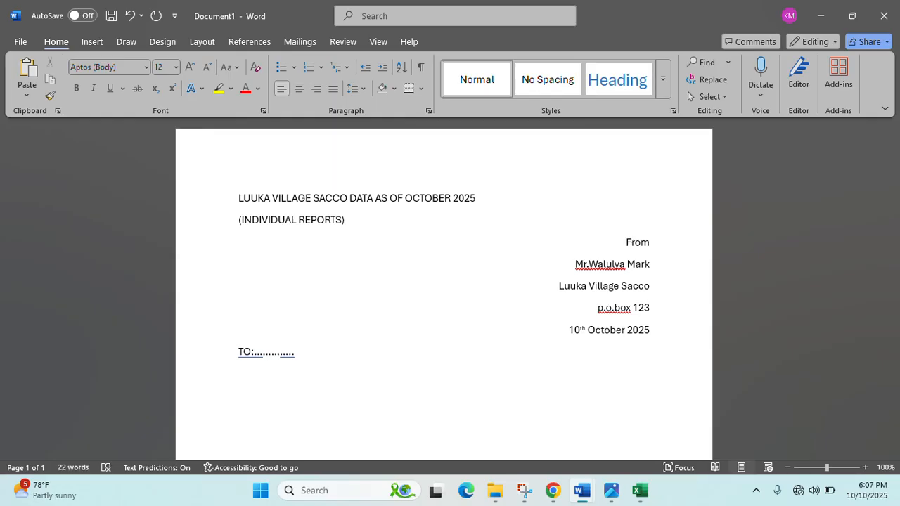
- Add an 'ID:' dotted line and a 'Participation identification number' line with dots
text(ID:...............)
key(Return)
text(Particip)
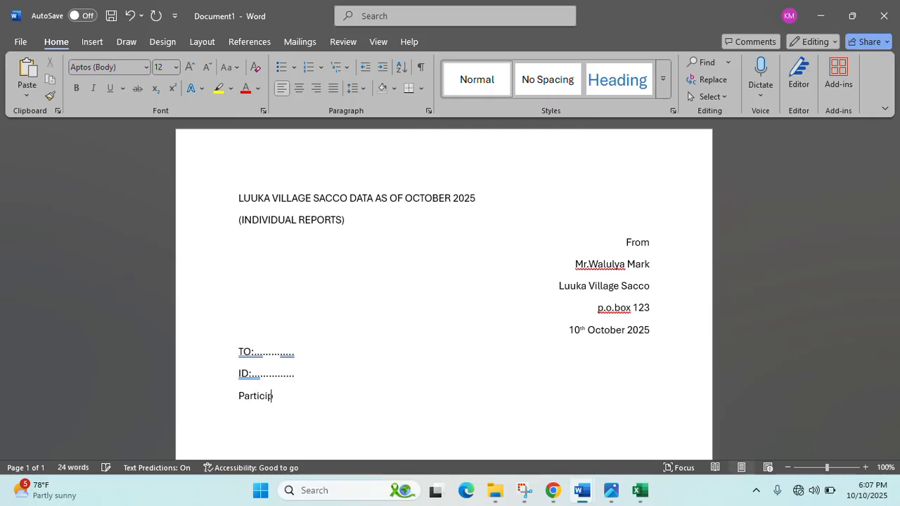
text(ation identificat)
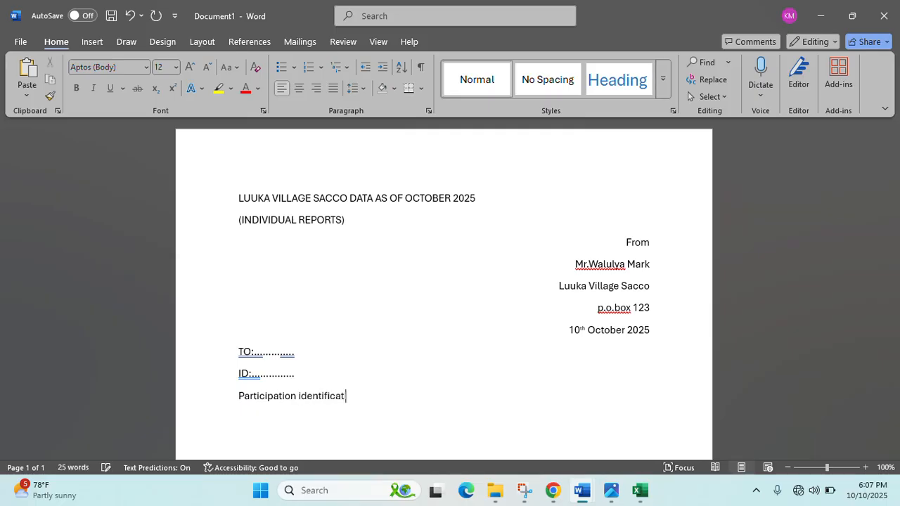
text(ion number )
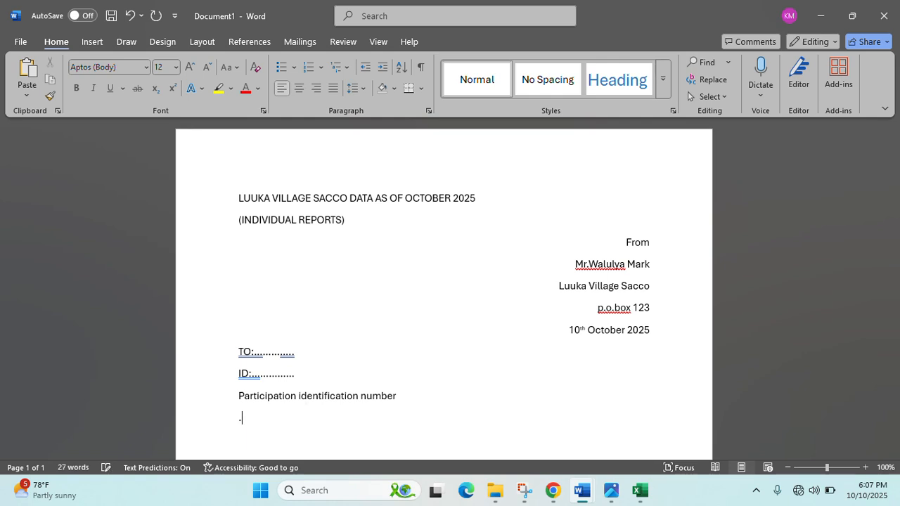
text(..................)
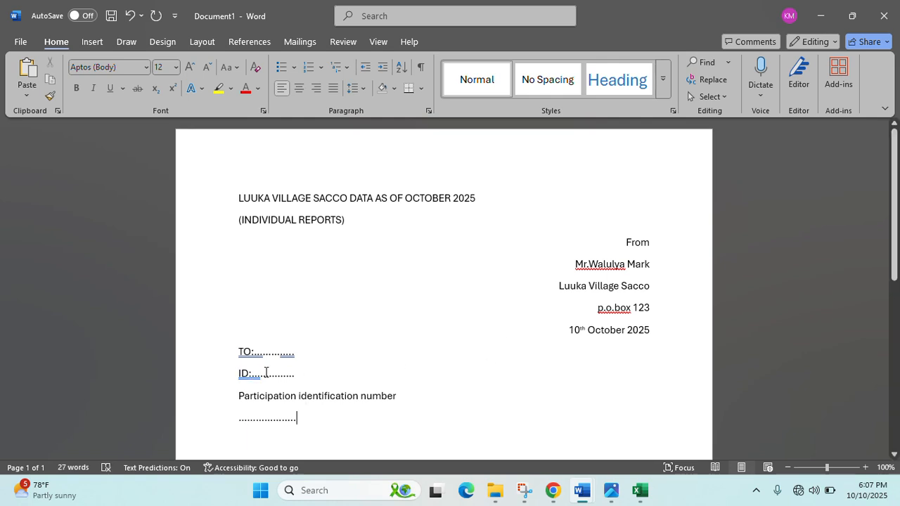
- Insert a space after the colons in the ID: and TO: lines
click(249, 374)
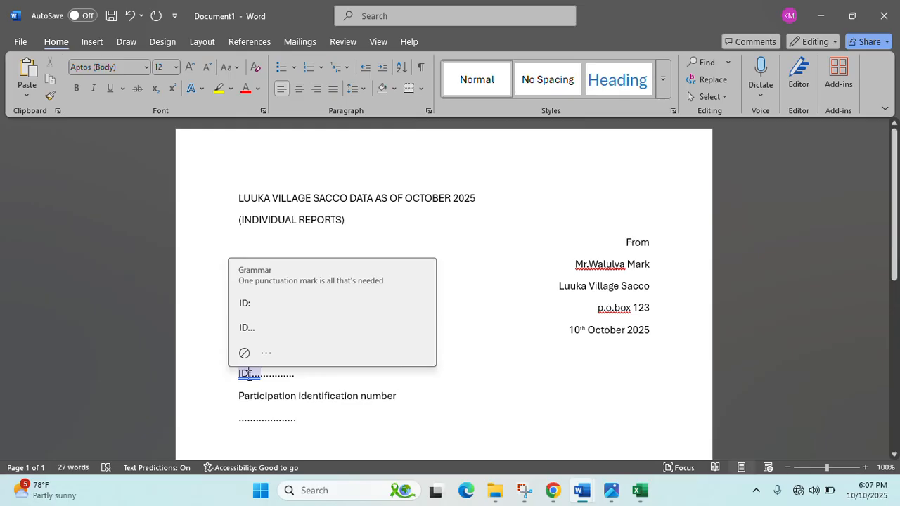
key(Right)
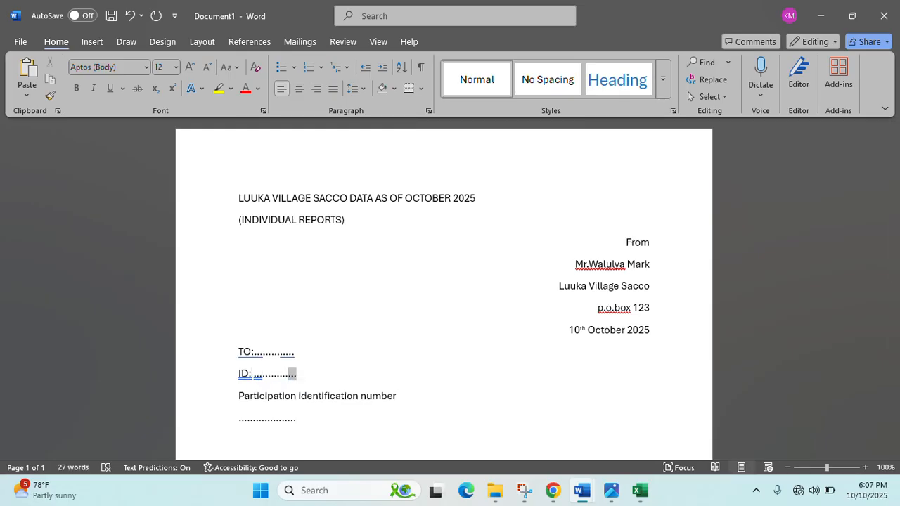
click(254, 351)
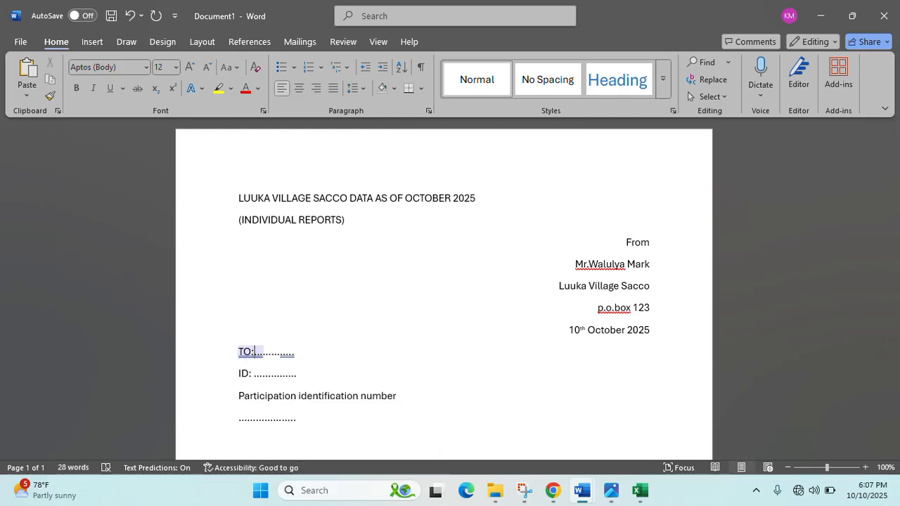
scroll(285, 425, down, 3)
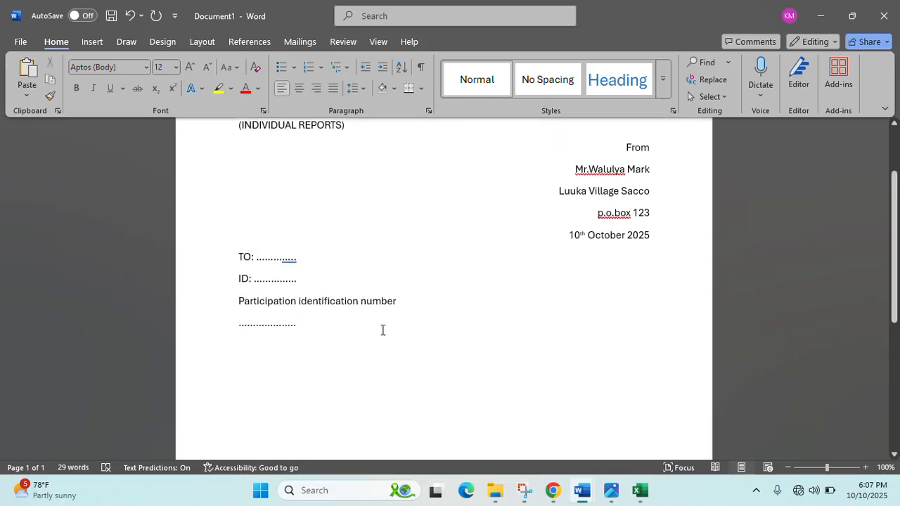
- Paste the copied WORD DATA letter text below the dotted line
click(382, 330)
key(ctrl+v)
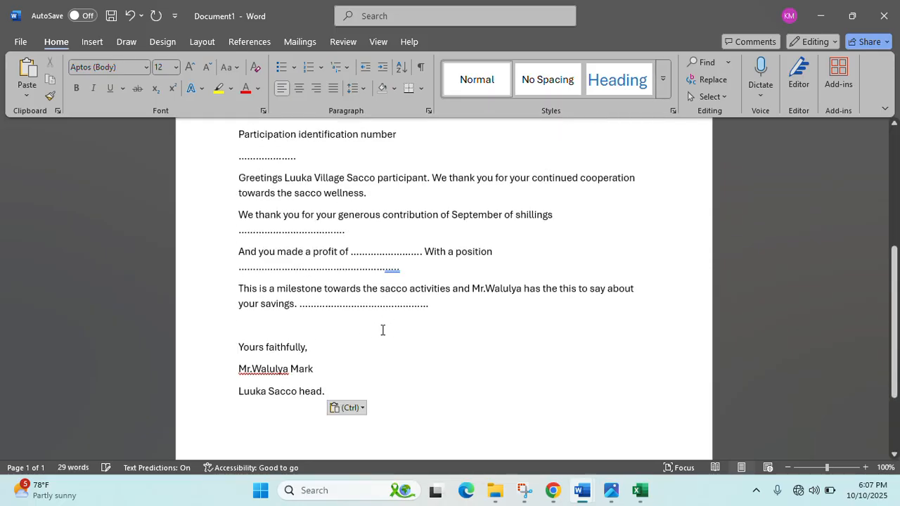
scroll(398, 314, up, 2)
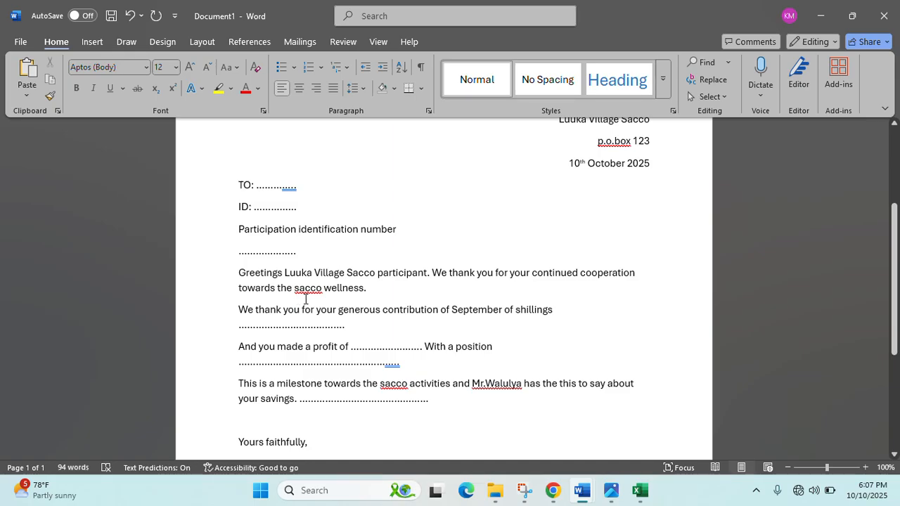
- Join the 'We thank you…' and 'And you made a profit…' sentences onto the Greetings paragraph
click(244, 314)
key(BackSpace)
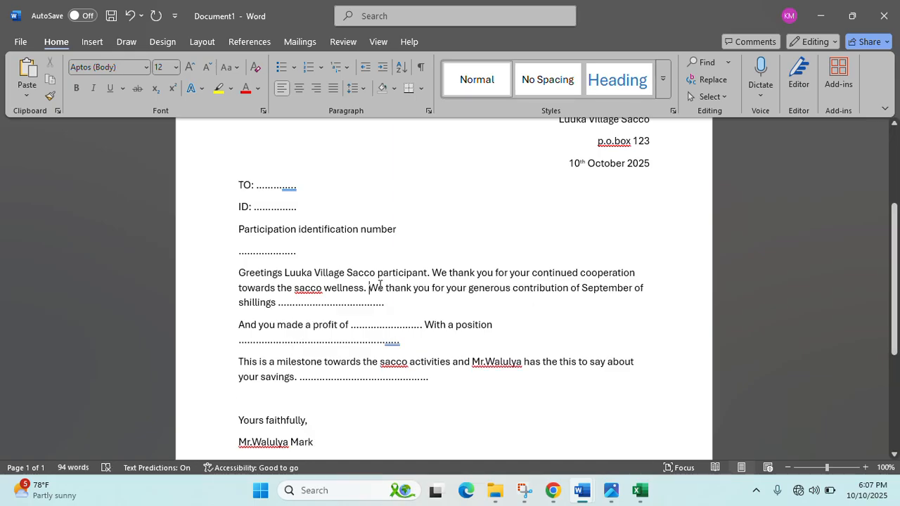
click(240, 325)
key(BackSpace)
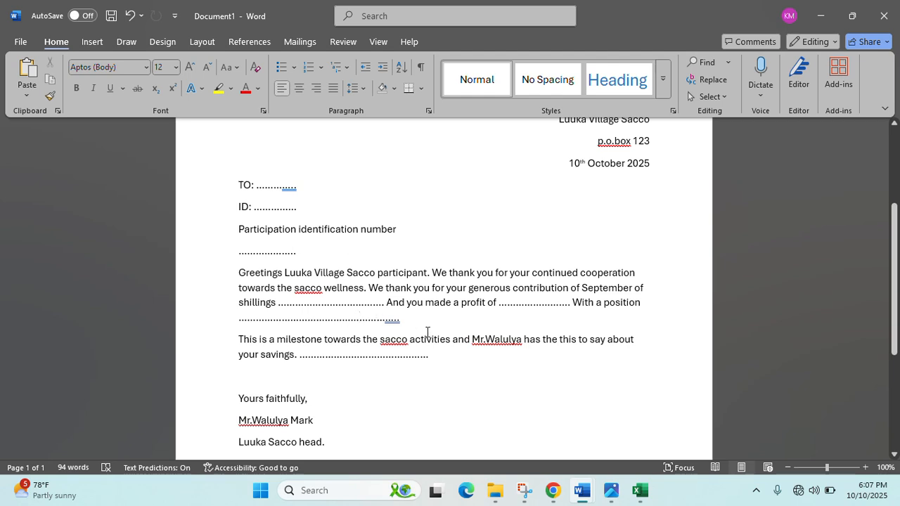
click(639, 490)
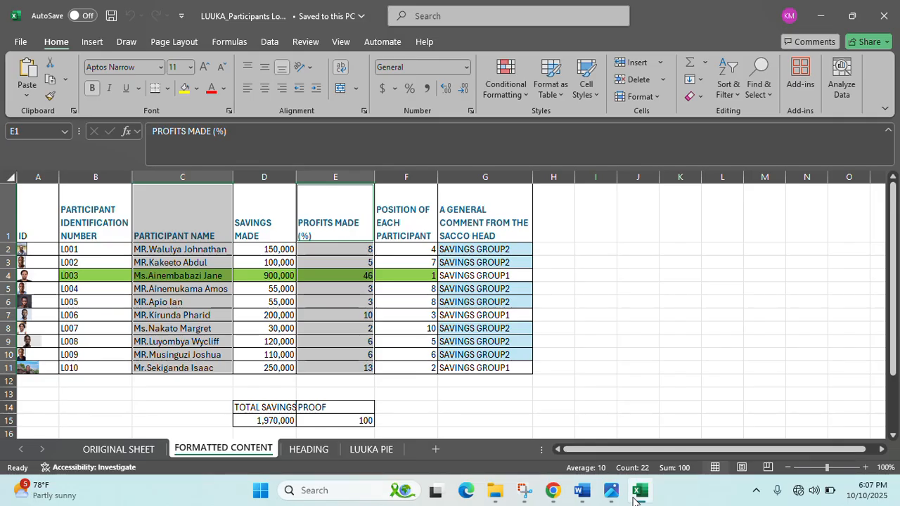
click(582, 493)
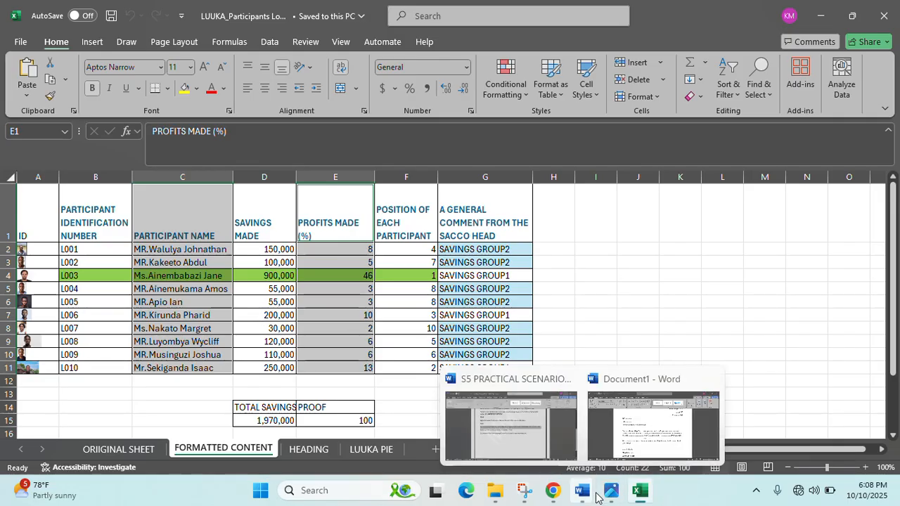
click(639, 431)
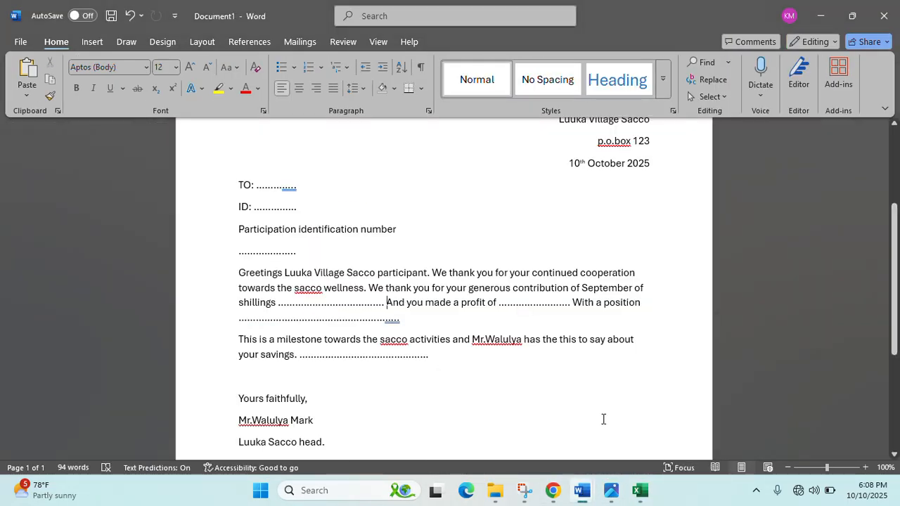
click(610, 492)
click(611, 492)
click(639, 491)
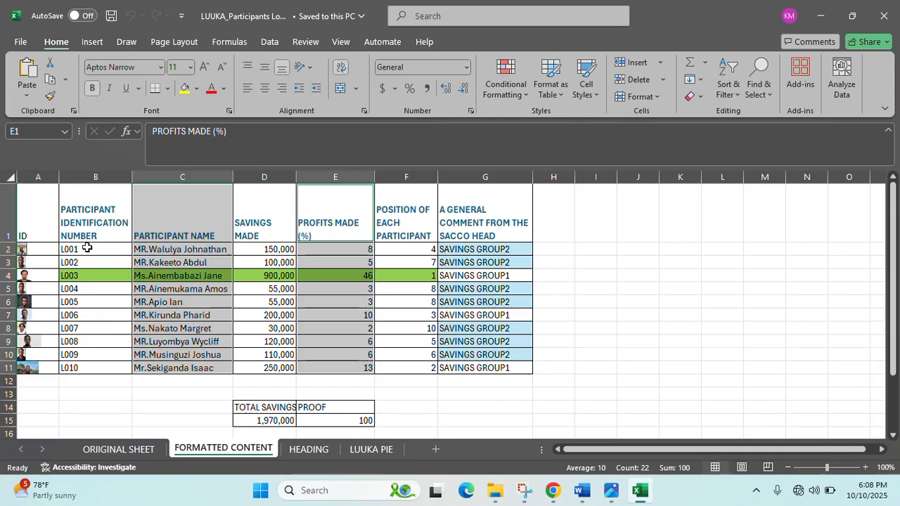
mouse_move(580, 492)
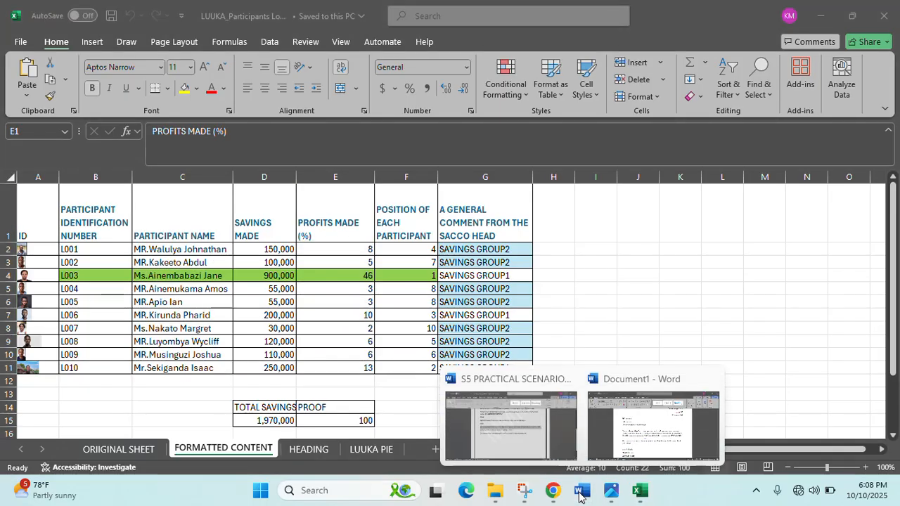
click(646, 447)
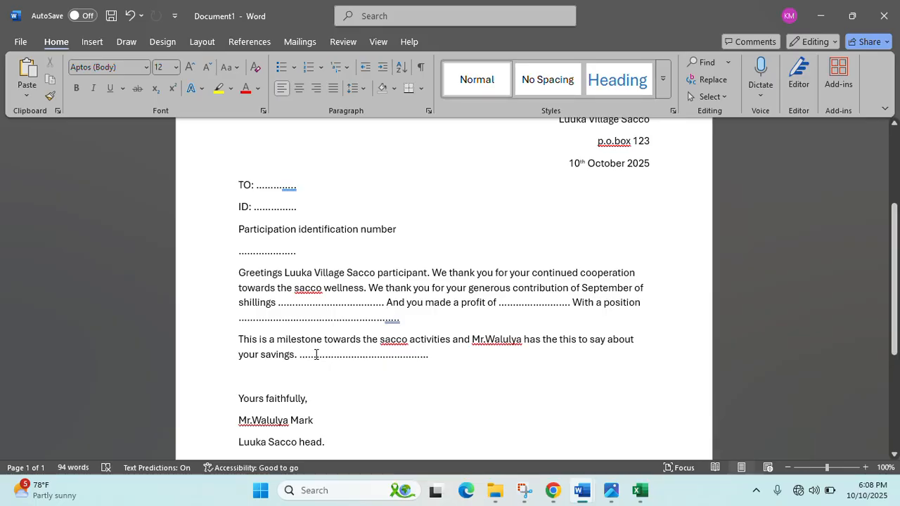
- Centre the two title lines and grow their font to 18 pt
scroll(420, 307, up, 3)
scroll(422, 304, down, 1)
scroll(422, 303, up, 1)
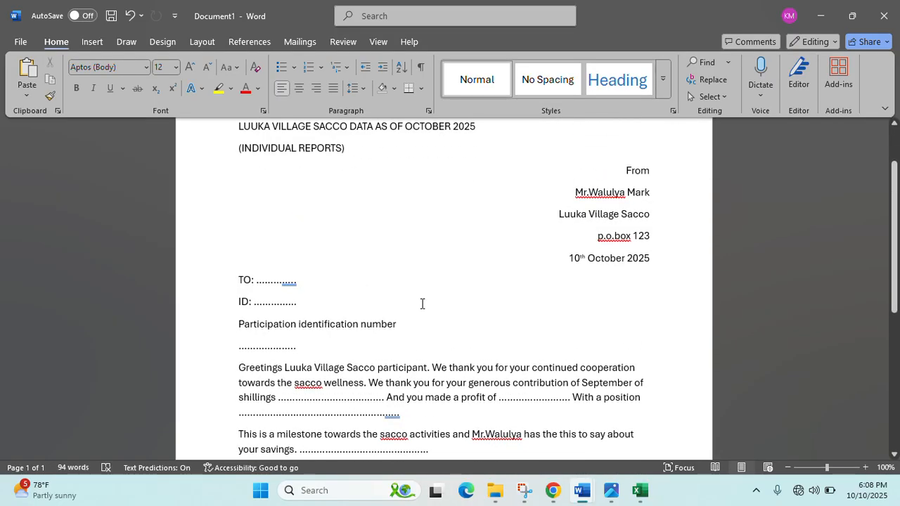
scroll(334, 211, up, 2)
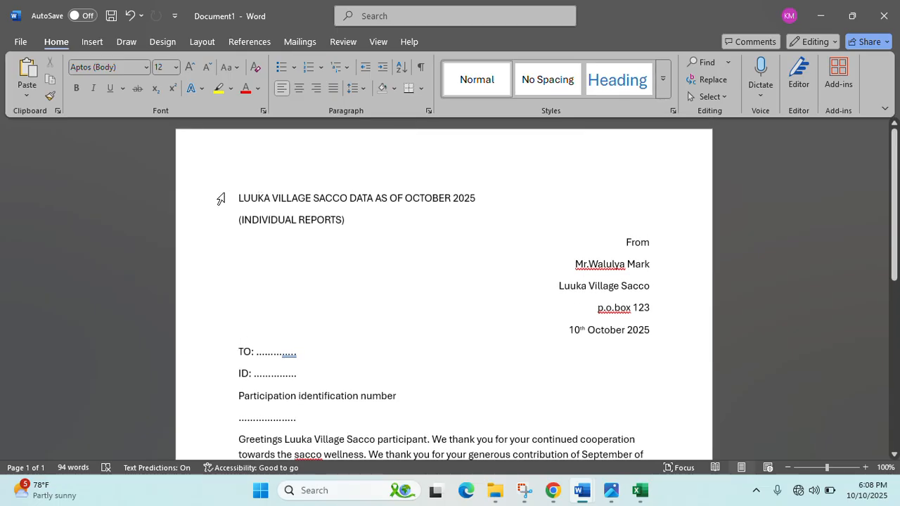
drag(238, 197, 348, 220)
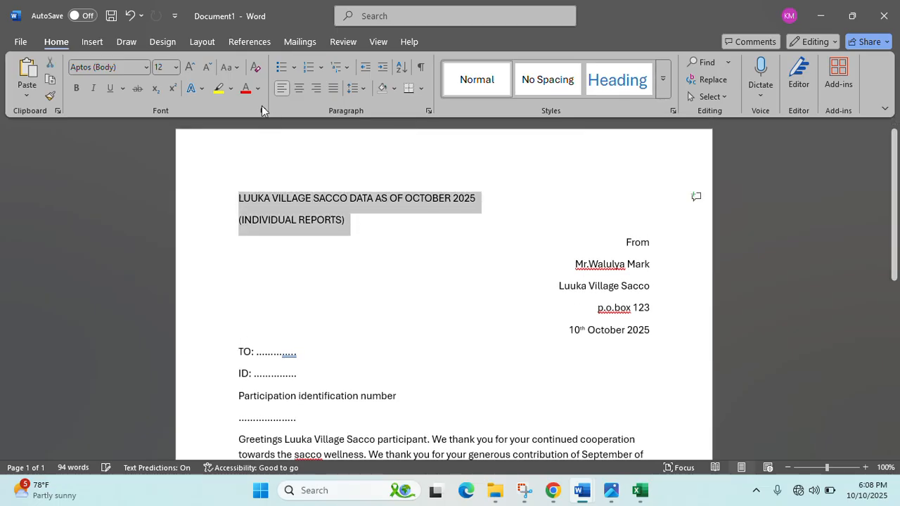
click(300, 89)
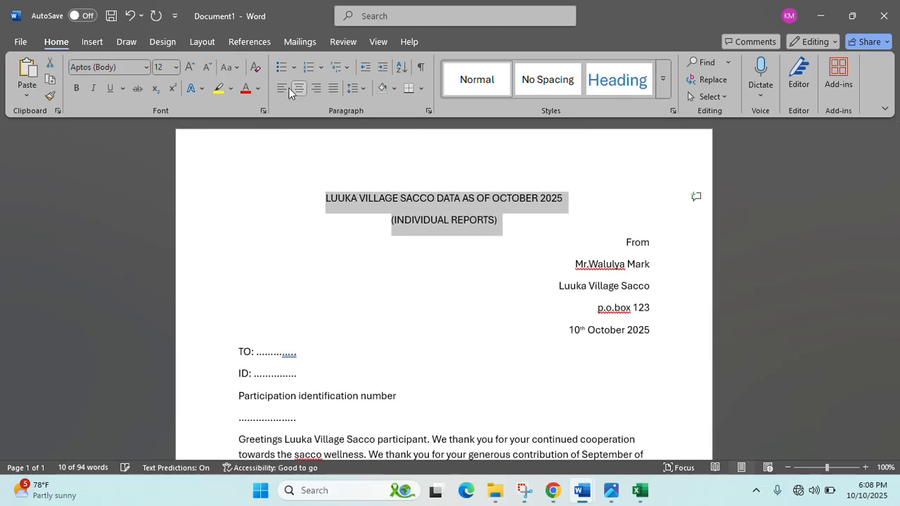
click(192, 70)
click(192, 70)
click(192, 71)
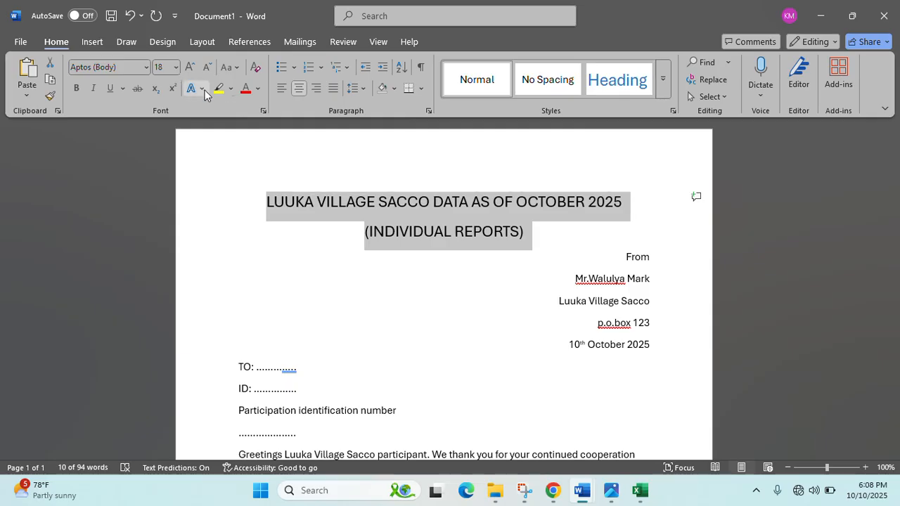
- Colour the title lines dark navy and underline them
click(257, 89)
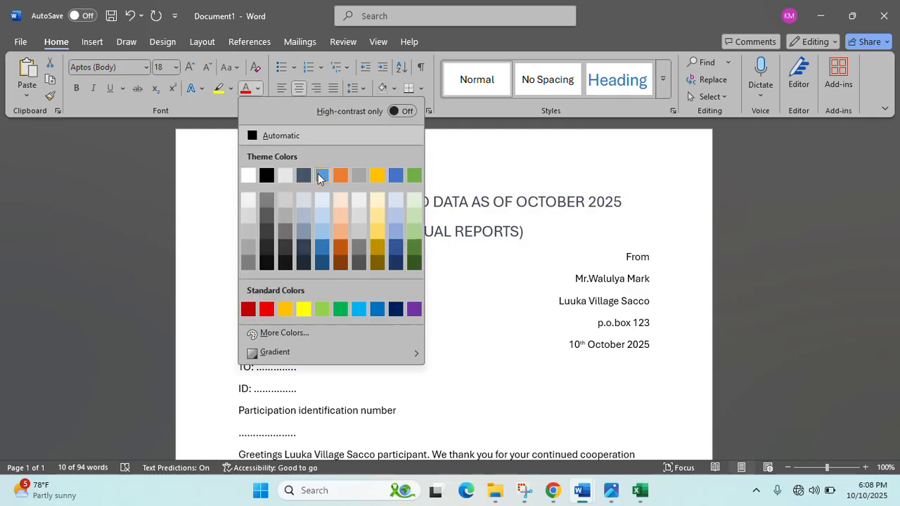
click(320, 175)
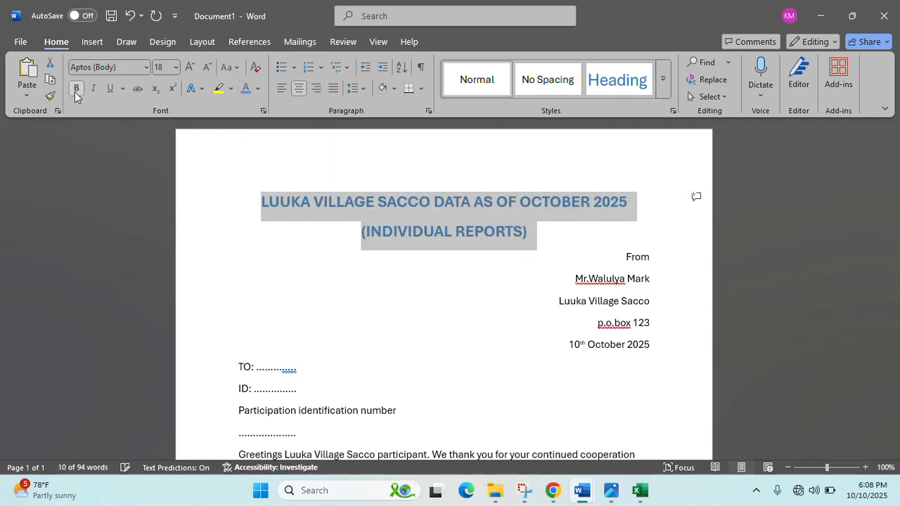
click(259, 90)
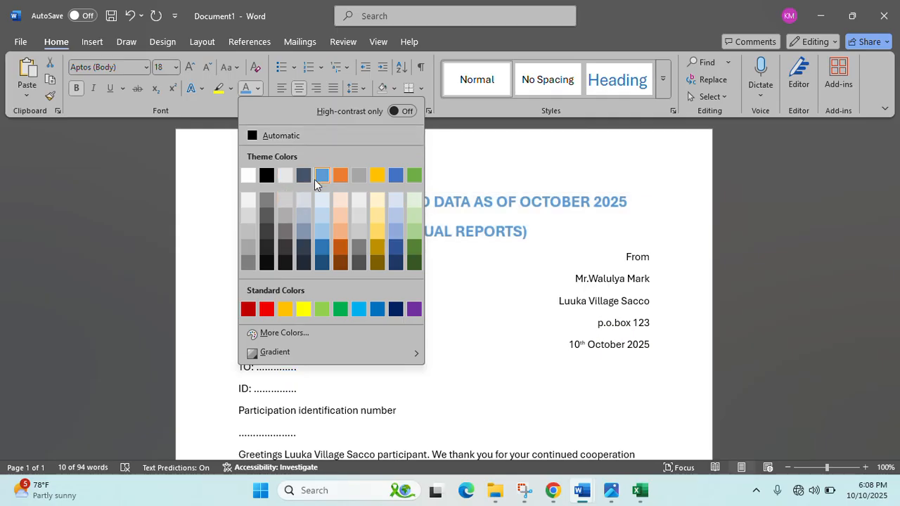
click(396, 309)
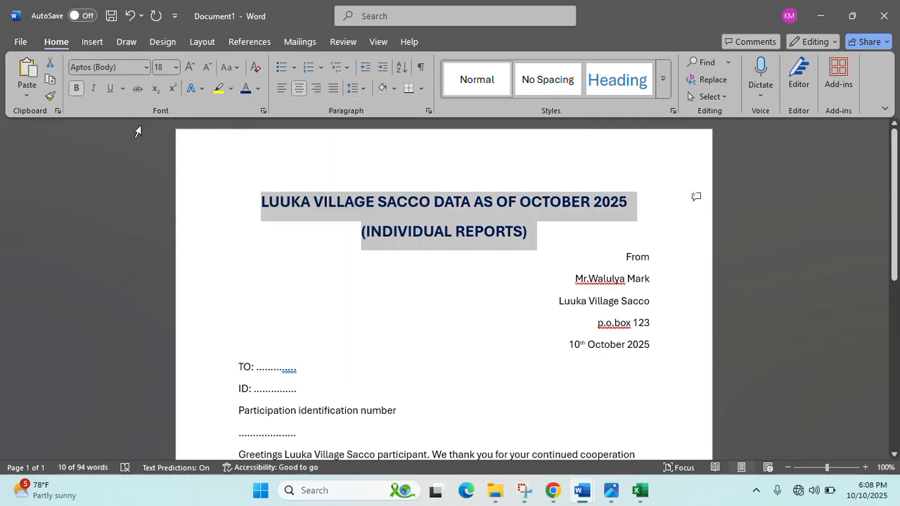
click(116, 89)
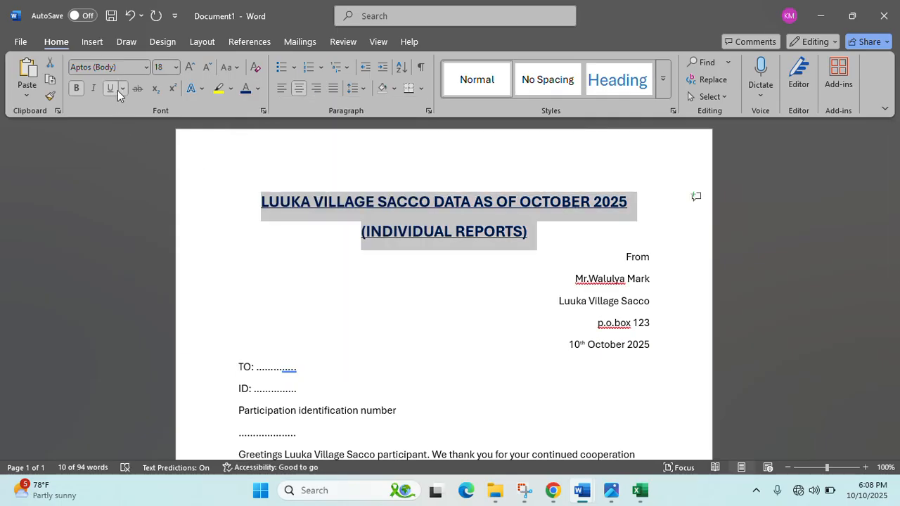
click(506, 226)
scroll(505, 225, down, 3)
scroll(506, 225, up, 3)
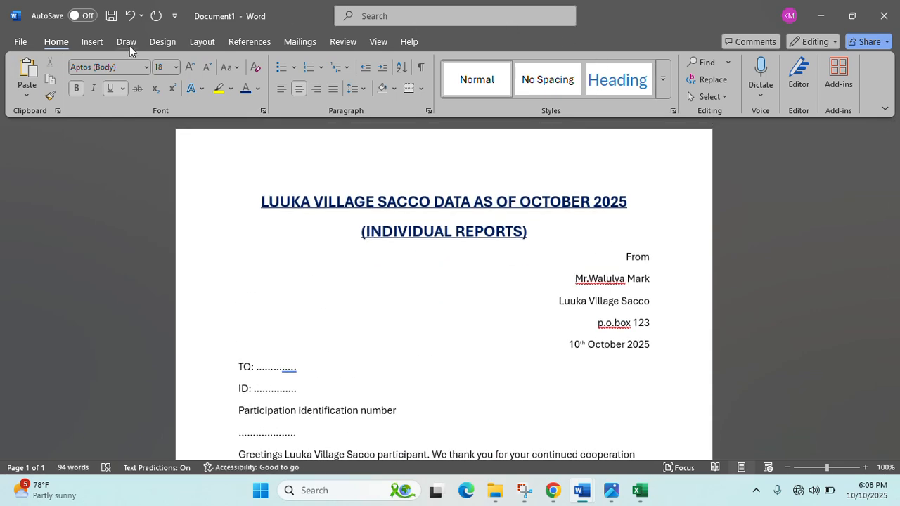
- Give the page a light grey background colour
click(157, 44)
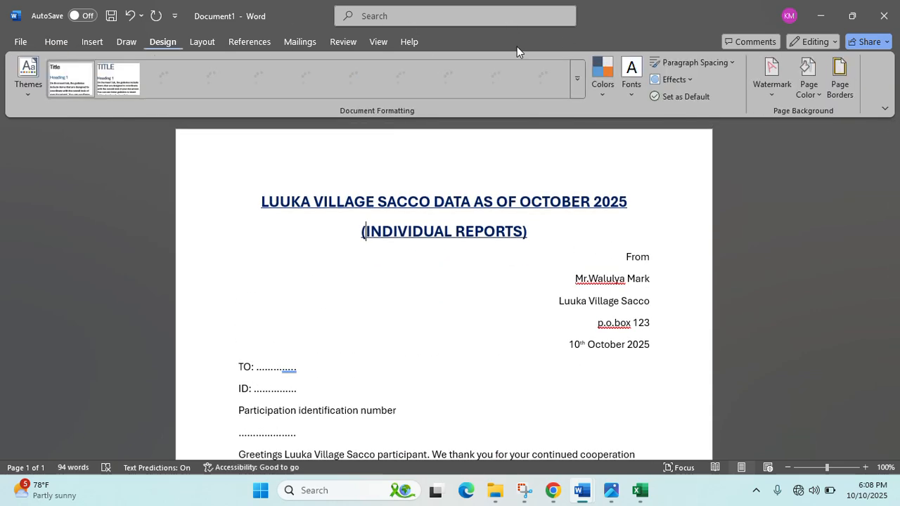
click(815, 92)
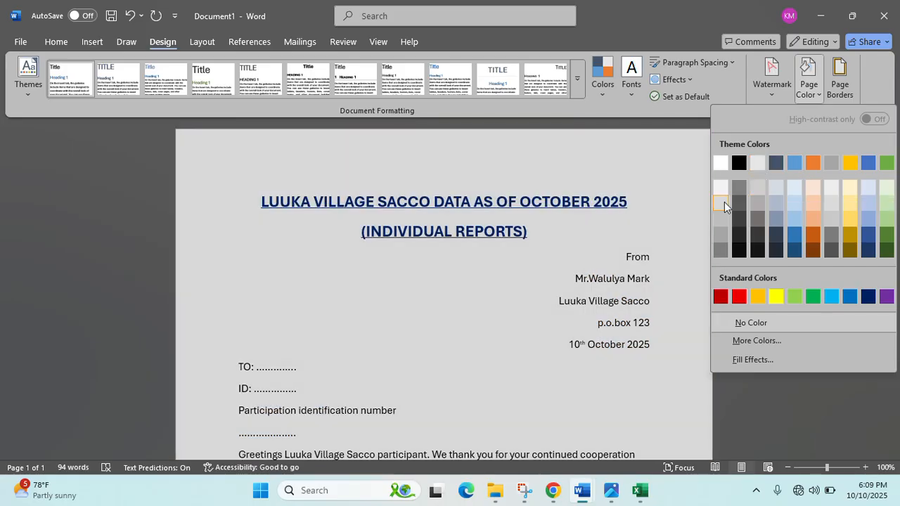
click(724, 202)
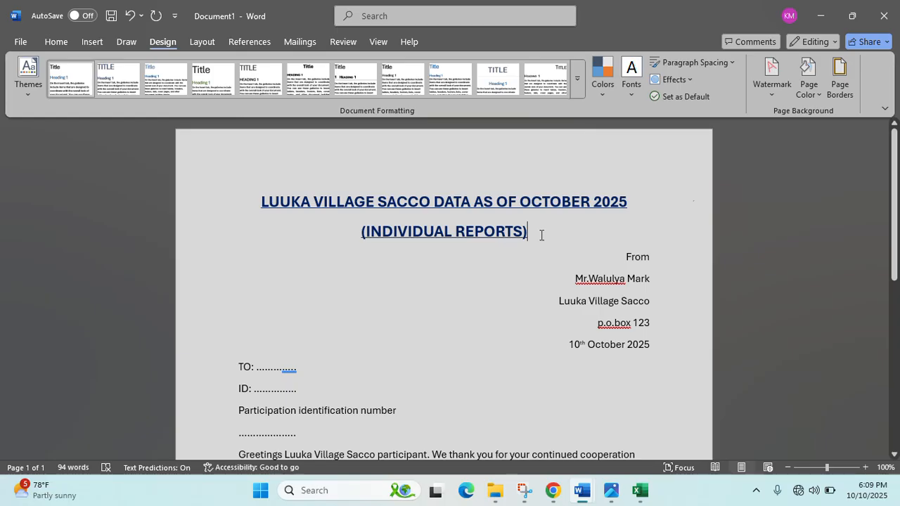
- Enlarge both title lines to 22 pt so the title wraps
drag(538, 235, 233, 195)
click(56, 42)
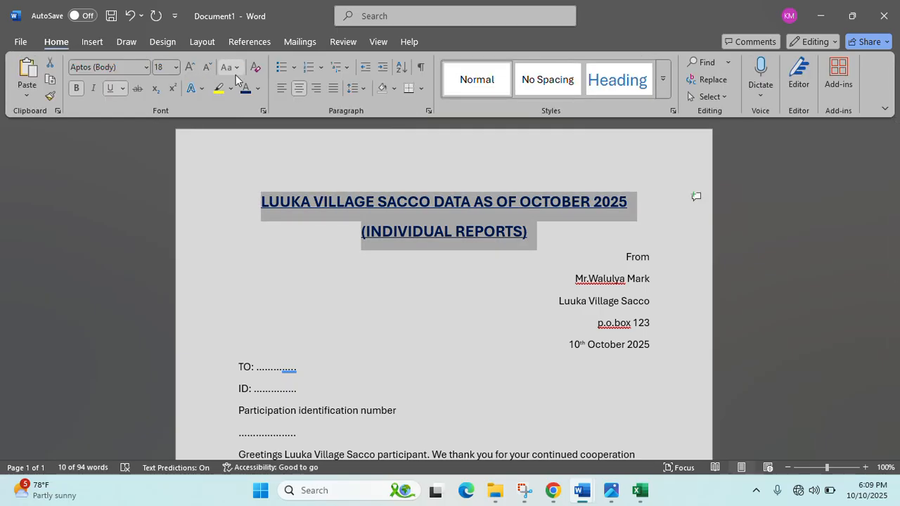
click(189, 68)
click(365, 277)
scroll(367, 292, down, 10)
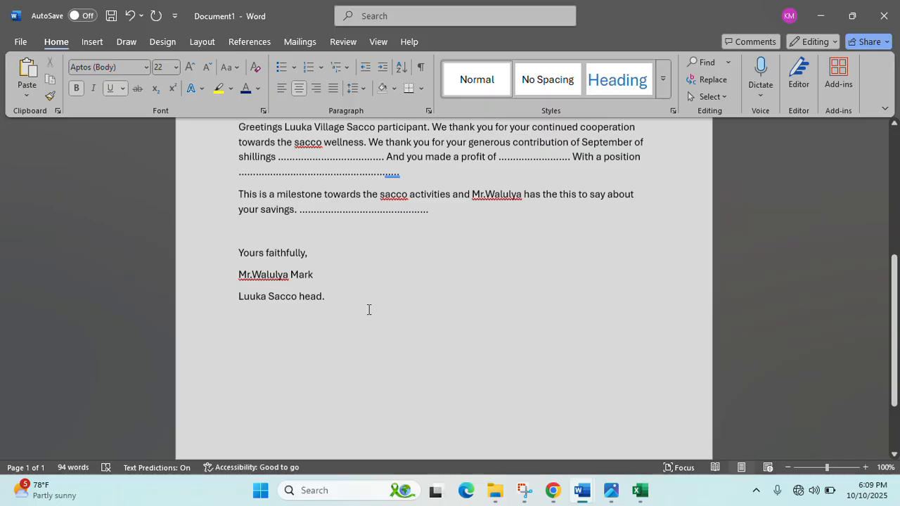
scroll(368, 307, up, 10)
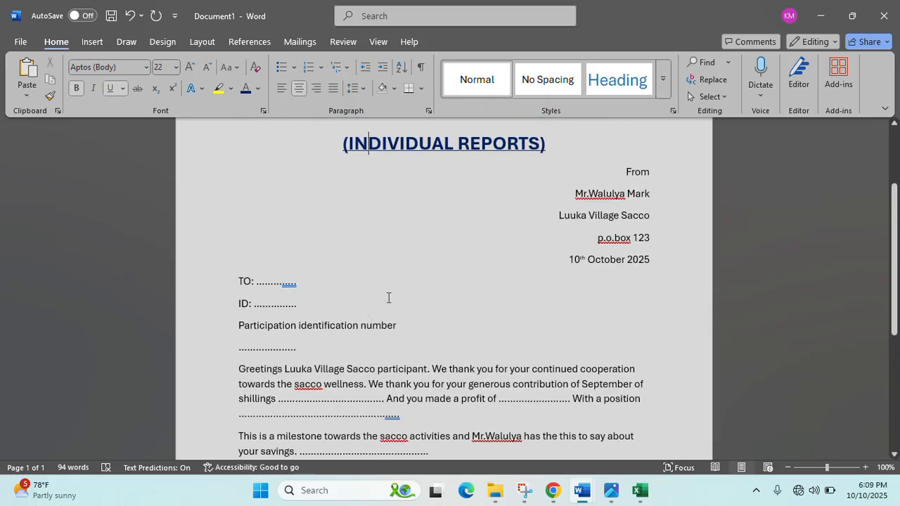
click(150, 43)
click(764, 92)
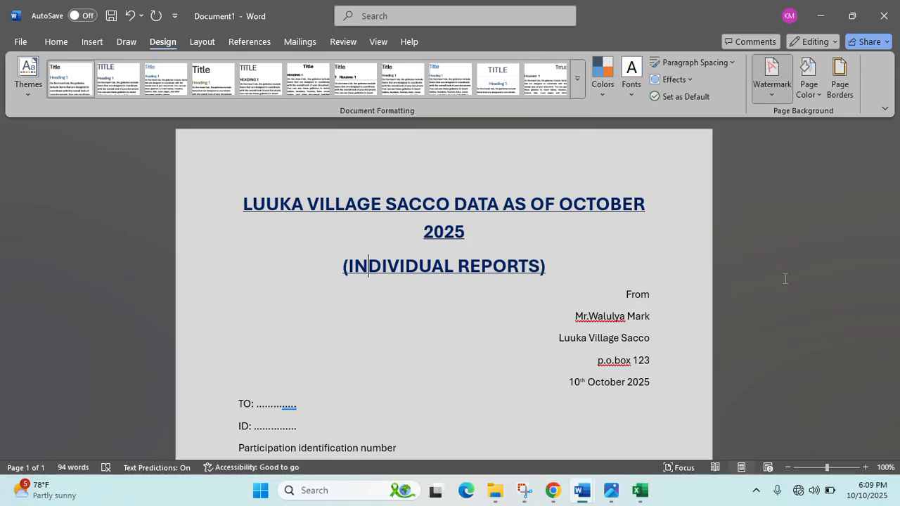
click(682, 388)
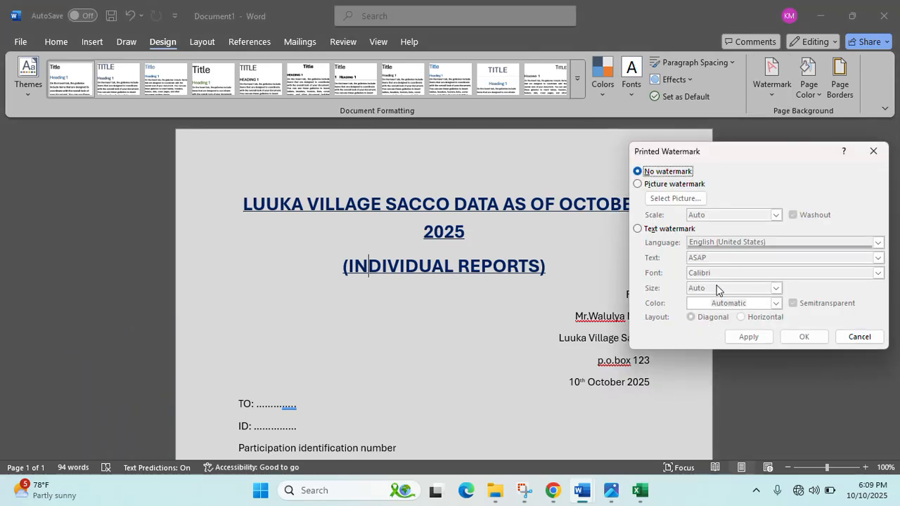
click(639, 228)
drag(729, 258, 641, 262)
text(LUU)
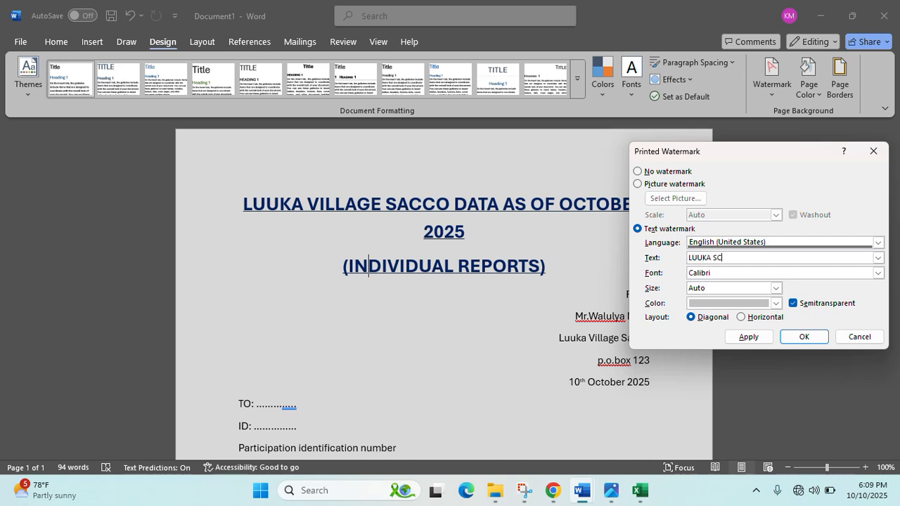
text(KA SACCO)
click(776, 303)
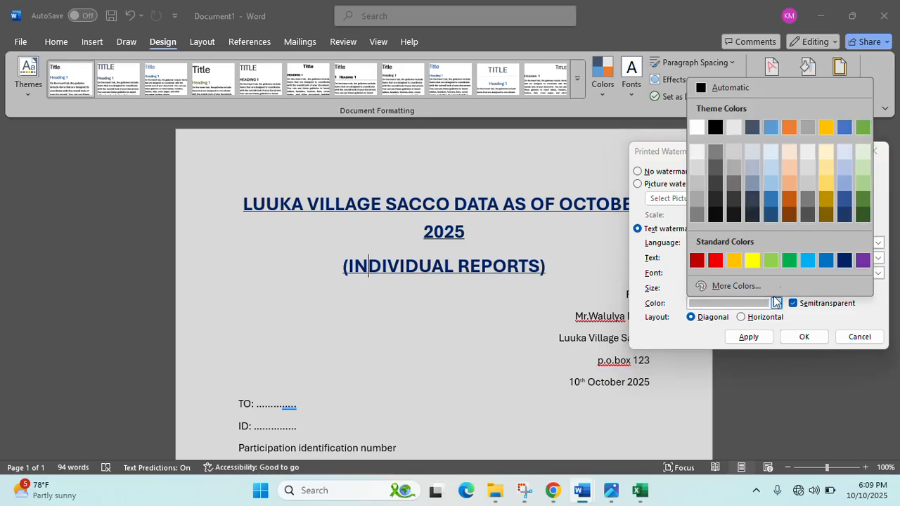
click(751, 177)
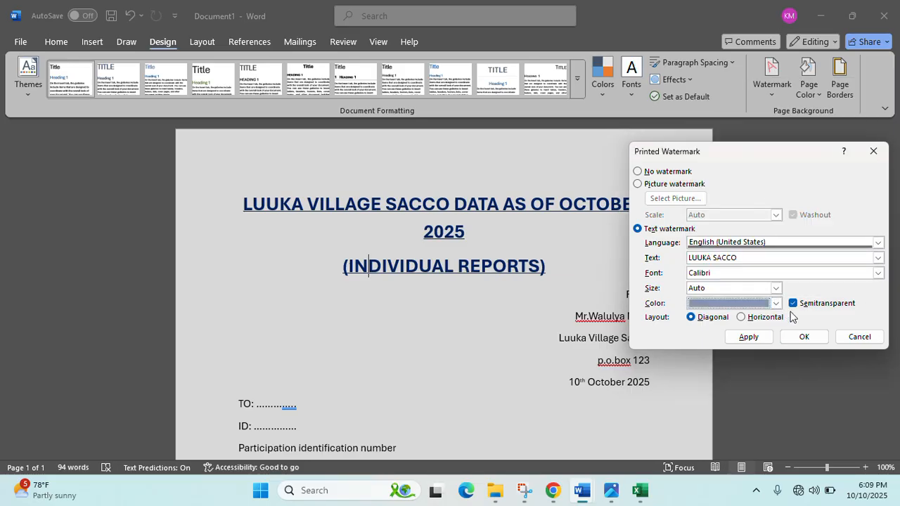
click(802, 337)
scroll(542, 382, down, 5)
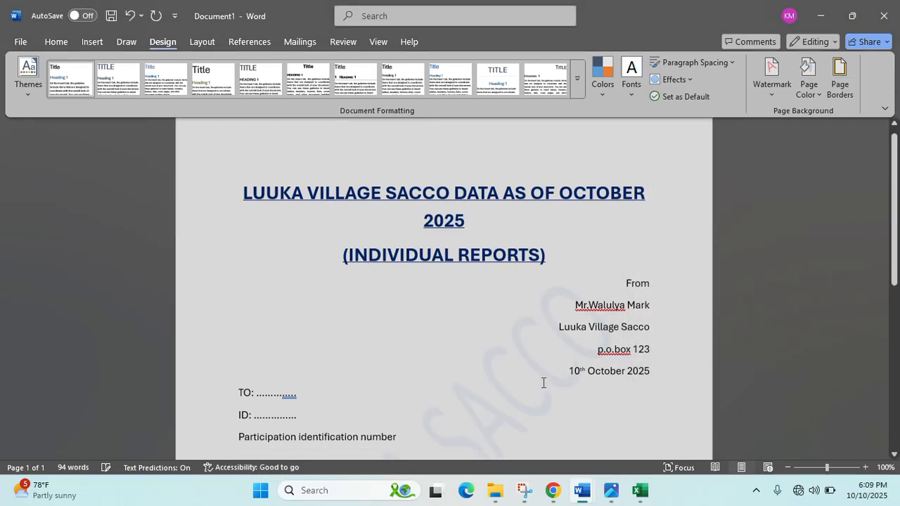
scroll(543, 383, up, 9)
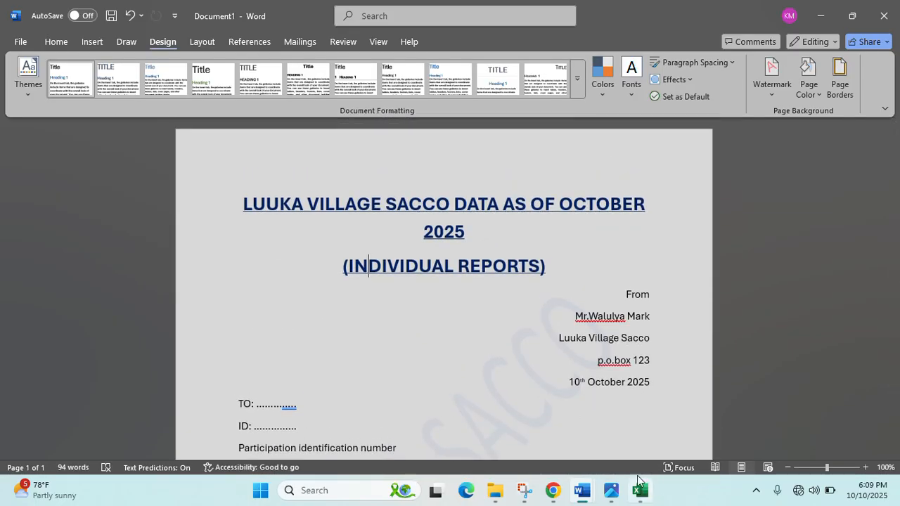
ctrl+scroll(587, 389, down, 2)
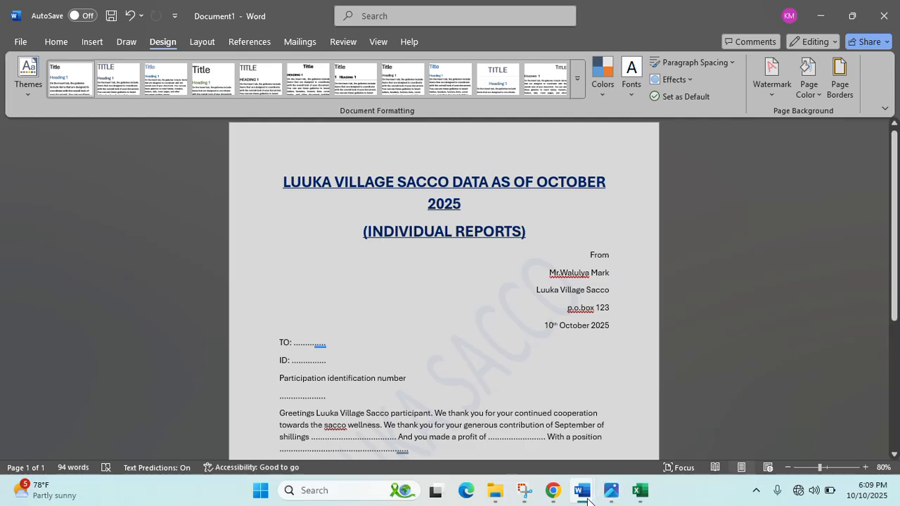
mouse_move(586, 500)
click(534, 441)
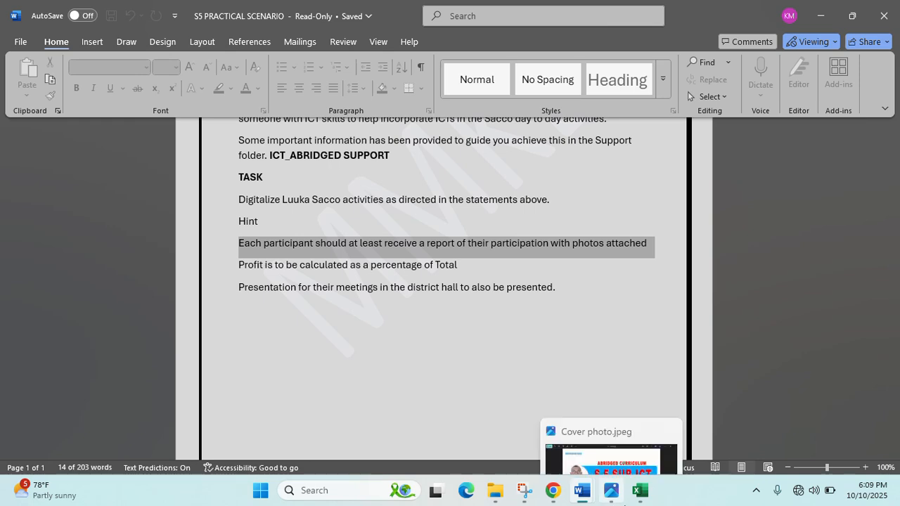
click(641, 495)
click(582, 490)
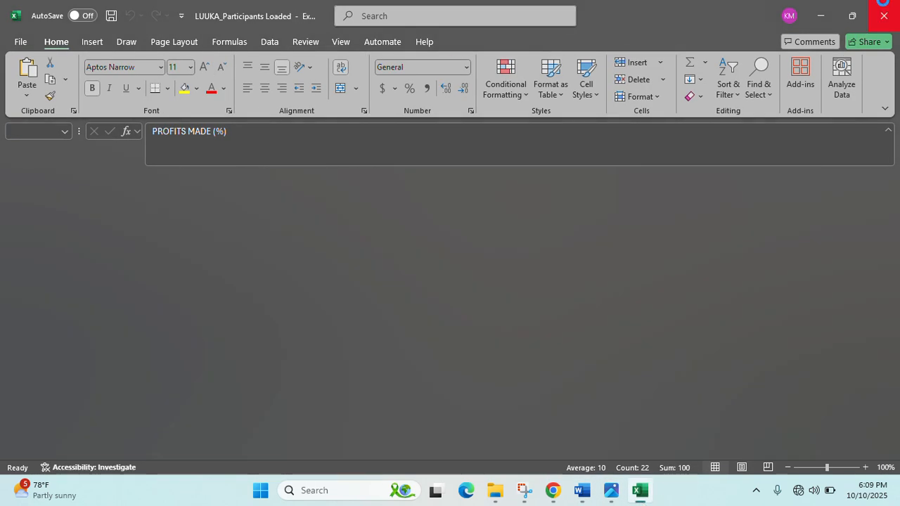
click(596, 490)
click(647, 425)
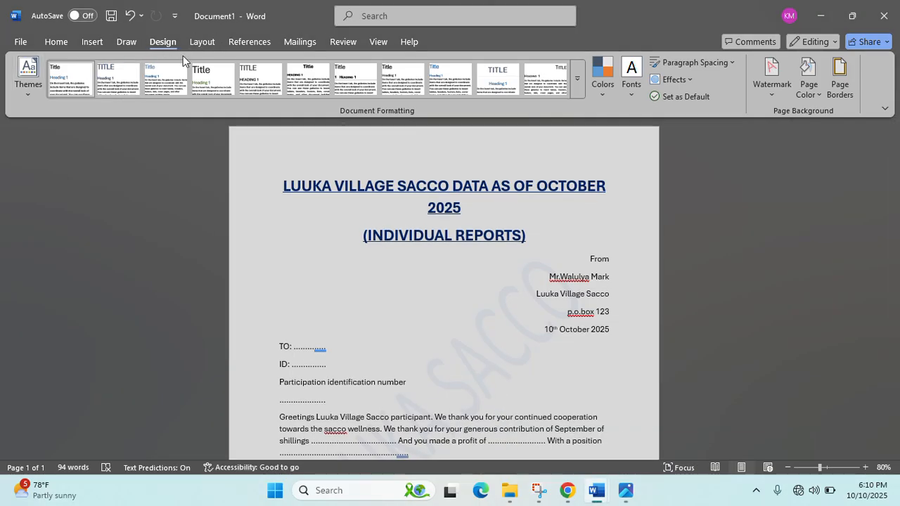
- Use the 'FORMATTED CONTENTS$' sheet of LUUKA_Participants Loaded as the recipient list
click(297, 42)
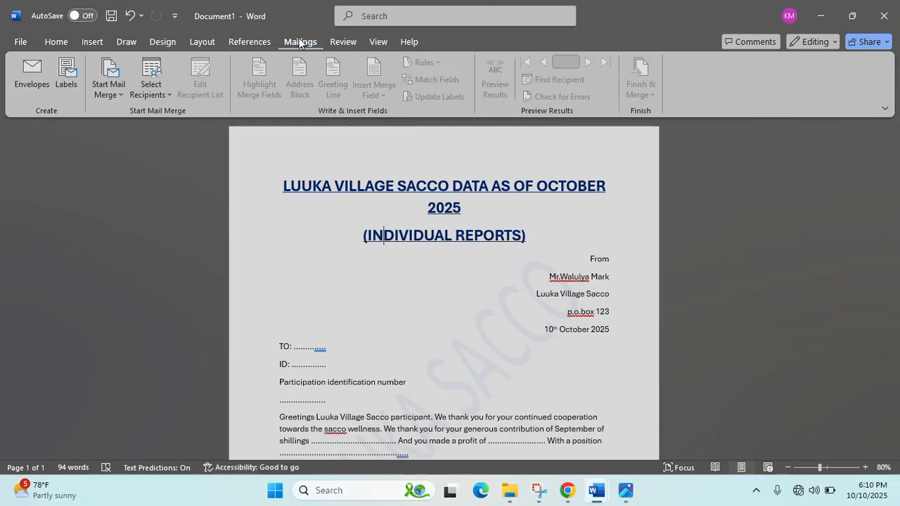
click(171, 96)
click(179, 132)
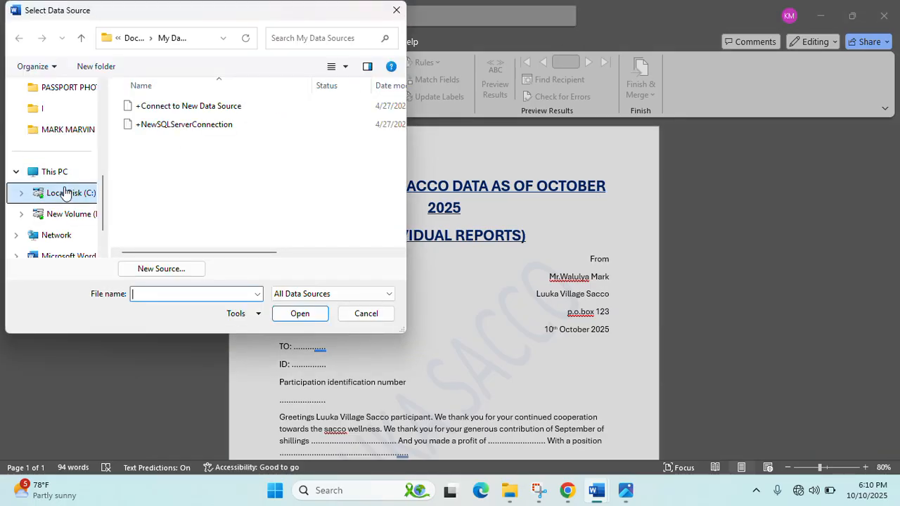
scroll(56, 148, up, 5)
click(56, 156)
click(294, 134)
double_click(294, 134)
click(183, 106)
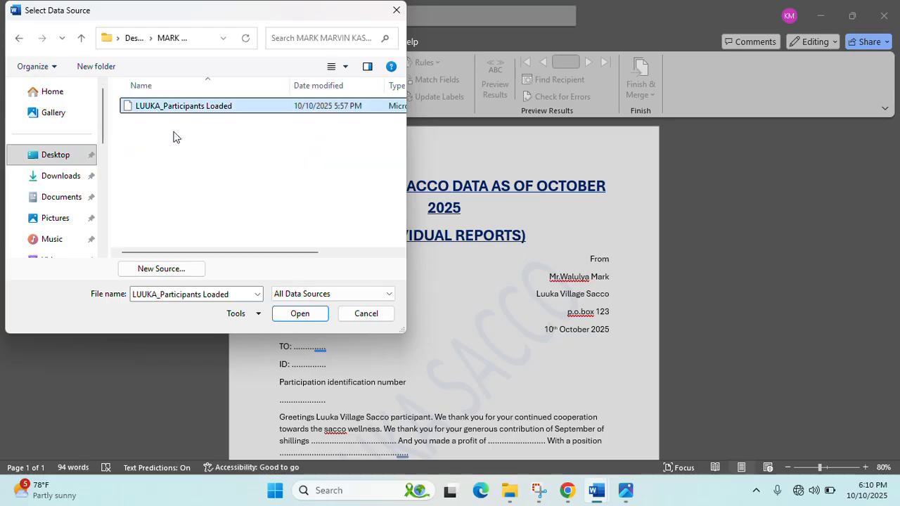
click(295, 314)
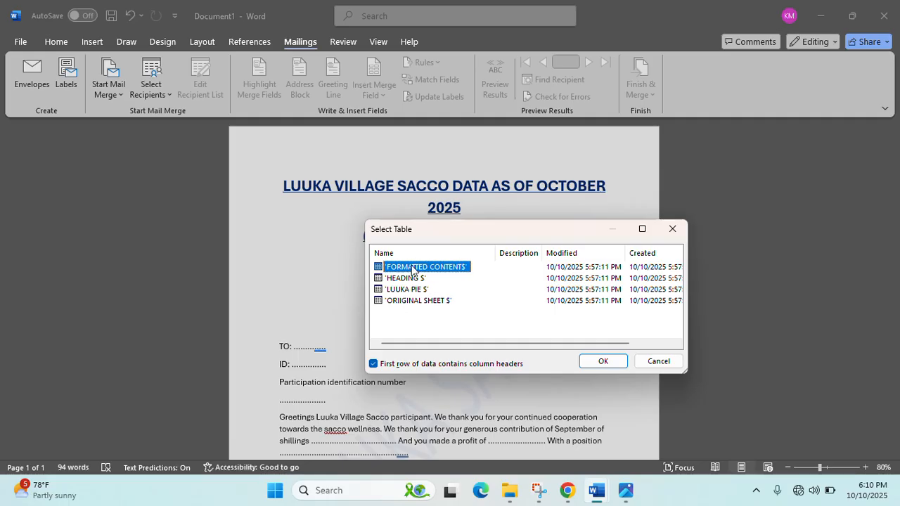
click(603, 361)
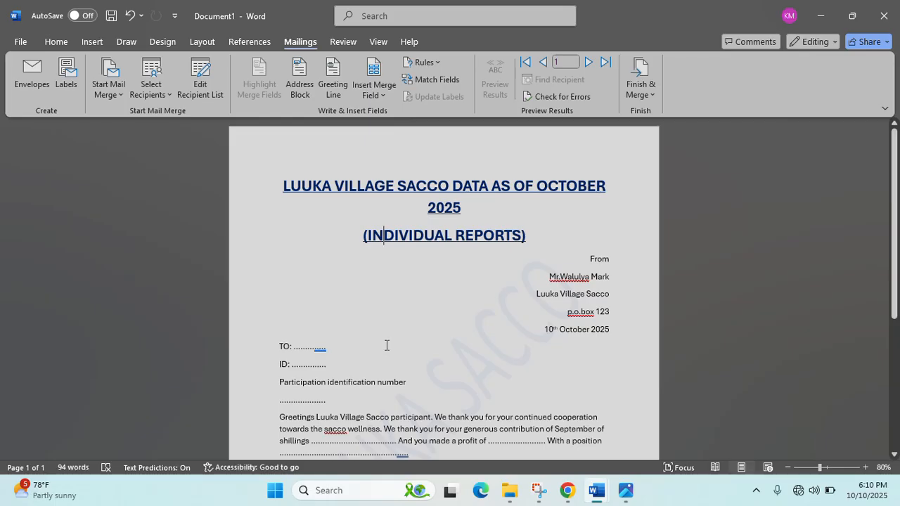
- Replace the dots after TO: with the PARTICIPANT_NAME merge field
click(373, 90)
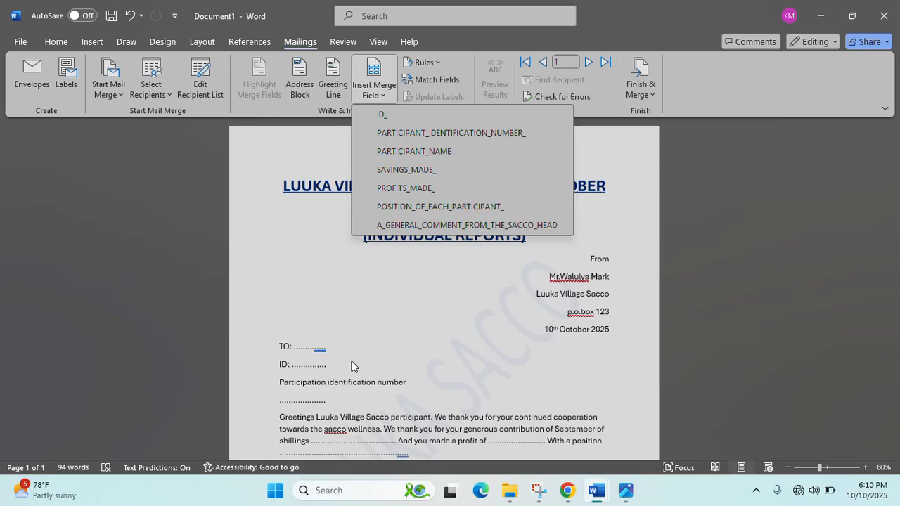
click(333, 345)
key(BackSpace)
key(BackSpace)
key(BackSpace)
key(BackSpace)
key(BackSpace)
key(BackSpace)
key(BackSpace)
key(BackSpace)
key(BackSpace)
key(BackSpace)
key(BackSpace)
key(BackSpace)
key(BackSpace)
key(BackSpace)
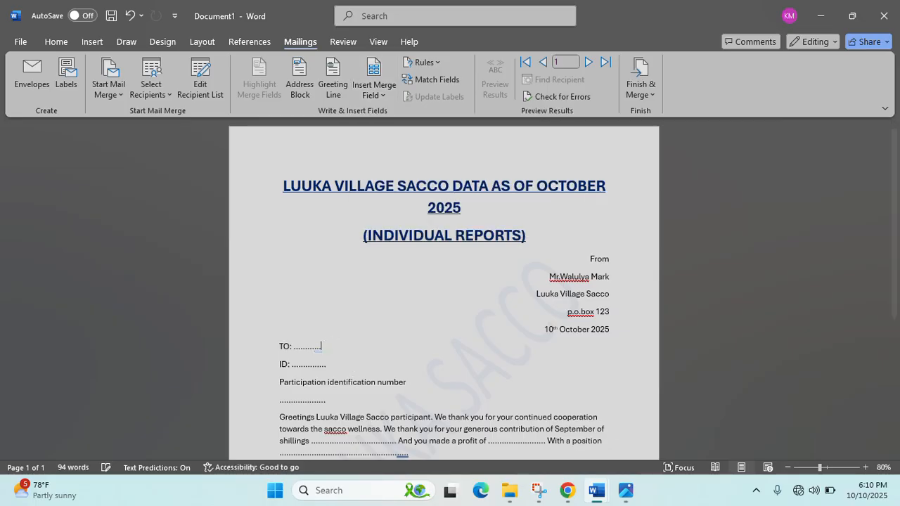
click(376, 90)
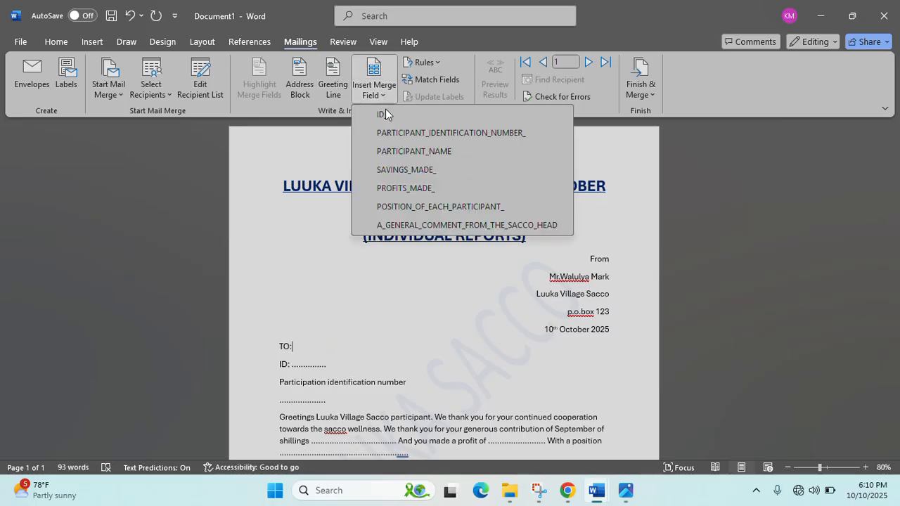
click(408, 151)
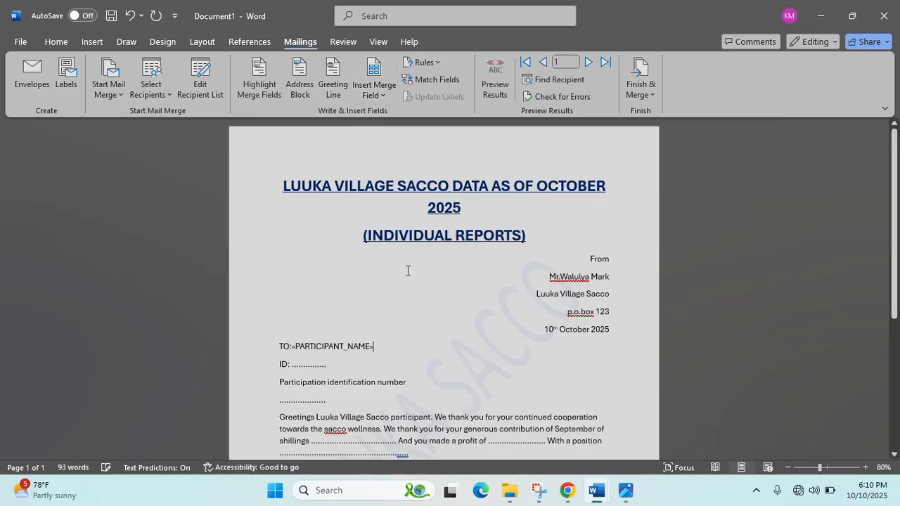
- Put the PARTICIPANT_IDENTIFICATION_NUMBER_ field in place of the ID dotted line
click(354, 371)
scroll(353, 371, down, 2)
click(340, 326)
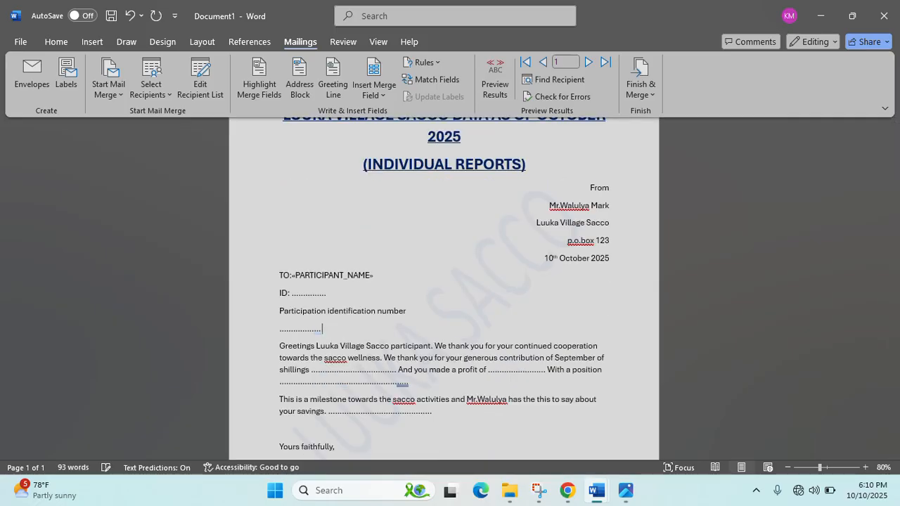
key(ctrl+BackSpace)
key(ctrl+BackSpace)
key(Return)
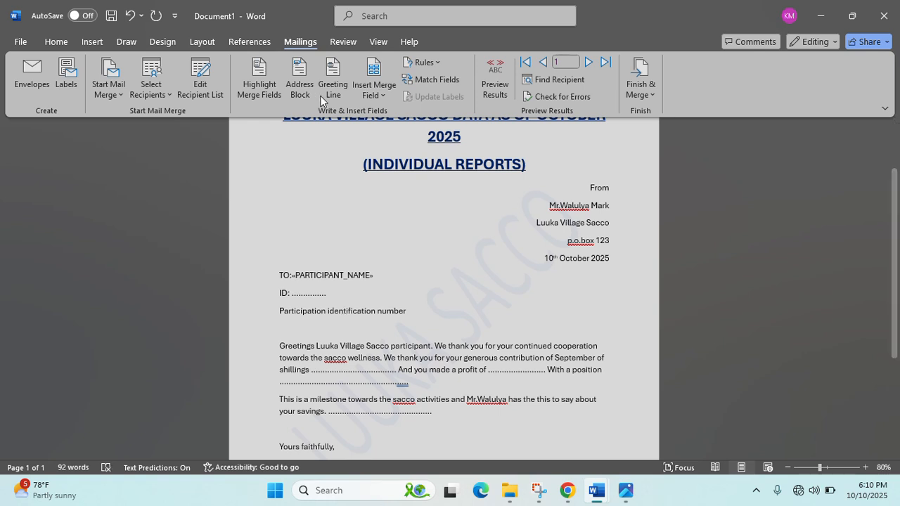
click(374, 88)
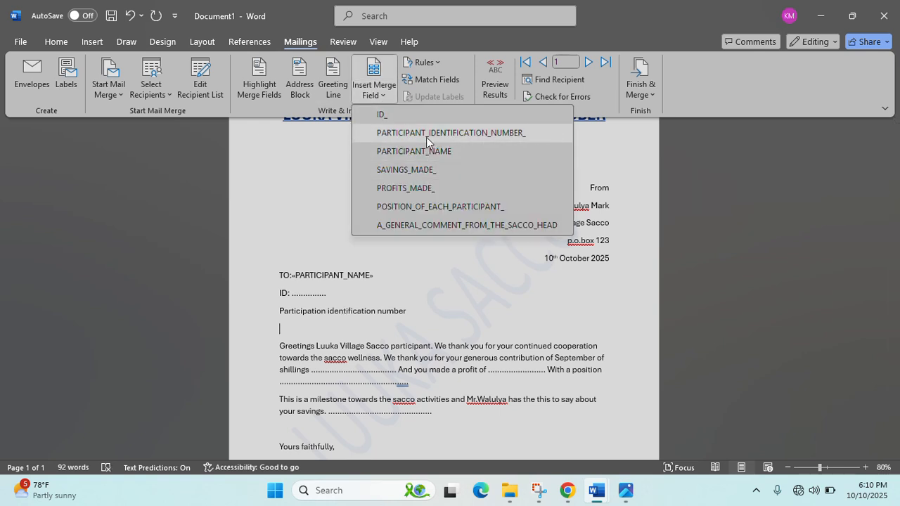
click(426, 137)
- Correct the spelling 'sacco' to 'Sacco'
scroll(386, 265, down, 1)
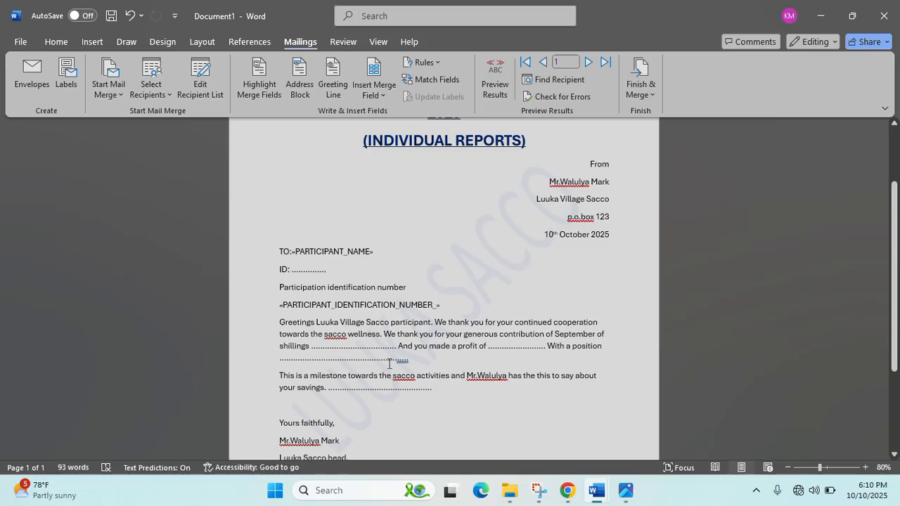
scroll(389, 363, up, 3)
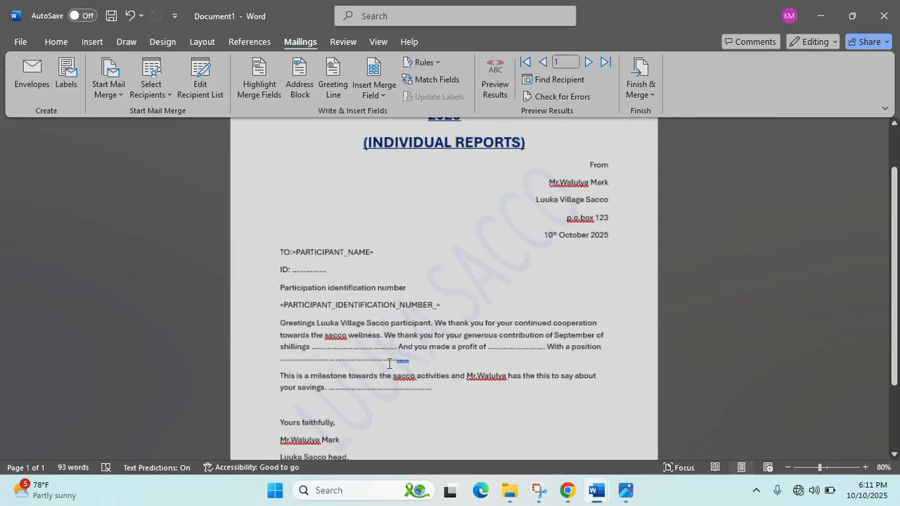
scroll(389, 364, down, 1)
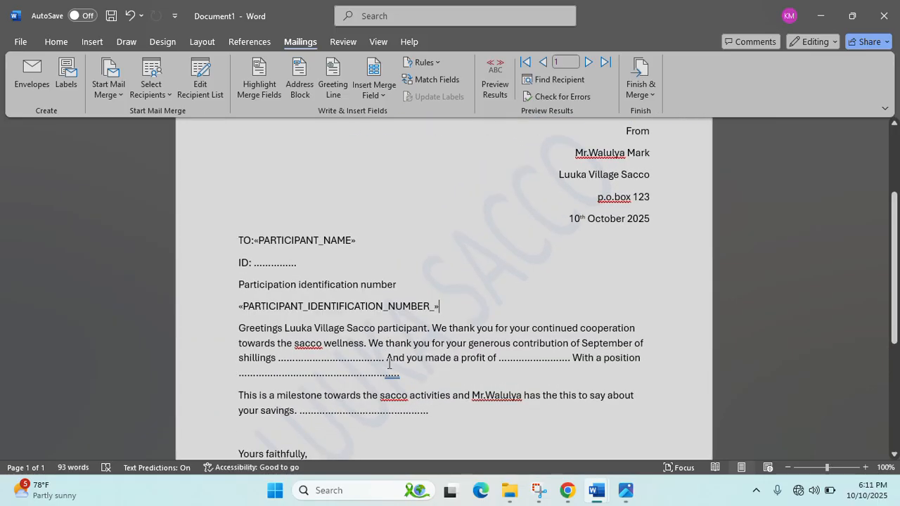
right_click(307, 348)
click(357, 173)
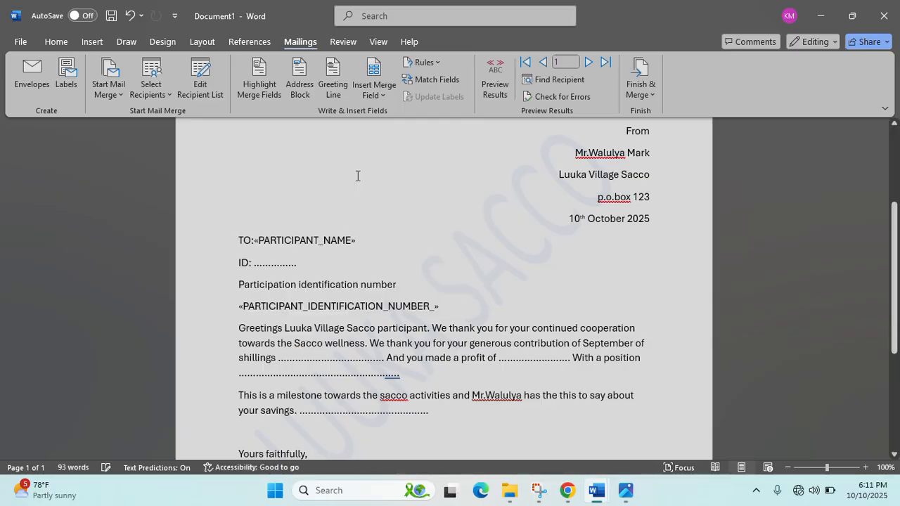
- Insert SAVINGS_MADE_ after 'shillings' and PROFITS_MADE_ after 'profit of', replacing the dots
click(387, 358)
key(BackSpace)
key(BackSpace)
key(BackSpace)
key(BackSpace)
key(BackSpace)
key(BackSpace)
key(BackSpace)
key(BackSpace)
key(BackSpace)
key(BackSpace)
key(BackSpace)
key(BackSpace)
key(BackSpace)
key(BackSpace)
key(BackSpace)
key(BackSpace)
key(BackSpace)
key(BackSpace)
key(BackSpace)
key(BackSpace)
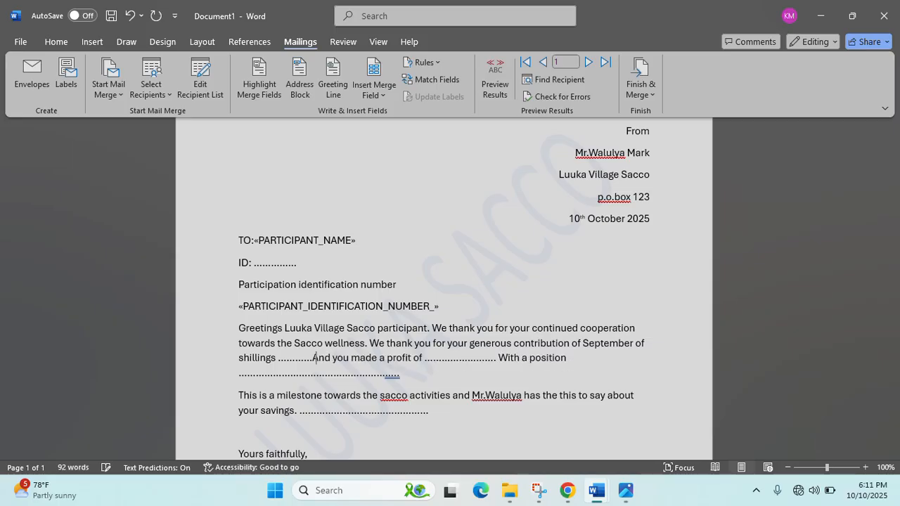
key(BackSpace)
key(BackSpace)
key(BackSpace)
key(BackSpace)
key(BackSpace)
key(BackSpace)
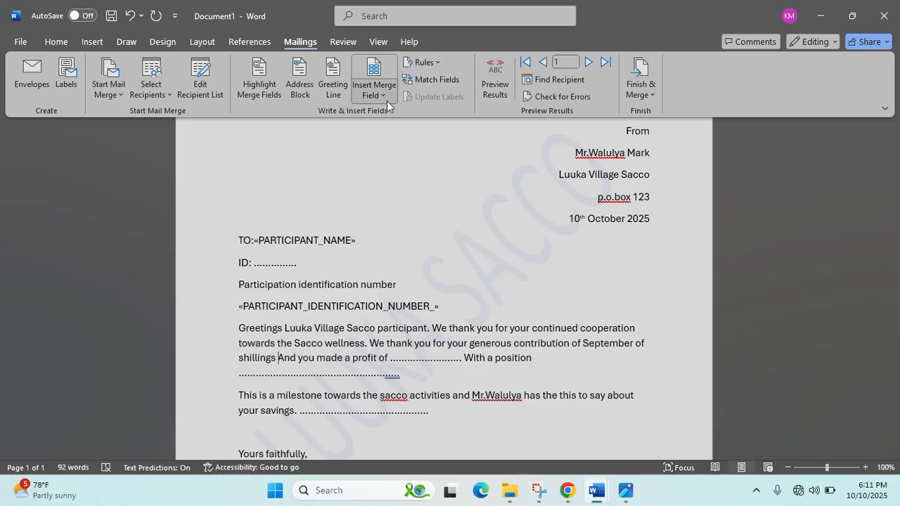
click(386, 101)
click(412, 175)
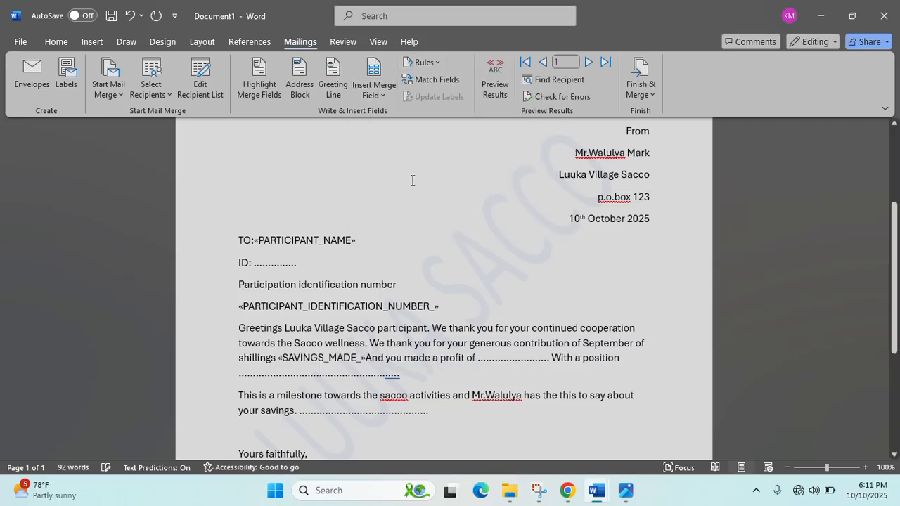
click(548, 357)
key(BackSpace)
key(BackSpace)
key(BackSpace)
key(BackSpace)
key(BackSpace)
key(BackSpace)
key(BackSpace)
key(BackSpace)
key(BackSpace)
key(BackSpace)
key(BackSpace)
key(BackSpace)
key(BackSpace)
key(BackSpace)
key(BackSpace)
key(BackSpace)
key(BackSpace)
key(BackSpace)
key(BackSpace)
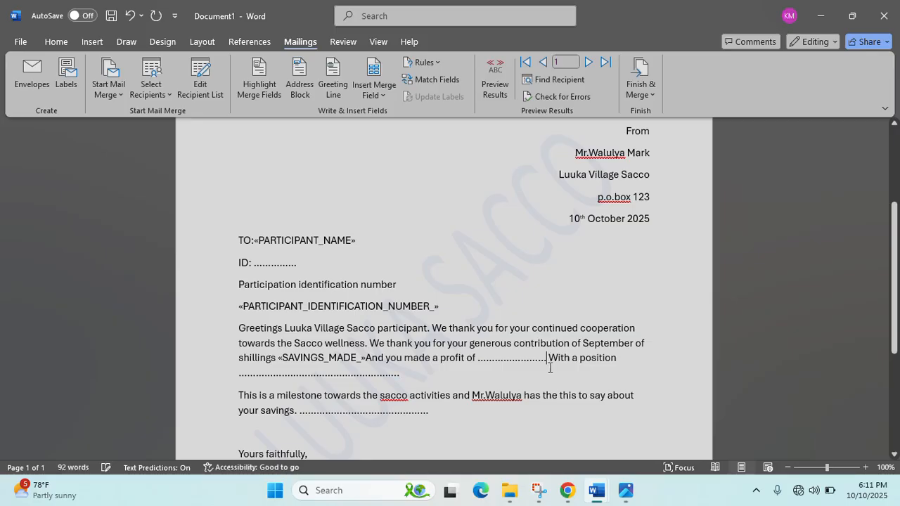
key(BackSpace)
key(BackSpace)
key(BackSpace)
key(BackSpace)
key(BackSpace)
key(BackSpace)
key(BackSpace)
key(BackSpace)
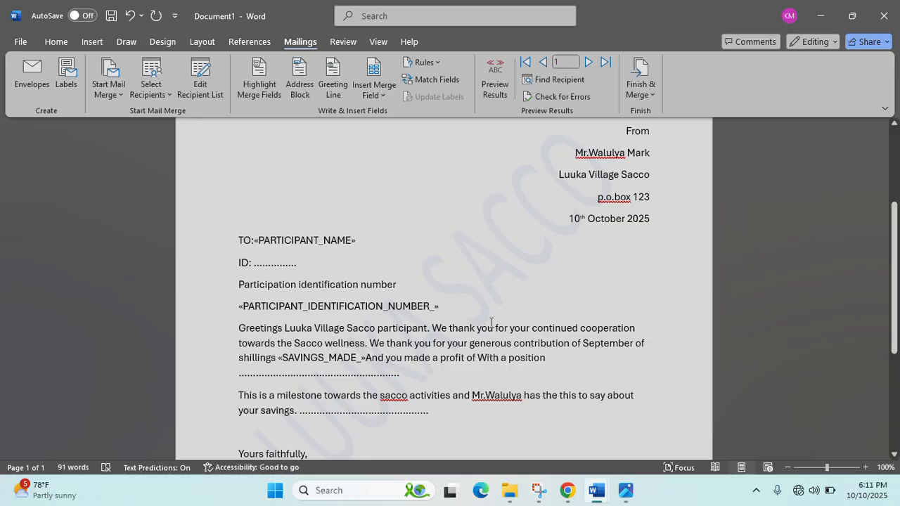
click(376, 98)
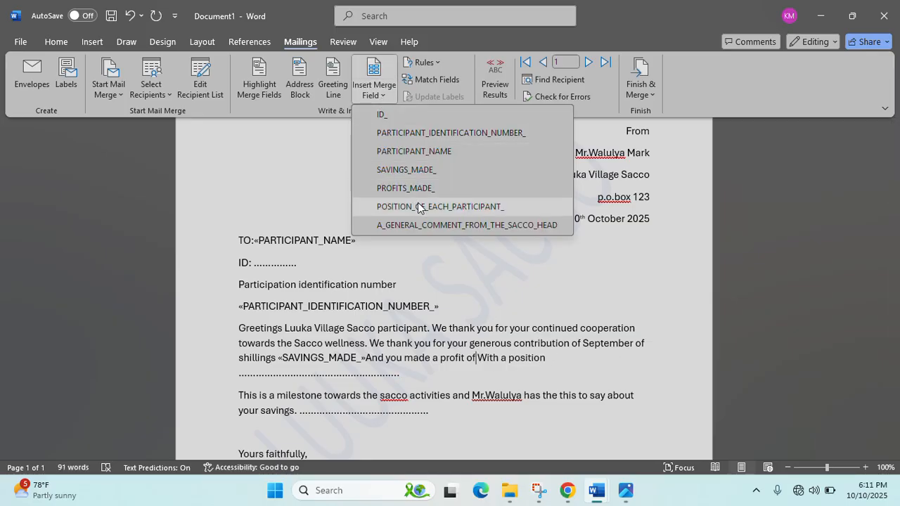
click(405, 188)
- Insert POSITION_OF_EACH_PARTICIPANT_ after 'With a position' and the Sacco head's comment after 'your savings'
click(398, 372)
key(BackSpace)
key(BackSpace)
key(BackSpace)
key(BackSpace)
key(BackSpace)
key(BackSpace)
key(BackSpace)
key(BackSpace)
key(BackSpace)
key(BackSpace)
key(BackSpace)
key(BackSpace)
key(BackSpace)
key(BackSpace)
key(BackSpace)
key(BackSpace)
key(BackSpace)
key(BackSpace)
key(BackSpace)
key(BackSpace)
key(BackSpace)
key(BackSpace)
key(BackSpace)
click(380, 95)
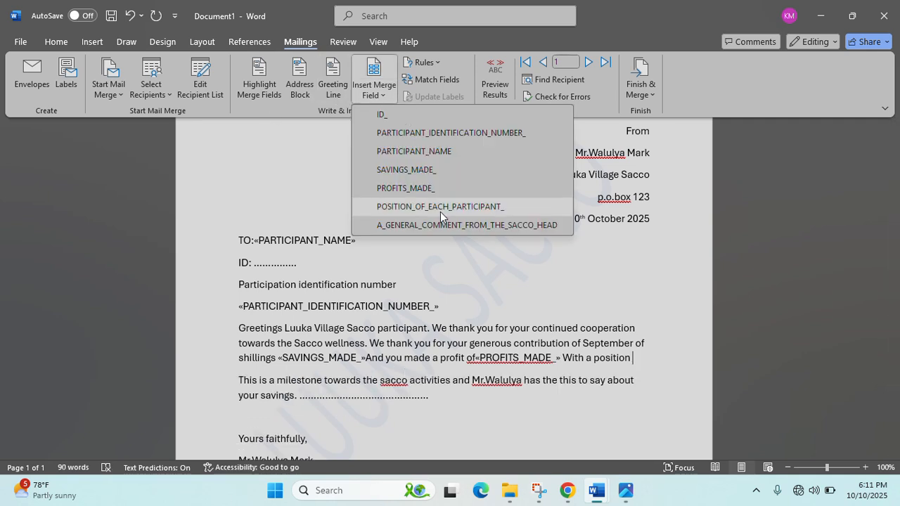
click(440, 211)
scroll(427, 357, down, 3)
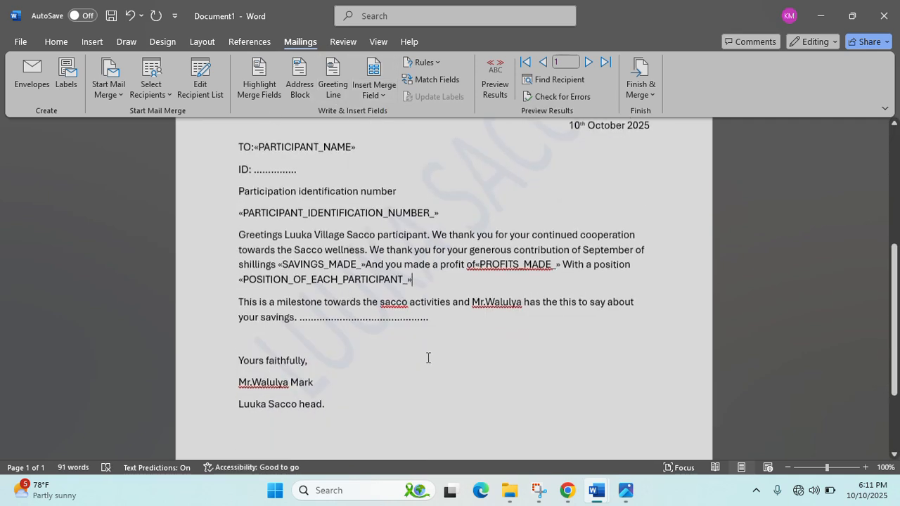
click(442, 318)
key(BackSpace)
key(BackSpace)
key(BackSpace)
key(BackSpace)
key(BackSpace)
key(BackSpace)
key(BackSpace)
key(BackSpace)
key(BackSpace)
key(BackSpace)
key(BackSpace)
key(BackSpace)
key(BackSpace)
key(BackSpace)
key(BackSpace)
key(BackSpace)
key(BackSpace)
key(BackSpace)
key(BackSpace)
key(BackSpace)
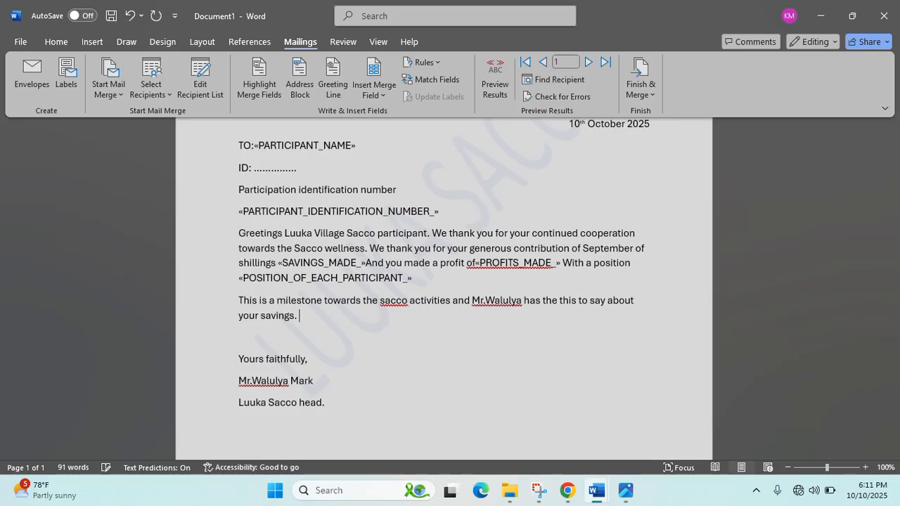
click(386, 98)
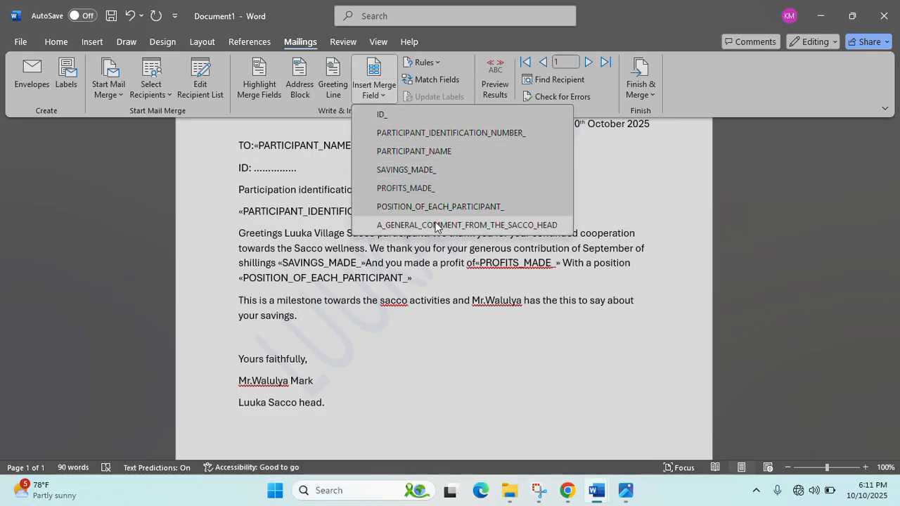
click(436, 225)
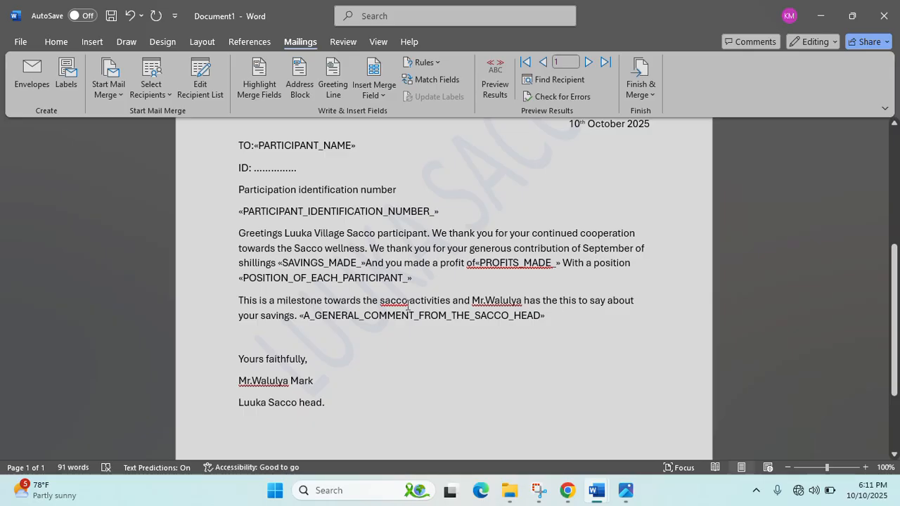
scroll(408, 306, up, 5)
- Merge all records into a new editable Letters1 document
scroll(389, 321, down, 3)
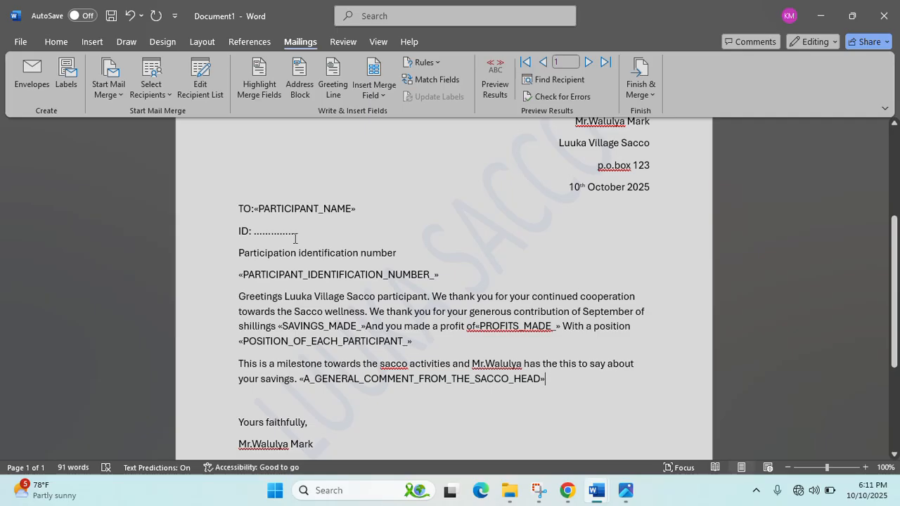
scroll(307, 236, up, 2)
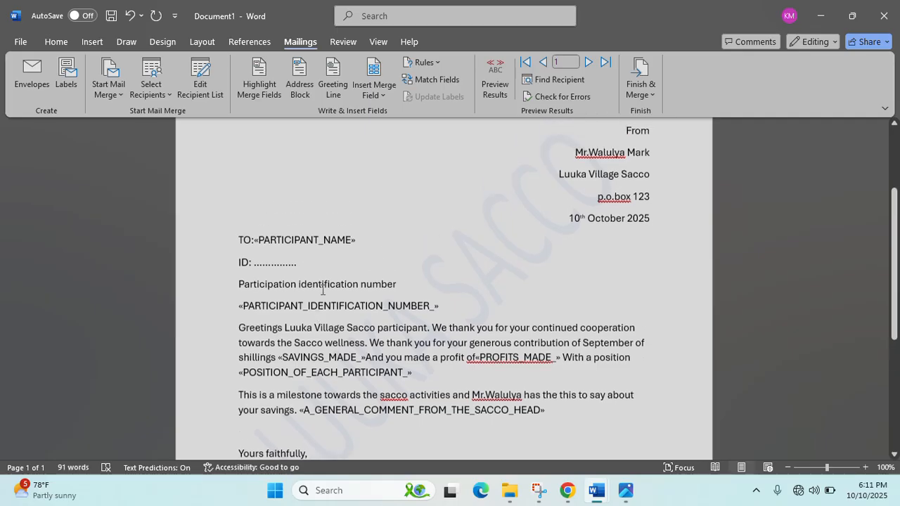
scroll(428, 205, up, 4)
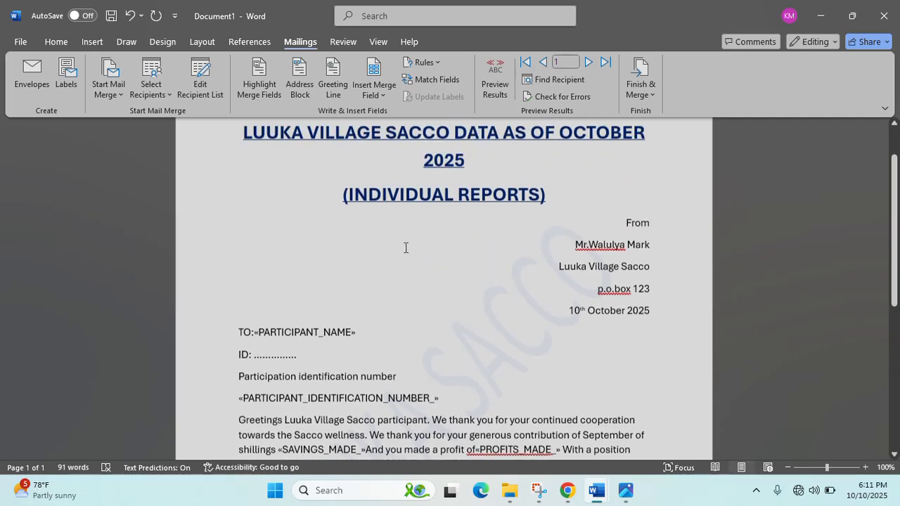
scroll(405, 249, down, 2)
scroll(406, 249, up, 2)
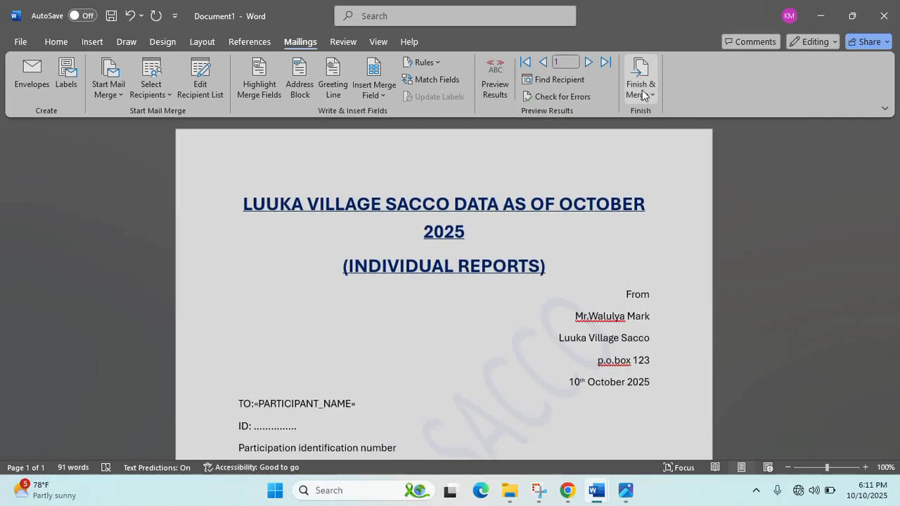
click(642, 97)
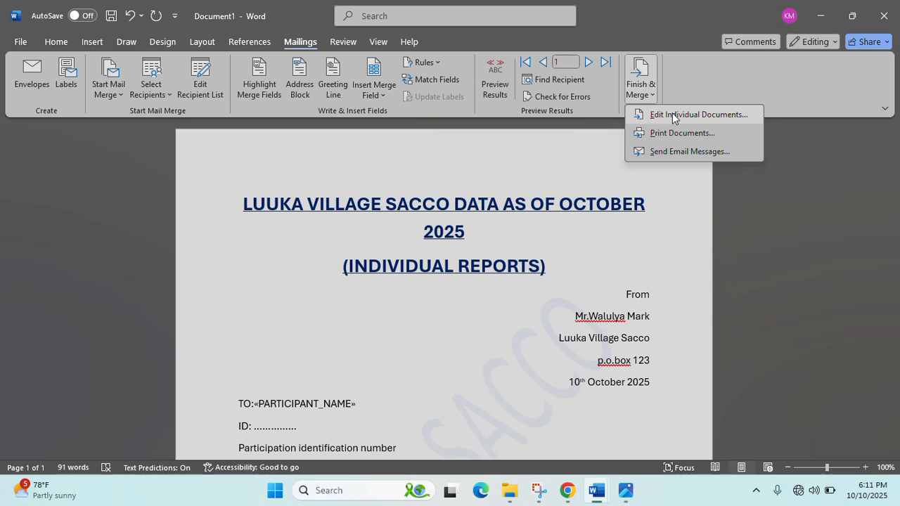
click(673, 115)
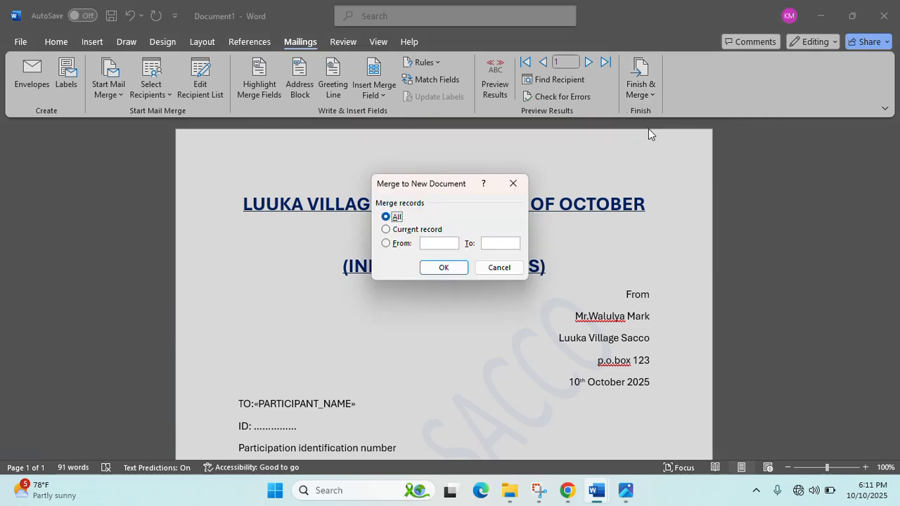
click(461, 272)
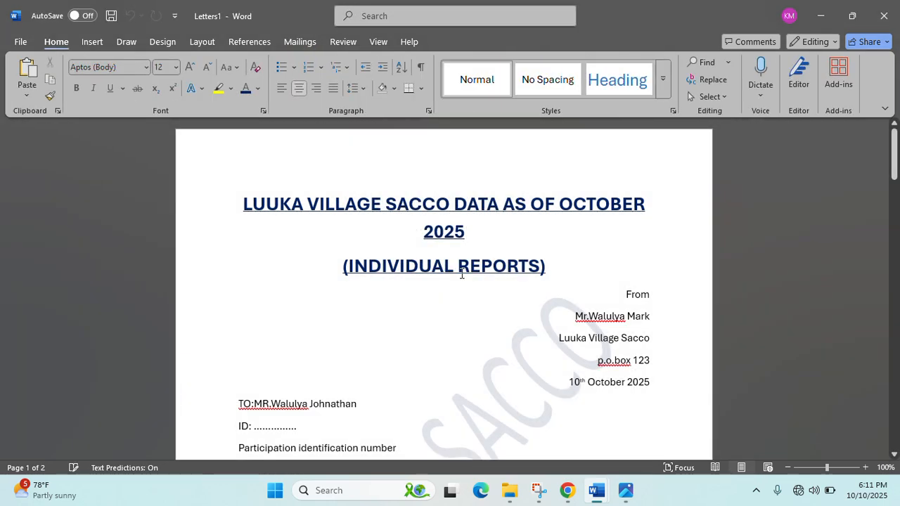
- In the first letter, delete the ID dots and add an empty line below ID:
scroll(449, 252, down, 15)
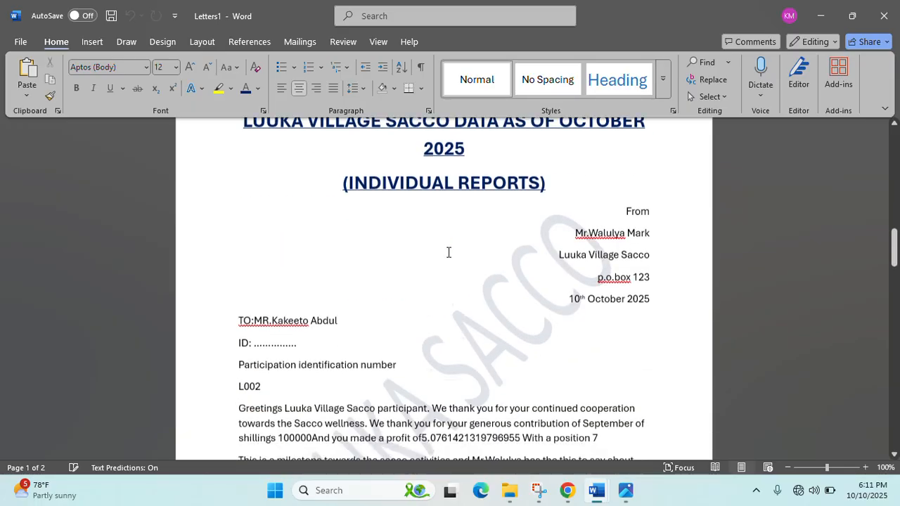
scroll(449, 251, down, 20)
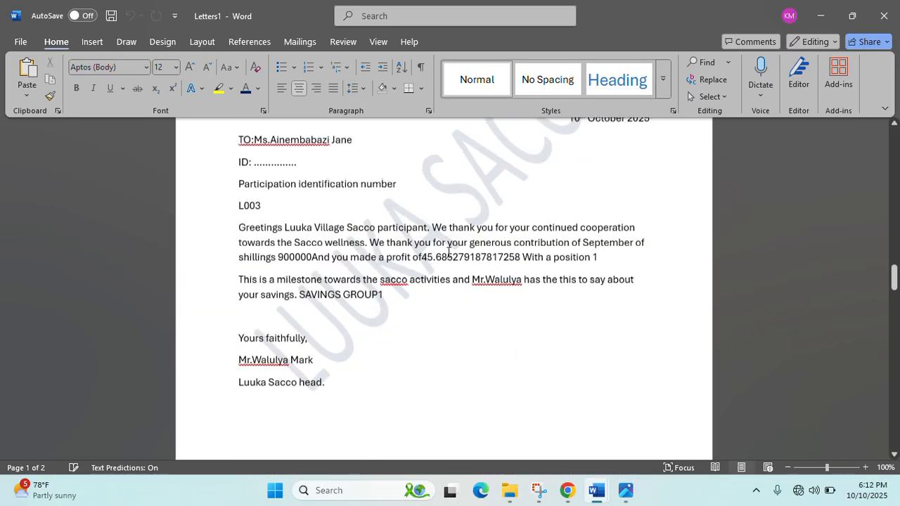
scroll(448, 252, down, 20)
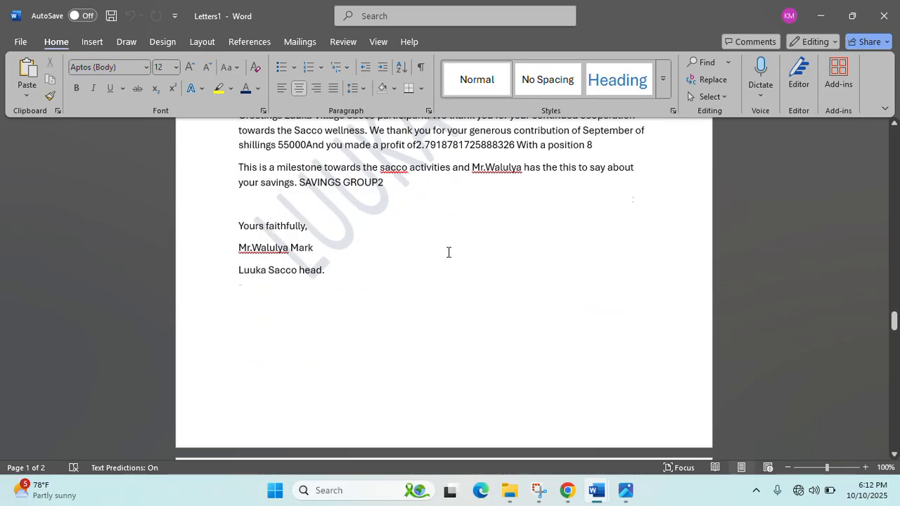
scroll(448, 251, up, 20)
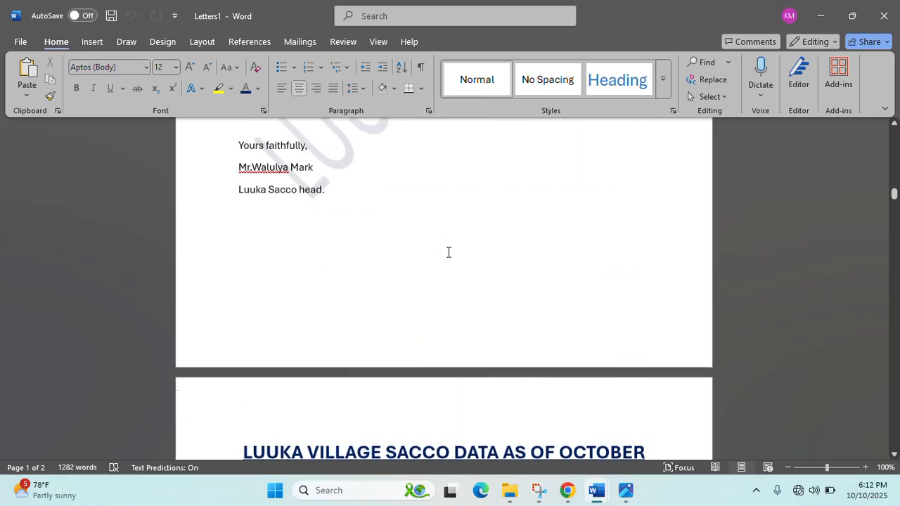
scroll(450, 256, up, 20)
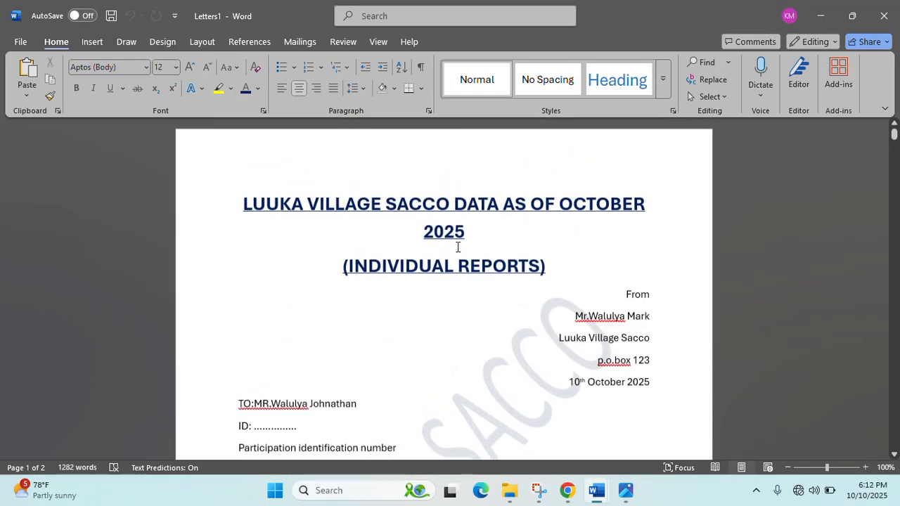
click(319, 431)
key(BackSpace)
key(BackSpace)
key(BackSpace)
key(BackSpace)
key(BackSpace)
key(BackSpace)
key(BackSpace)
key(BackSpace)
key(BackSpace)
key(BackSpace)
key(BackSpace)
key(BackSpace)
key(BackSpace)
key(BackSpace)
key(BackSpace)
key(BackSpace)
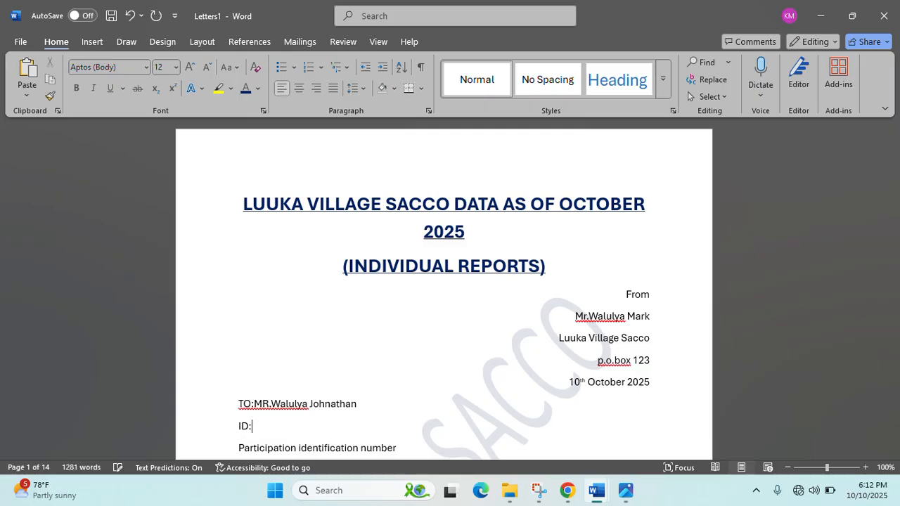
key(Return)
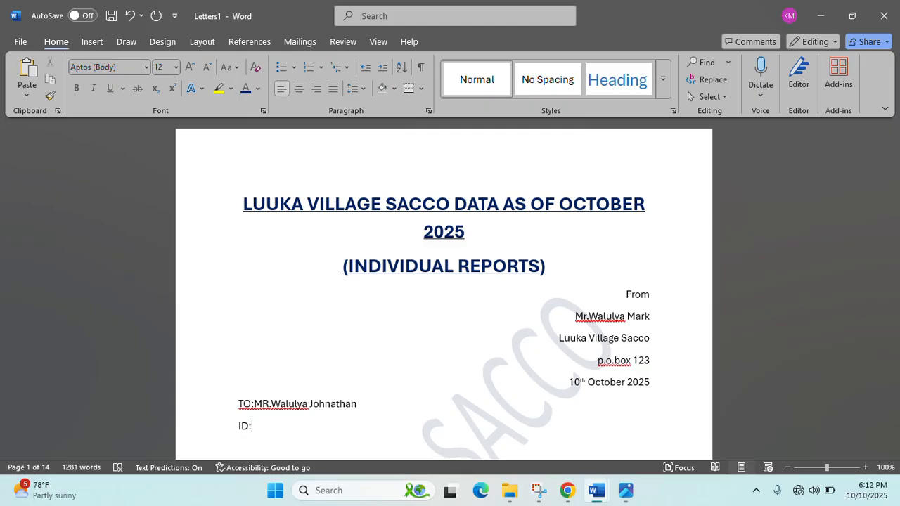
- Minimize the Letters1 window
scroll(358, 394, down, 3)
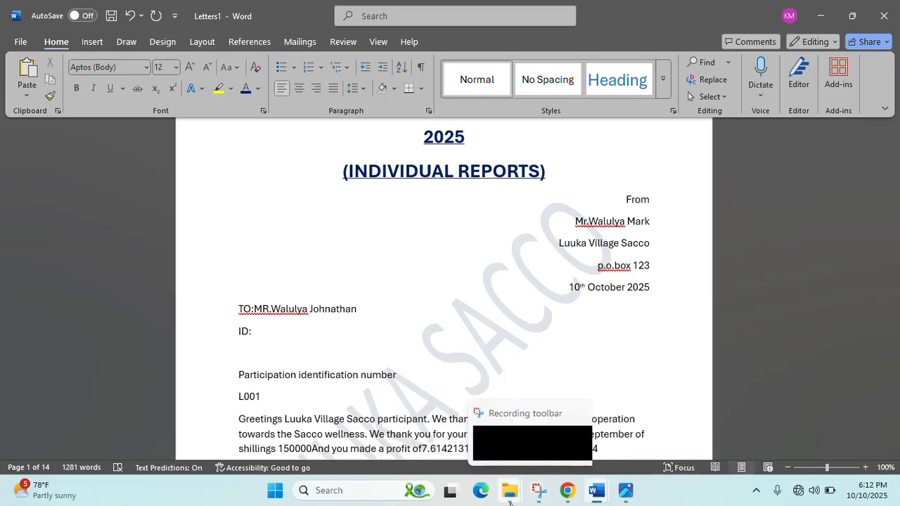
mouse_move(511, 502)
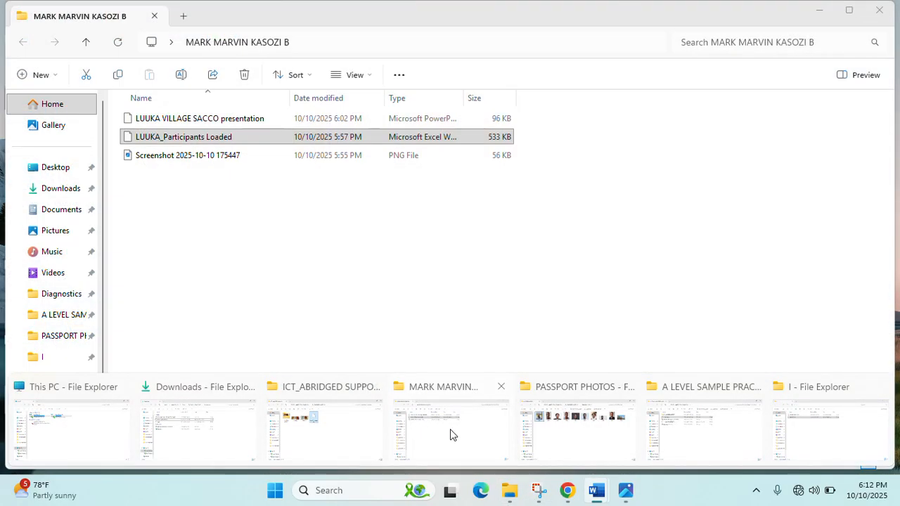
mouse_move(766, 441)
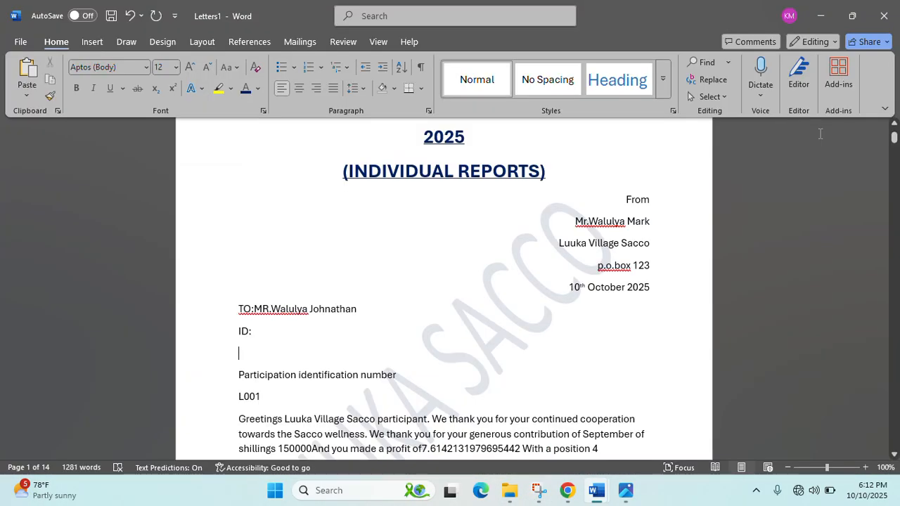
click(820, 18)
- Minimize Document1, the S5 PRACTICAL SCENARIO and Explorer windows to reach the desktop
click(820, 18)
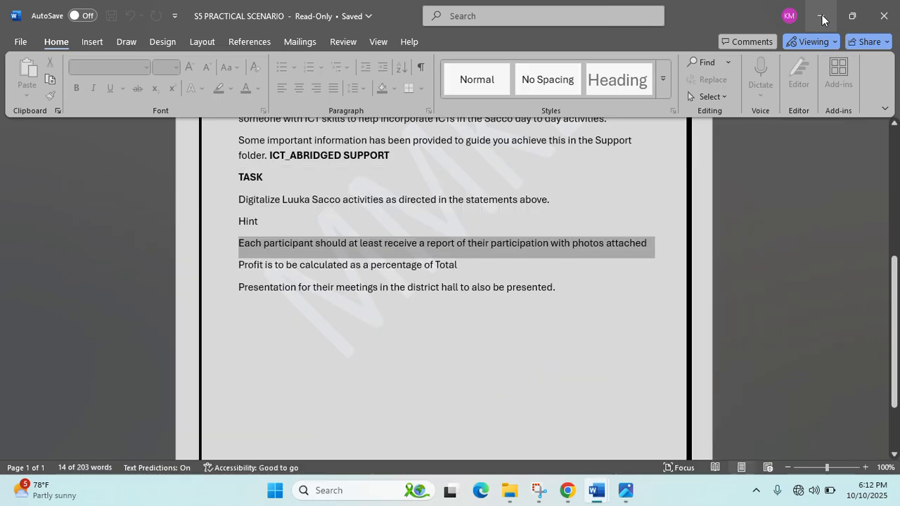
click(821, 17)
click(820, 15)
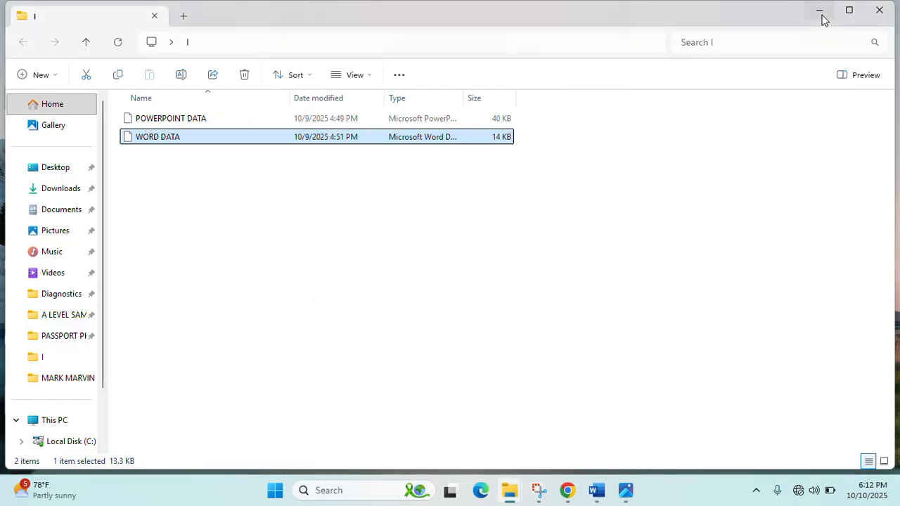
click(820, 15)
- Open A LEVEL SAMPLE PRAC QUESTION > ICT_ABRIDGED SUPPORT > PASSPORT PHOTOS
double_click(617, 107)
click(194, 118)
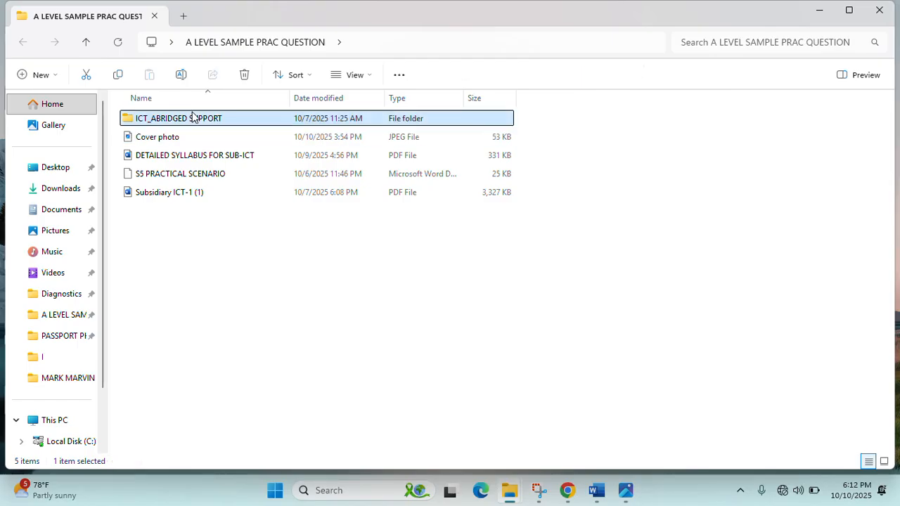
double_click(194, 118)
double_click(155, 140)
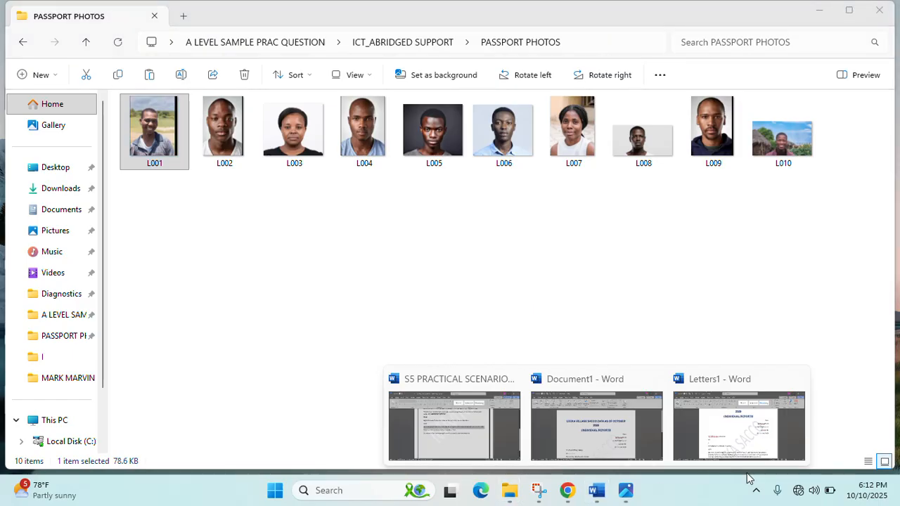
click(740, 456)
- Place the L001 passport photo under ID: and shrink it to about a third
scroll(367, 348, down, 3)
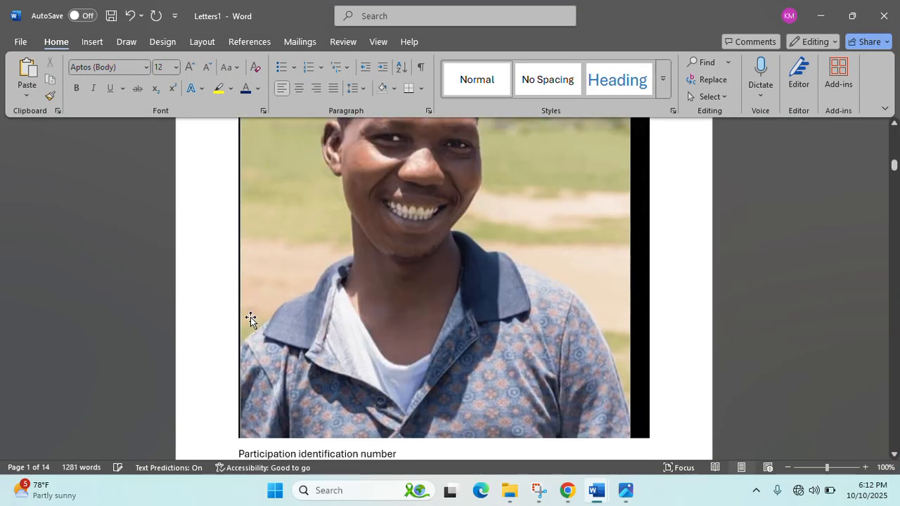
scroll(359, 318, up, 3)
scroll(505, 369, down, 4)
click(642, 371)
drag(649, 376, 330, 133)
scroll(378, 237, up, 7)
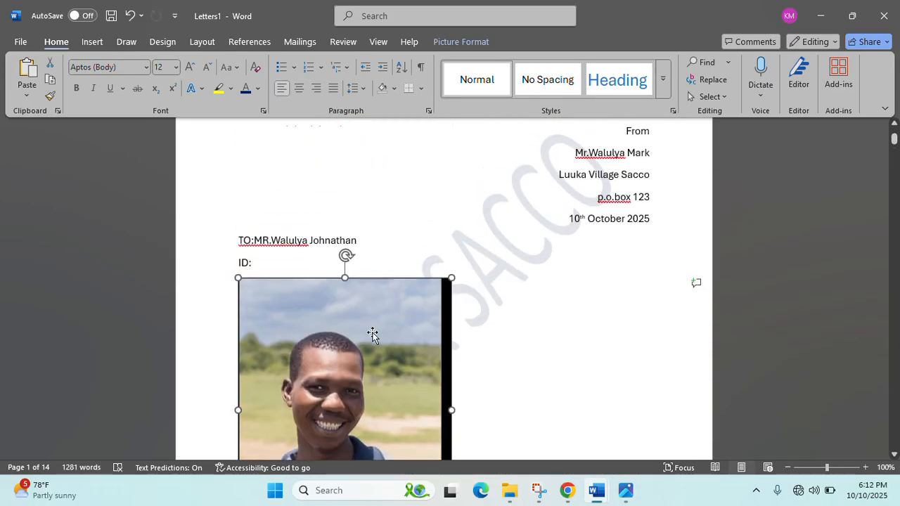
scroll(373, 336, down, 3)
drag(452, 401, 312, 239)
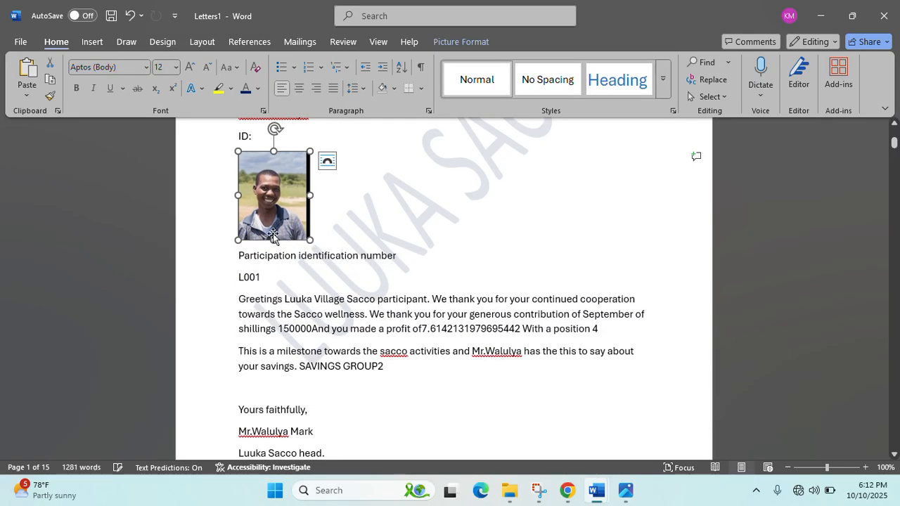
scroll(314, 344, down, 10)
scroll(314, 339, up, 15)
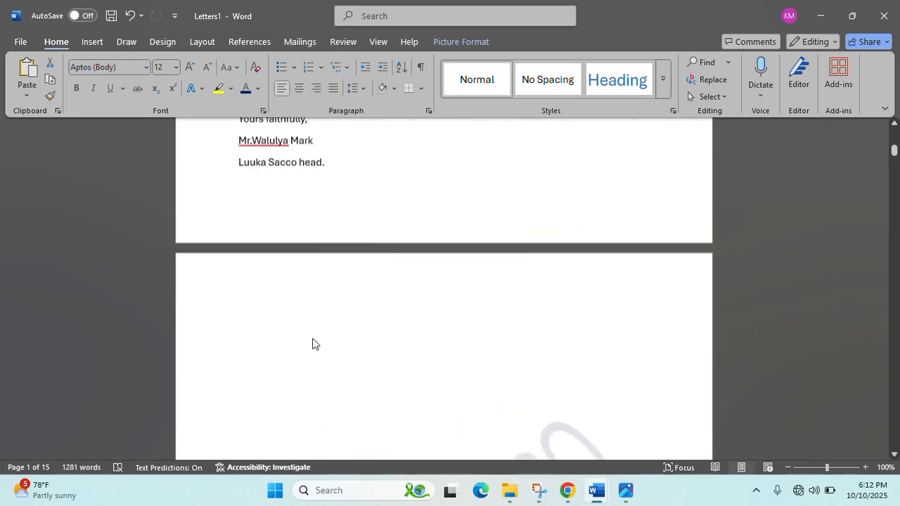
- Shrink the L001 photo further to a small thumbnail below the ID: line
drag(310, 431, 275, 386)
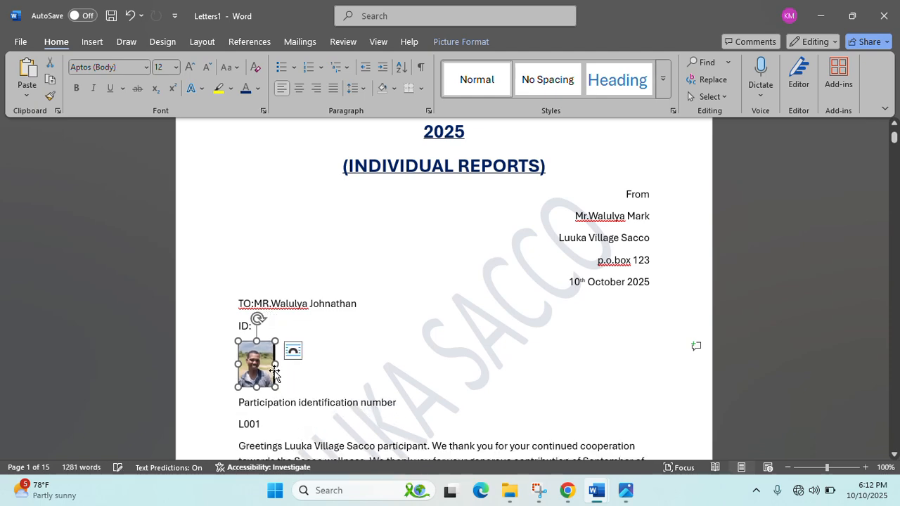
scroll(367, 418, down, 18)
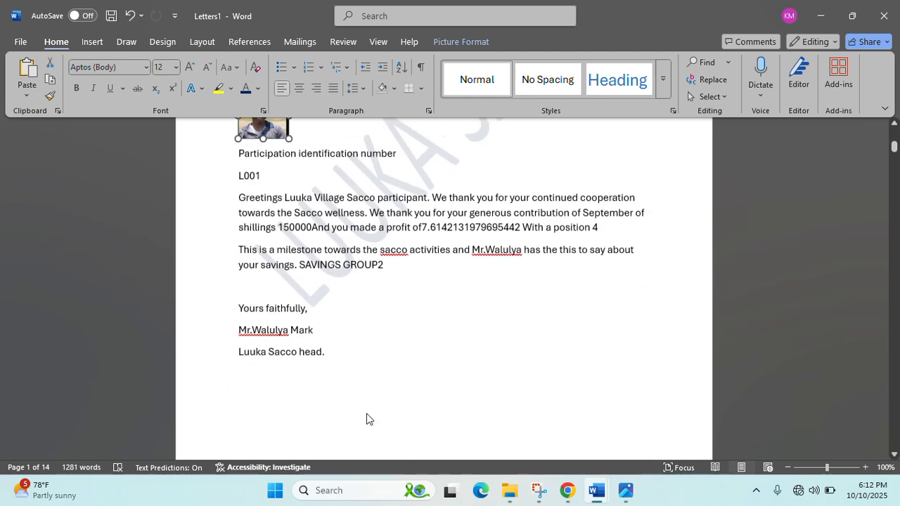
scroll(368, 438, down, 3)
scroll(367, 438, up, 12)
scroll(369, 438, down, 3)
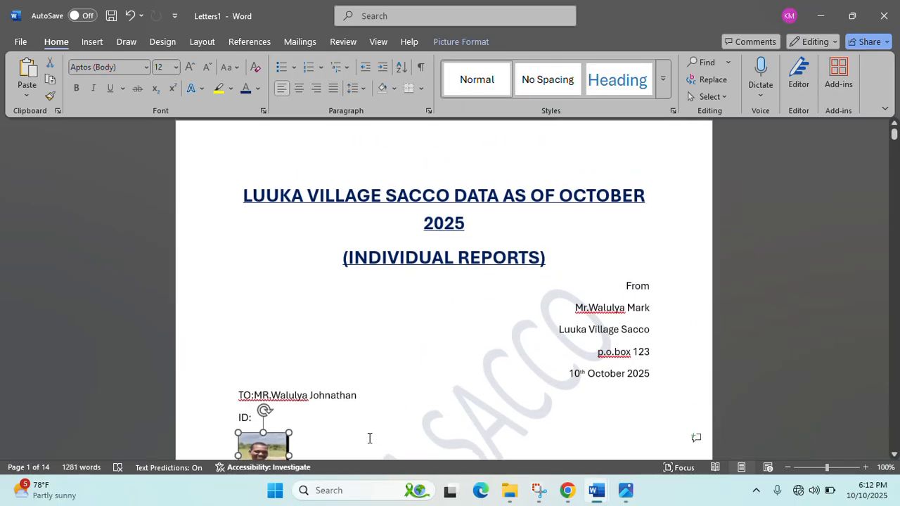
scroll(369, 438, down, 1)
click(304, 412)
click(271, 409)
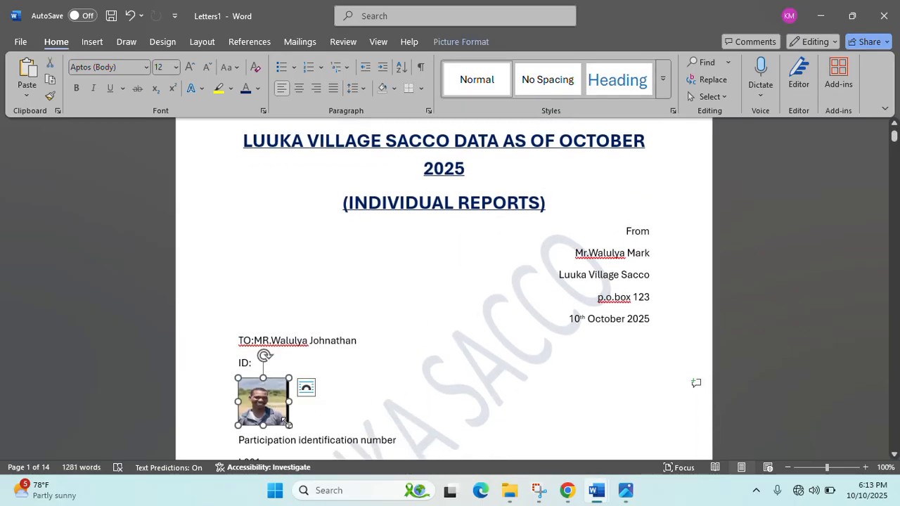
drag(288, 424, 284, 416)
click(315, 409)
scroll(323, 416, down, 15)
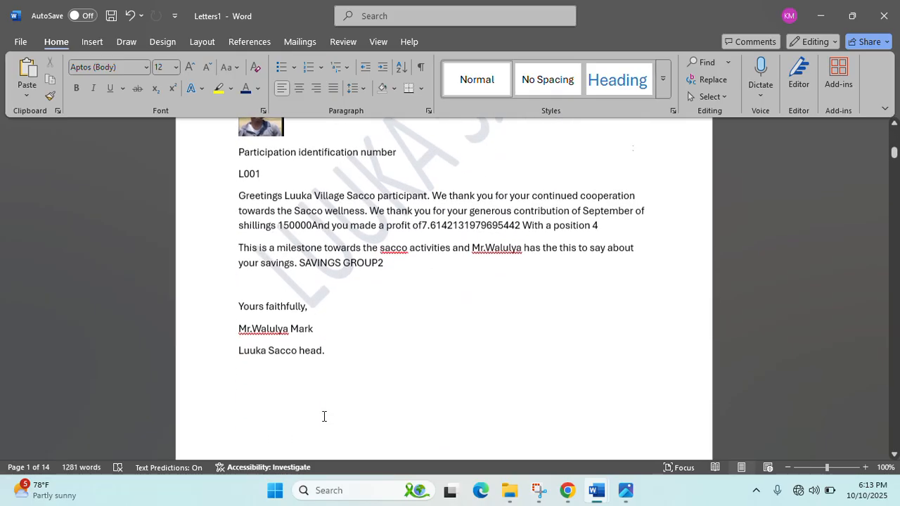
scroll(323, 394, down, 1)
scroll(312, 284, up, 1)
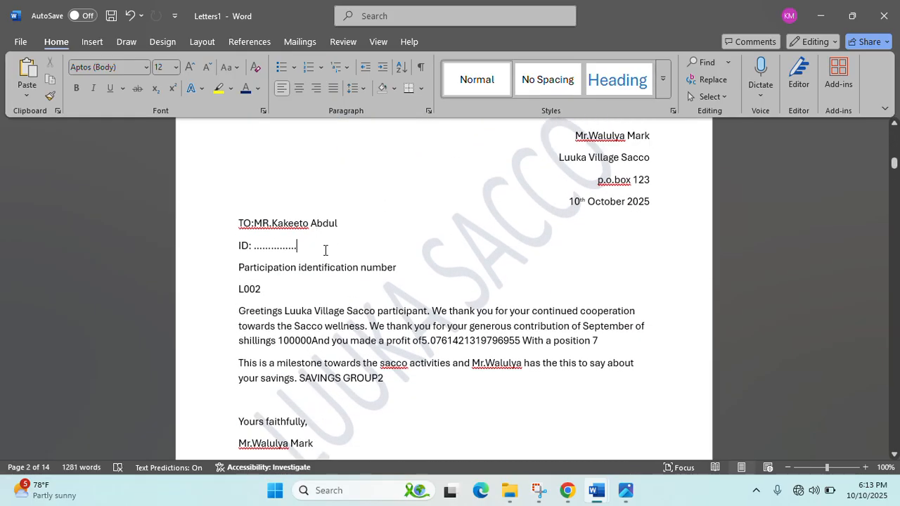
- Remove the dotted ID placeholder in L002's letter, add a line below, and drag in the L002 photo
key(BackSpace)
key(BackSpace)
key(BackSpace)
key(Return)
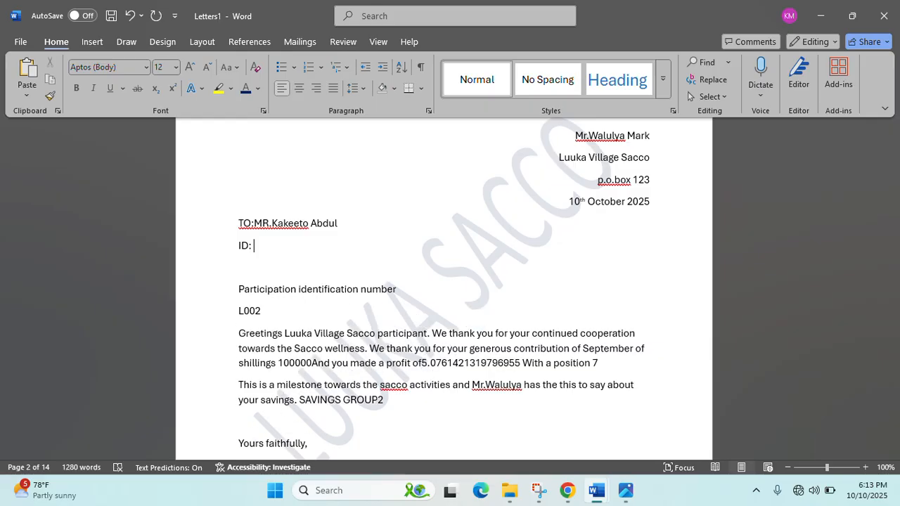
mouse_move(511, 495)
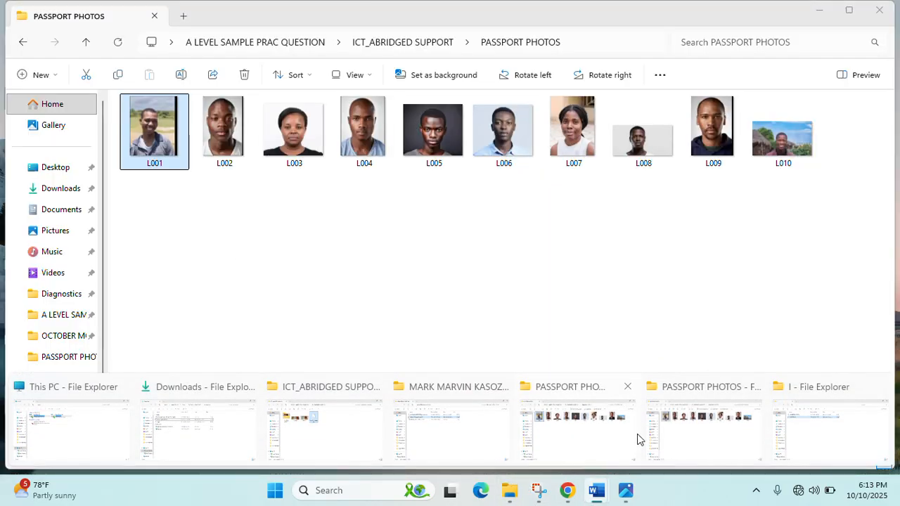
click(584, 453)
click(234, 155)
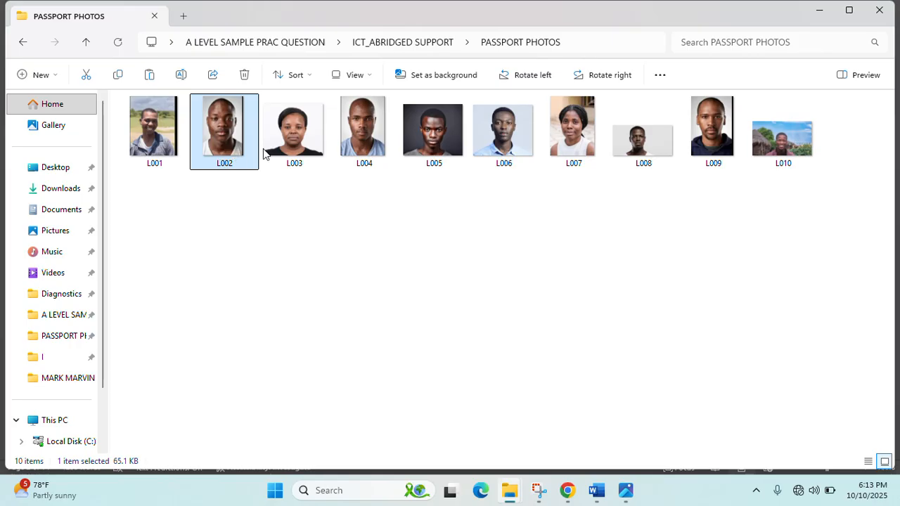
mouse_move(596, 490)
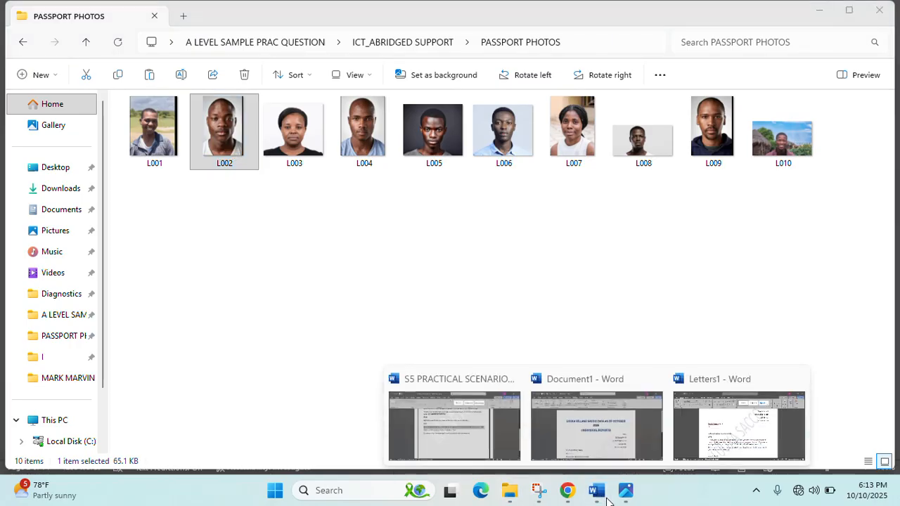
click(701, 430)
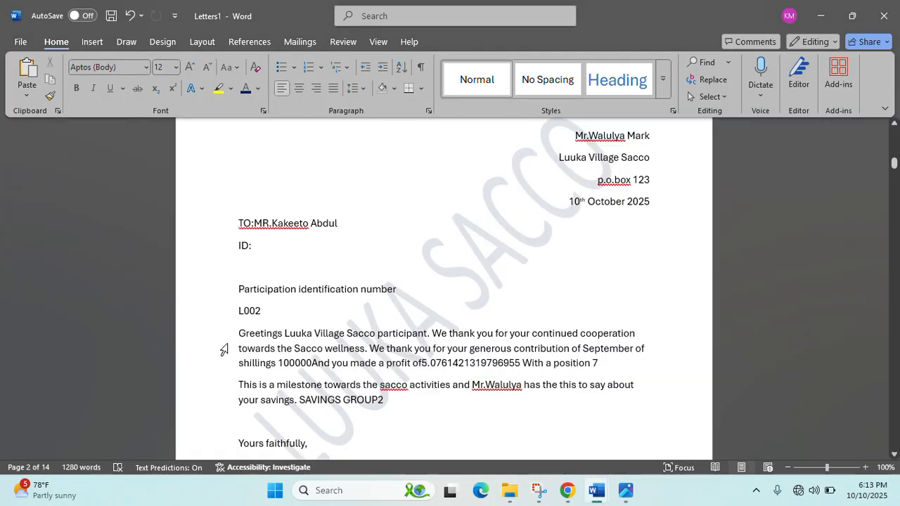
drag(224, 349, 223, 349)
- Shrink the L002 photo to a small passport-sized thumbnail under the ID line
scroll(358, 313, down, 2)
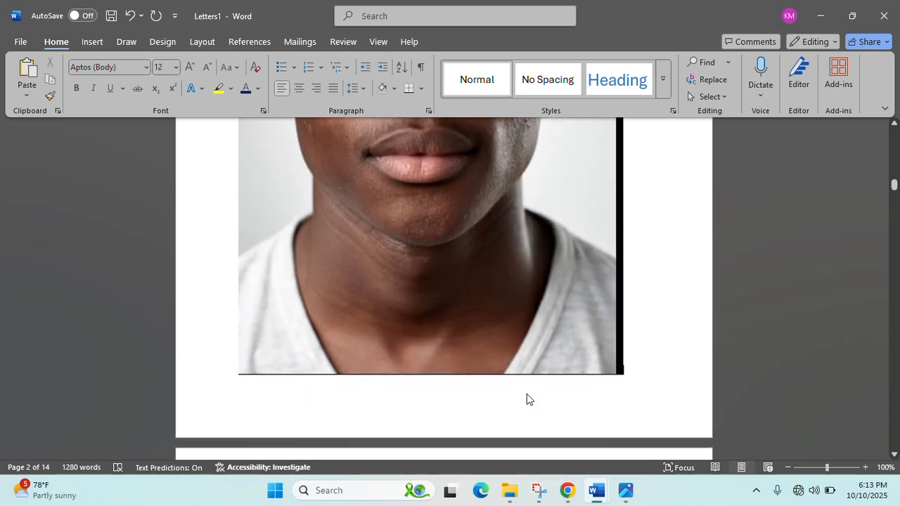
click(569, 362)
drag(623, 374, 439, 179)
scroll(457, 277, up, 8)
scroll(472, 409, down, 4)
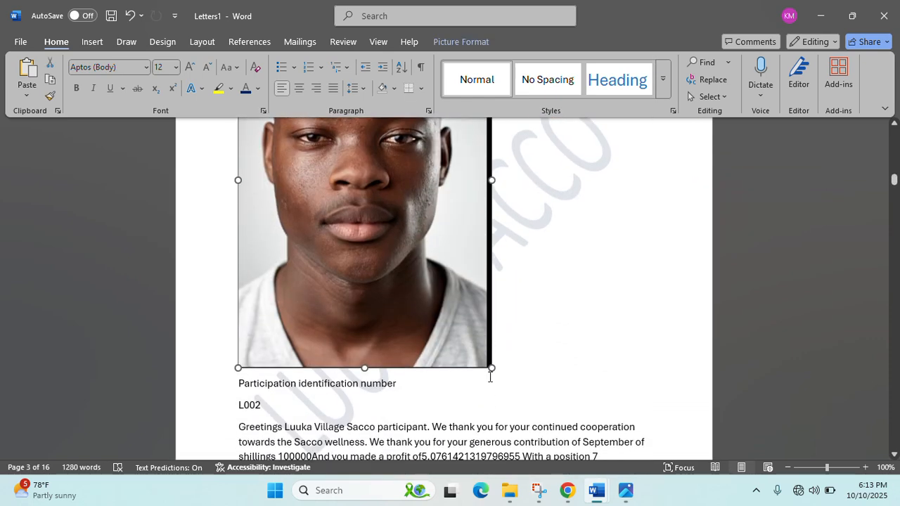
drag(490, 366, 317, 176)
scroll(329, 281, up, 4)
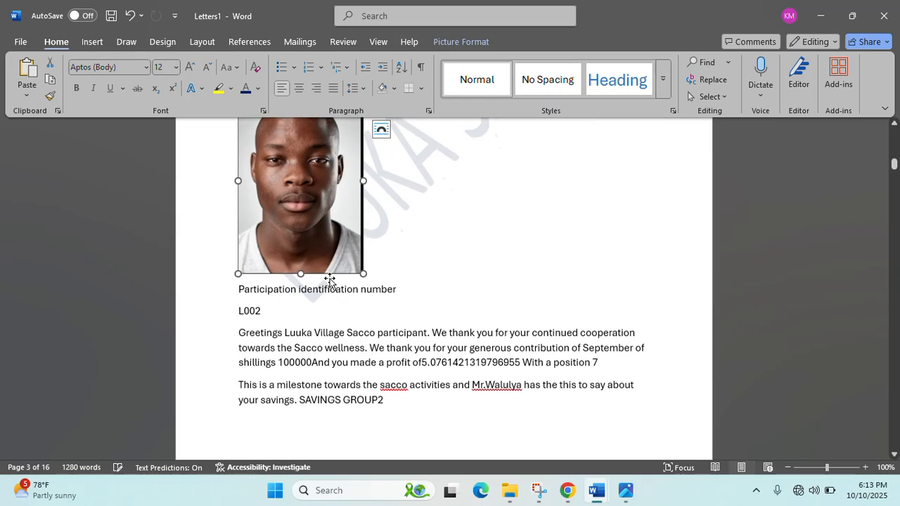
drag(363, 430, 264, 299)
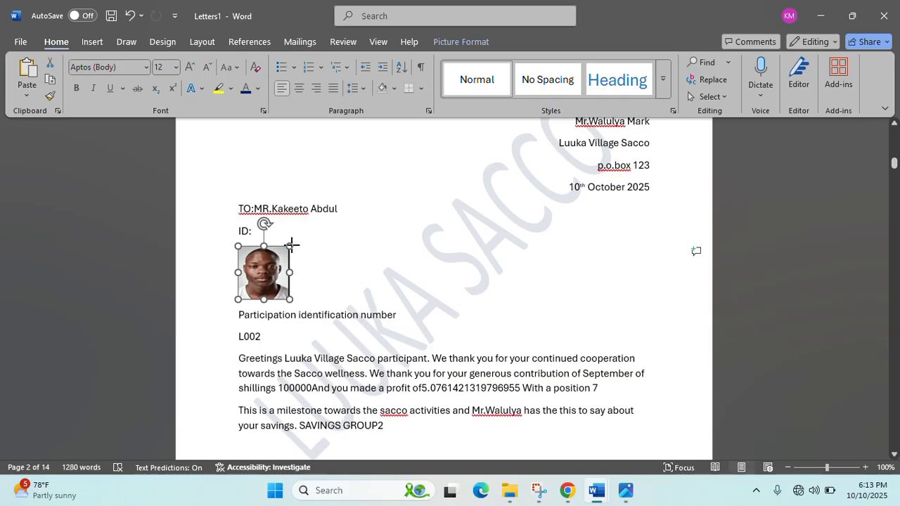
drag(291, 244, 294, 242)
scroll(349, 336, down, 10)
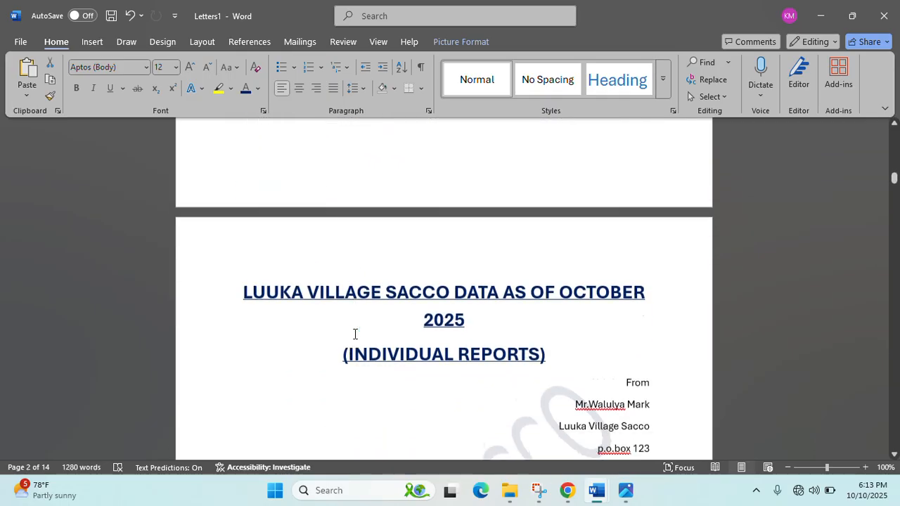
- Delete the dotted ID placeholder in L003's letter and paste the L003 passport photo there
click(321, 275)
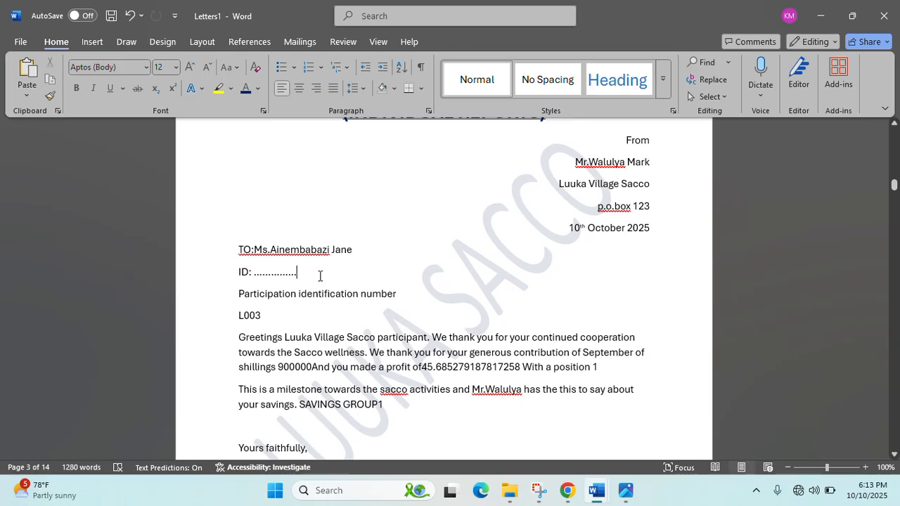
key(BackSpace)
key(BackSpace)
key(BackSpace)
key(BackSpace)
key(BackSpace)
key(BackSpace)
key(BackSpace)
key(BackSpace)
key(BackSpace)
key(BackSpace)
key(BackSpace)
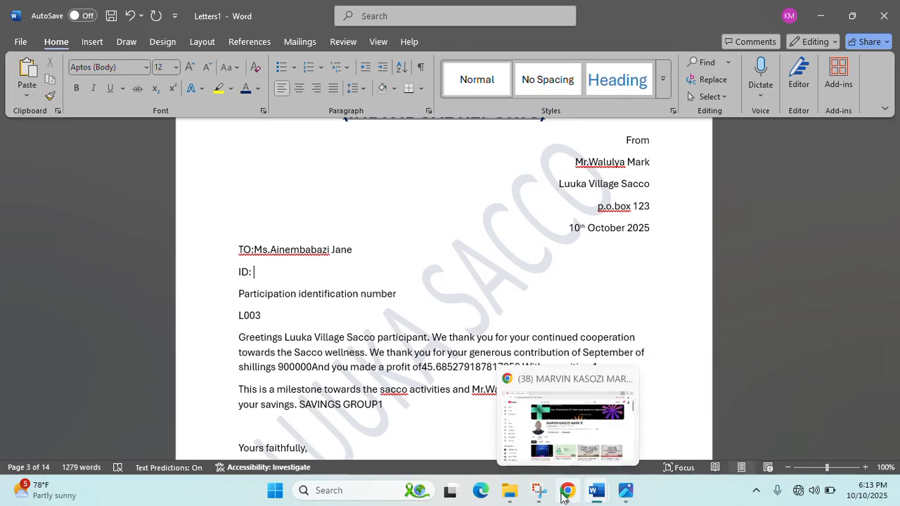
mouse_move(515, 498)
click(587, 430)
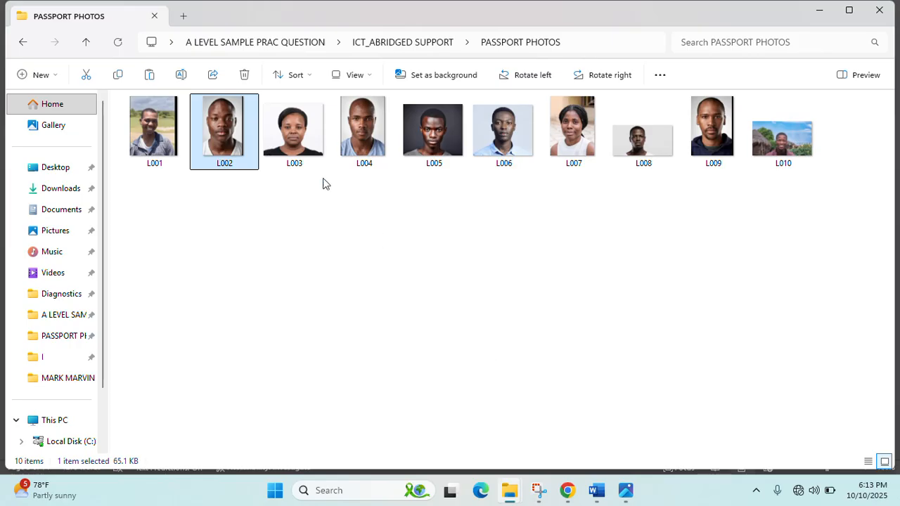
click(309, 158)
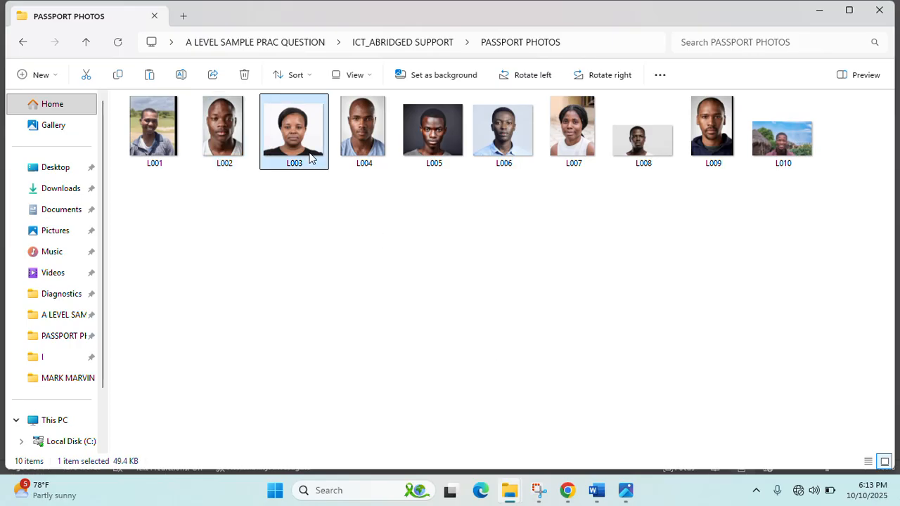
key(alt+Tab)
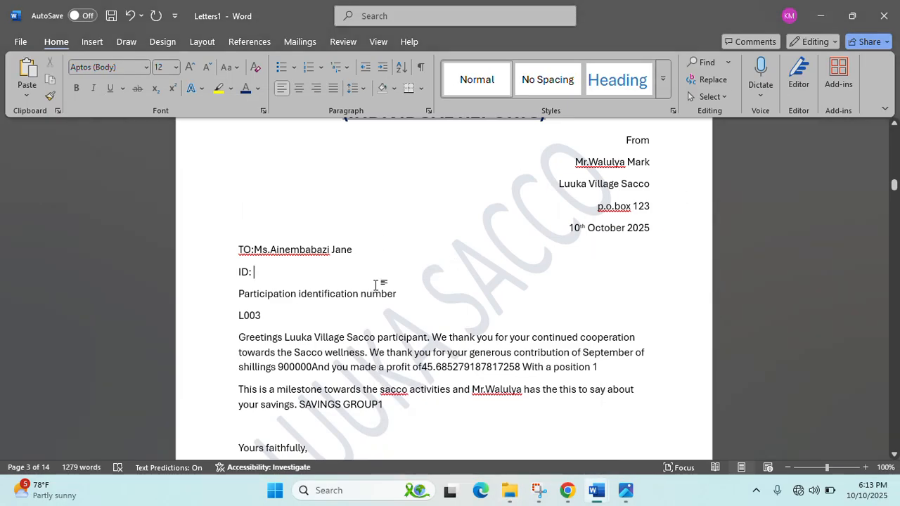
key(ctrl+v)
- Shrink the L003 photo down to a small passport size
scroll(464, 310, down, 10)
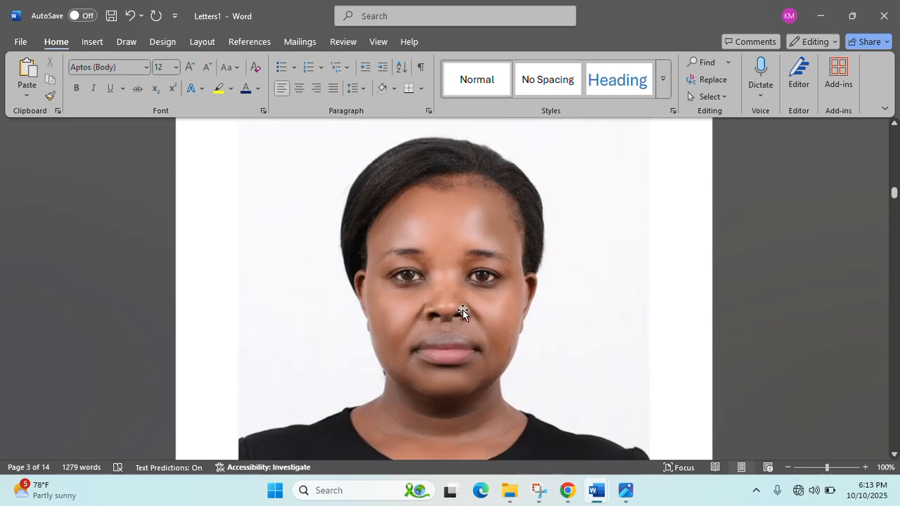
scroll(483, 333, up, 5)
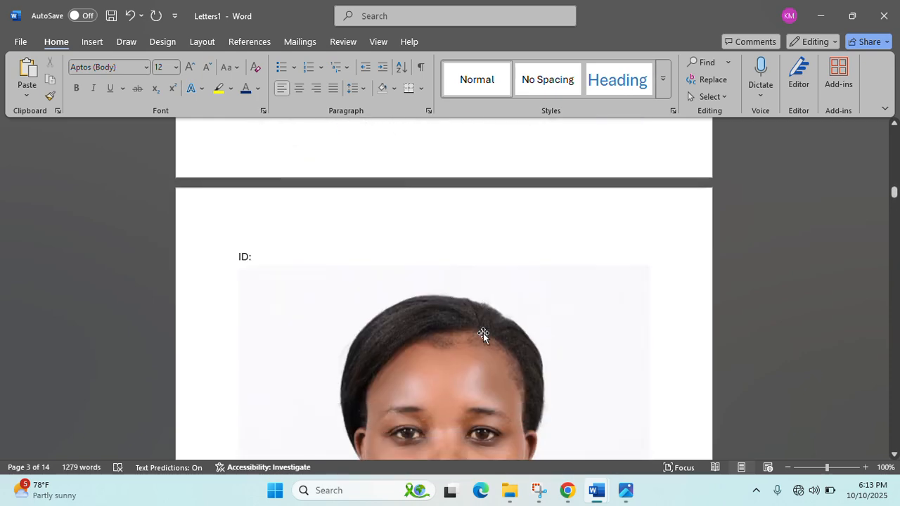
scroll(483, 333, down, 5)
click(483, 333)
drag(649, 373, 414, 168)
scroll(398, 350, down, 1)
scroll(397, 350, up, 5)
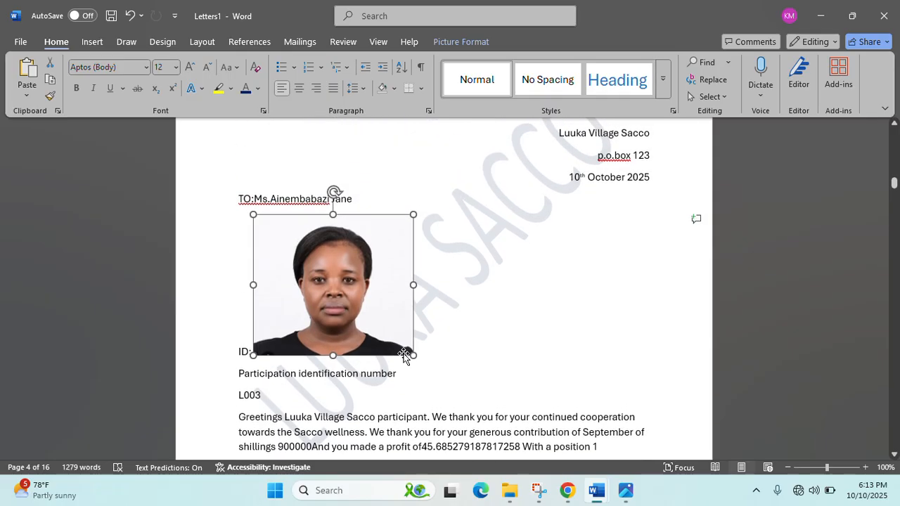
drag(408, 355, 373, 329)
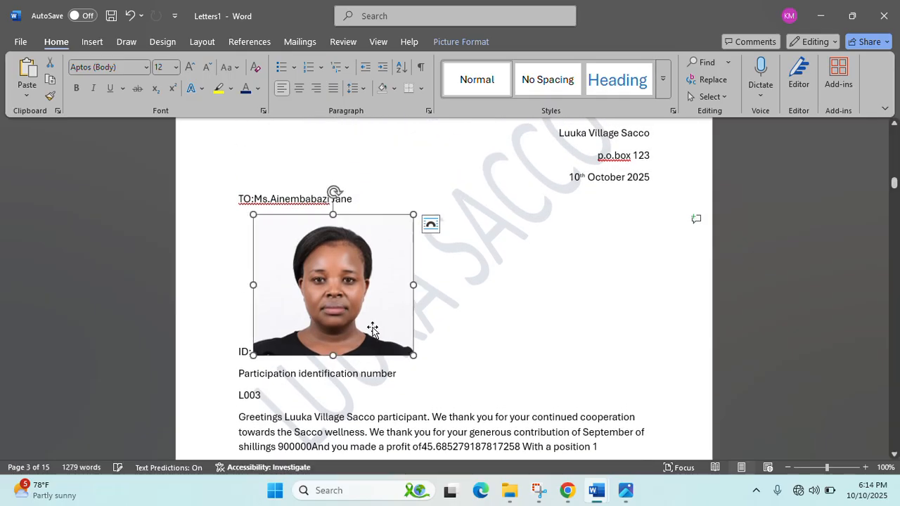
drag(414, 355, 324, 275)
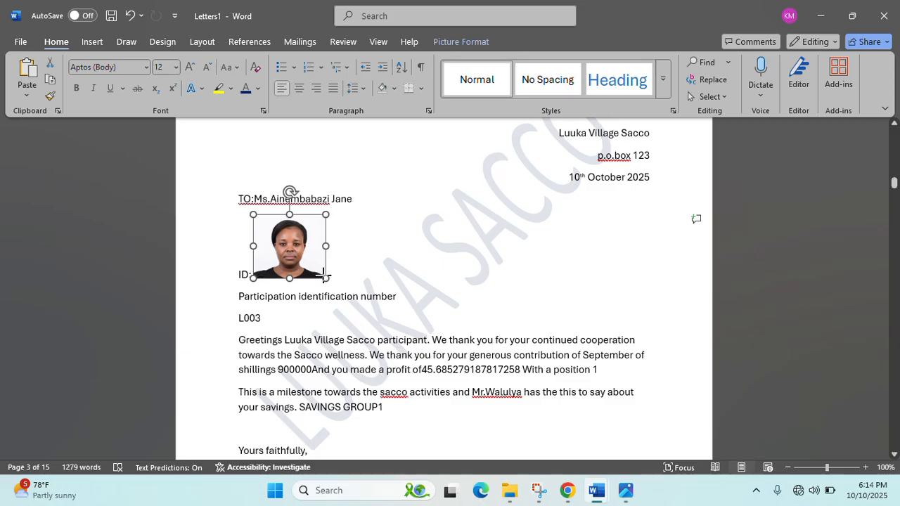
scroll(411, 350, up, 12)
scroll(411, 350, down, 10)
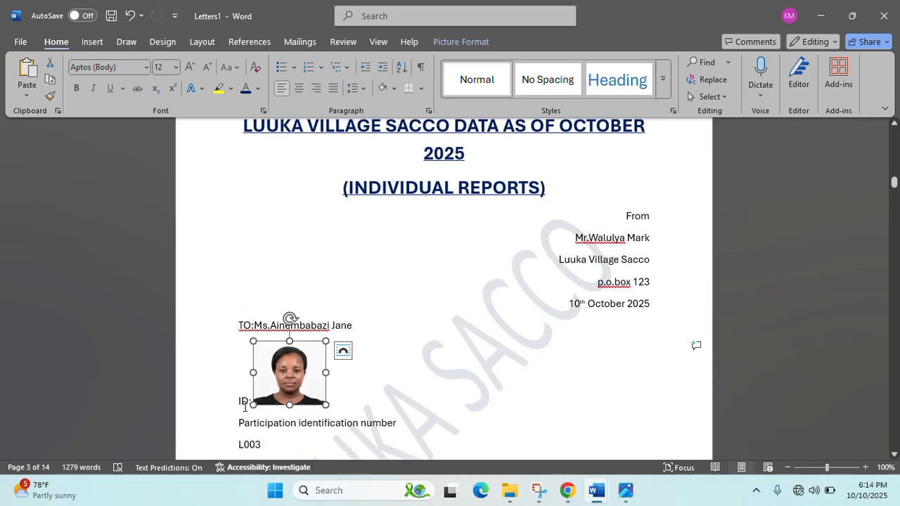
- Move the L003 photo onto its own line below ID and make it slightly smaller
click(245, 406)
key(Return)
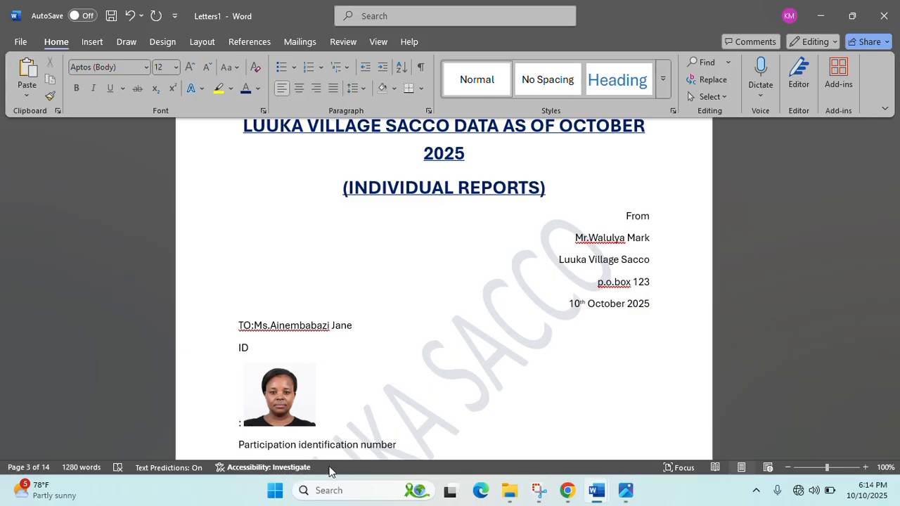
click(285, 395)
drag(315, 425, 294, 408)
click(355, 388)
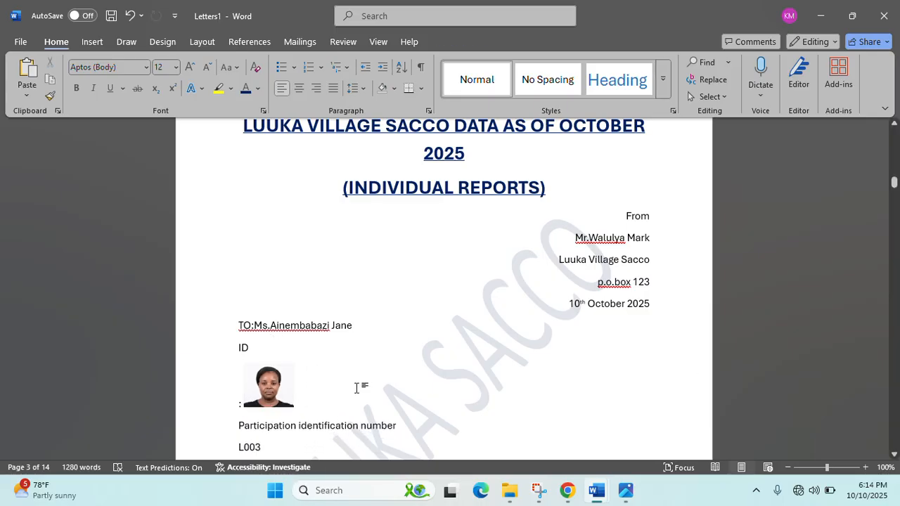
scroll(357, 387, down, 8)
scroll(356, 387, down, 15)
scroll(357, 387, up, 2)
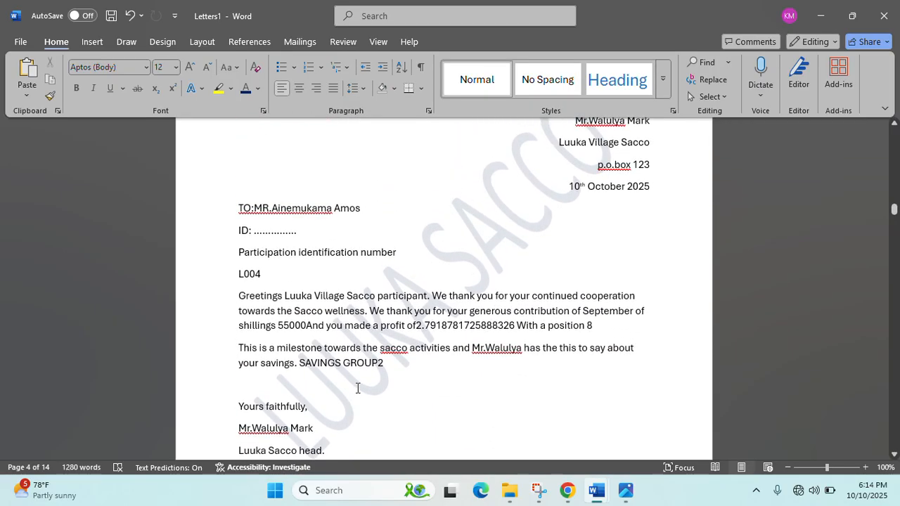
- Copy the L004 passport photo and paste it on a new line below the ID line
scroll(361, 374, up, 1)
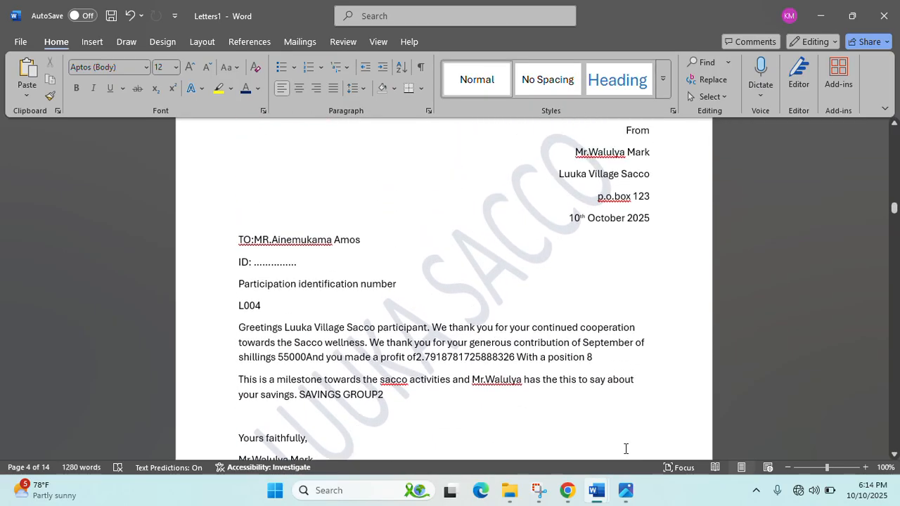
mouse_move(520, 496)
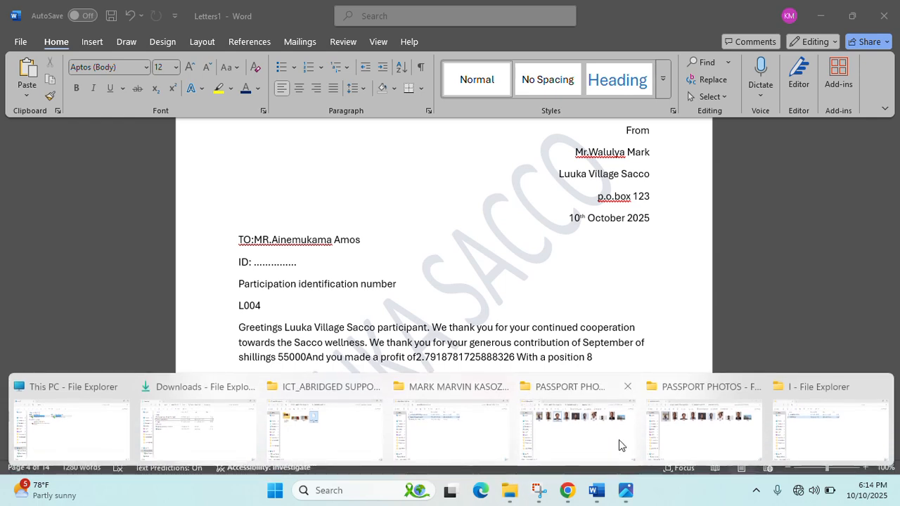
click(623, 445)
click(354, 156)
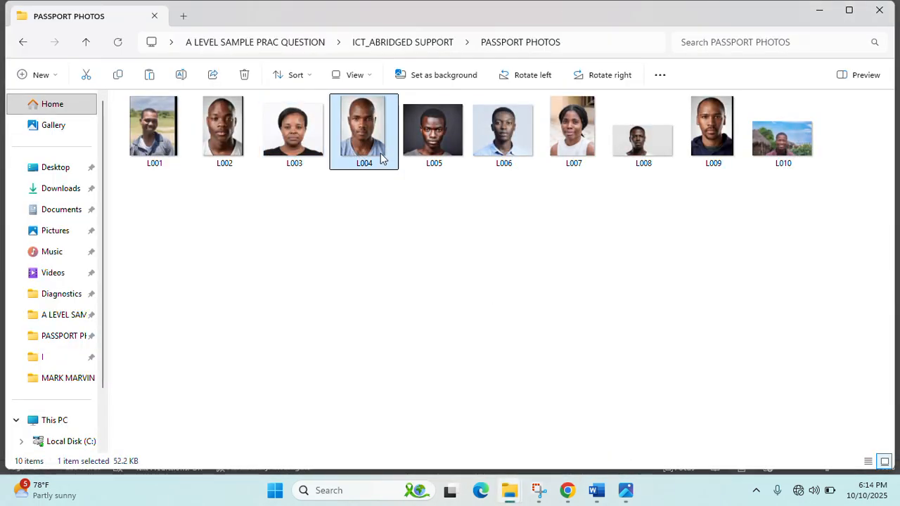
mouse_move(596, 490)
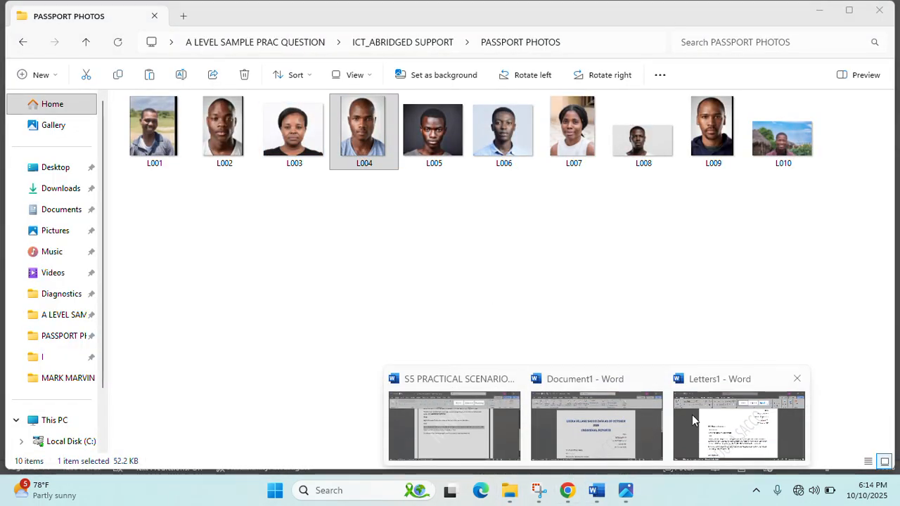
click(679, 416)
scroll(708, 417, down, 2)
scroll(282, 300, up, 3)
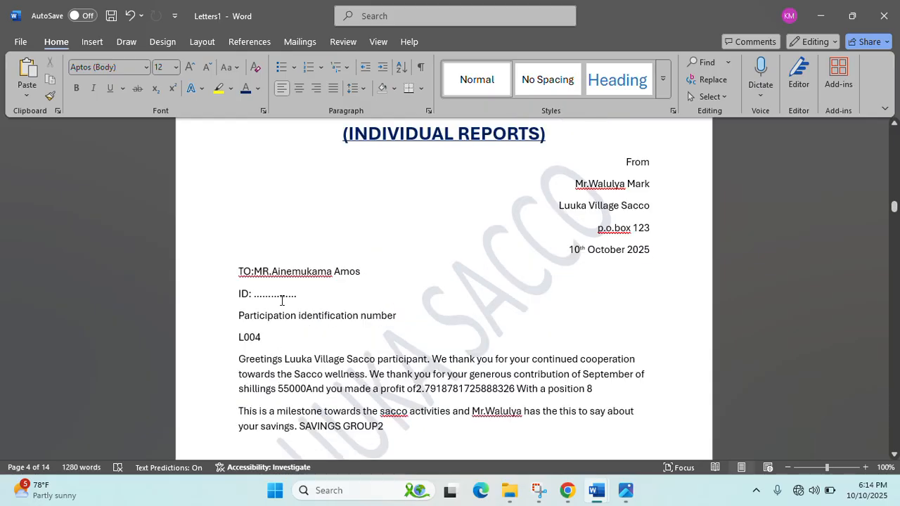
key(ctrl+z)
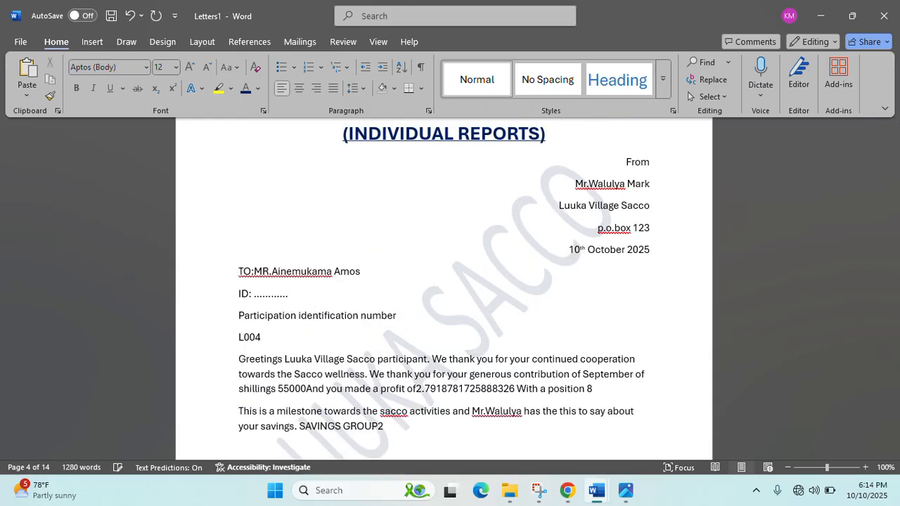
key(Return)
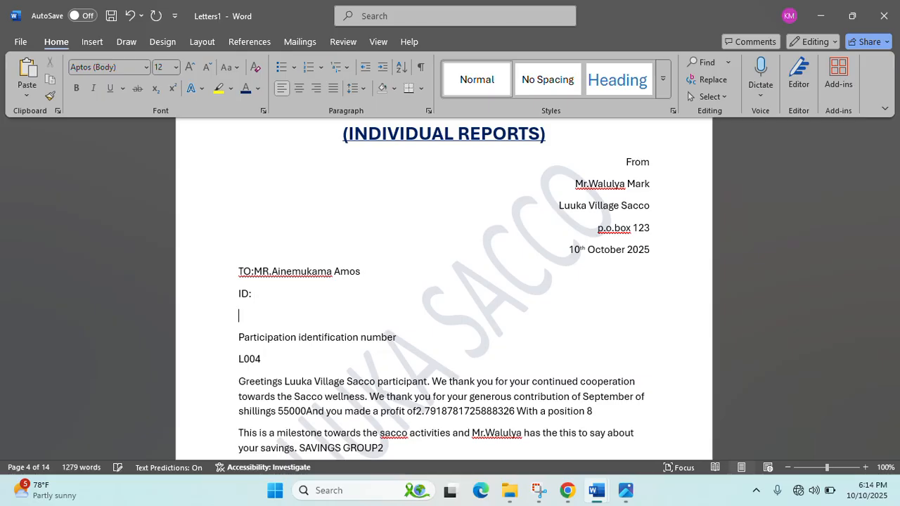
key(ctrl+v)
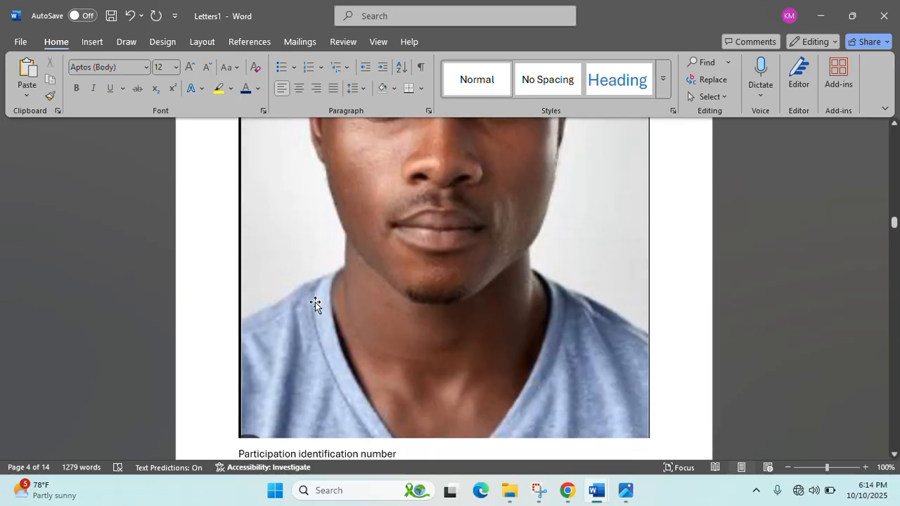
- Shrink the page-filling L004 photo to passport size, shortening its height
scroll(315, 302, down, 2)
click(487, 368)
drag(650, 376, 402, 123)
scroll(334, 282, up, 2)
scroll(397, 434, down, 2)
drag(399, 399, 291, 185)
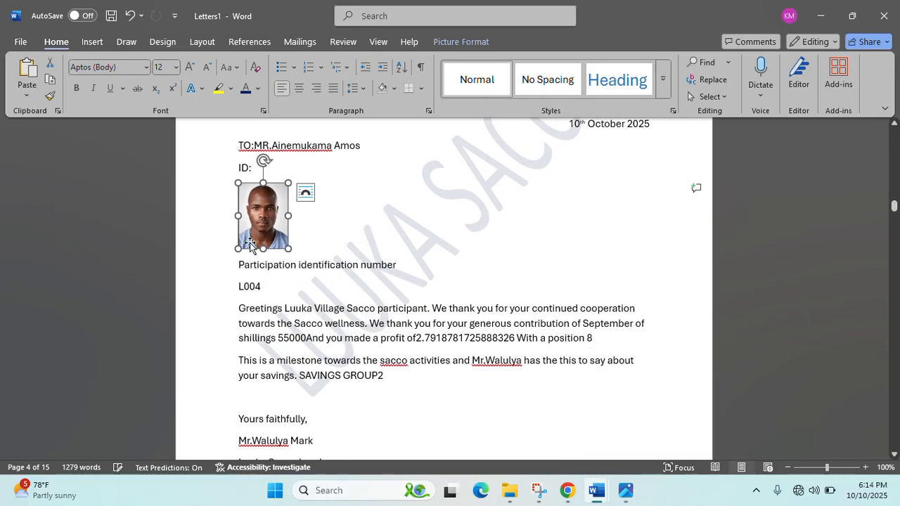
drag(263, 253, 260, 238)
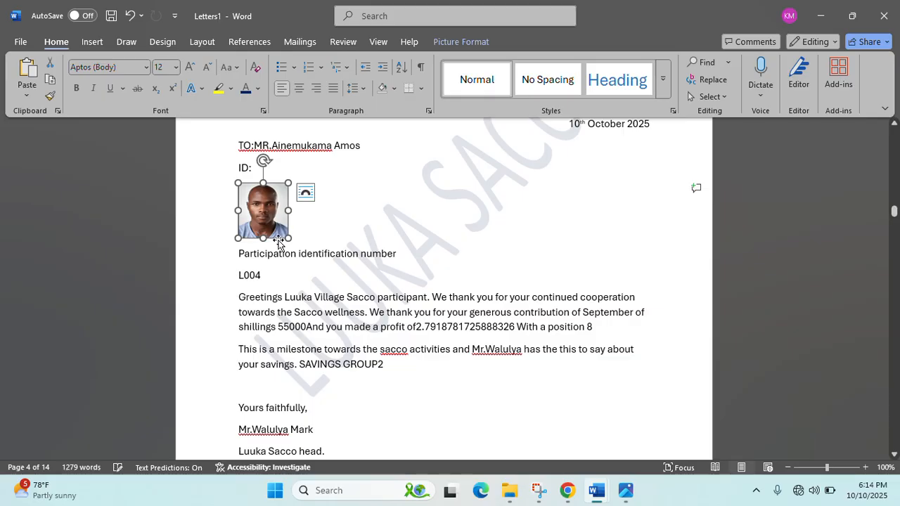
click(312, 263)
- Clear L005's ID dots and paste the L005 passport photo on a new line below ID:
scroll(312, 267, down, 5)
scroll(309, 270, down, 10)
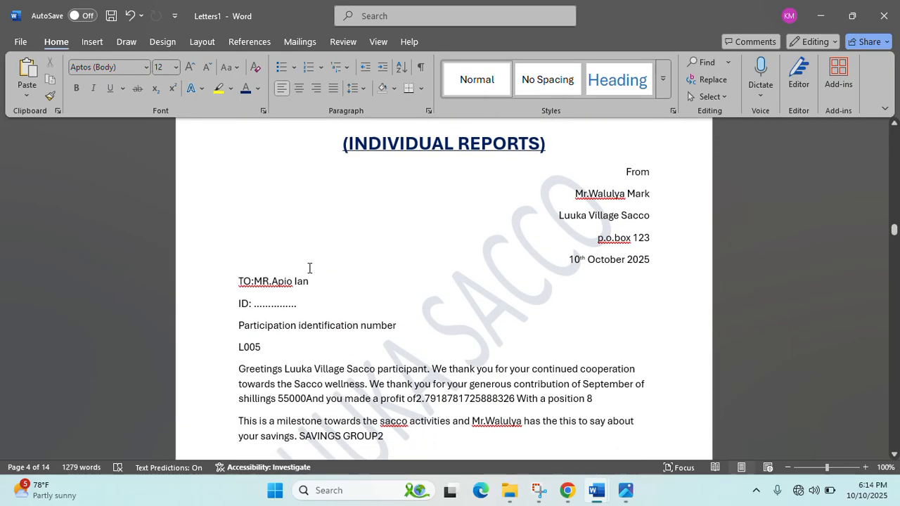
key(BackSpace)
key(BackSpace)
key(BackSpace)
key(BackSpace)
key(BackSpace)
key(BackSpace)
key(BackSpace)
key(BackSpace)
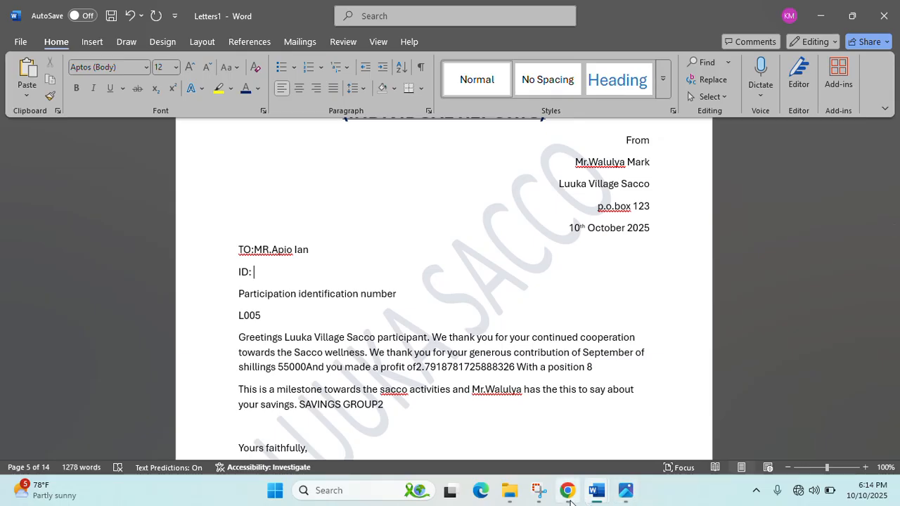
mouse_move(570, 501)
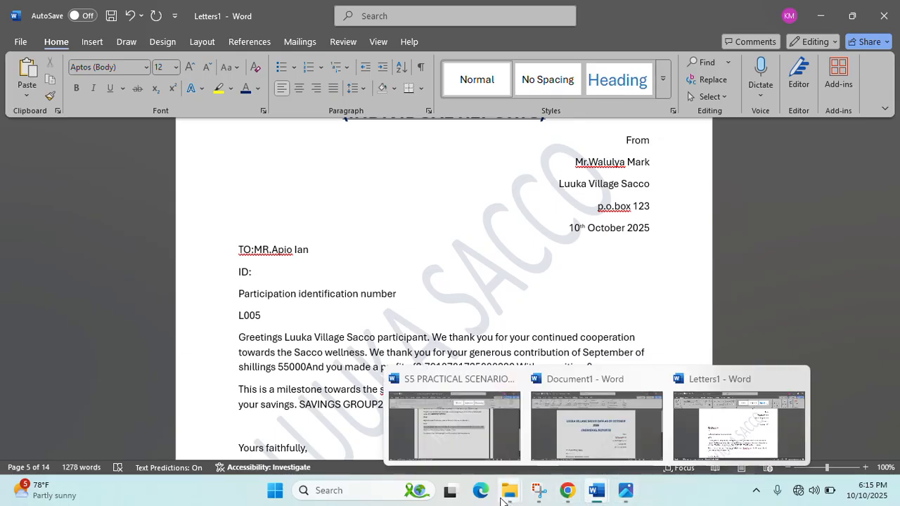
mouse_move(509, 492)
click(566, 450)
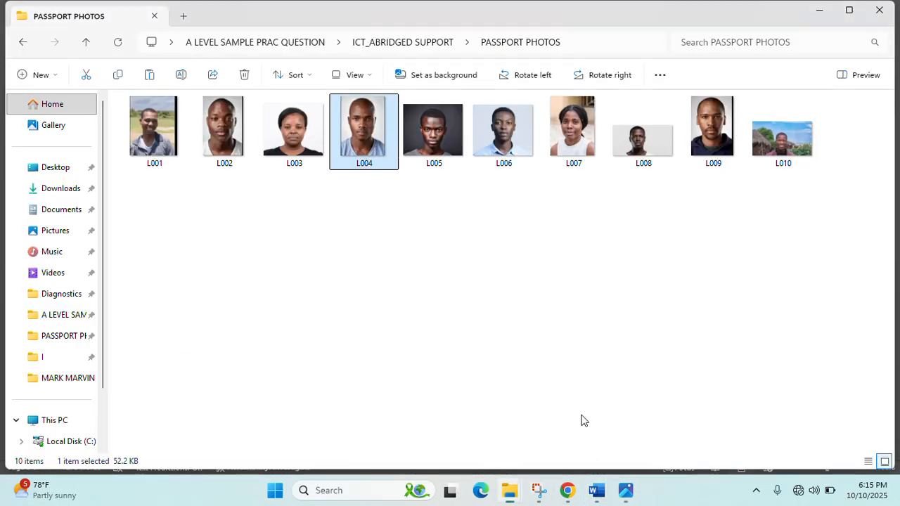
click(431, 138)
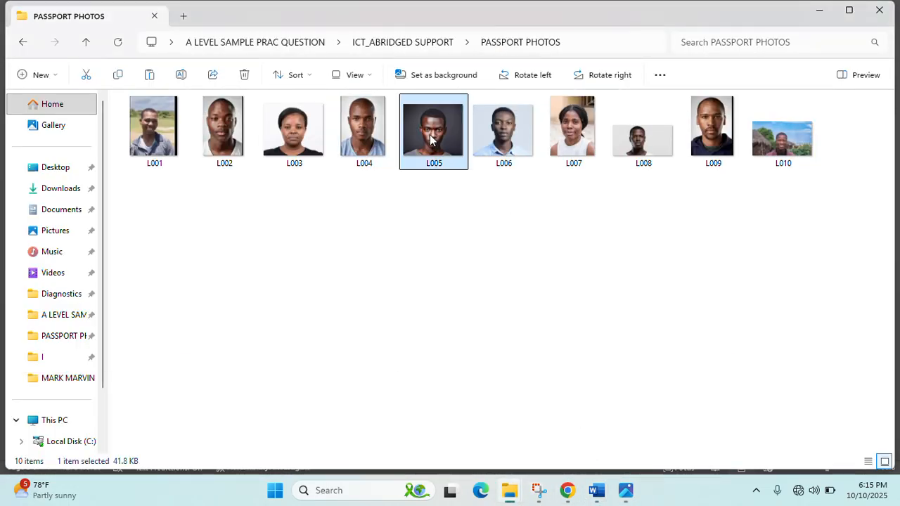
click(819, 10)
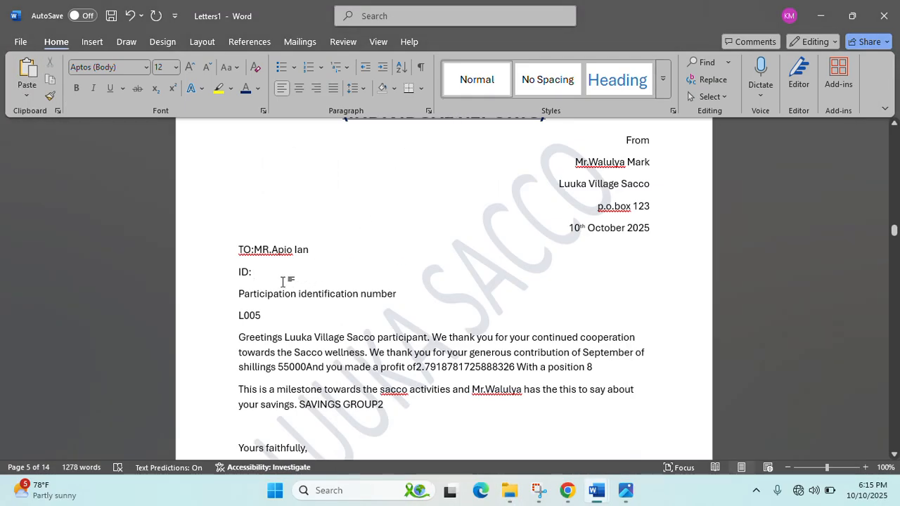
key(Return)
key(ctrl+v)
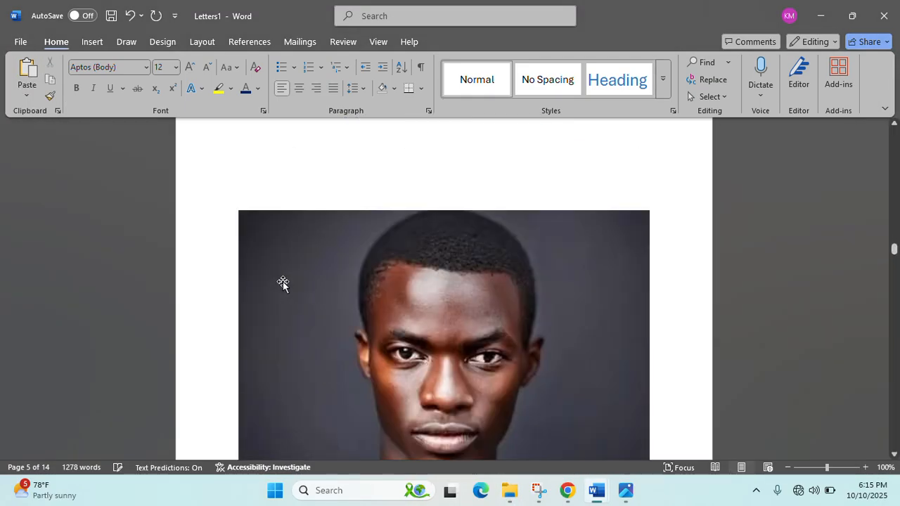
- Shrink the L005 photo to a small passport thumbnail
click(606, 426)
drag(650, 439, 402, 226)
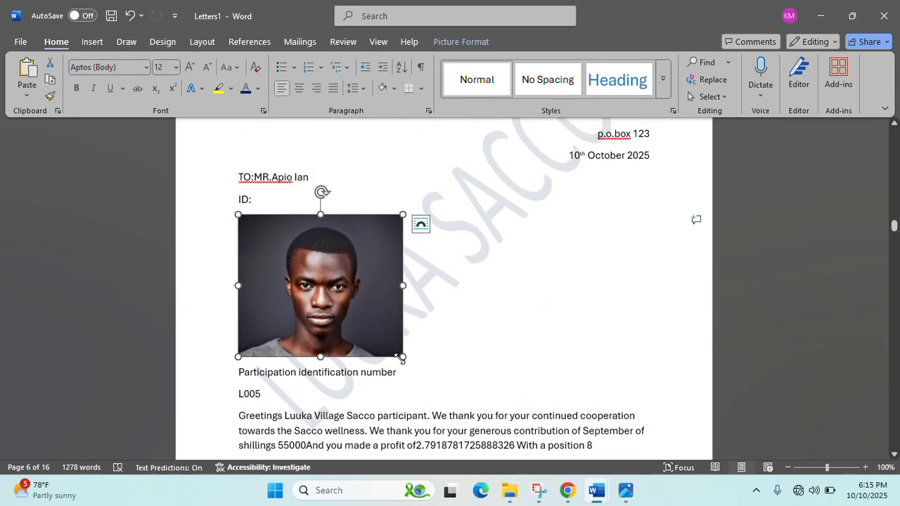
drag(401, 358, 288, 241)
- Deselect the previous photo and delete the dotted placeholder on L006's ID line
click(362, 287)
scroll(364, 344, down, 4)
scroll(365, 345, up, 4)
scroll(375, 356, down, 10)
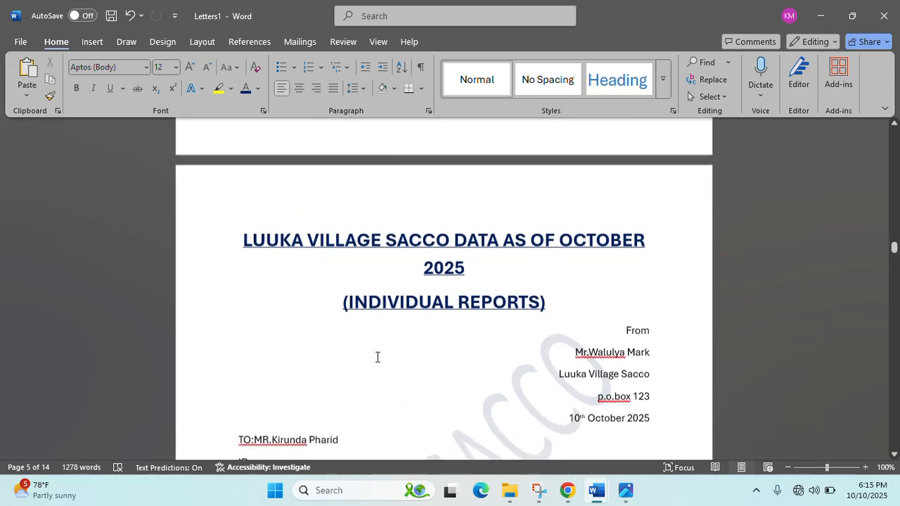
scroll(377, 357, up, 10)
scroll(377, 359, down, 13)
scroll(378, 362, down, 1)
click(314, 308)
key(BackSpace)
key(BackSpace)
key(BackSpace)
key(BackSpace)
key(BackSpace)
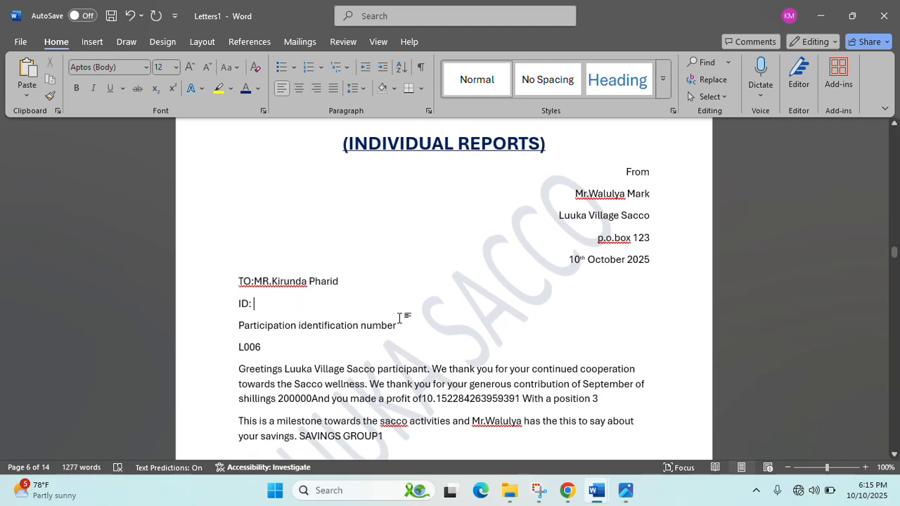
- Copy the L006 passport photo and paste it on a new line below ID:
click(509, 490)
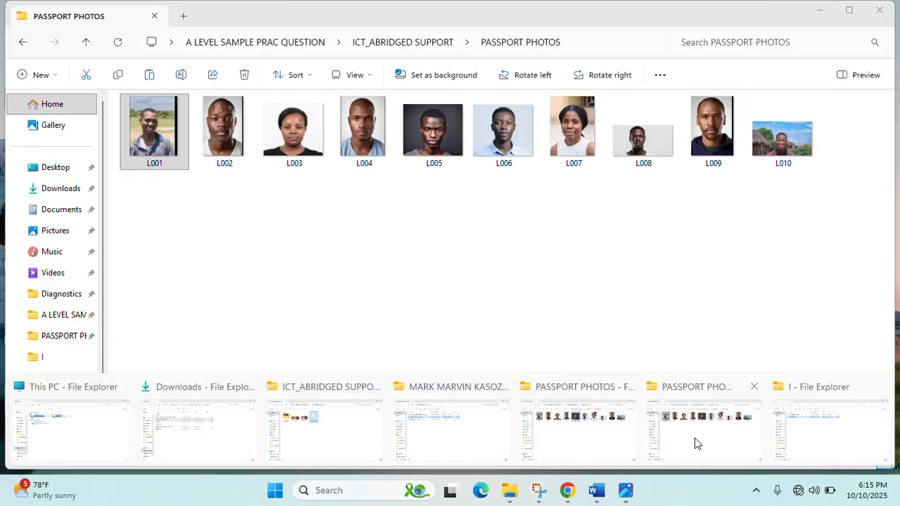
click(694, 441)
click(486, 144)
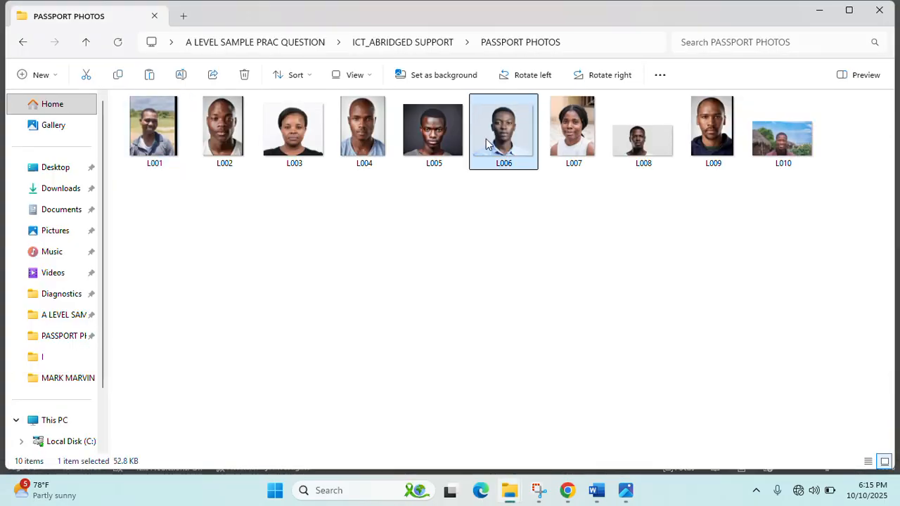
click(596, 490)
click(701, 450)
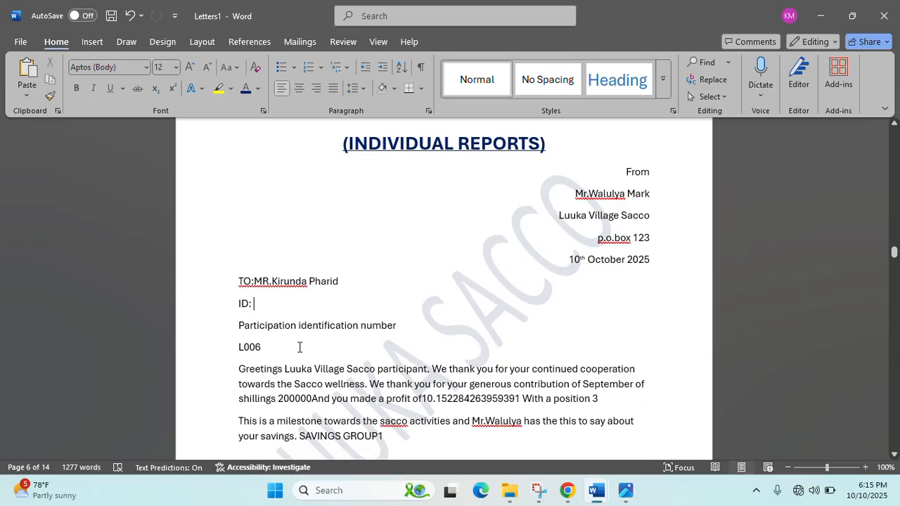
key(Return)
key(ctrl+v)
- Shrink the L006 photo to a small passport thumbnail
click(301, 348)
drag(650, 437, 251, 189)
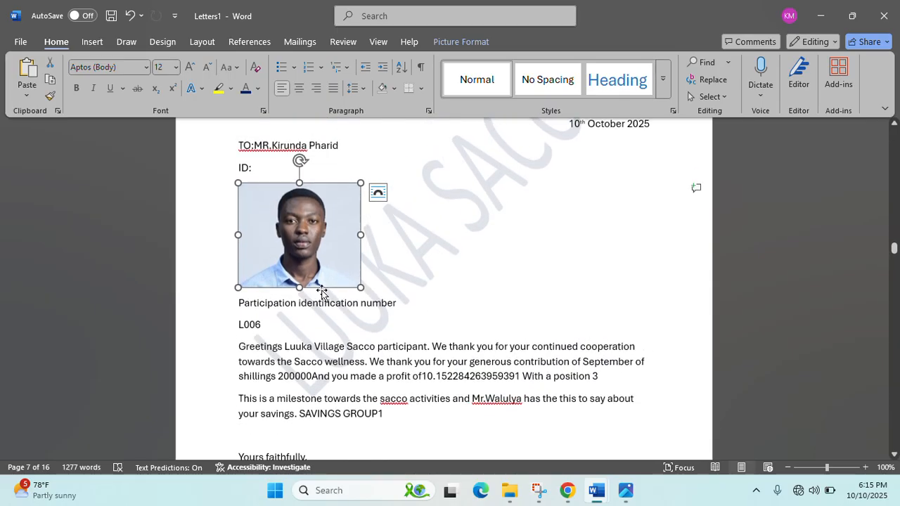
drag(354, 284, 288, 221)
click(373, 236)
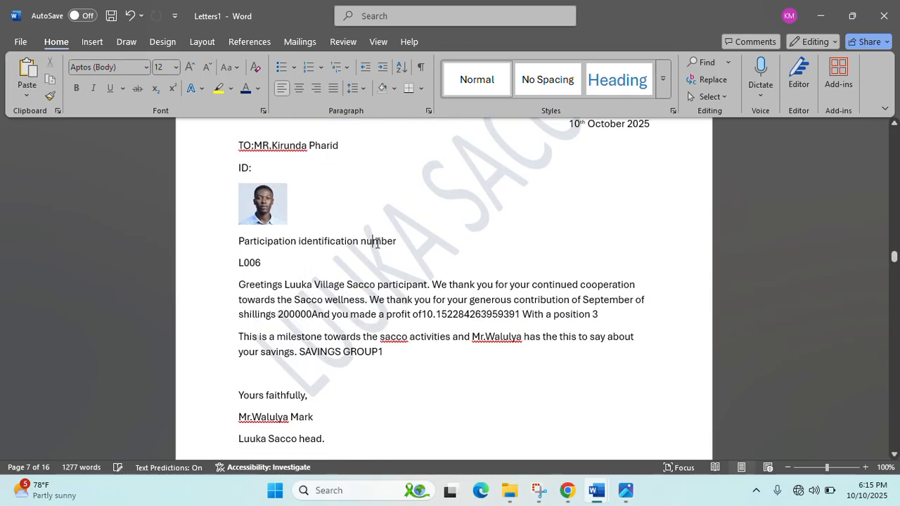
scroll(377, 243, down, 15)
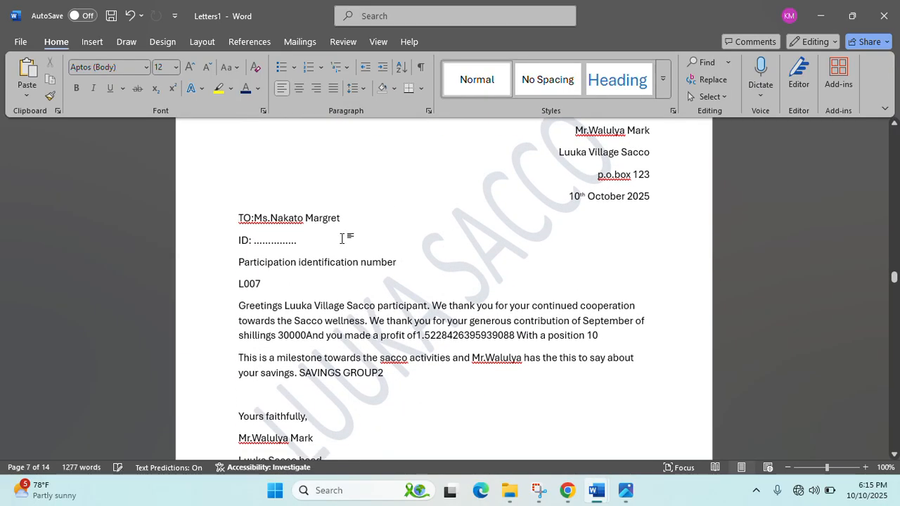
- Clear L007's ID dots and paste the L007 passport photo on a new line beneath
click(342, 239)
key(BackSpace)
key(BackSpace)
key(BackSpace)
key(BackSpace)
key(BackSpace)
key(BackSpace)
key(BackSpace)
key(BackSpace)
key(BackSpace)
key(Return)
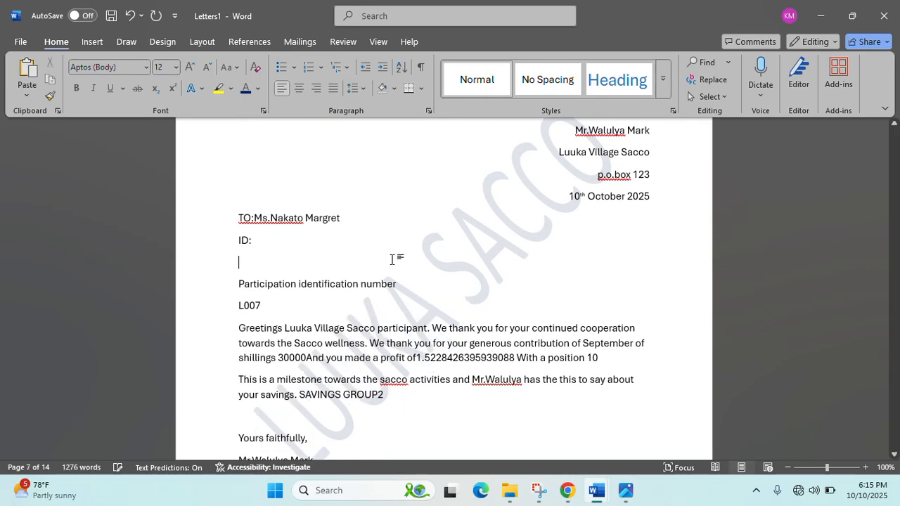
mouse_move(509, 496)
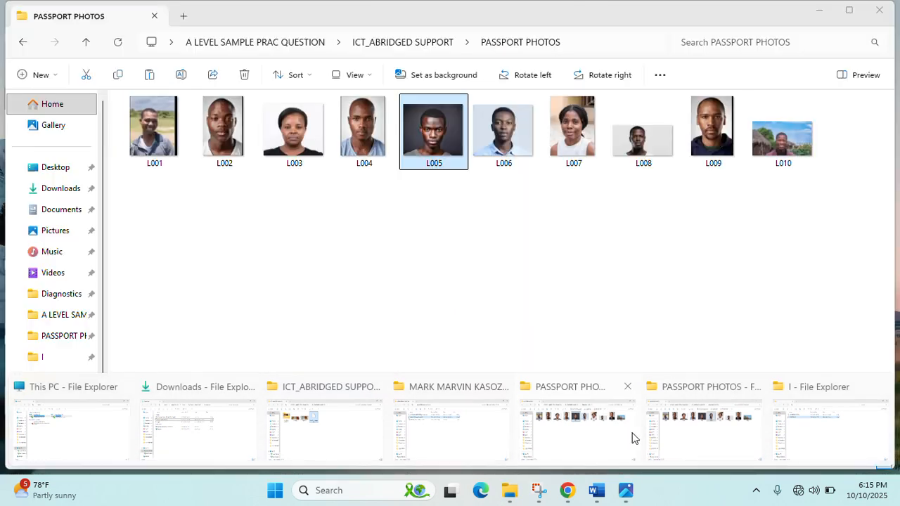
click(629, 436)
click(571, 138)
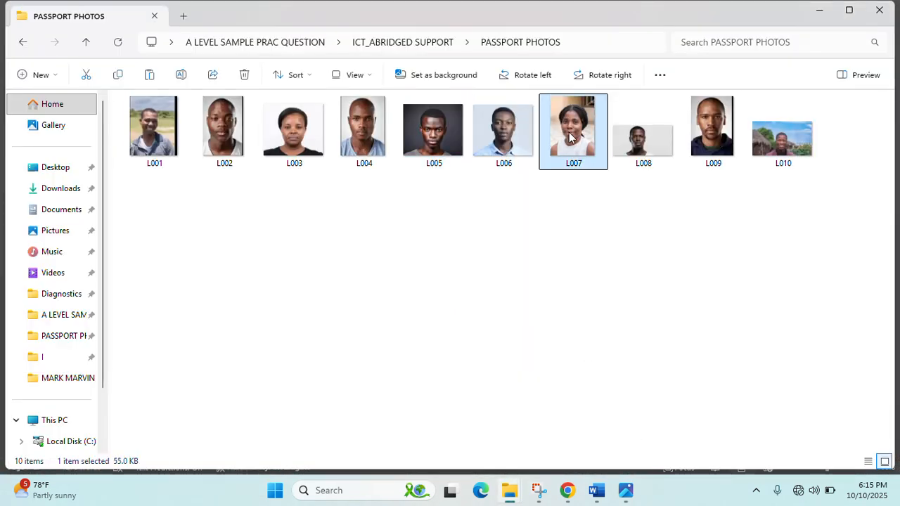
click(820, 9)
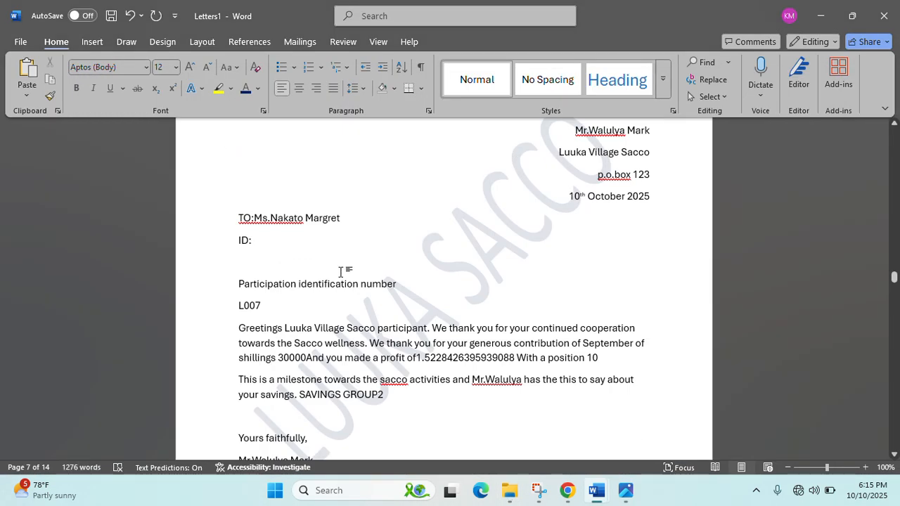
key(ctrl+v)
- Shrink the L007 photo to passport size using its corner handle
click(444, 329)
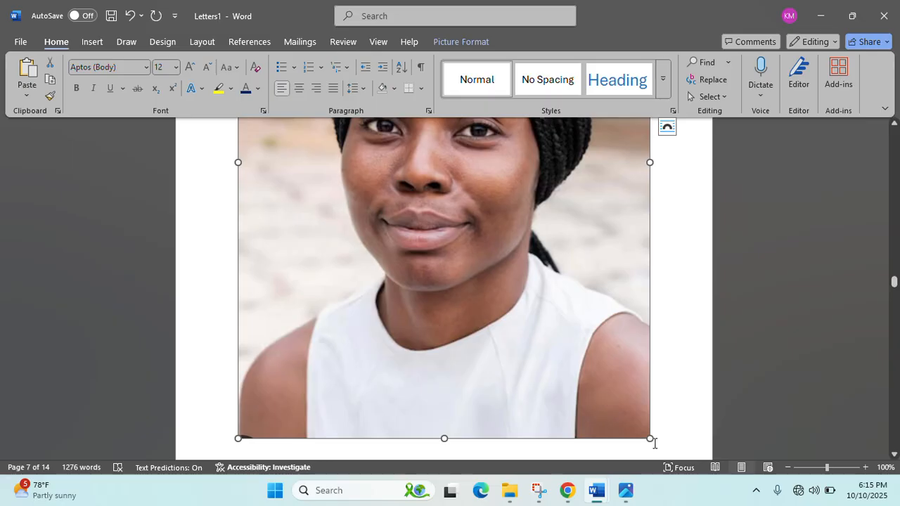
drag(648, 439, 394, 261)
scroll(473, 402, down, 3)
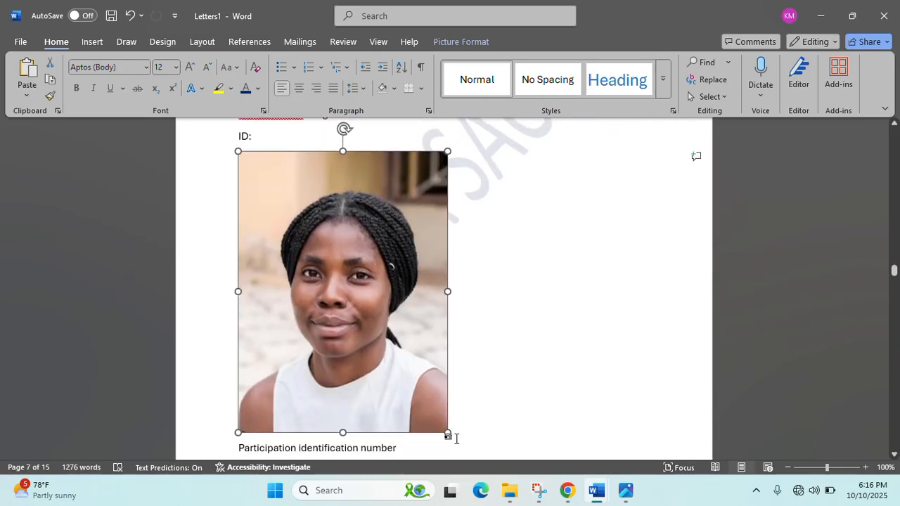
drag(440, 426, 284, 203)
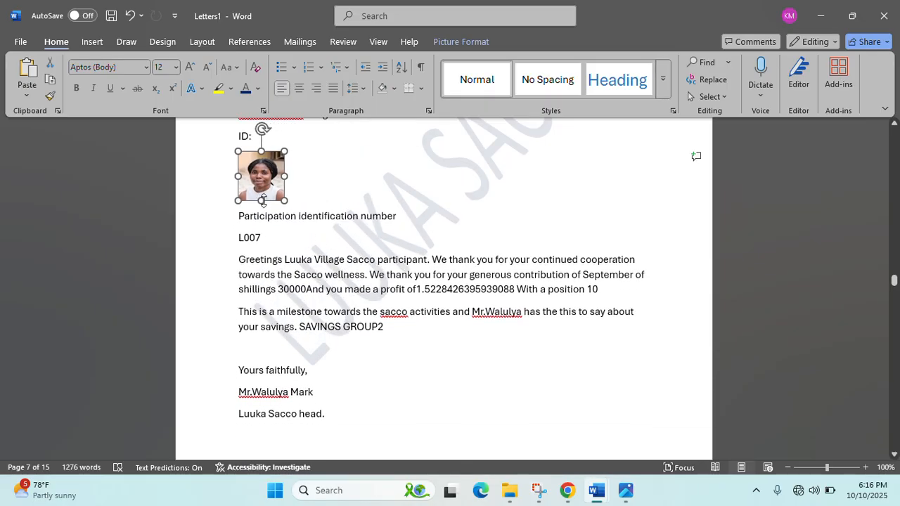
scroll(399, 203, up, 3)
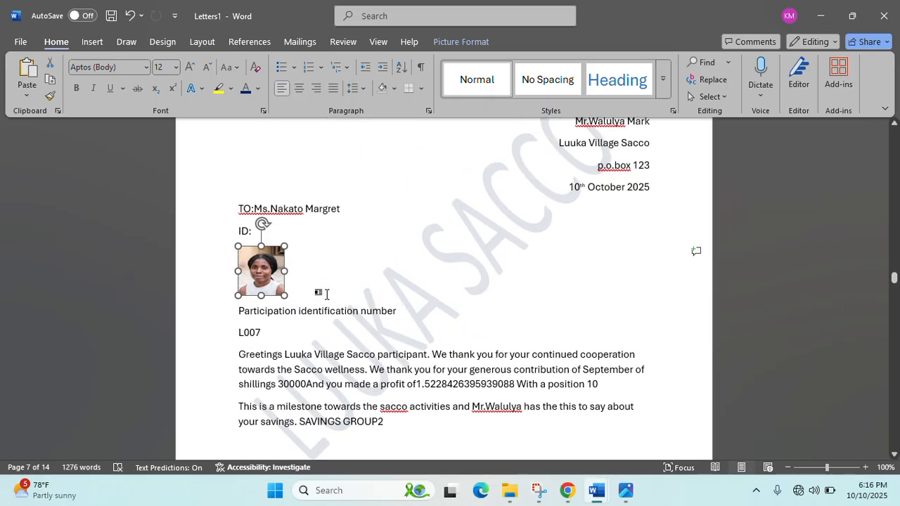
scroll(331, 309, down, 20)
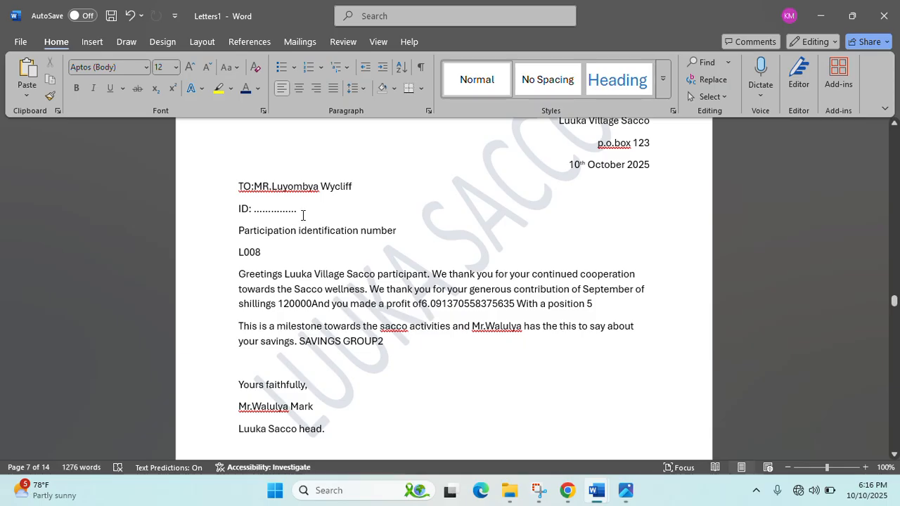
- Delete the dots after ID: in L008's letter and paste the L008 passport photo there
key(BackSpace)
key(BackSpace)
key(BackSpace)
key(BackSpace)
key(BackSpace)
key(BackSpace)
key(BackSpace)
key(BackSpace)
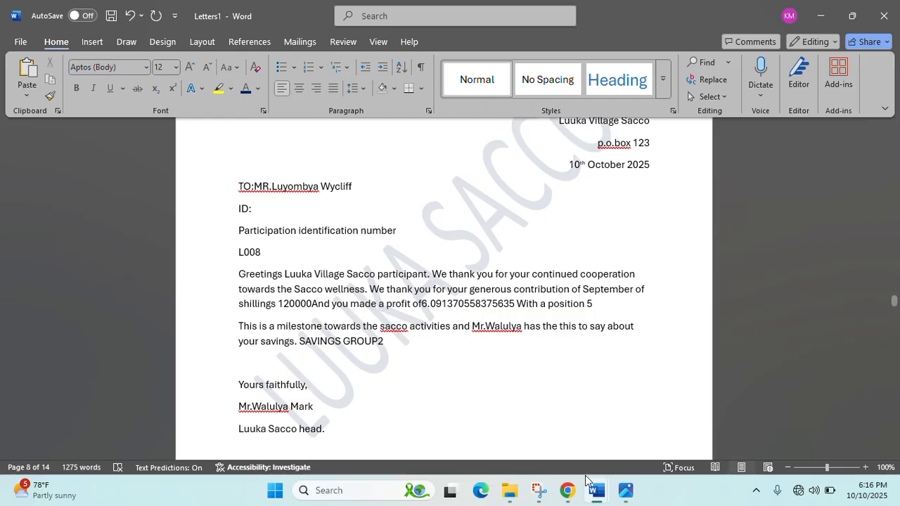
click(509, 489)
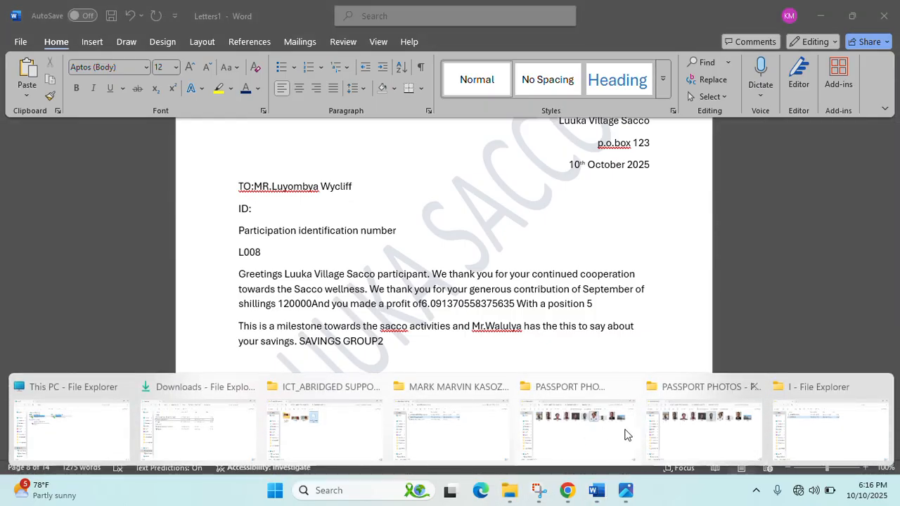
click(650, 434)
click(647, 149)
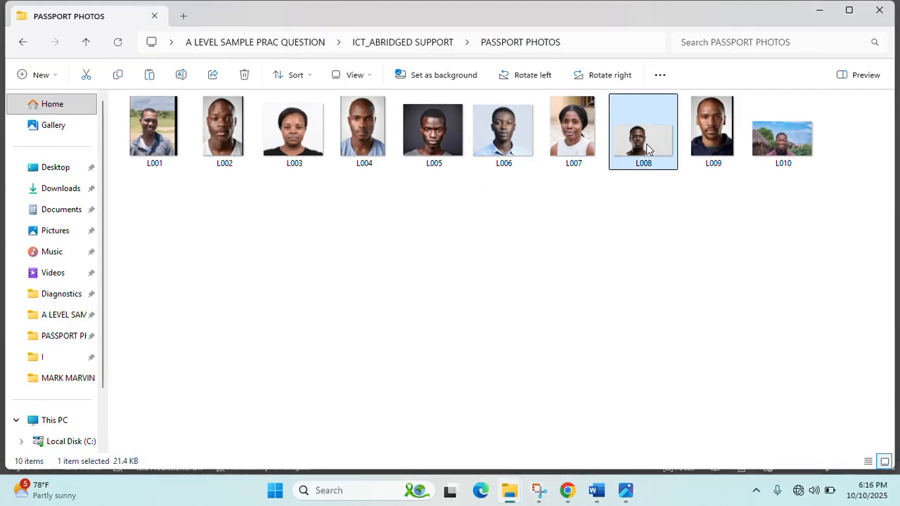
click(820, 10)
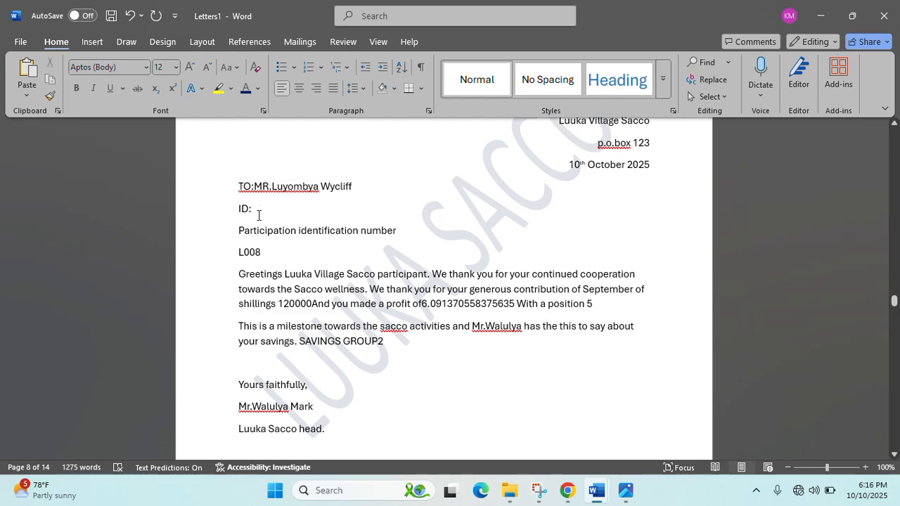
key(ctrl+v)
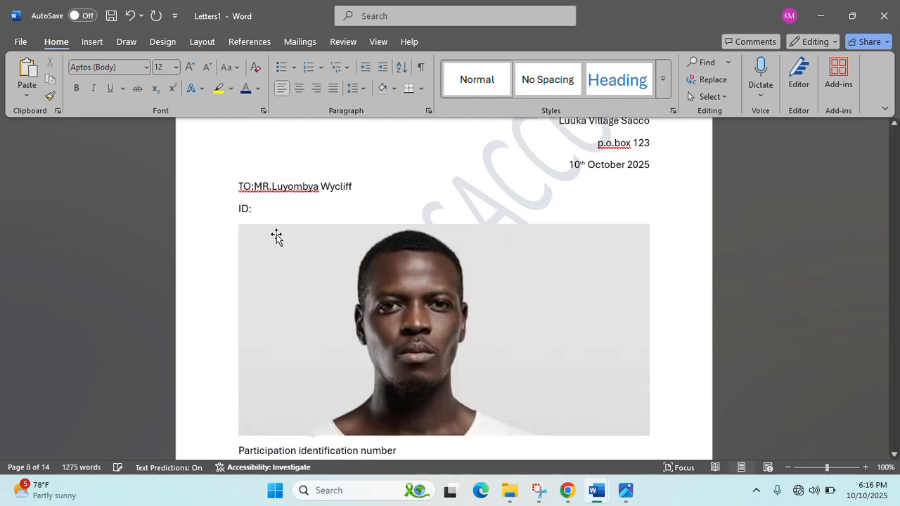
- Shrink the L008 photo to a small passport thumbnail
click(339, 320)
drag(648, 435, 307, 249)
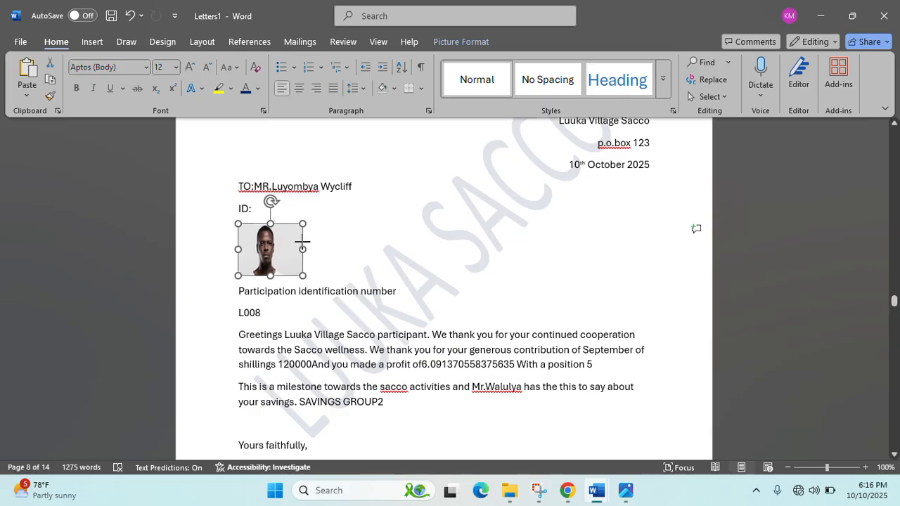
click(406, 301)
scroll(406, 305, down, 10)
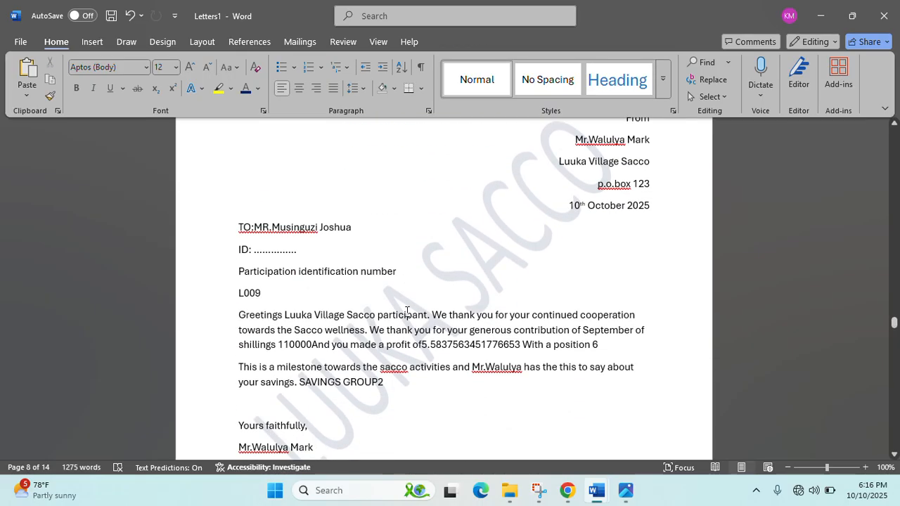
- Clear the dots after L009's ID: line and paste the L009 passport photo there
click(317, 252)
key(BackSpace)
key(BackSpace)
key(BackSpace)
key(BackSpace)
key(BackSpace)
key(BackSpace)
key(BackSpace)
key(BackSpace)
key(BackSpace)
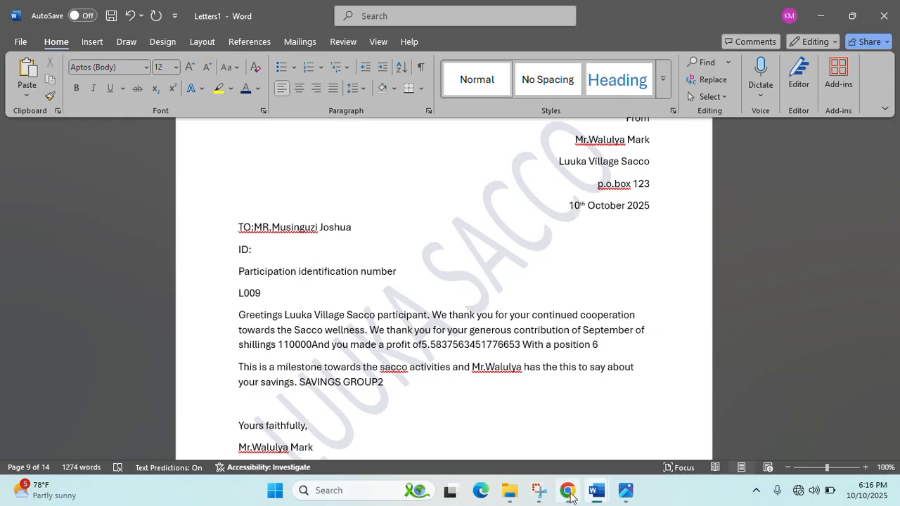
click(510, 490)
click(613, 430)
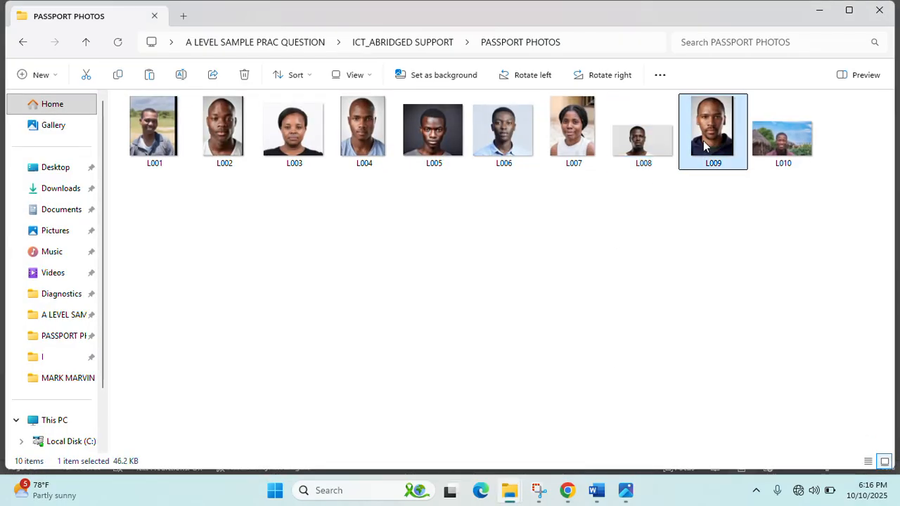
click(819, 10)
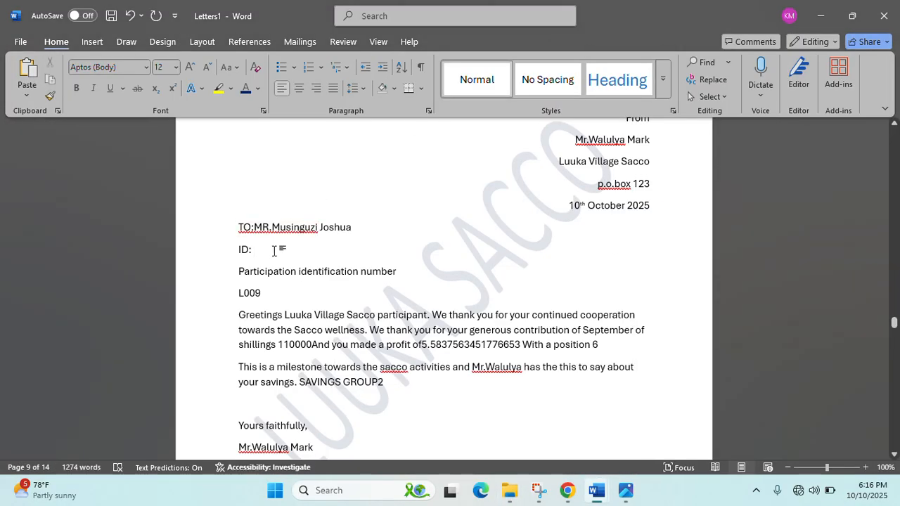
key(ctrl+v)
- Shrink the pasted L009 photo to passport-thumbnail size using its corner handle
click(478, 368)
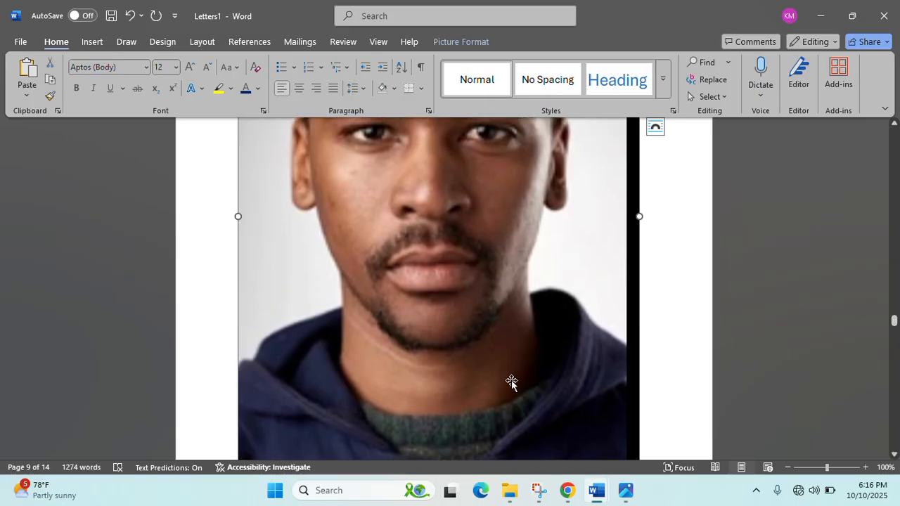
scroll(543, 396, down, 2)
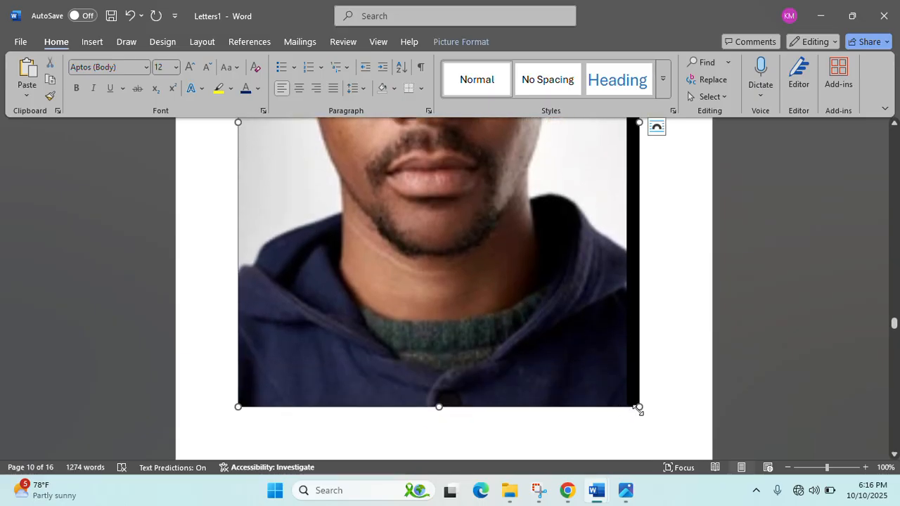
drag(638, 407, 499, 218)
scroll(422, 281, up, 8)
scroll(453, 380, down, 4)
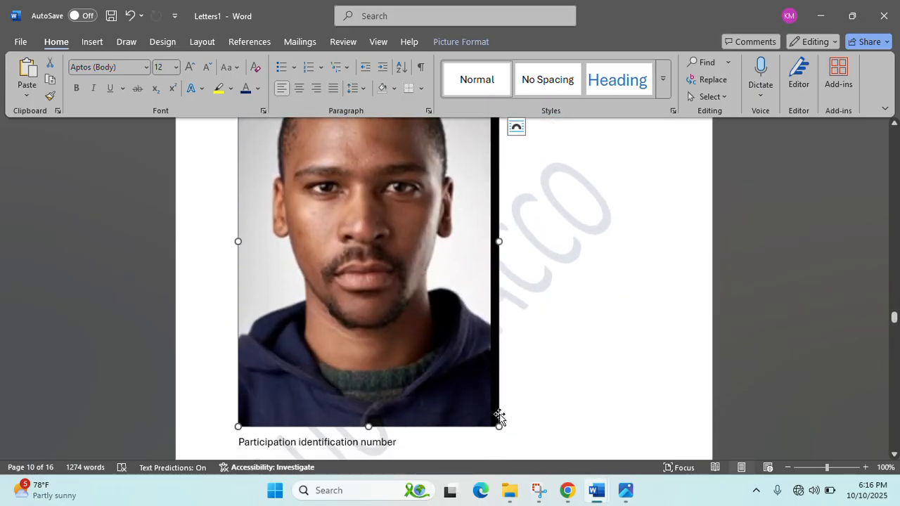
drag(497, 429, 338, 202)
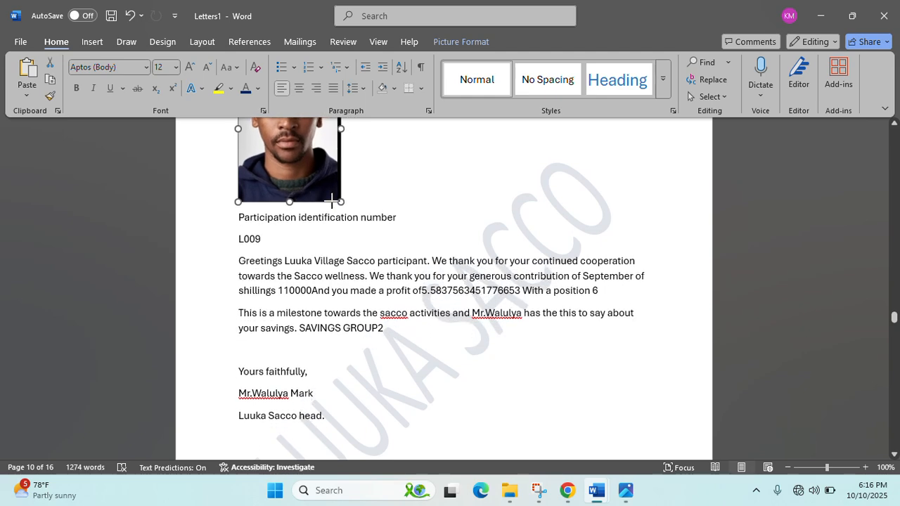
scroll(355, 309, up, 3)
drag(341, 296, 295, 203)
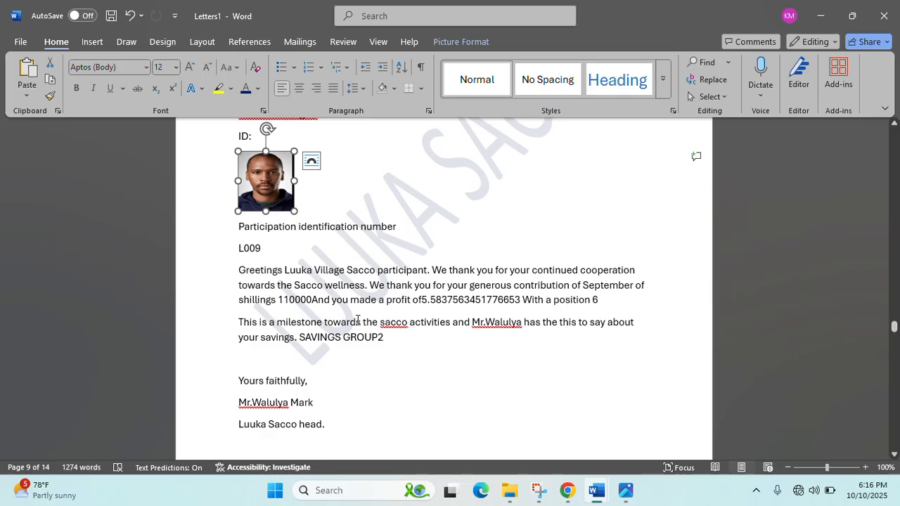
scroll(357, 319, down, 7)
scroll(357, 321, down, 2)
- Delete the dots after L010's ID: and bring the PASSPORT PHOTOS folder back up
click(333, 309)
key(BackSpace)
key(BackSpace)
key(BackSpace)
key(BackSpace)
key(BackSpace)
key(BackSpace)
key(BackSpace)
key(BackSpace)
key(BackSpace)
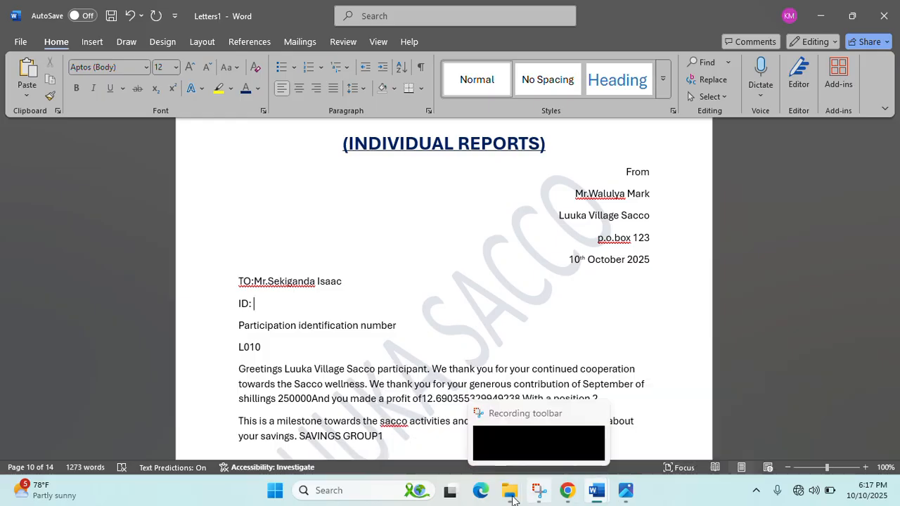
mouse_move(510, 490)
click(663, 446)
- Copy the L010 photo file and paste it on a new line under ID:
click(785, 152)
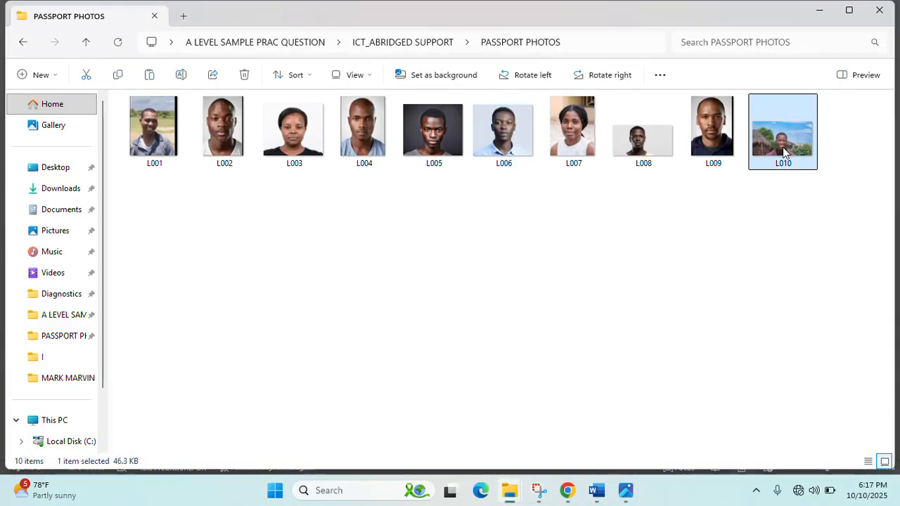
click(818, 14)
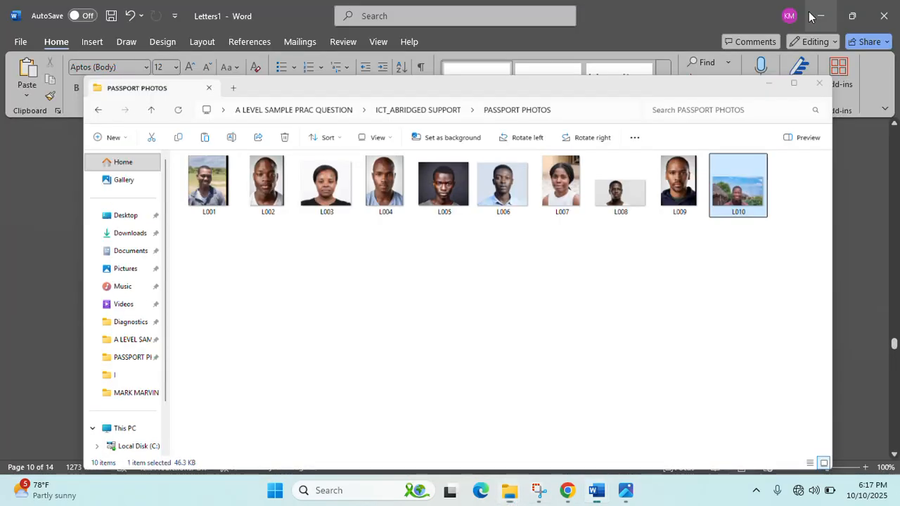
key(Return)
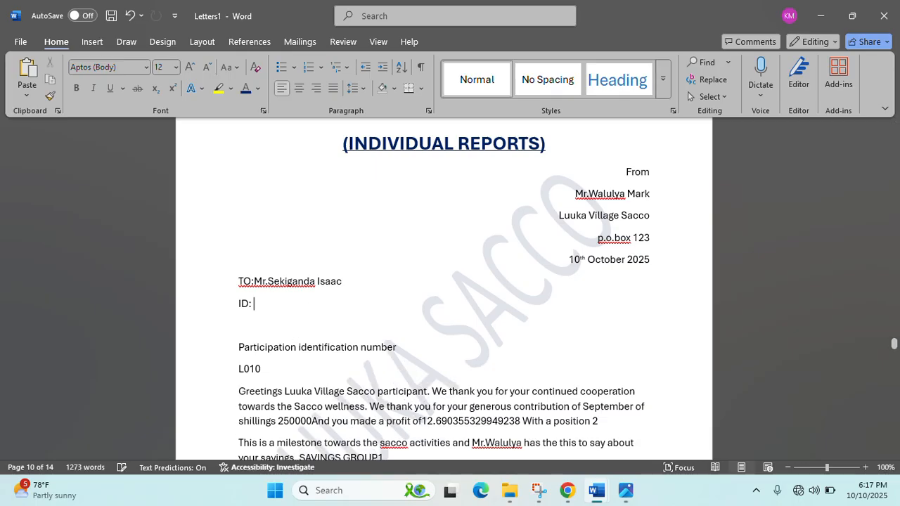
key(ctrl+v)
- Shrink the L010 photo to passport-thumbnail size with its corner handle
click(376, 328)
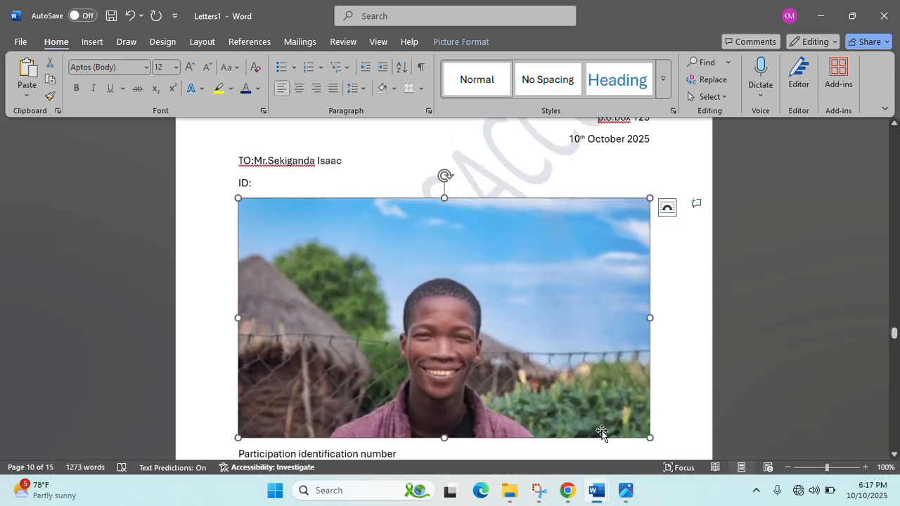
drag(647, 437, 325, 248)
scroll(492, 315, down, 12)
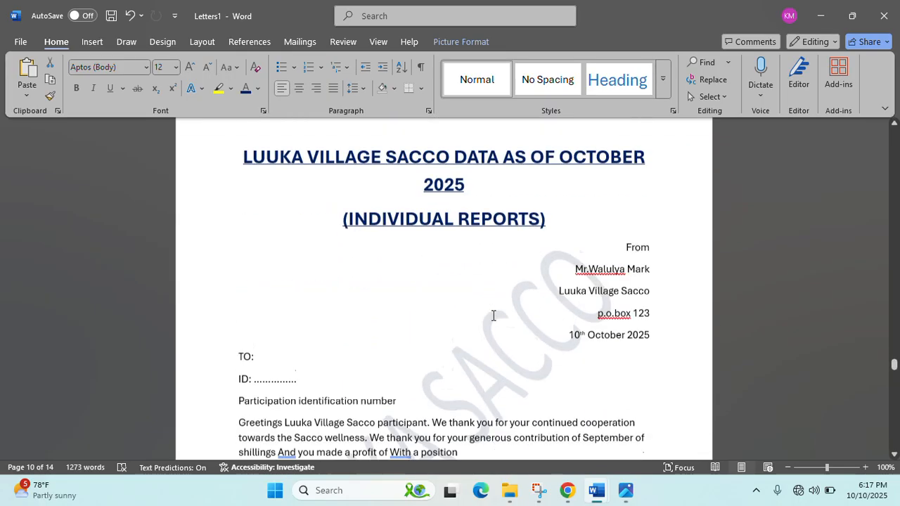
scroll(494, 315, down, 1)
scroll(494, 315, up, 8)
scroll(493, 316, down, 10)
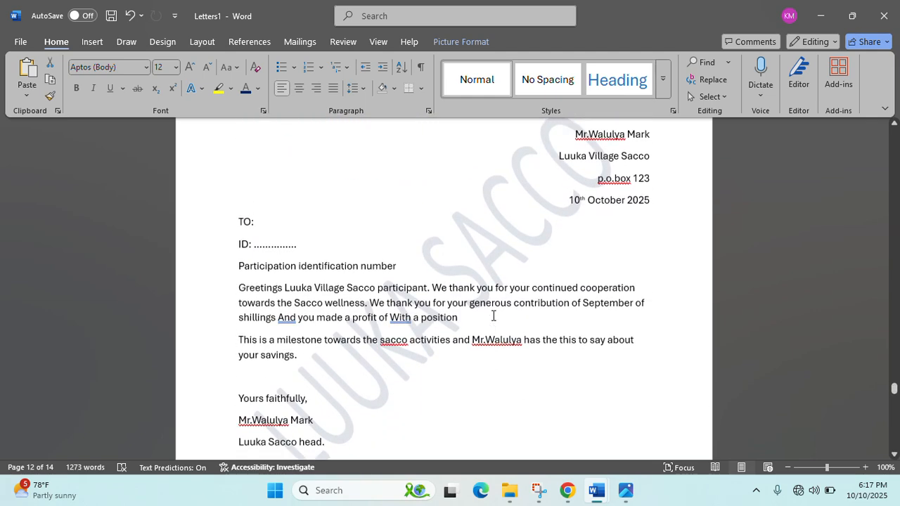
scroll(494, 316, down, 8)
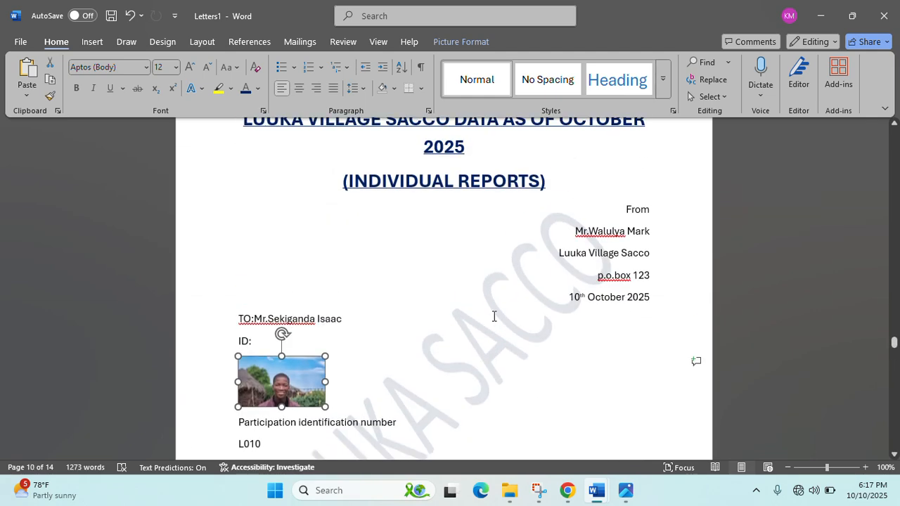
scroll(495, 317, down, 7)
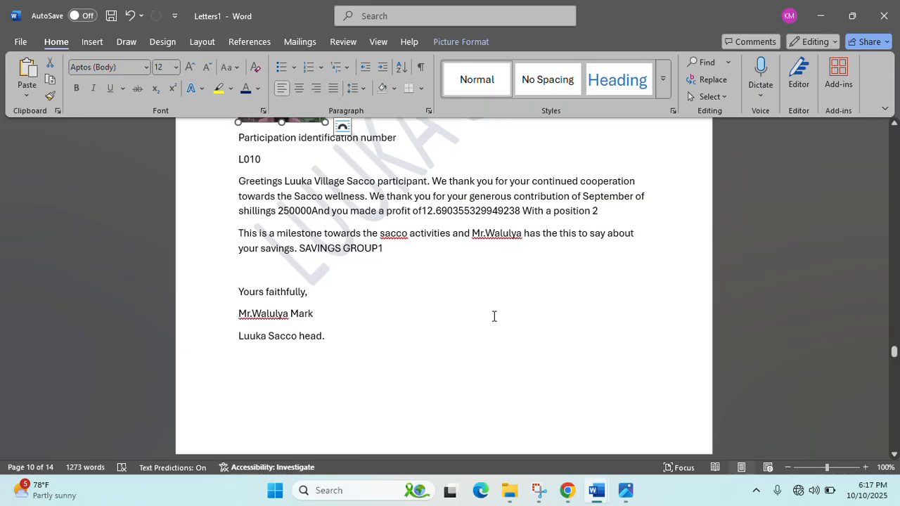
- Scroll down past the merged letters to the first leftover blank template letter
scroll(539, 408, down, 12)
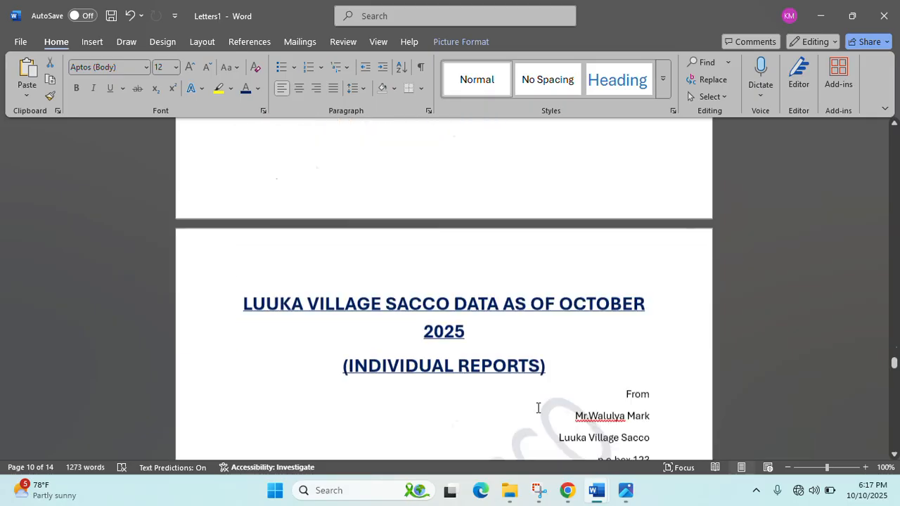
scroll(539, 408, up, 7)
scroll(538, 408, up, 9)
scroll(538, 407, down, 6)
scroll(538, 408, up, 6)
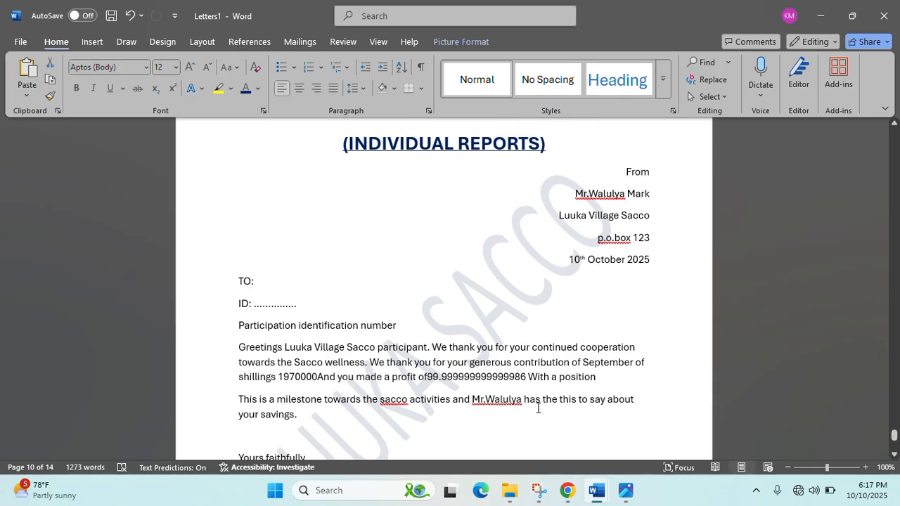
drag(894, 435, 822, 125)
scroll(513, 427, down, 5)
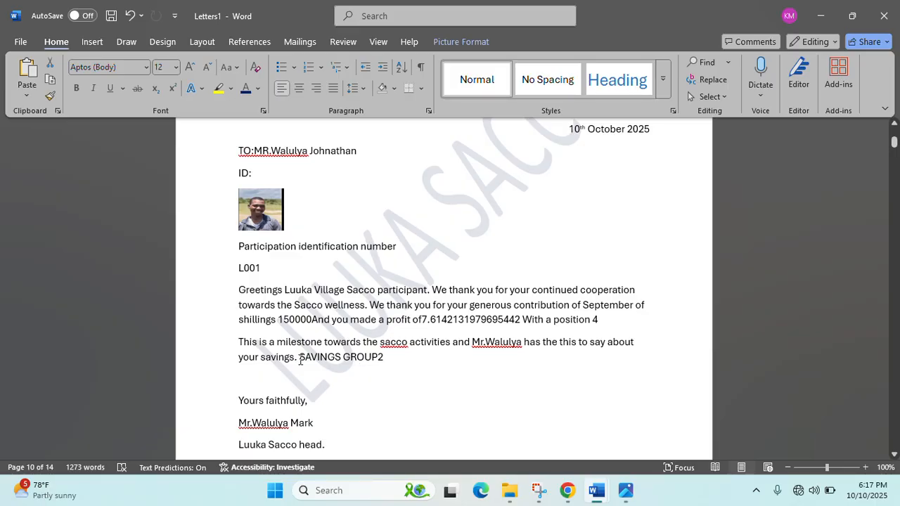
scroll(317, 389, down, 1)
scroll(317, 389, down, 8)
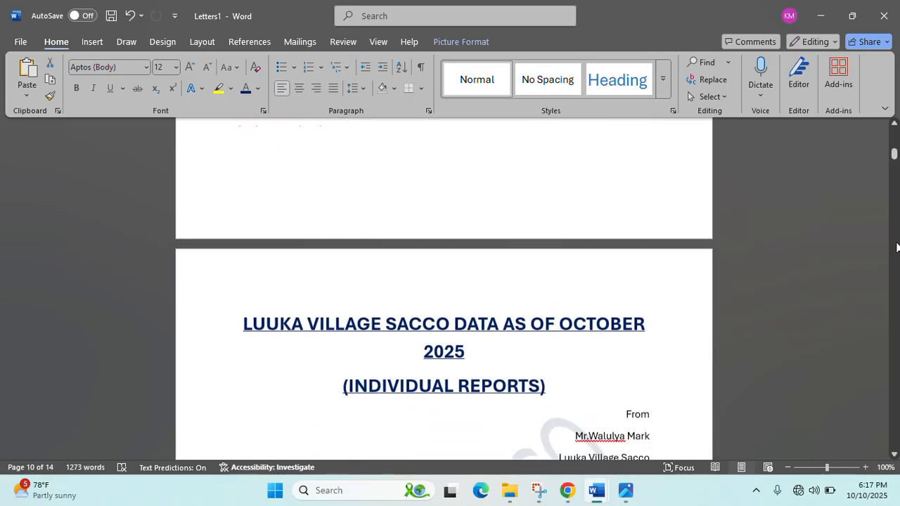
drag(898, 159, 898, 246)
scroll(457, 312, down, 5)
scroll(456, 310, down, 20)
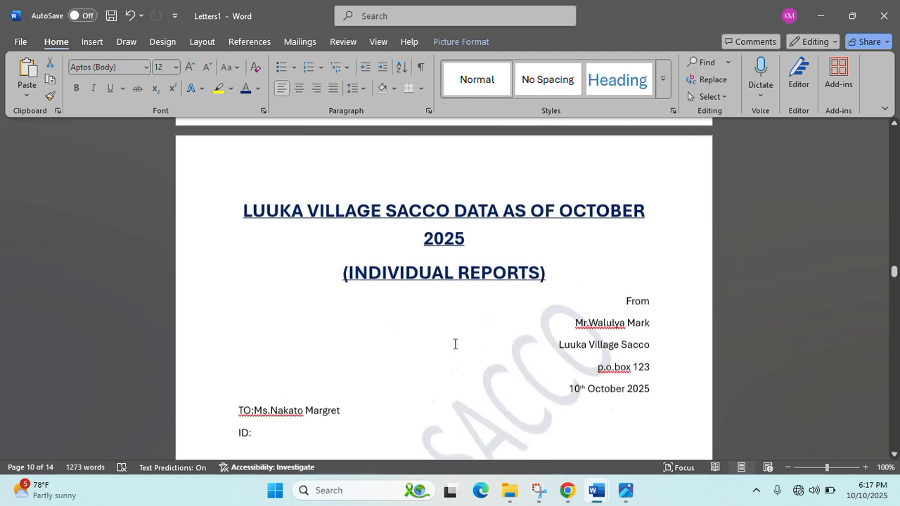
scroll(455, 342, down, 10)
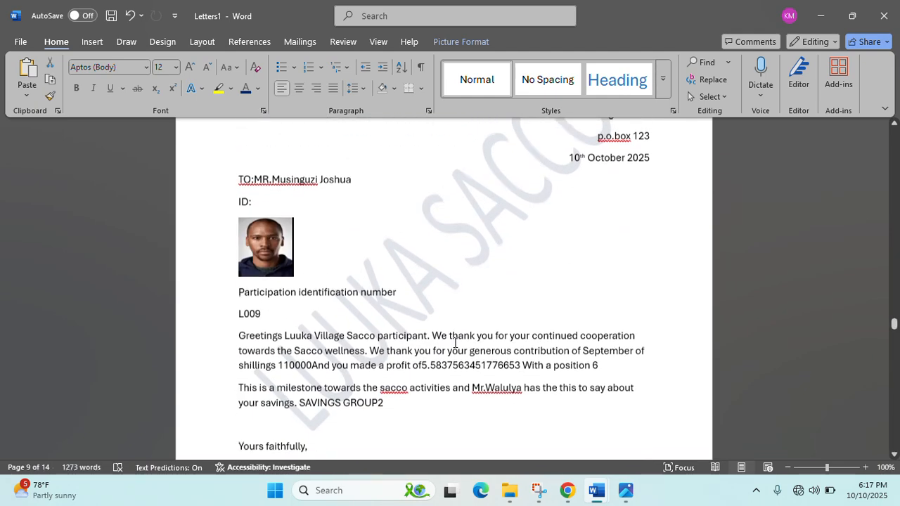
scroll(455, 342, down, 20)
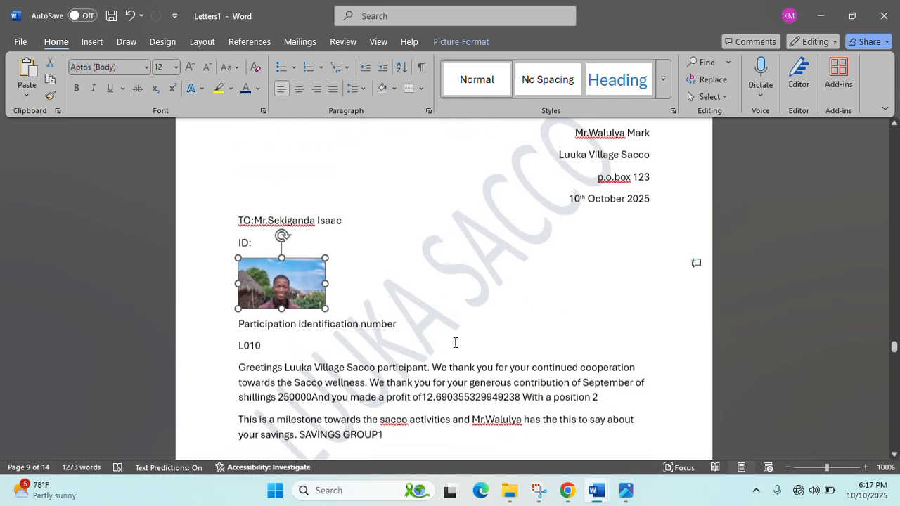
- Select the blank letters from their title through to the end of the document
scroll(455, 342, down, 6)
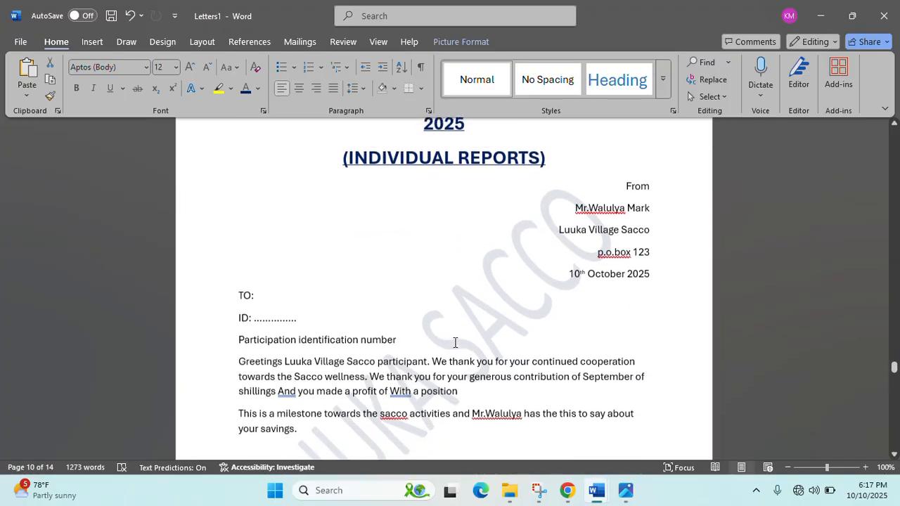
scroll(455, 343, up, 1)
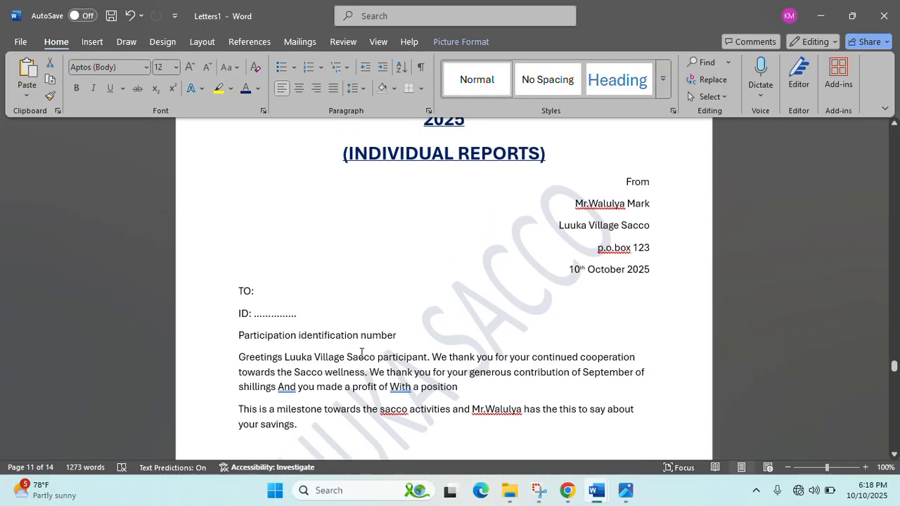
scroll(306, 324, up, 2)
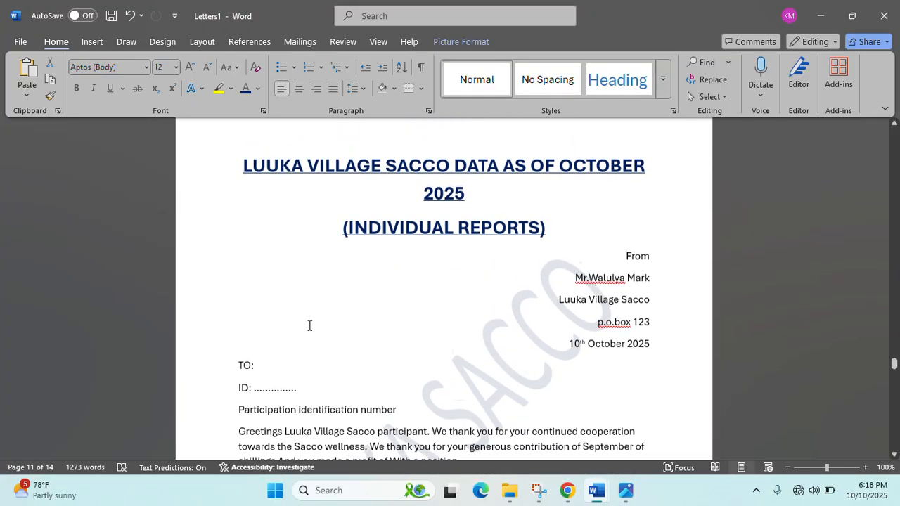
scroll(309, 324, down, 7)
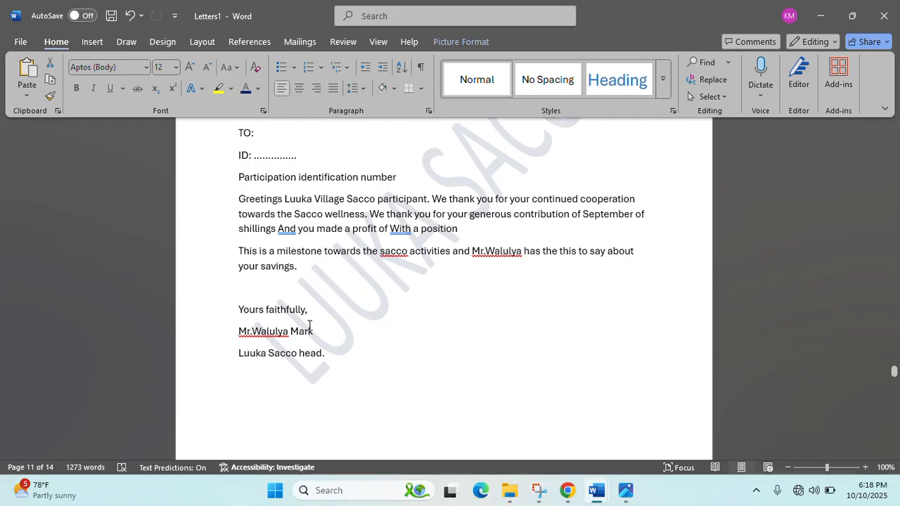
scroll(310, 325, up, 9)
scroll(310, 326, down, 6)
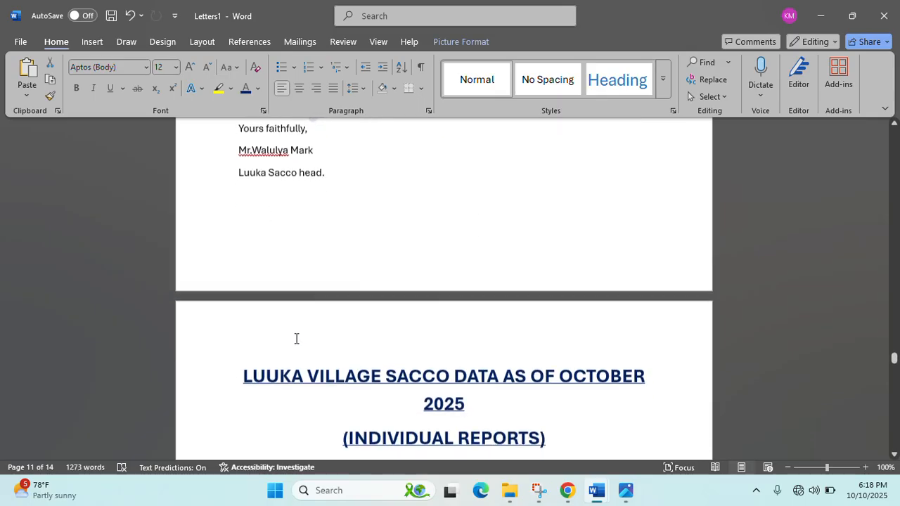
drag(265, 343, 740, 505)
- Scroll back up to check the 10 remaining pages of merged participant letters
scroll(532, 264, up, 15)
scroll(532, 265, up, 1)
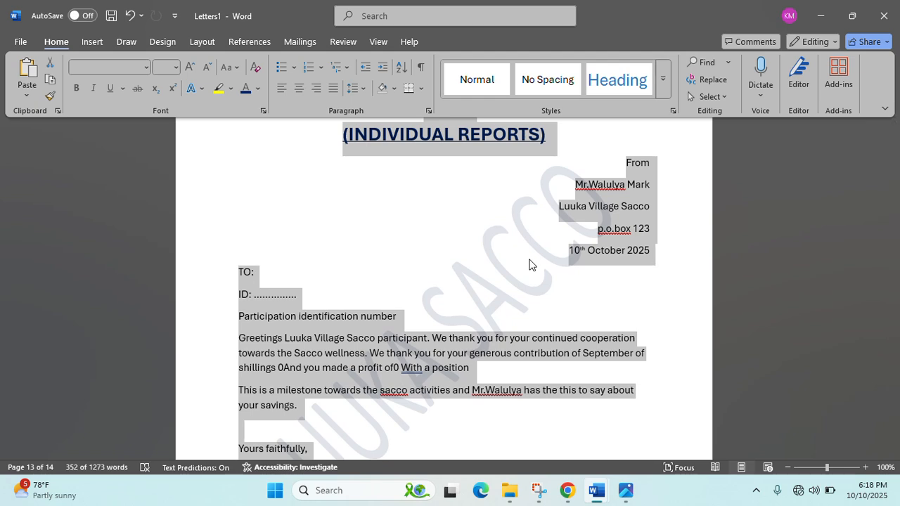
scroll(561, 311, up, 20)
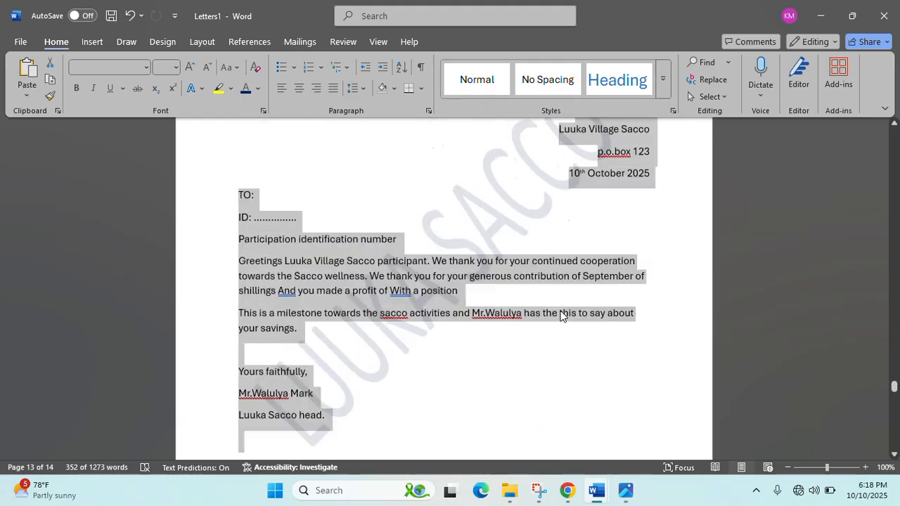
scroll(561, 311, up, 20)
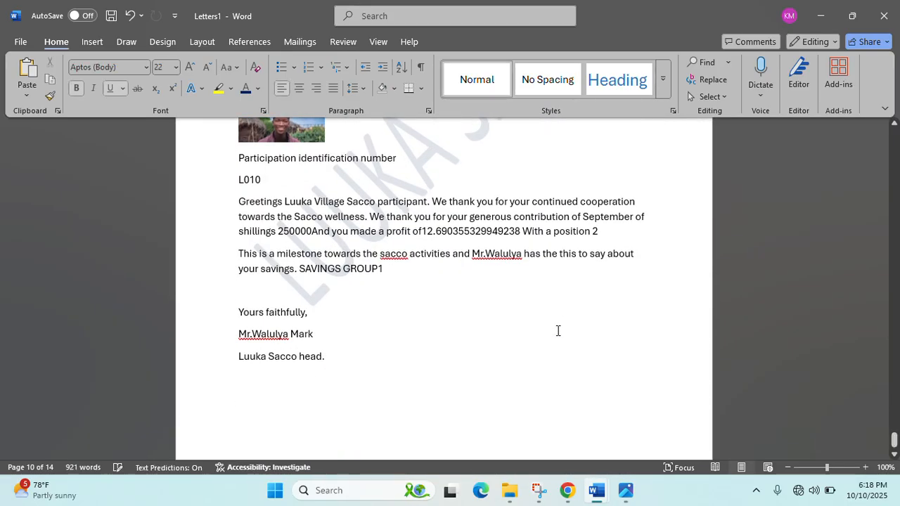
scroll(558, 330, up, 3)
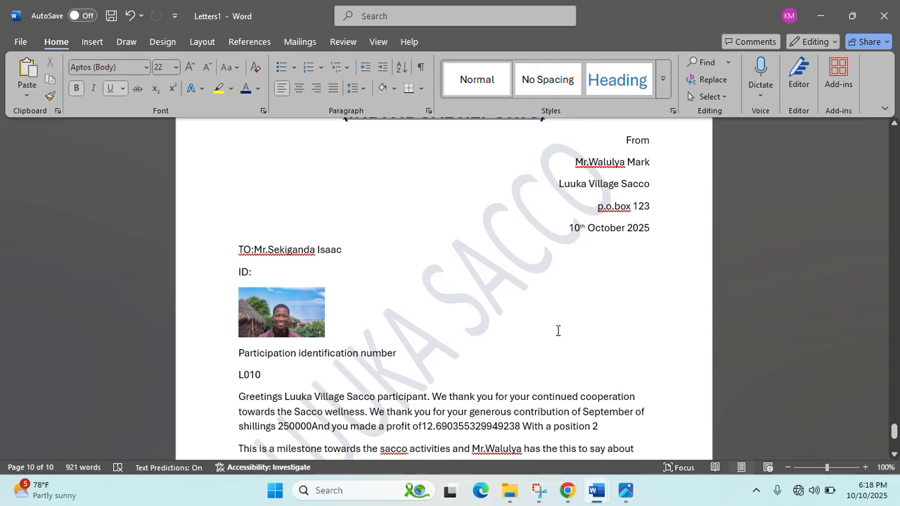
scroll(557, 330, up, 20)
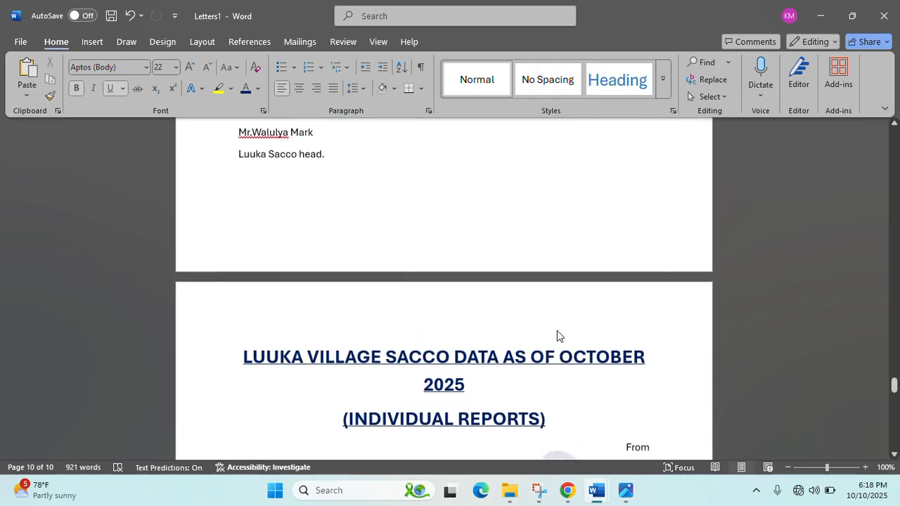
- Save the merged letters in the Desktop folder as 'LUUKA PARTICIPANT REPORTS'
key(ctrl+s)
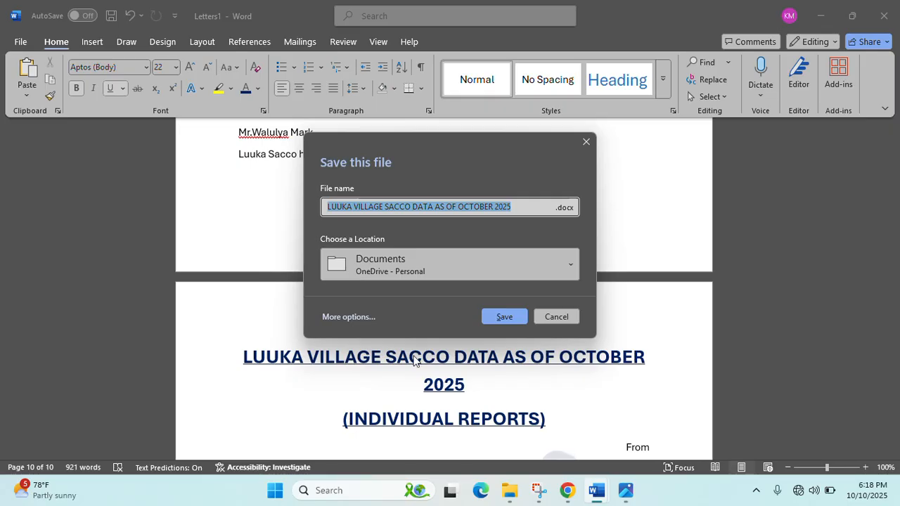
click(347, 317)
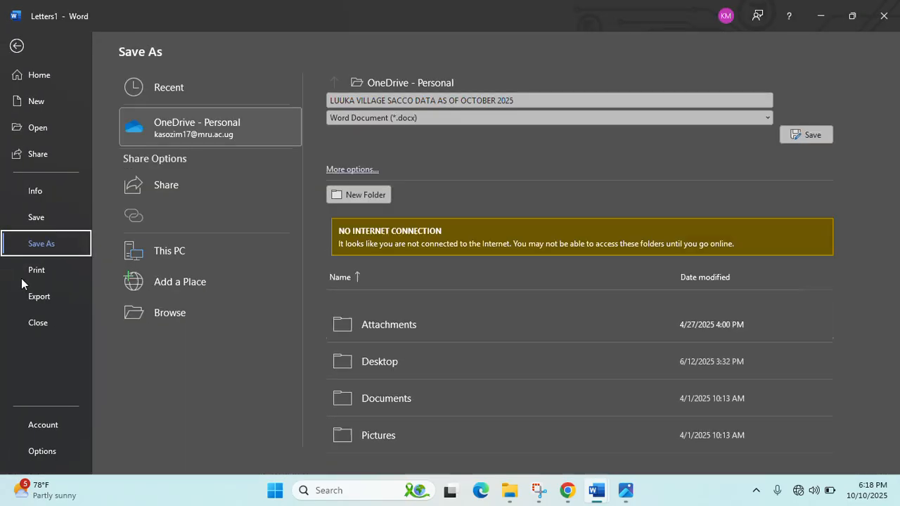
click(130, 312)
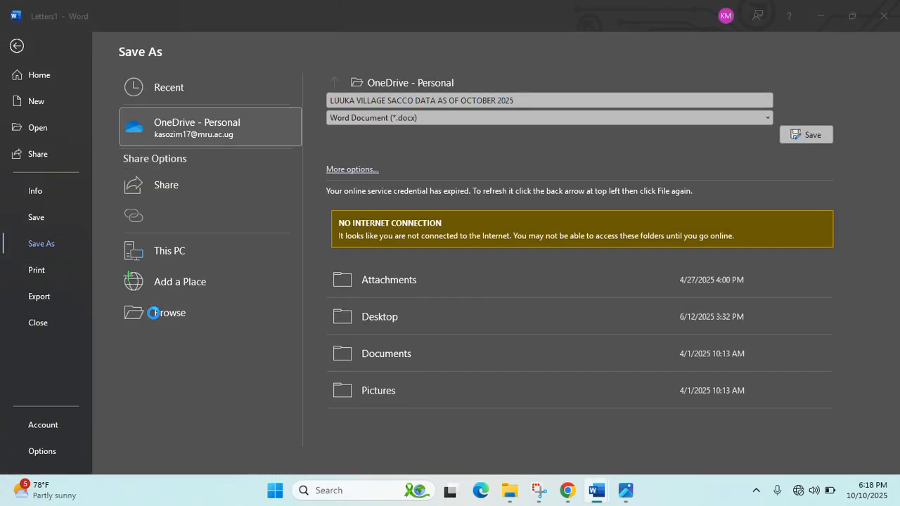
scroll(313, 211, down, 1)
click(313, 247)
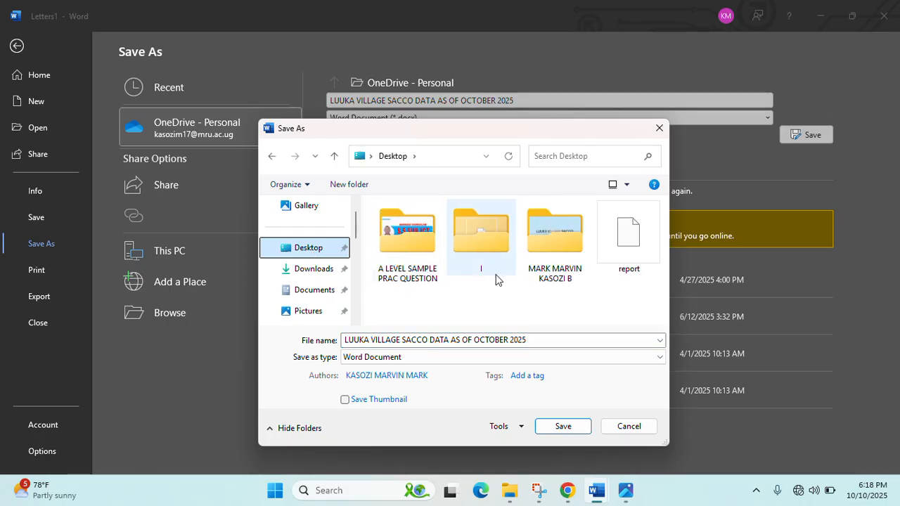
double_click(554, 236)
click(523, 340)
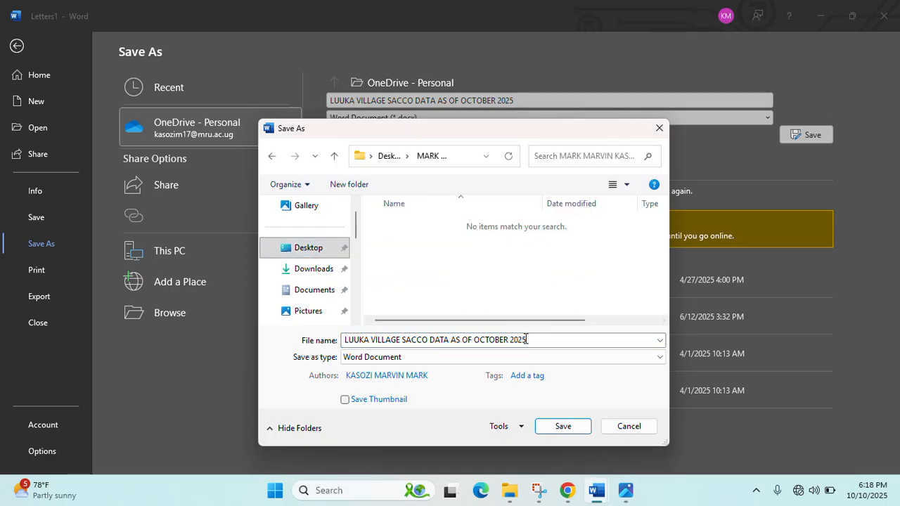
key(ctrl+a)
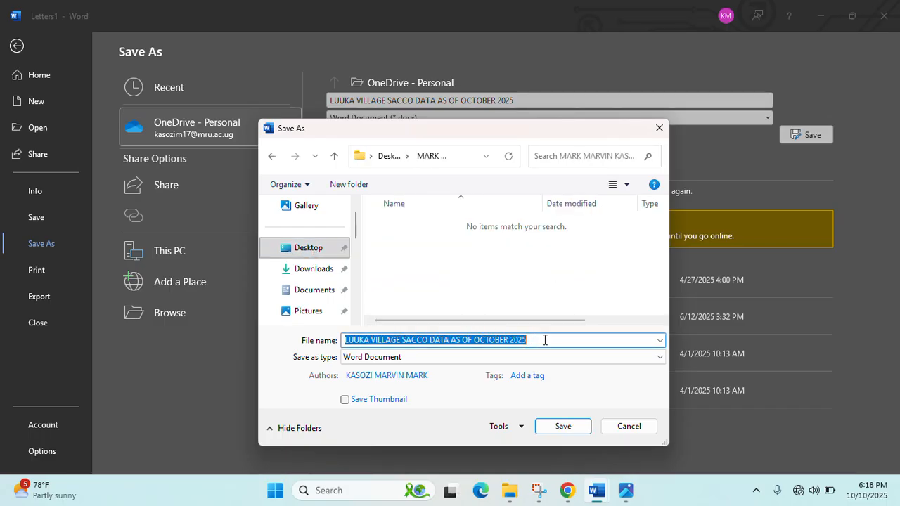
text(LUUKA )
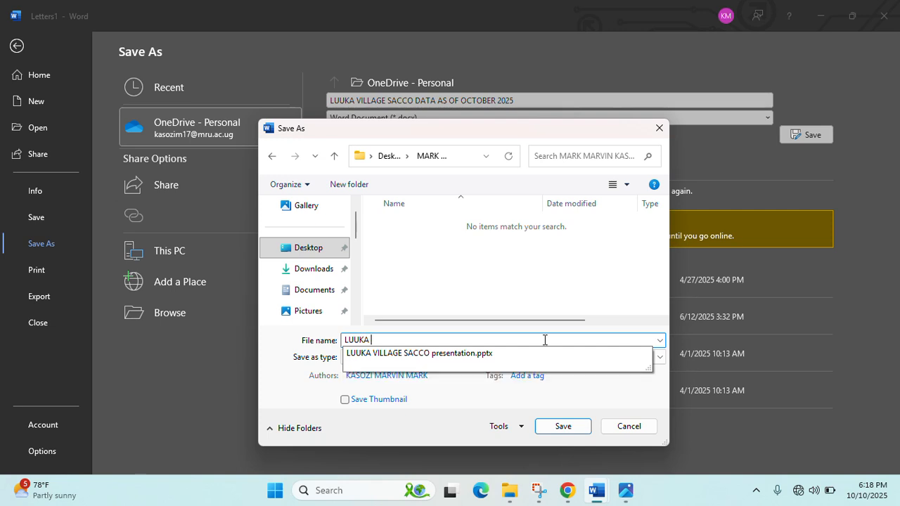
text(PARTICIPANT REPORTS)
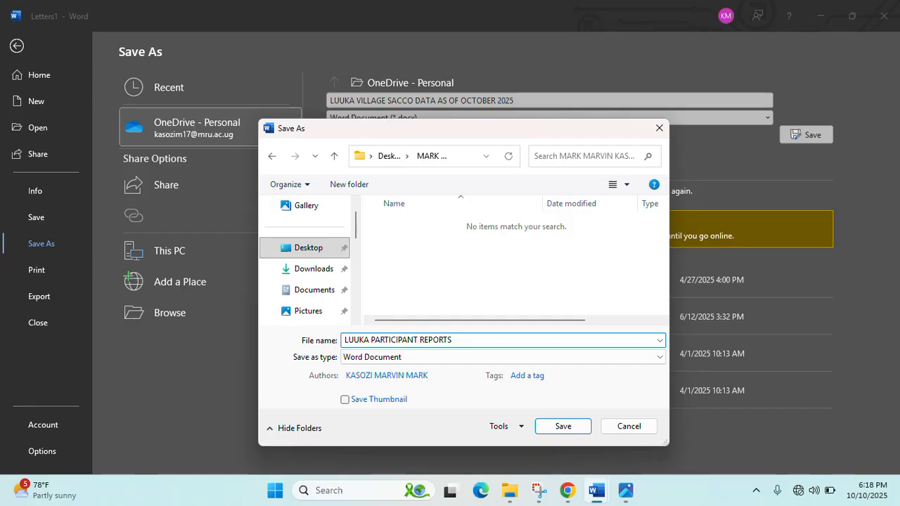
click(563, 427)
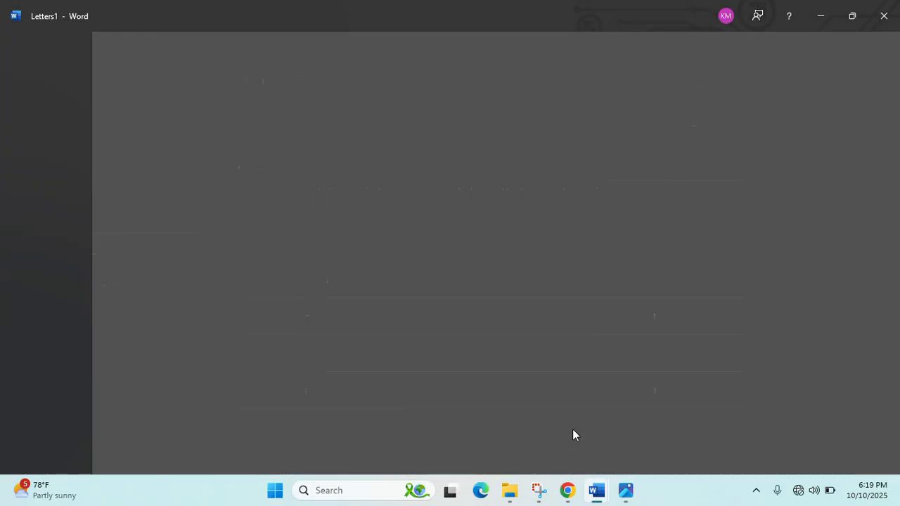
scroll(344, 244, up, 15)
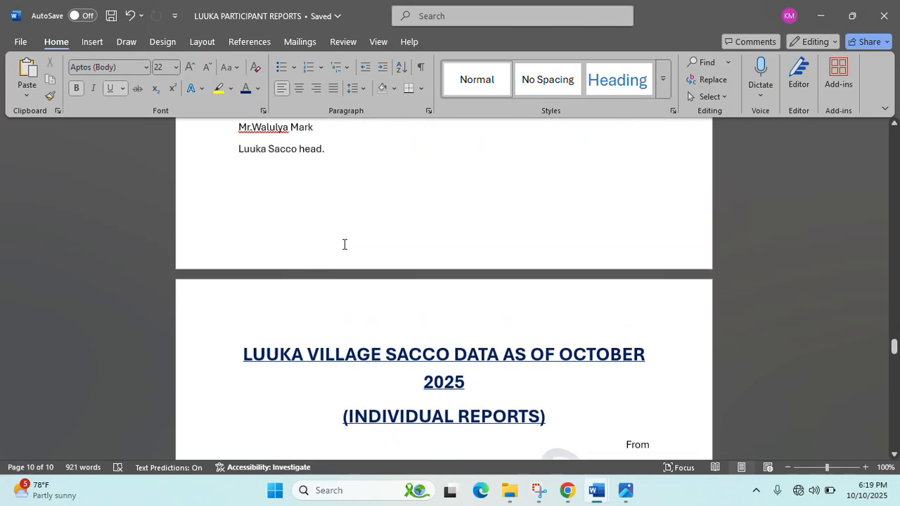
- Close the saved report document and the cover photo window
click(893, 15)
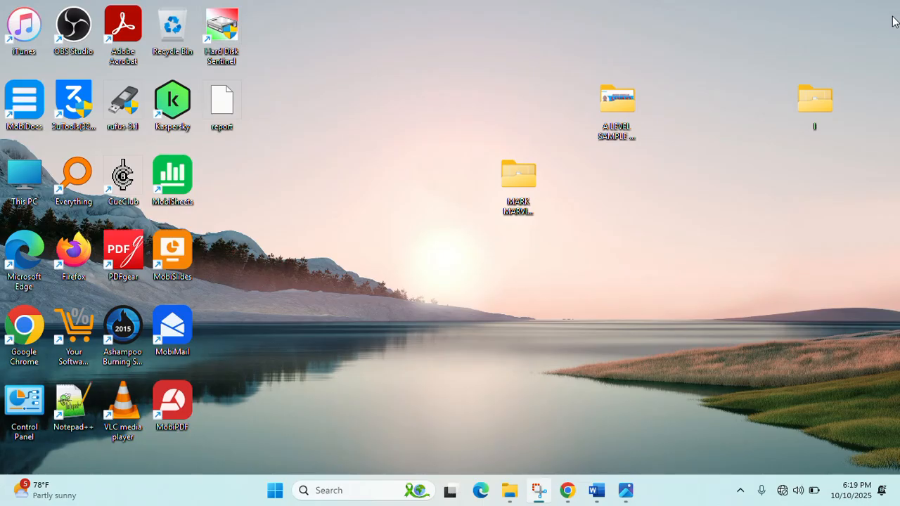
drag(526, 185, 573, 256)
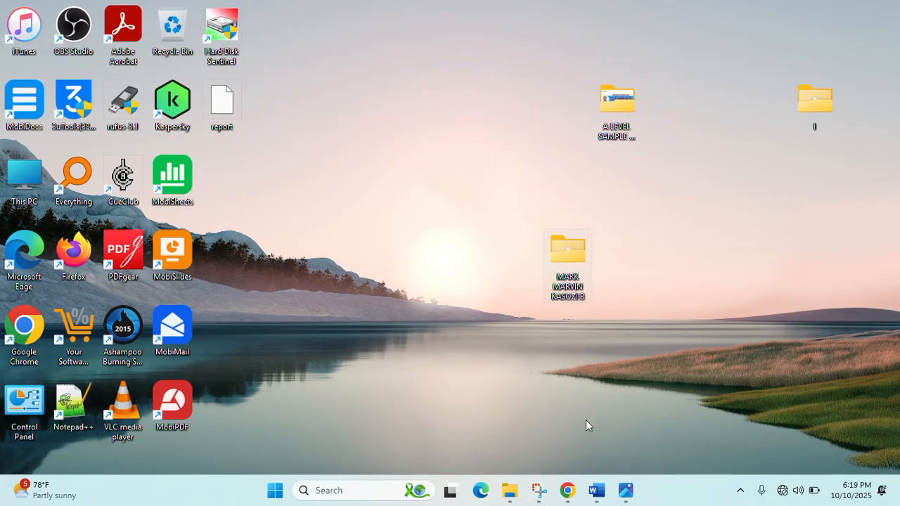
click(625, 490)
click(887, 10)
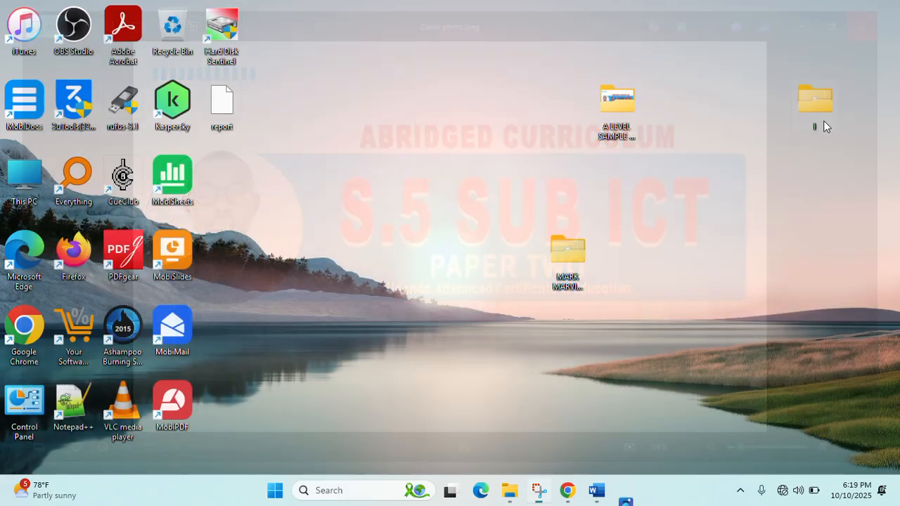
- Close S5 PRACTICAL SCENARIO, then close the Document1 template to raise its save prompt
mouse_move(608, 499)
click(586, 438)
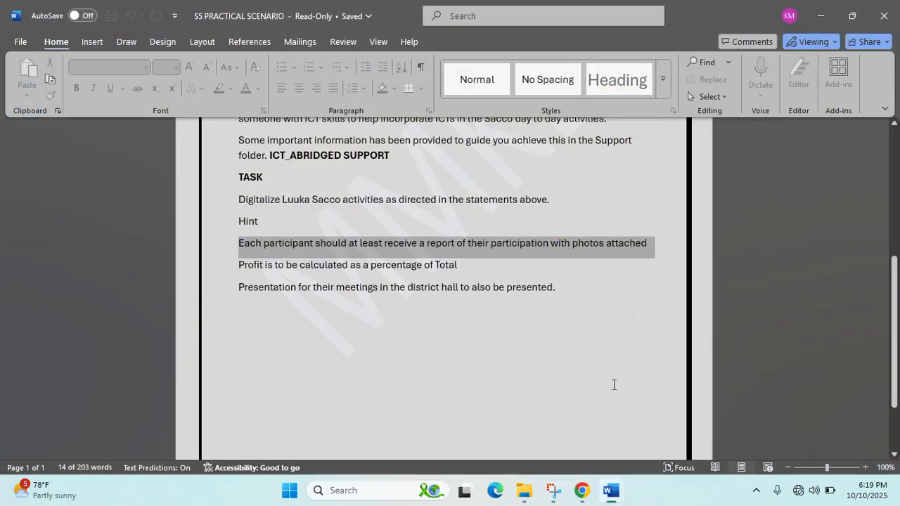
click(884, 10)
click(611, 490)
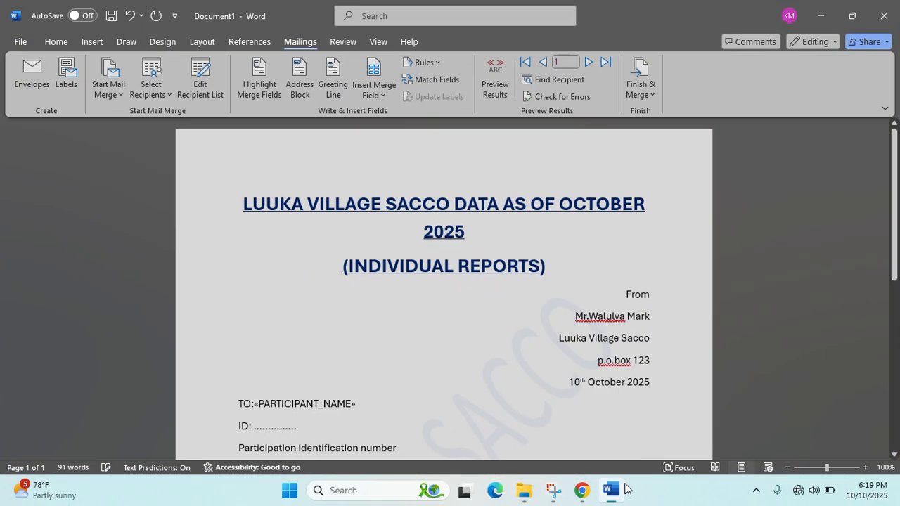
click(884, 16)
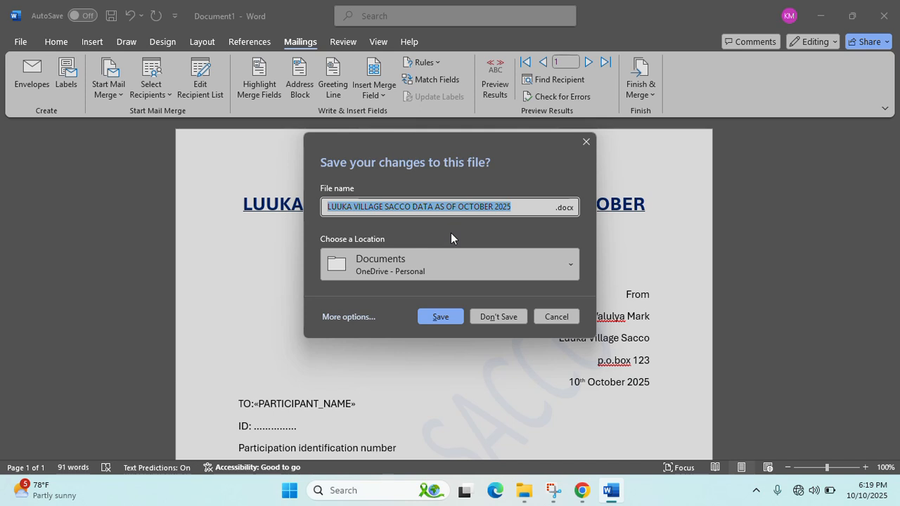
- In the full Save As window, choose the student's folder on the Desktop as the save location
click(351, 316)
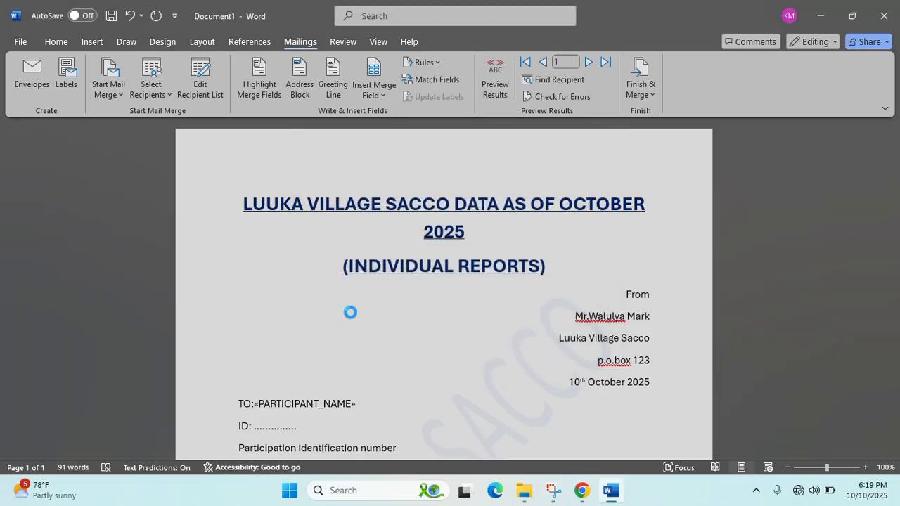
click(310, 249)
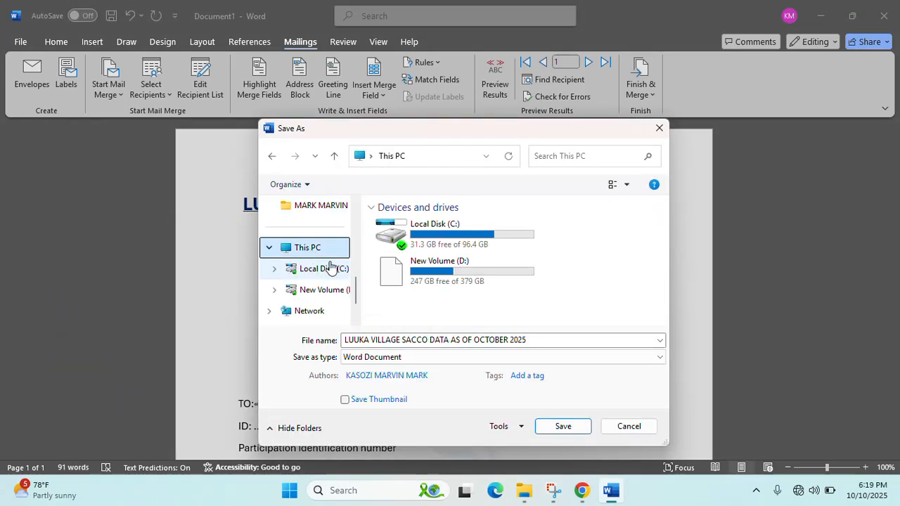
scroll(296, 246, up, 3)
click(302, 274)
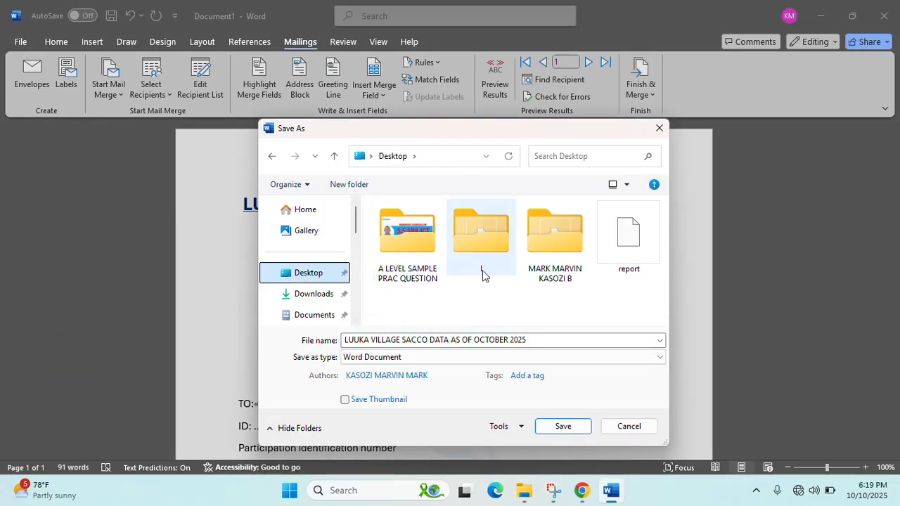
click(562, 268)
double_click(562, 267)
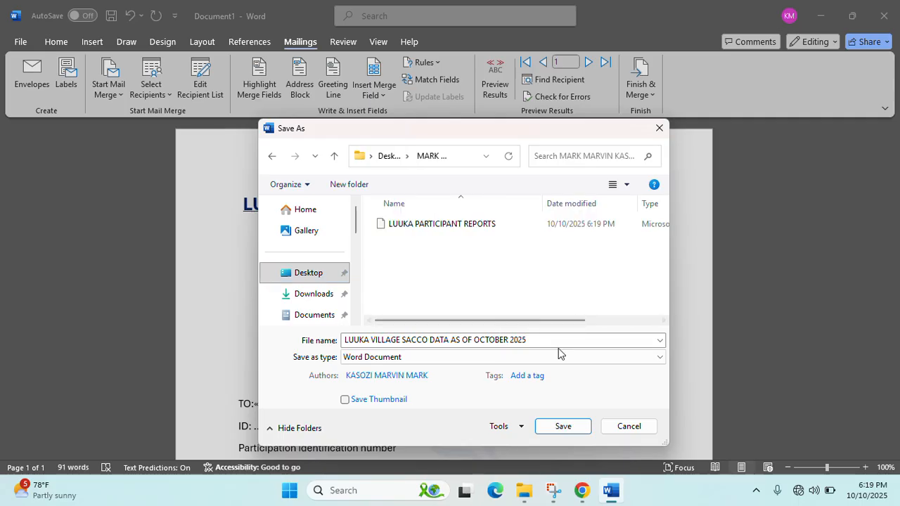
- Save the document as 'LUUKA REPORTS' and close Word
text(L)
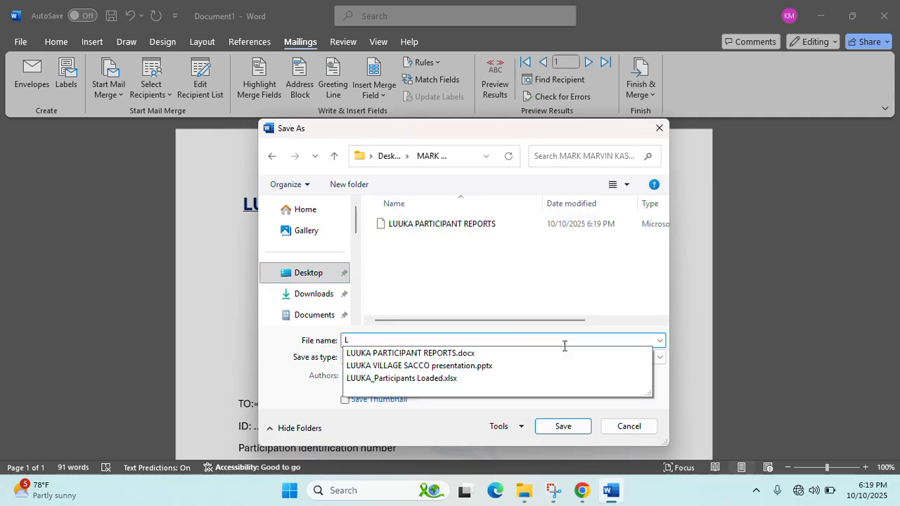
key(BackSpace)
text(RP)
key(BackSpace)
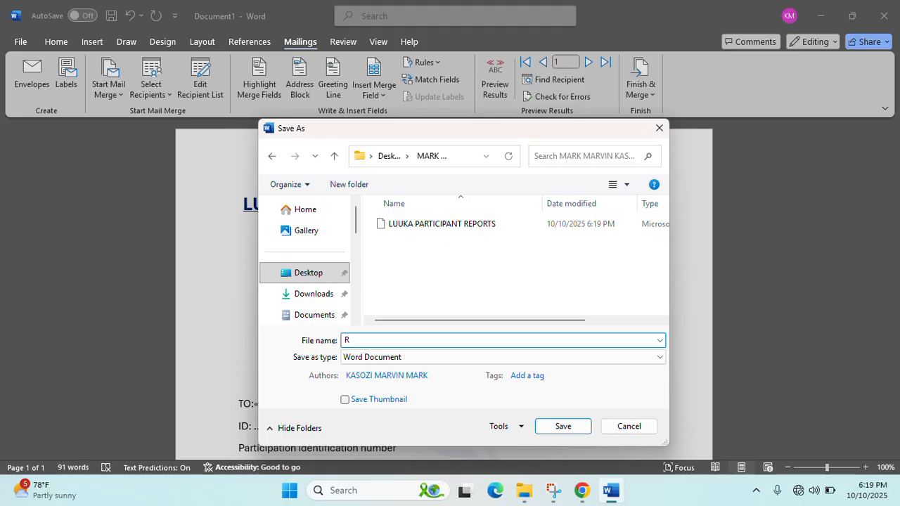
key(BackSpace)
text(LUUKA )
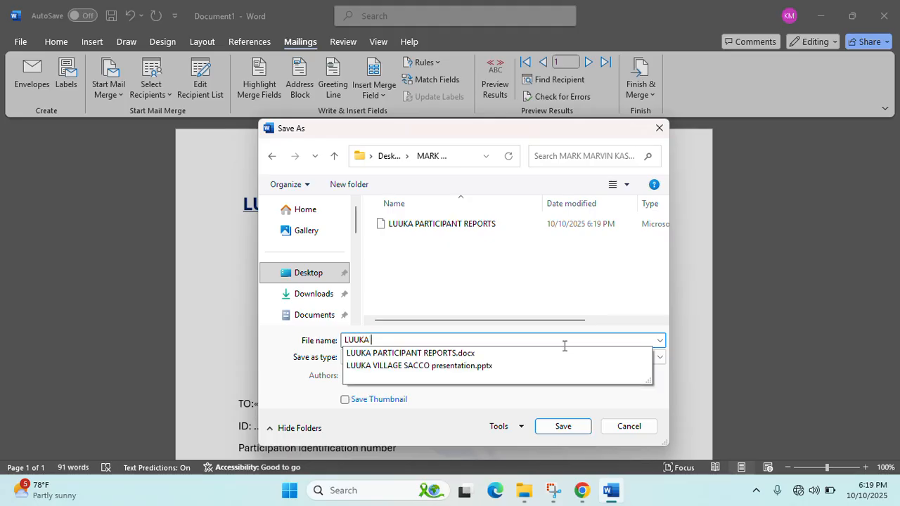
text(REPORTS)
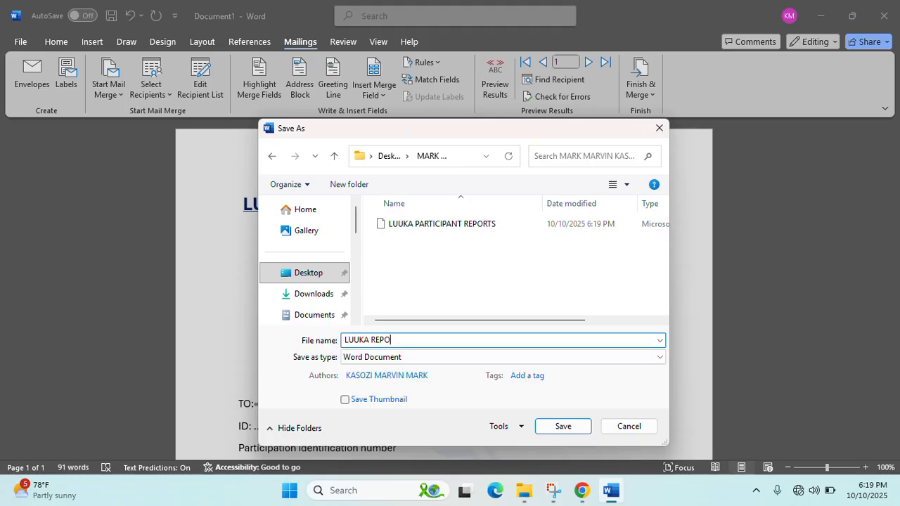
click(548, 429)
key(super+d)
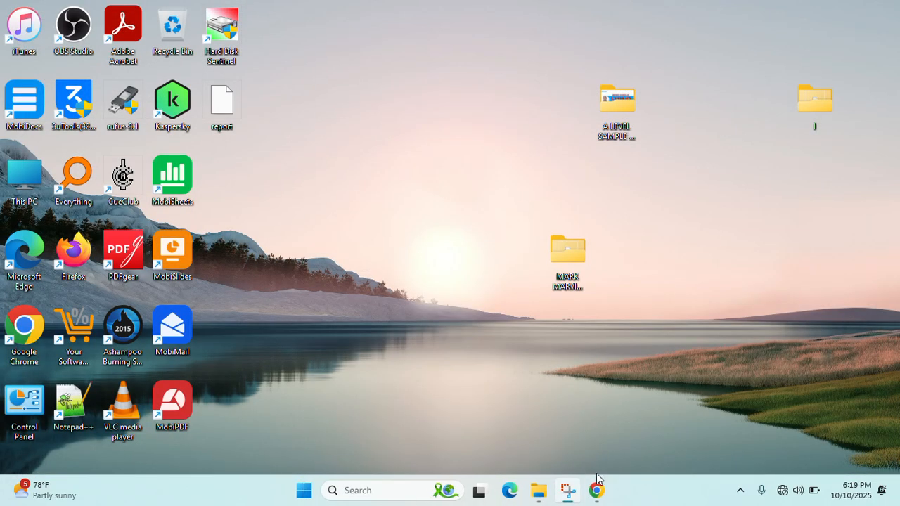
- Close the browser plus the This PC, Downloads, ICT_ABRIDGED SUPPORT, PASSPORT PHOTOS and other folder windows
click(596, 486)
key(alt+F4)
mouse_move(553, 490)
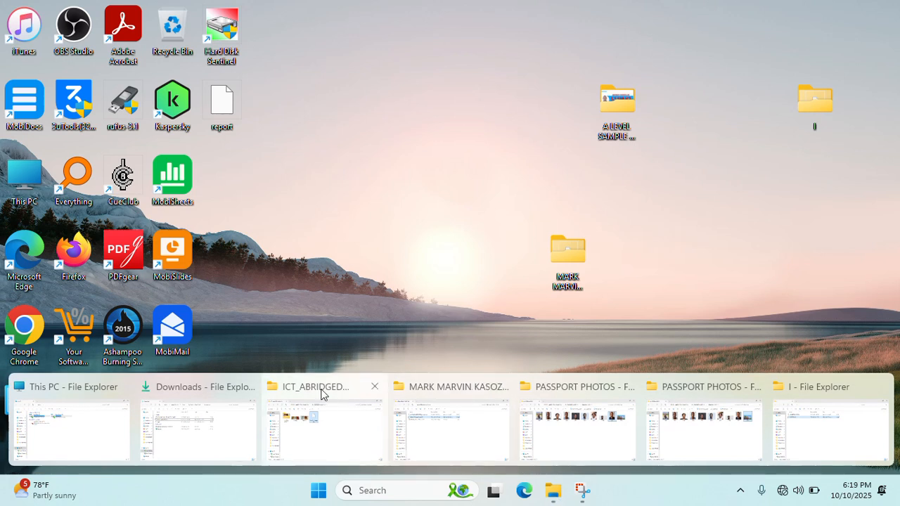
click(121, 386)
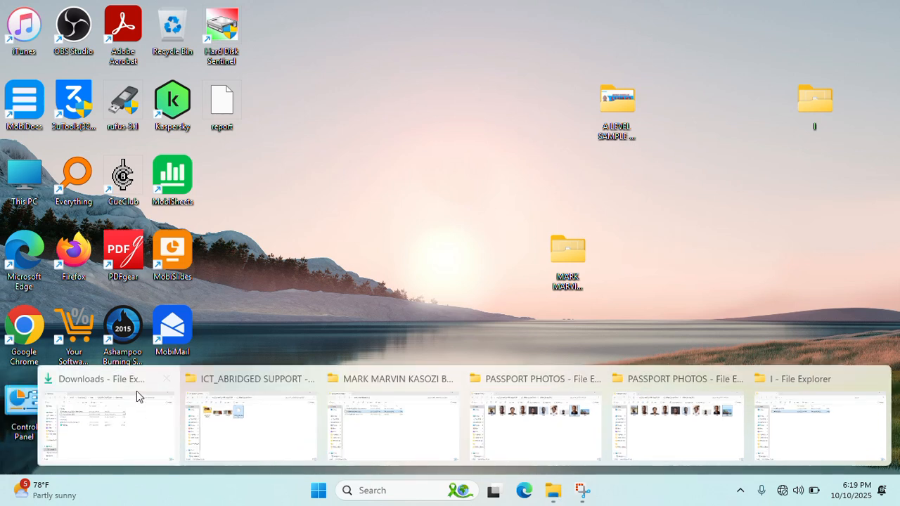
click(167, 378)
click(309, 378)
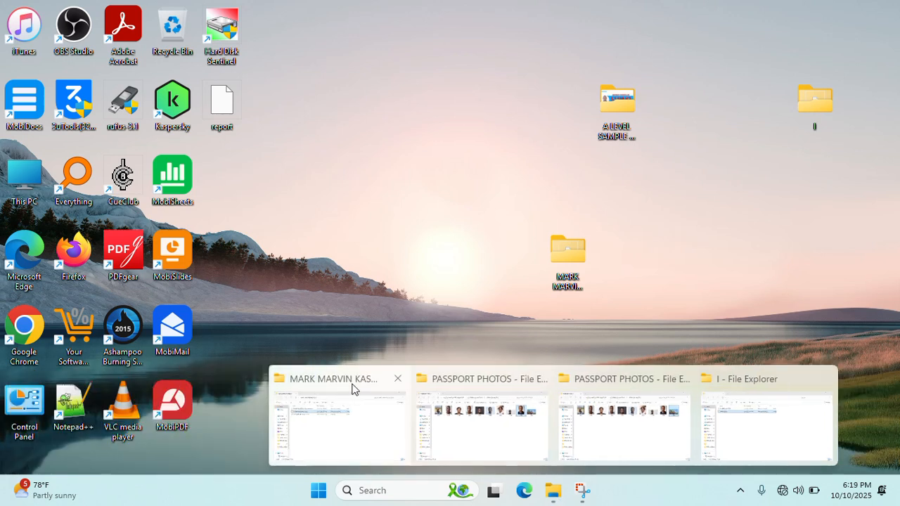
click(396, 378)
click(479, 378)
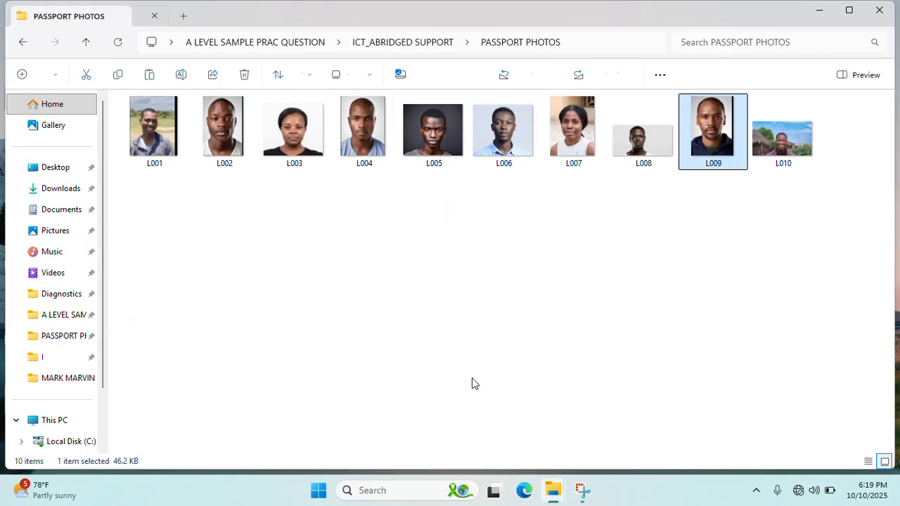
click(882, 10)
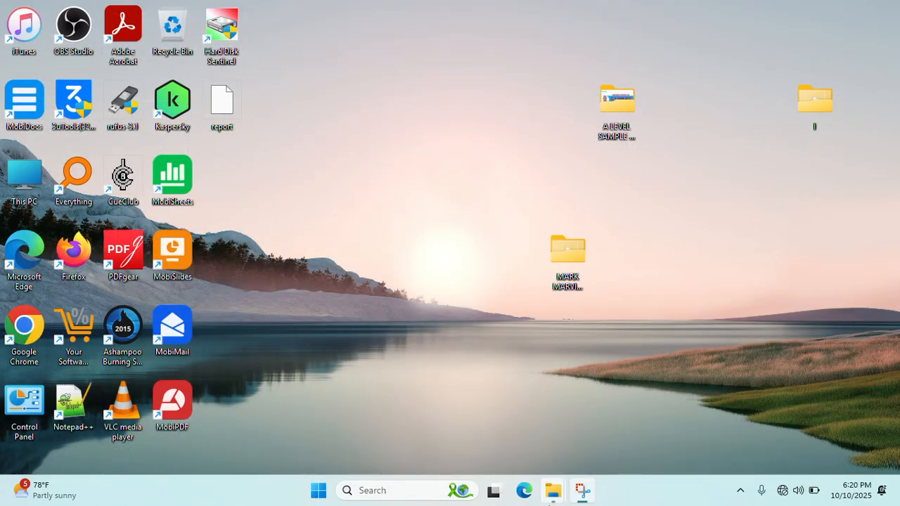
mouse_move(553, 489)
click(537, 378)
click(611, 378)
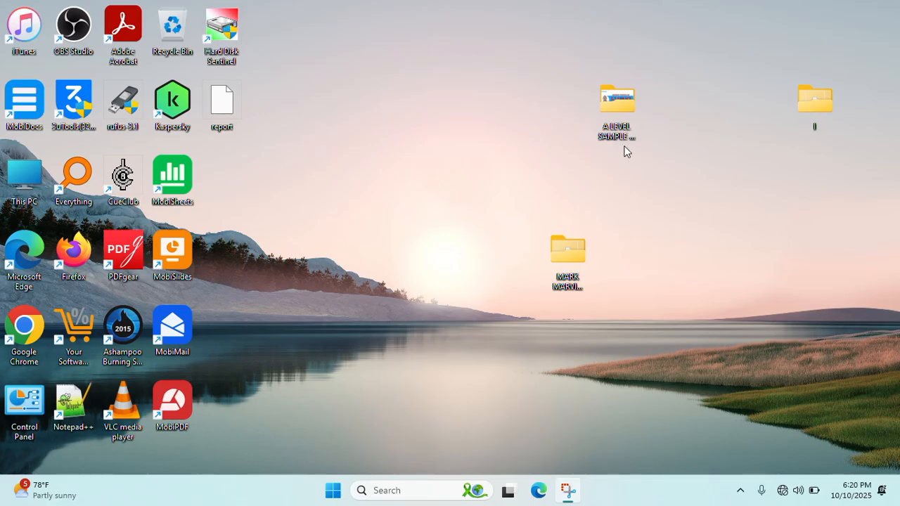
- Open the student's desktop folder and the LUUKA_Participants Loaded workbook
double_click(575, 276)
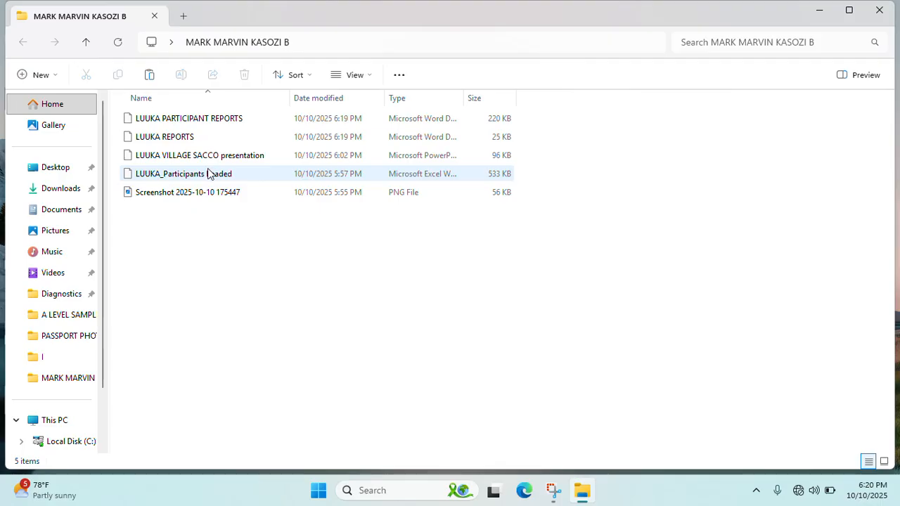
click(209, 178)
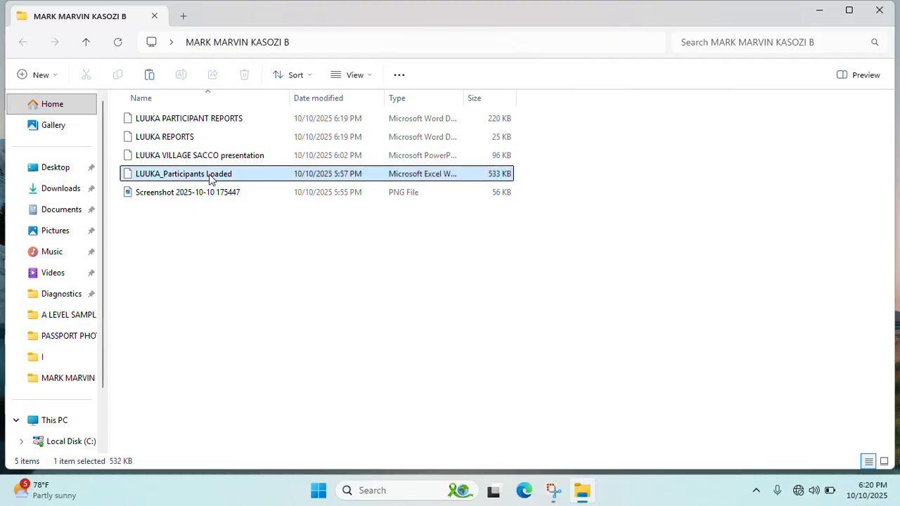
double_click(209, 178)
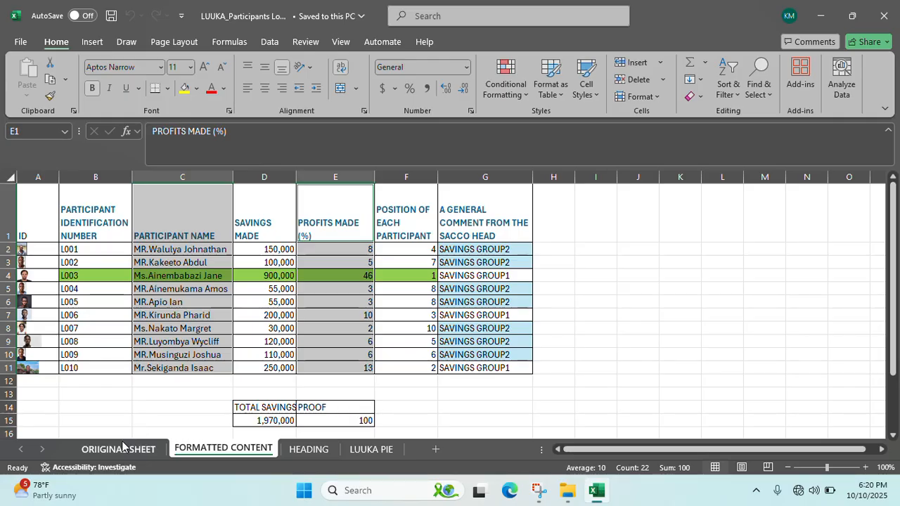
- Check the original, FORMATTED CONTENT, HEADING and LUUKA PIE sheets, then close Excel
click(122, 447)
click(192, 450)
click(301, 449)
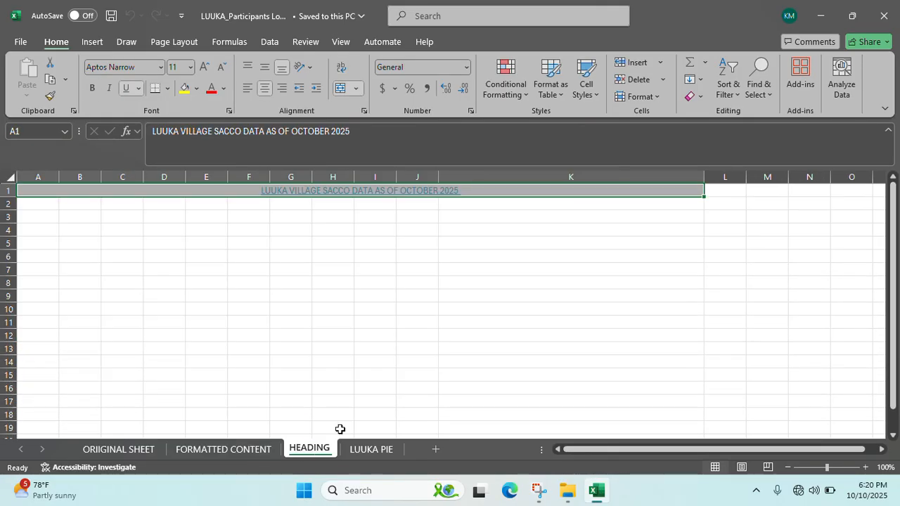
click(378, 453)
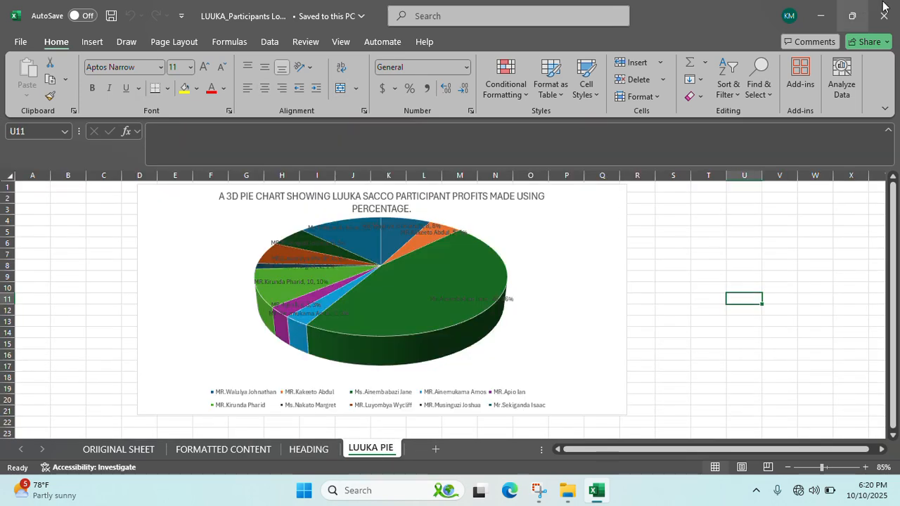
click(884, 7)
click(172, 159)
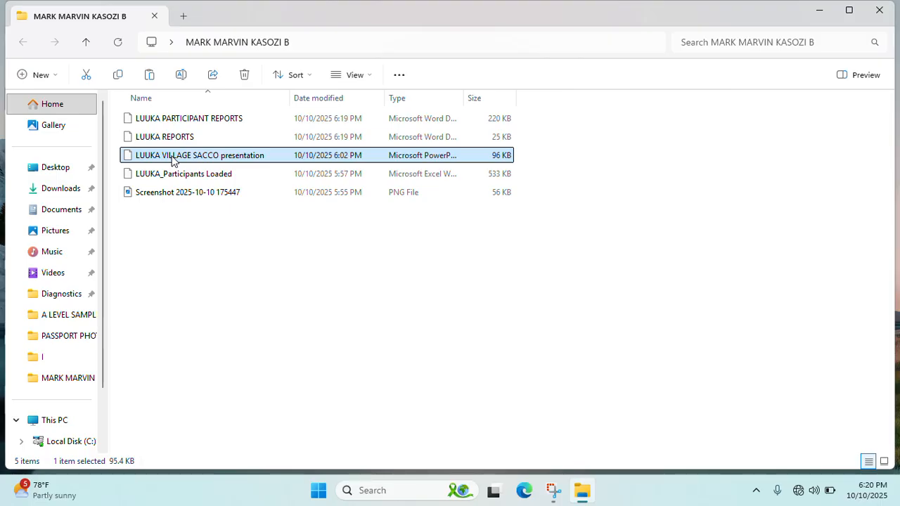
- Open LUUKA VILLAGE SACCO and select 'BACKGROUND OF LUUKA VILLAGE' in the slide 2 title
double_click(172, 155)
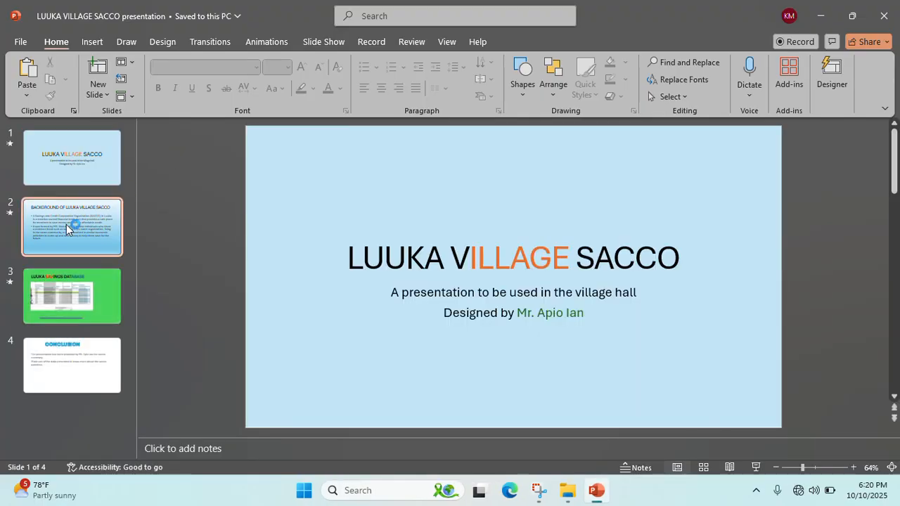
click(66, 225)
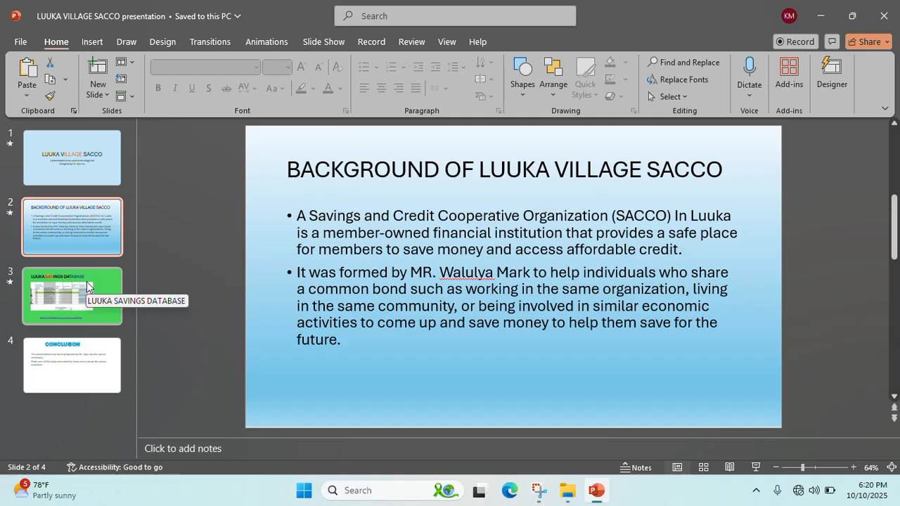
click(93, 272)
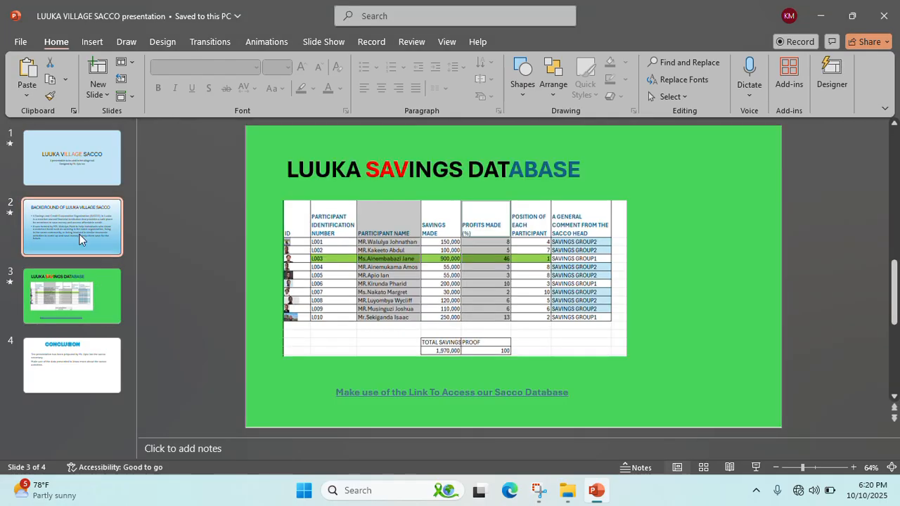
click(80, 239)
drag(286, 172, 642, 172)
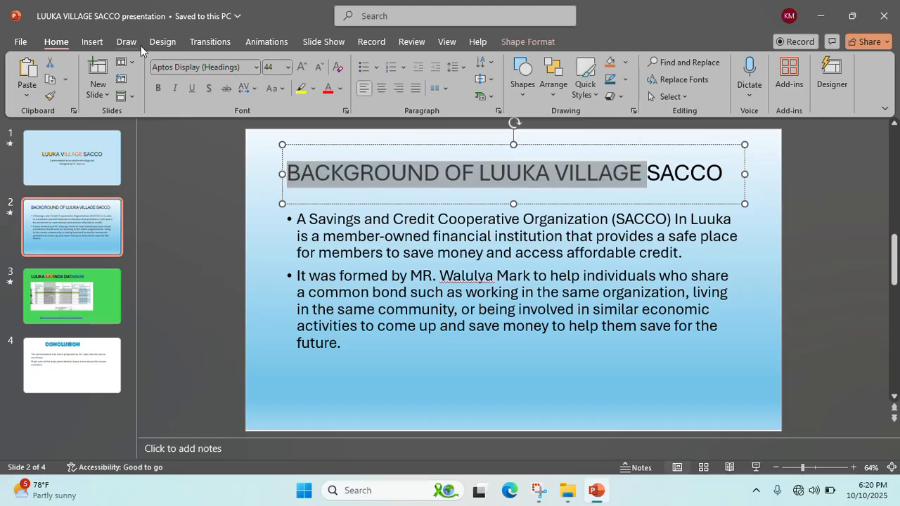
- Give the slide 2 title a Fade entrance animation
click(248, 42)
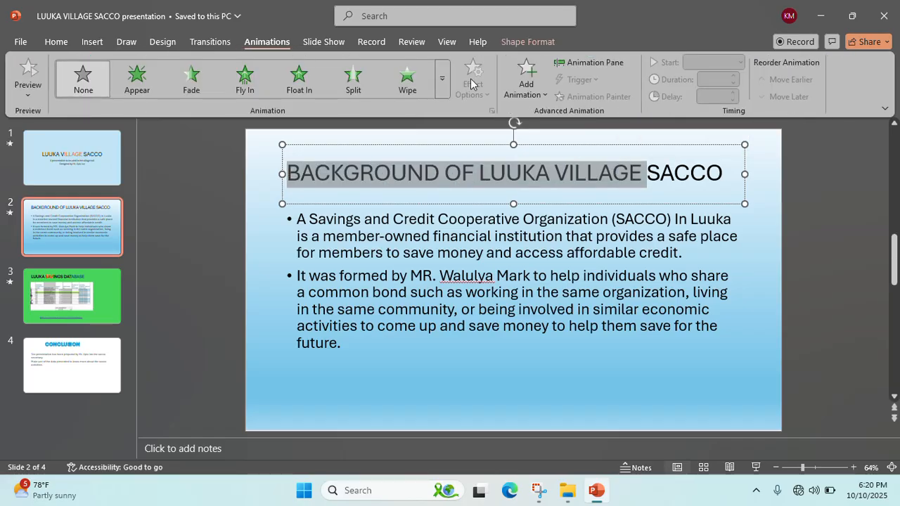
click(526, 79)
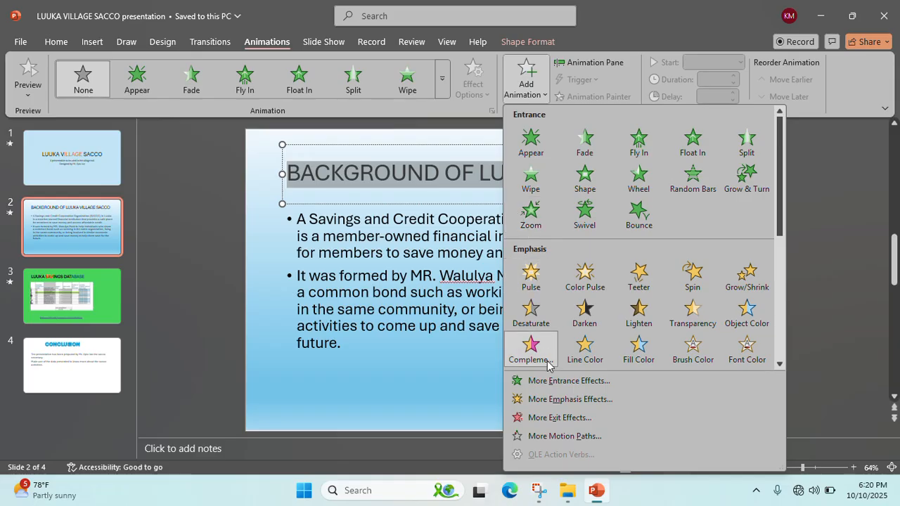
click(546, 380)
click(502, 261)
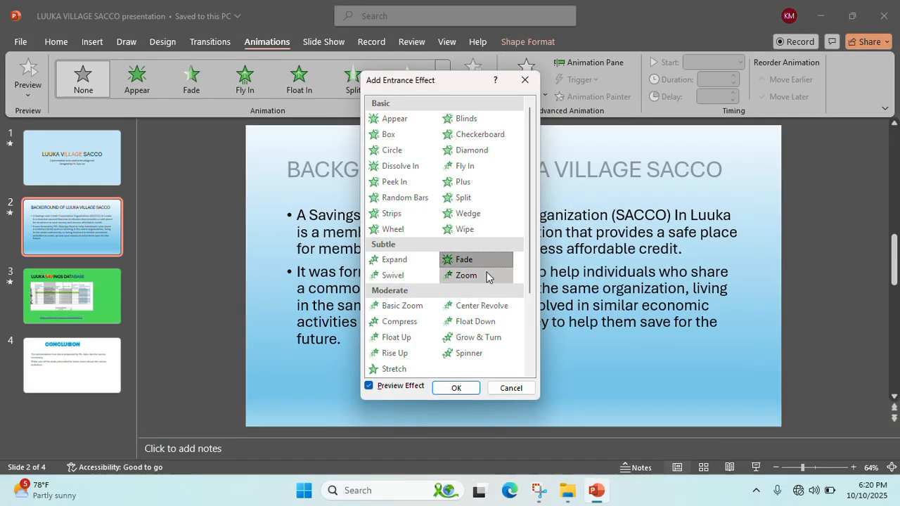
click(456, 388)
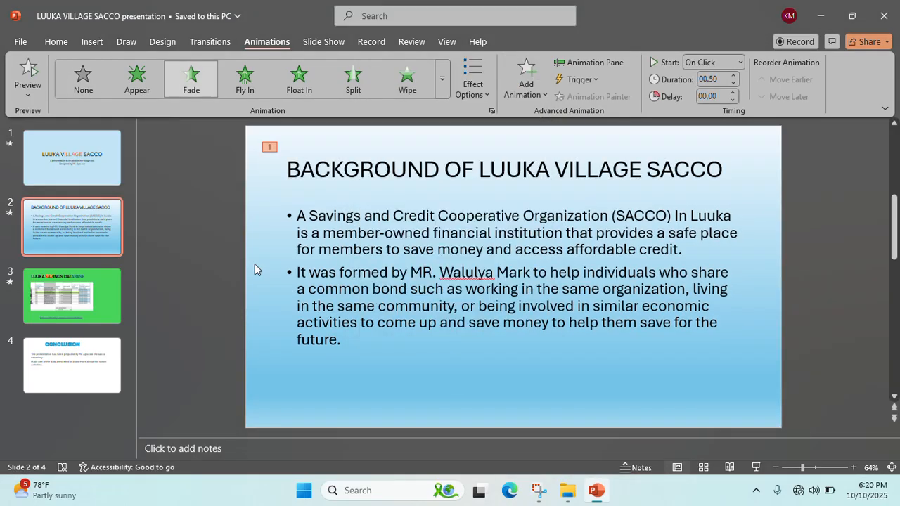
- Enlarge the notes area on the Luuka Savings Database slide, then close and save the presentation
click(100, 302)
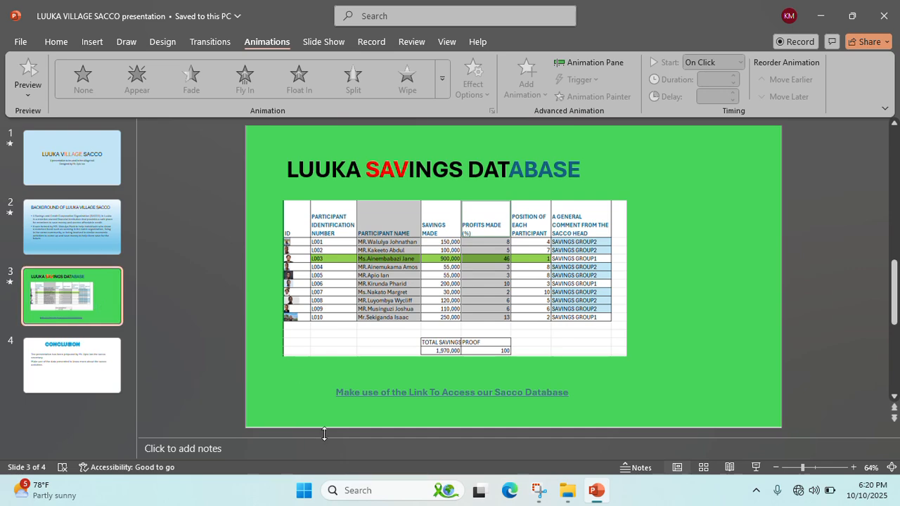
drag(340, 437, 339, 415)
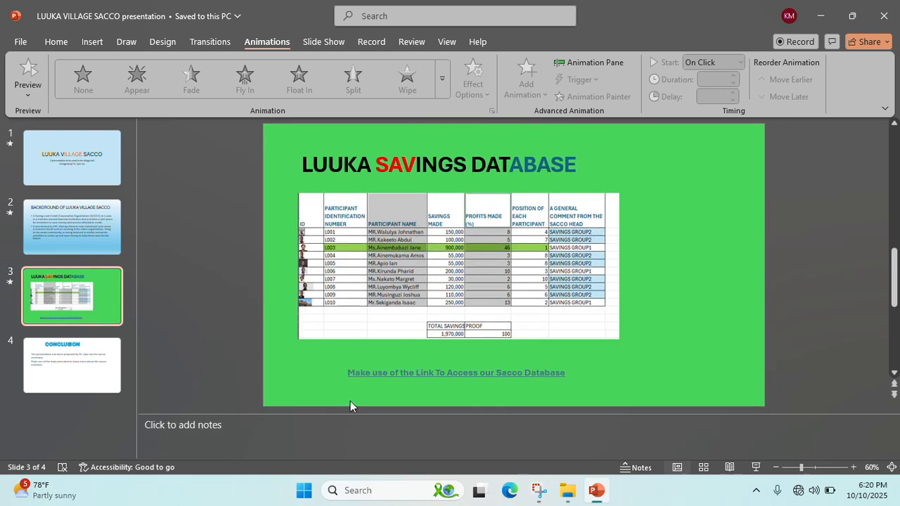
click(884, 15)
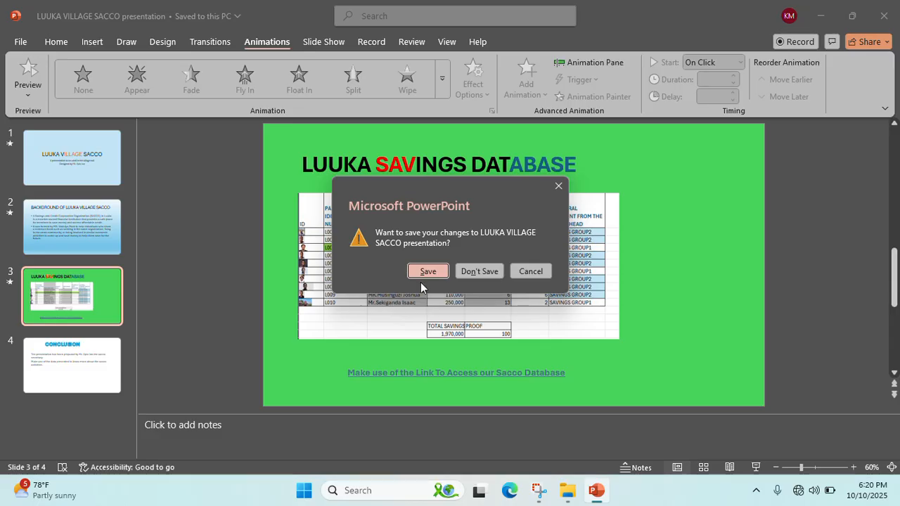
click(422, 277)
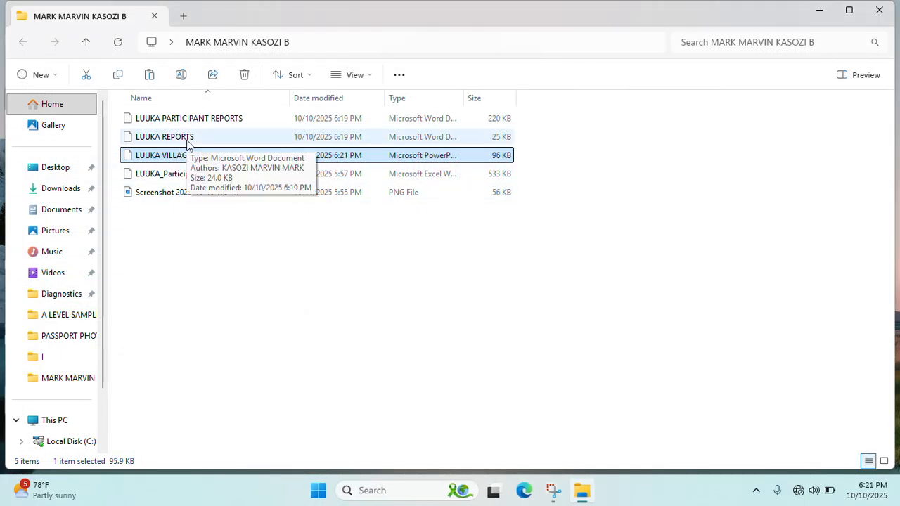
click(204, 121)
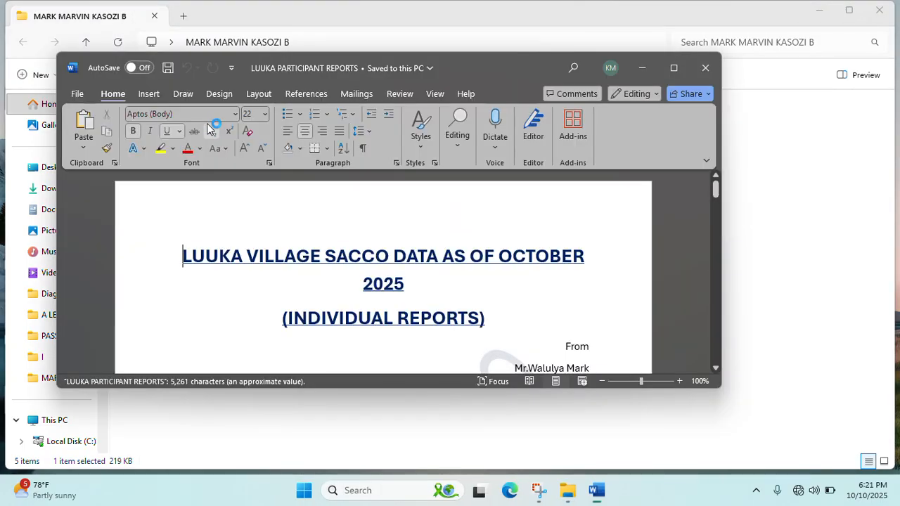
click(676, 69)
scroll(536, 306, down, 5)
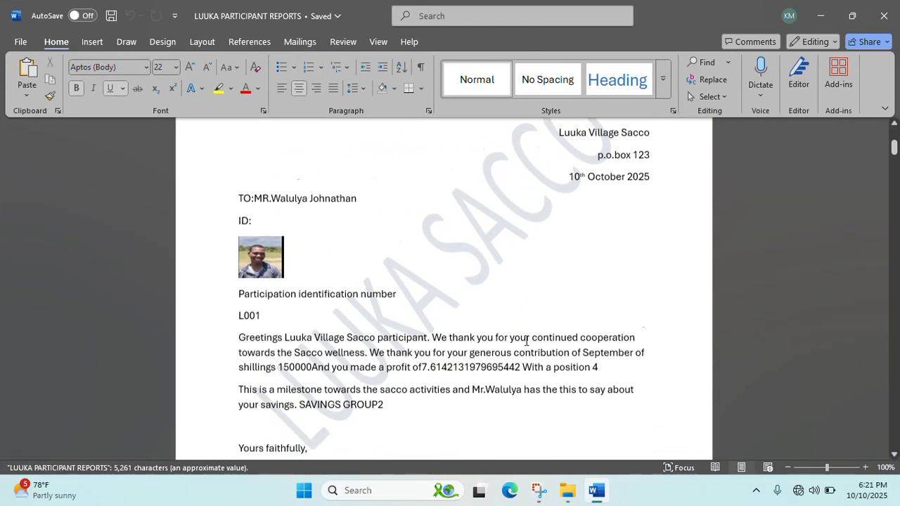
scroll(526, 339, up, 4)
scroll(527, 339, down, 3)
scroll(526, 340, down, 20)
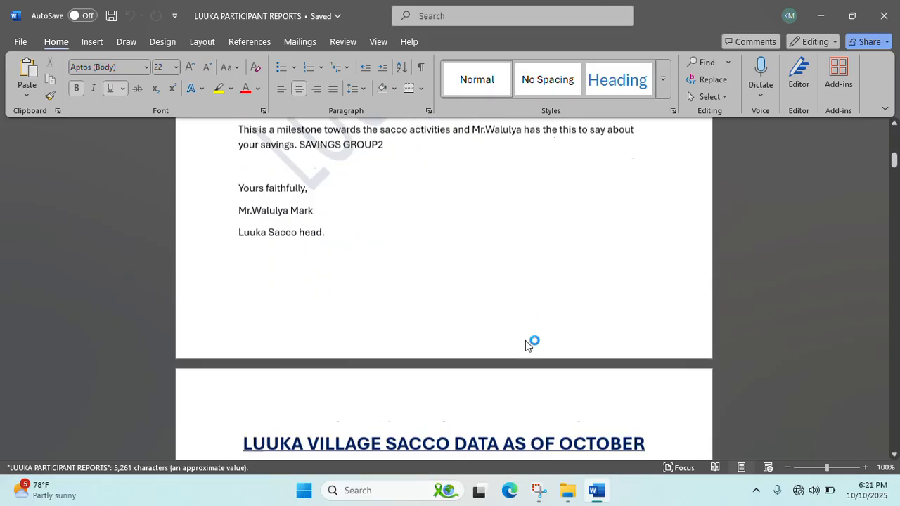
scroll(526, 342, down, 20)
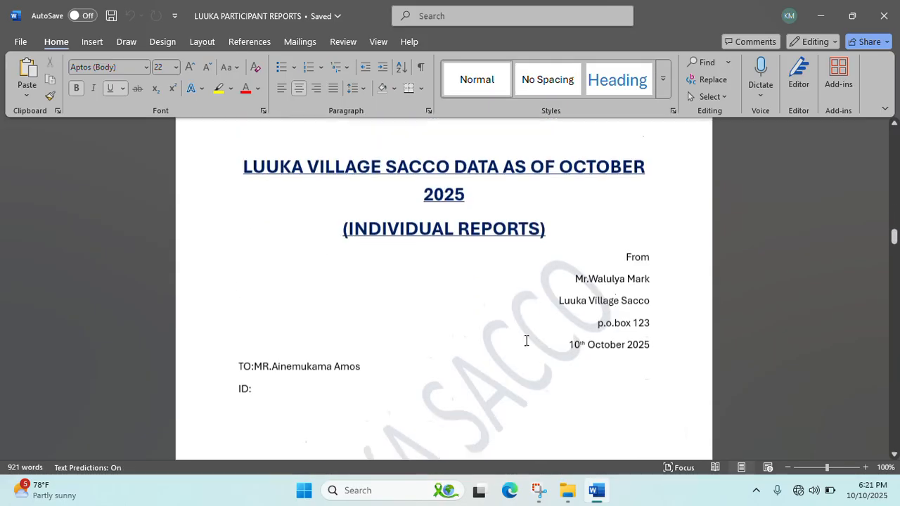
scroll(527, 343, down, 20)
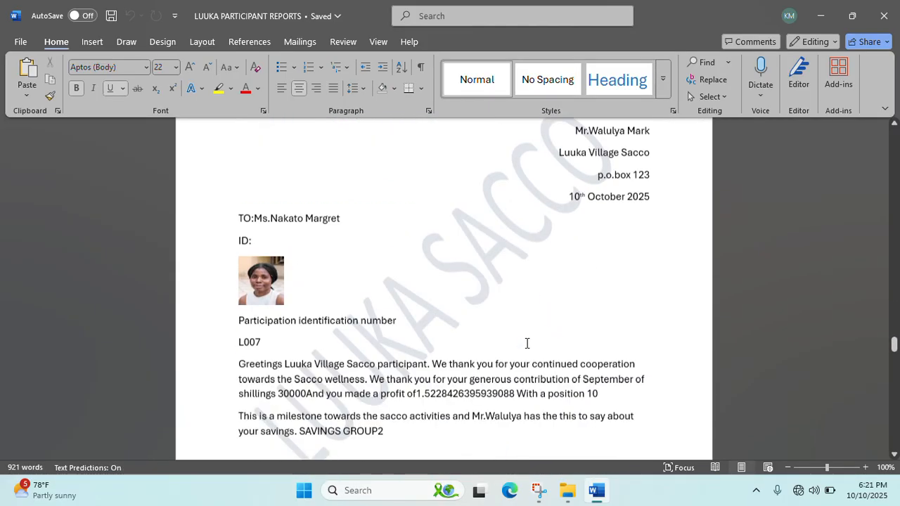
scroll(527, 343, down, 6)
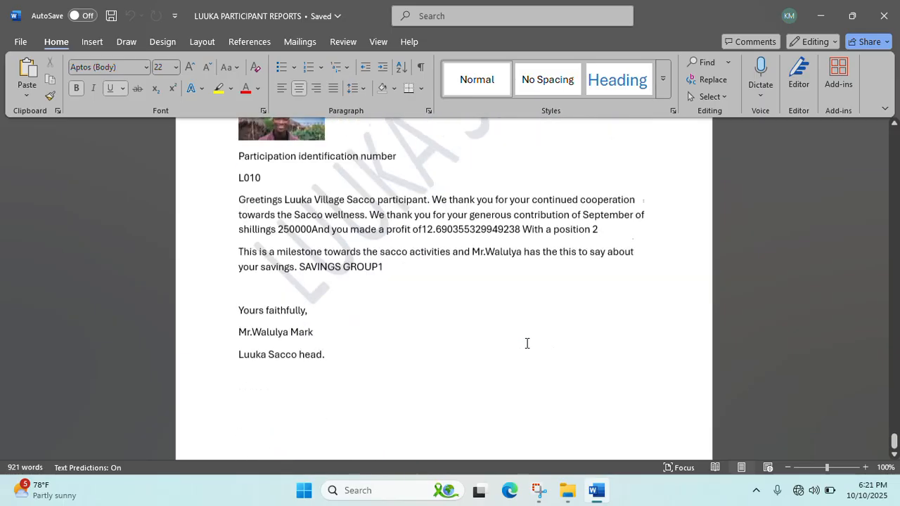
click(883, 16)
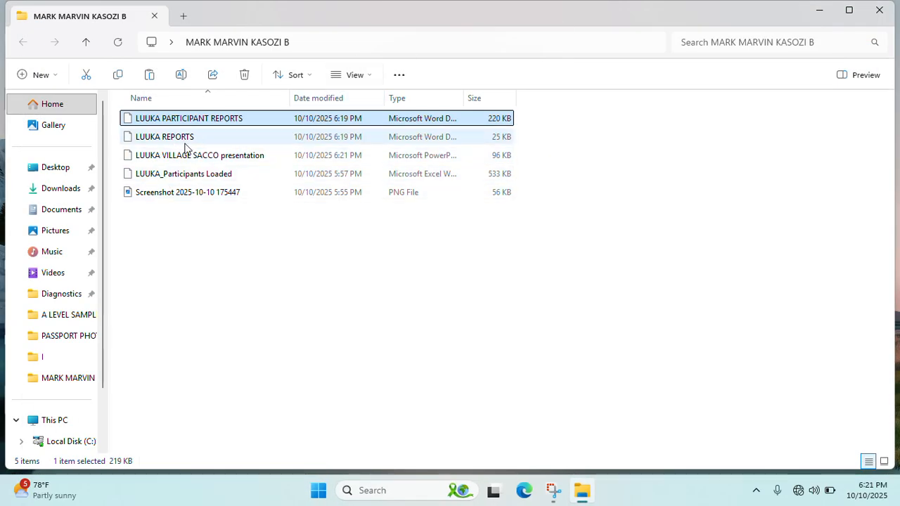
- Open S5 PRACTICAL SCENARIO from the A LEVEL SAMPLE PRAC QUESTION folder
click(879, 16)
double_click(619, 119)
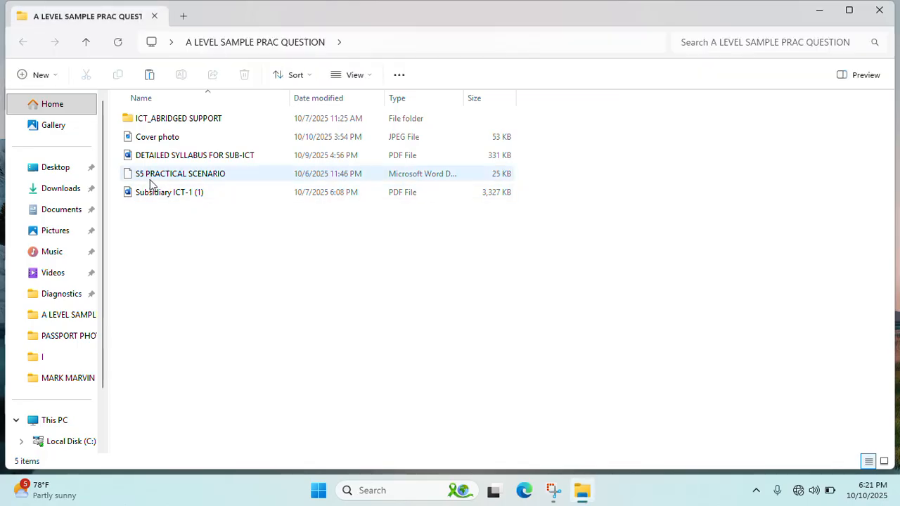
click(161, 177)
right_click(161, 177)
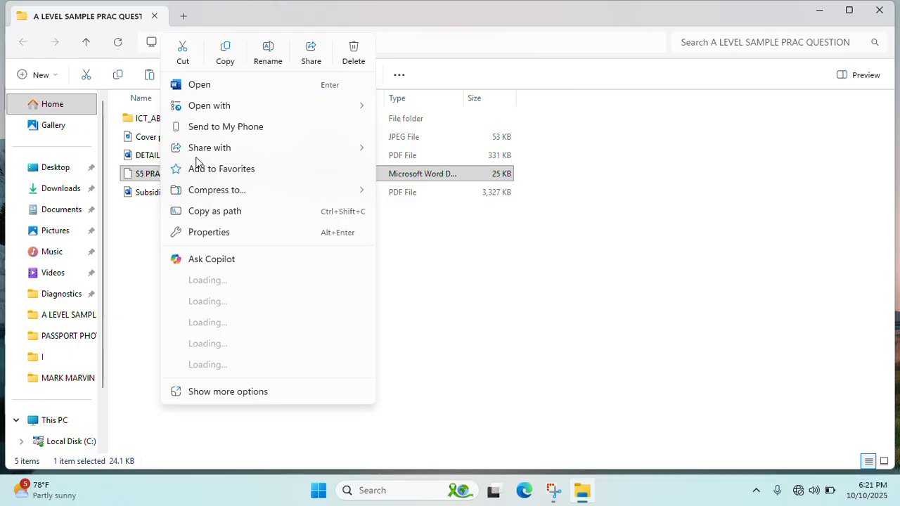
click(236, 90)
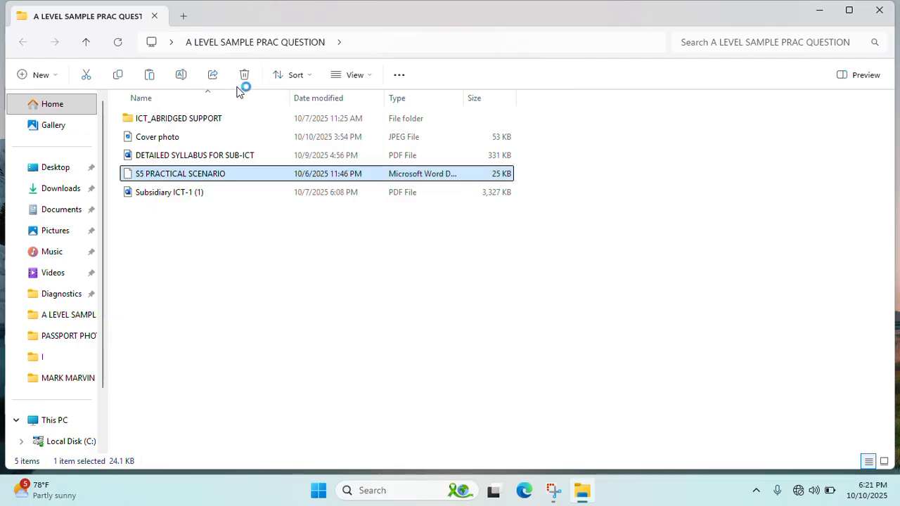
drag(449, 171, 518, 182)
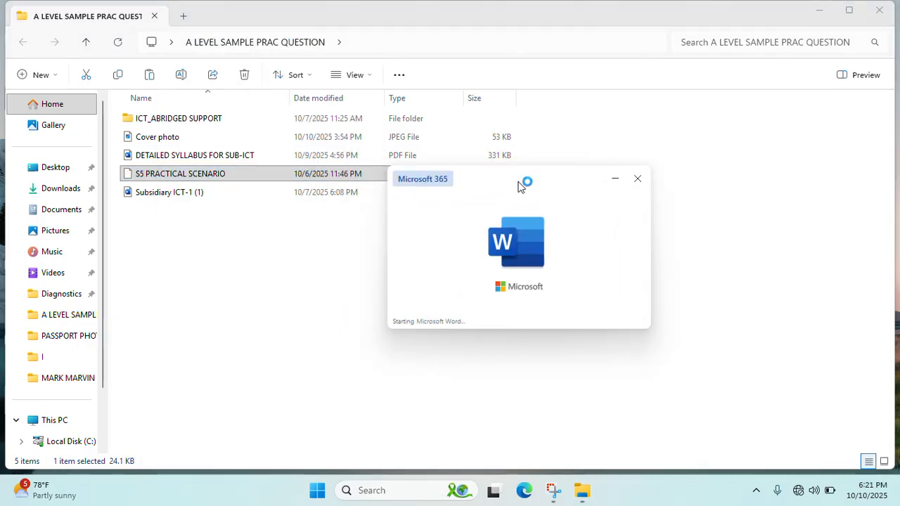
- Highlight 'calculations', 'presentations in Sacco', 'Reports' and 'ICT_ABRIDGED SUPPORT' in the brief
scroll(486, 305, down, 1)
scroll(486, 305, down, 1)
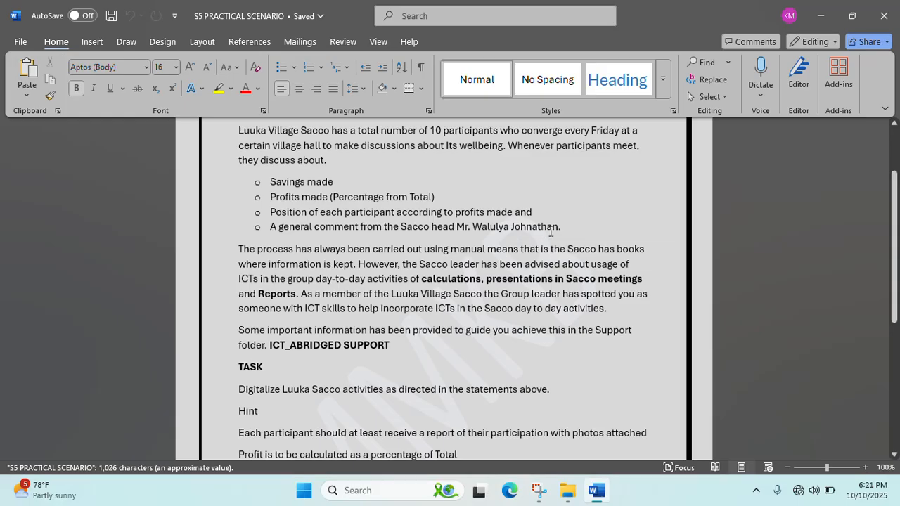
drag(565, 227, 249, 182)
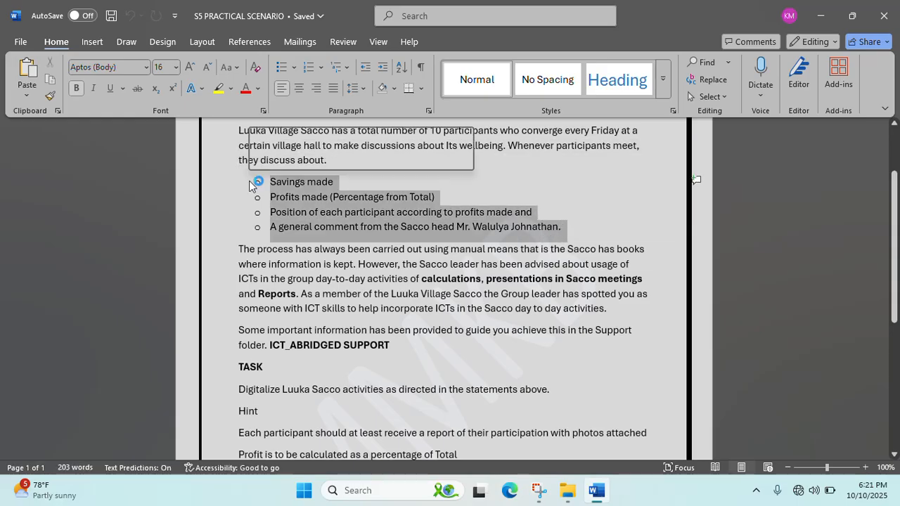
scroll(432, 209, down, 1)
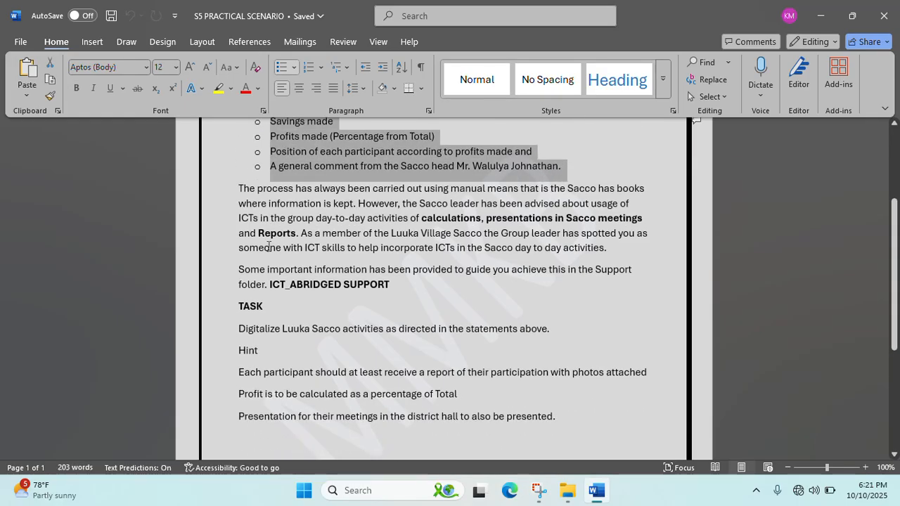
double_click(424, 222)
drag(486, 215, 570, 223)
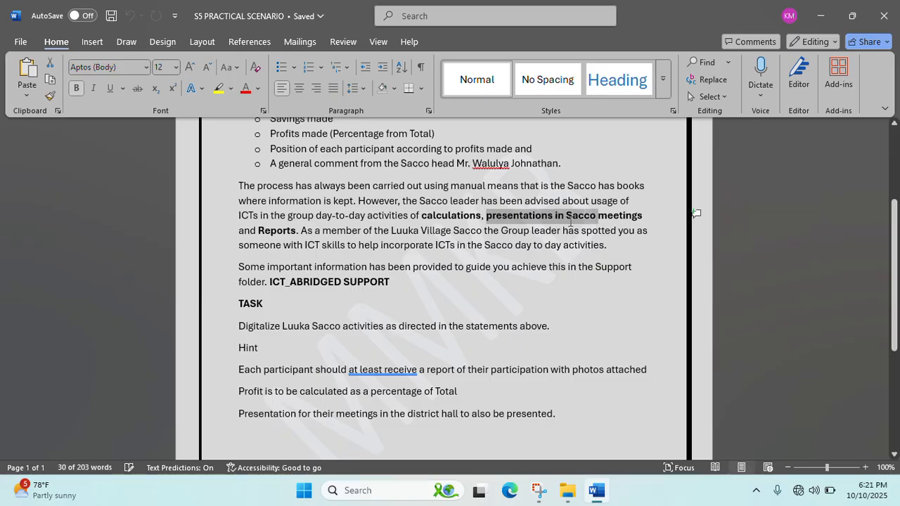
double_click(272, 230)
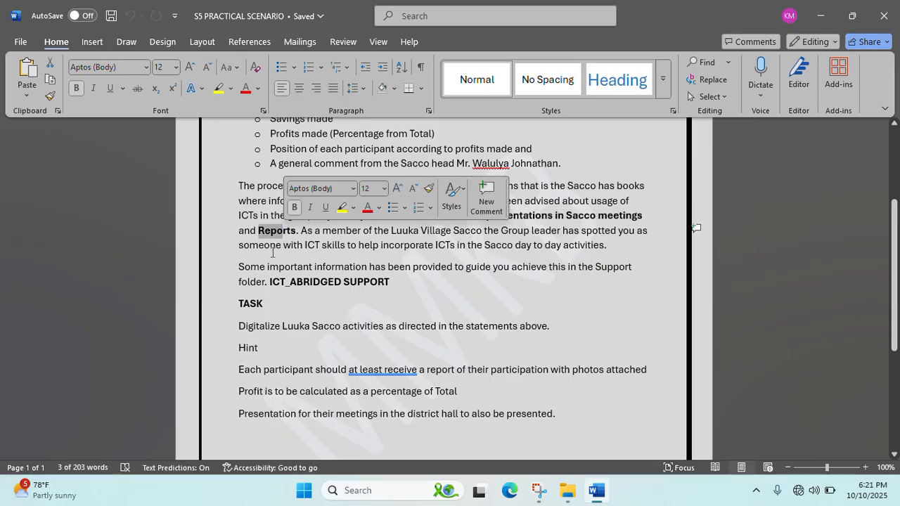
drag(269, 282, 391, 284)
- Highlight the line about participant reports with photos and read to the end of the brief
scroll(390, 292, down, 2)
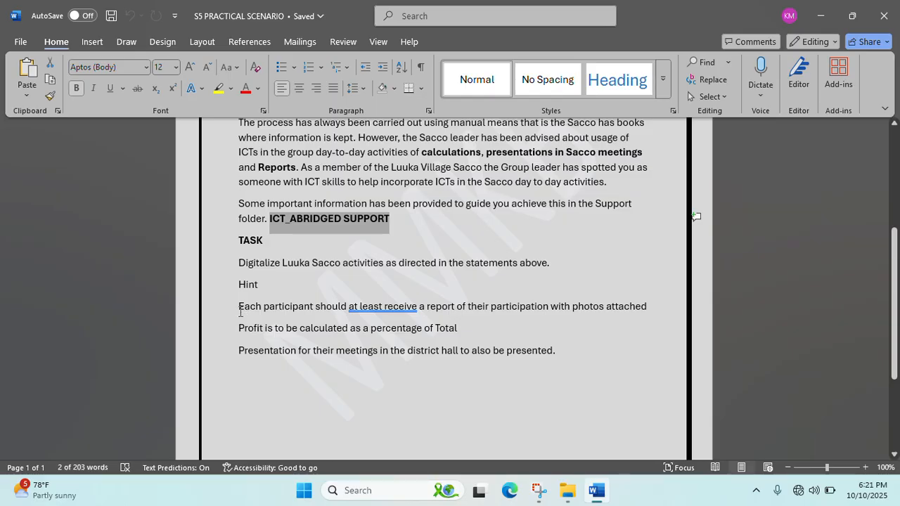
drag(238, 308, 632, 314)
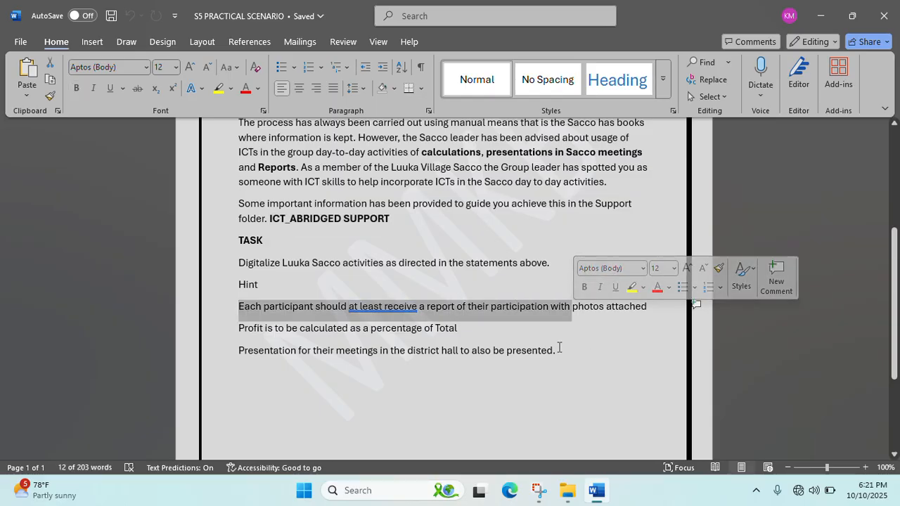
click(598, 353)
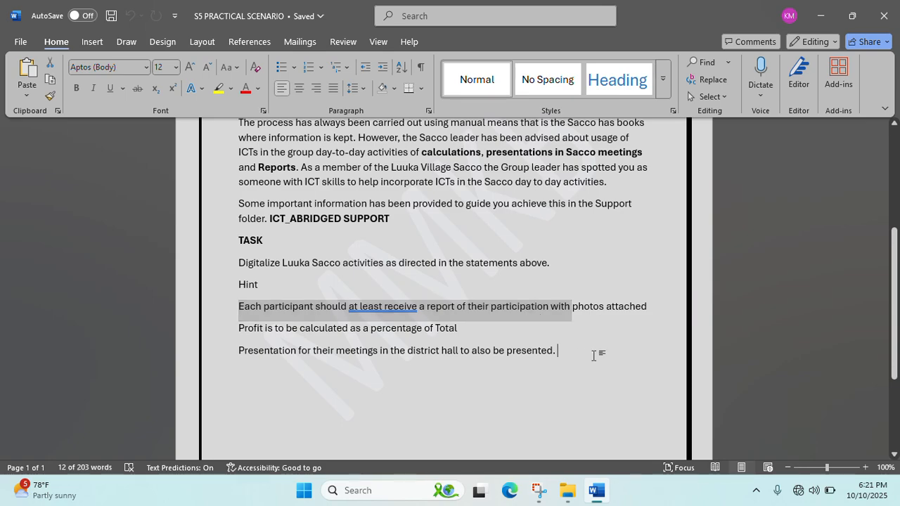
ctrl+scroll(594, 356, down, 1)
ctrl+scroll(594, 357, down, 1)
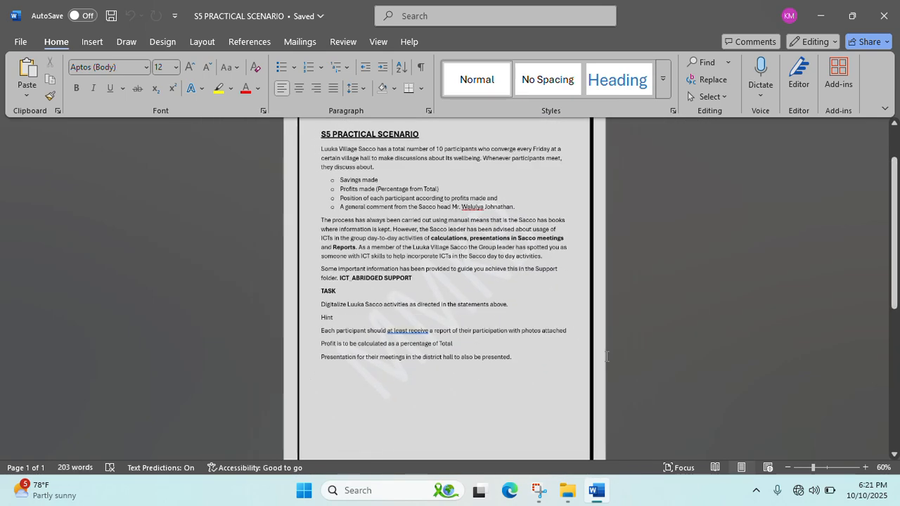
scroll(621, 326, up, 3)
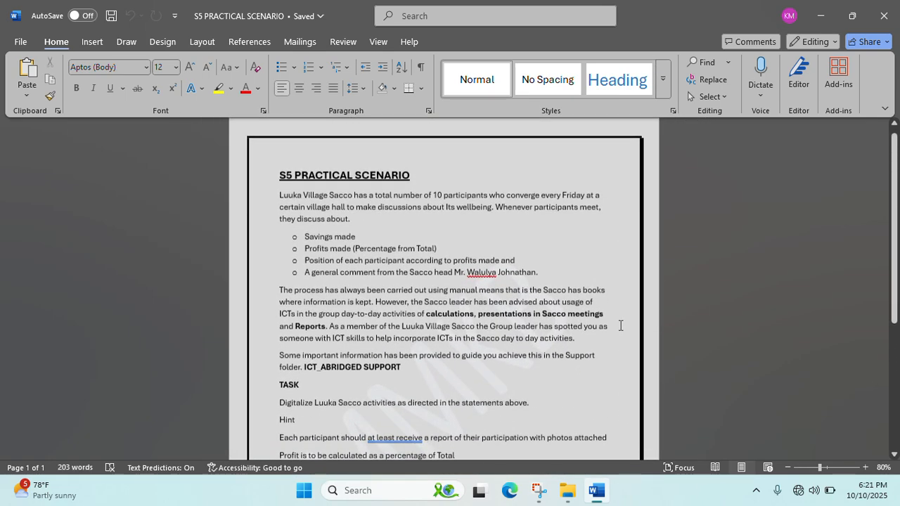
- Close the brief and folder window, then reopen the A LEVEL SAMPLE PRAC QUESTION folder
click(880, 8)
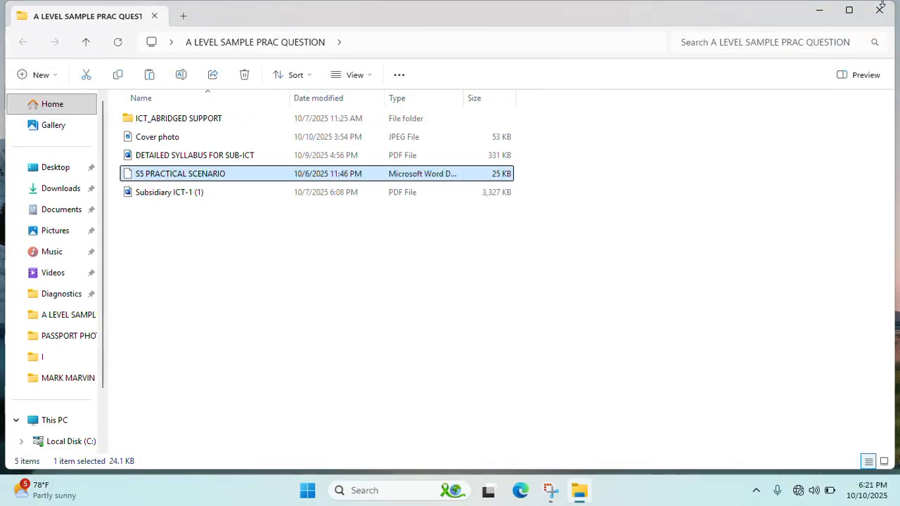
click(878, 8)
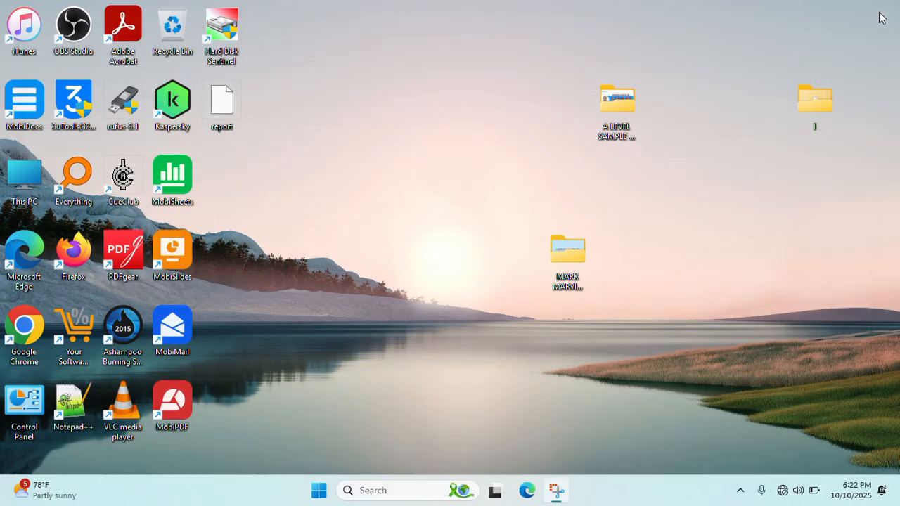
double_click(628, 119)
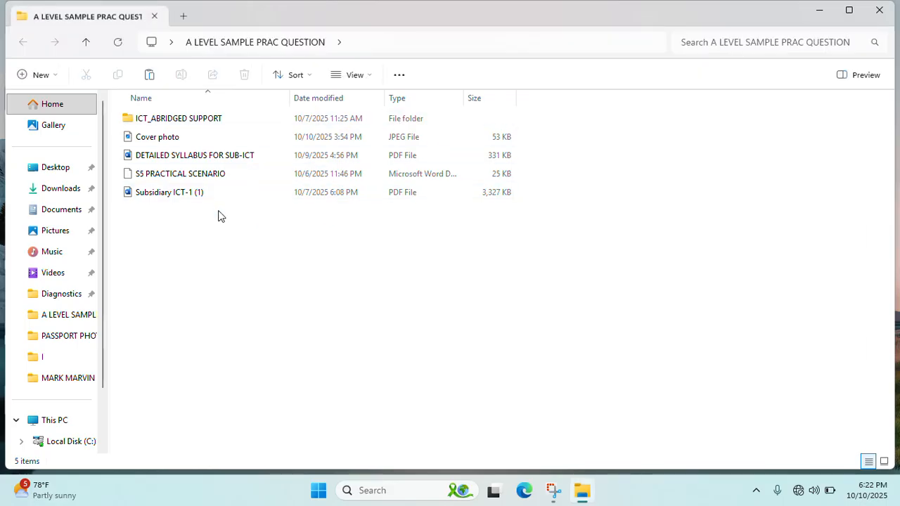
click(197, 178)
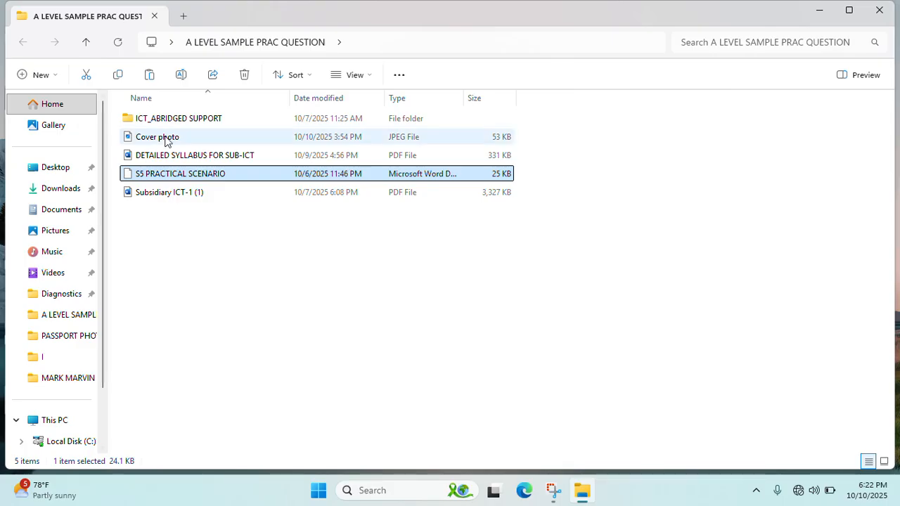
- Look inside ICT_ABRIDGED SUPPORT, return, check the files, and open the Cover photo image
double_click(195, 118)
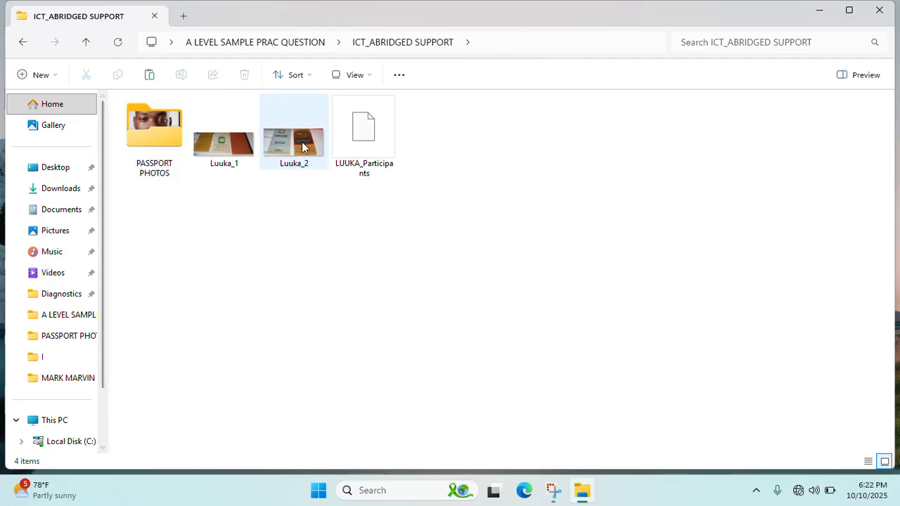
click(19, 43)
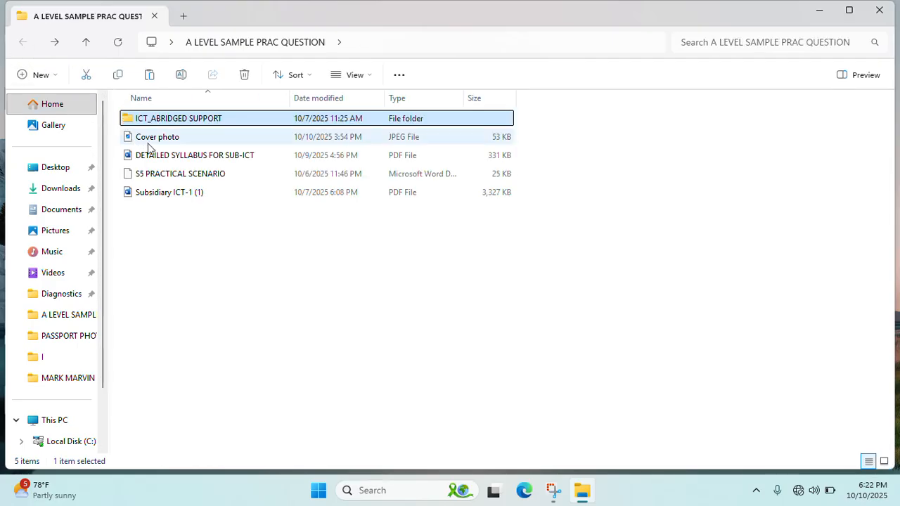
click(160, 156)
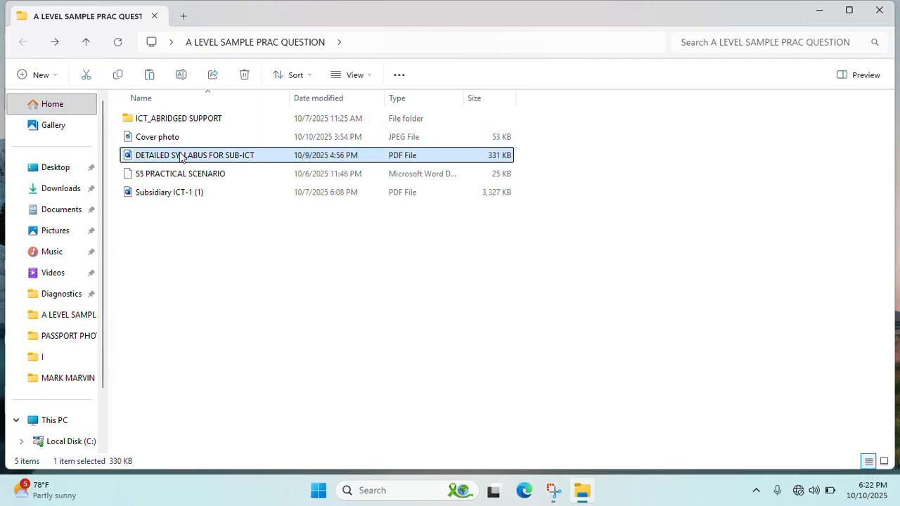
click(172, 200)
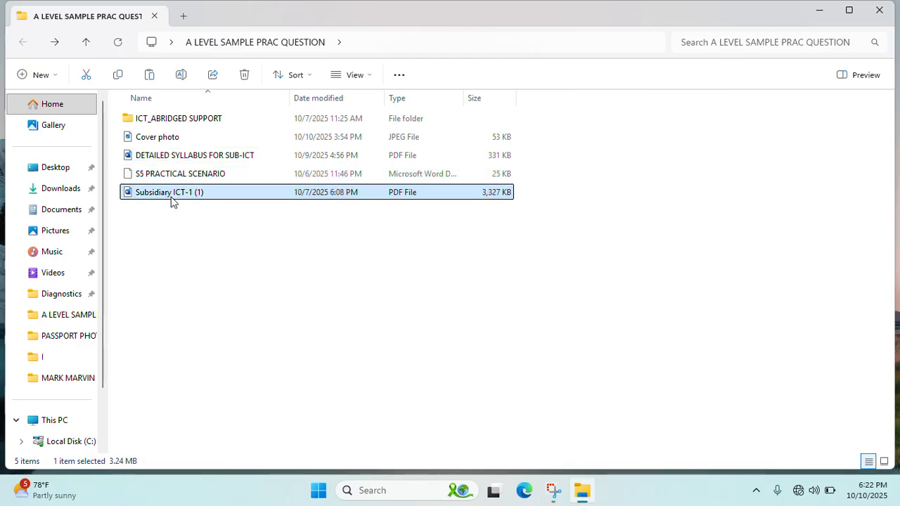
click(192, 180)
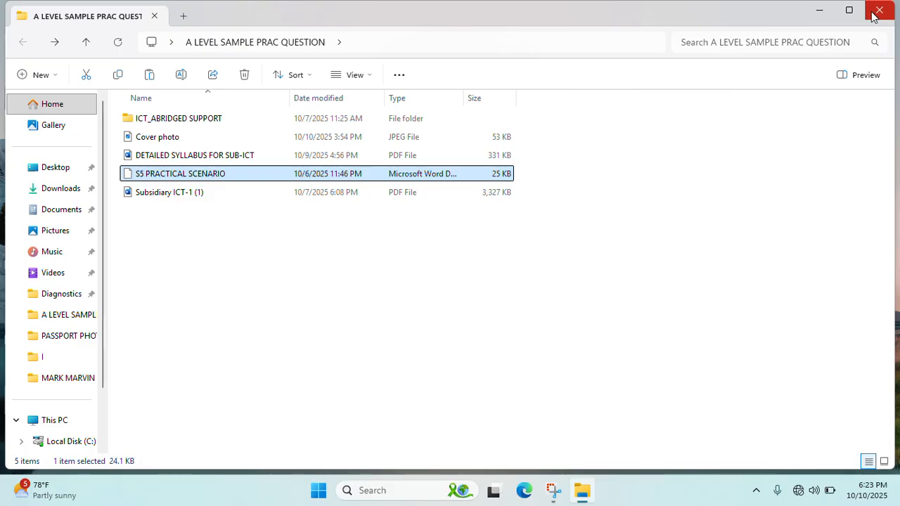
double_click(173, 138)
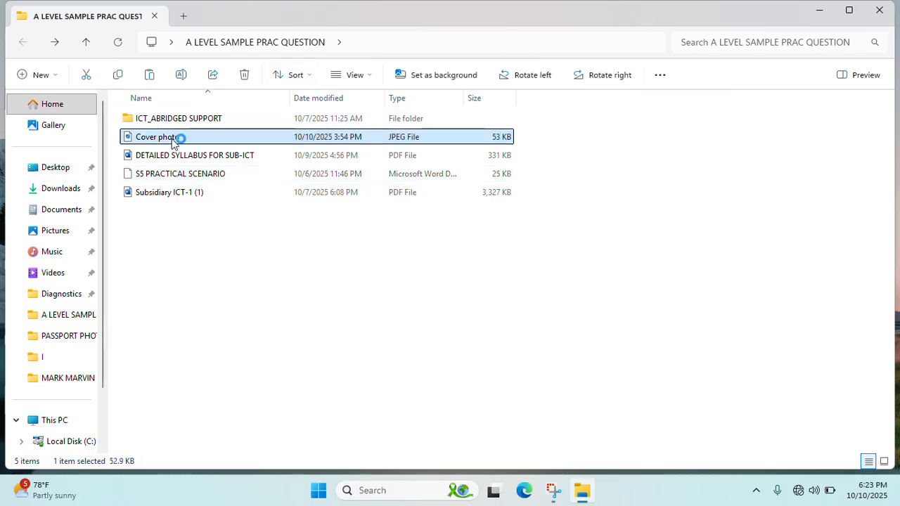